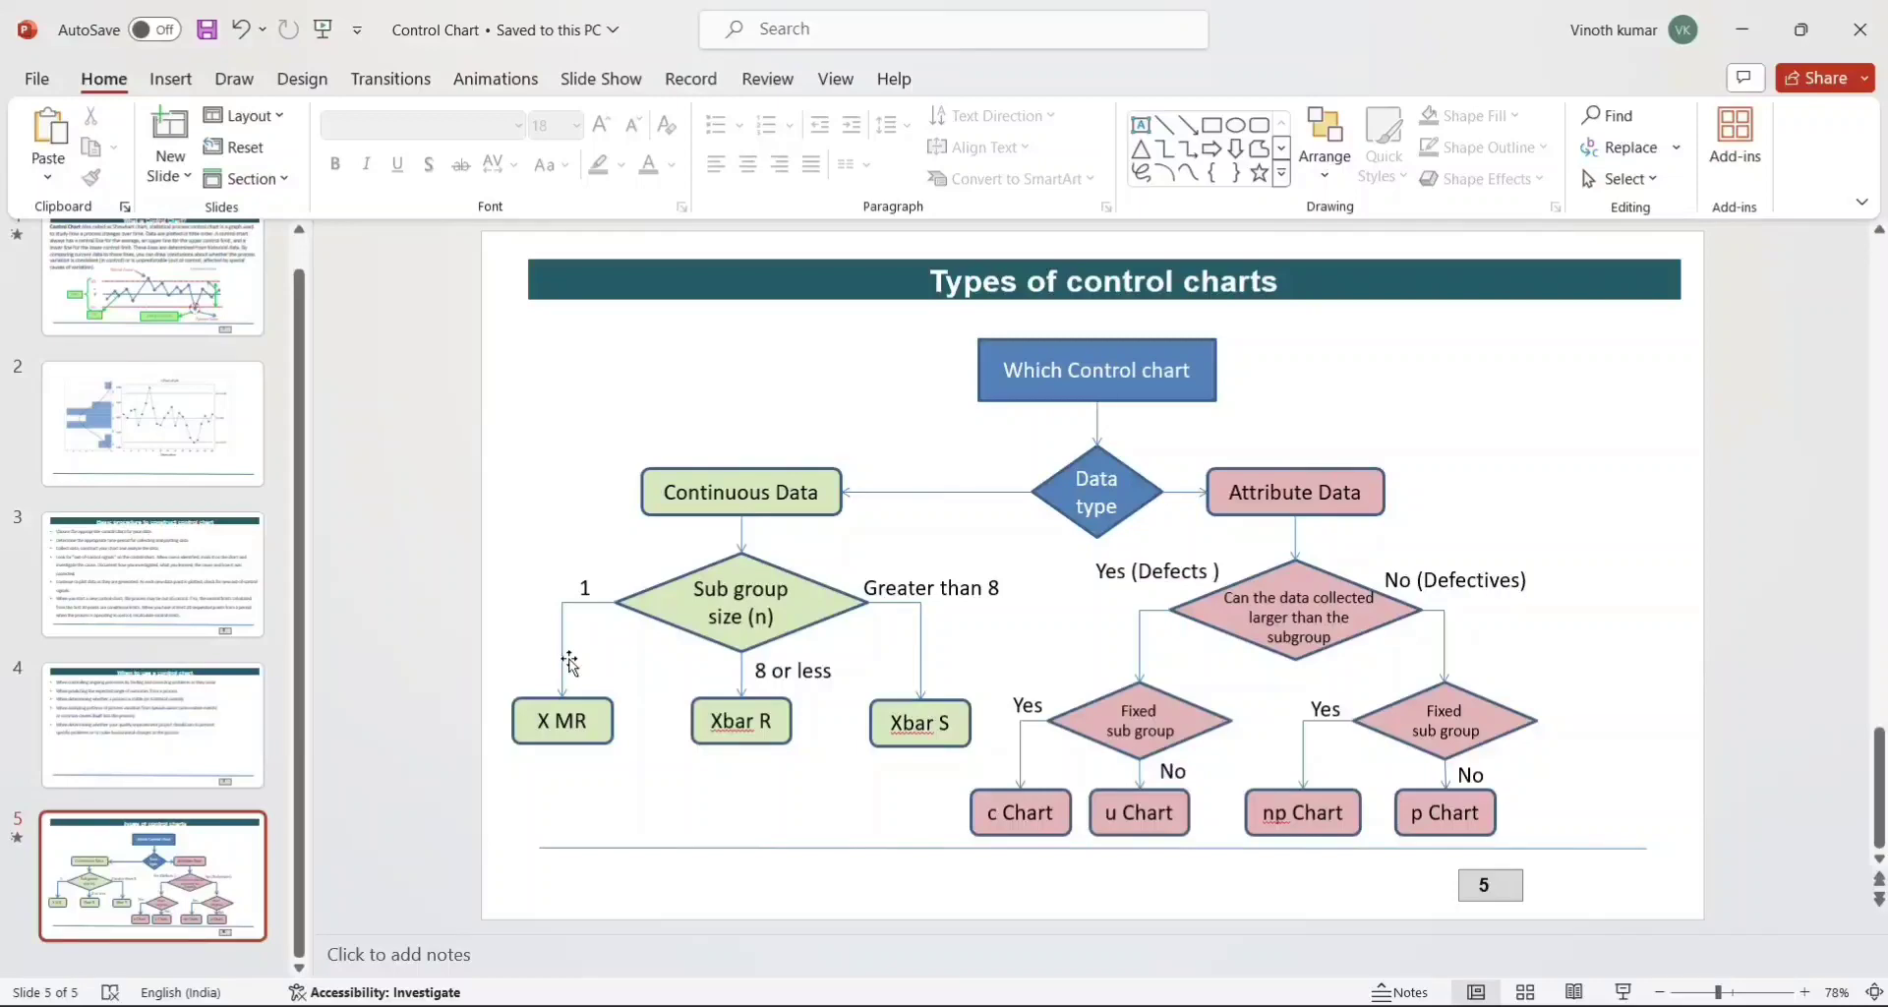
- Switch to the Excel workbook 6 Types of control charts and highlight the control chart constants table in A1:G10
key("alt+Tab")
key("alt+Tab")
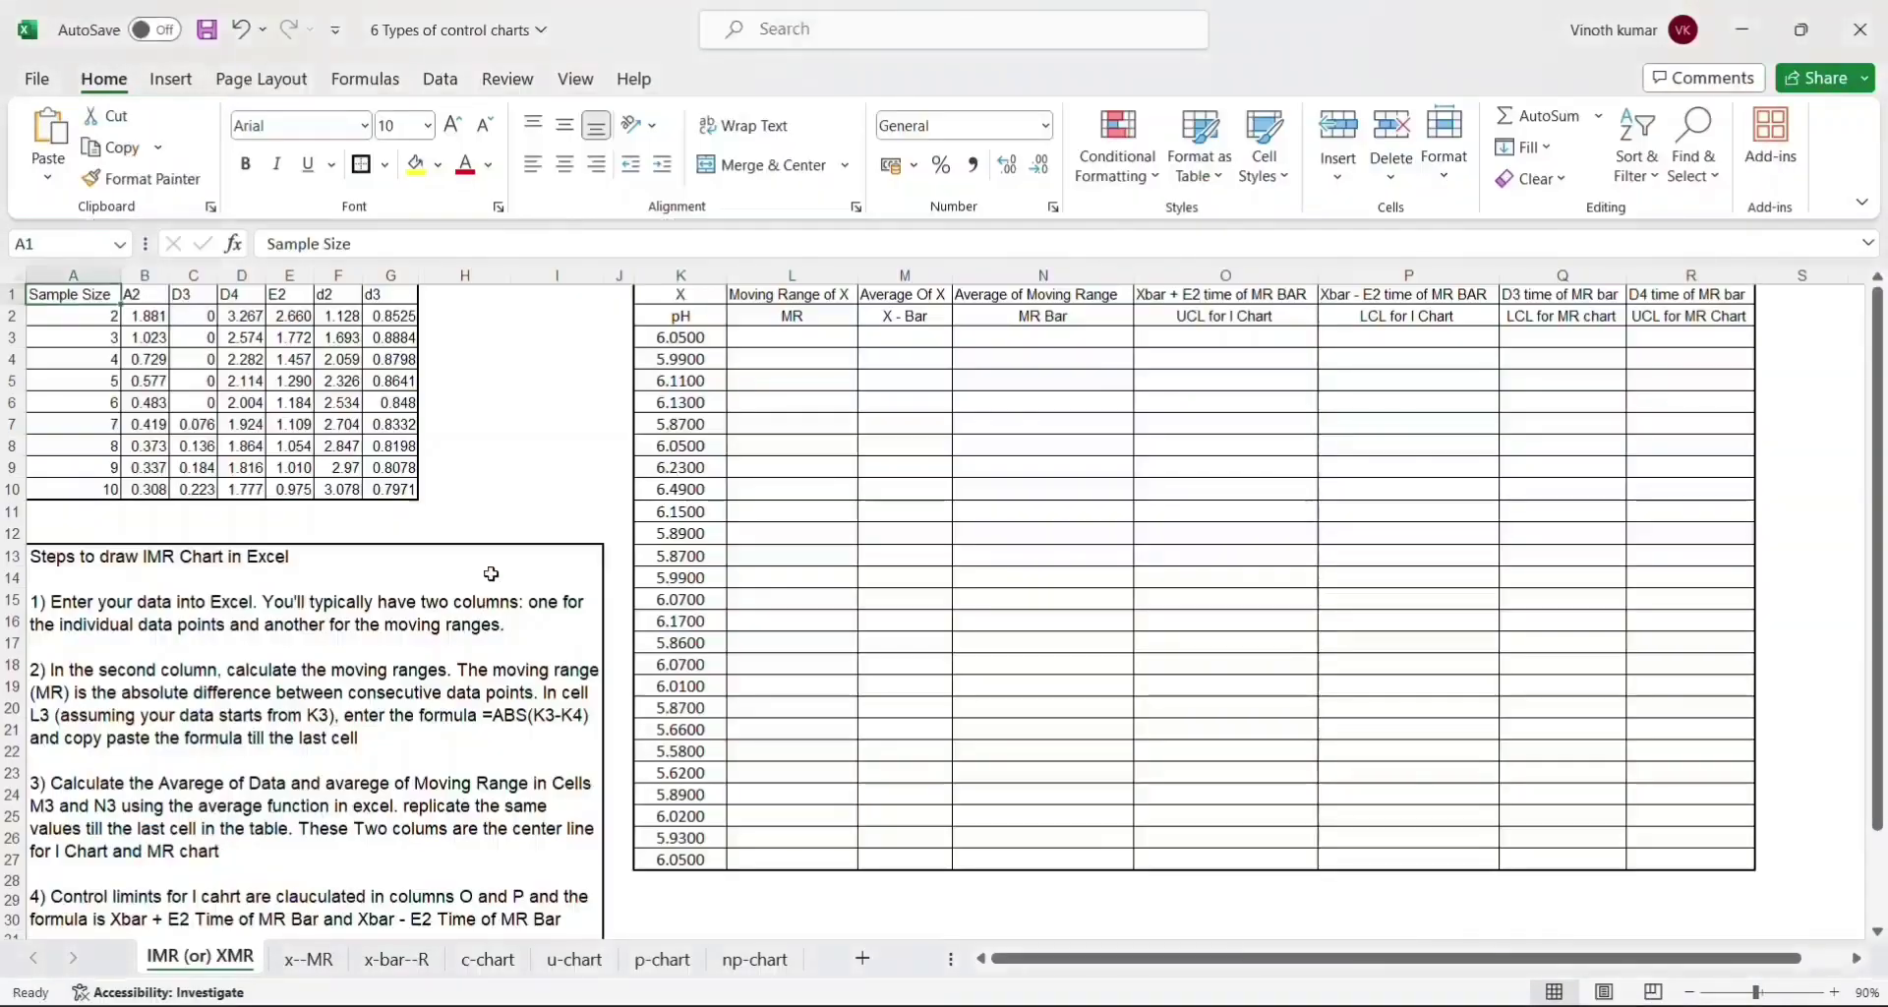
left_click(536, 420)
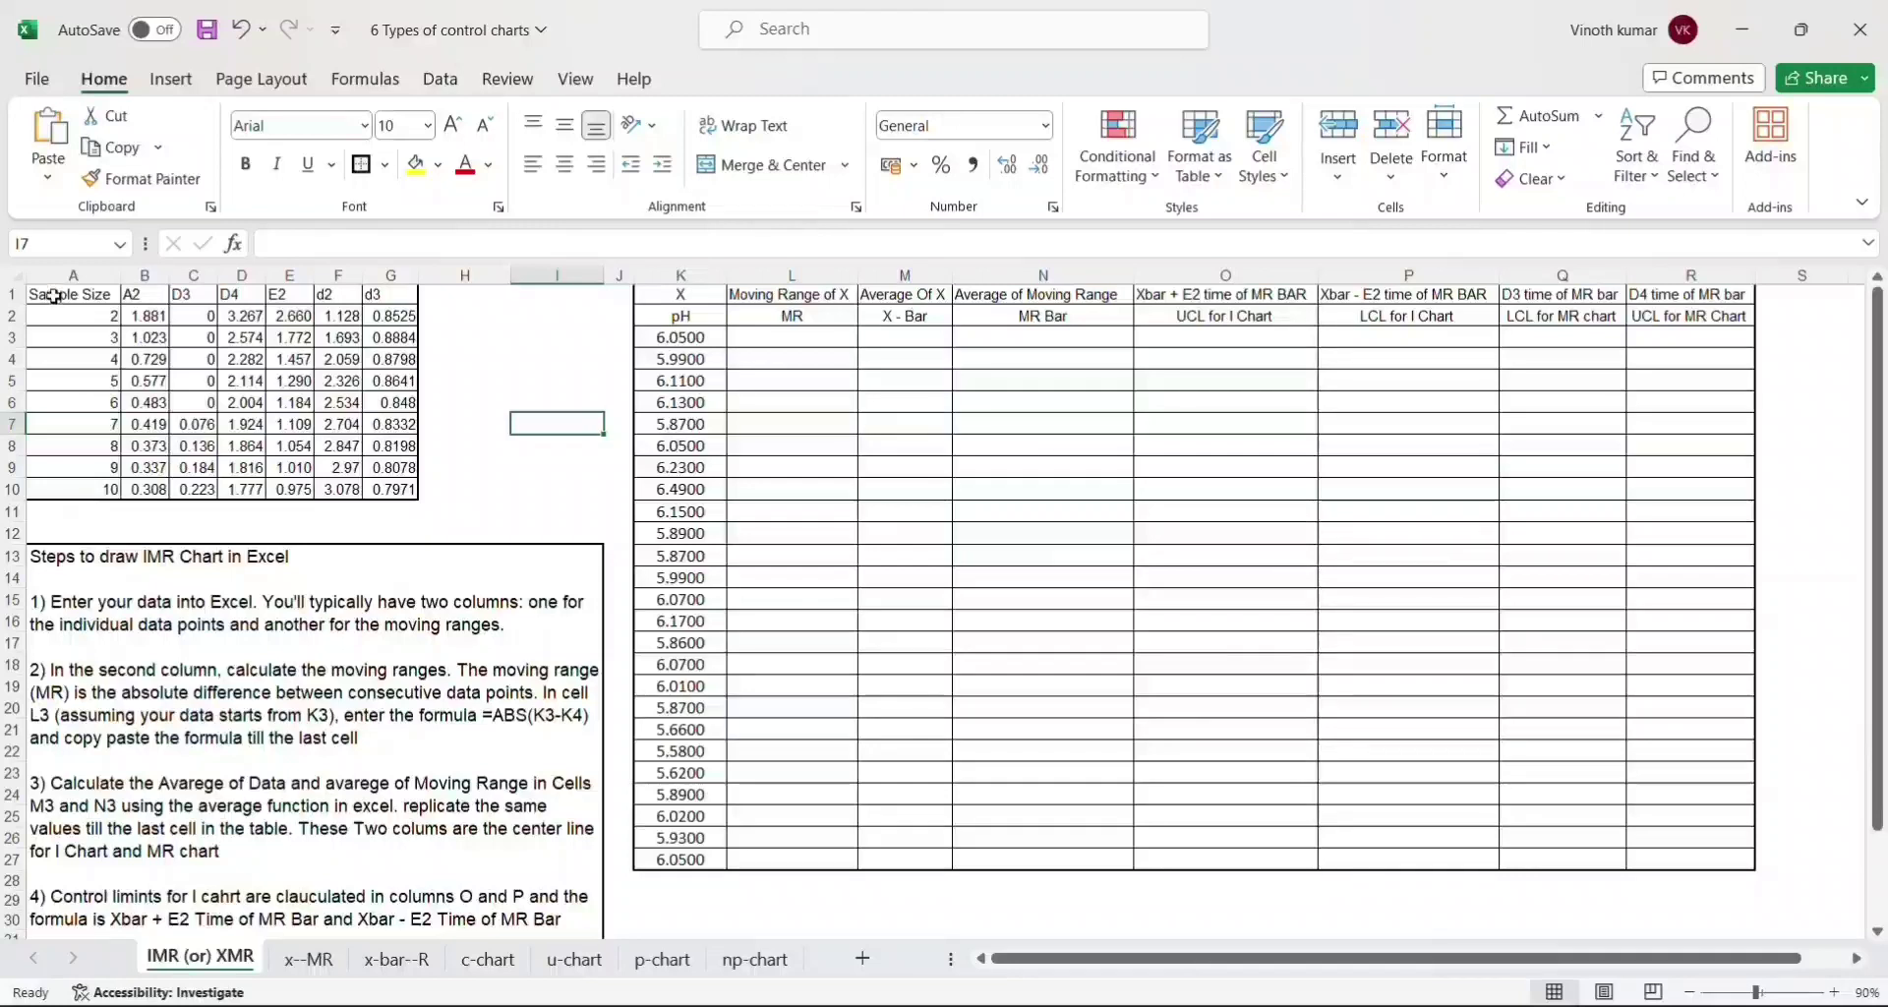
left_click_drag(54, 295, 384, 490)
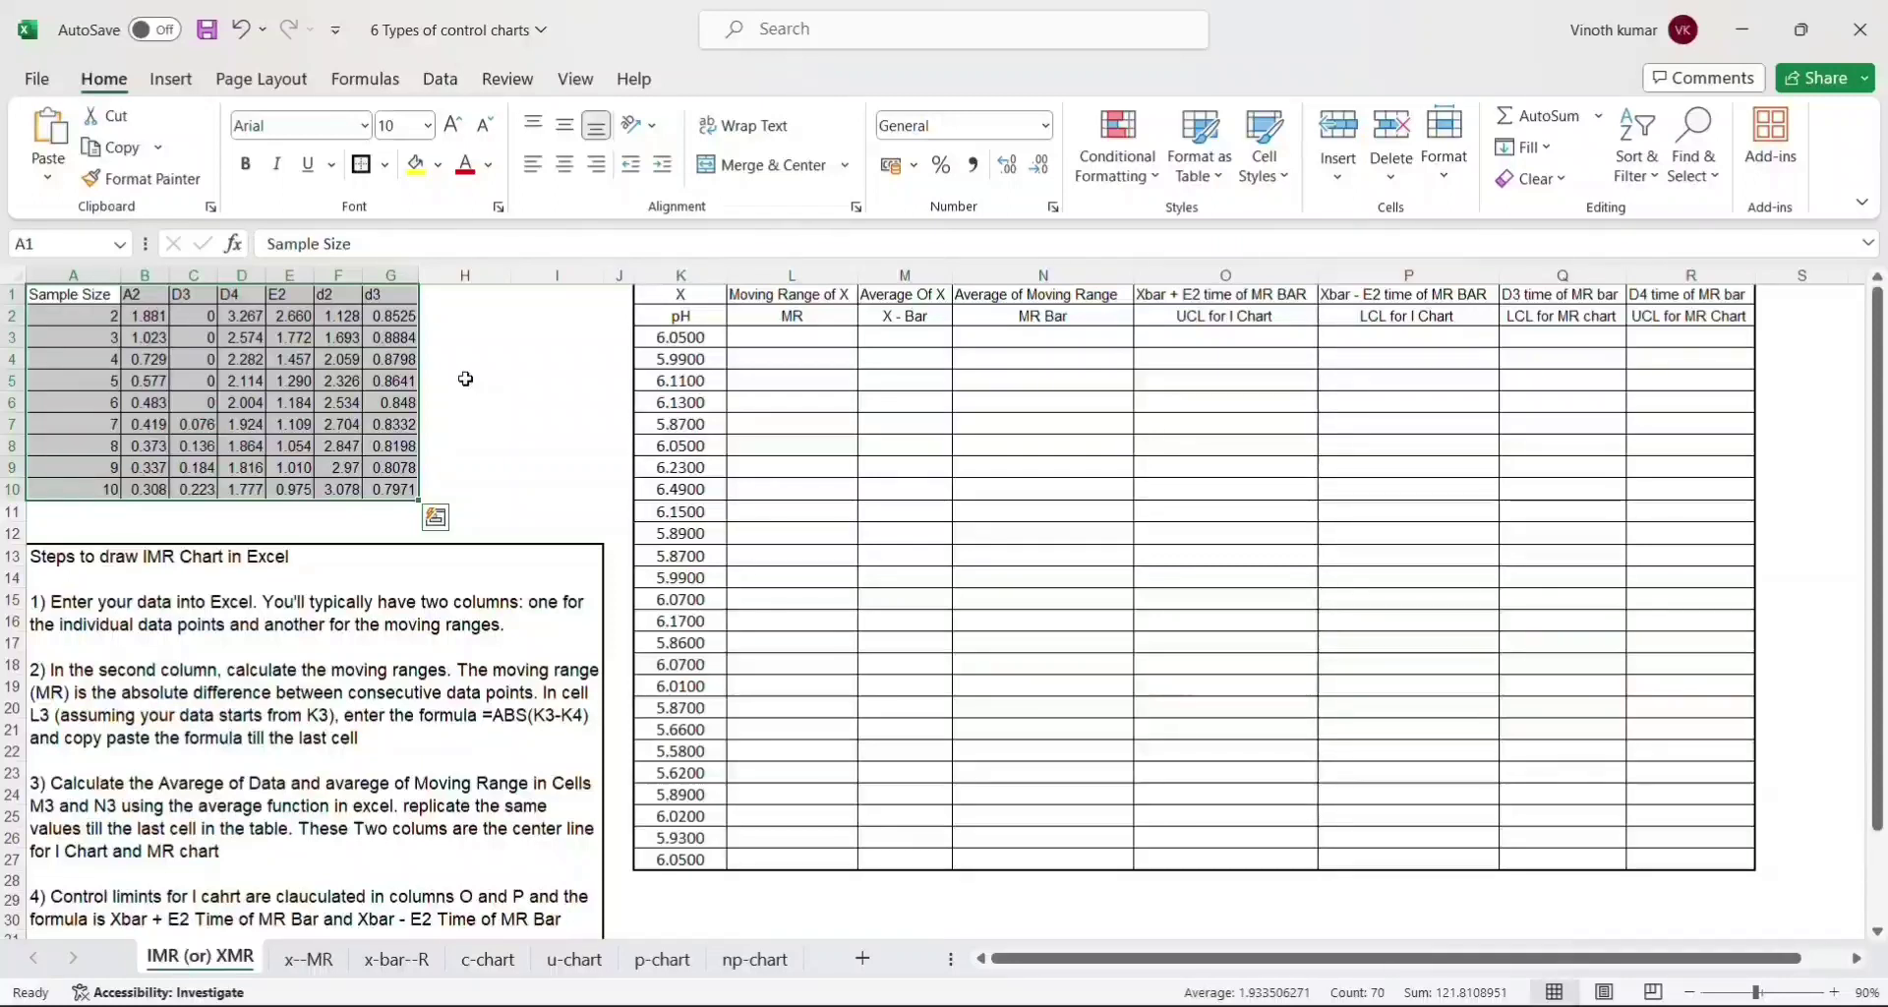
- Read through the steps for drawing an IMR chart in the instruction block starting at A13
left_click(398, 586)
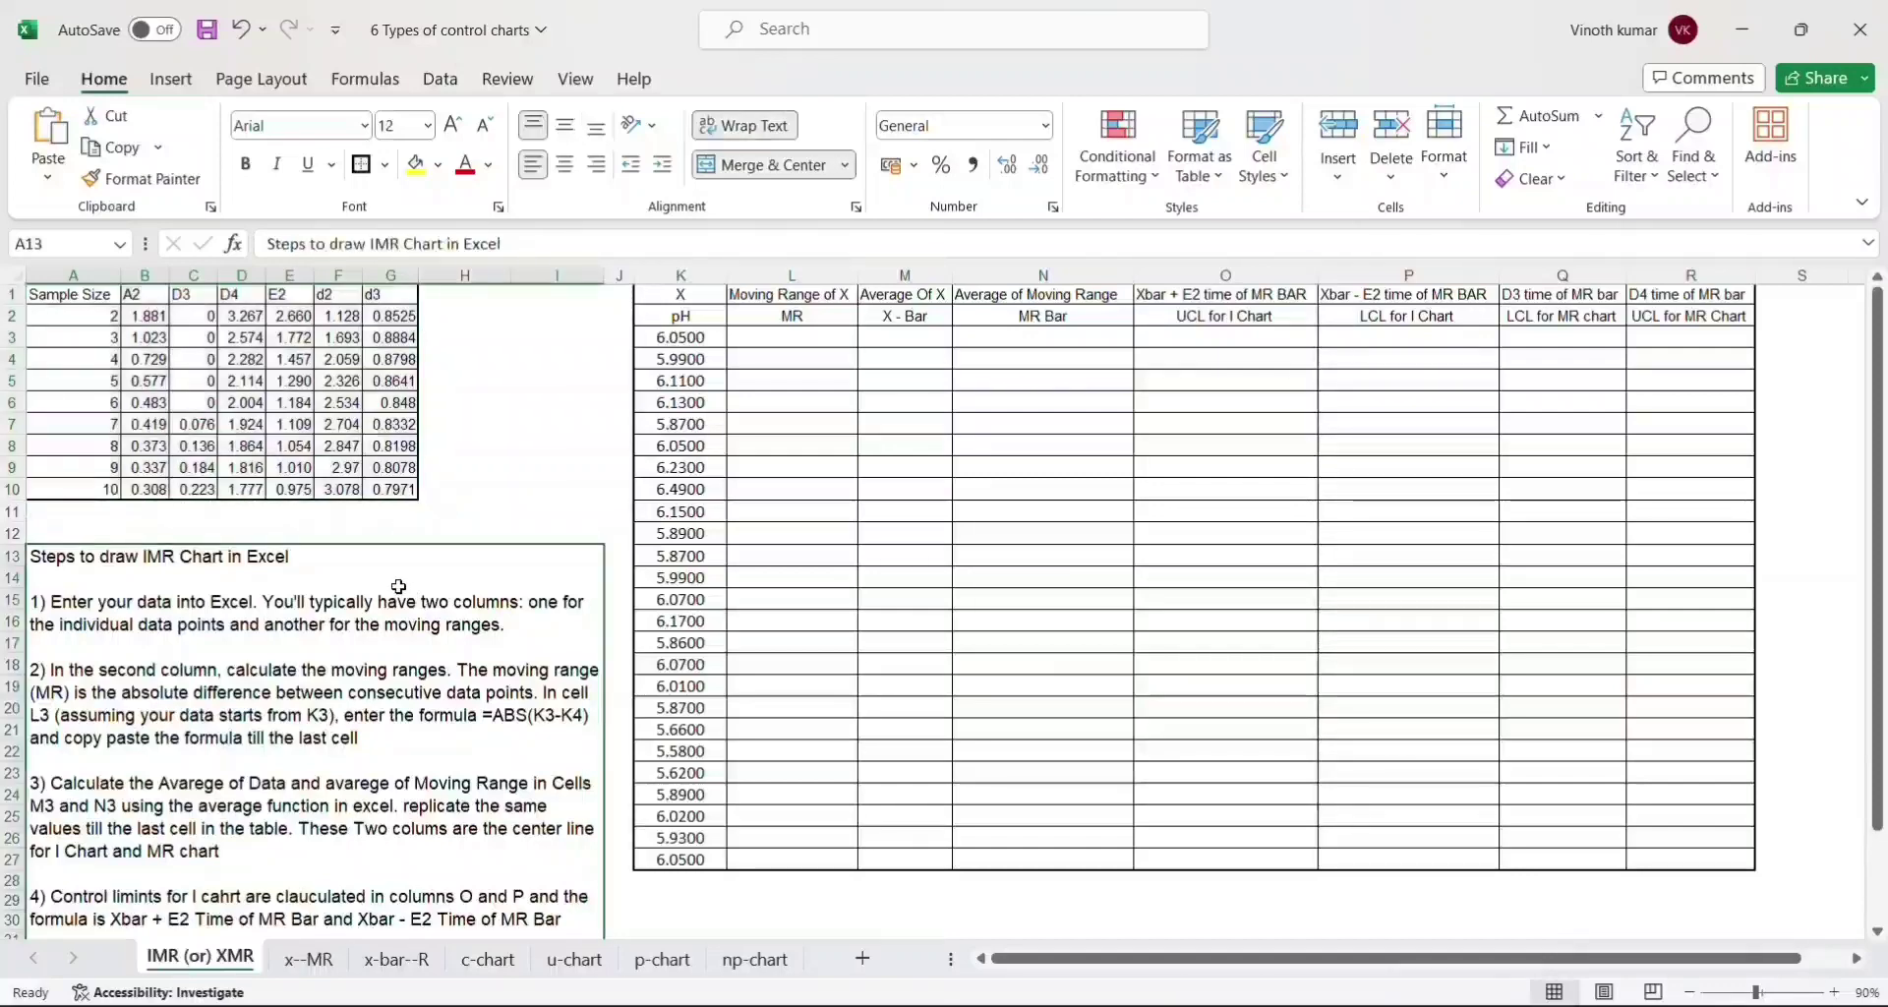
scroll(398, 586, "down", 2)
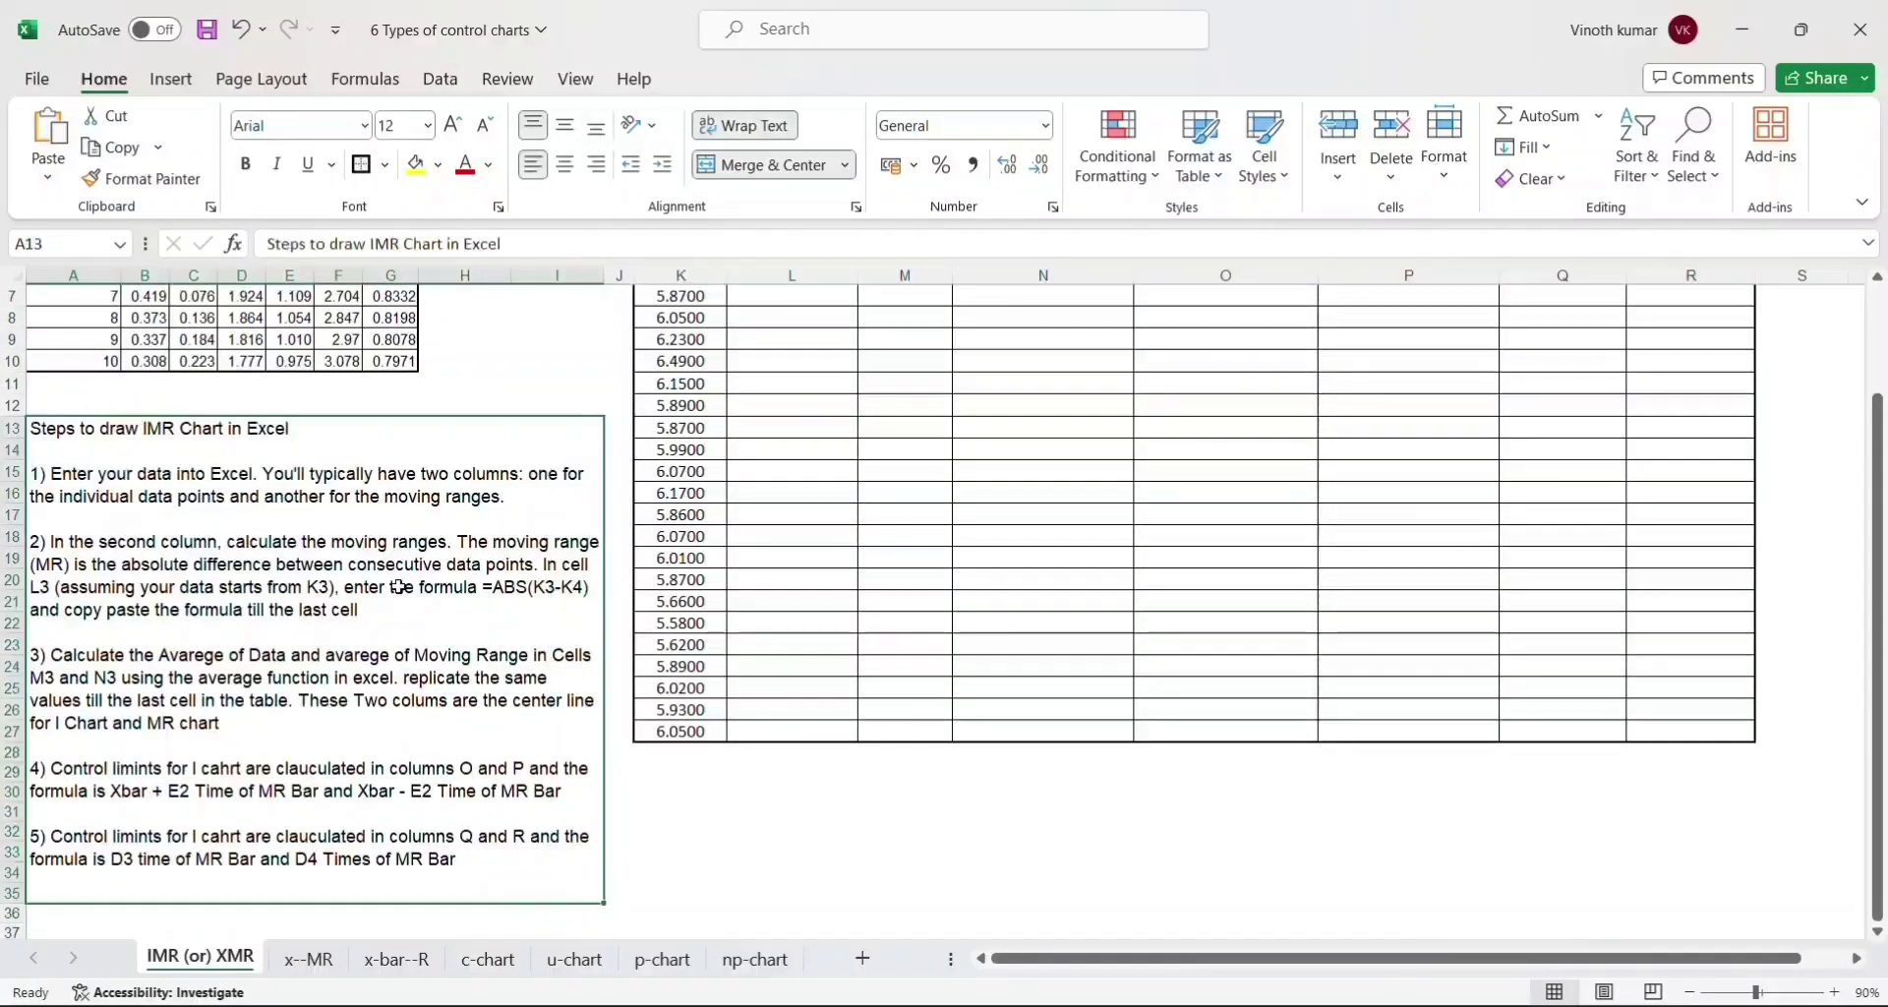
key("Up")
left_click(399, 586)
key("Down")
key("ctrl+Home")
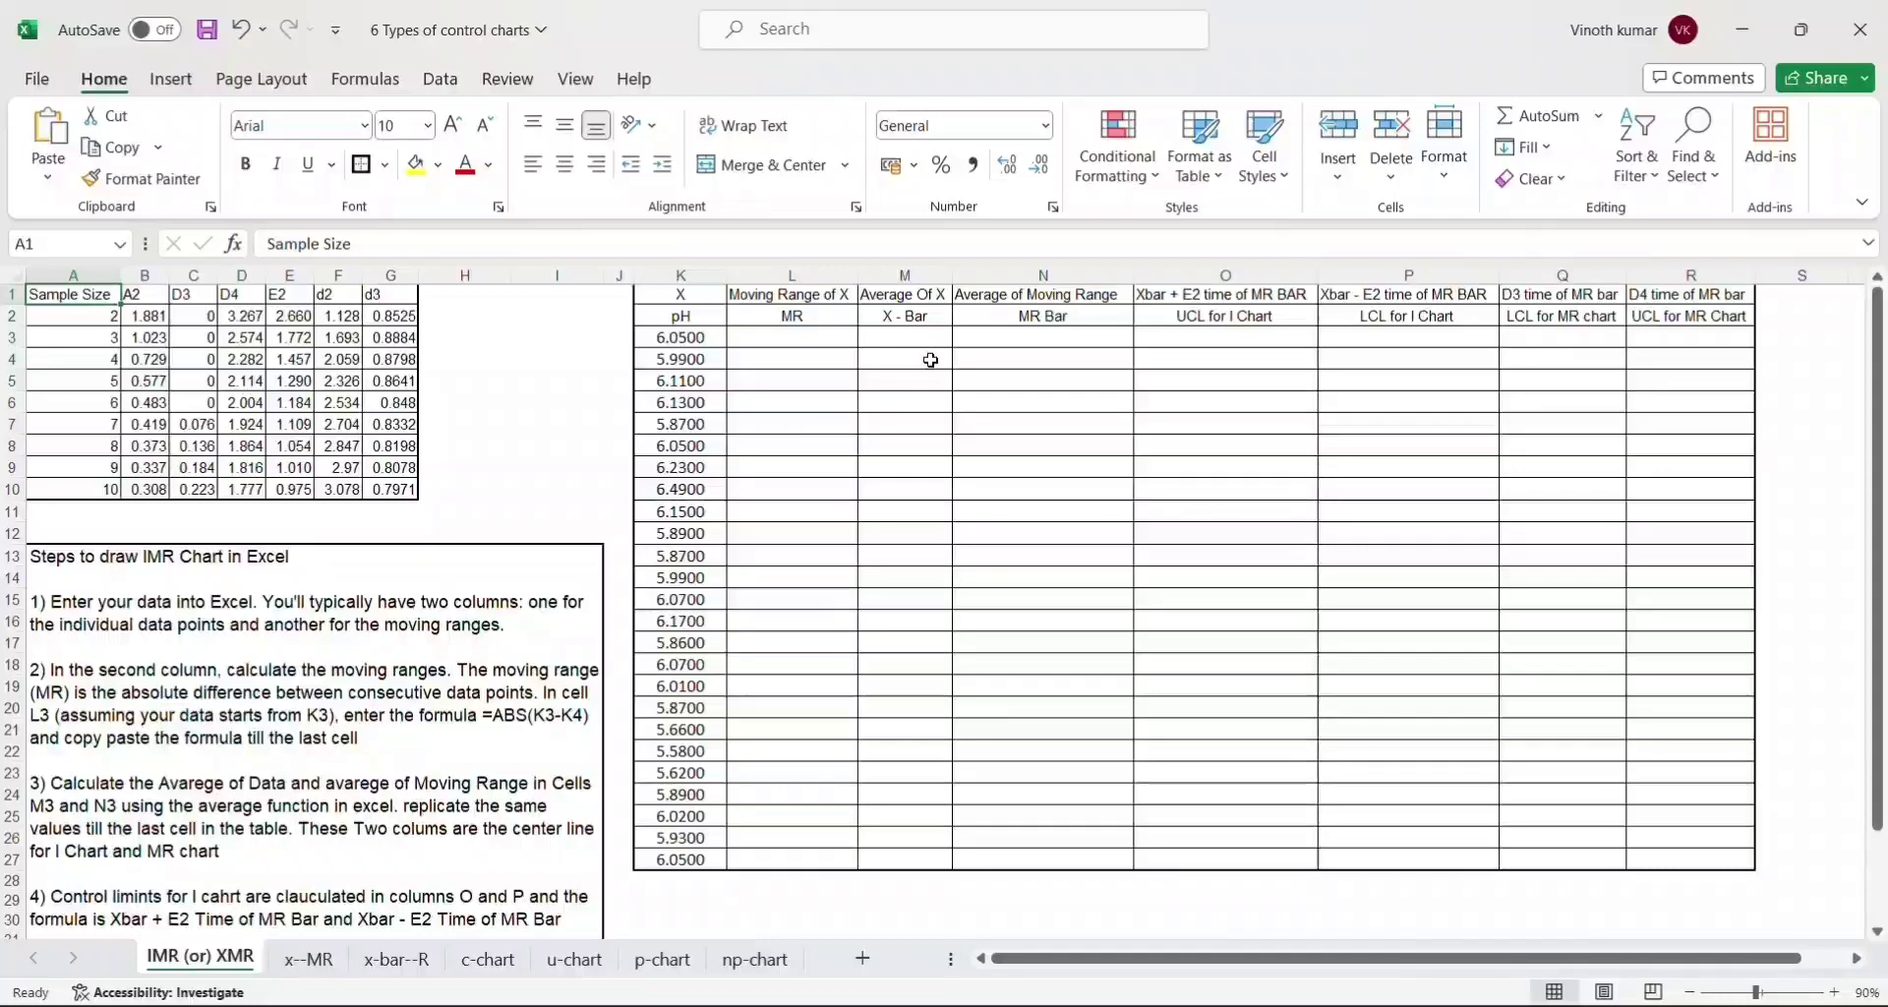
- Review the individual pH data points in column K from K3 down to K27
left_click(677, 339)
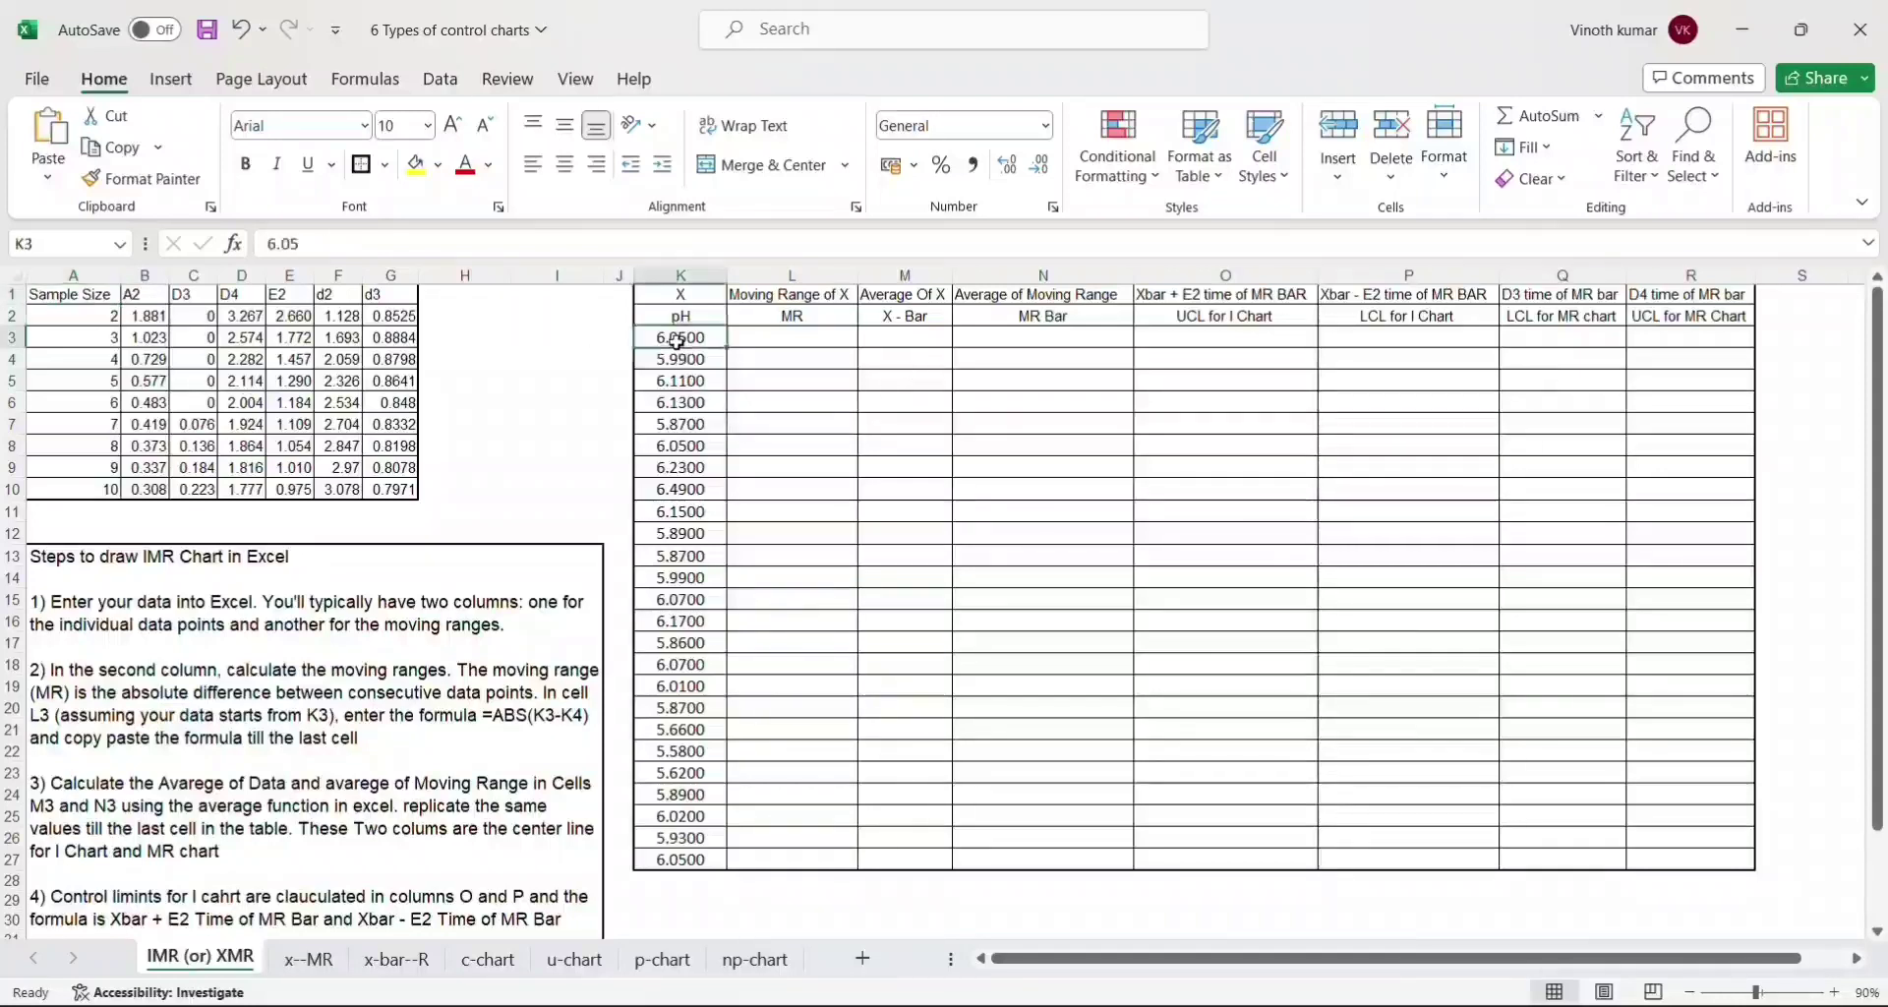
key("Up")
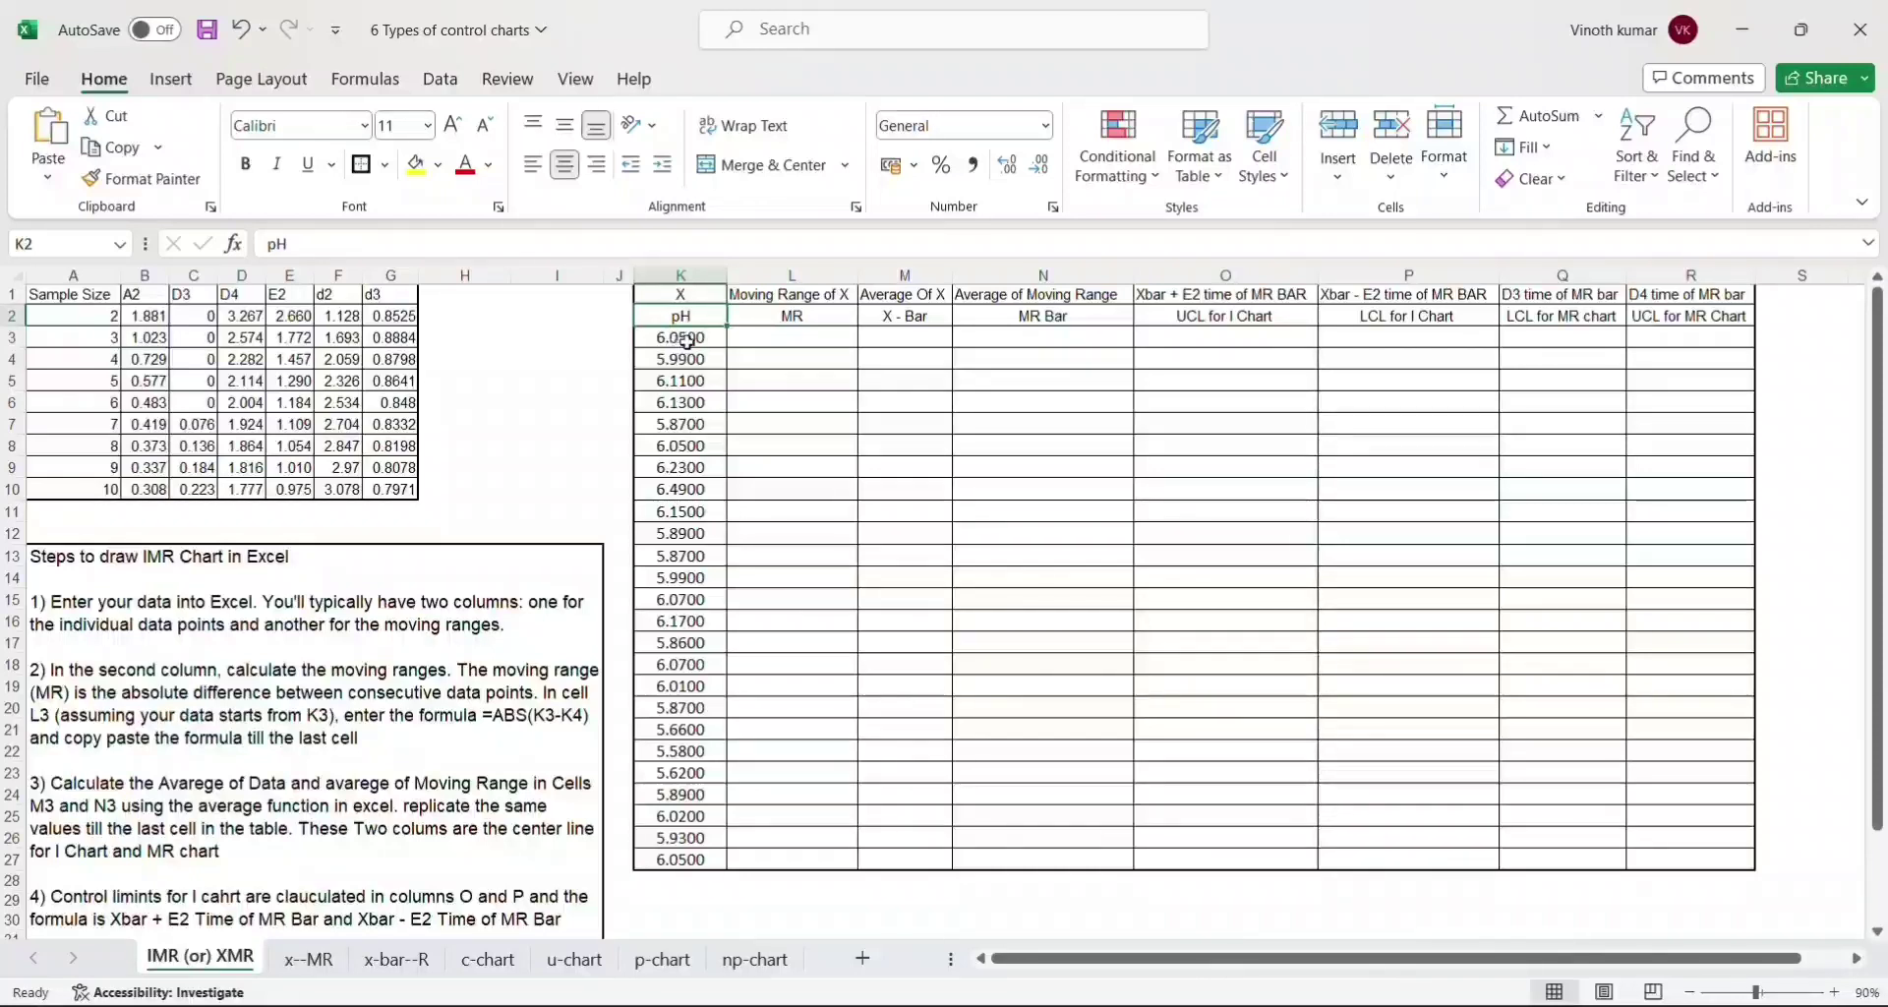
left_click(685, 340)
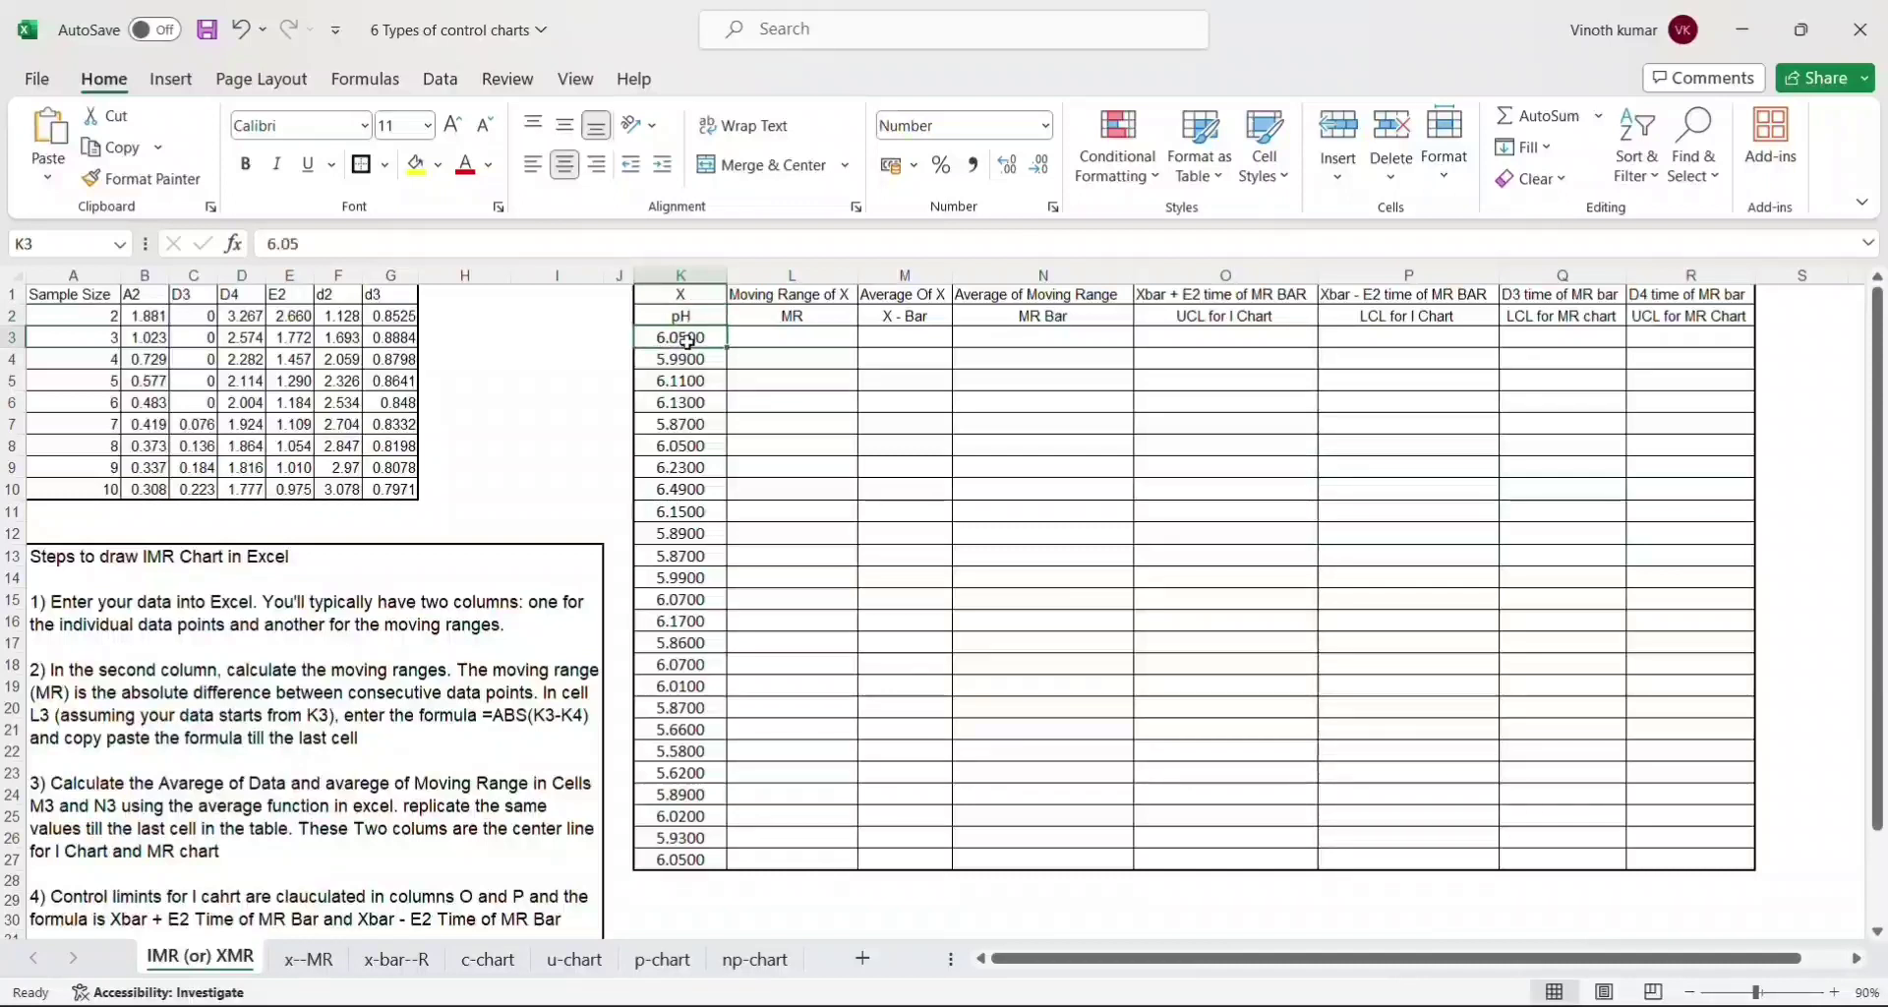
key("ctrl+shift+Down")
key("ctrl+Up")
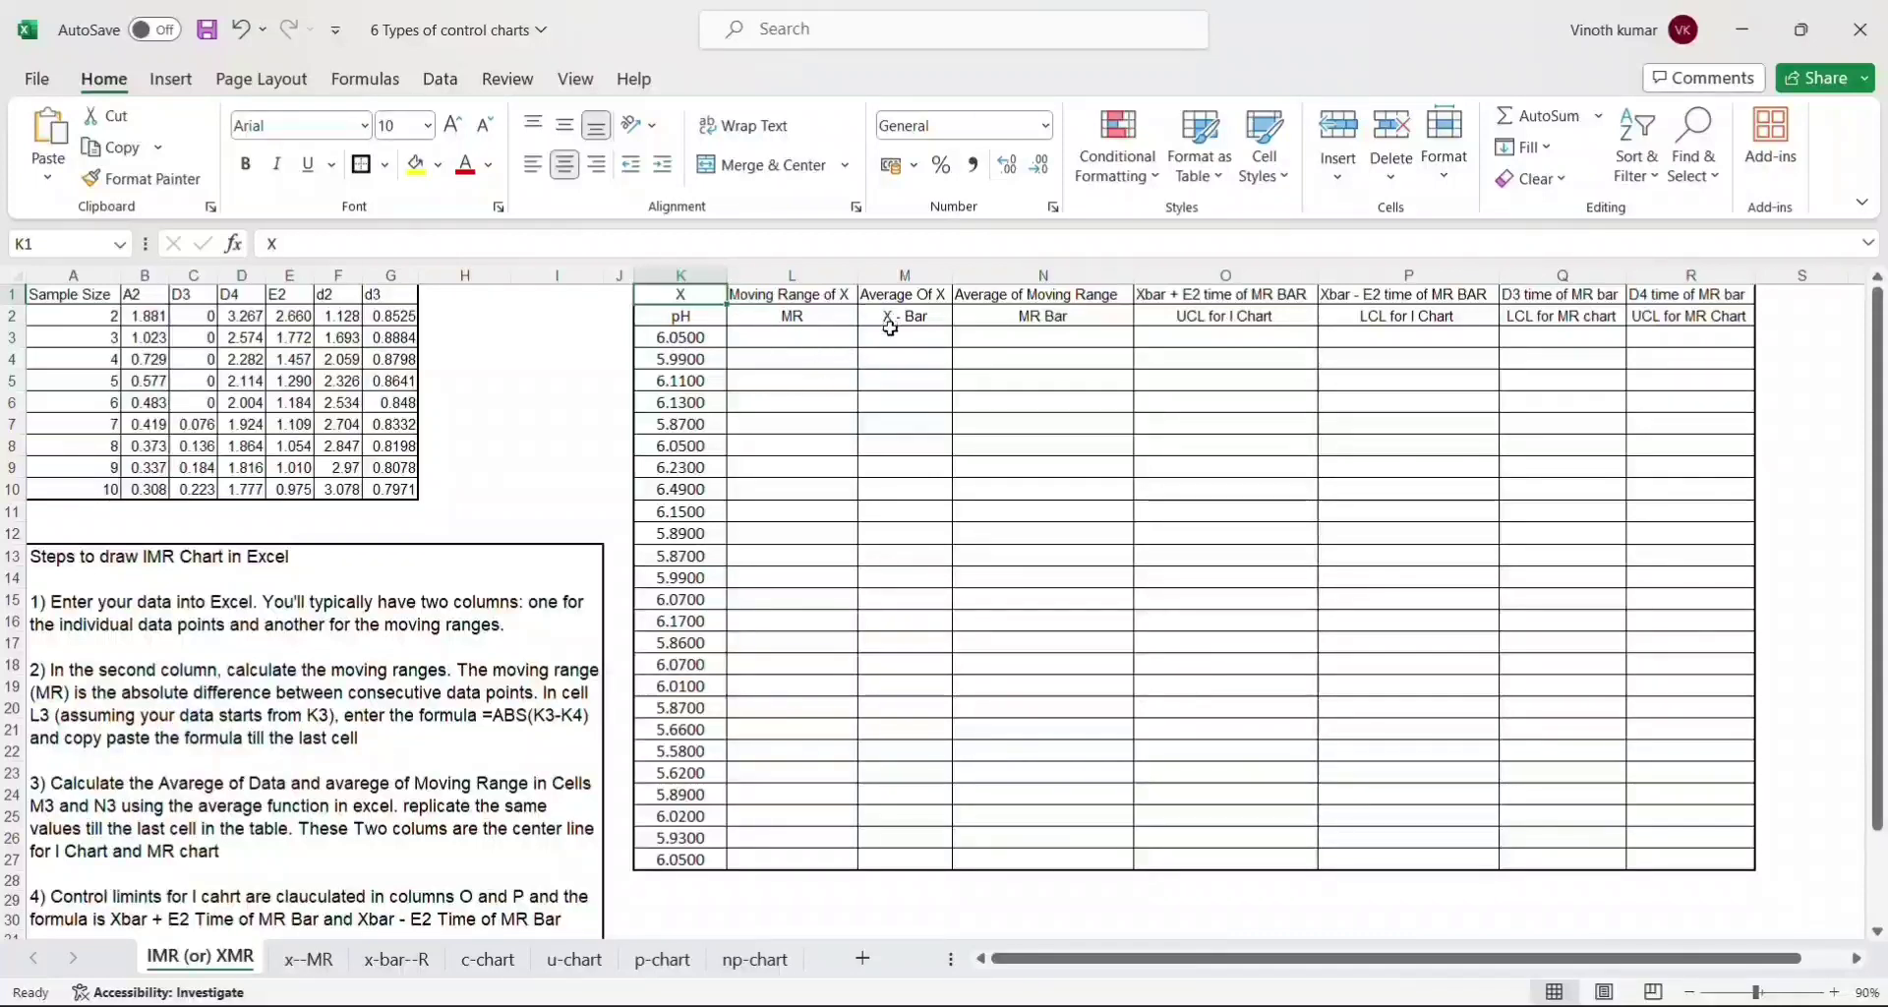
left_click(782, 340)
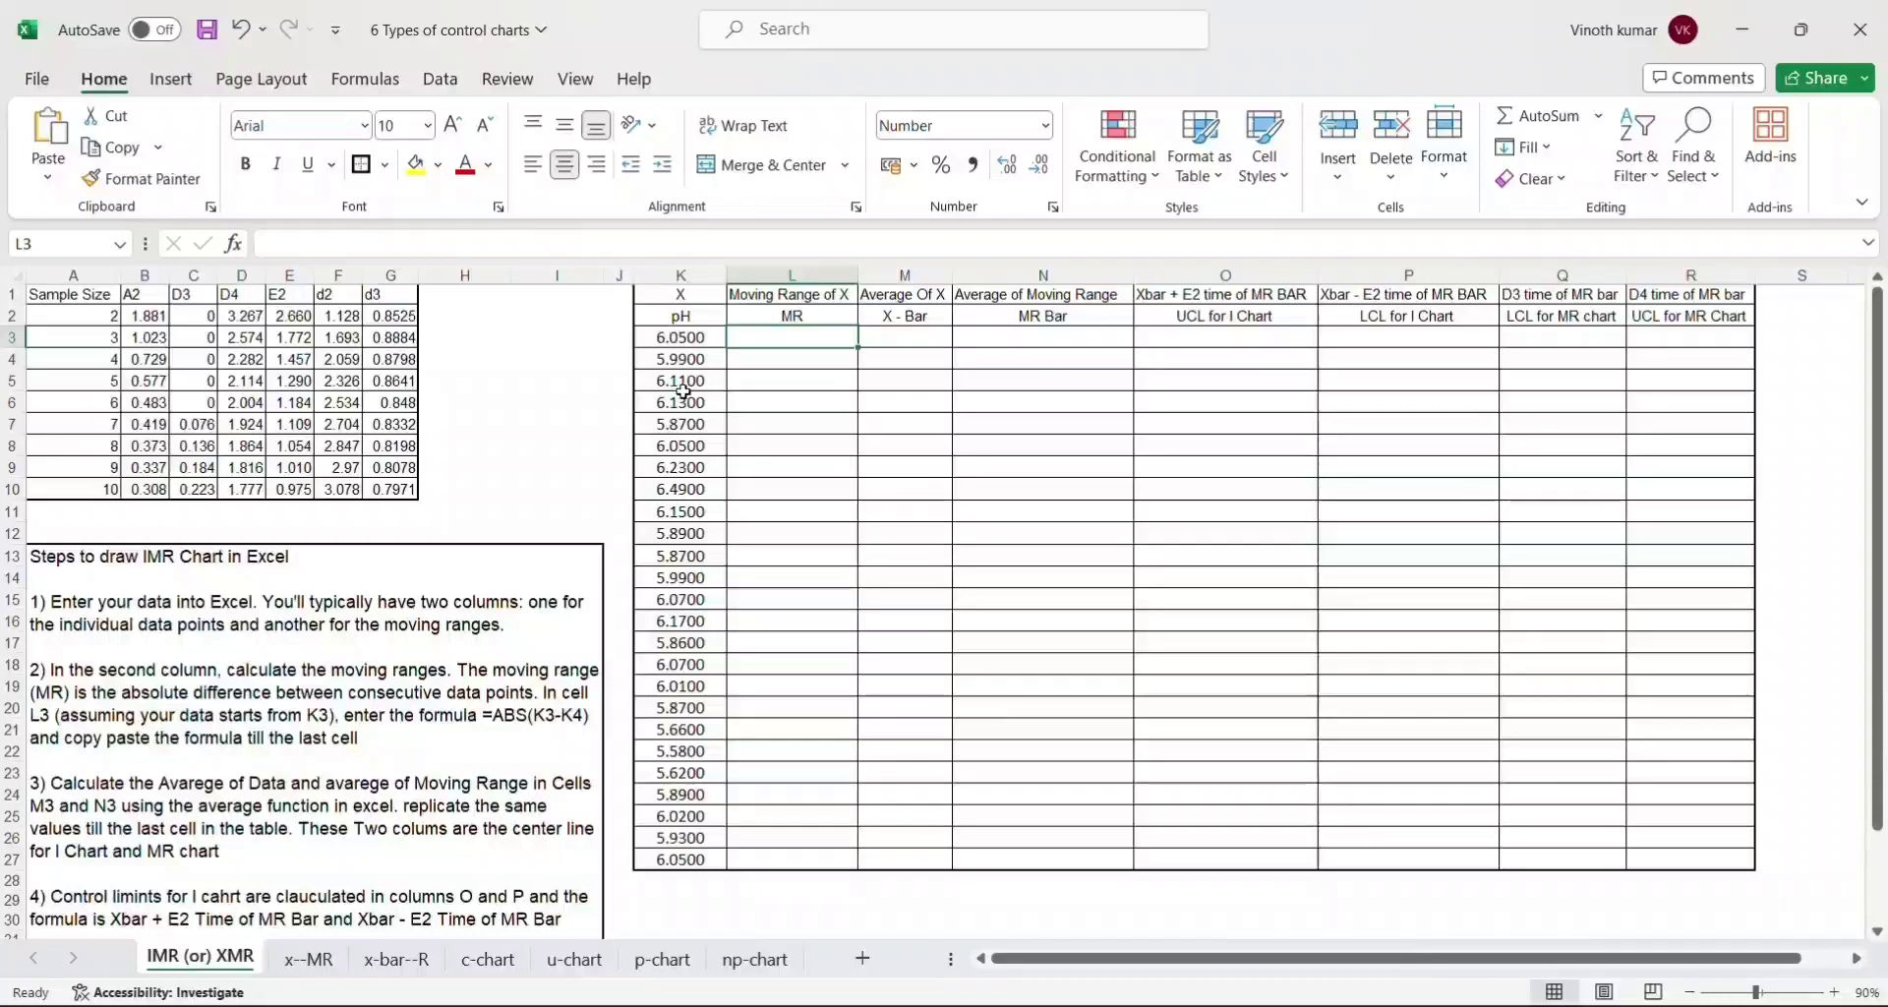
key("Down")
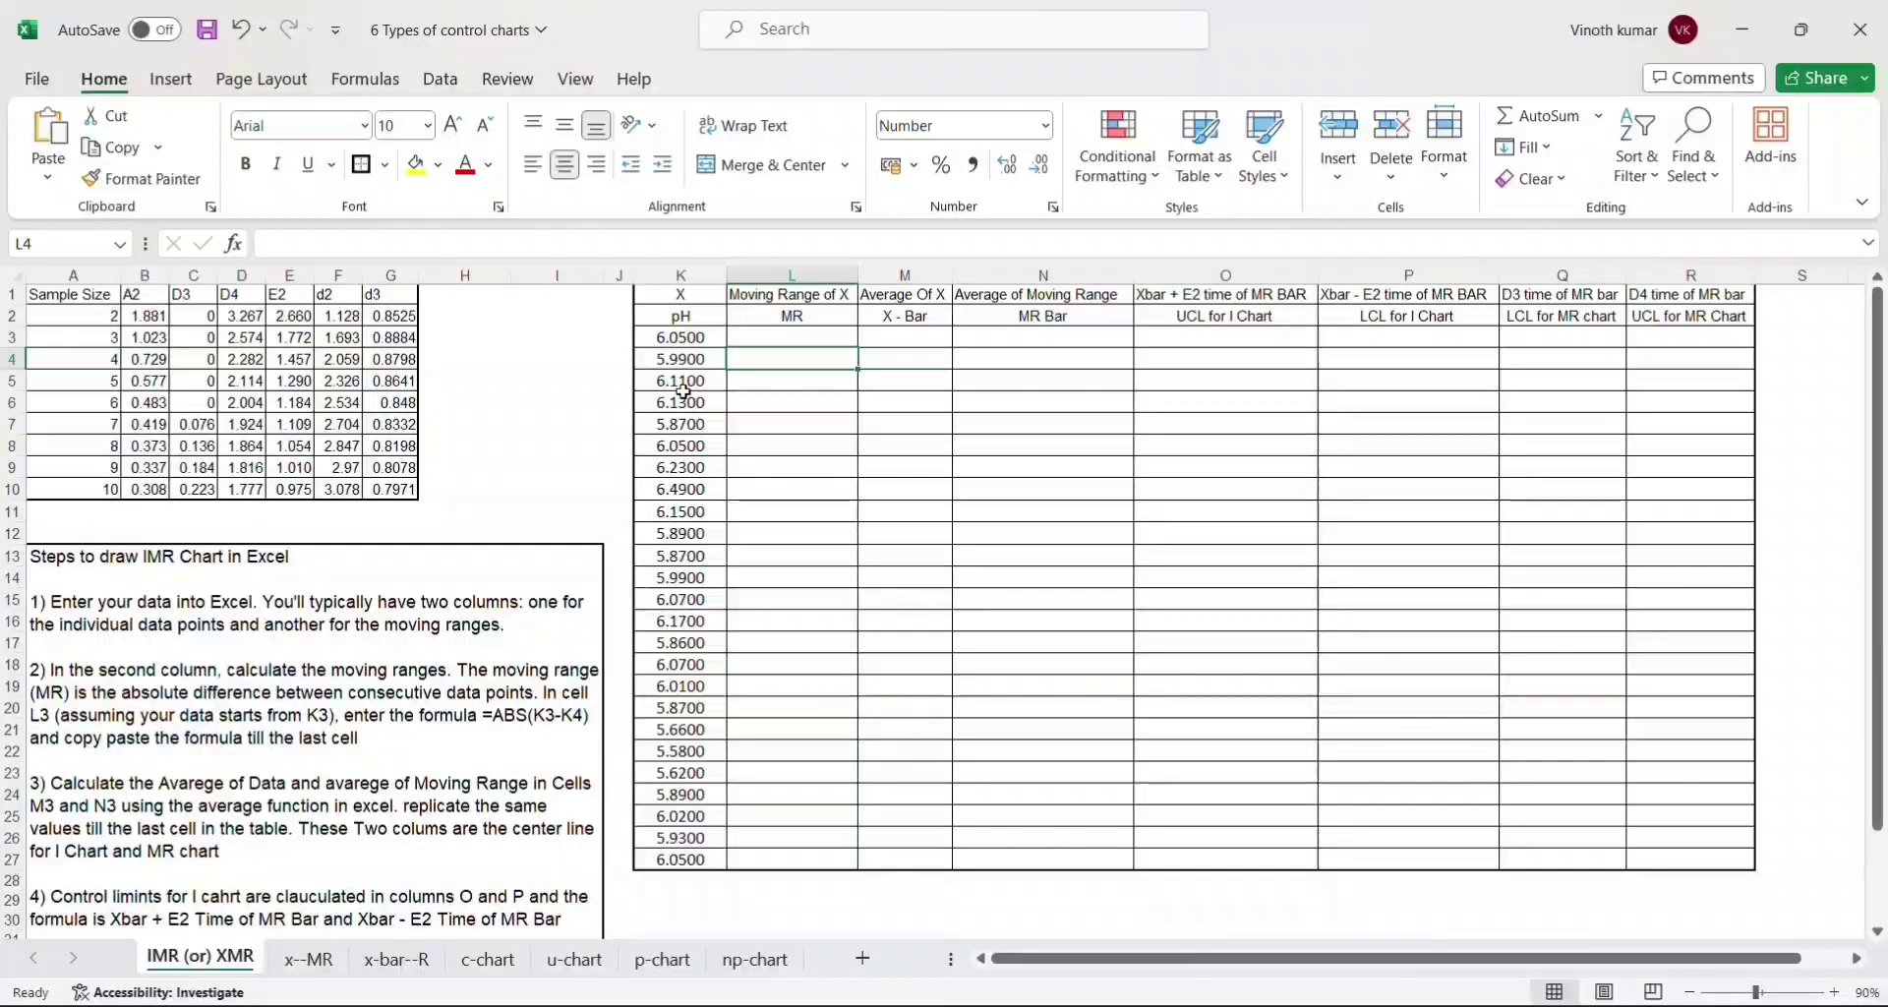
key("Up")
key("Left")
key("Left")
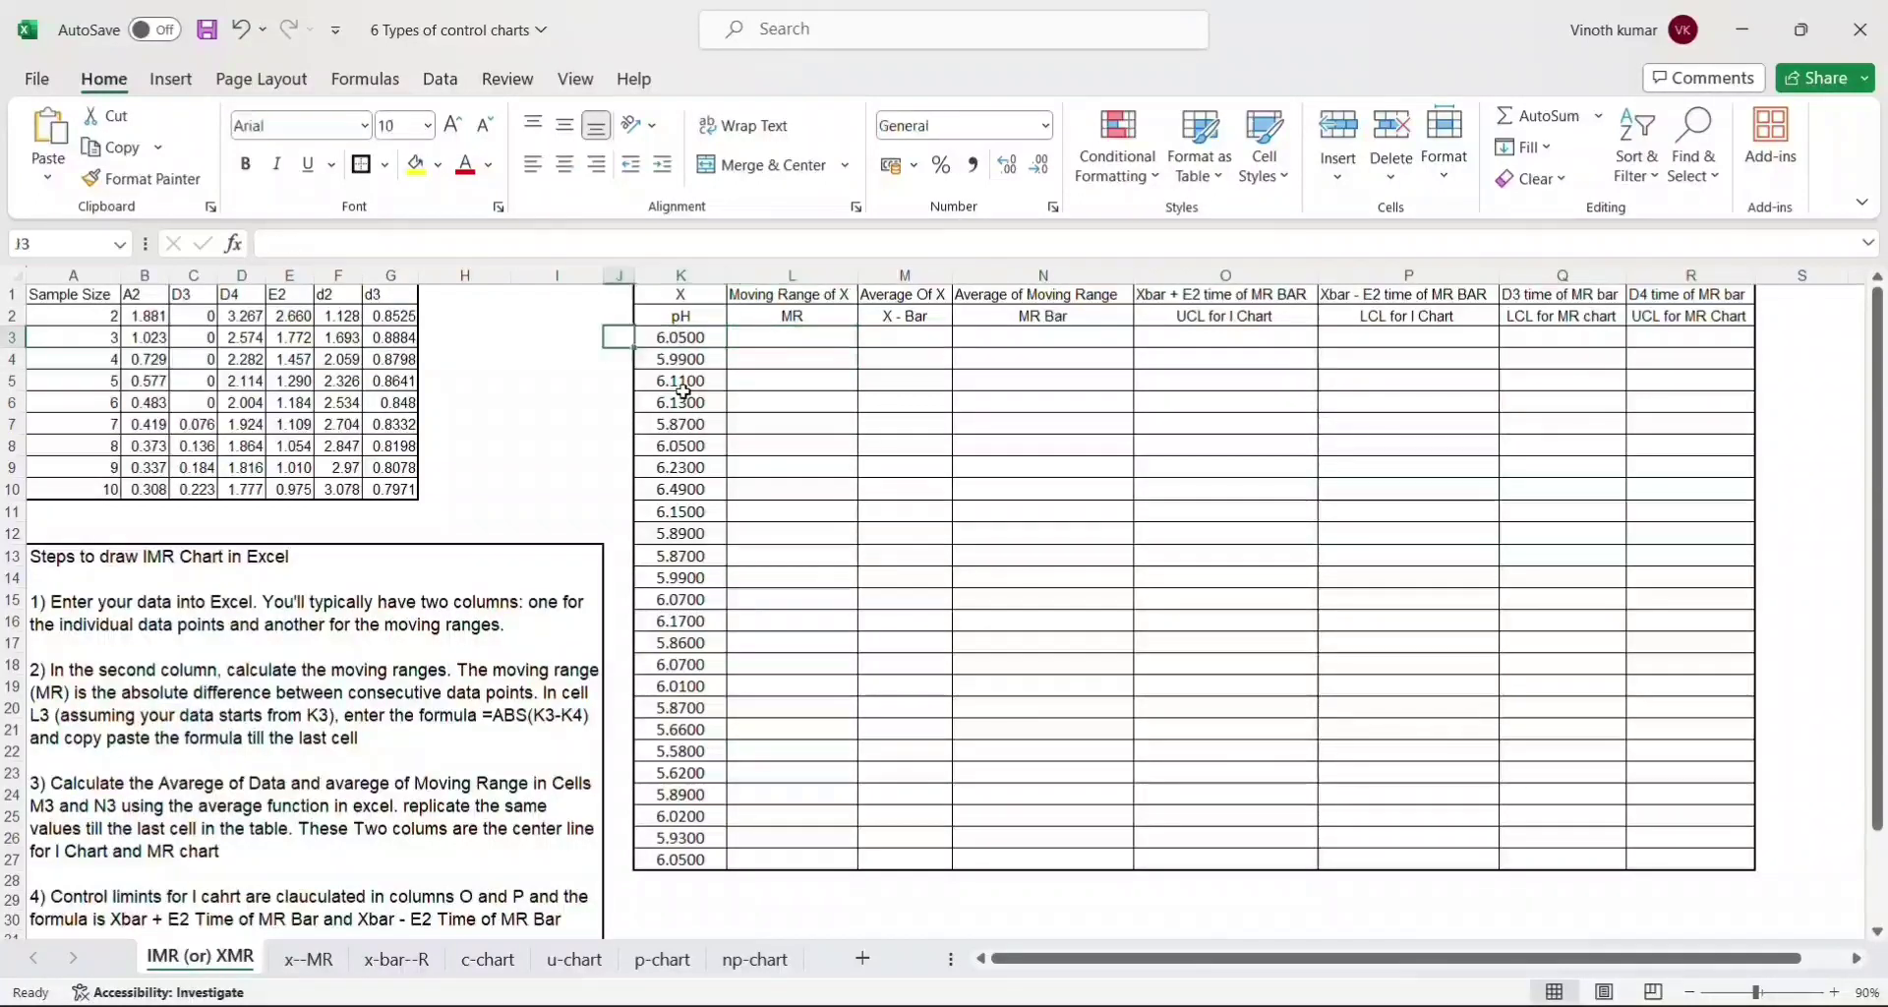
key("Right")
key("Right")
key("Left")
key("Up")
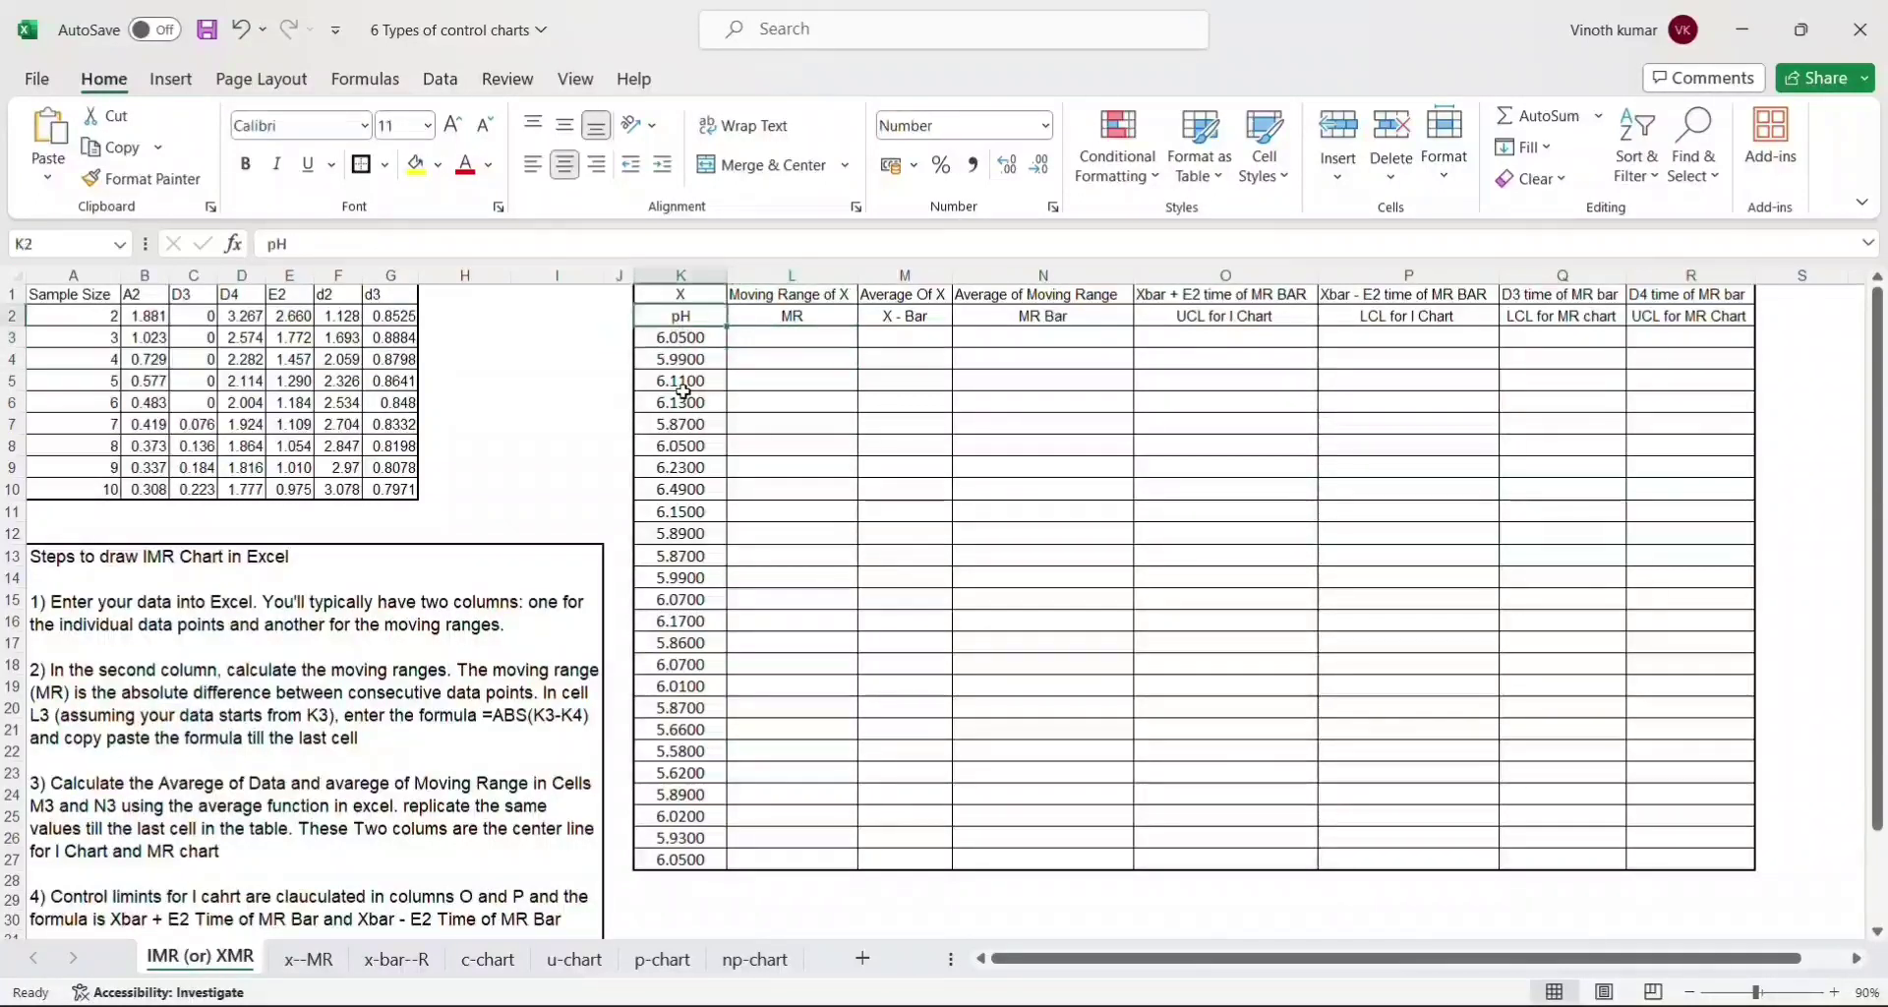
key("Down")
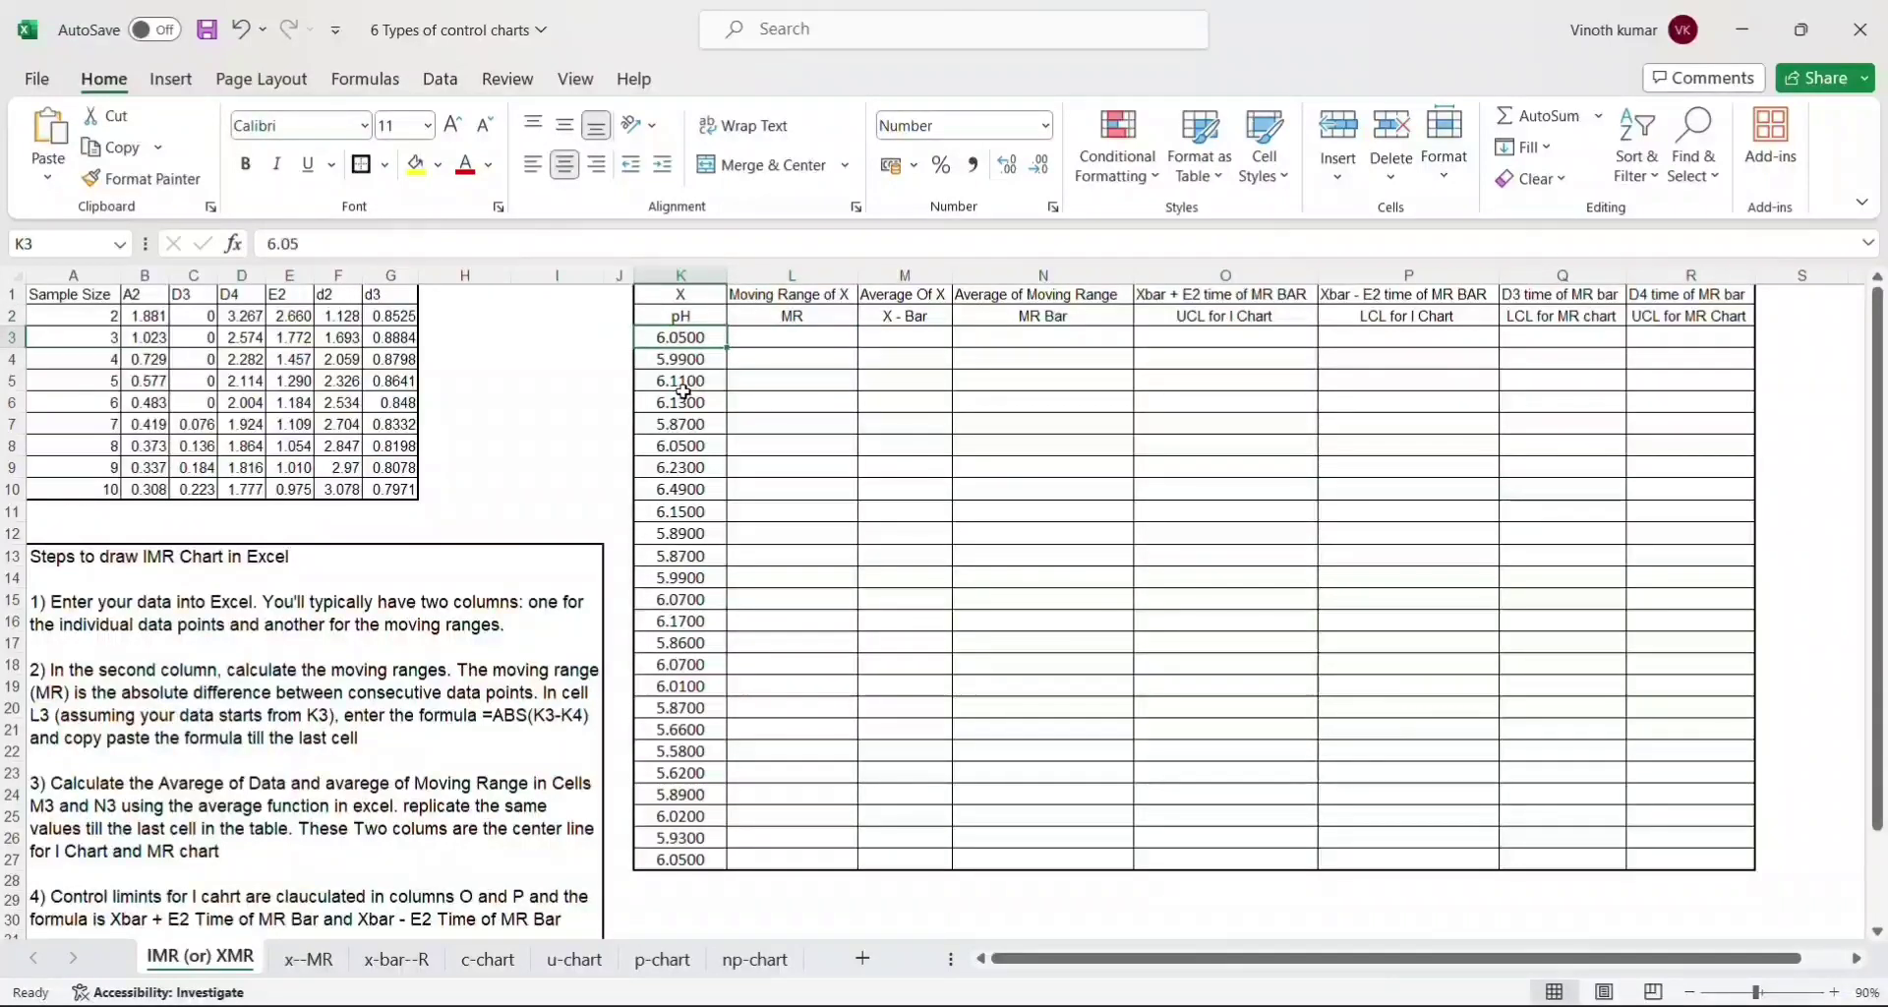
- Try to compute the first moving range in L4 with the formula =K3=K4
key("Down")
key("Right")
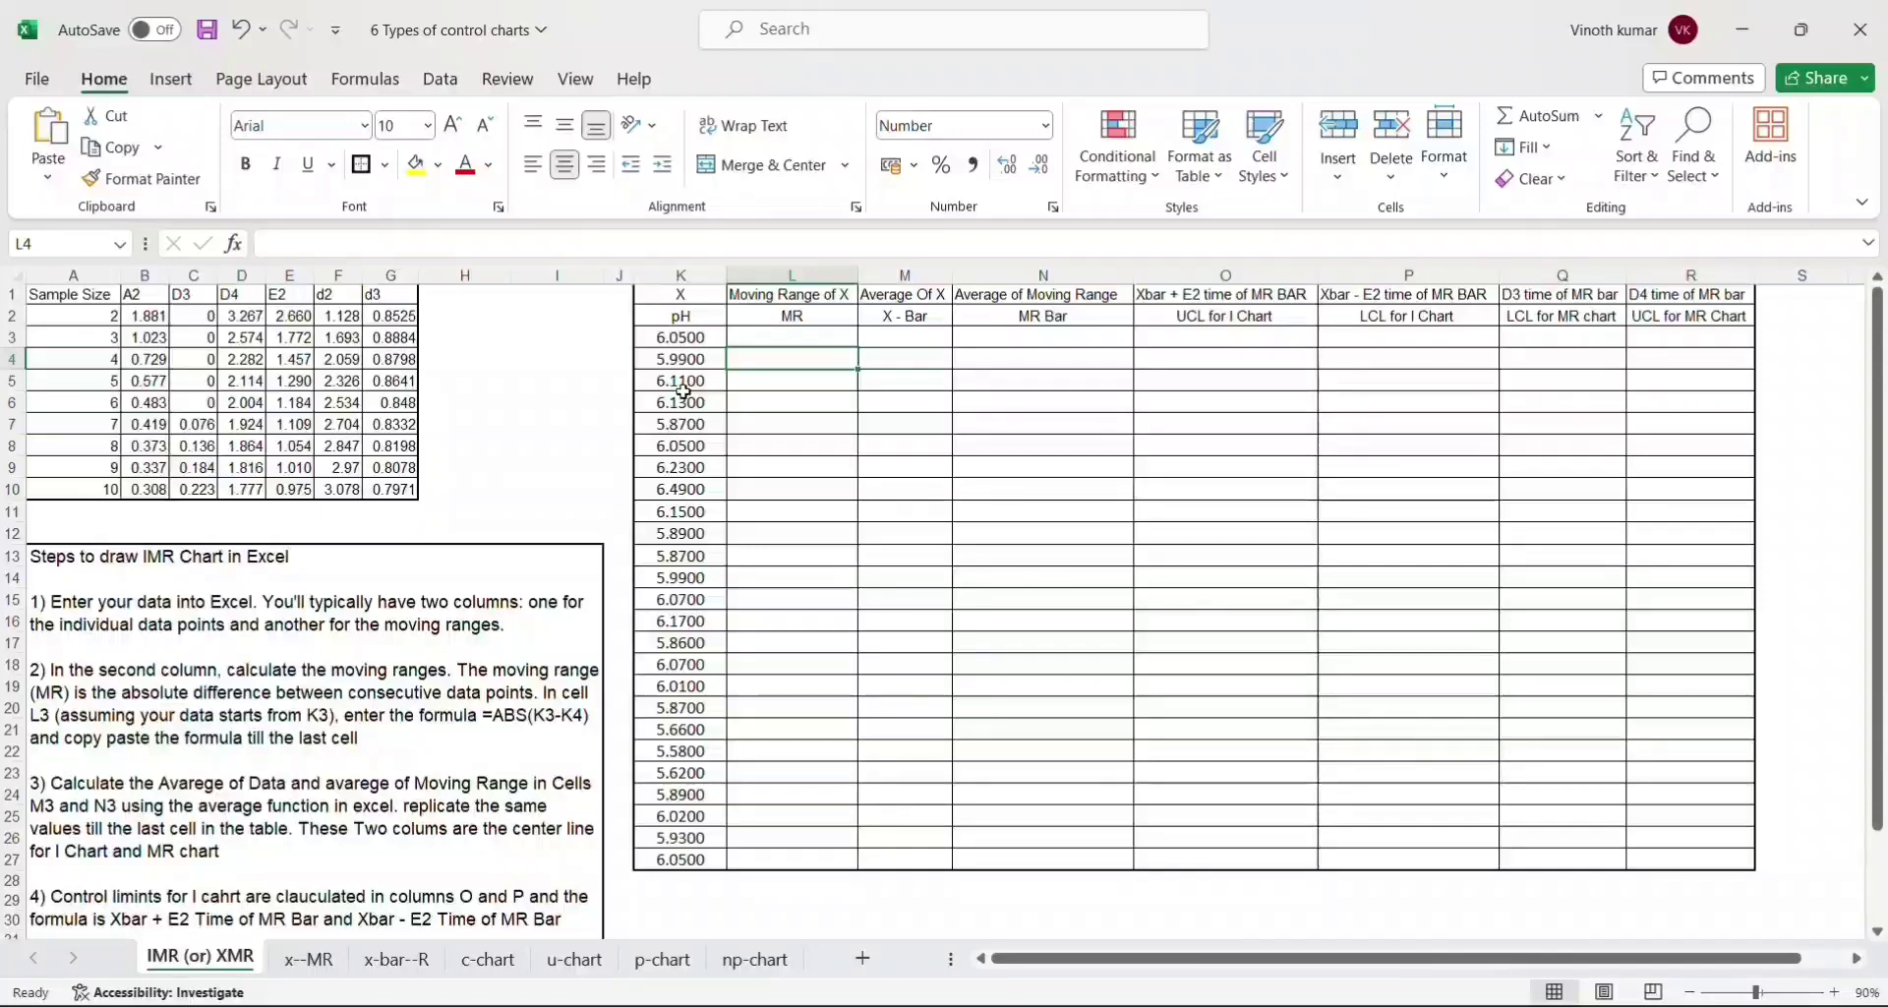
type("=")
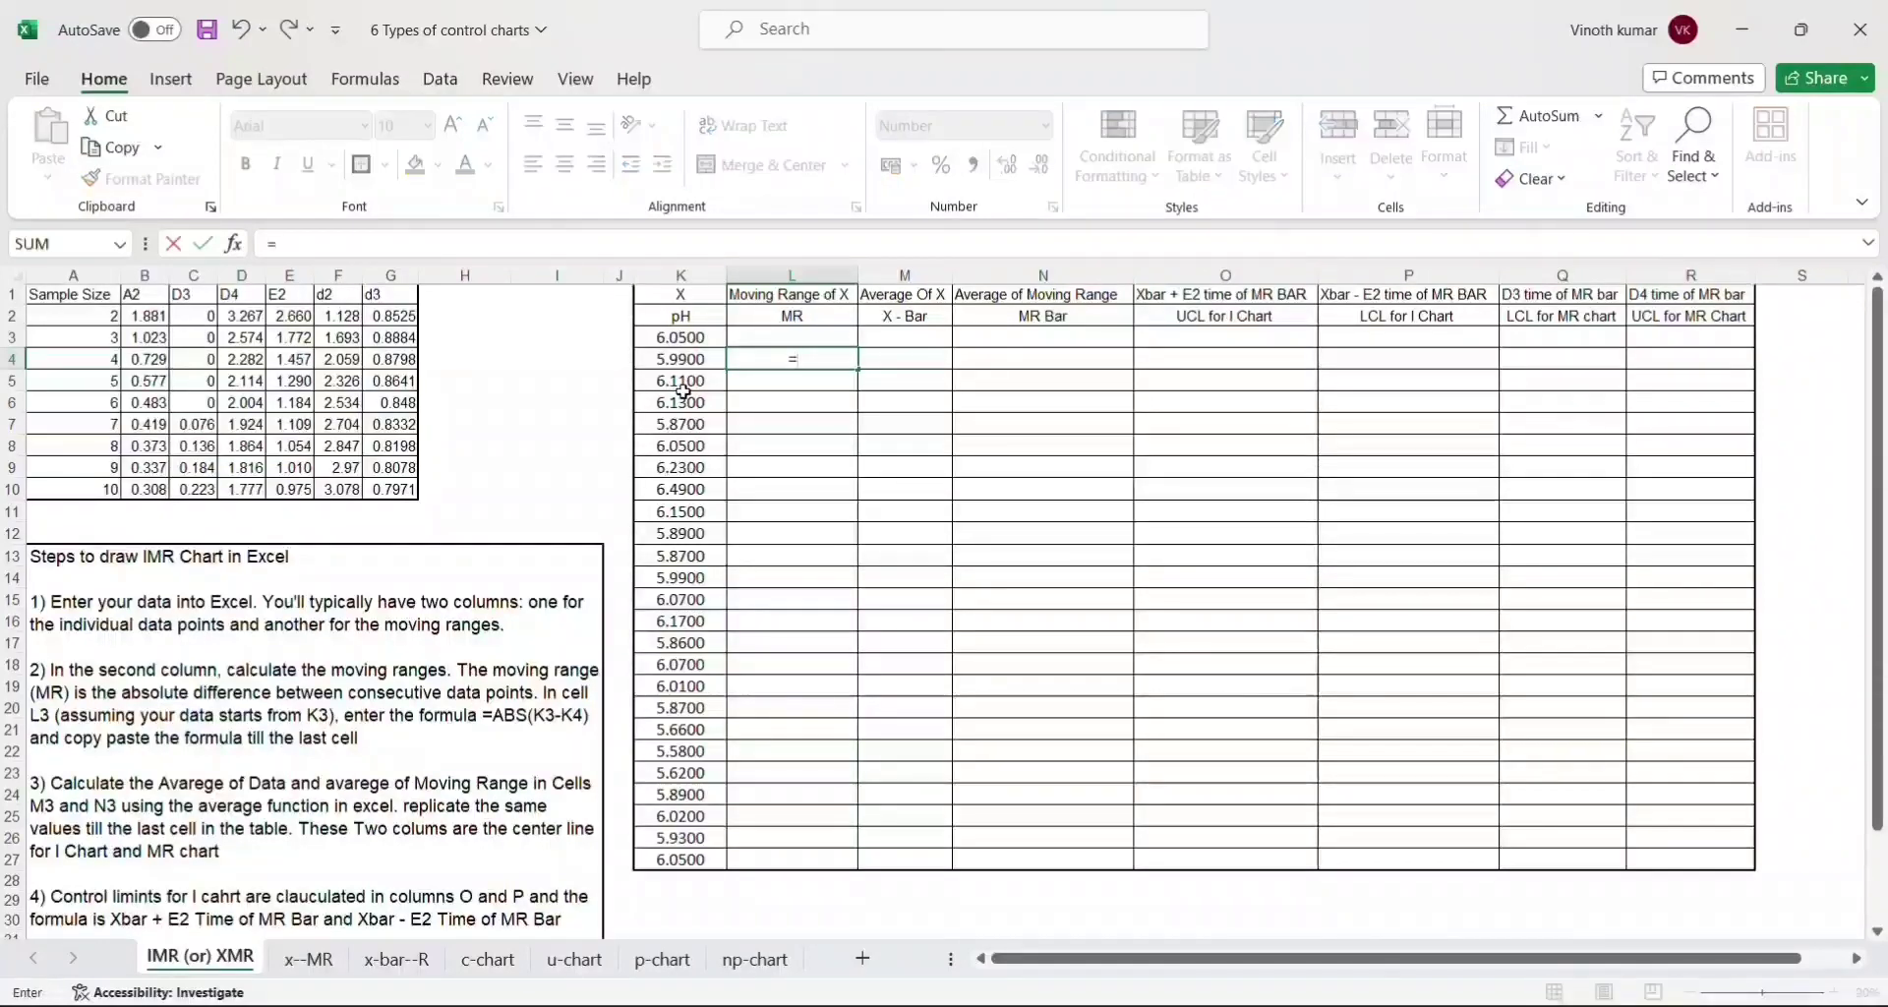
key("Left")
key("Up")
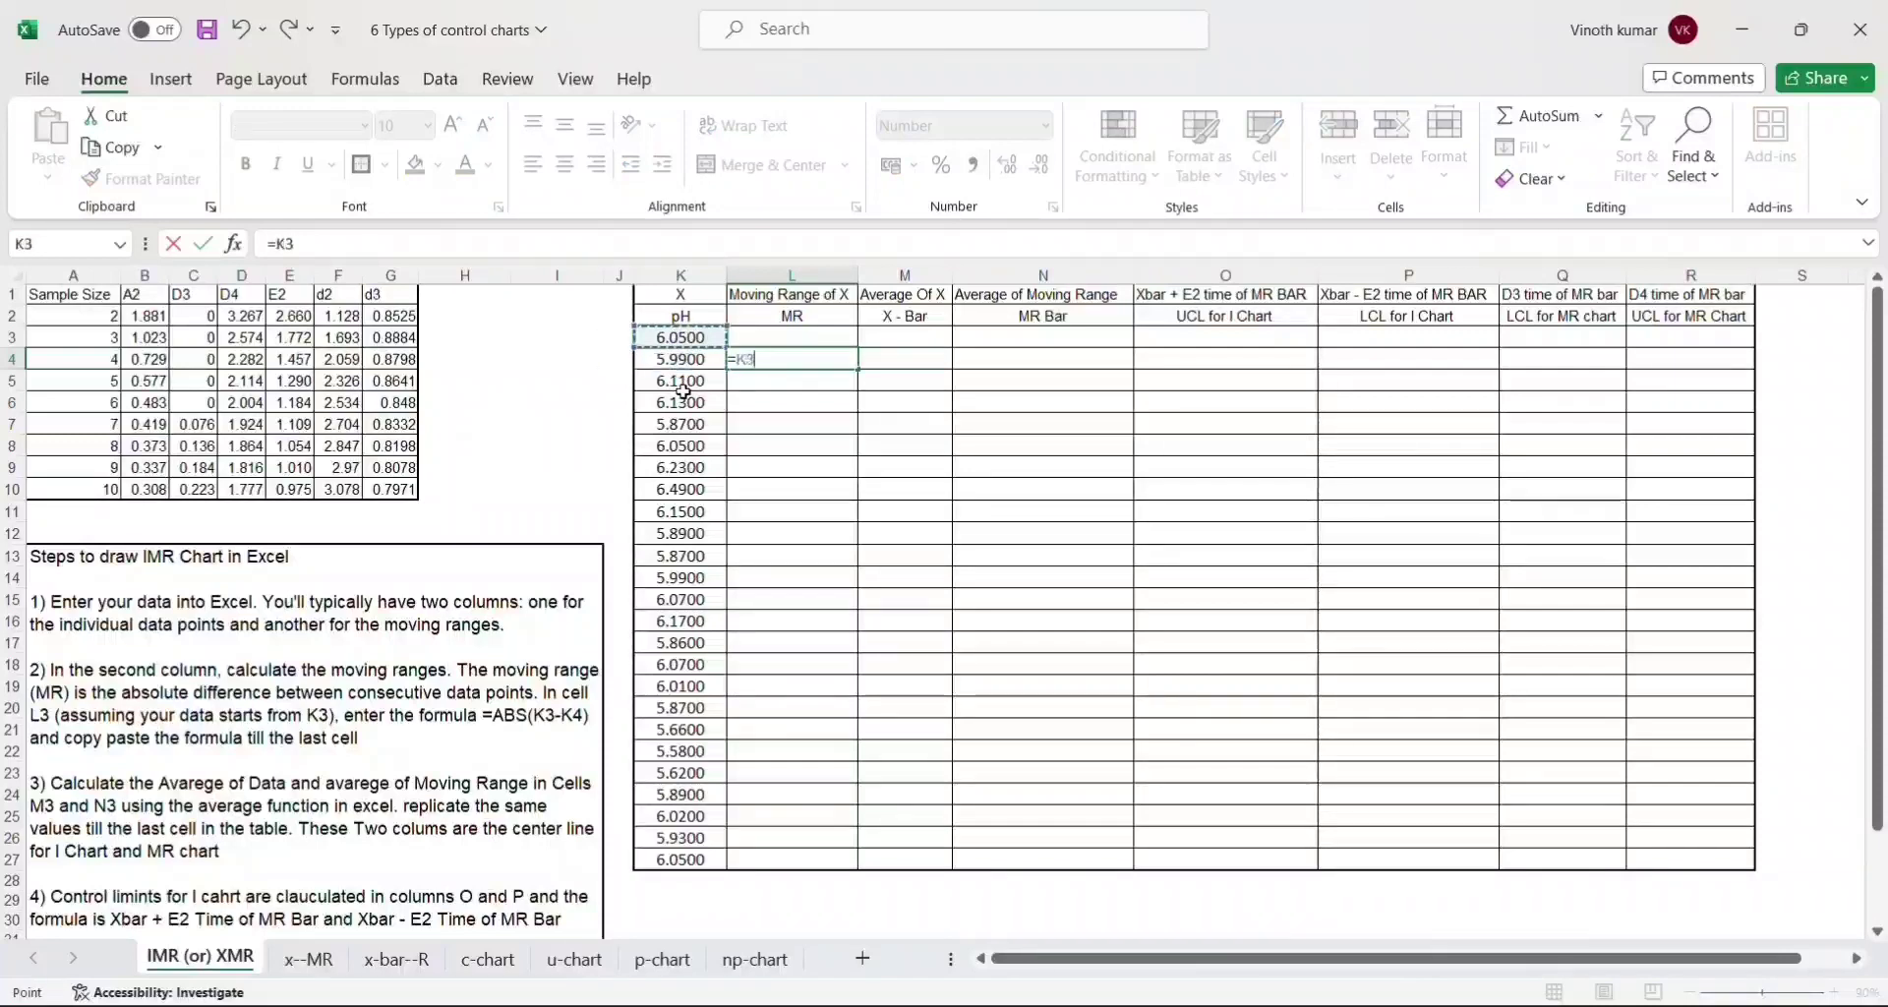
type("=")
key("Left")
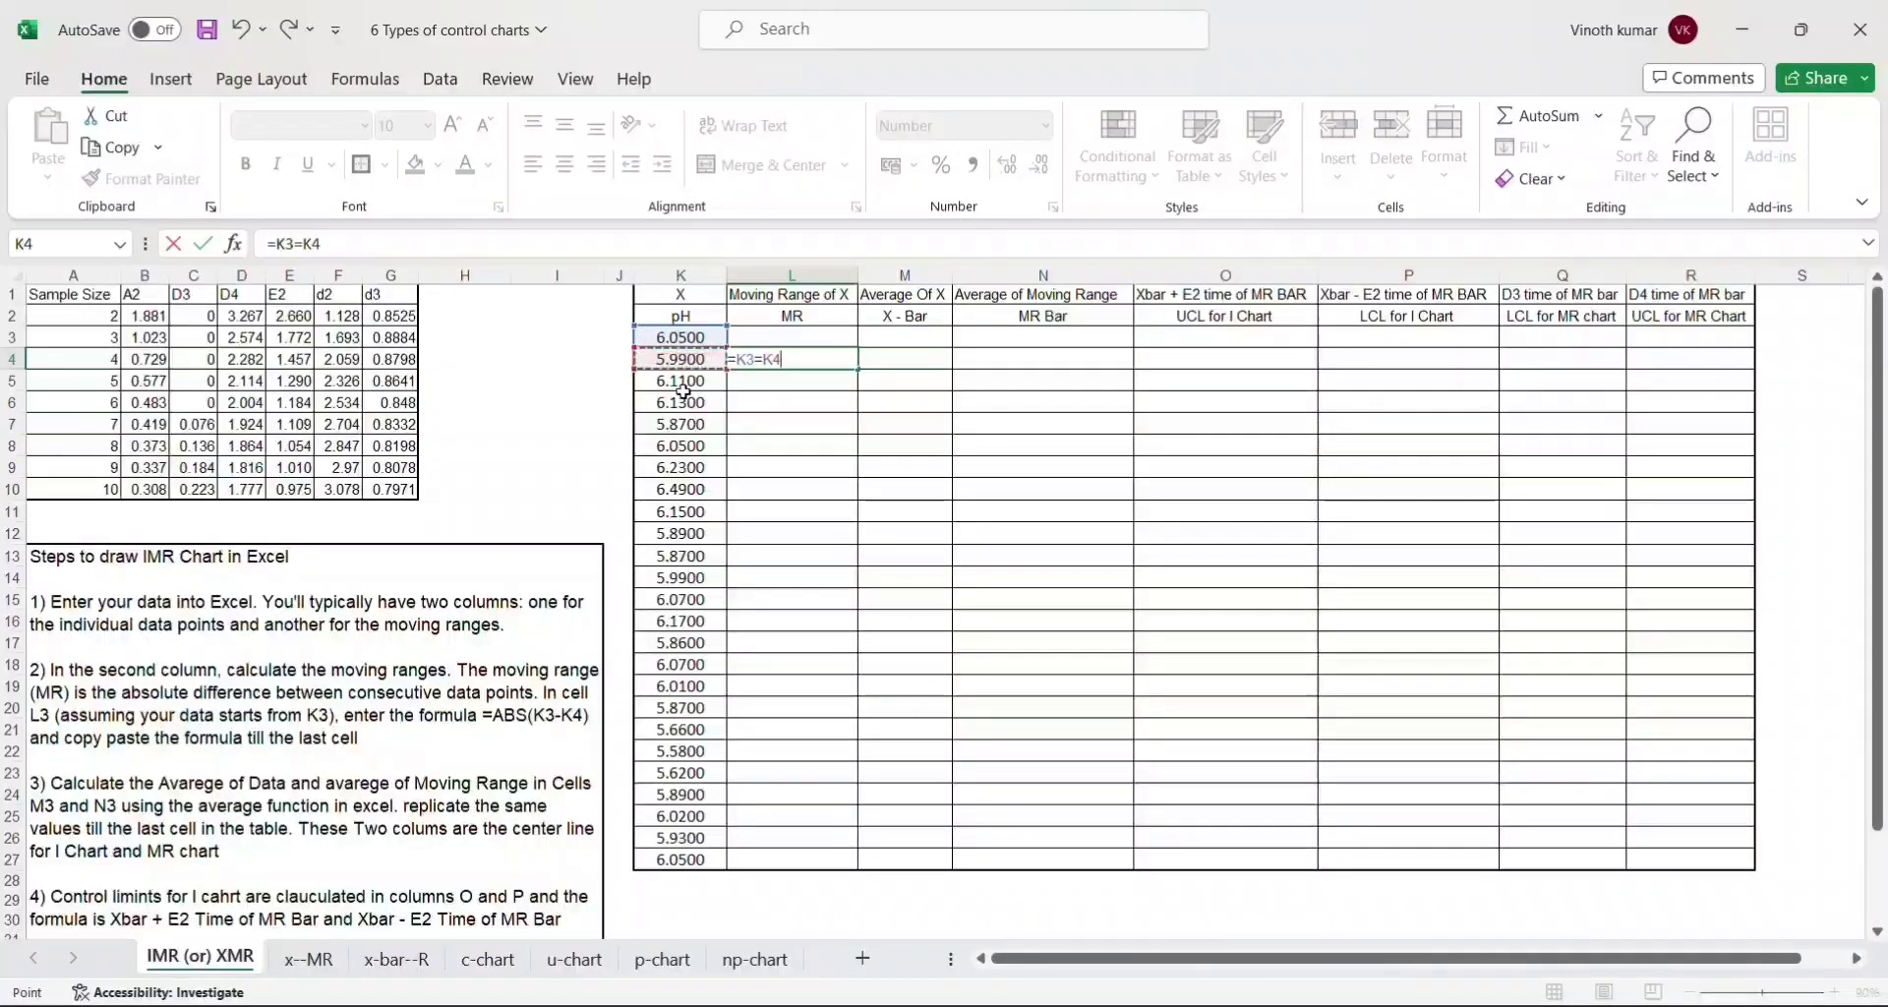
key("Return")
key("Up")
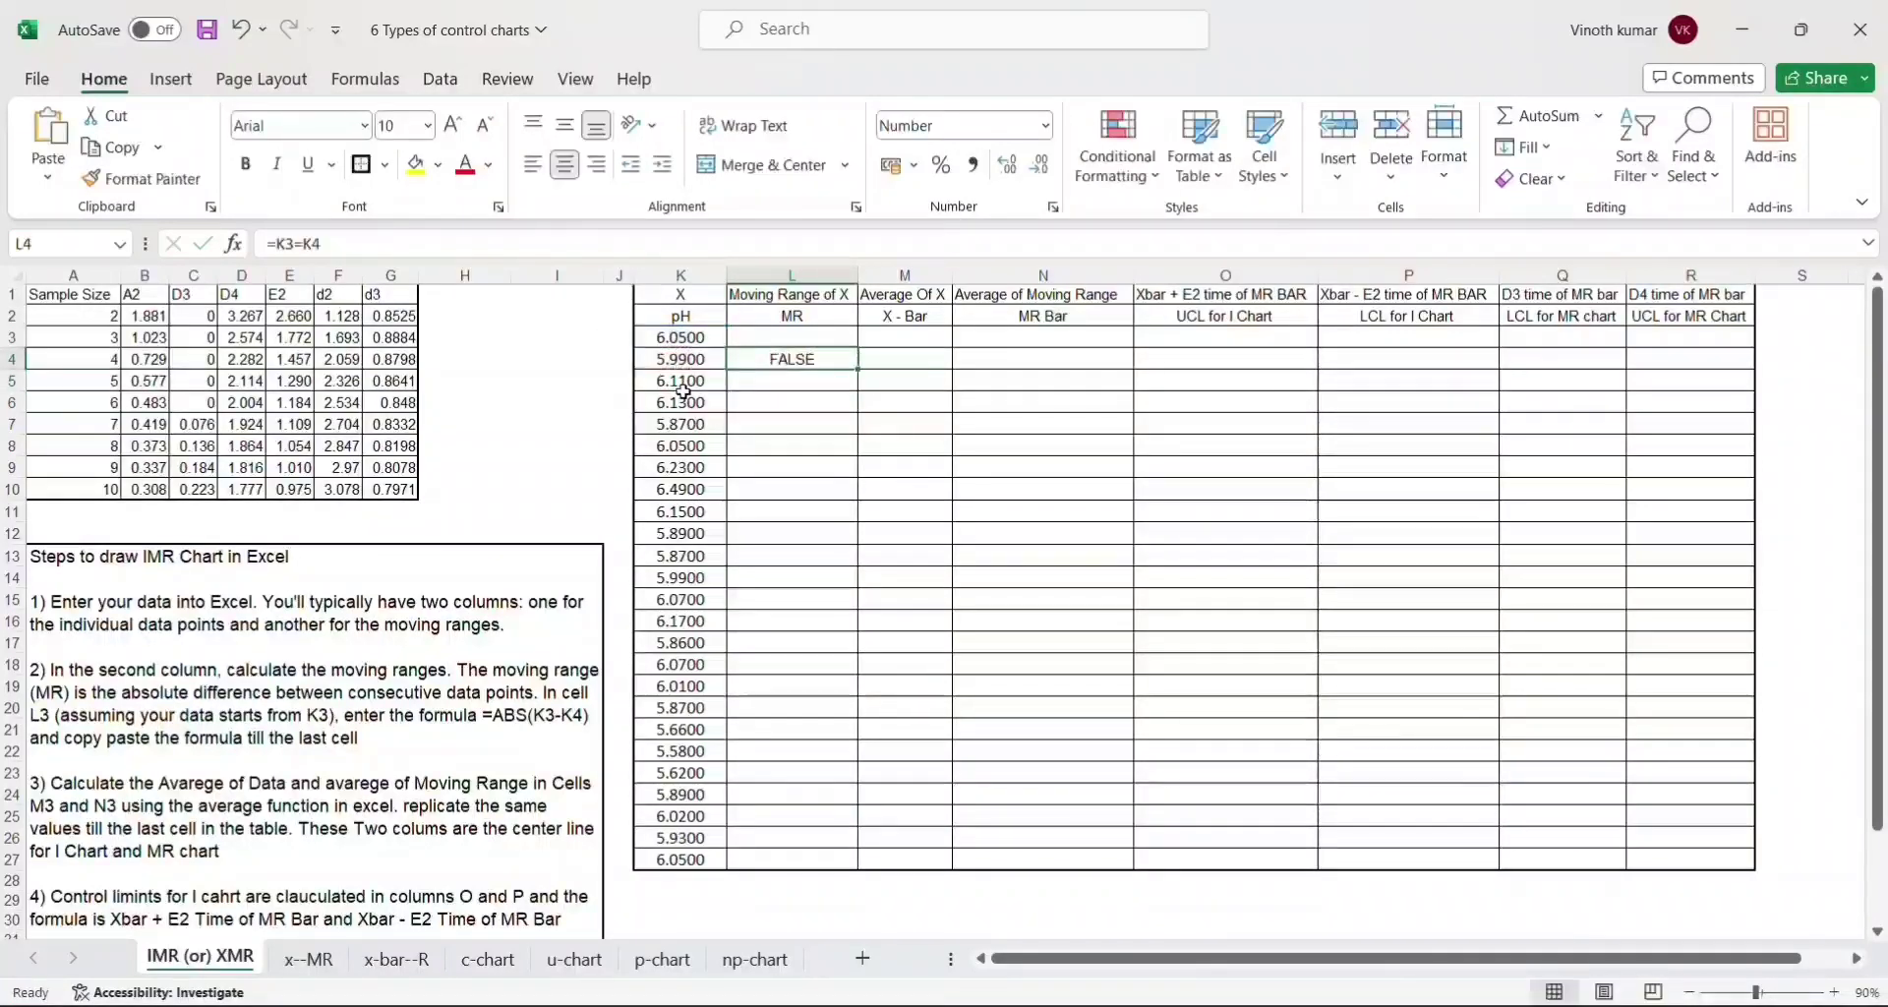
- Replace the formula in L4 with the plain difference =K3-K4
type("=")
key("Left")
key("Up")
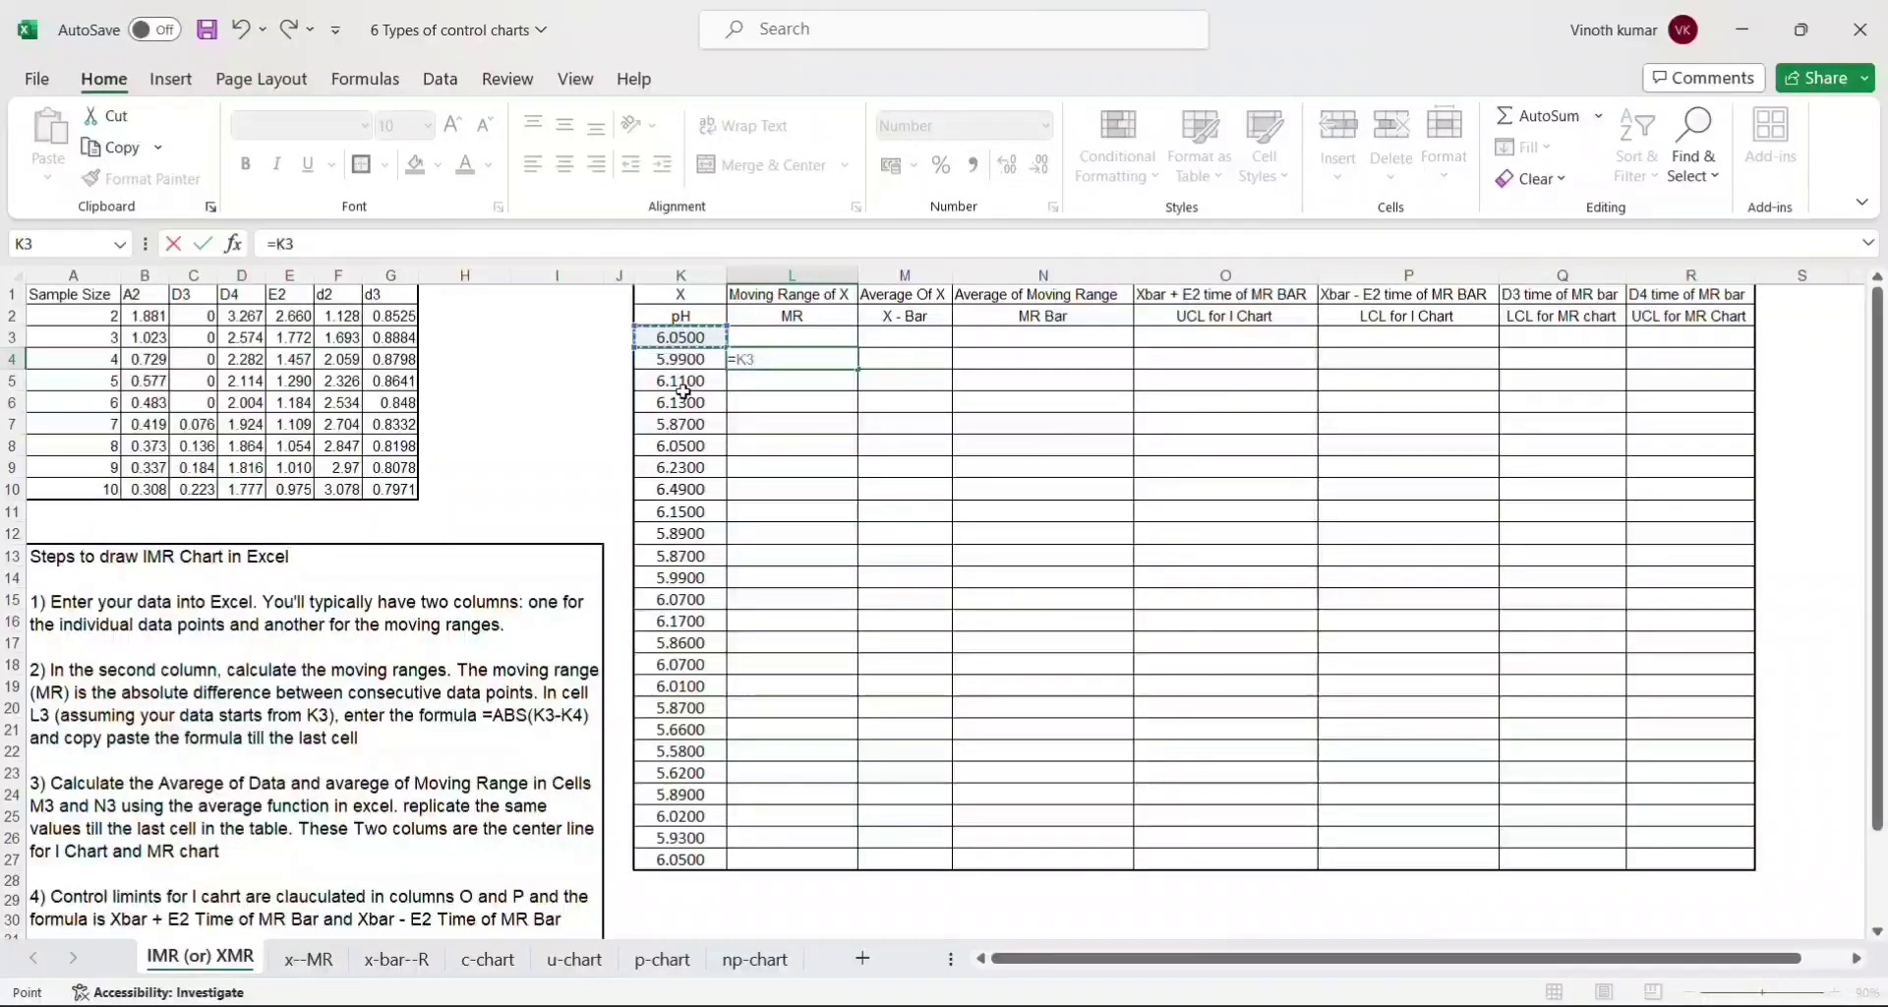
type("-")
key("Left")
key("Return")
key("Up")
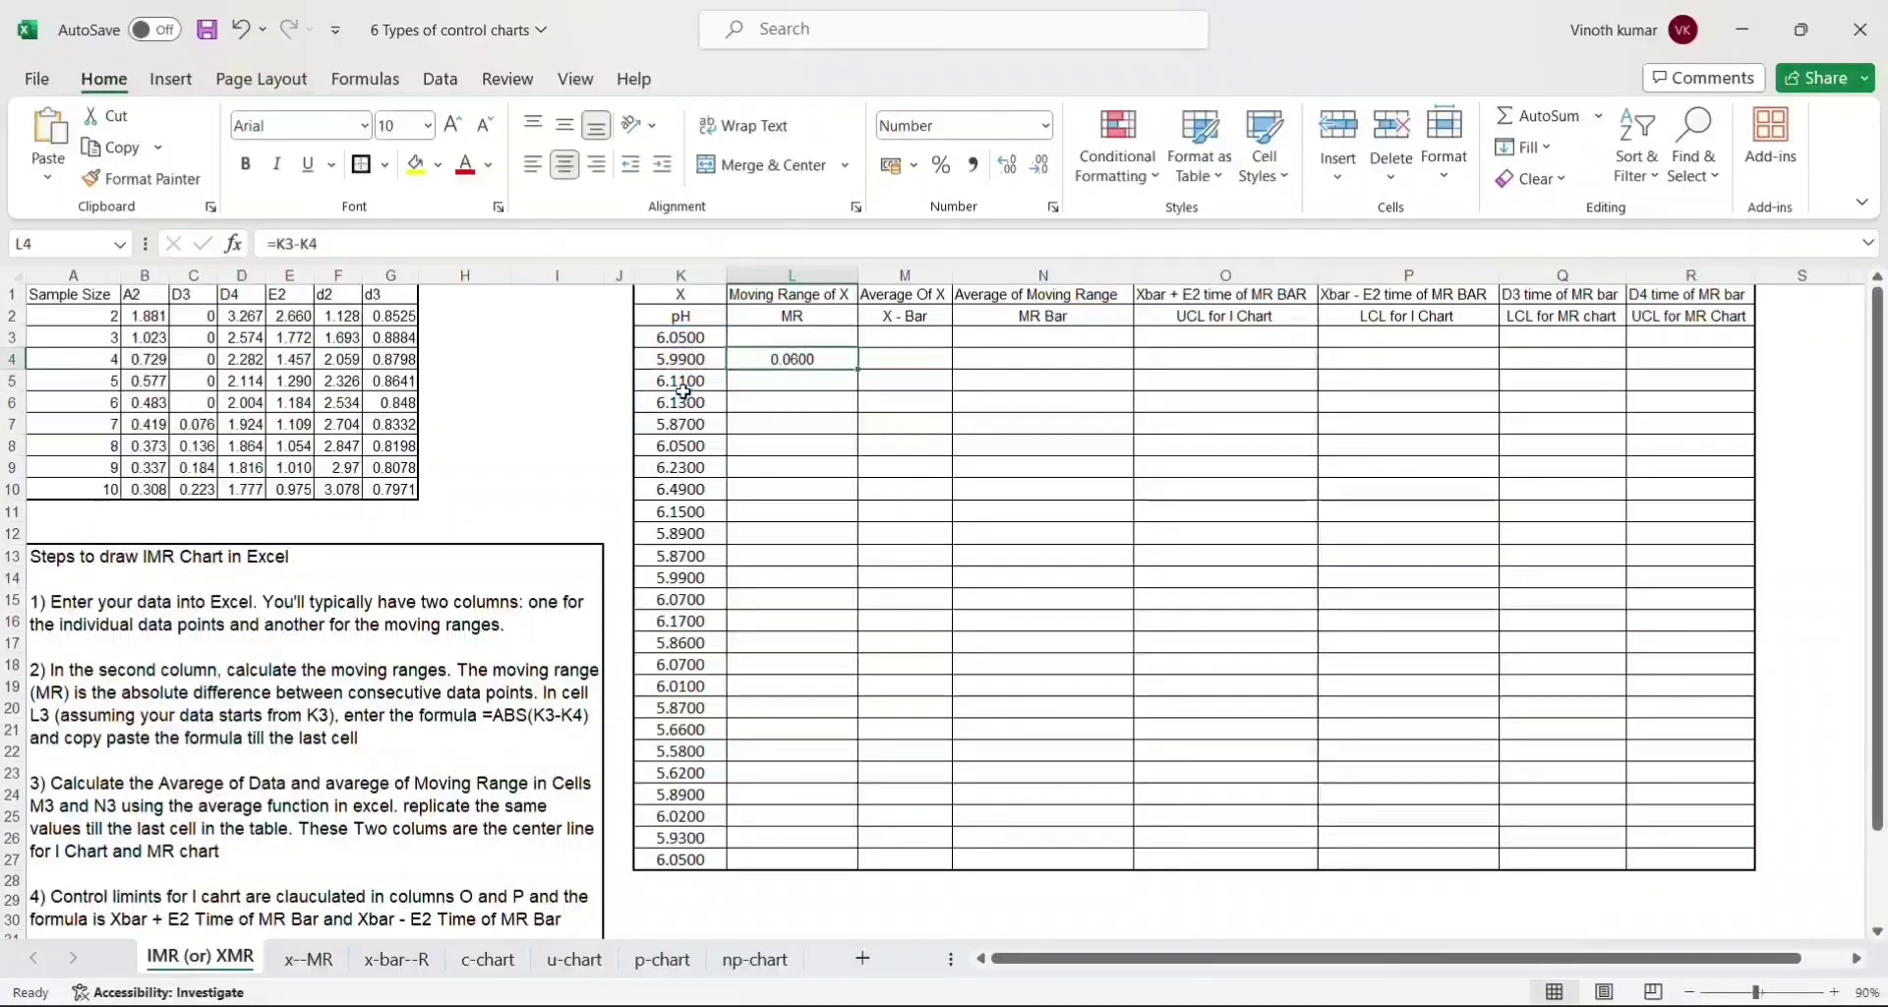
- Copy the difference formula from L4 into L5 and L6
key("ctrl+c")
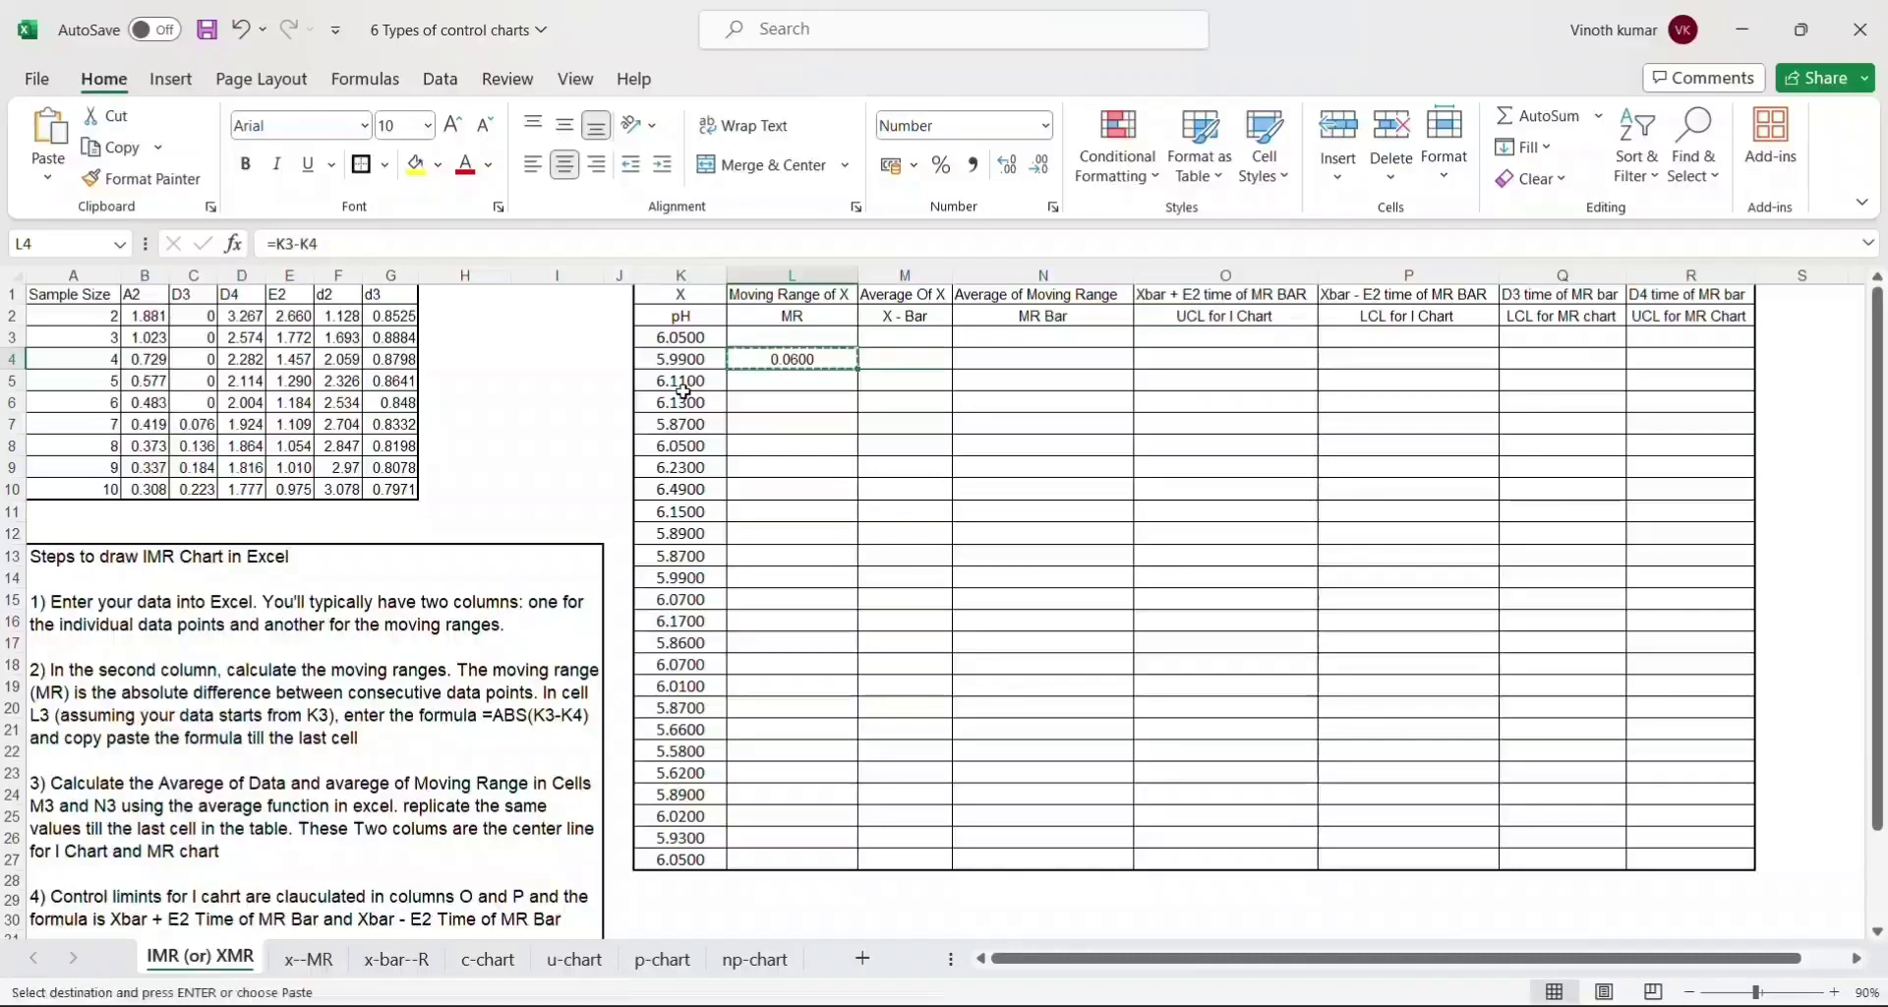
key("Down")
key("ctrl+v")
key("Down")
key("ctrl+v")
- Clear the difference formulas from L4:L6 and return to L4
key("Up")
key("Up")
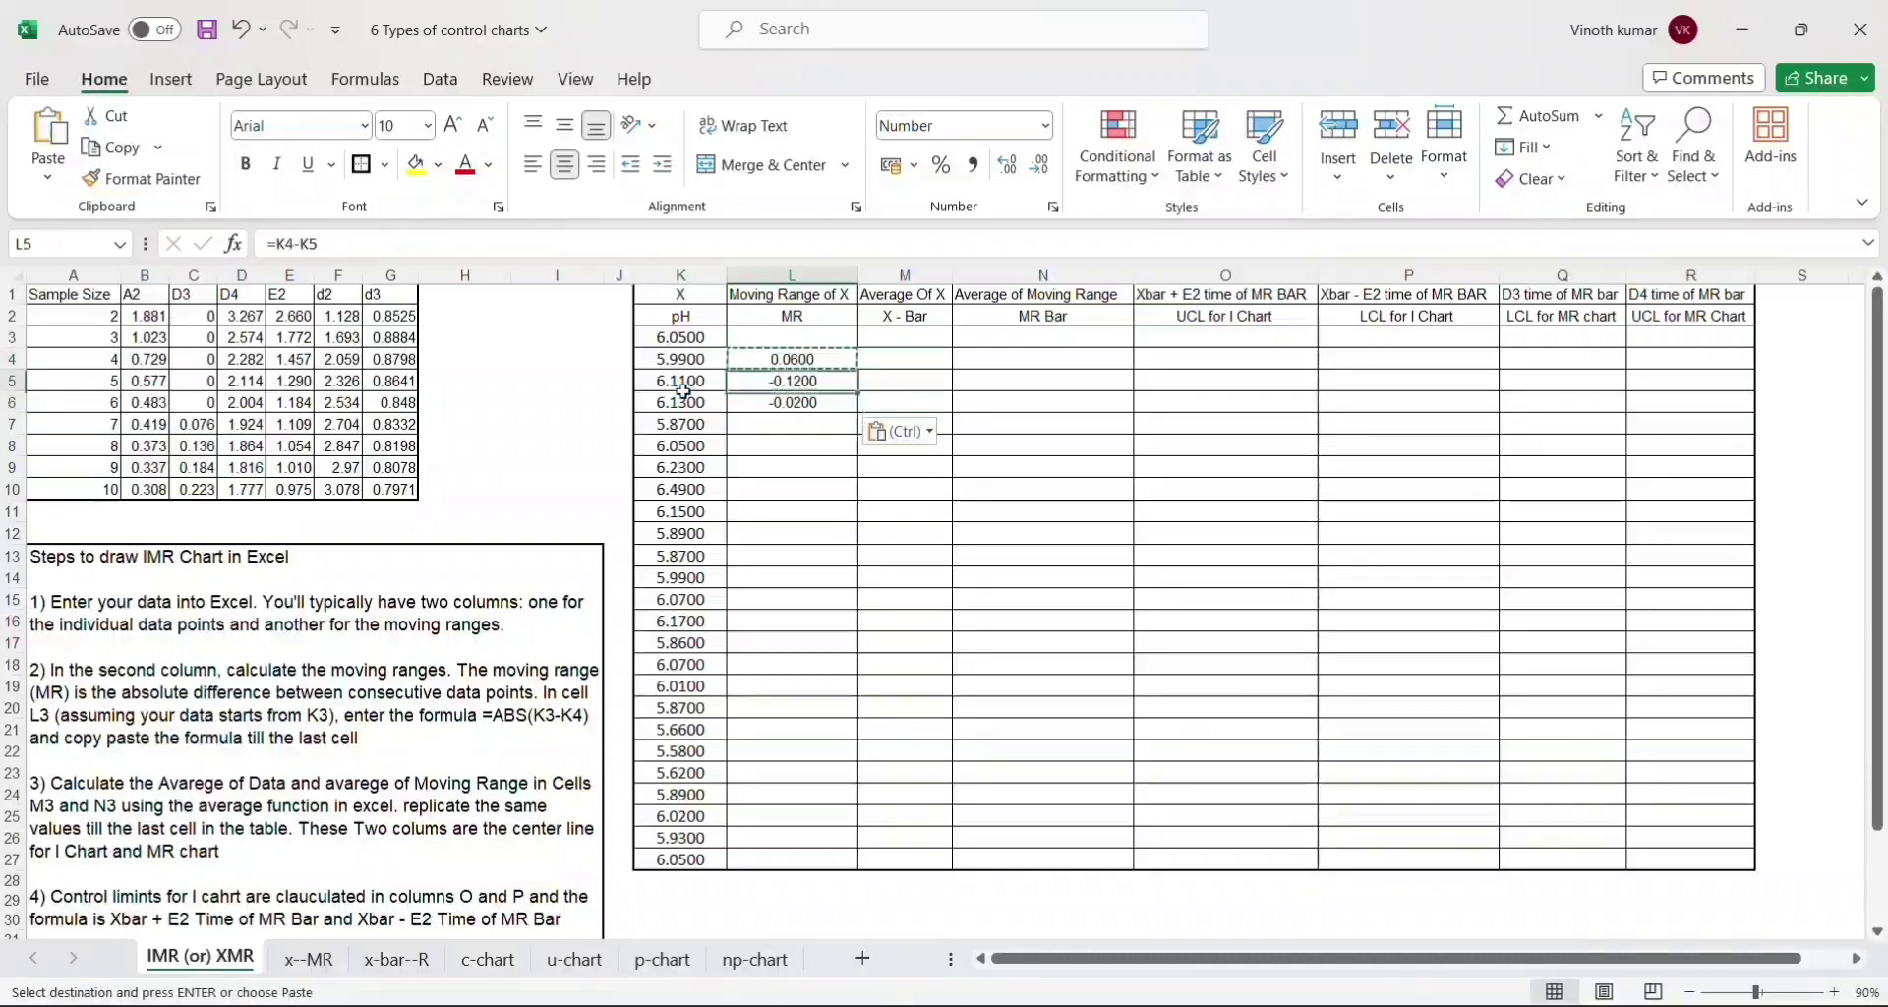
key("shift+Down")
key("shift+Down")
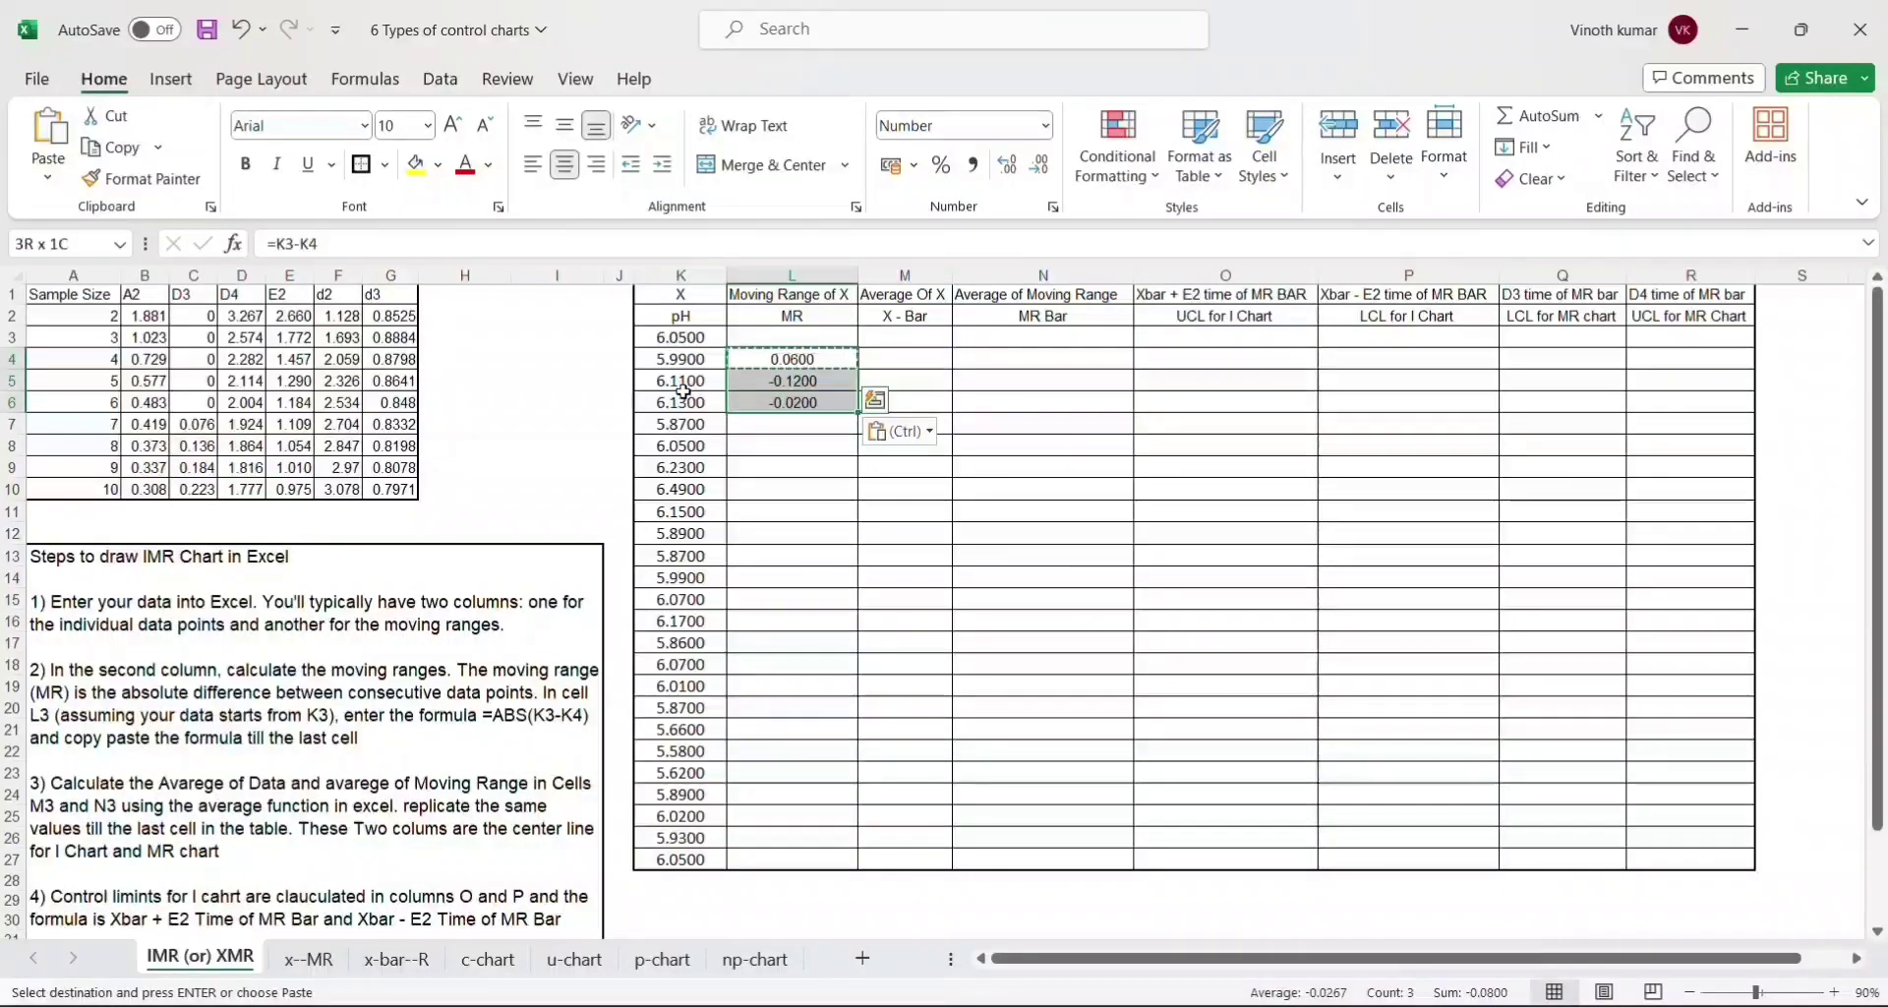
key("Return")
key("Up")
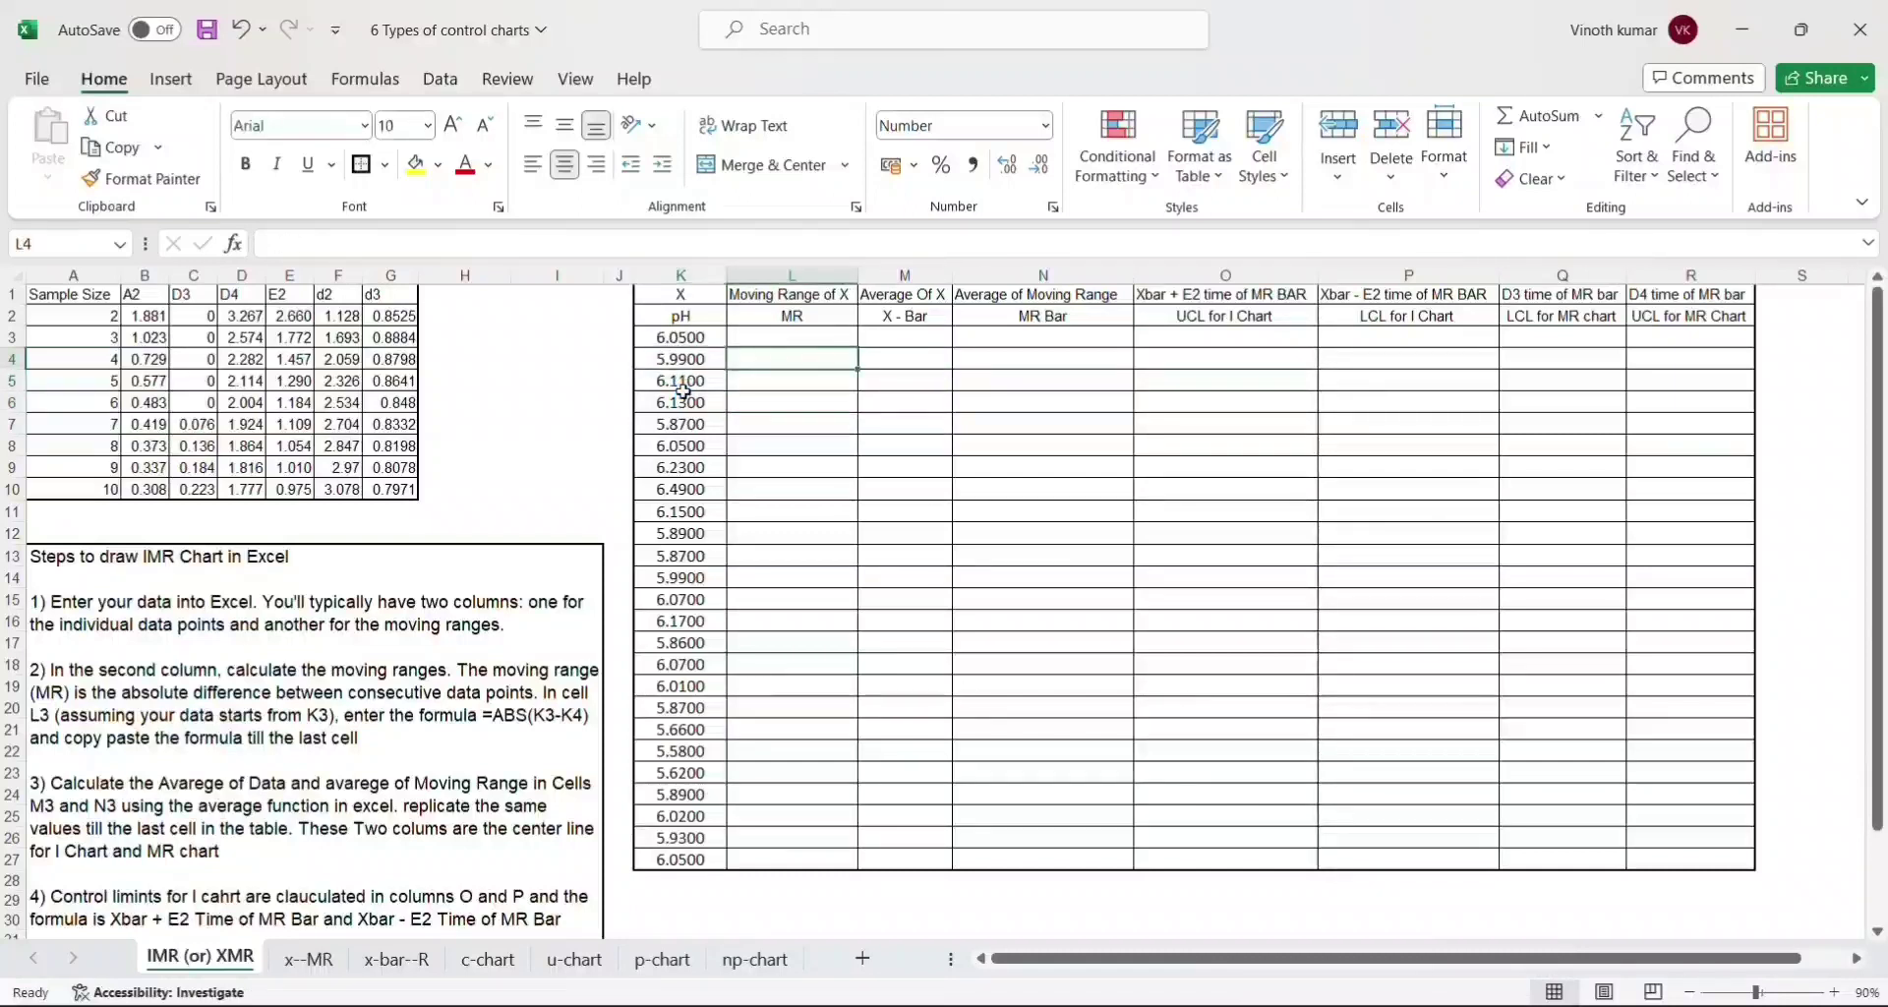
- Calculate the first moving range in L4 as an absolute difference with the formula =ABS(K3-K4)
type("=abs")
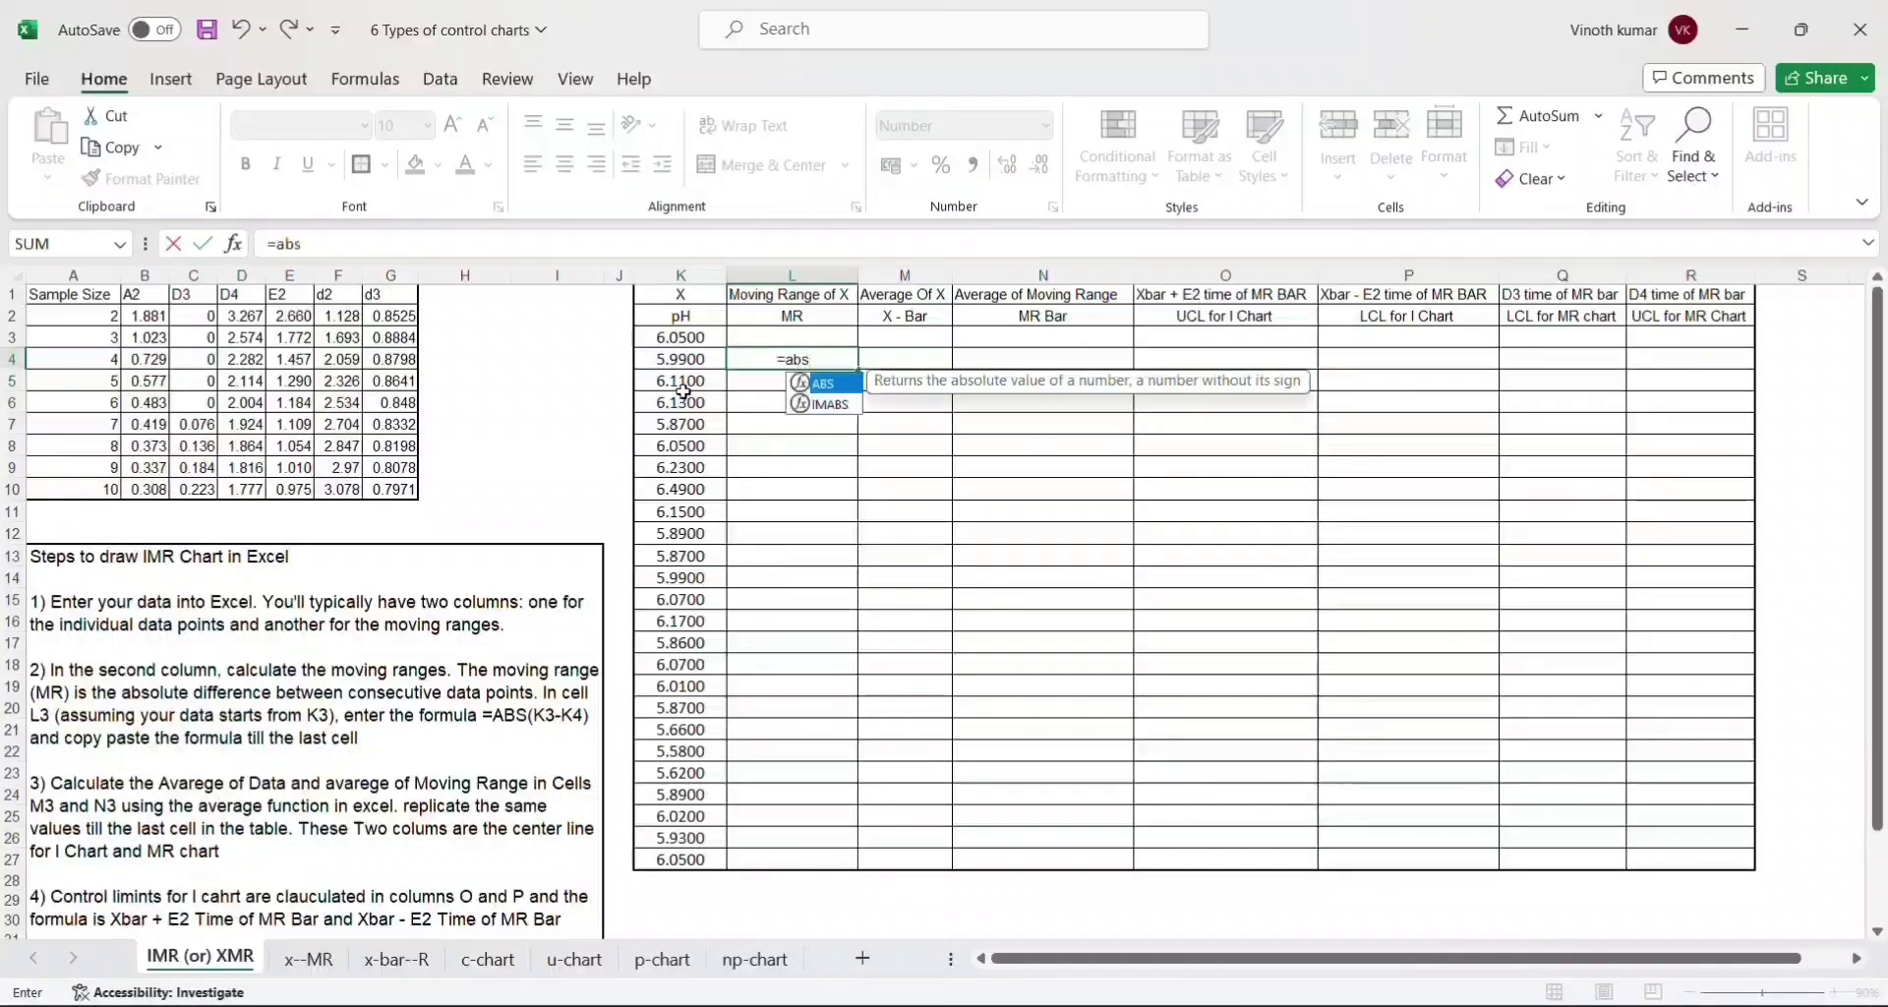
type("(")
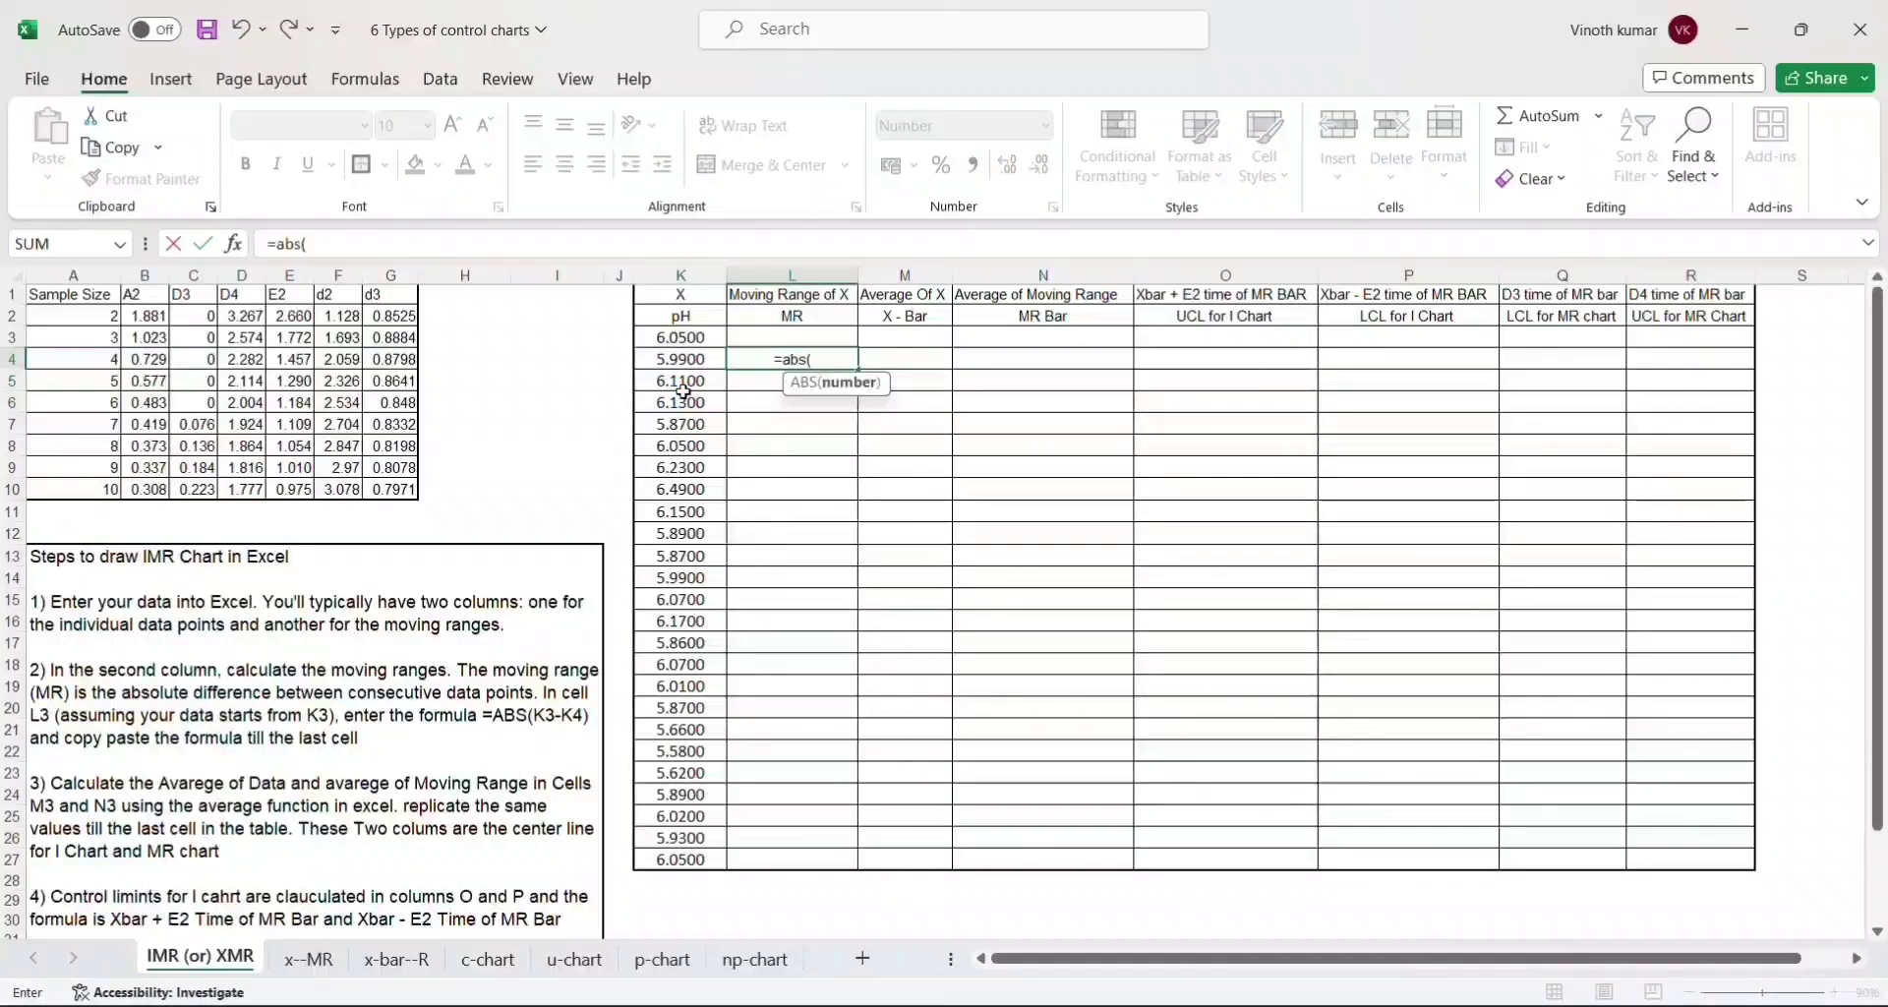
key("Left")
key("Up")
type("-")
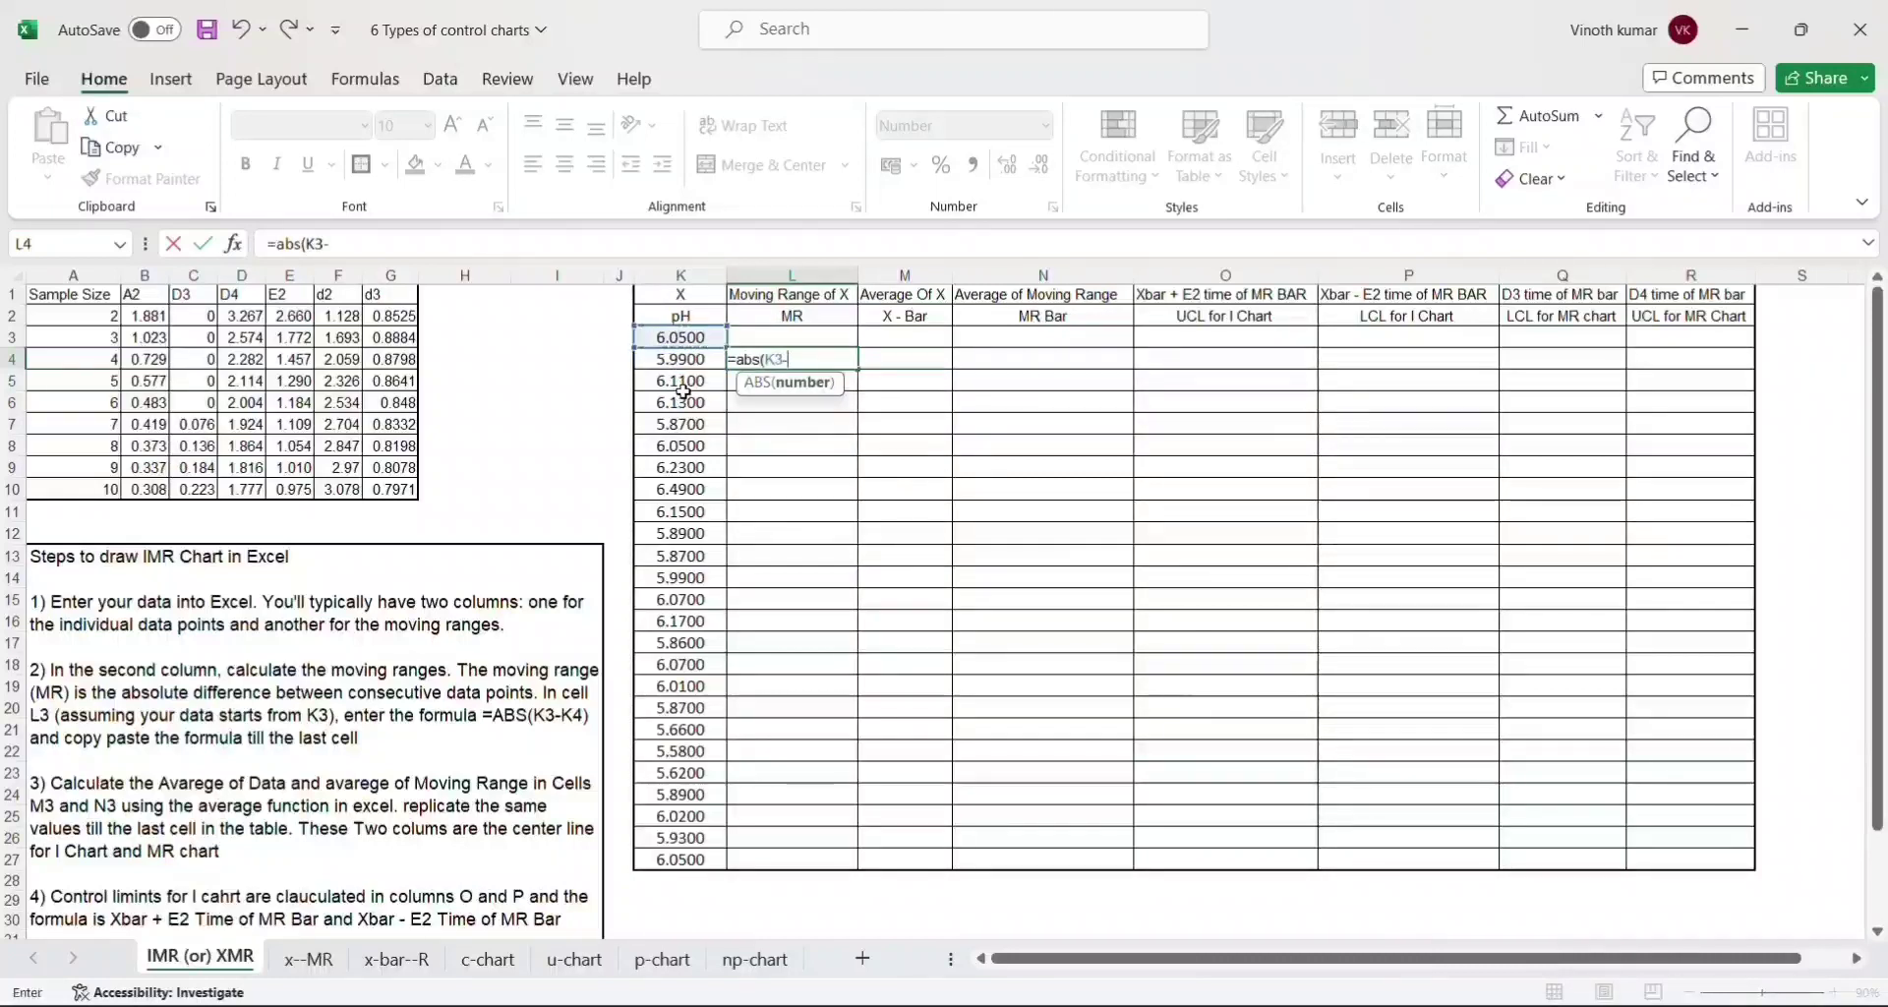
key("Left")
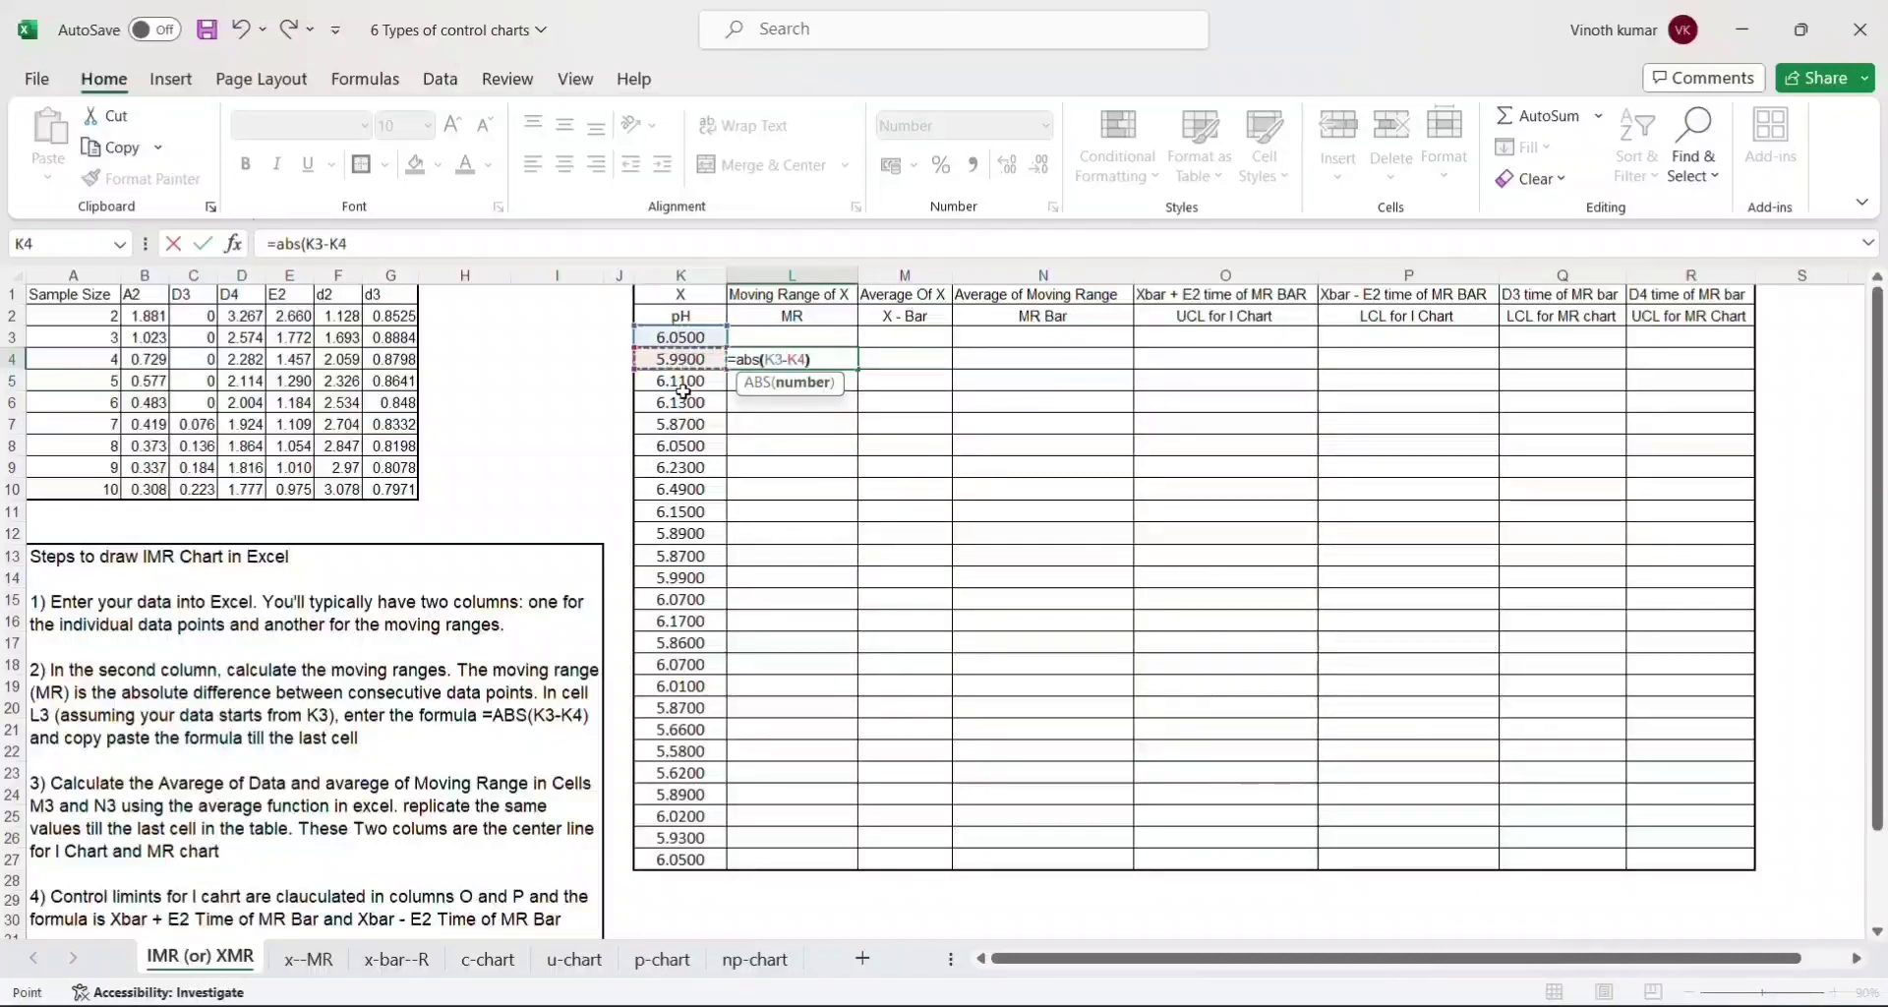
type(")")
key("Return")
- Copy the absolute moving range formula from L4 into L5 and L6
key("Up")
key("ctrl+c")
key("Down")
key("ctrl+v")
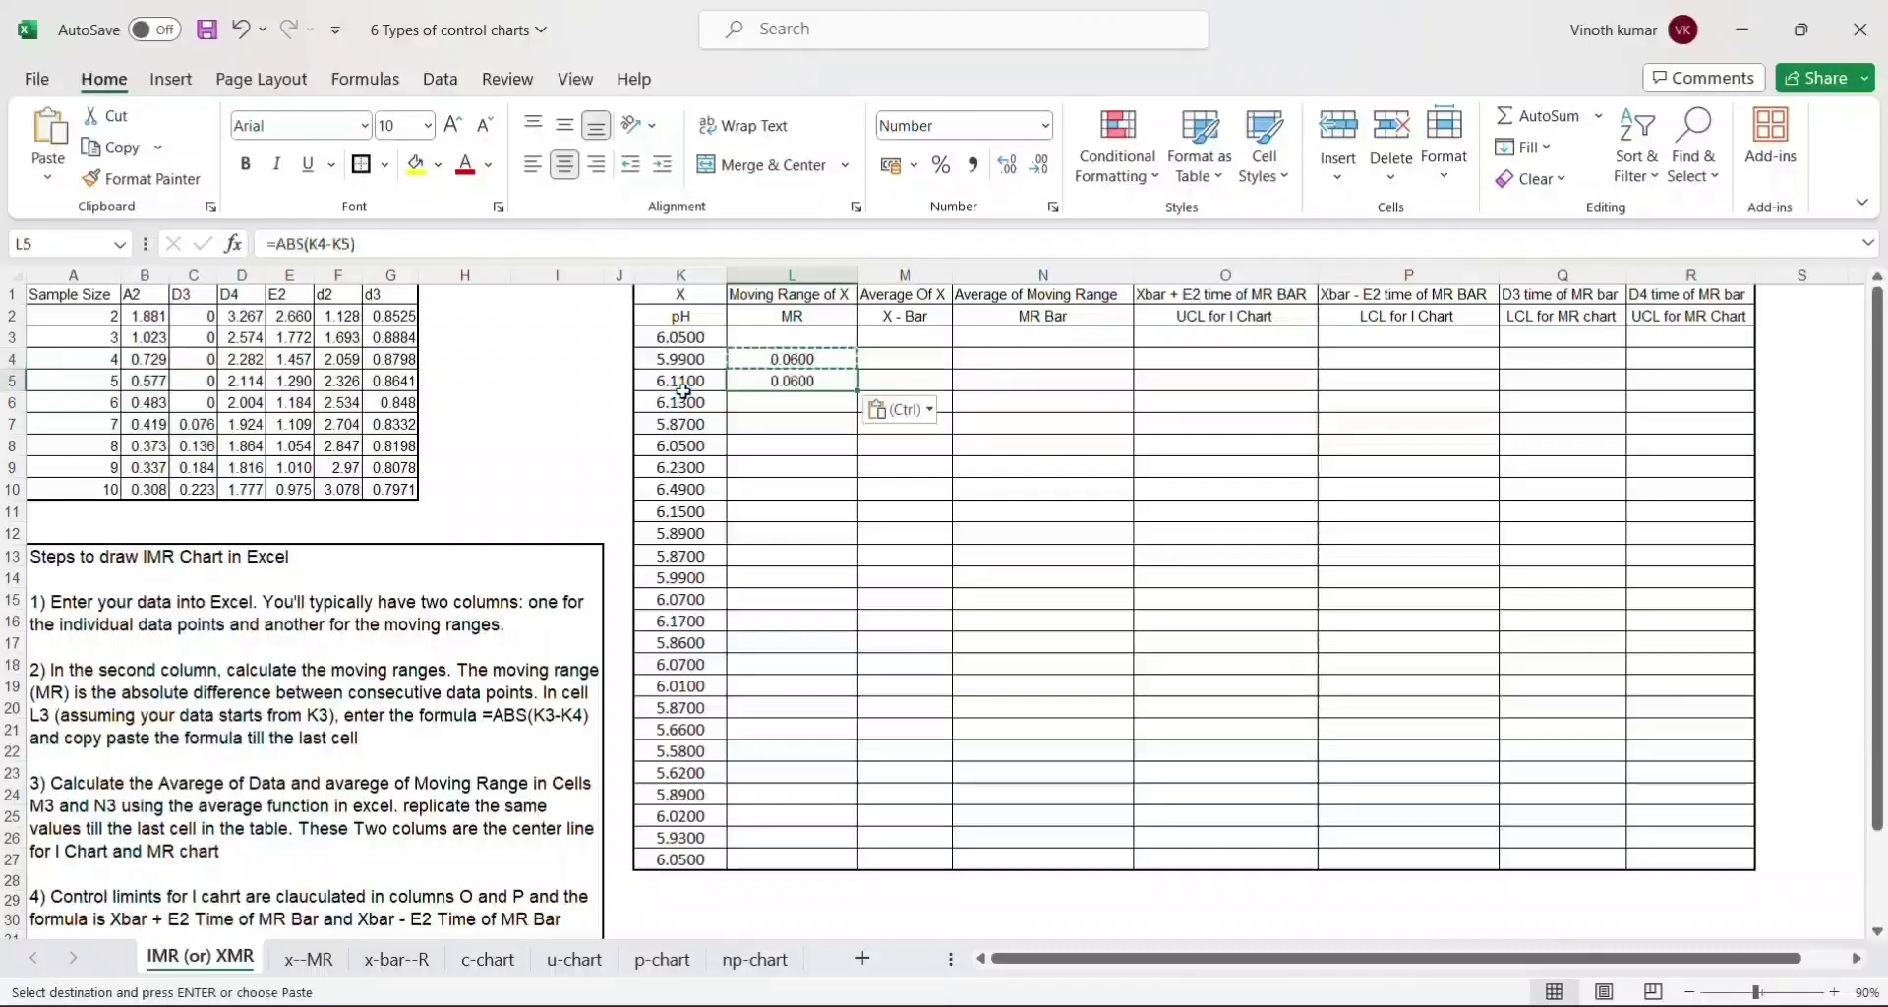
key("Down")
key("ctrl+v")
key("Down")
key("ctrl")
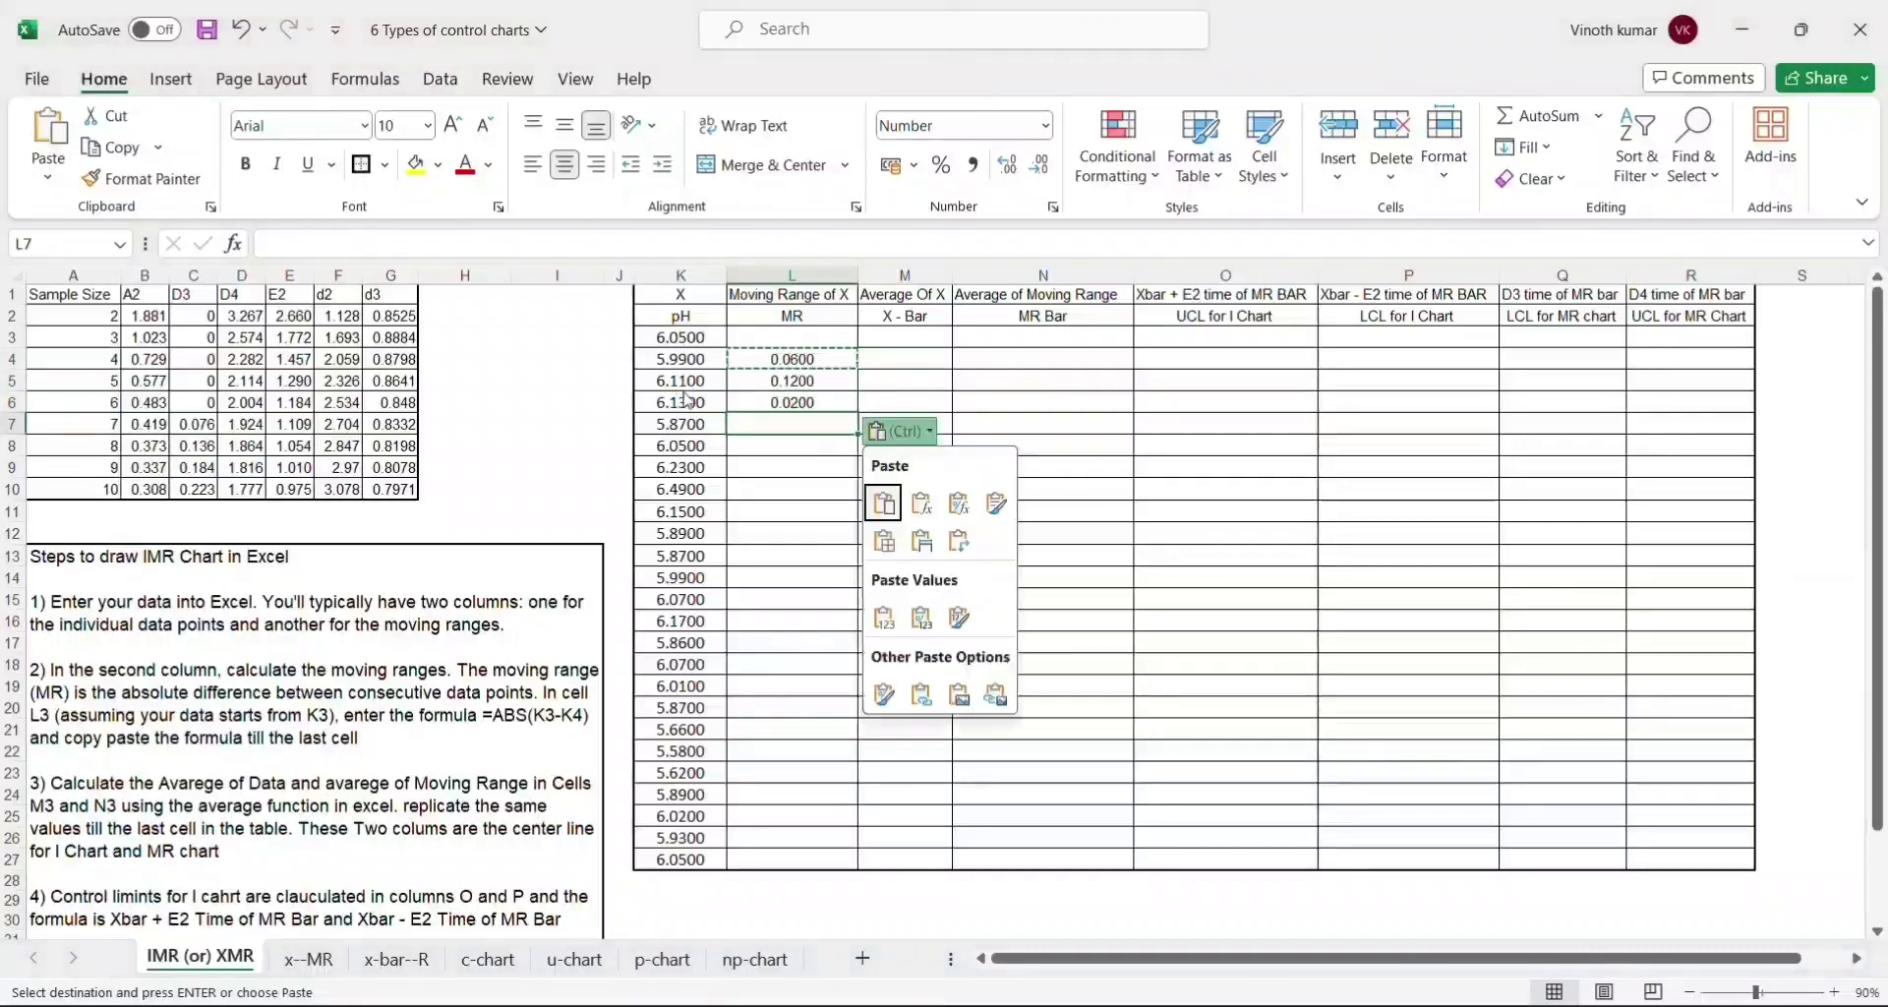
key("Escape")
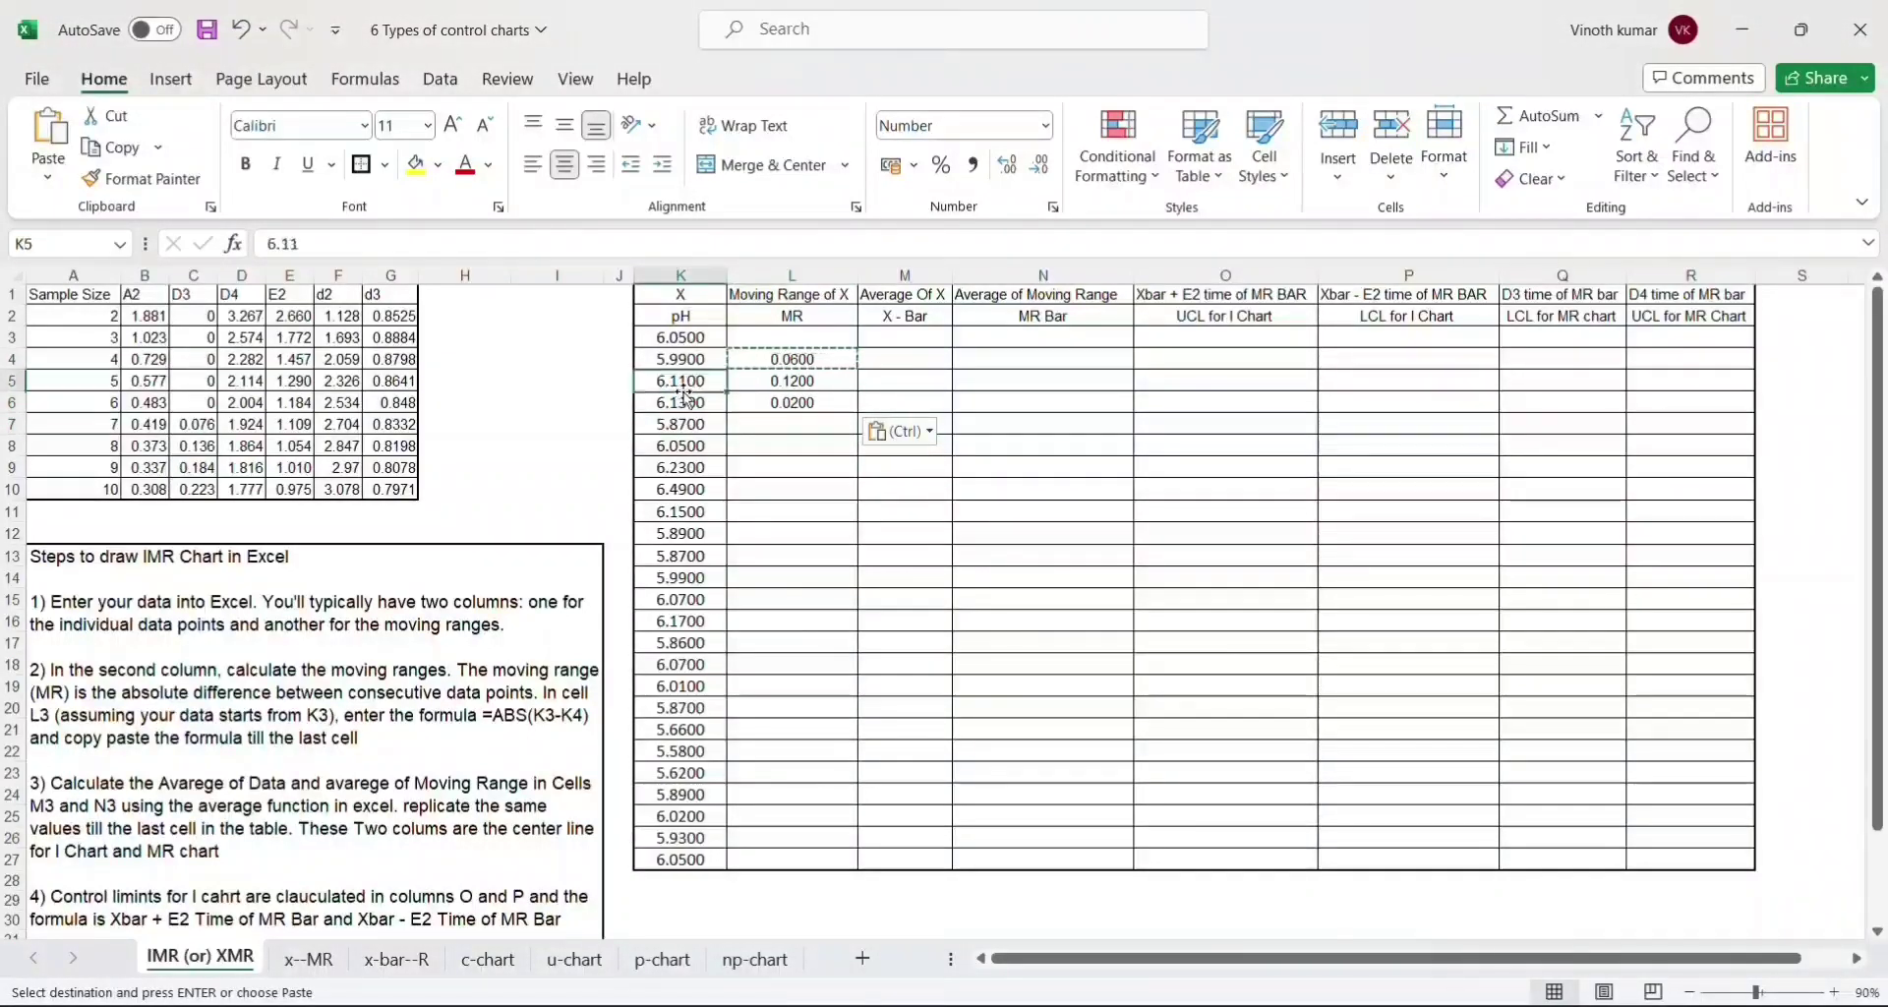
- Copy the absolute moving range formula from L6 down the column through L27
key("Up")
key("ctrl+c")
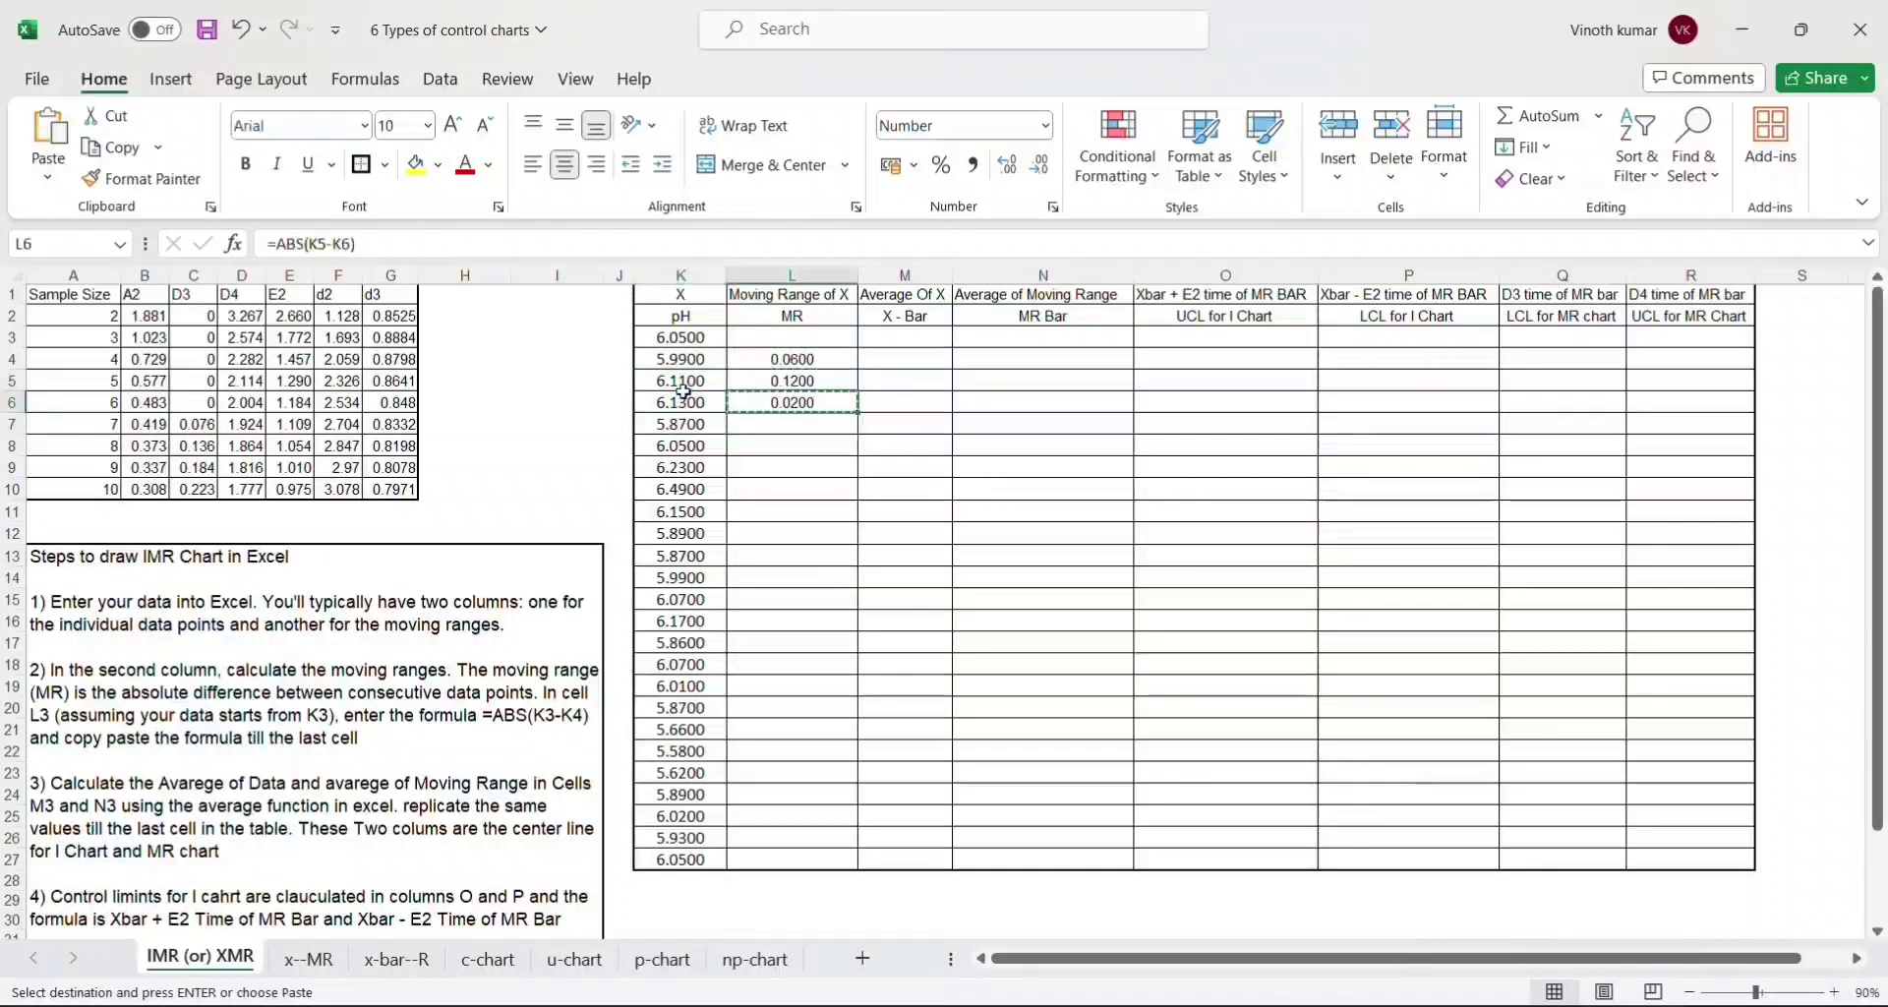
key("Left")
key("ctrl+Down")
key("Right")
key("ctrl+shift+Up")
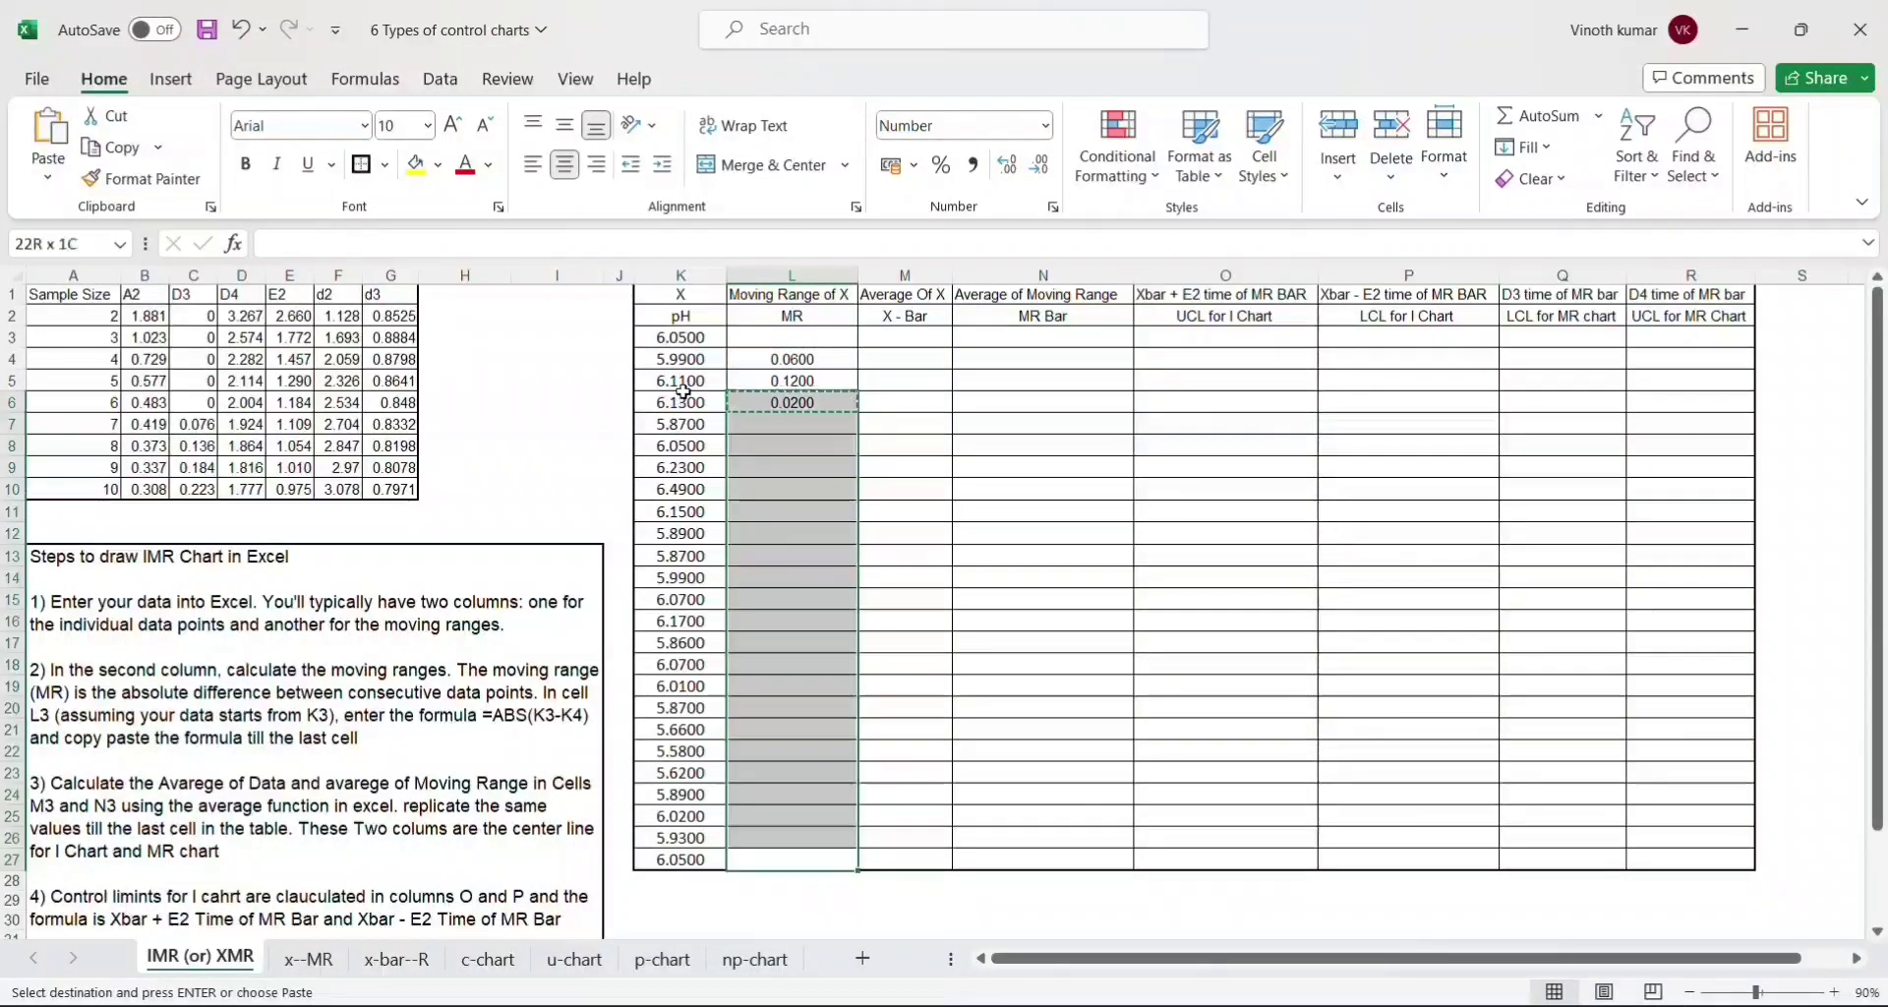
key("ctrl+v")
- Review the moving range formulas in L4 and L5 and the pH cells they reference
key("Up")
key("Up")
key("Up")
key("Up")
key("Up")
key("Up")
key("Up")
key("Up")
key("Up")
key("Up")
key("Up")
key("Up")
key("Up")
key("Up")
key("Up")
key("Up")
key("Up")
key("Up")
key("Up")
key("Up")
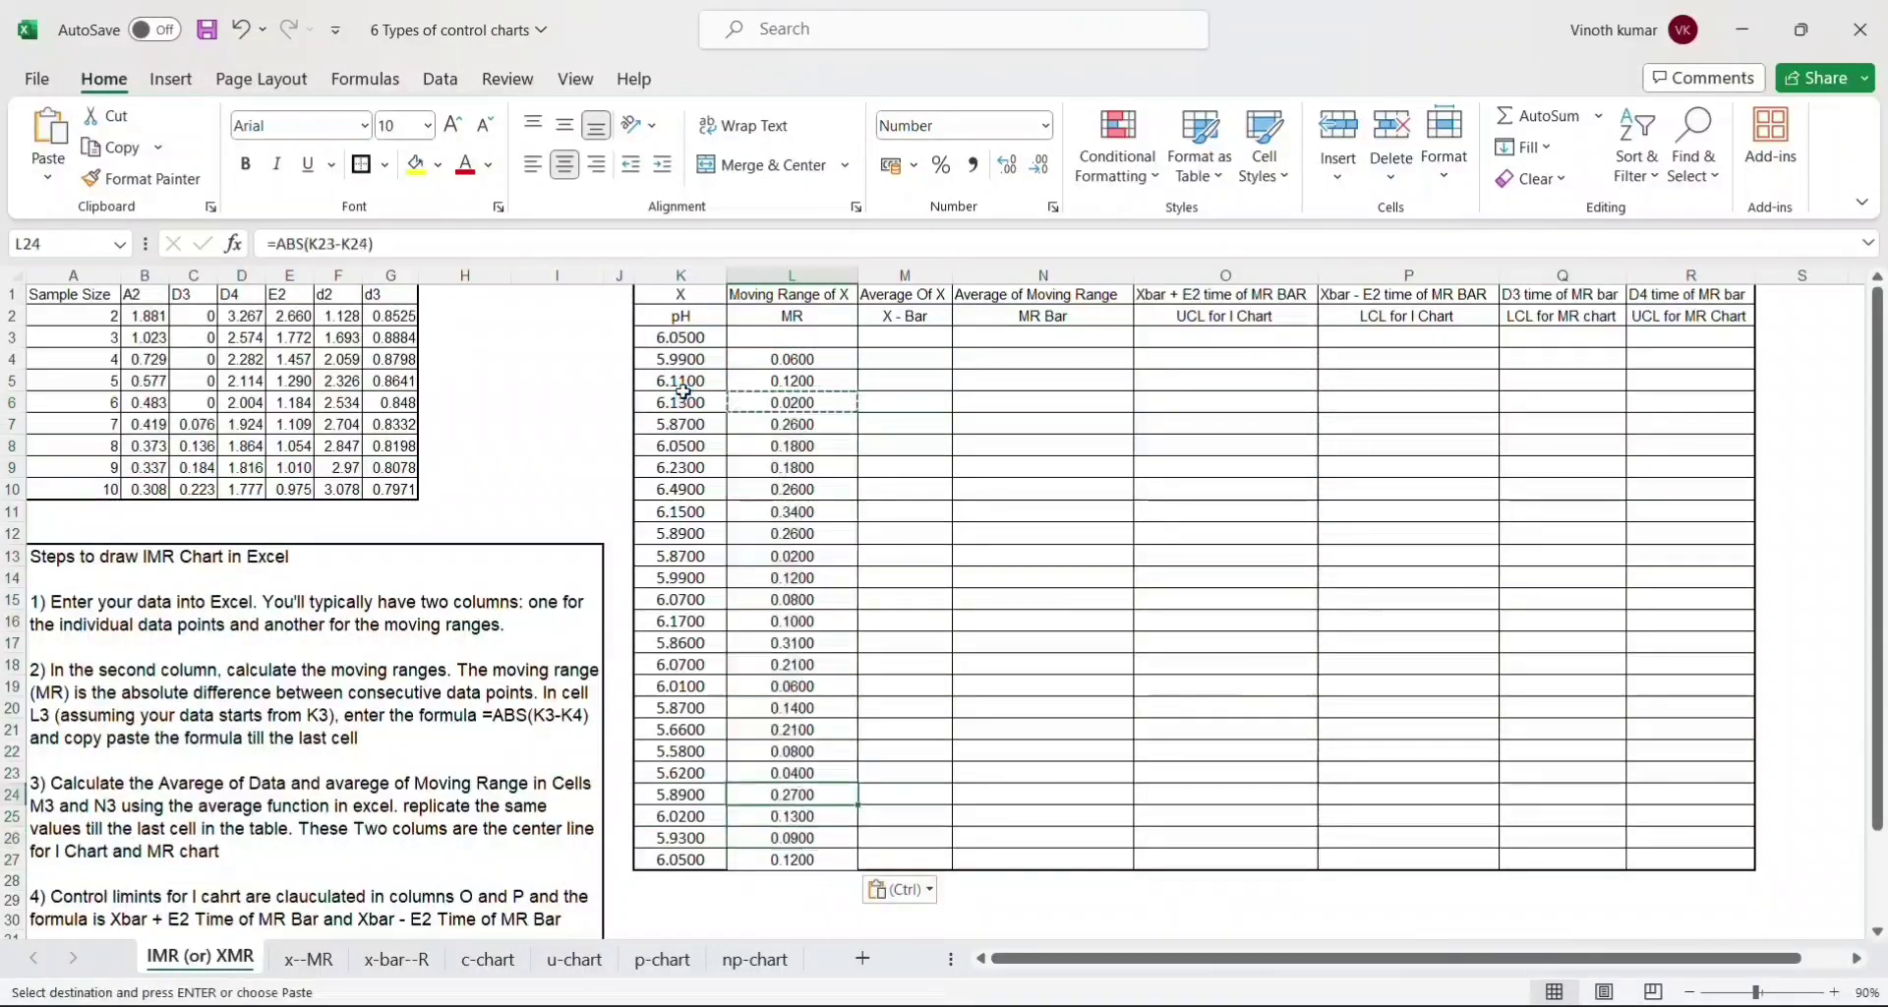
key("Down")
key("Down")
key("Down")
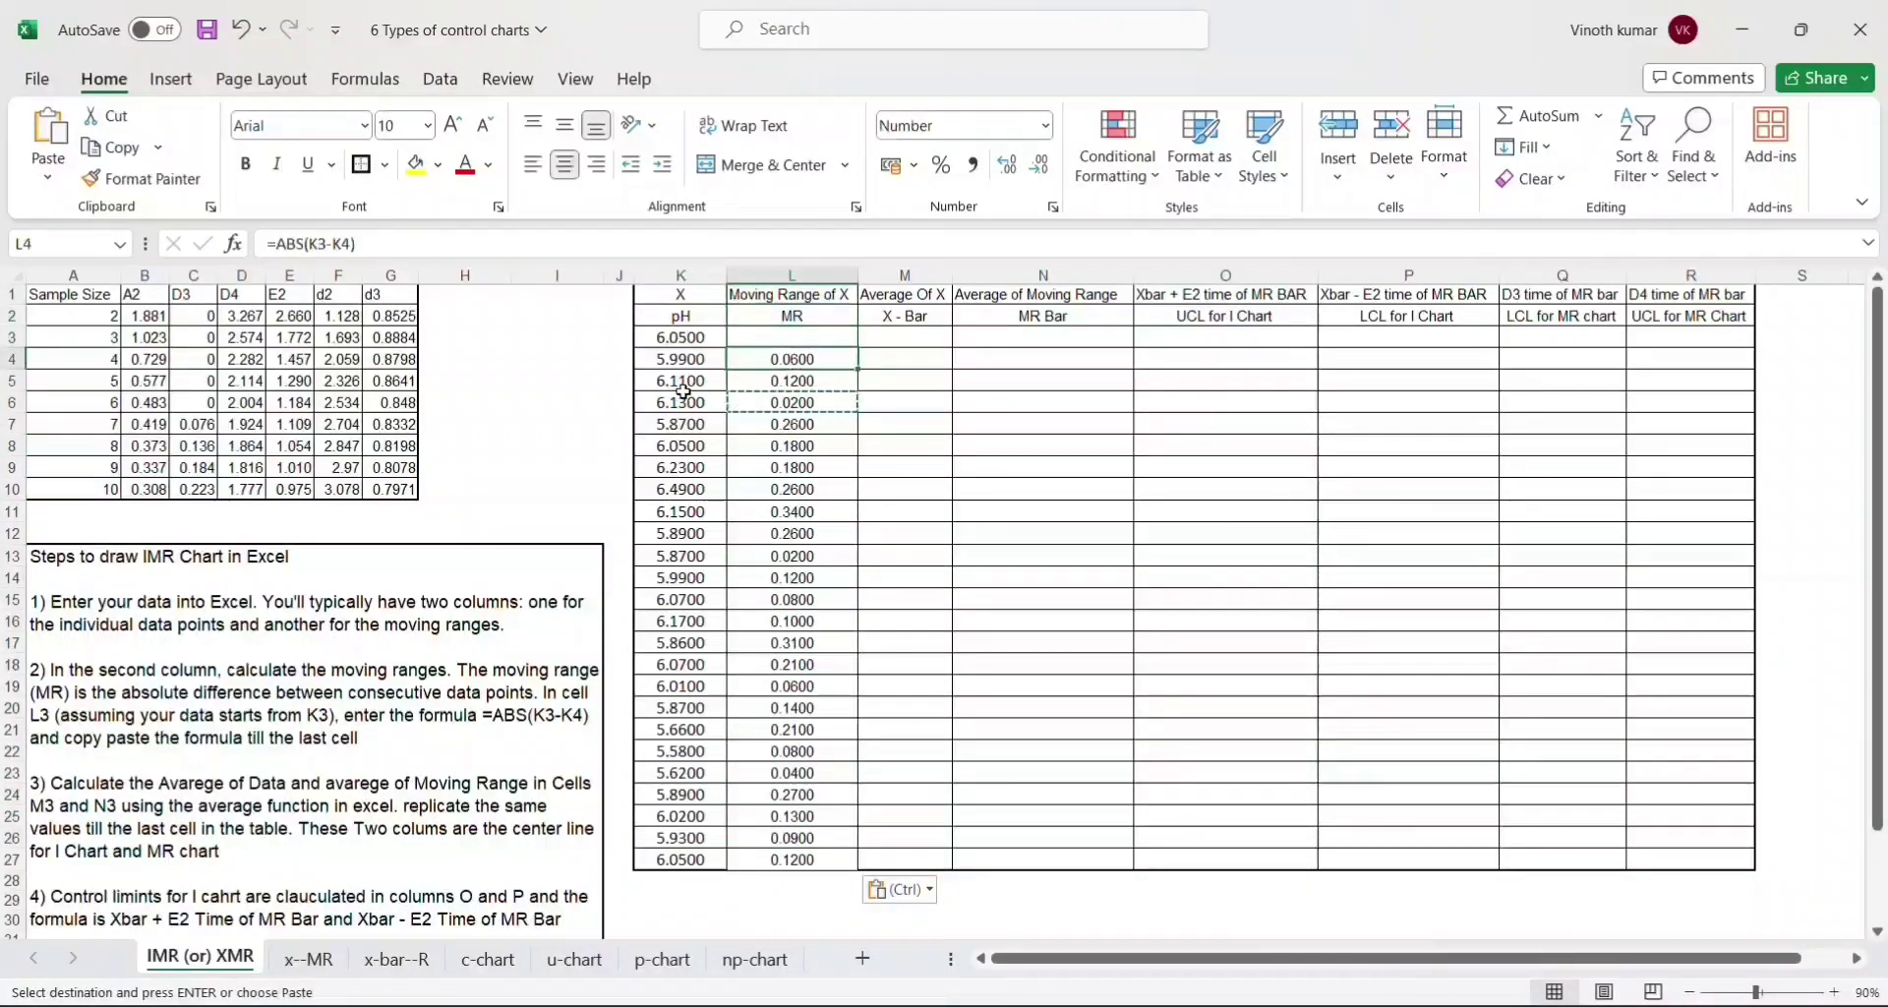
double_click(792, 359)
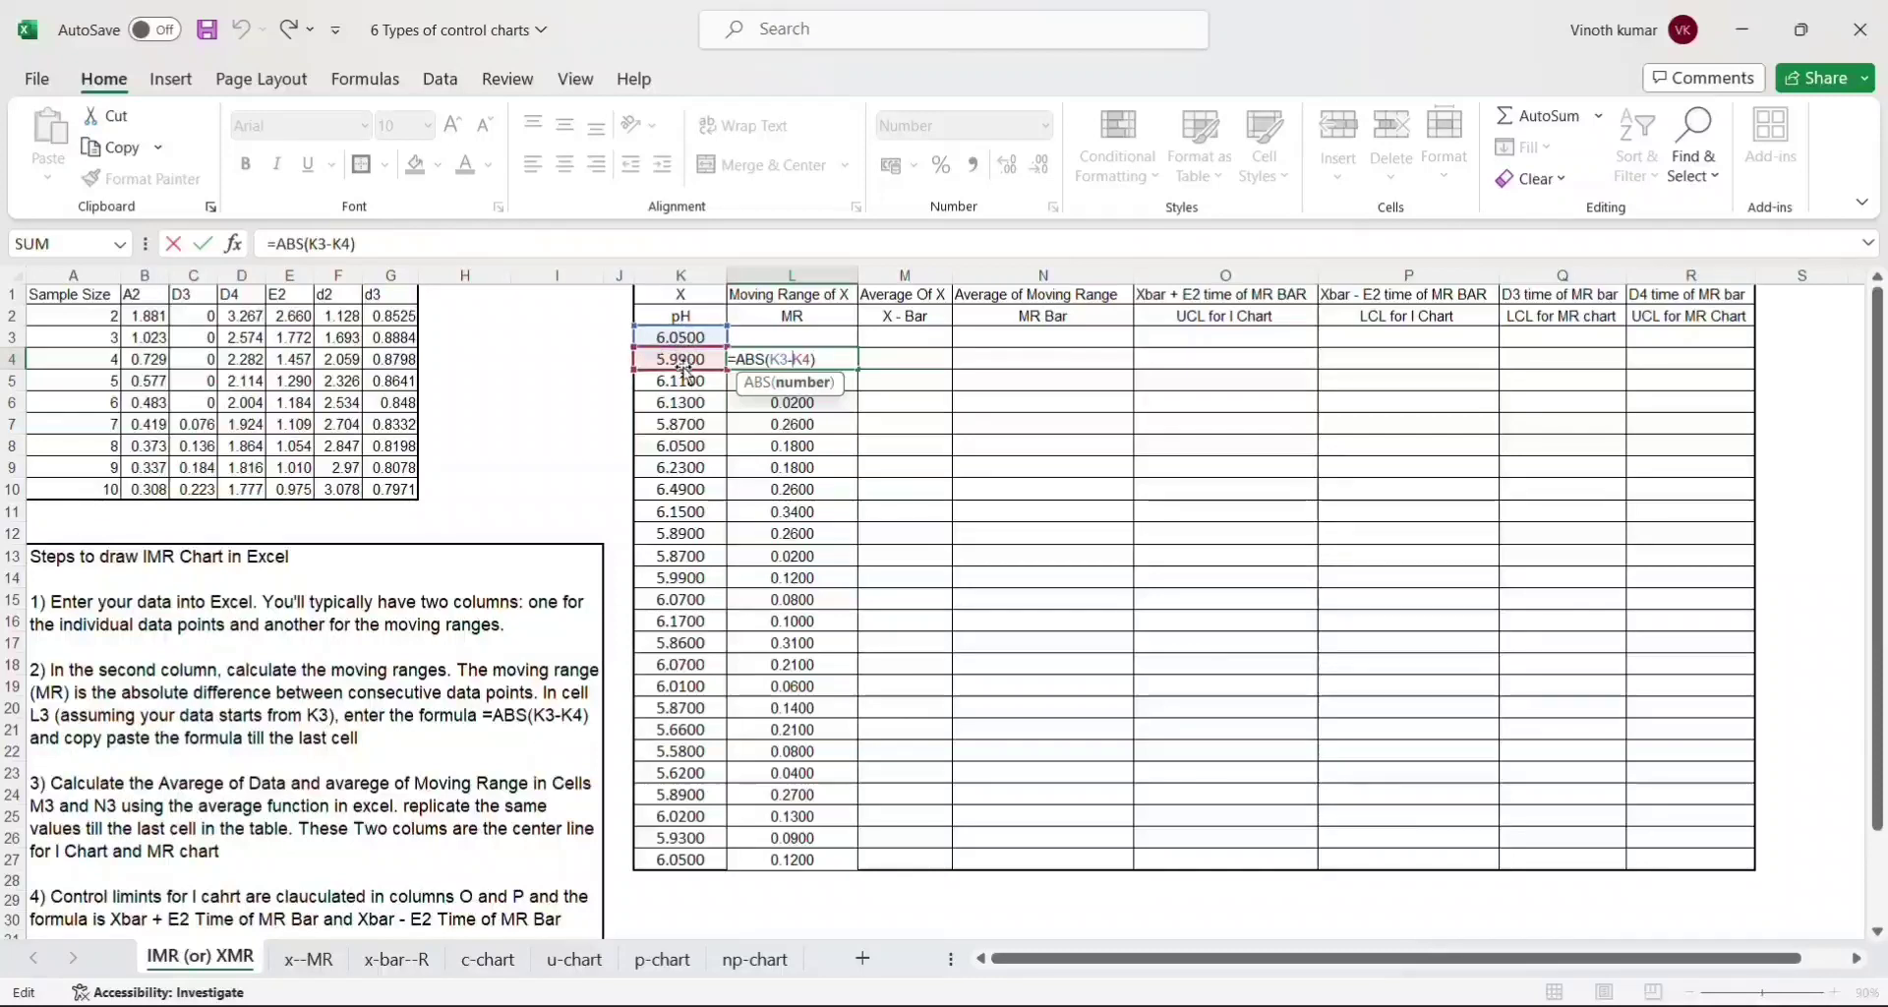
key("Return")
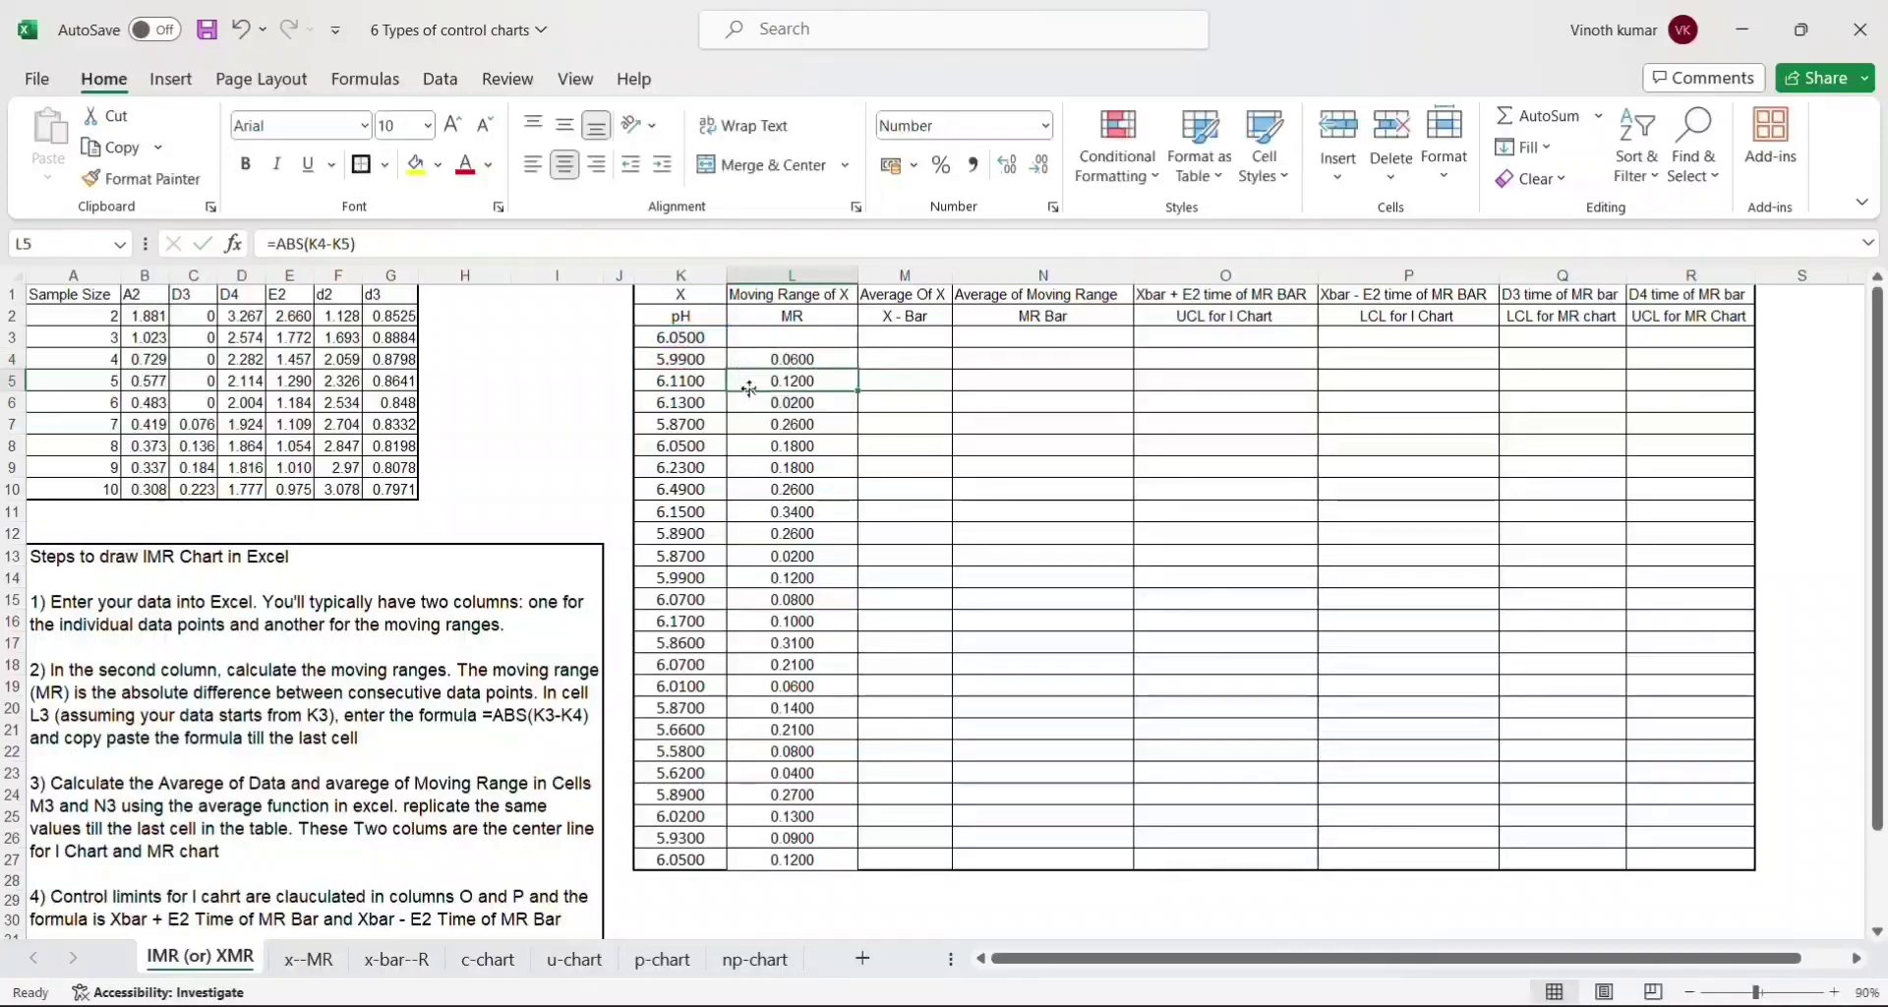
key("ctrl+Down")
double_click(746, 380)
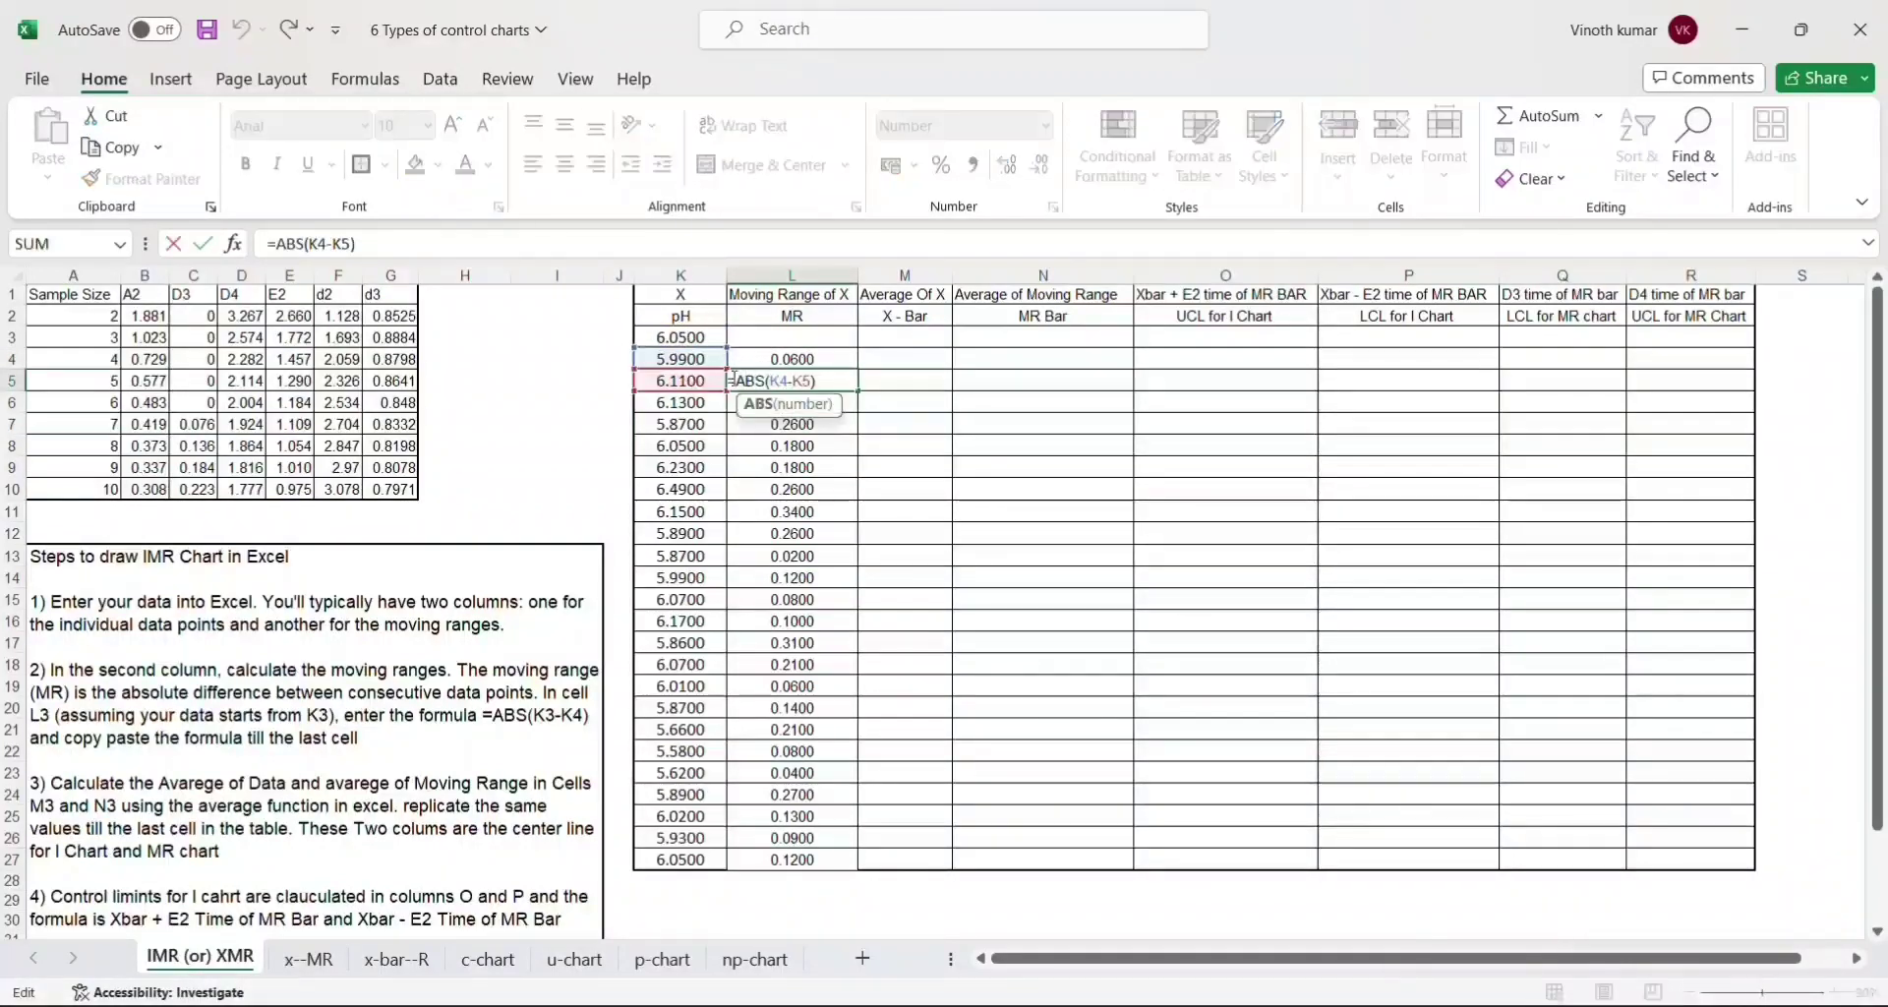
key("Return")
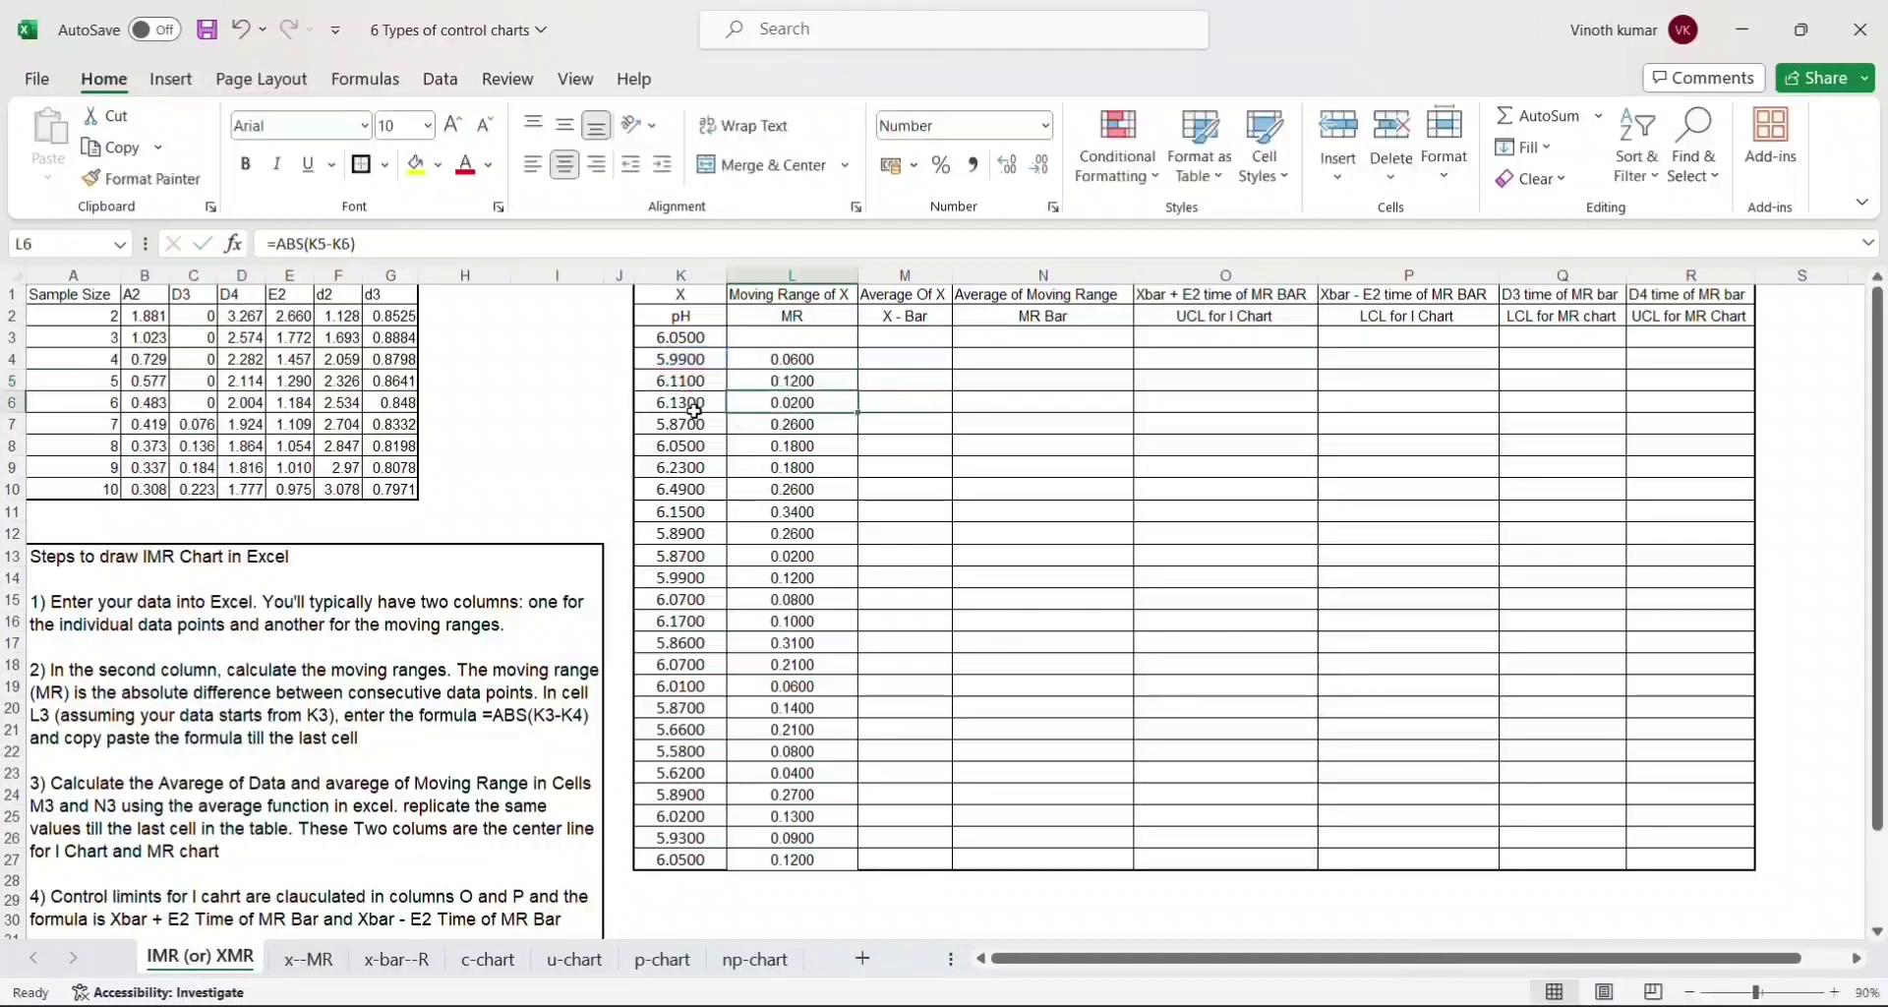
- Look through the moving ranges in column L and compare columns K and L
key("Down")
key("Down")
key("Down")
key("Down")
key("Down")
key("Down")
key("Down")
key("Down")
key("Down")
key("Down")
key("Down")
key("Down")
key("Down")
key("Down")
key("Down")
key("Down")
key("Down")
key("Down")
key("Down")
key("Down")
key("Down")
key("Down")
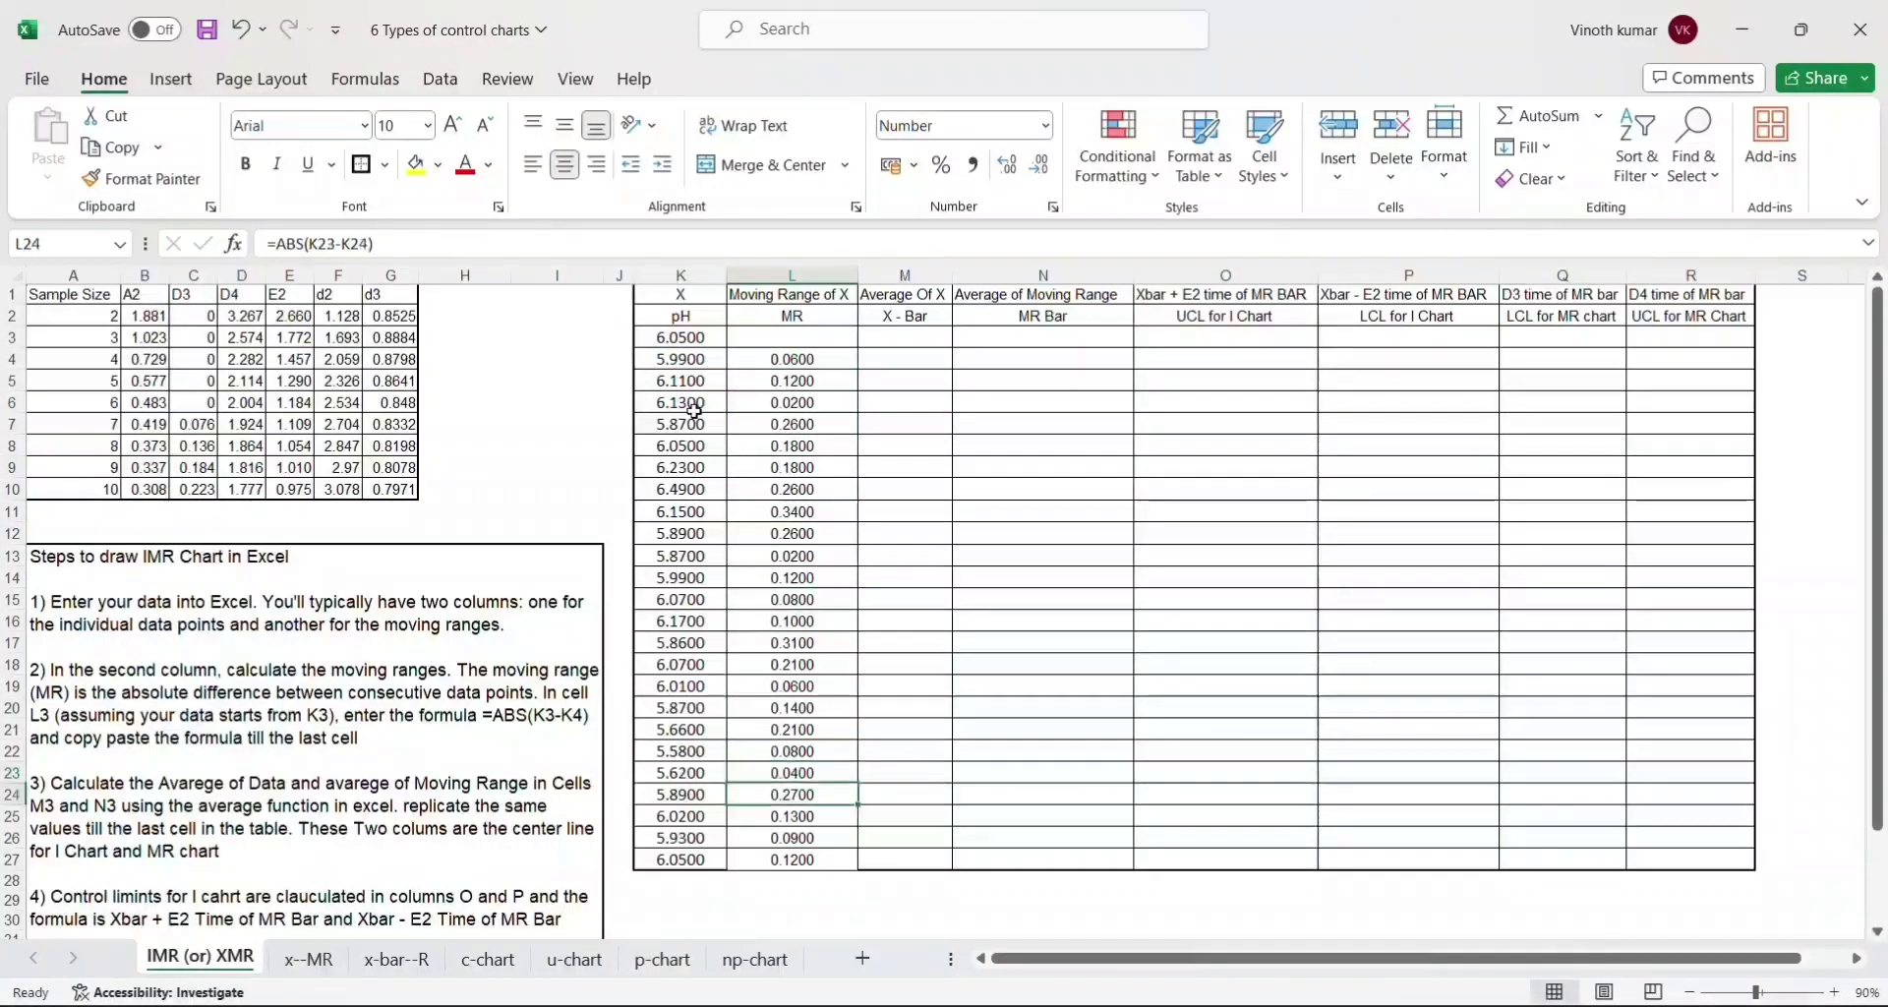
key("Up")
key("Up")
key("Up")
key("Up")
key("Up")
key("Up")
key("Up")
key("Up")
key("Up")
key("Up")
key("Up")
key("Up")
key("Up")
key("Up")
key("Up")
key("Up")
key("Up")
key("Up")
key("Up")
key("Up")
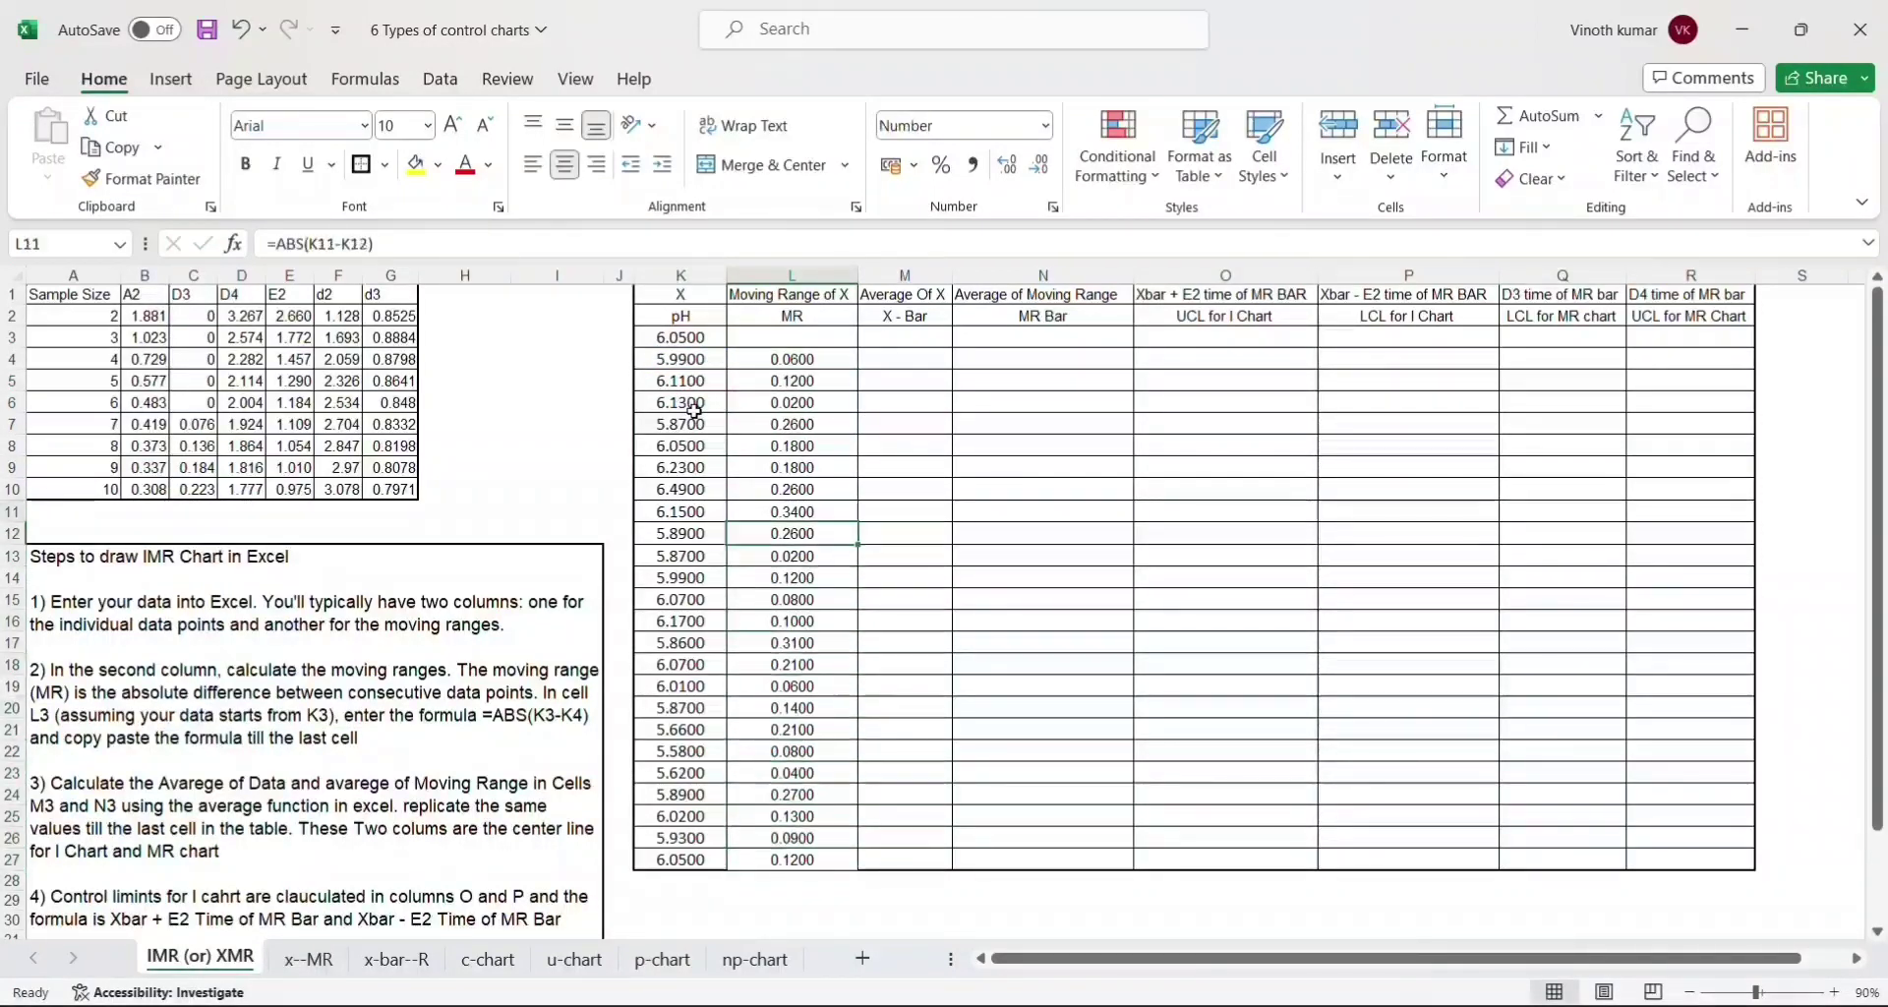
key("Left")
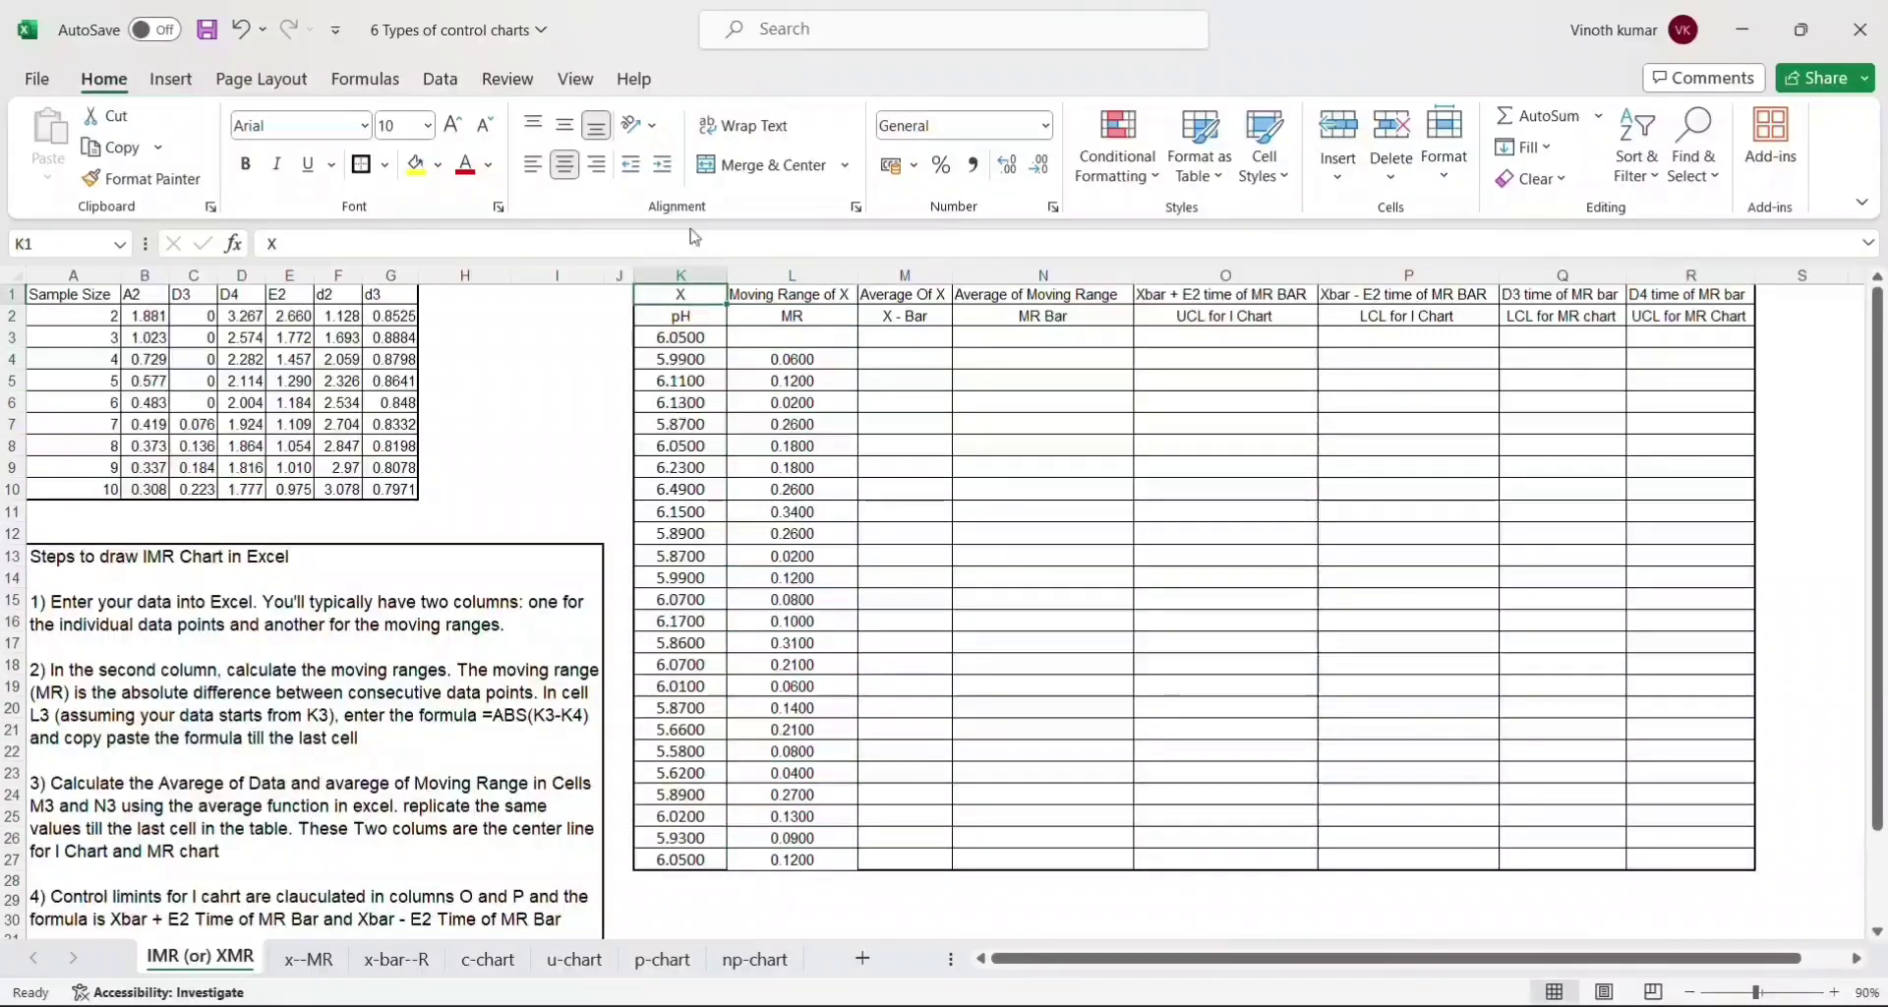
left_click(668, 271)
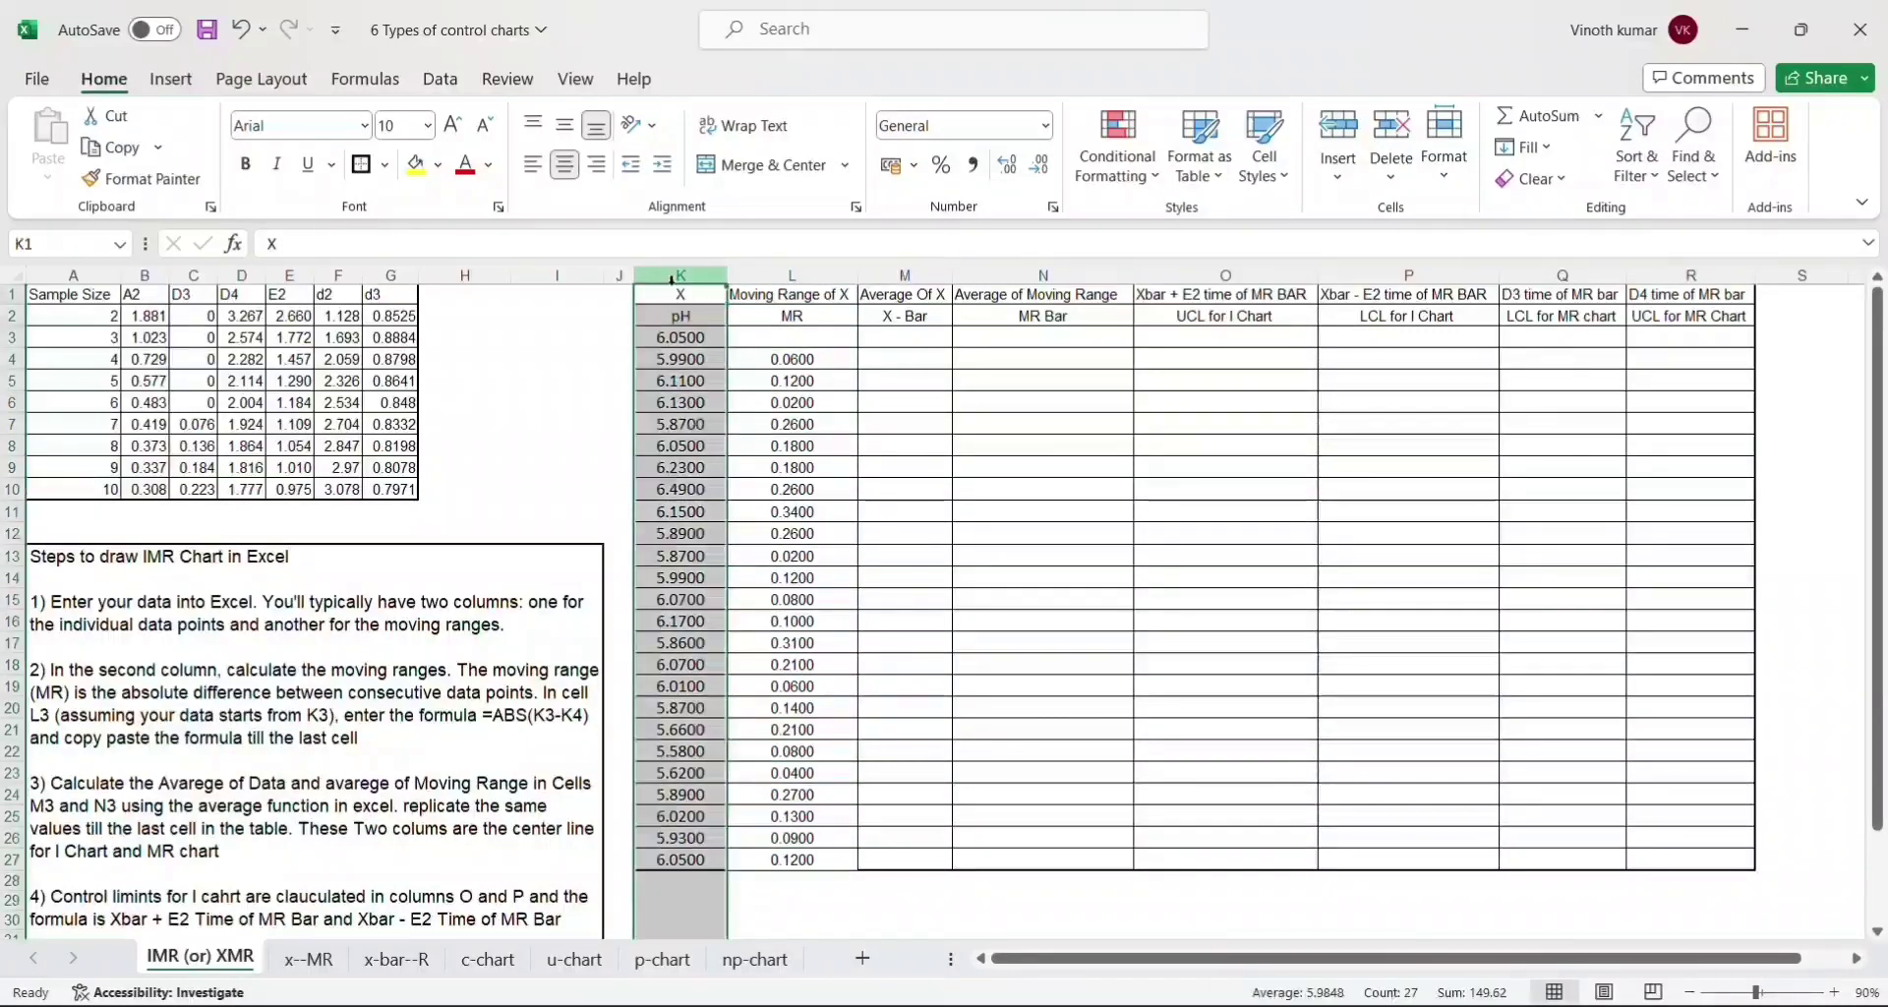
left_click(792, 275)
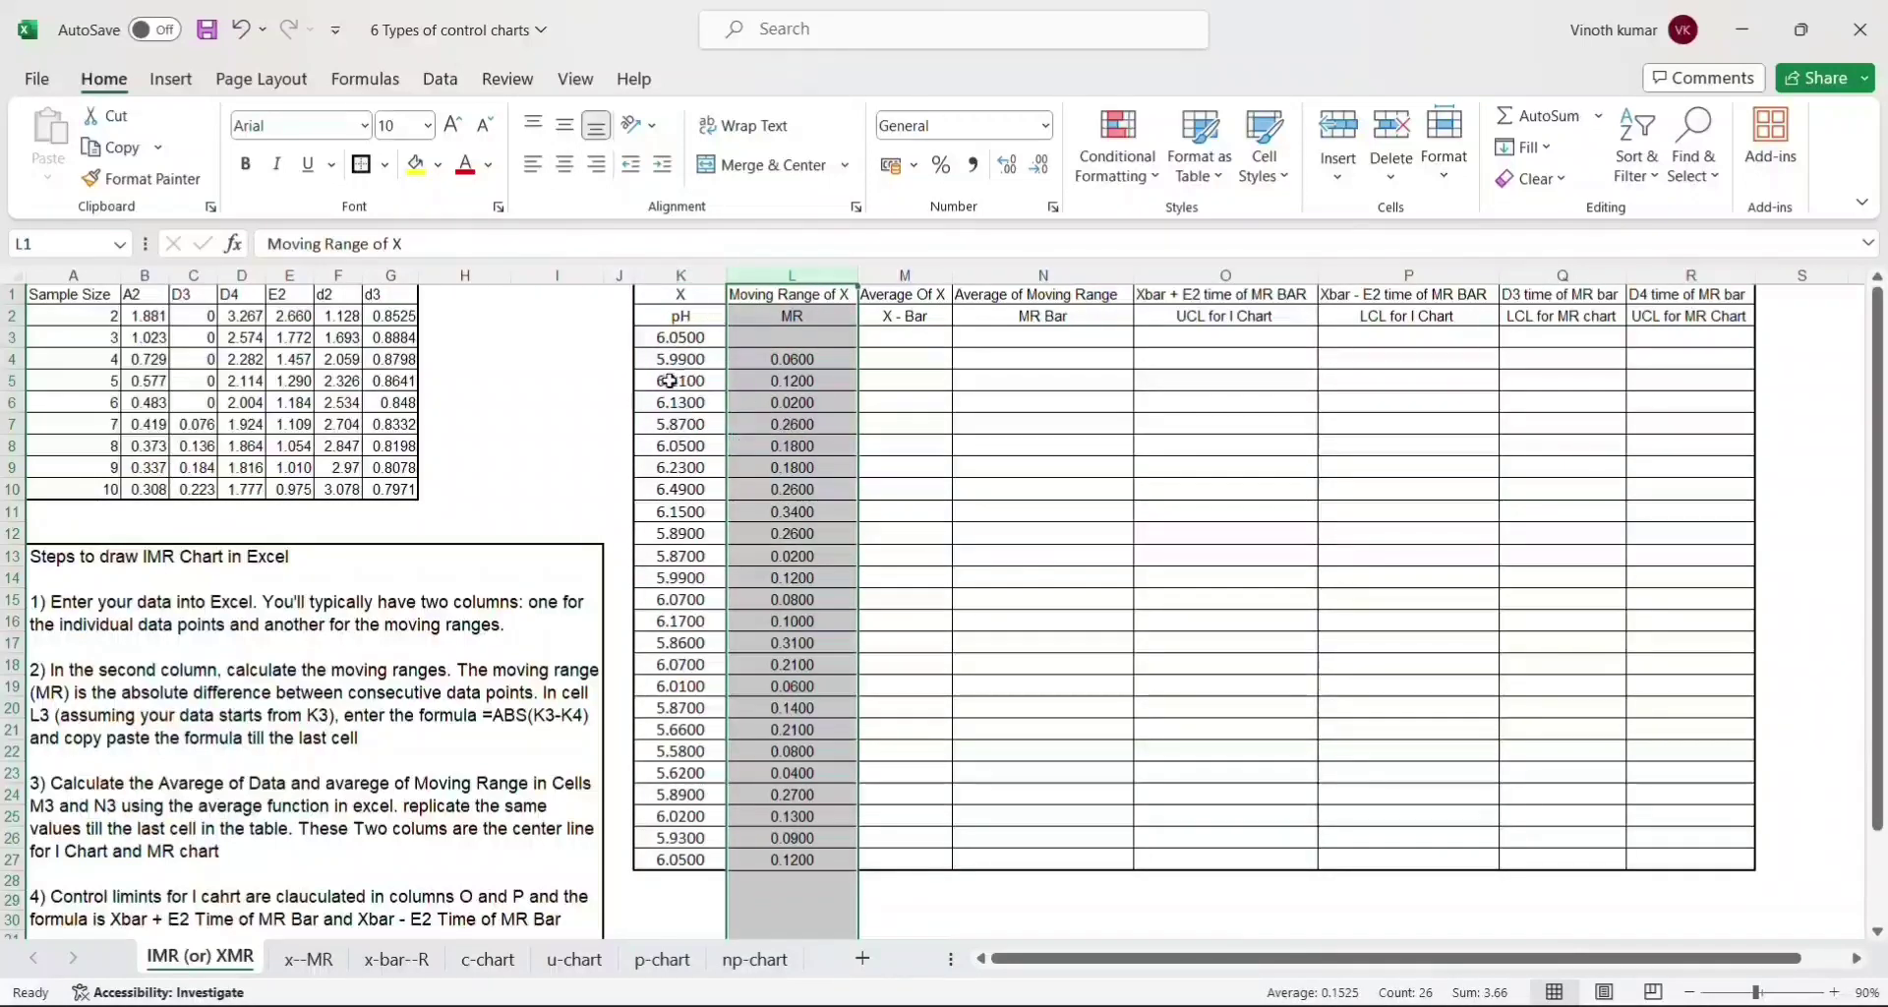
- Calculate X-Bar in M3 with the formula =SUM(K3:K27)/COUNT(K3:K27), and select K3:K27 to check the average
left_click(897, 345)
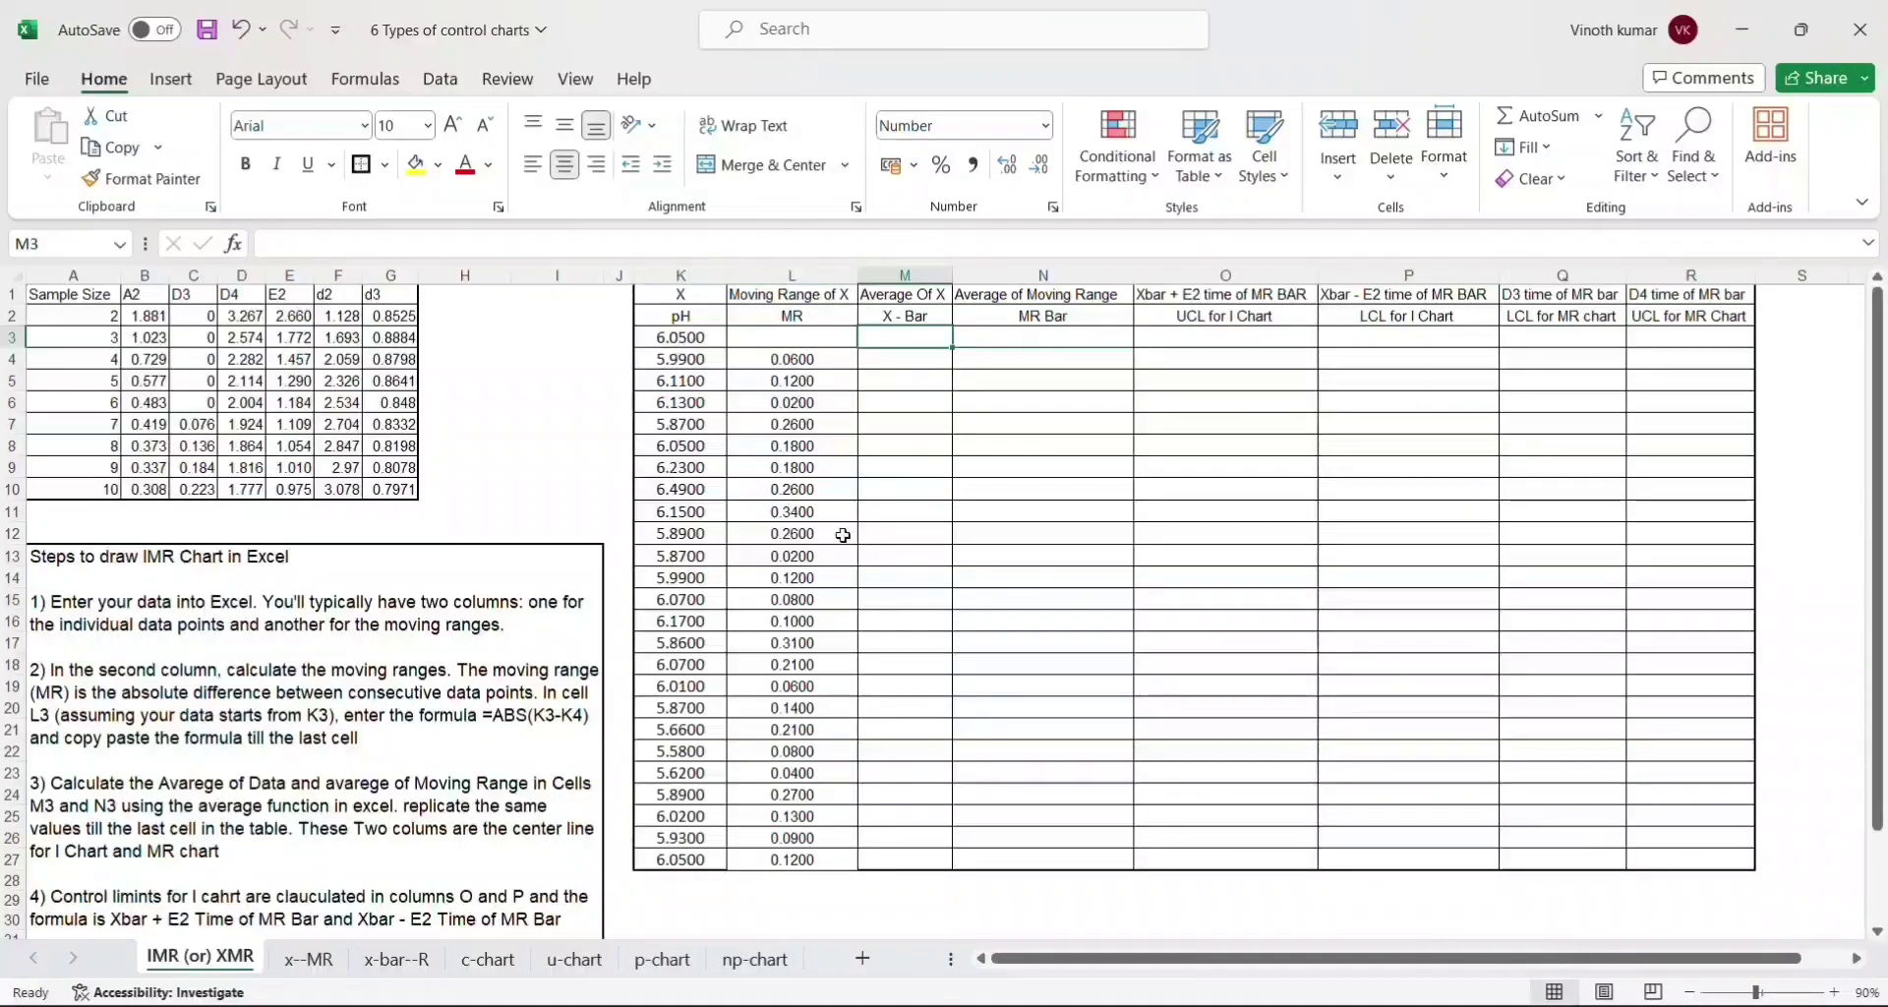
type("=")
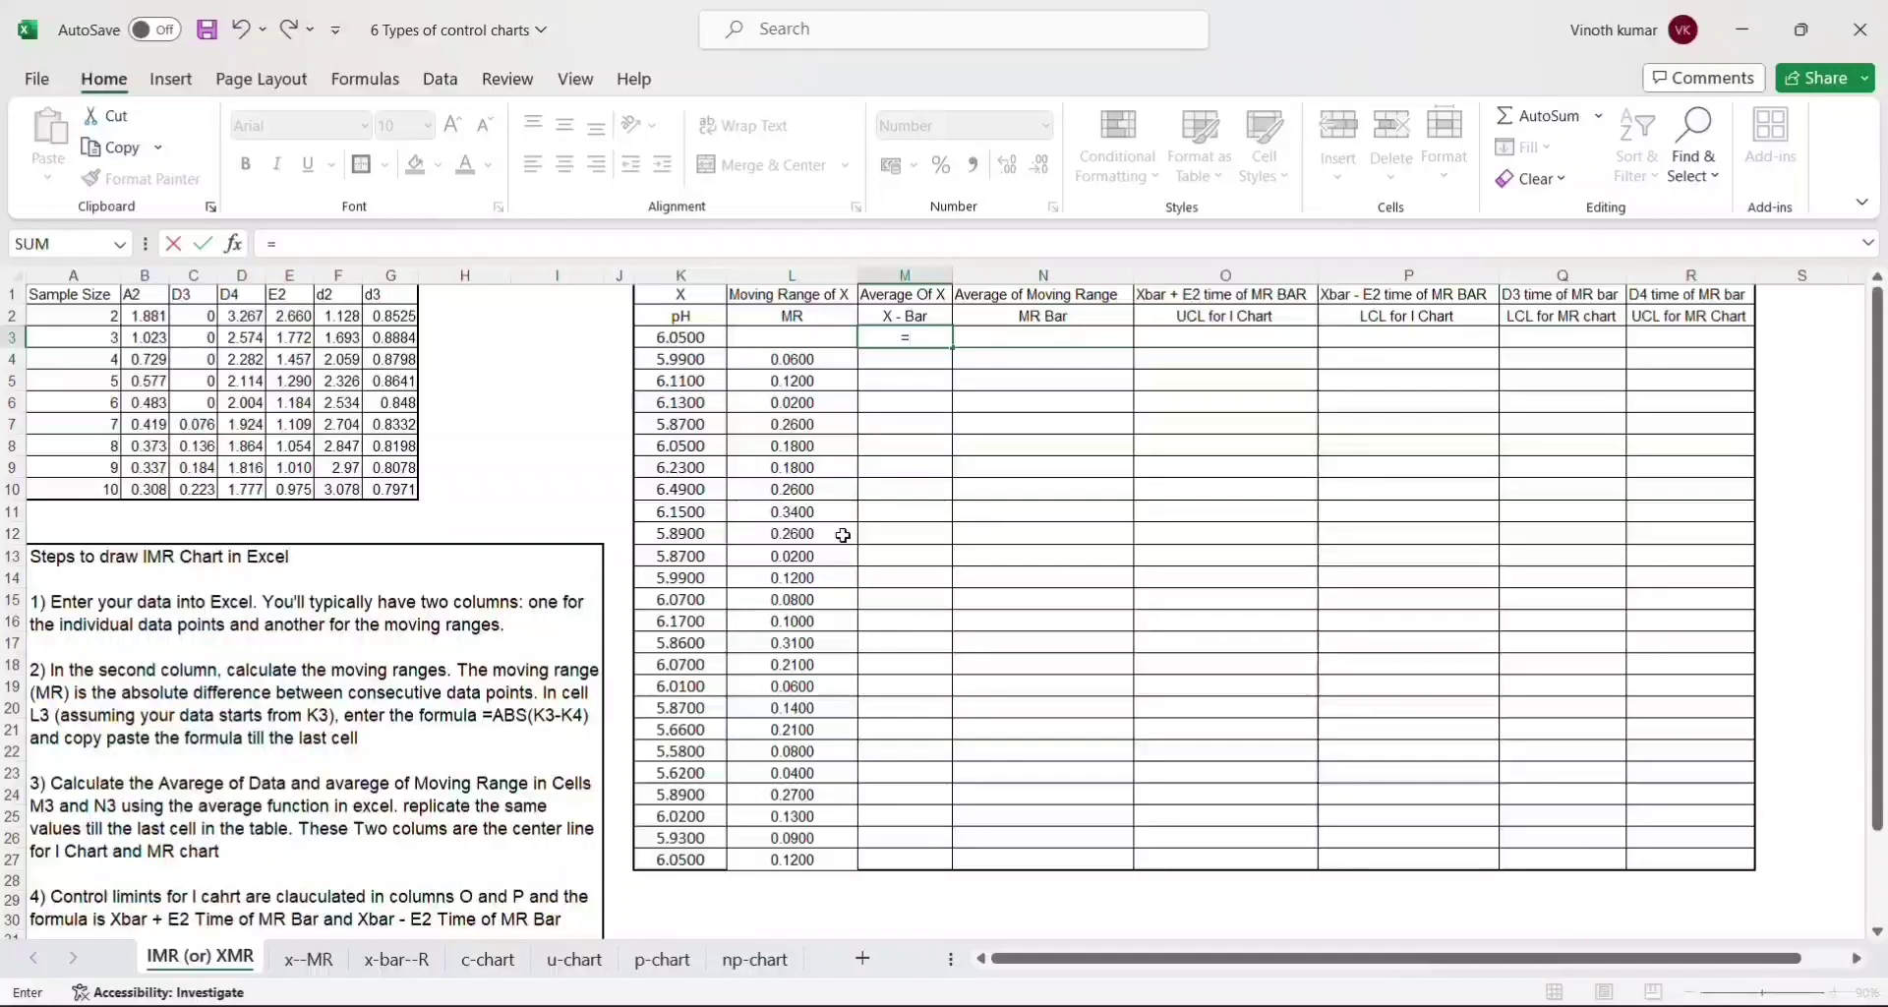
type("sum(")
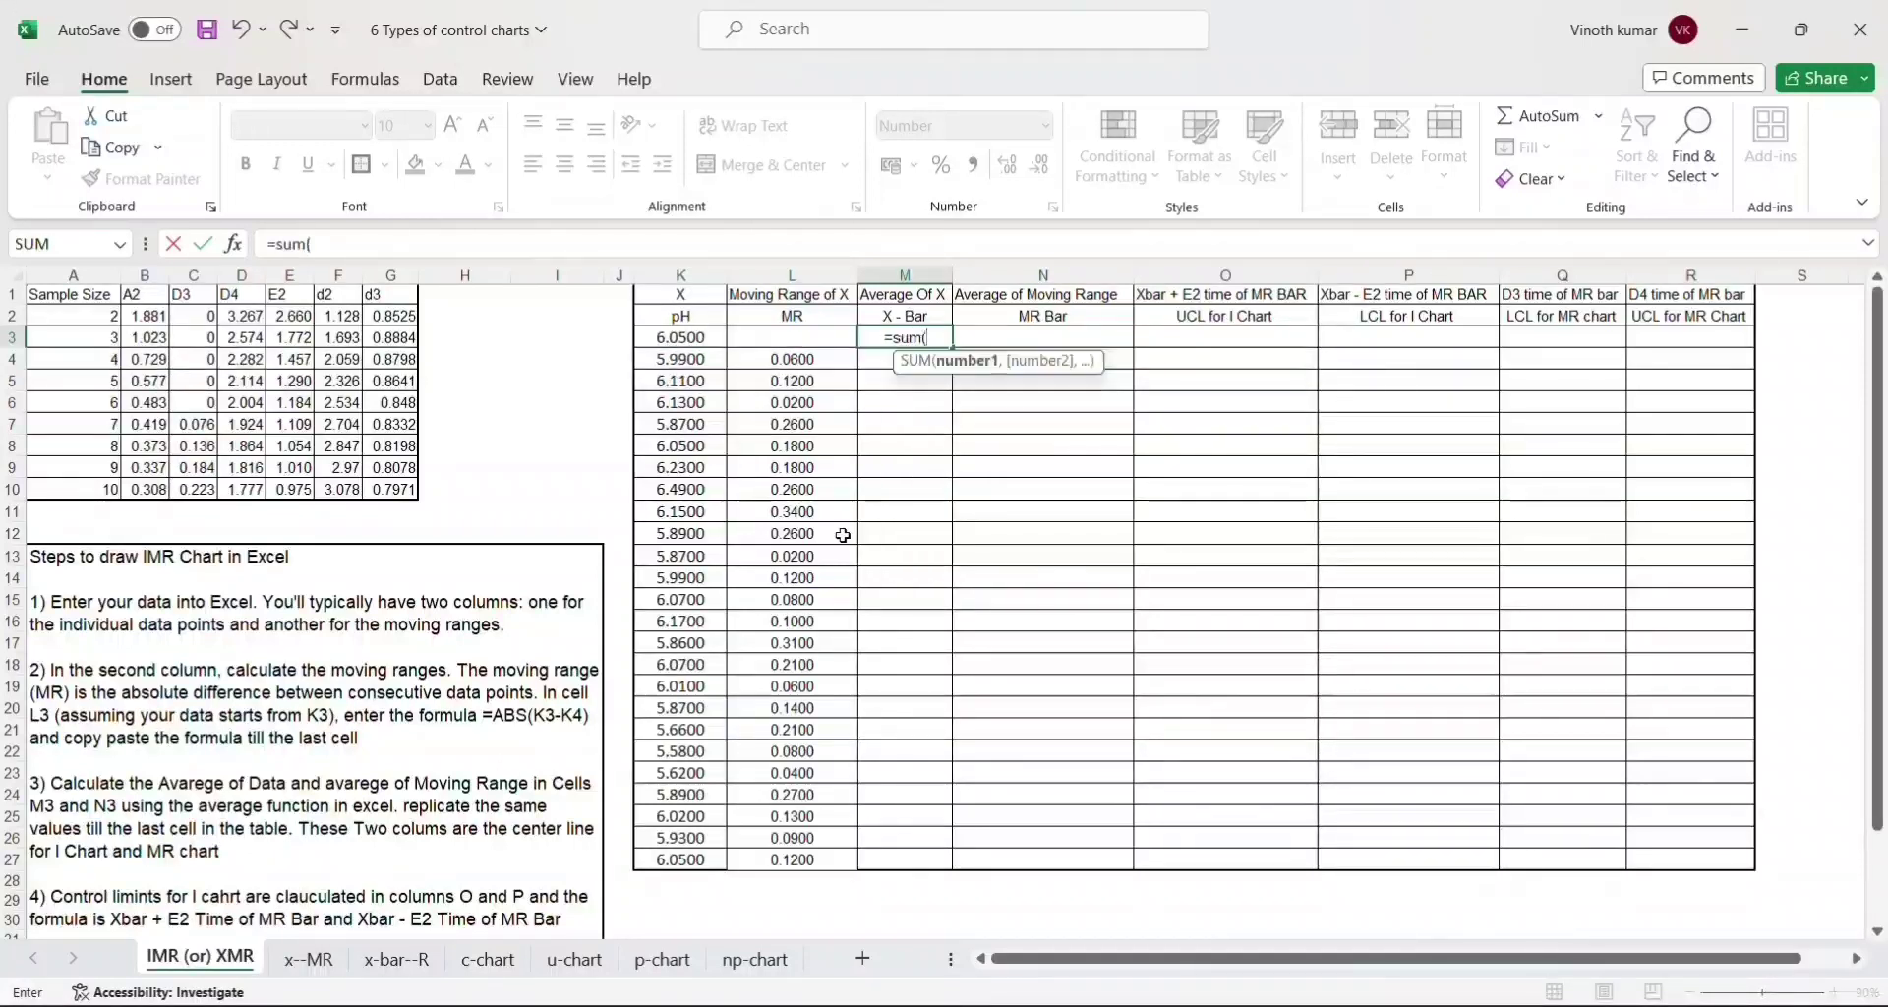
key("Left")
key("Left")
key("ctrl+shift+Down")
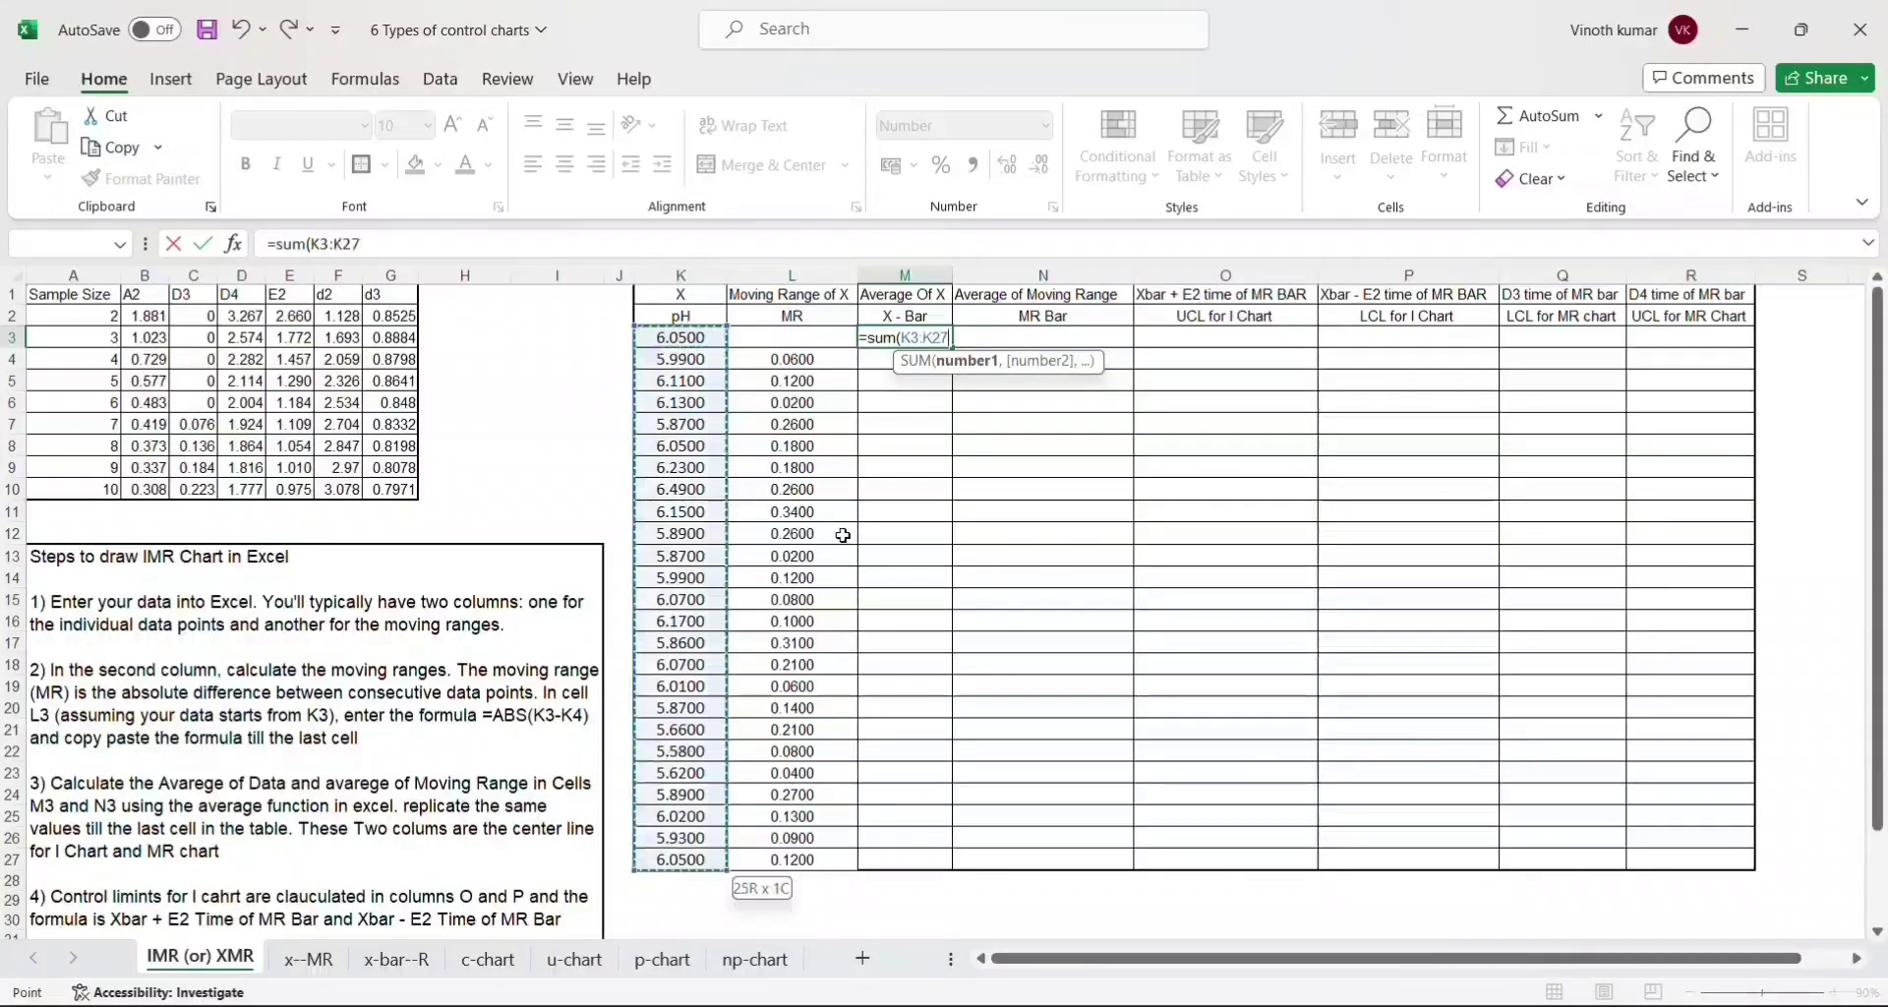
type(")/")
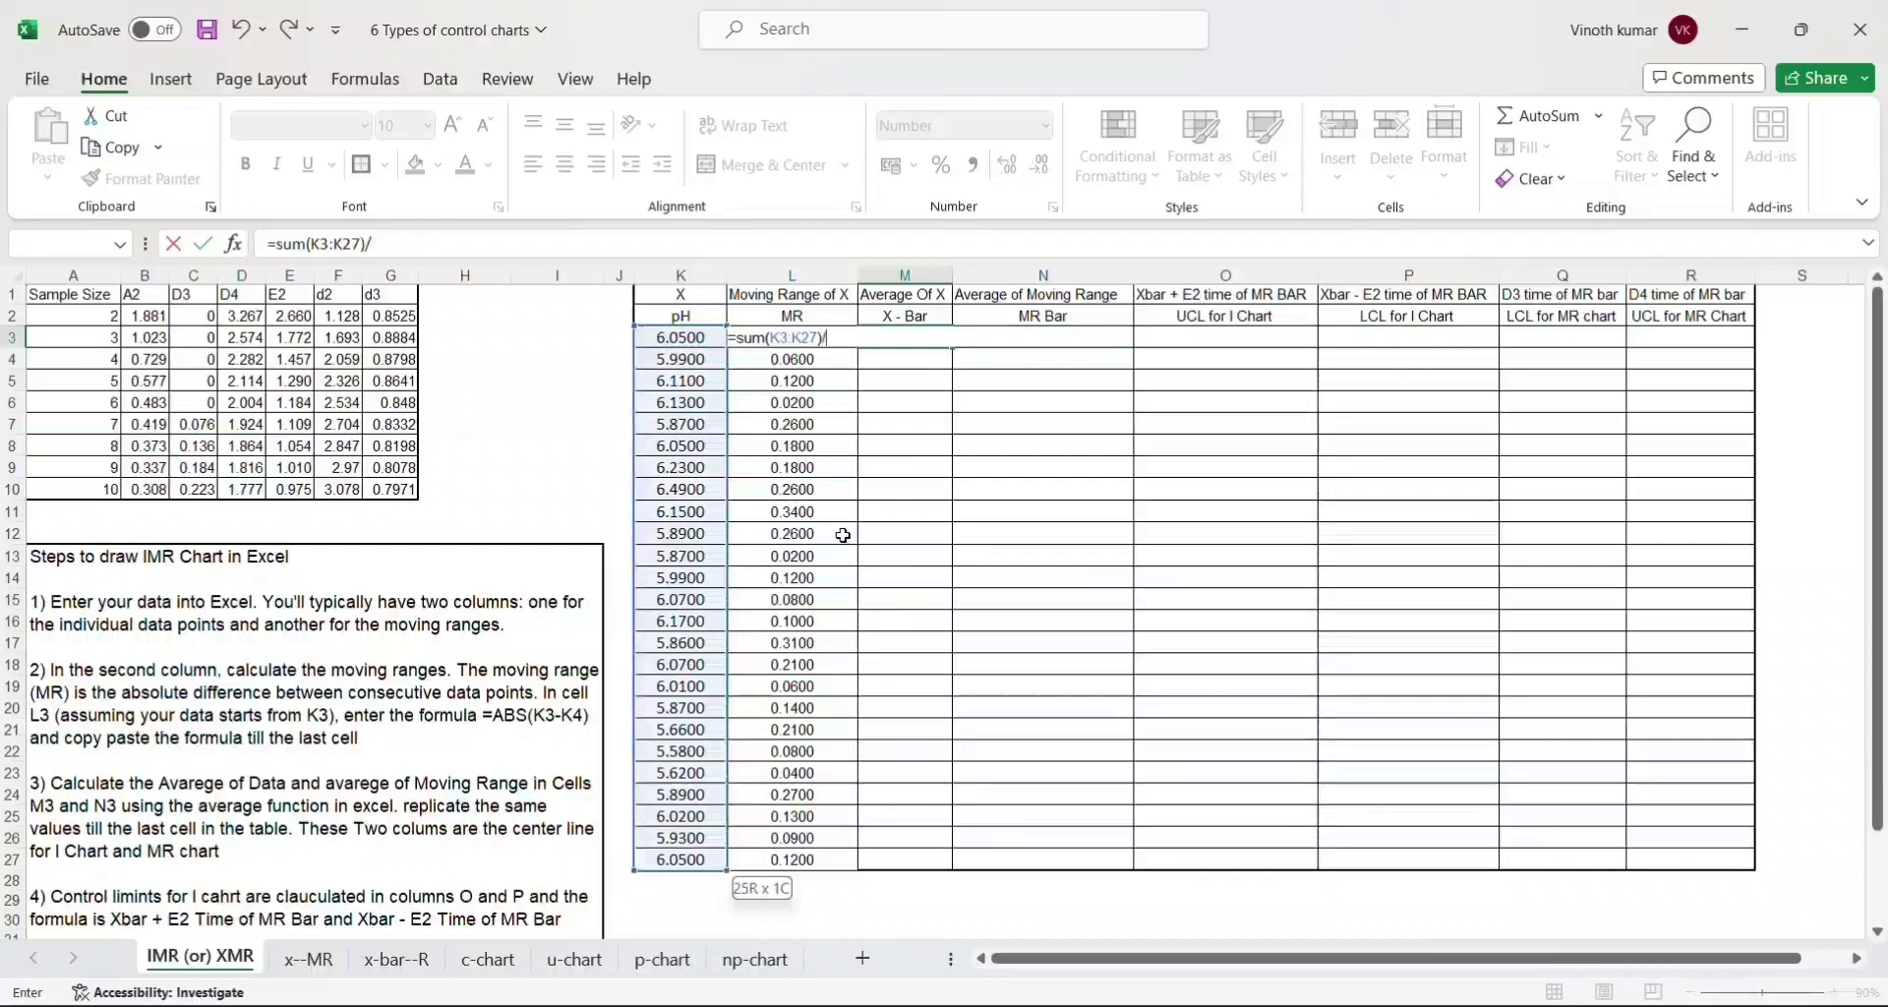
type("count")
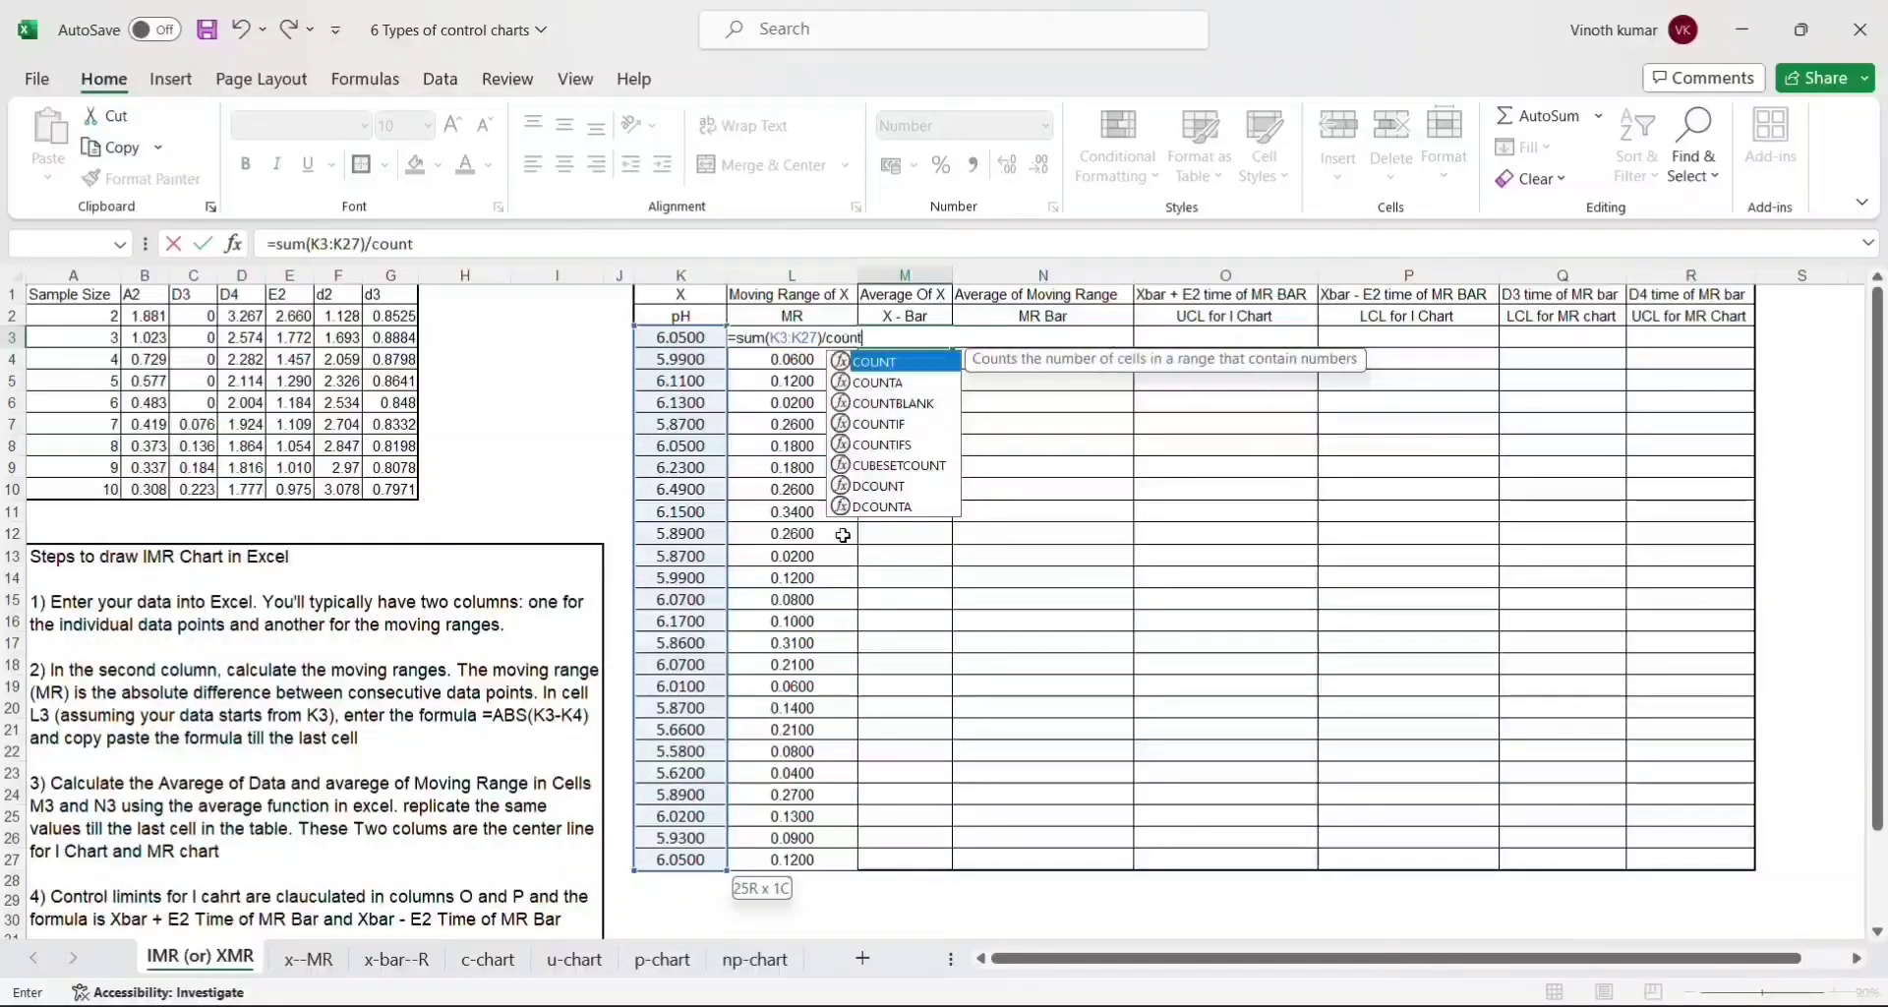
type("(")
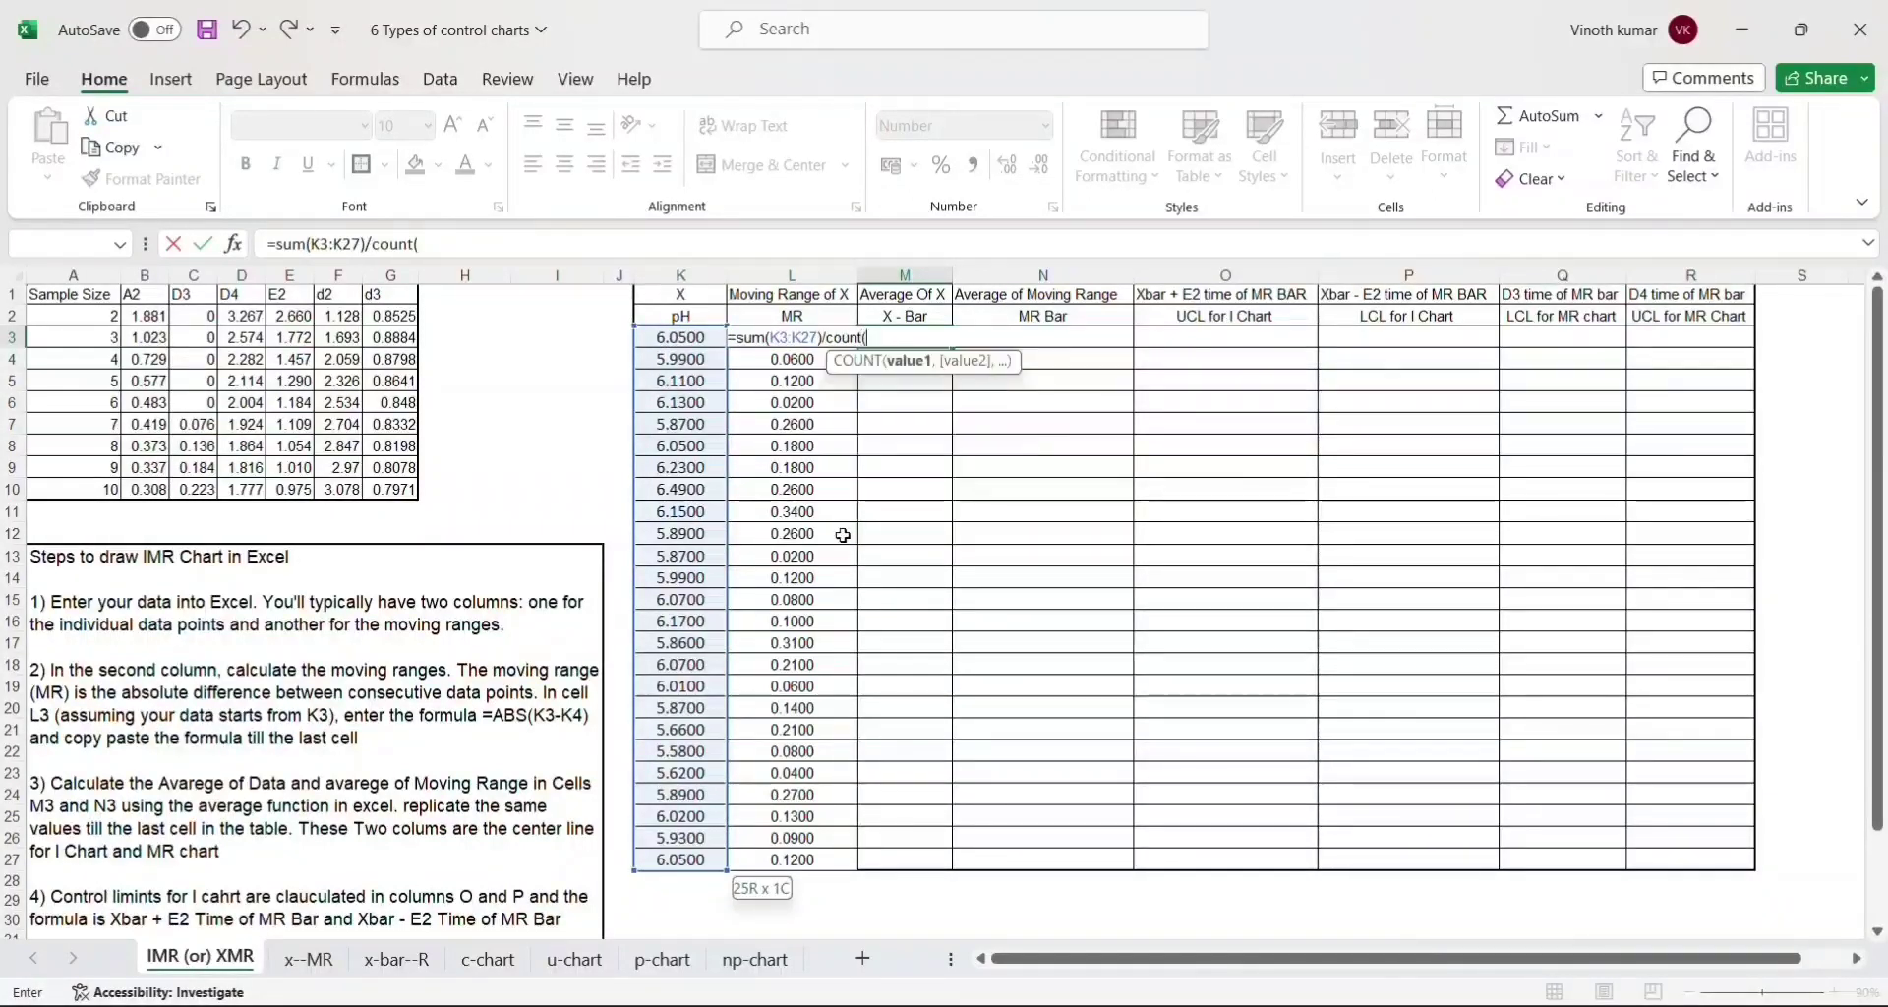
key("Left")
key("Left")
key("ctrl+shift+Down")
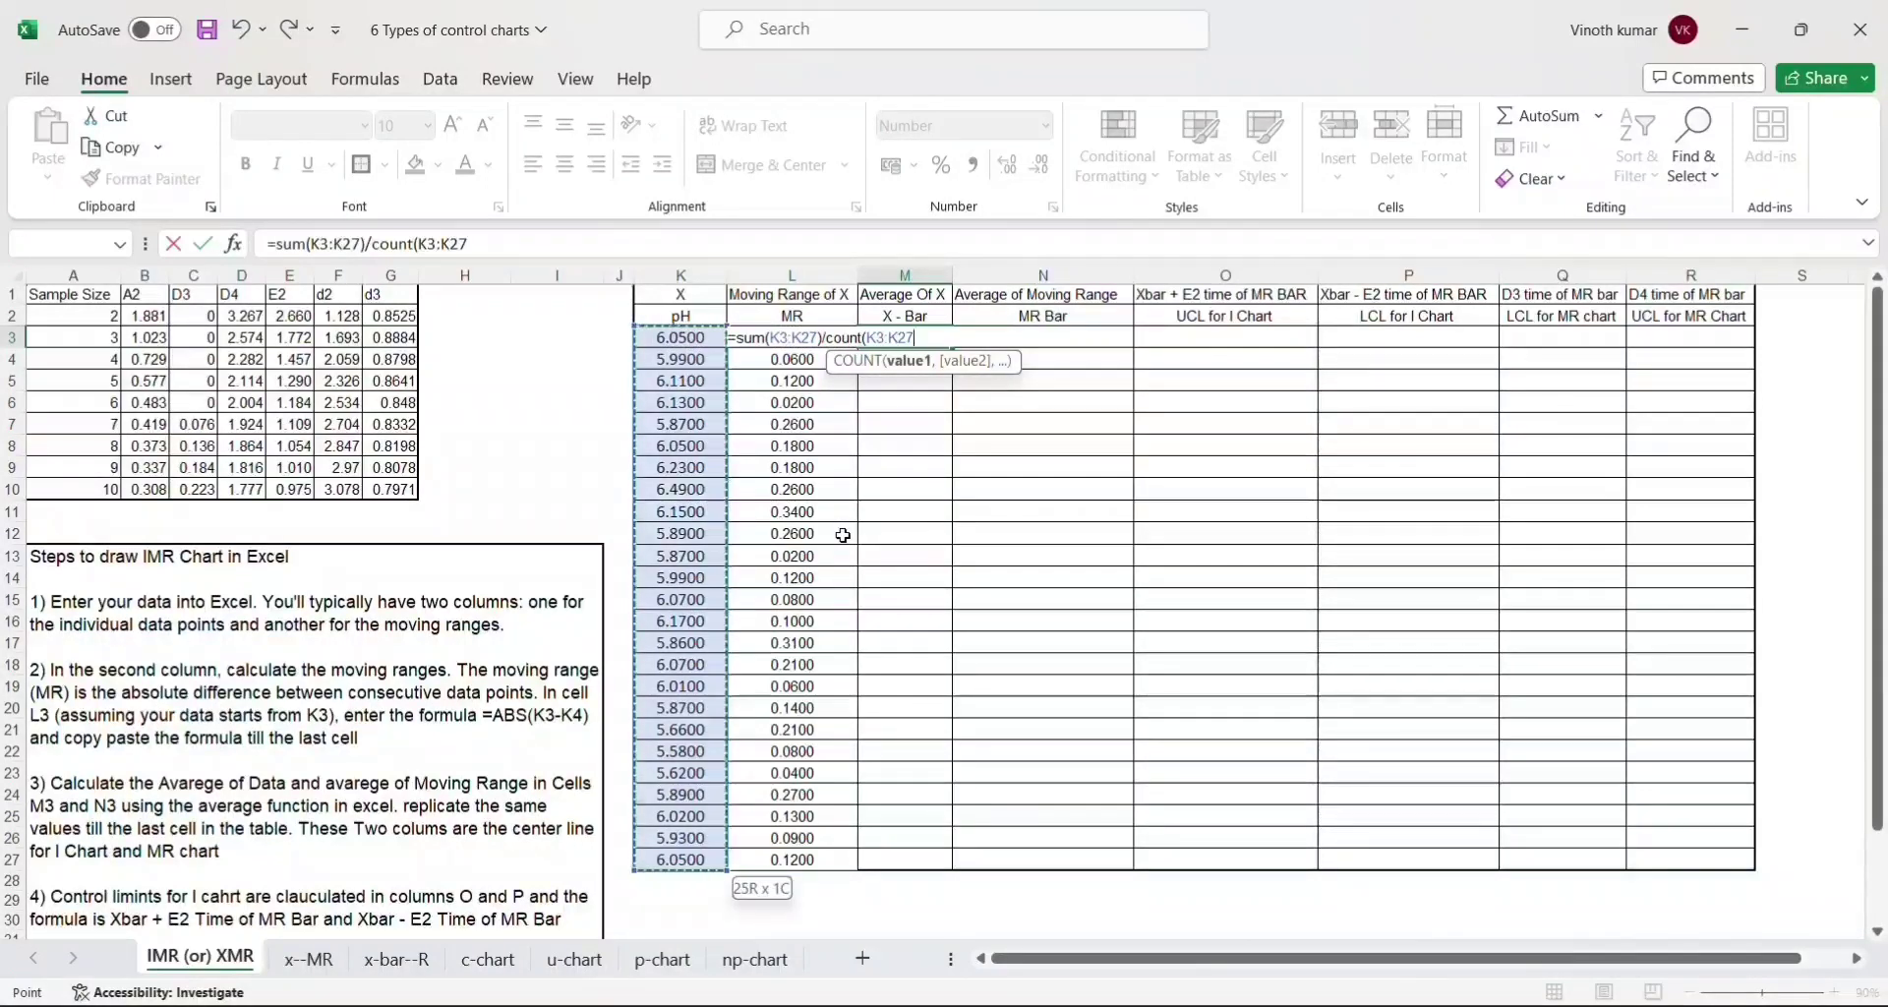
key("ctrl+Return")
key("Left")
key("Left")
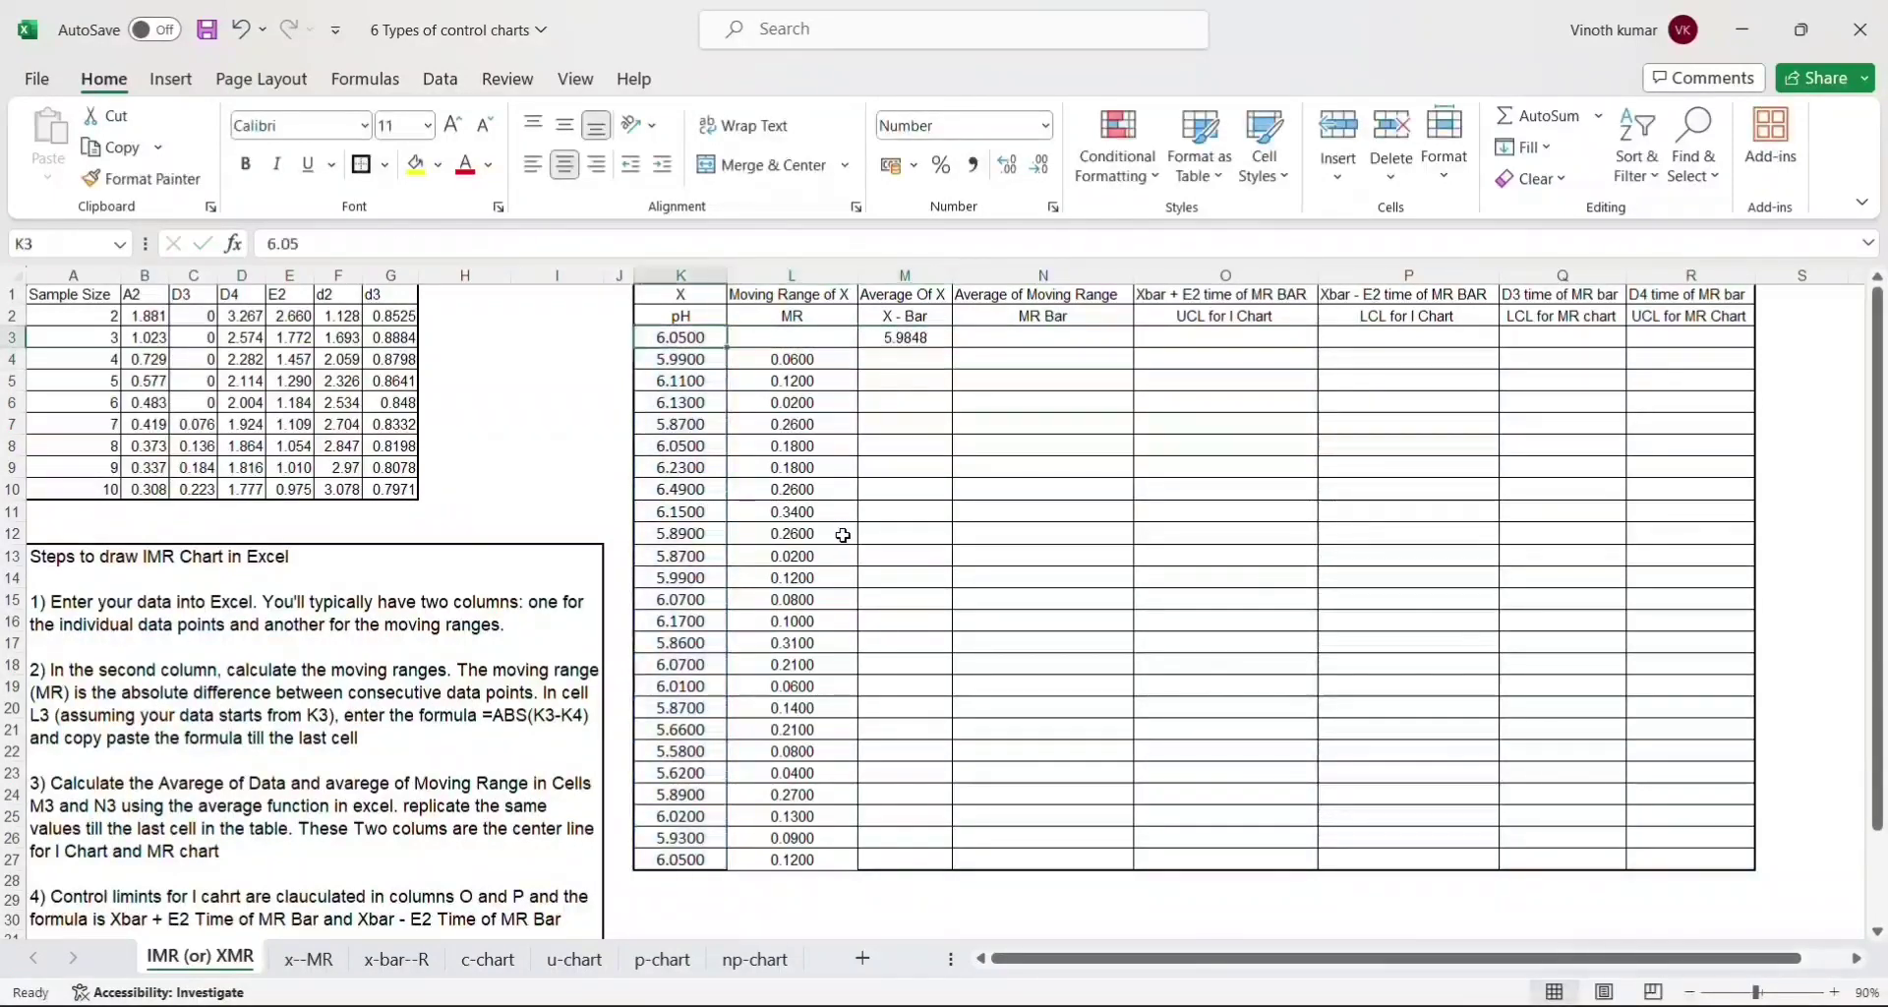
key("ctrl+shift+Down")
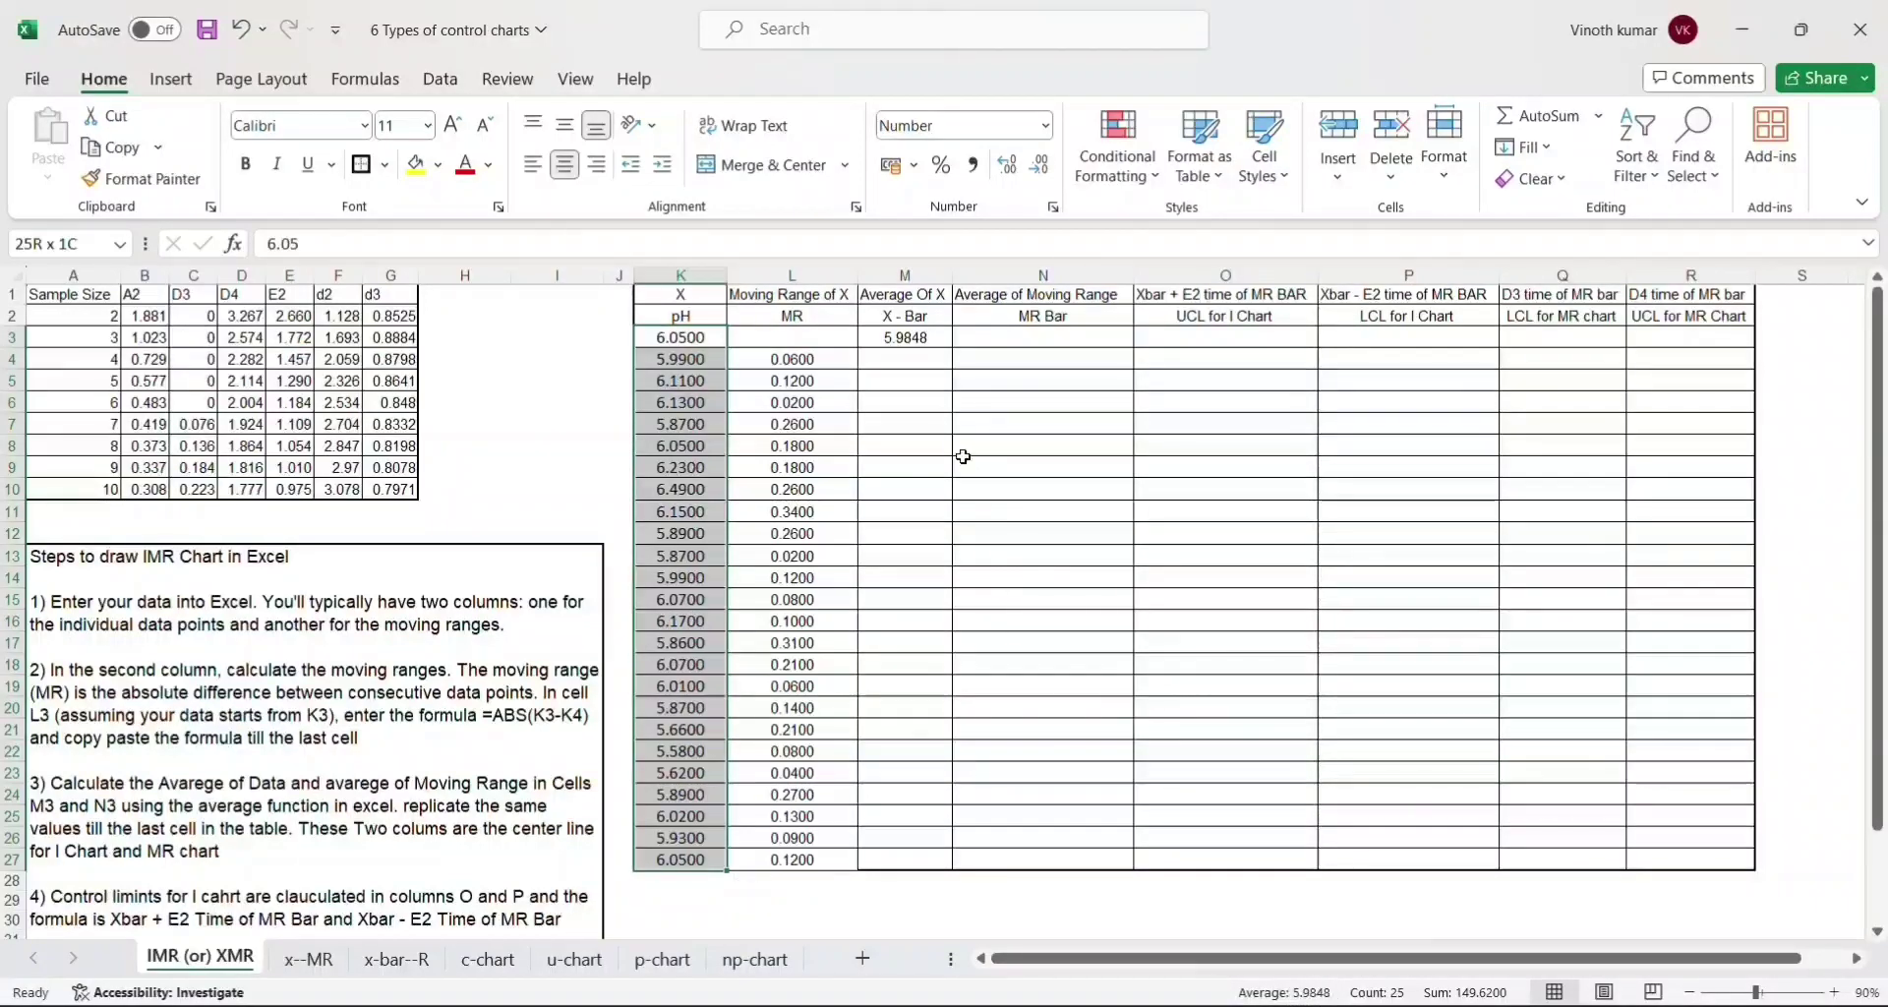
- Repeat the X-Bar value in M4 with the formula =M3
left_click(895, 399)
key("Up")
key("Up")
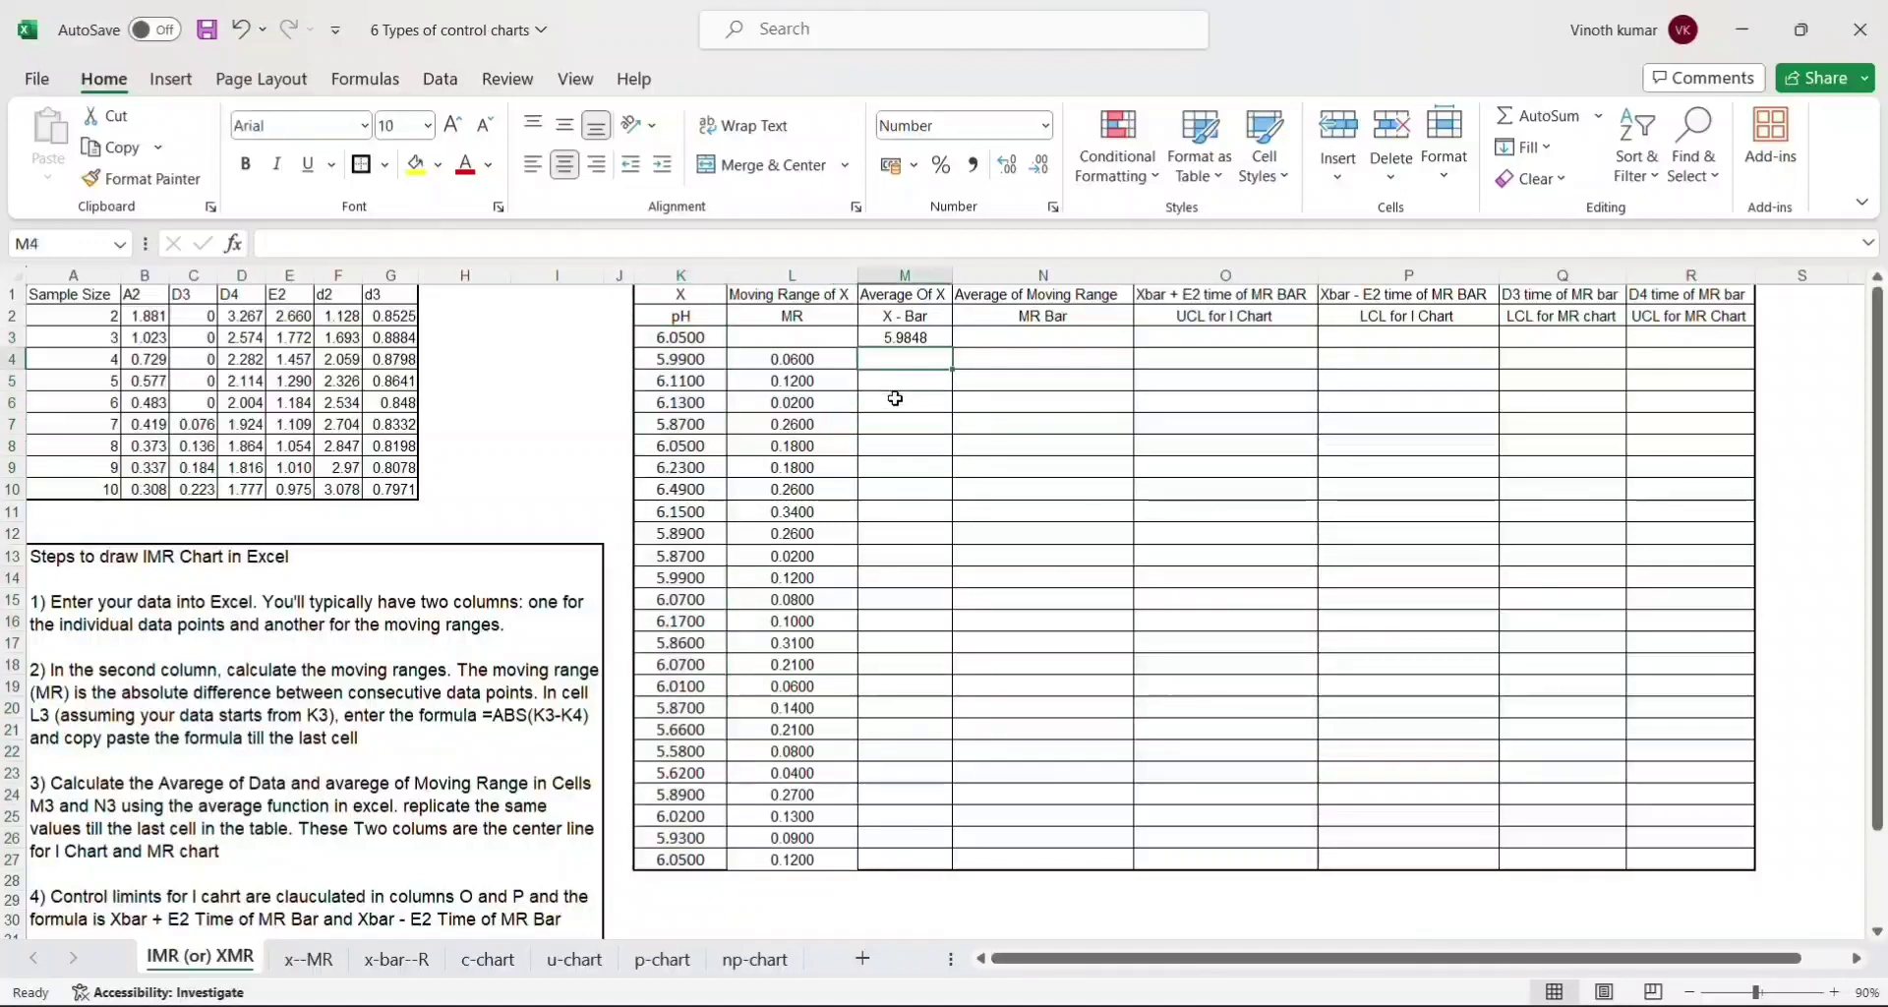
type("=")
key("Up")
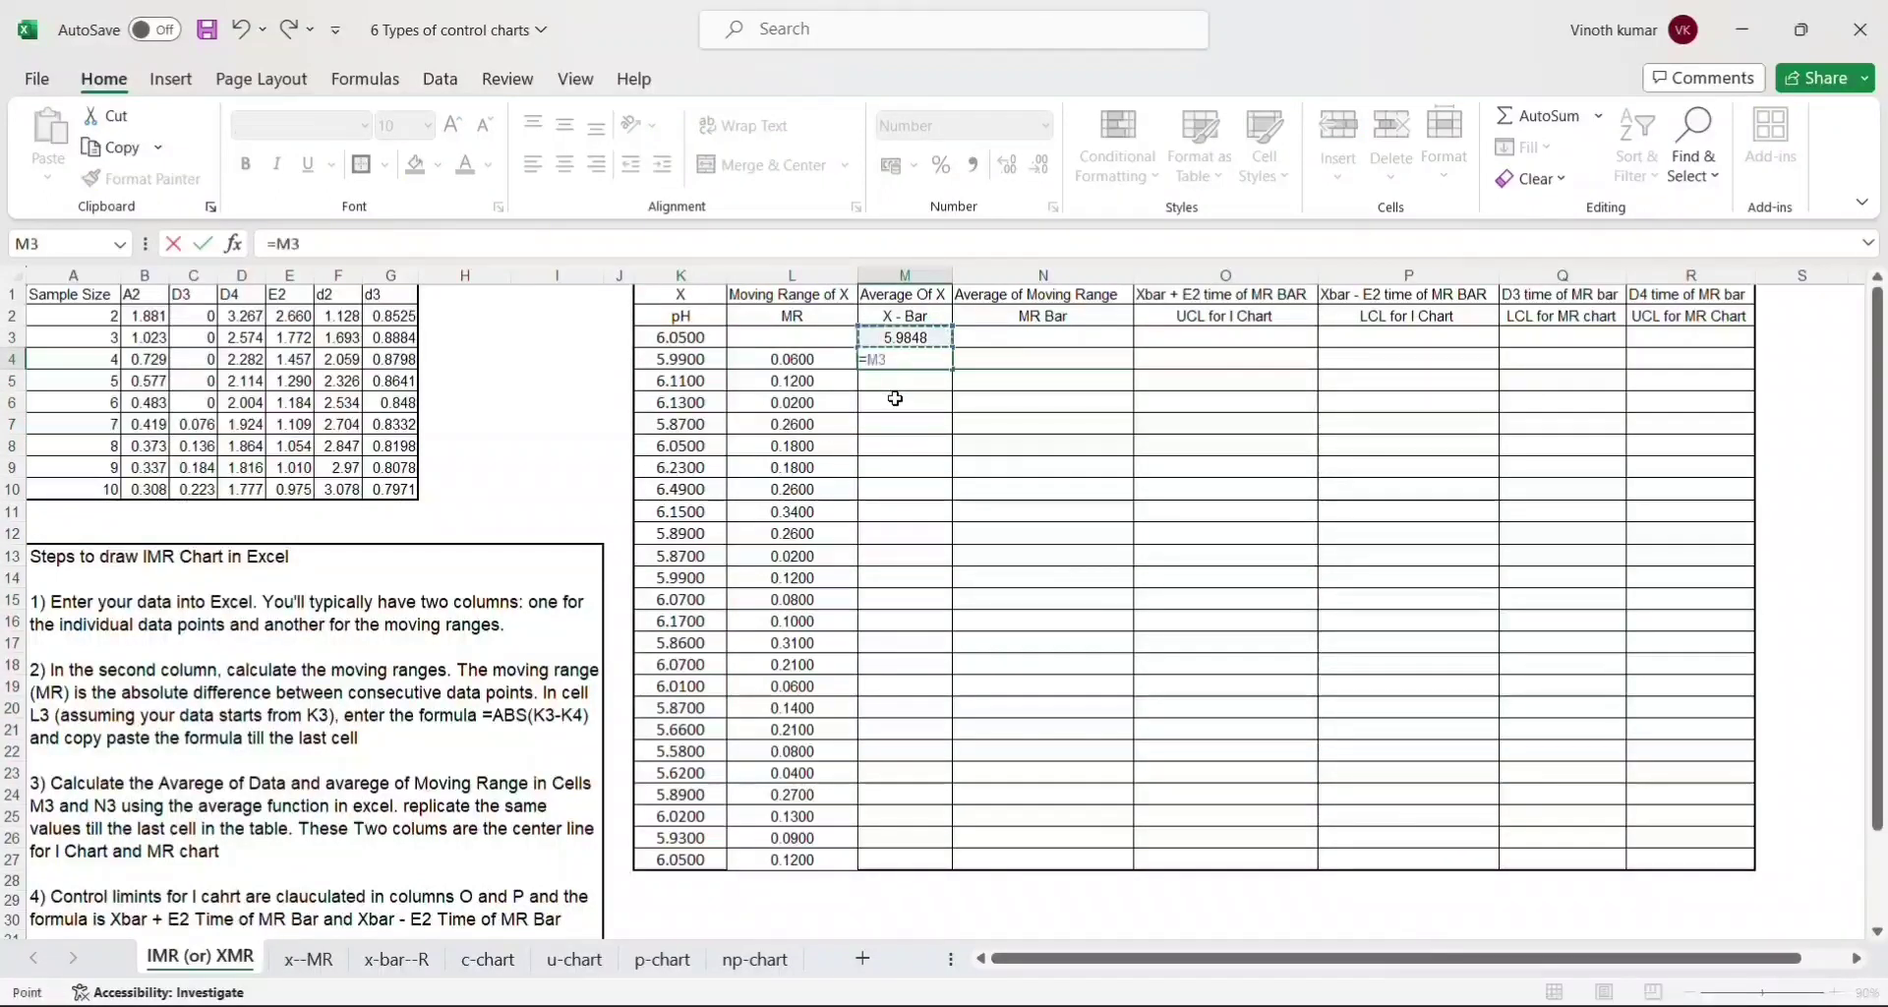
key("ctrl+Return")
- Copy the X-Bar reference formula from M4 down the column through M27
key("ctrl+c")
key("Left")
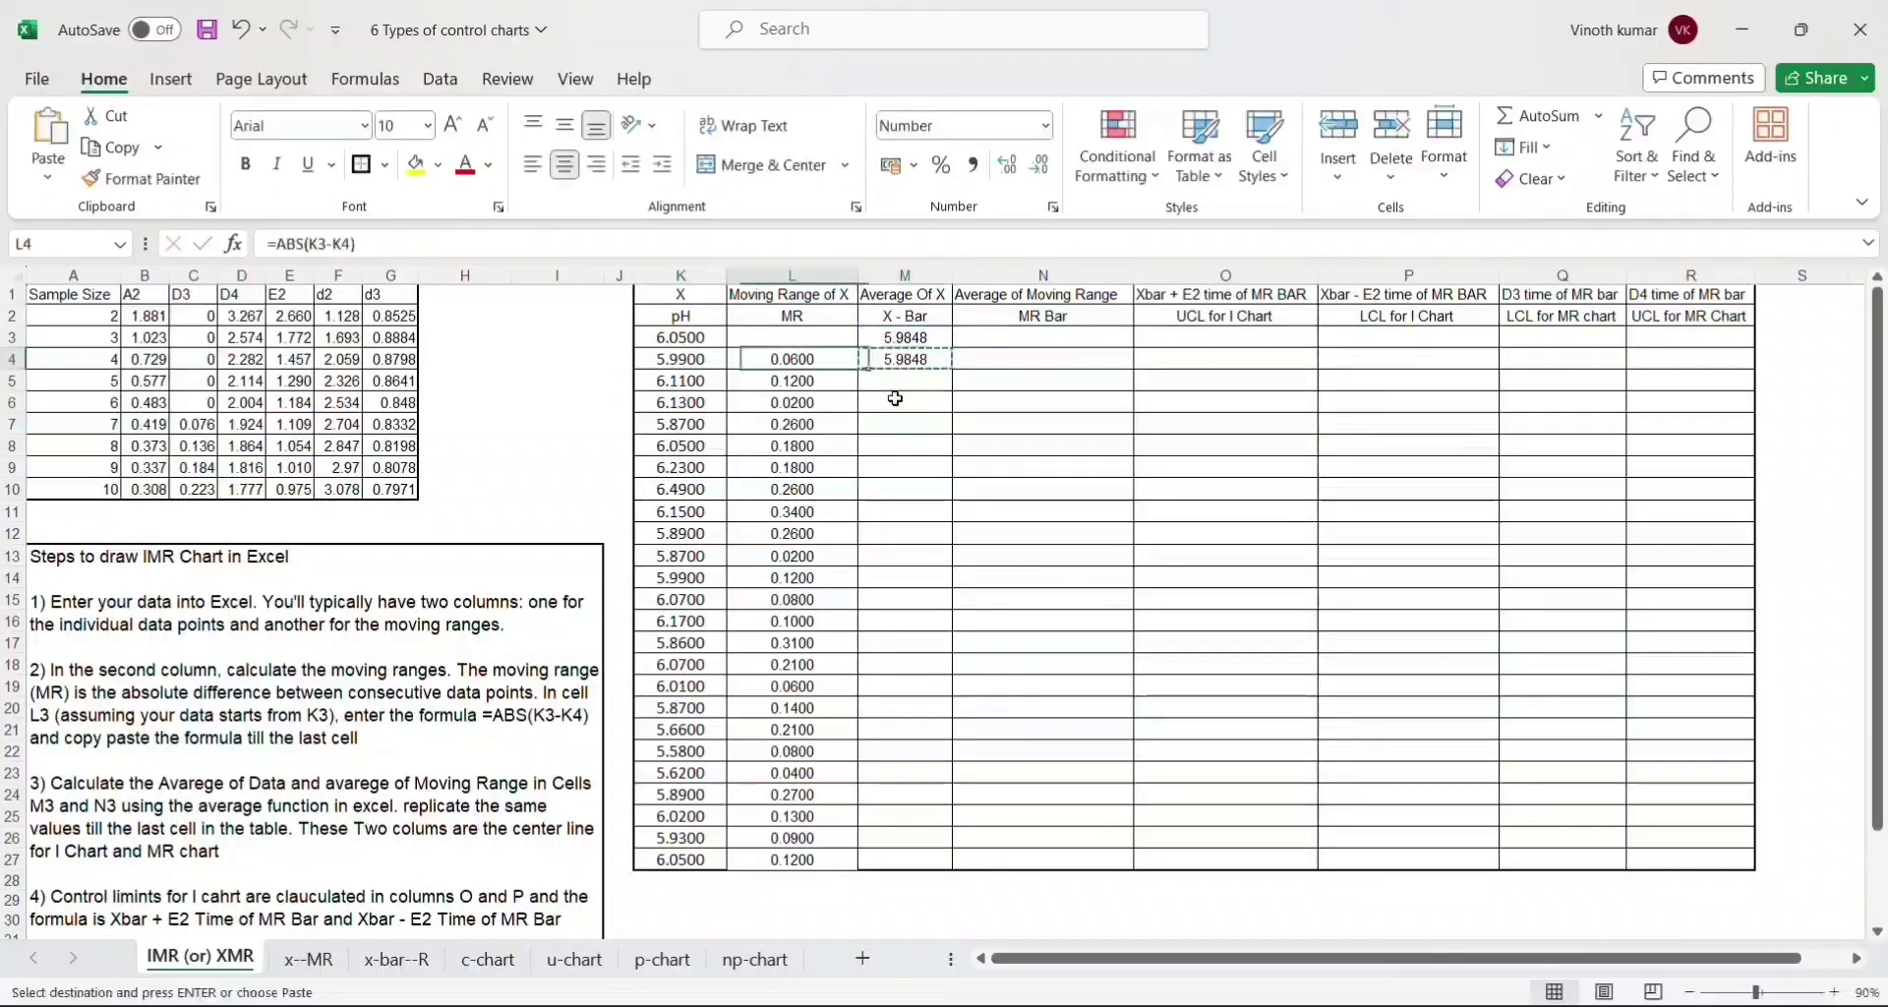
key("ctrl+Down")
key("Right")
key("ctrl+shift+Up")
key("ctrl+v")
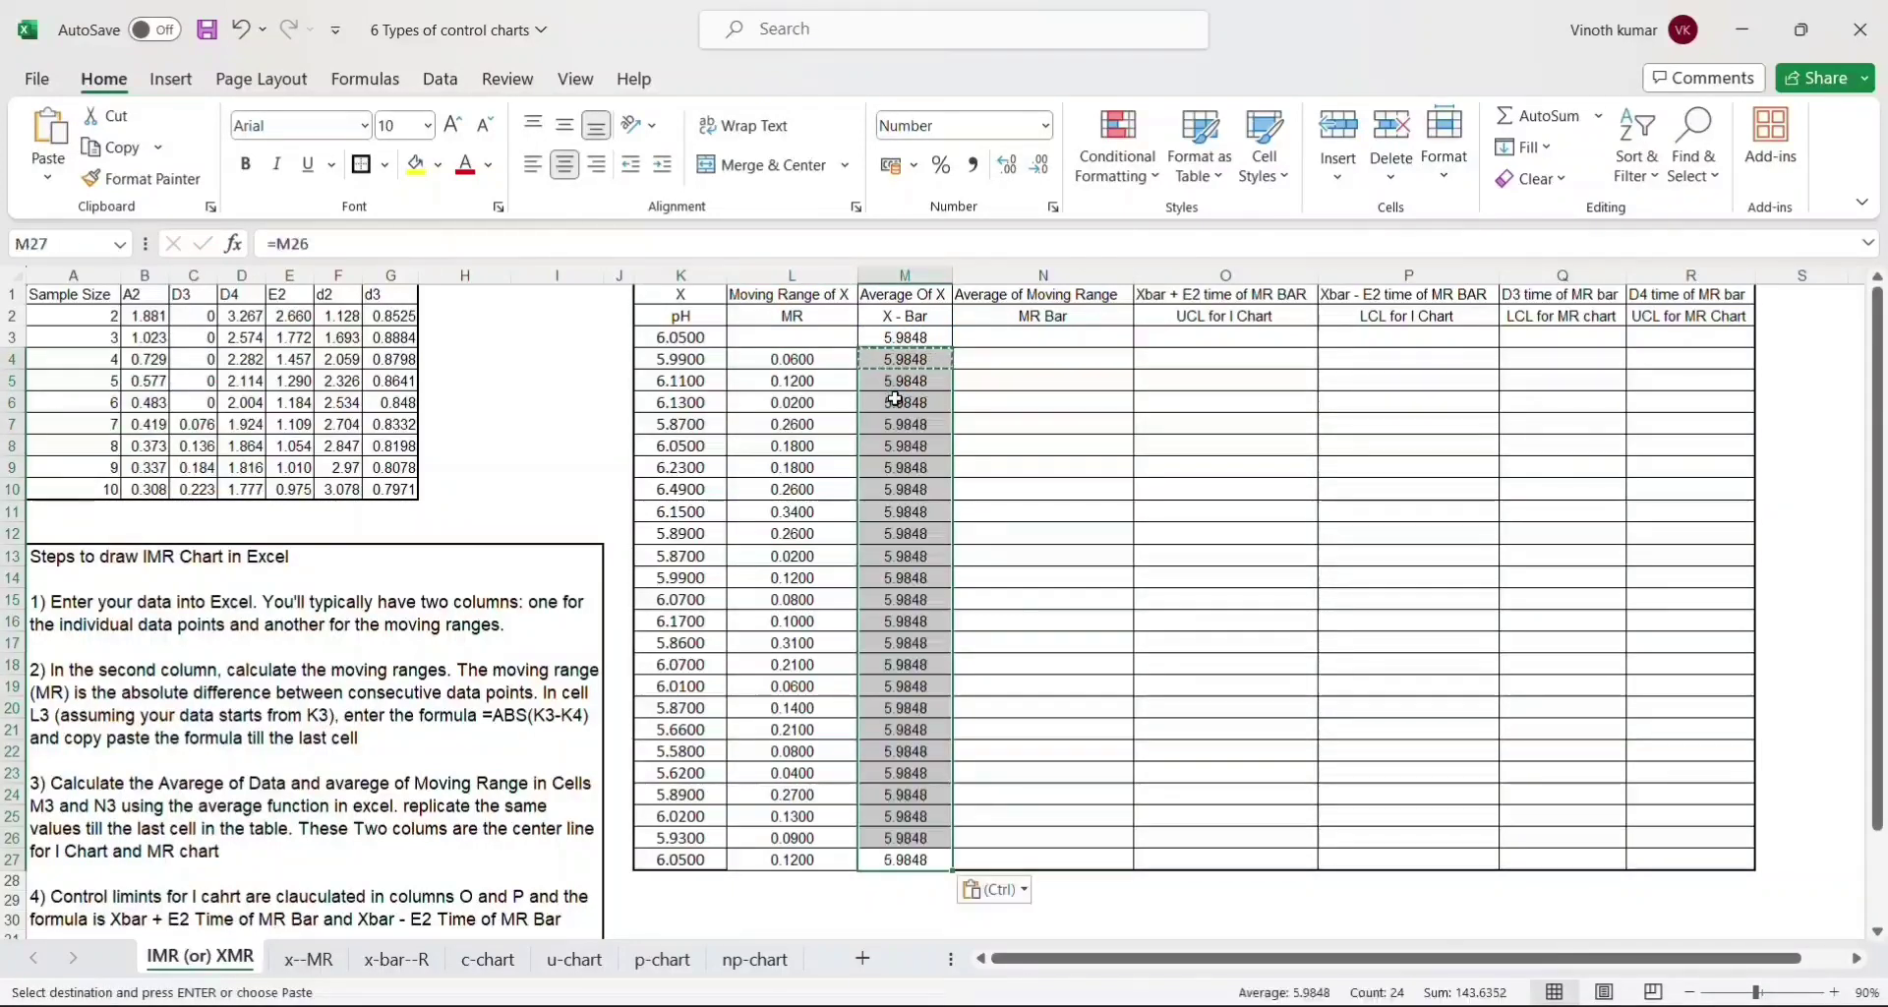
key("Left")
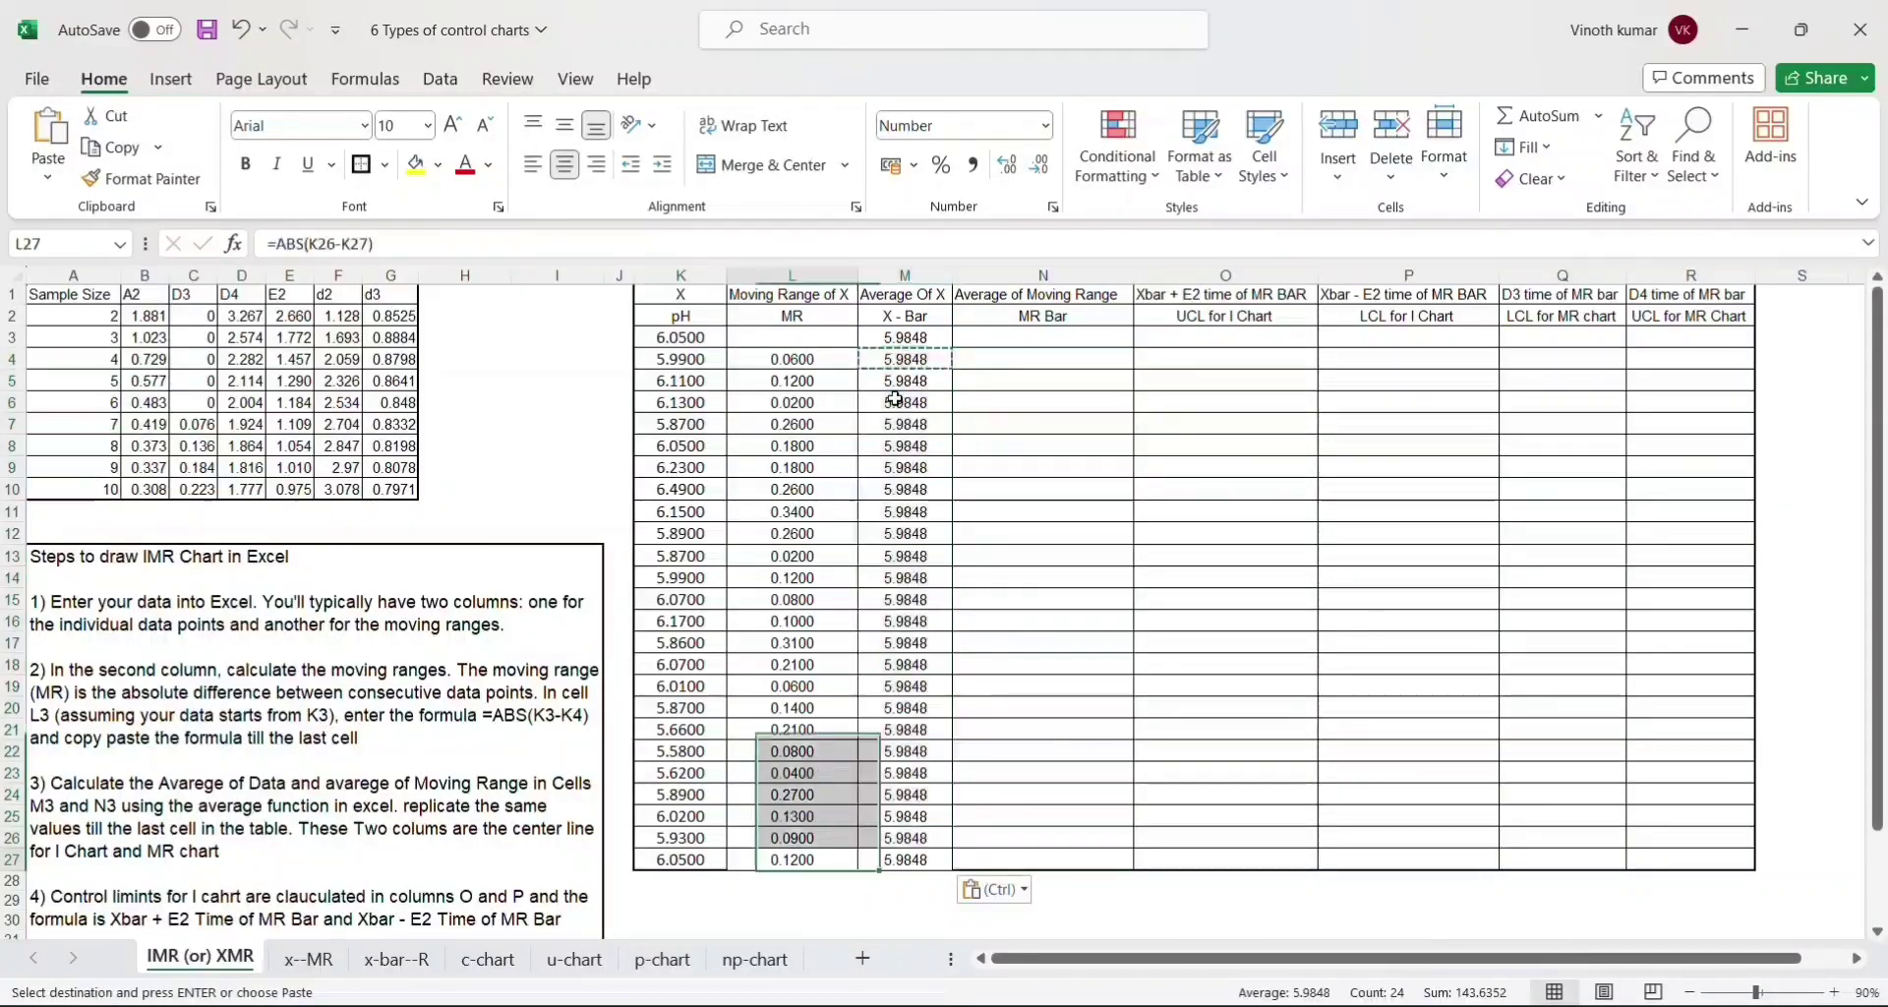
key("Left")
key("Right")
key("Right")
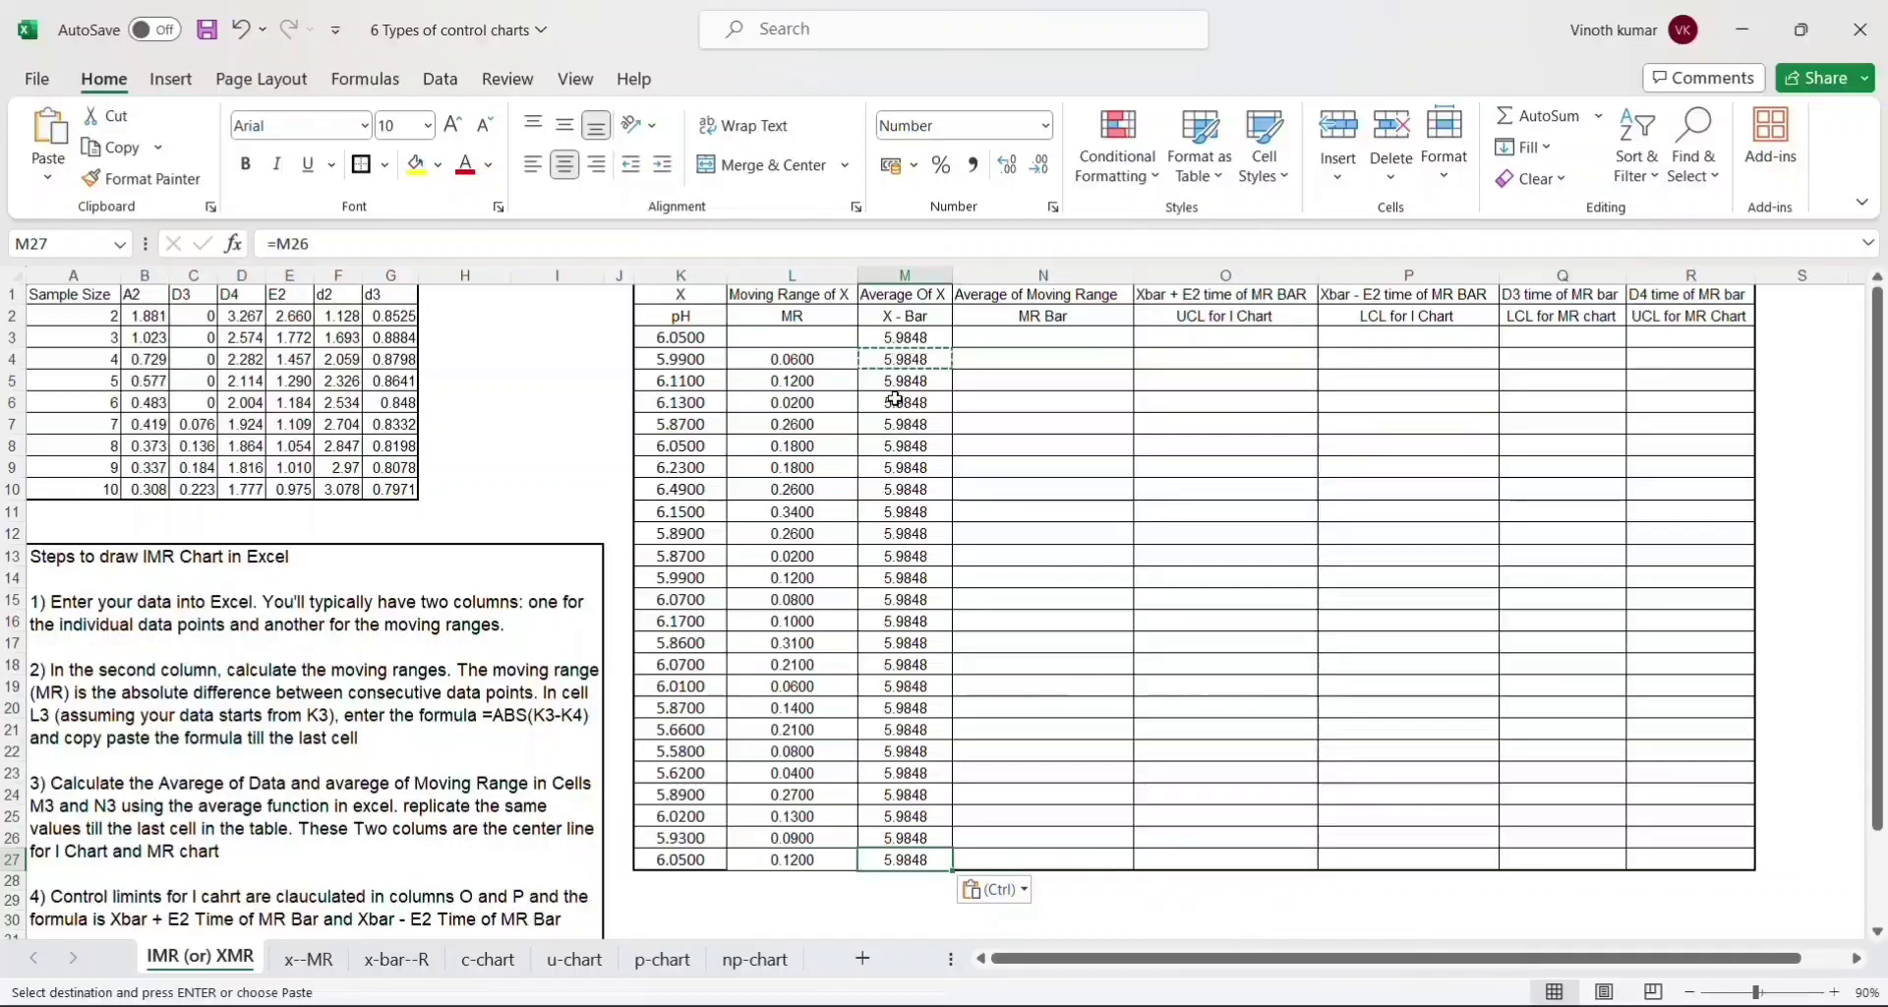
key("Right")
key("Up")
key("Left")
key("Left")
key("Left")
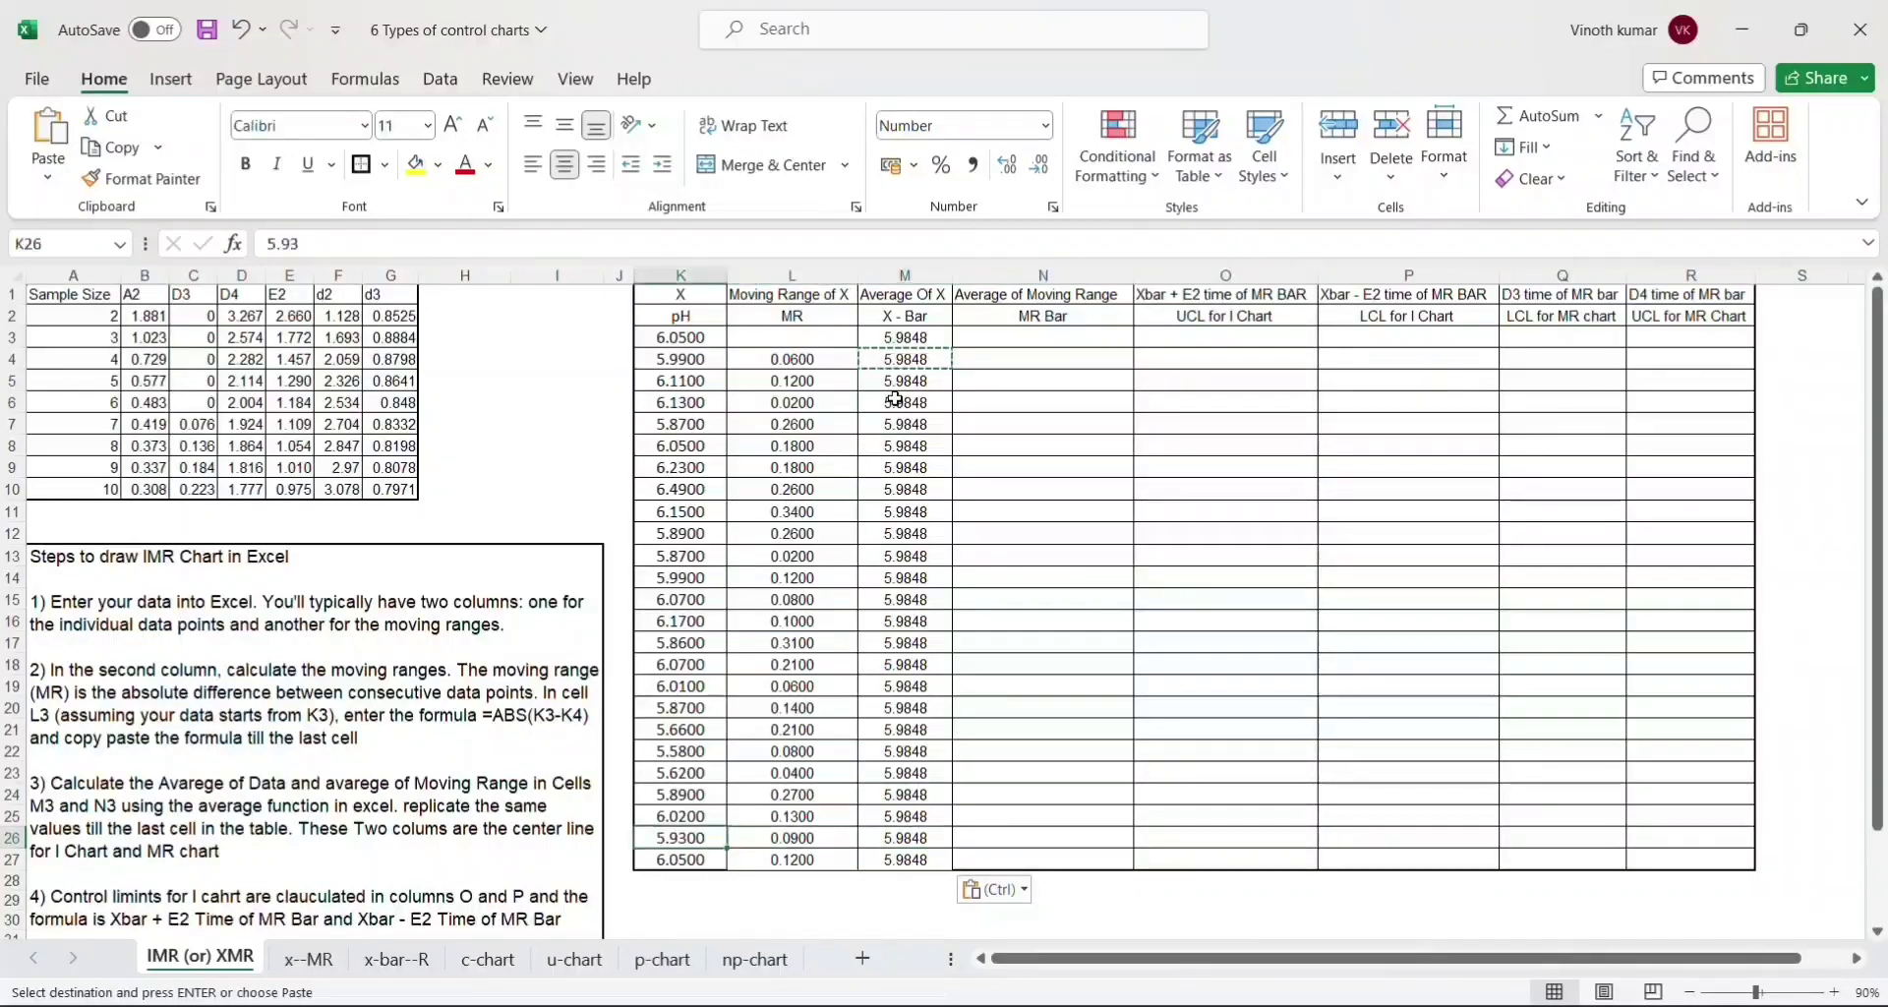
key("Right")
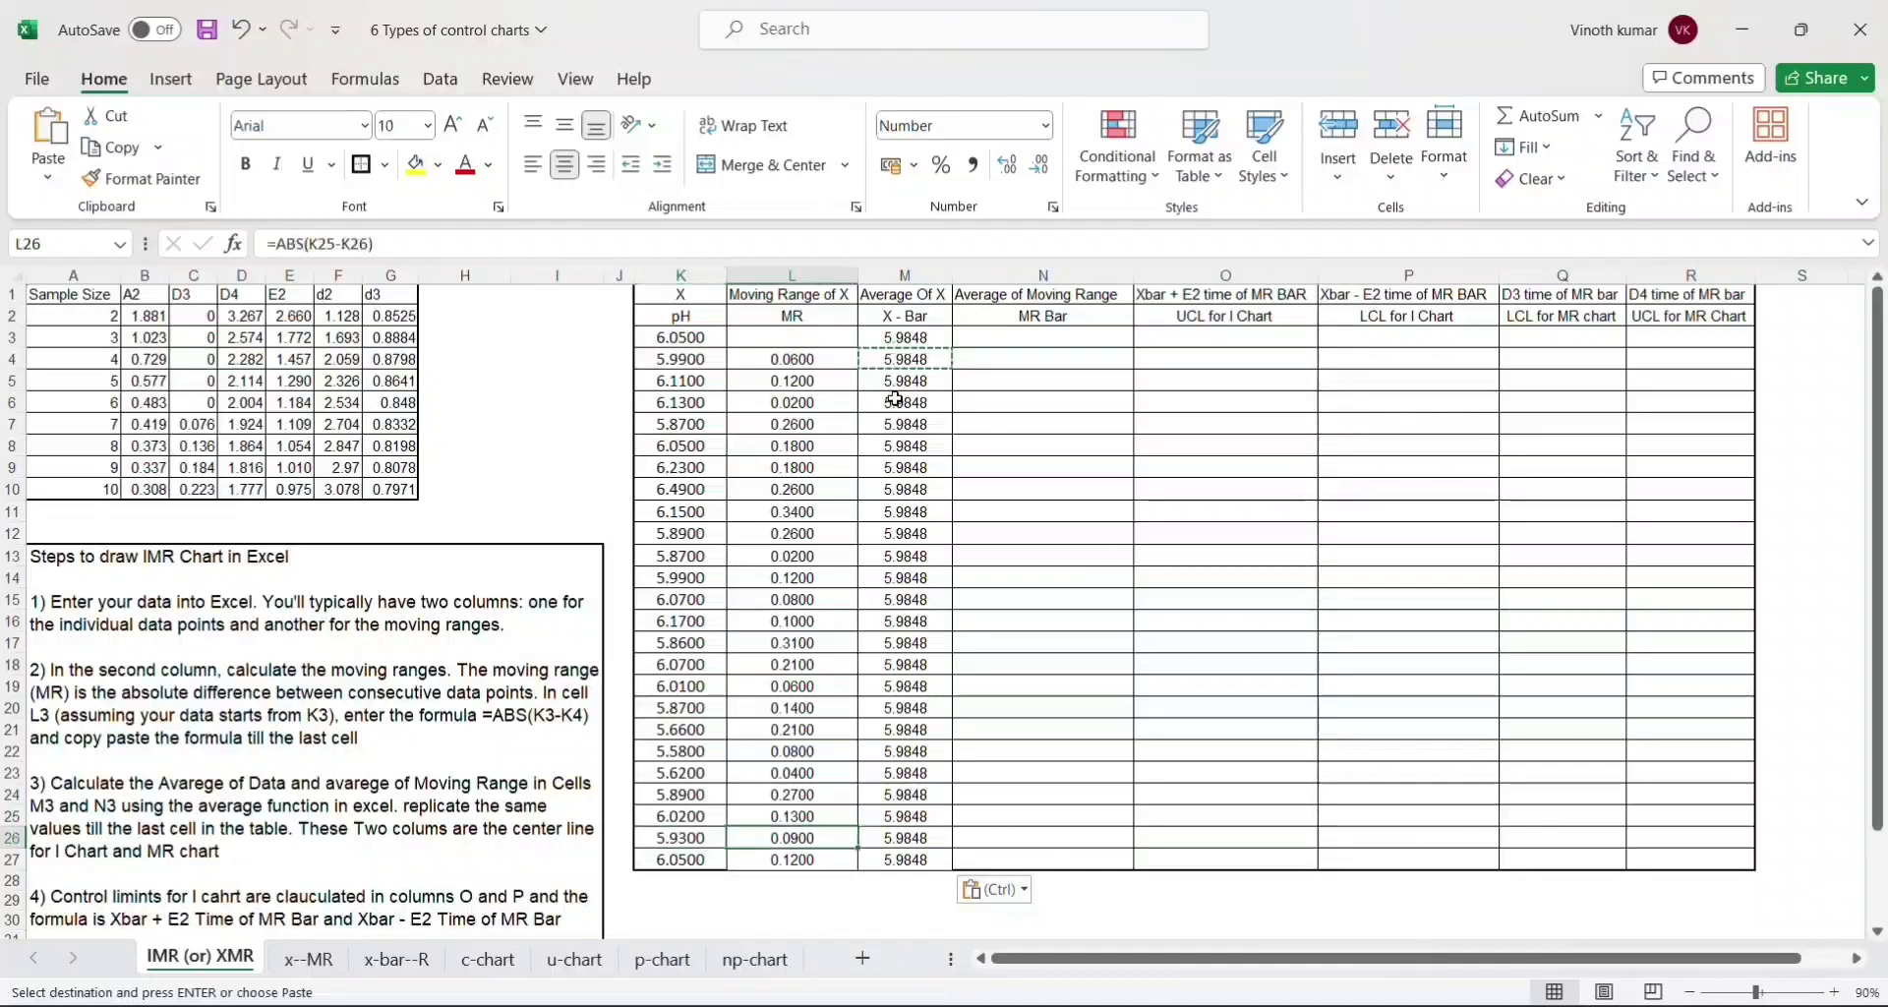
- Calculate MR Bar in N3 with the formula =SUM(L3:L27)/COUNT(L3:L27)
key("Up")
key("Right")
key("Right")
key("Up")
key("Up")
key("Up")
key("Up")
key("Up")
key("Up")
key("Up")
key("Up")
key("Up")
key("Up")
key("Up")
key("Up")
key("Up")
key("Up")
key("Up")
key("Up")
key("Up")
key("Up")
key("Up")
key("Up")
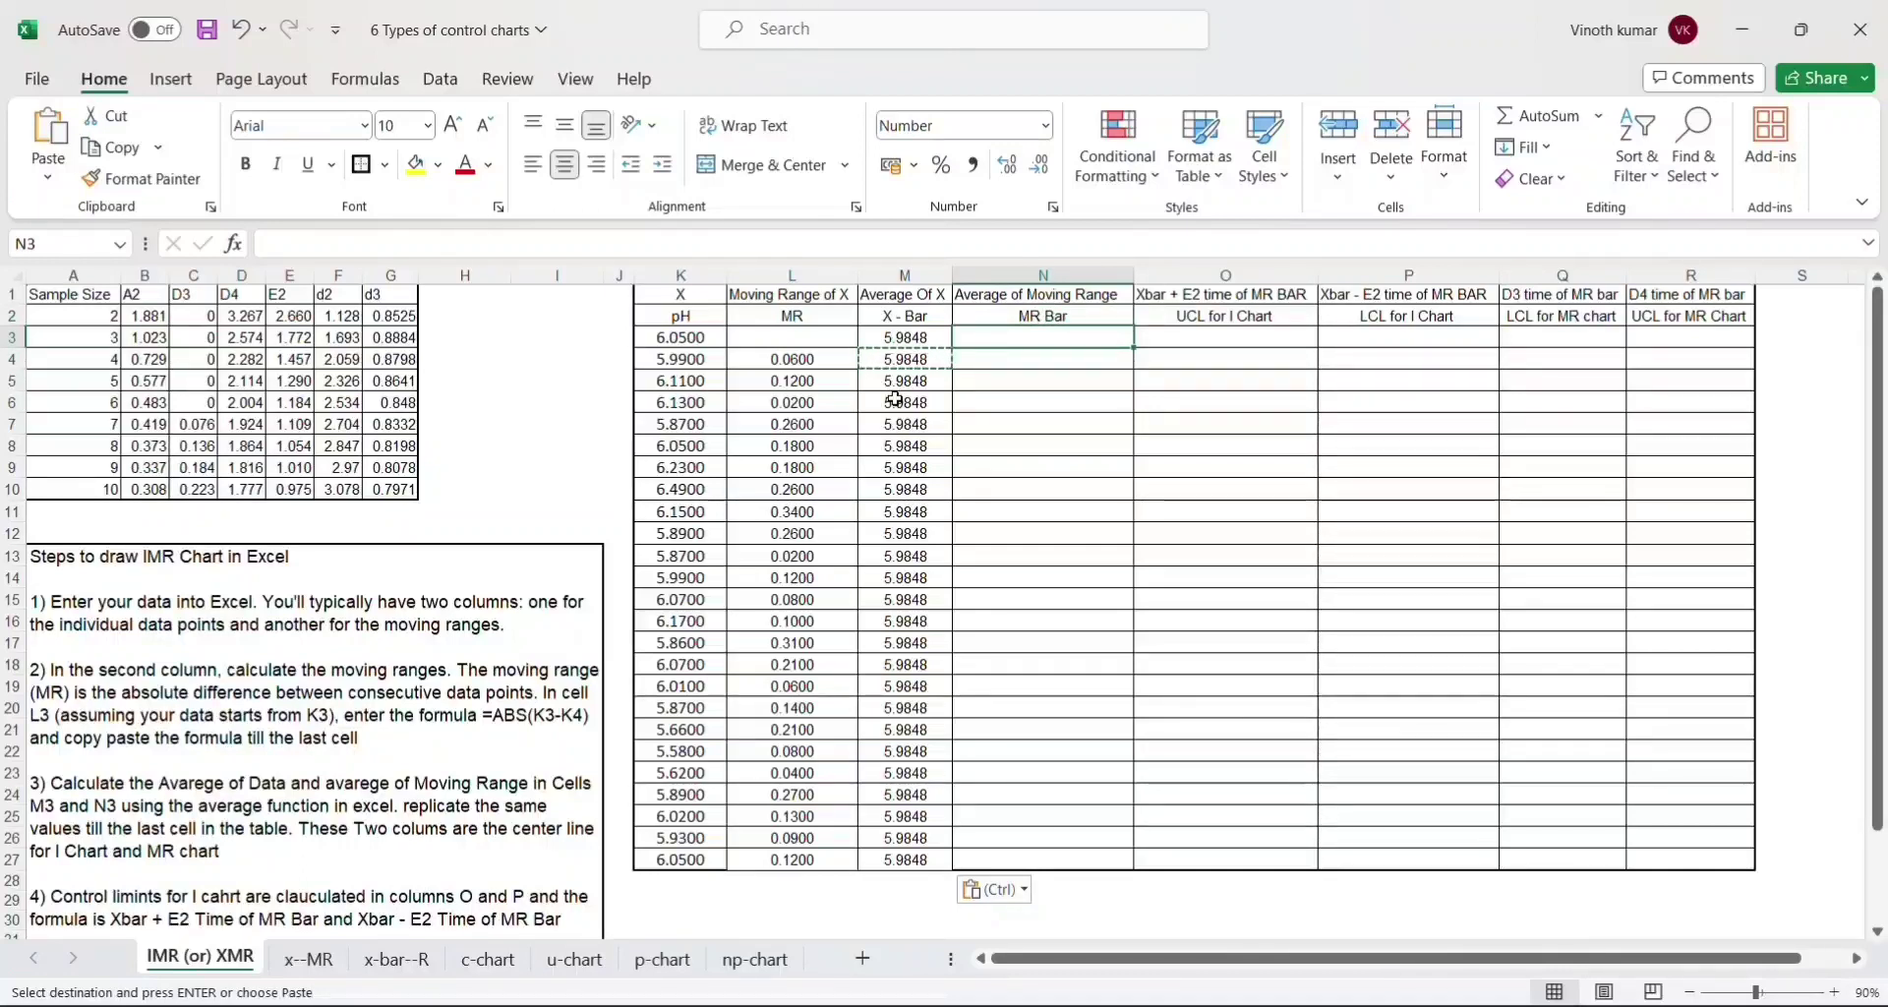
type("=")
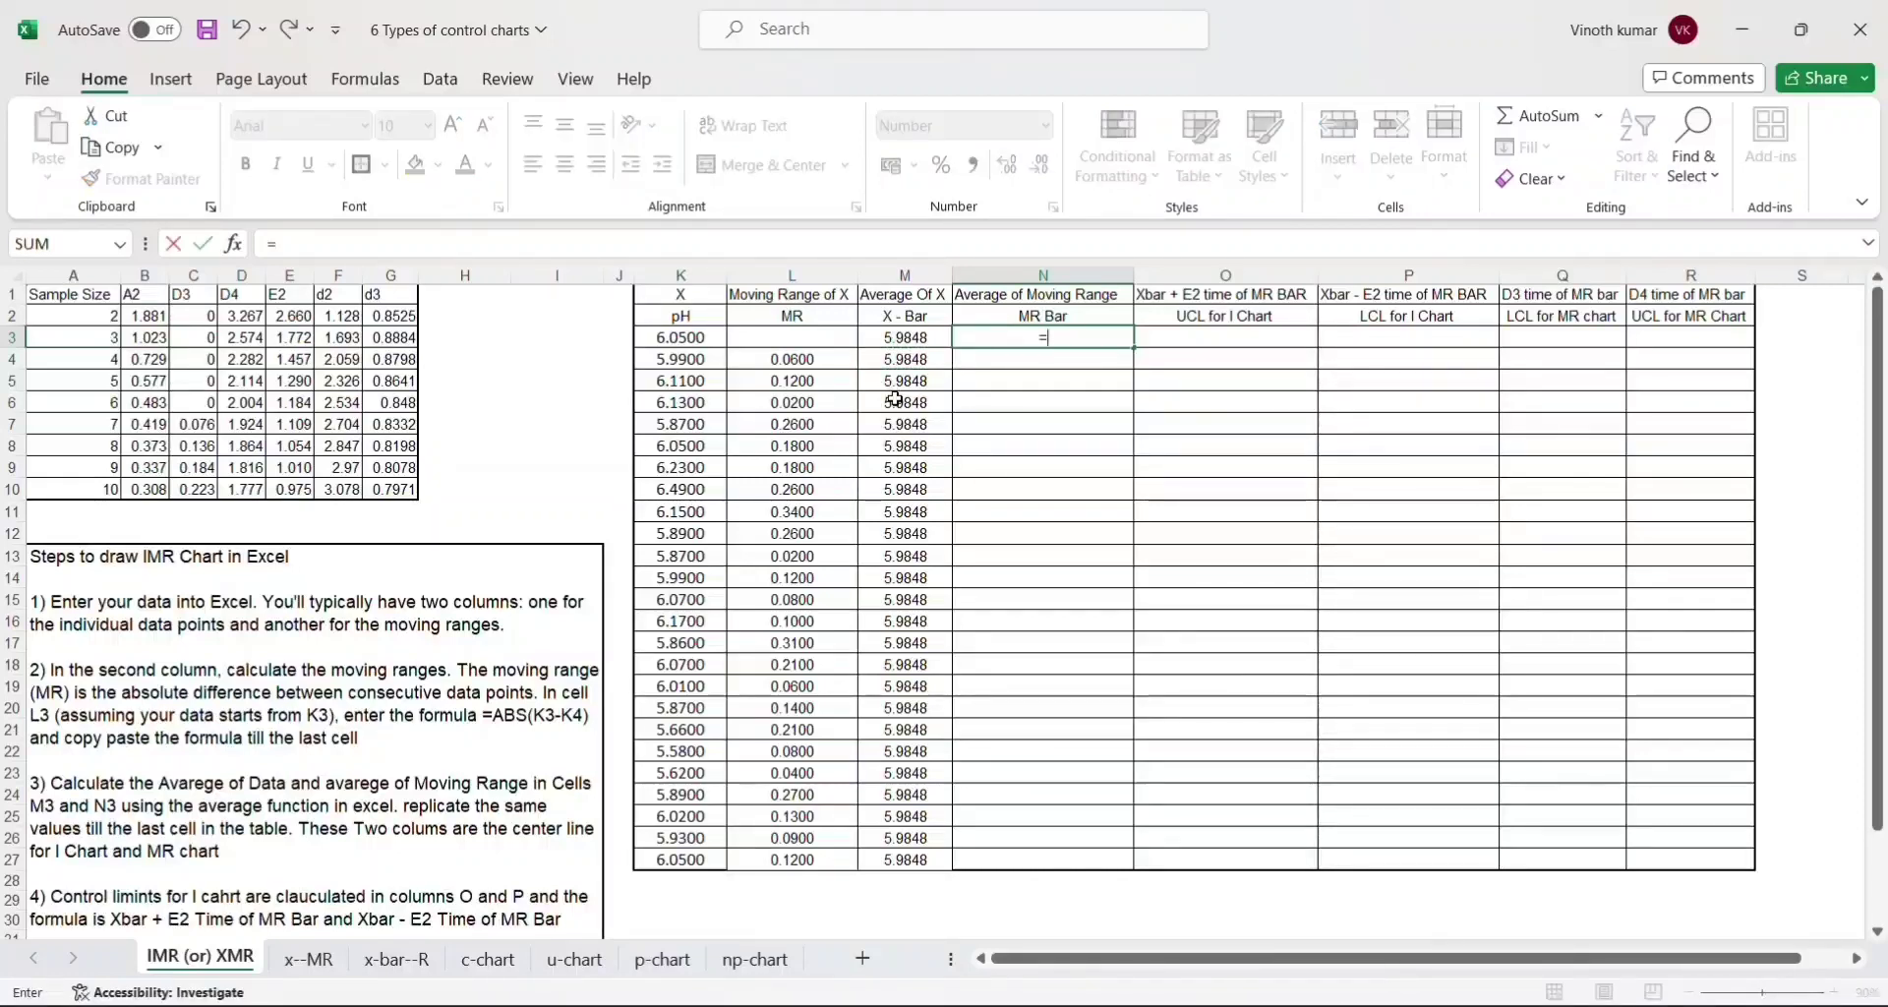
type("sum(")
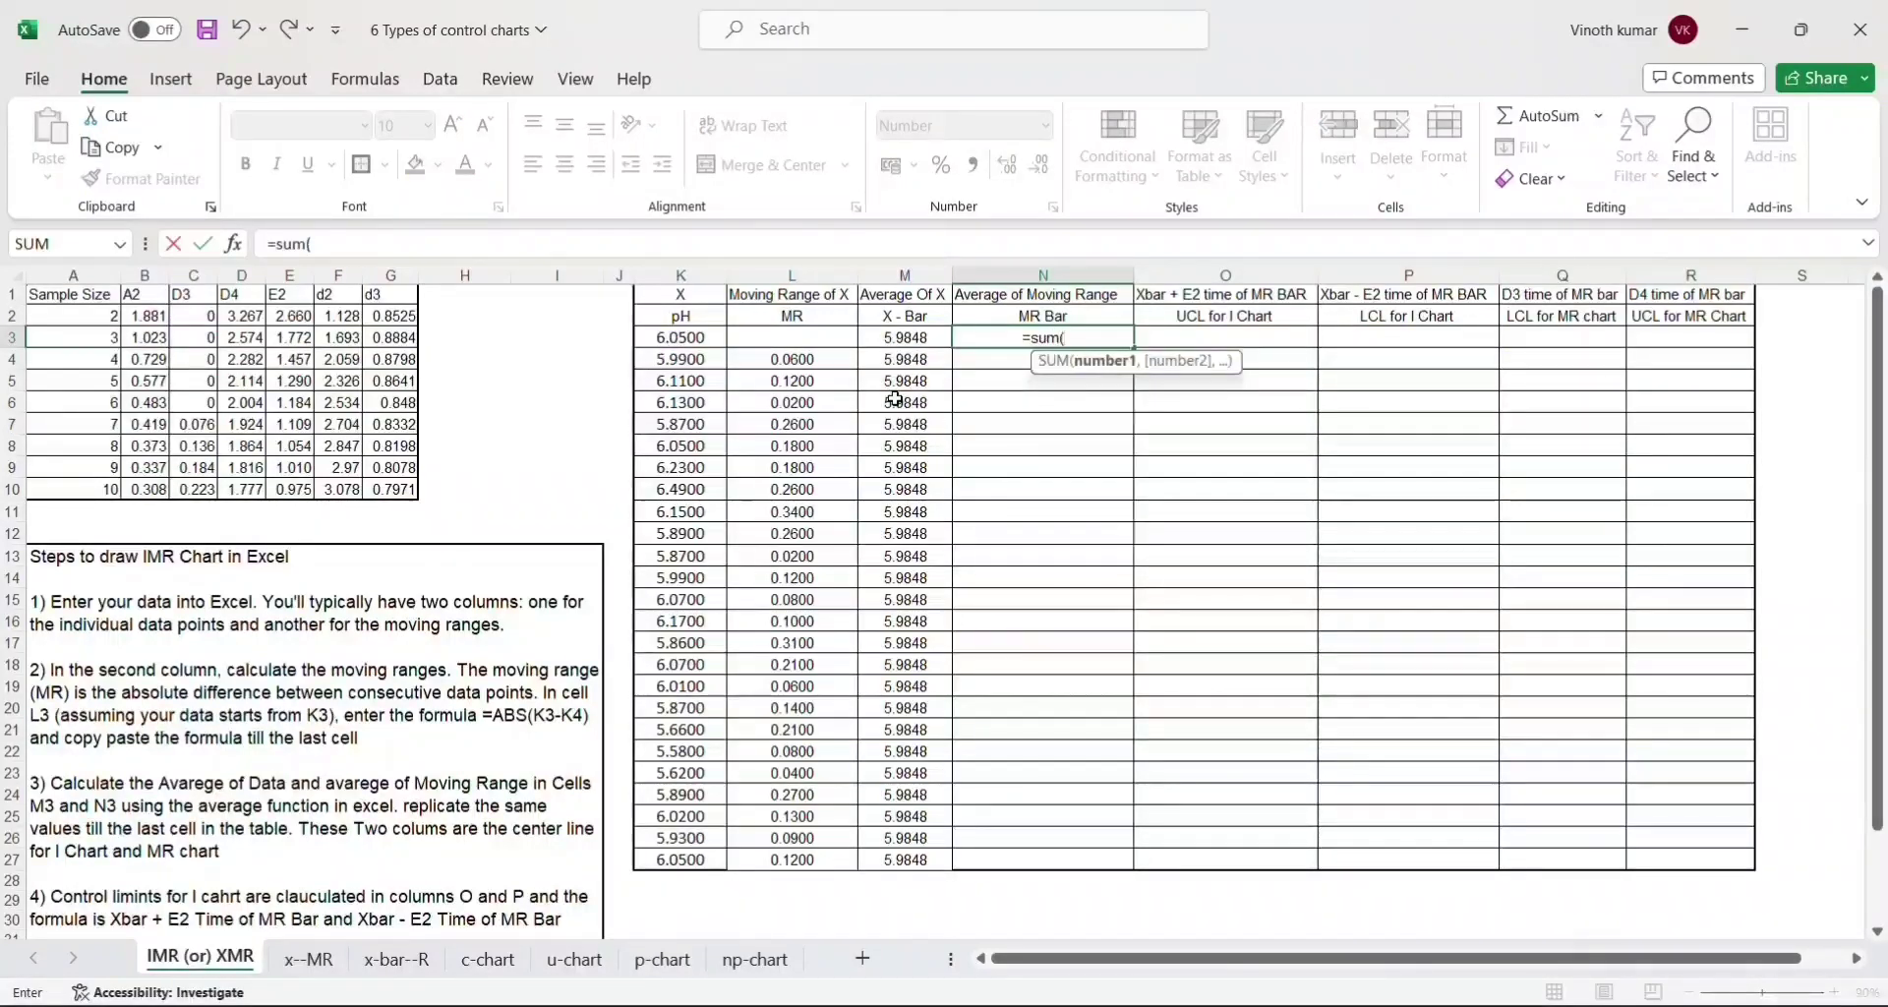
key("Left")
key("Left")
key("shift+Down")
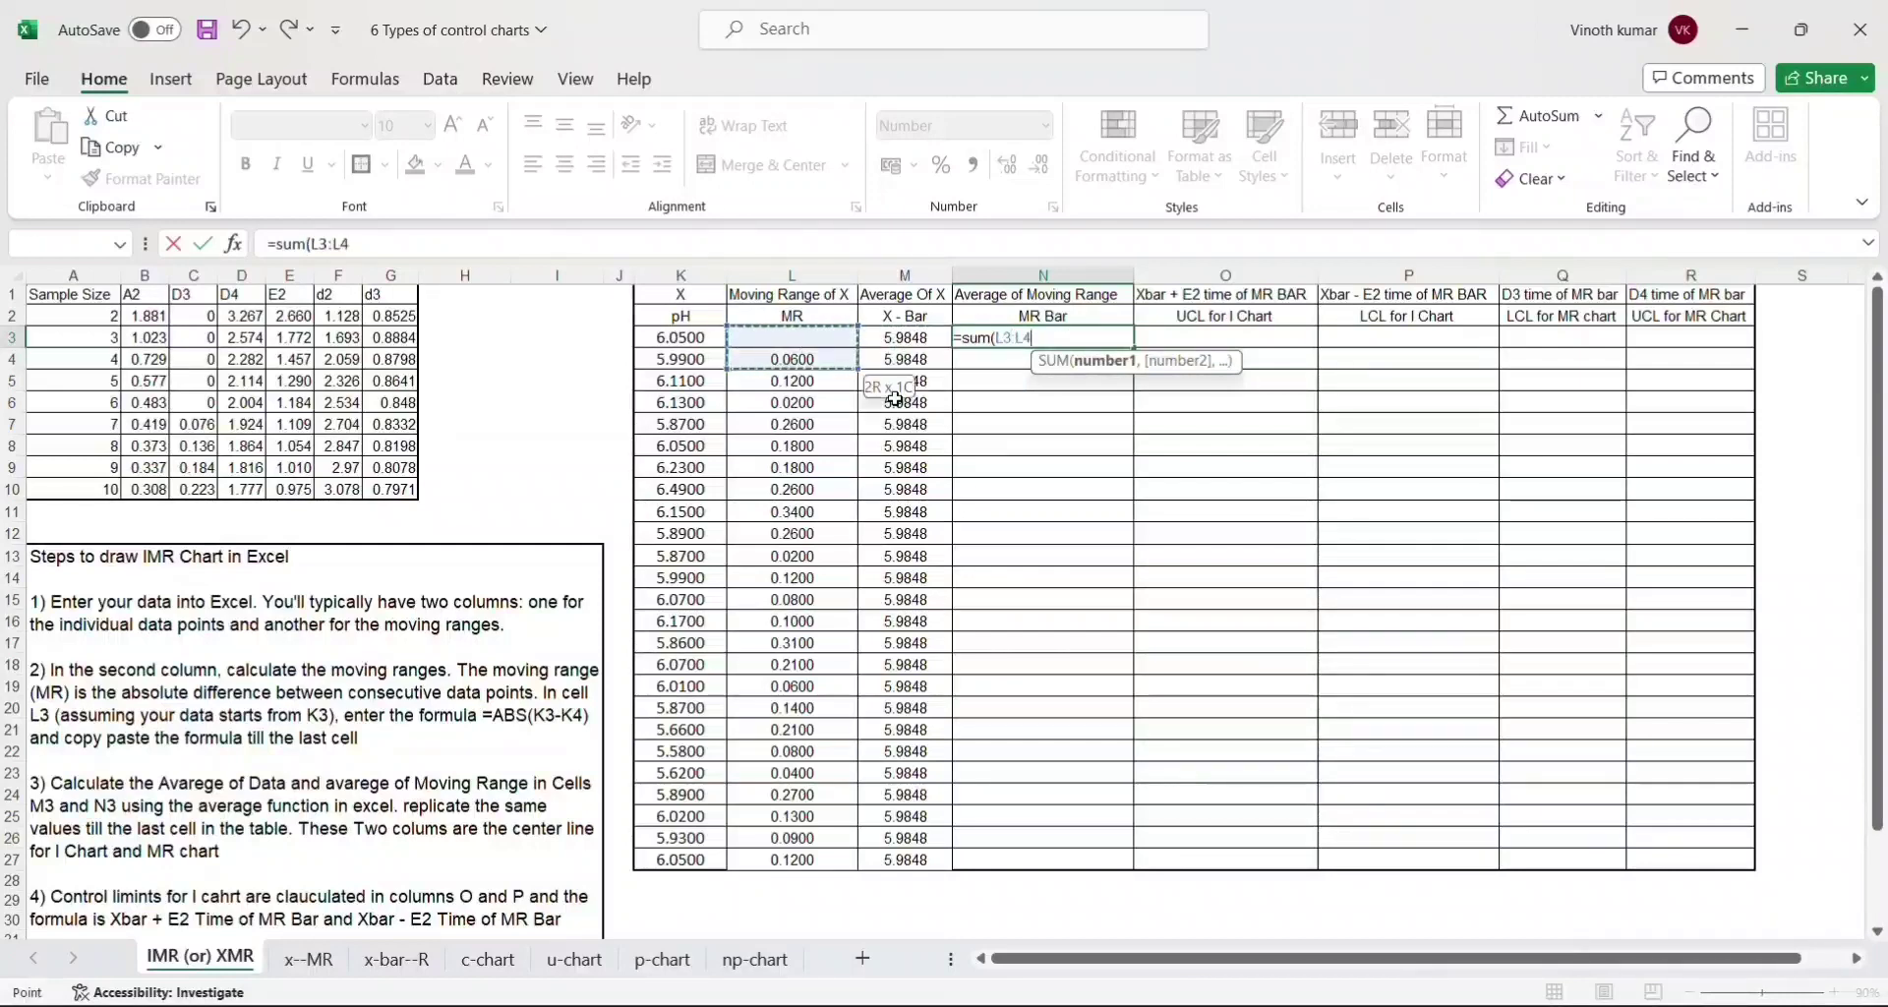
key("ctrl+shift+Down")
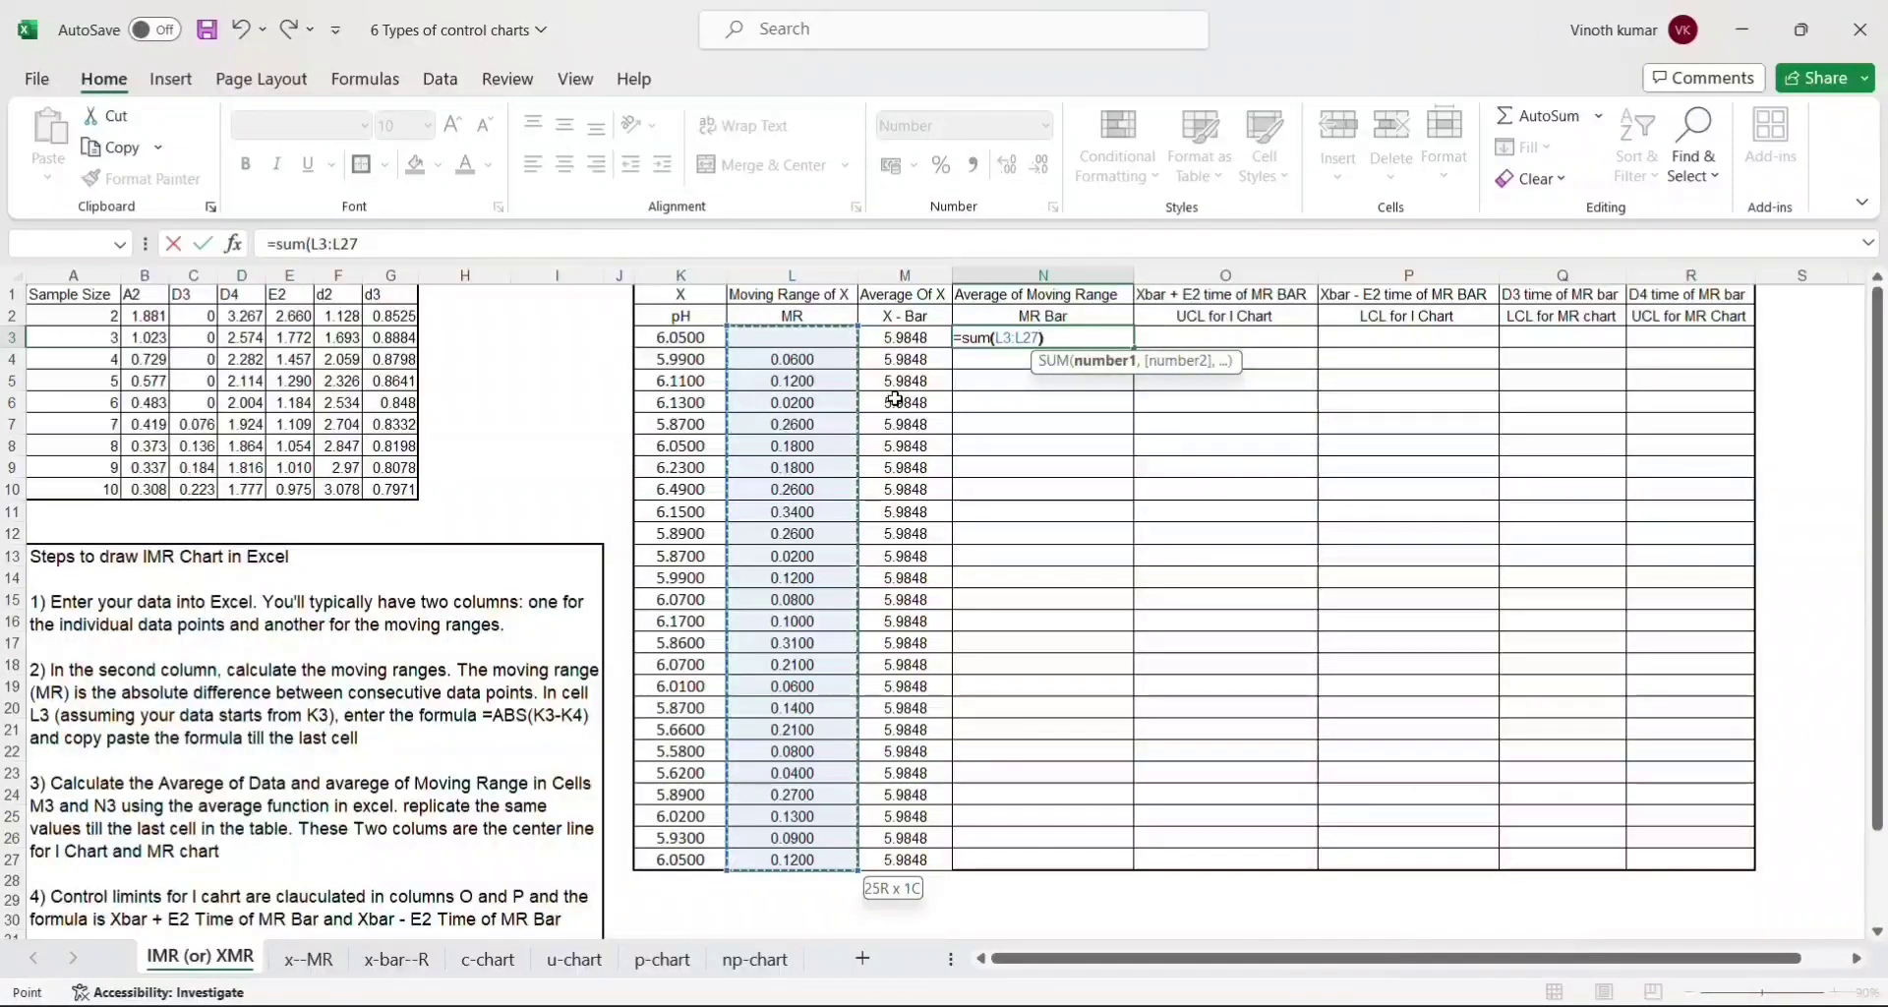
type(")/coy")
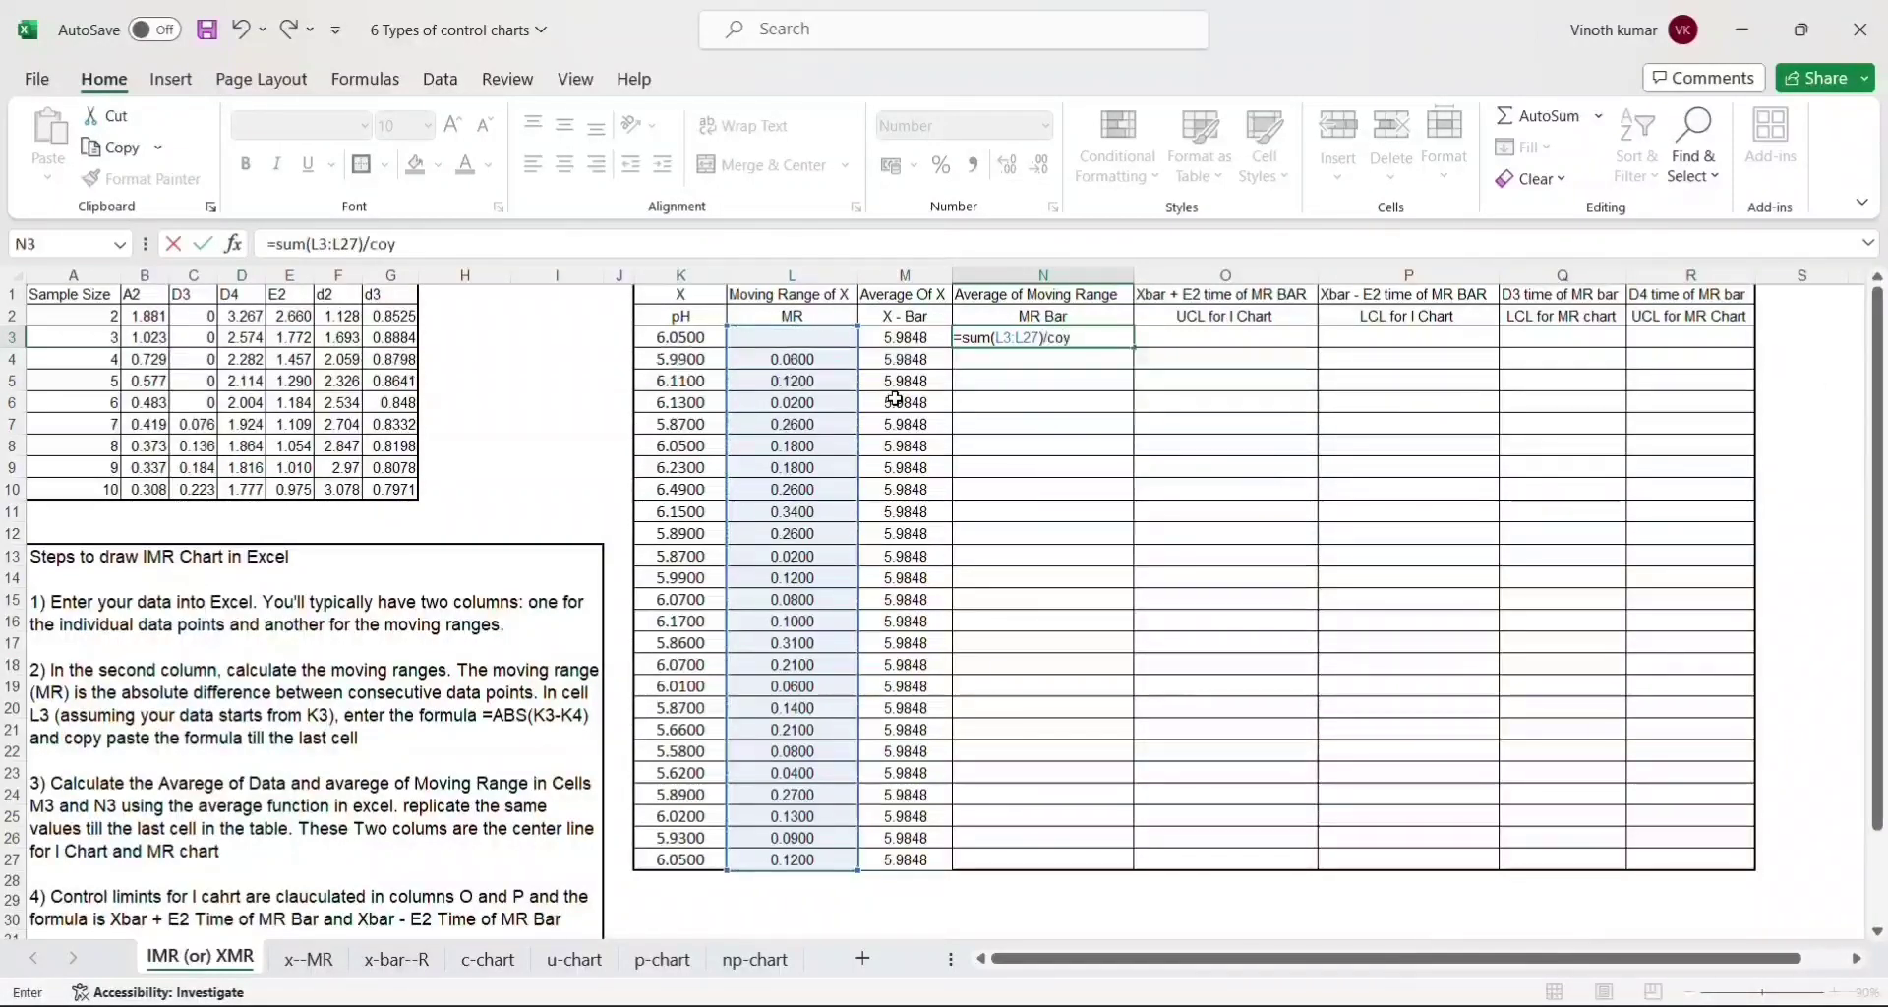
key("BackSpace")
type("un")
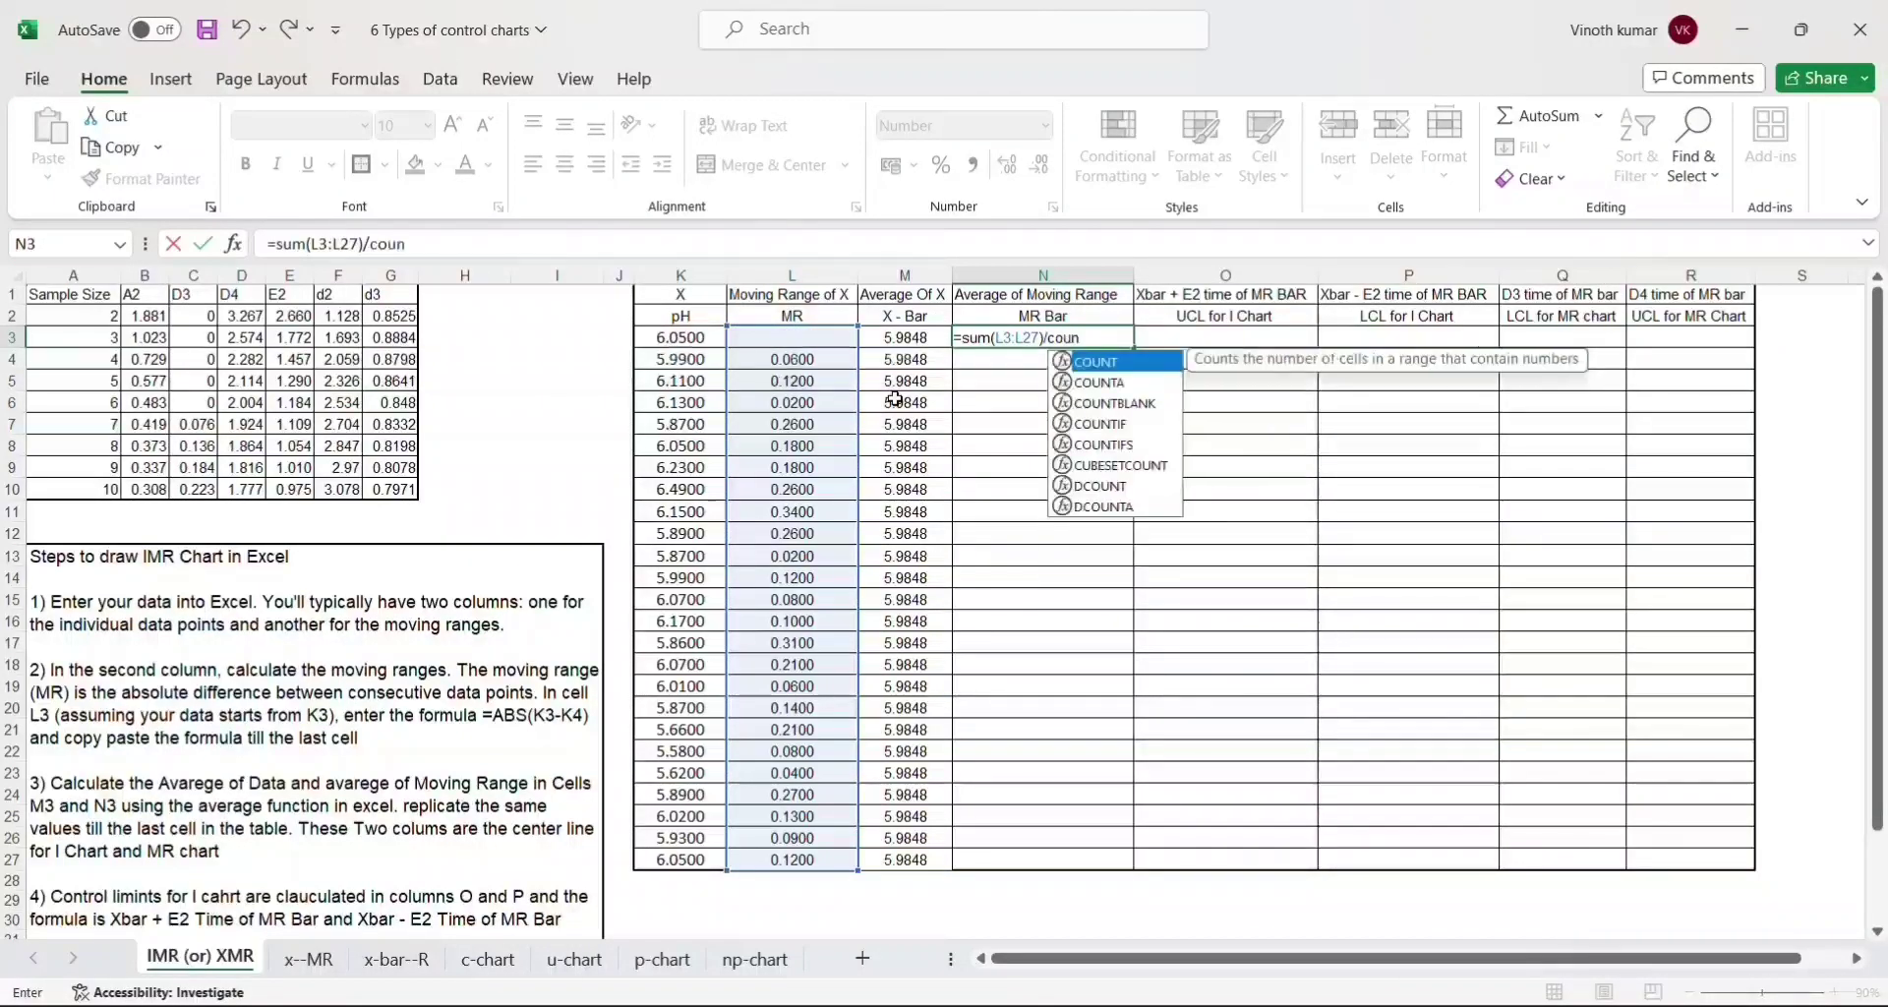
type("t(")
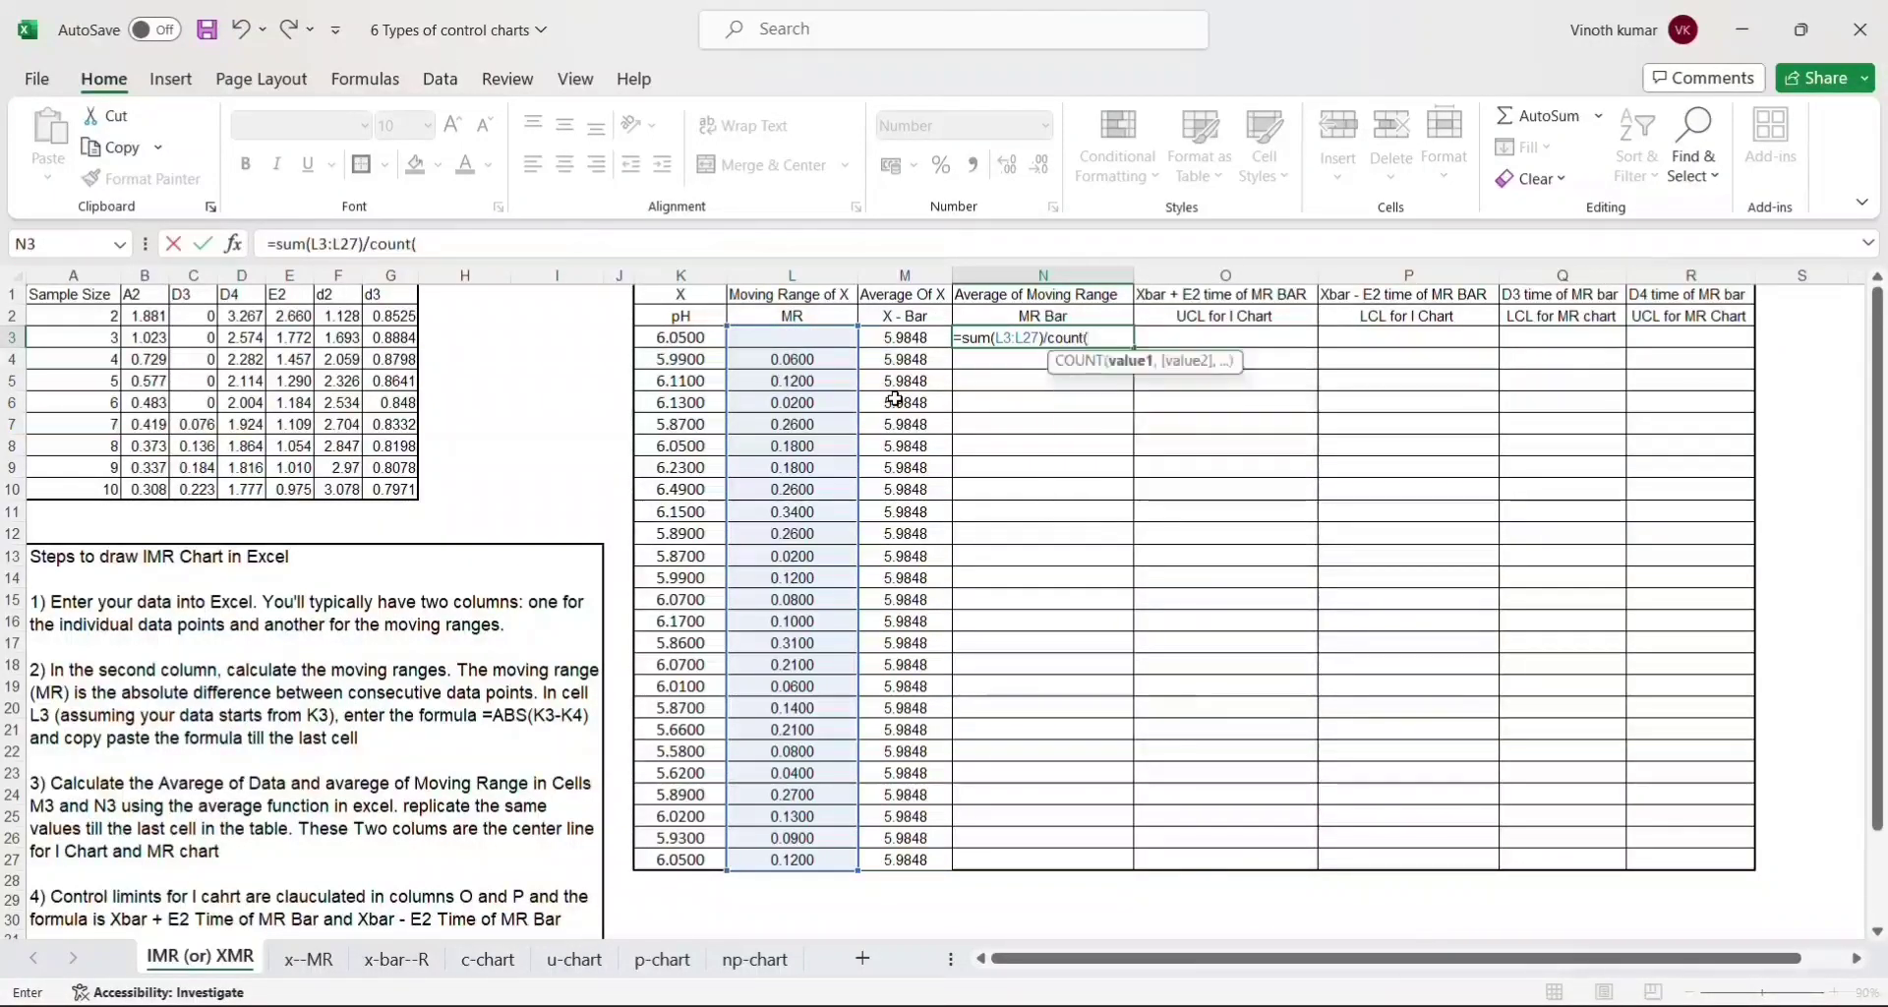
left_click_drag(792, 338, 792, 860)
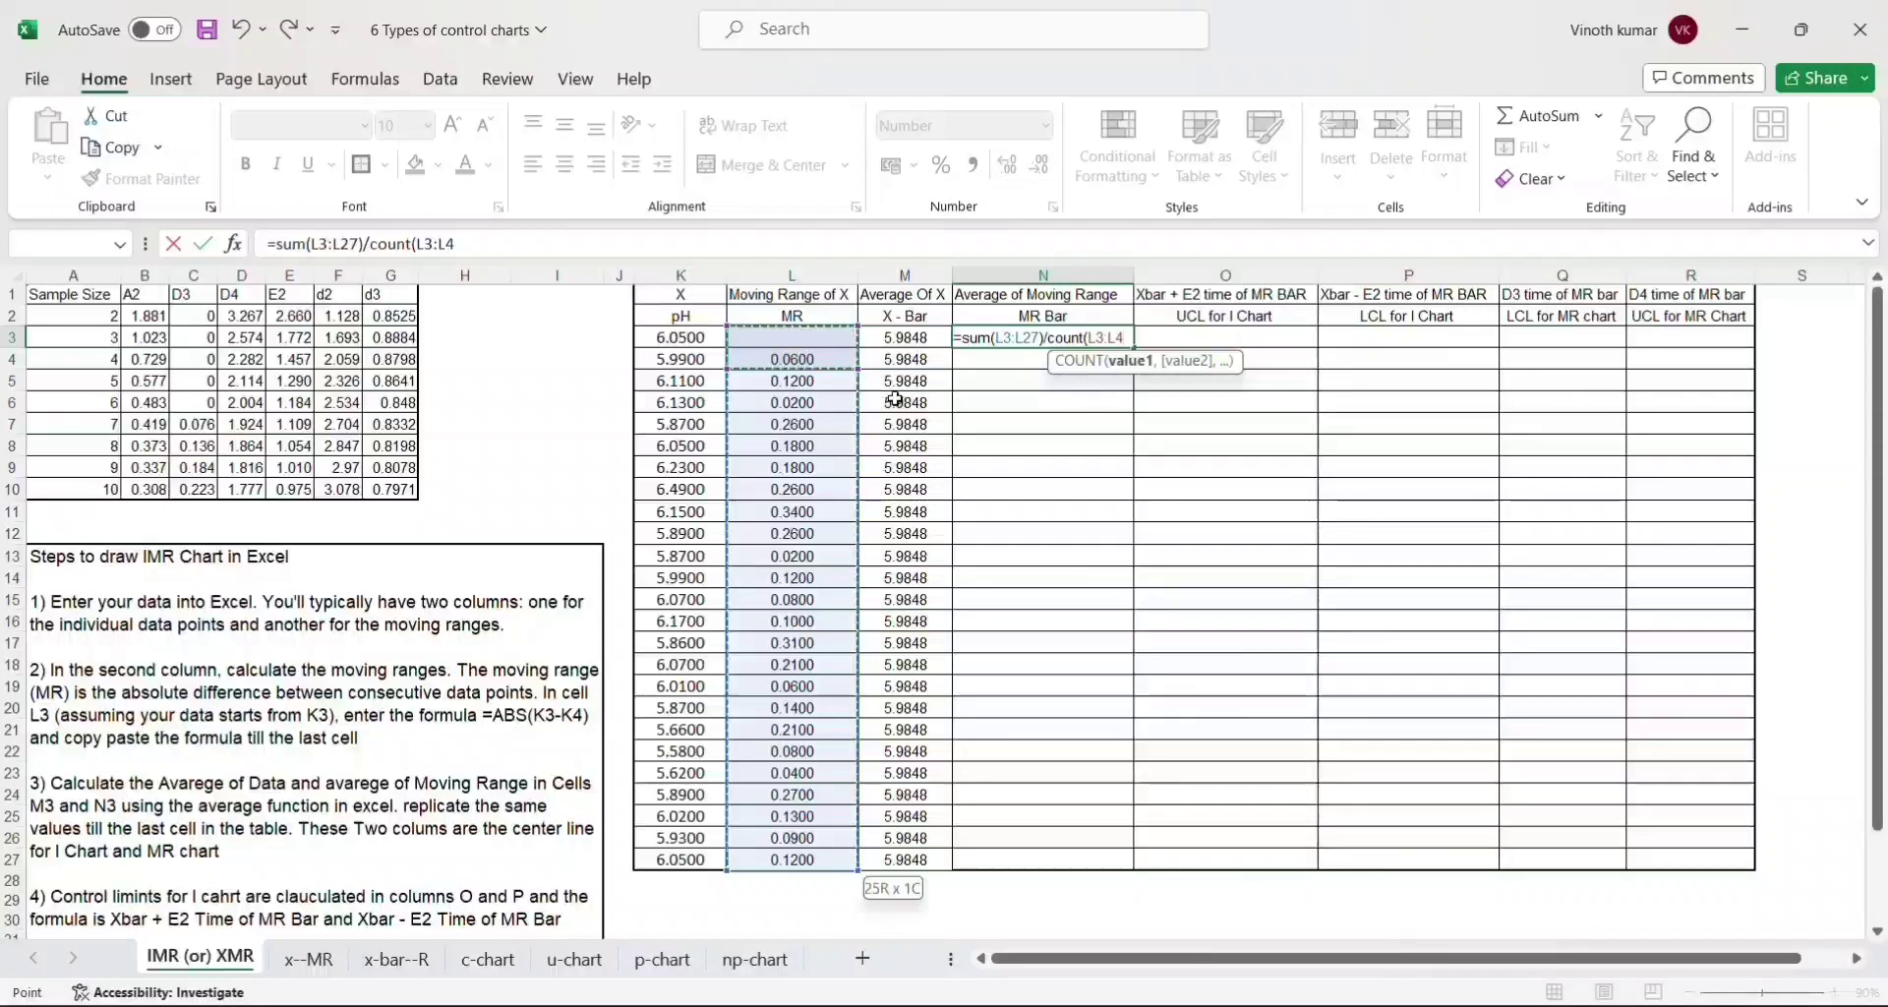
type(")")
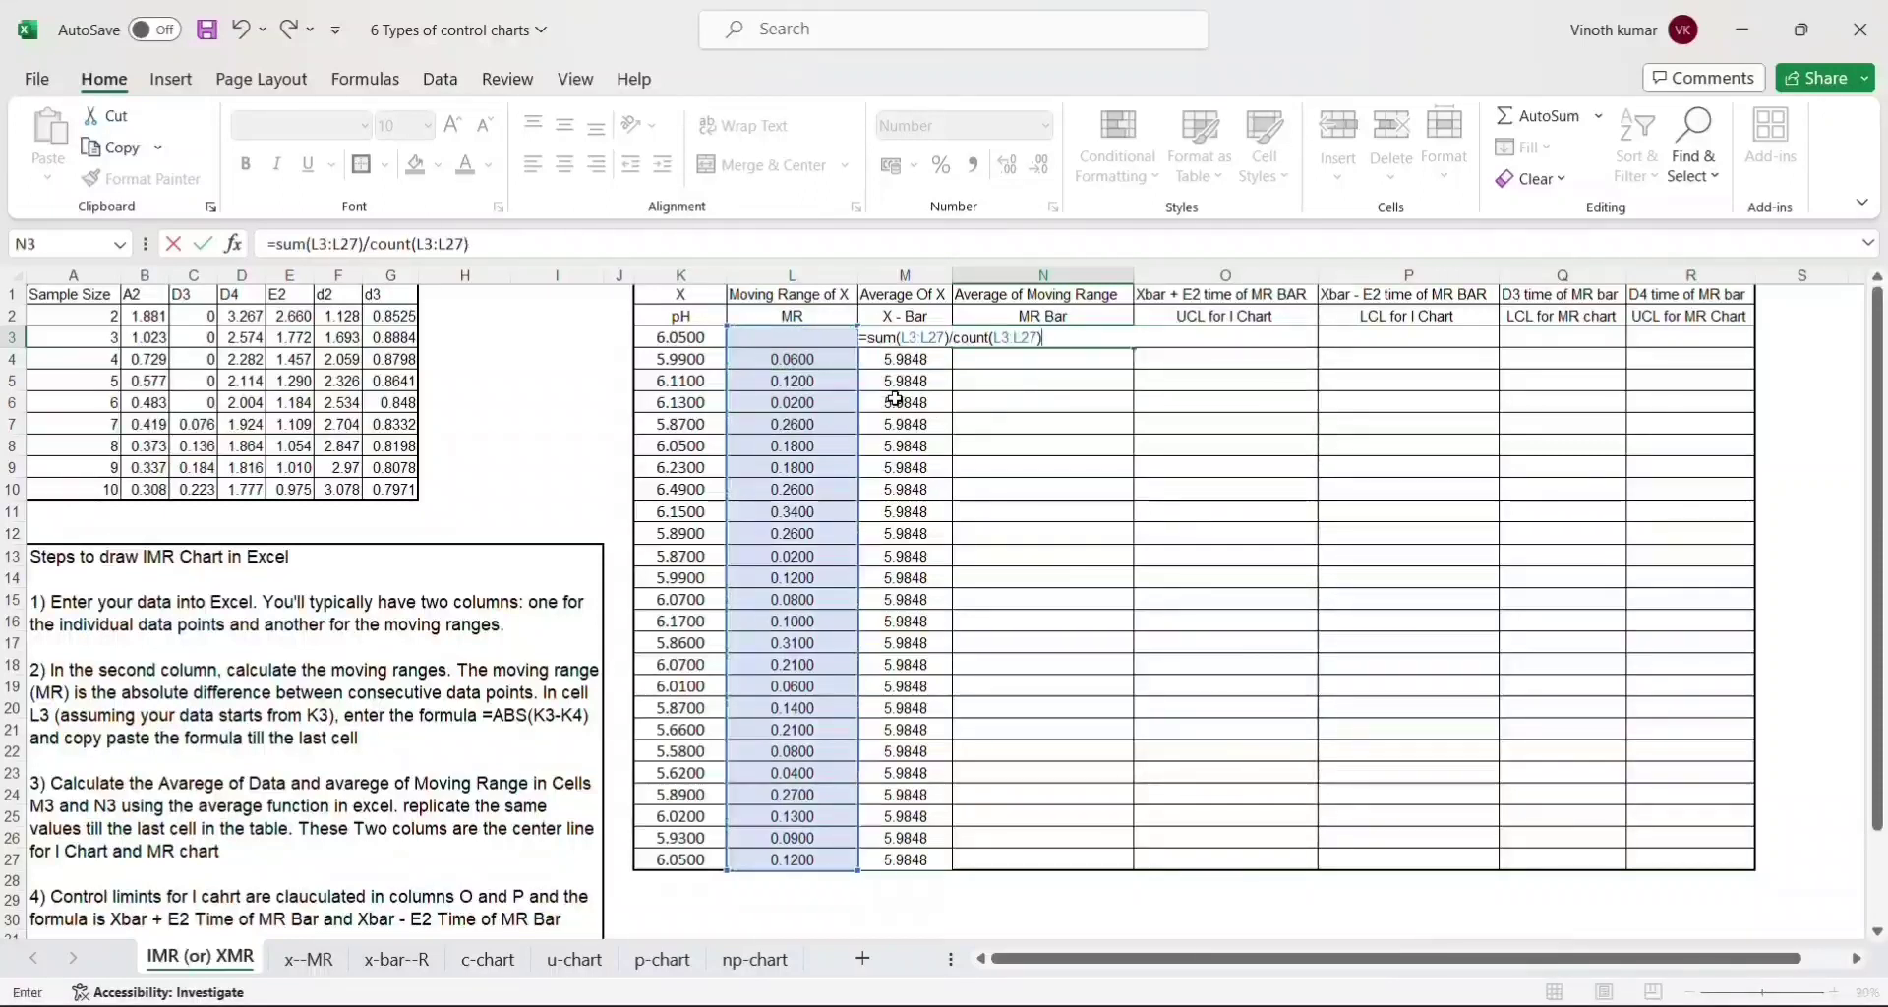
key("ctrl+Return")
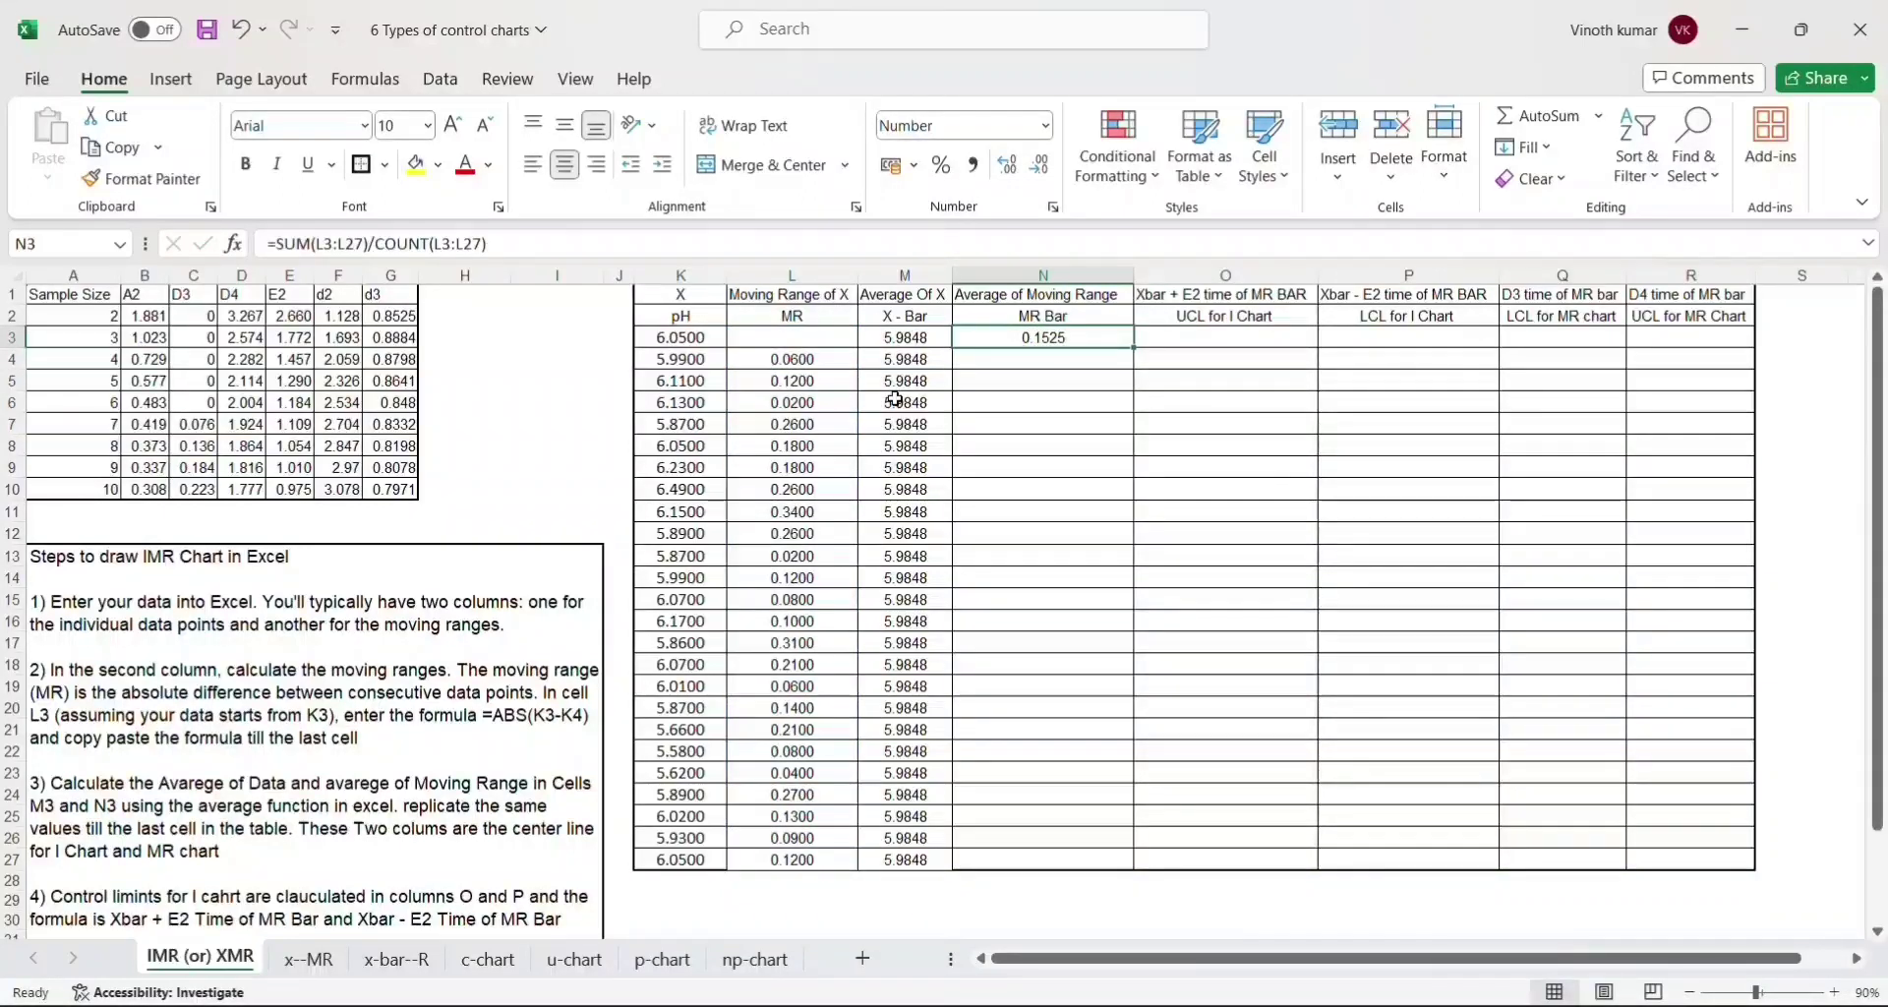
- Repeat the MR Bar value in N4 with the formula =N3
key("Down")
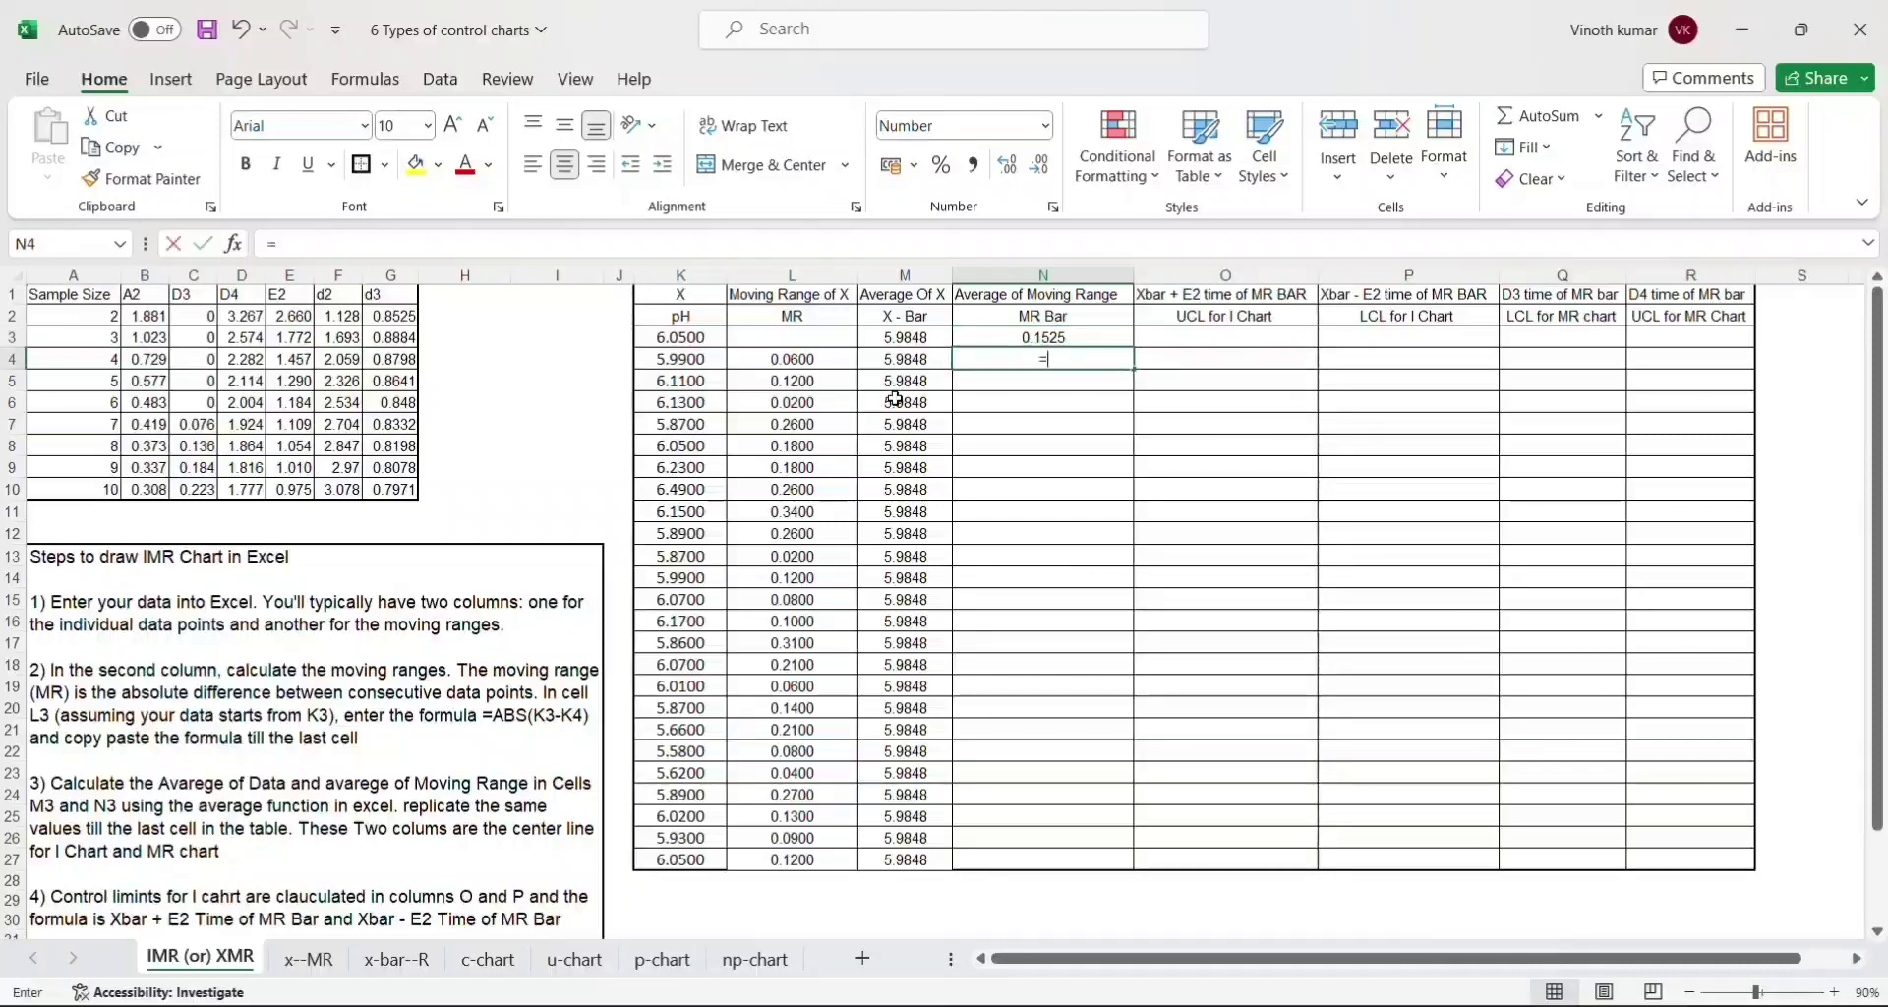
type("=")
key("Up")
key("Return")
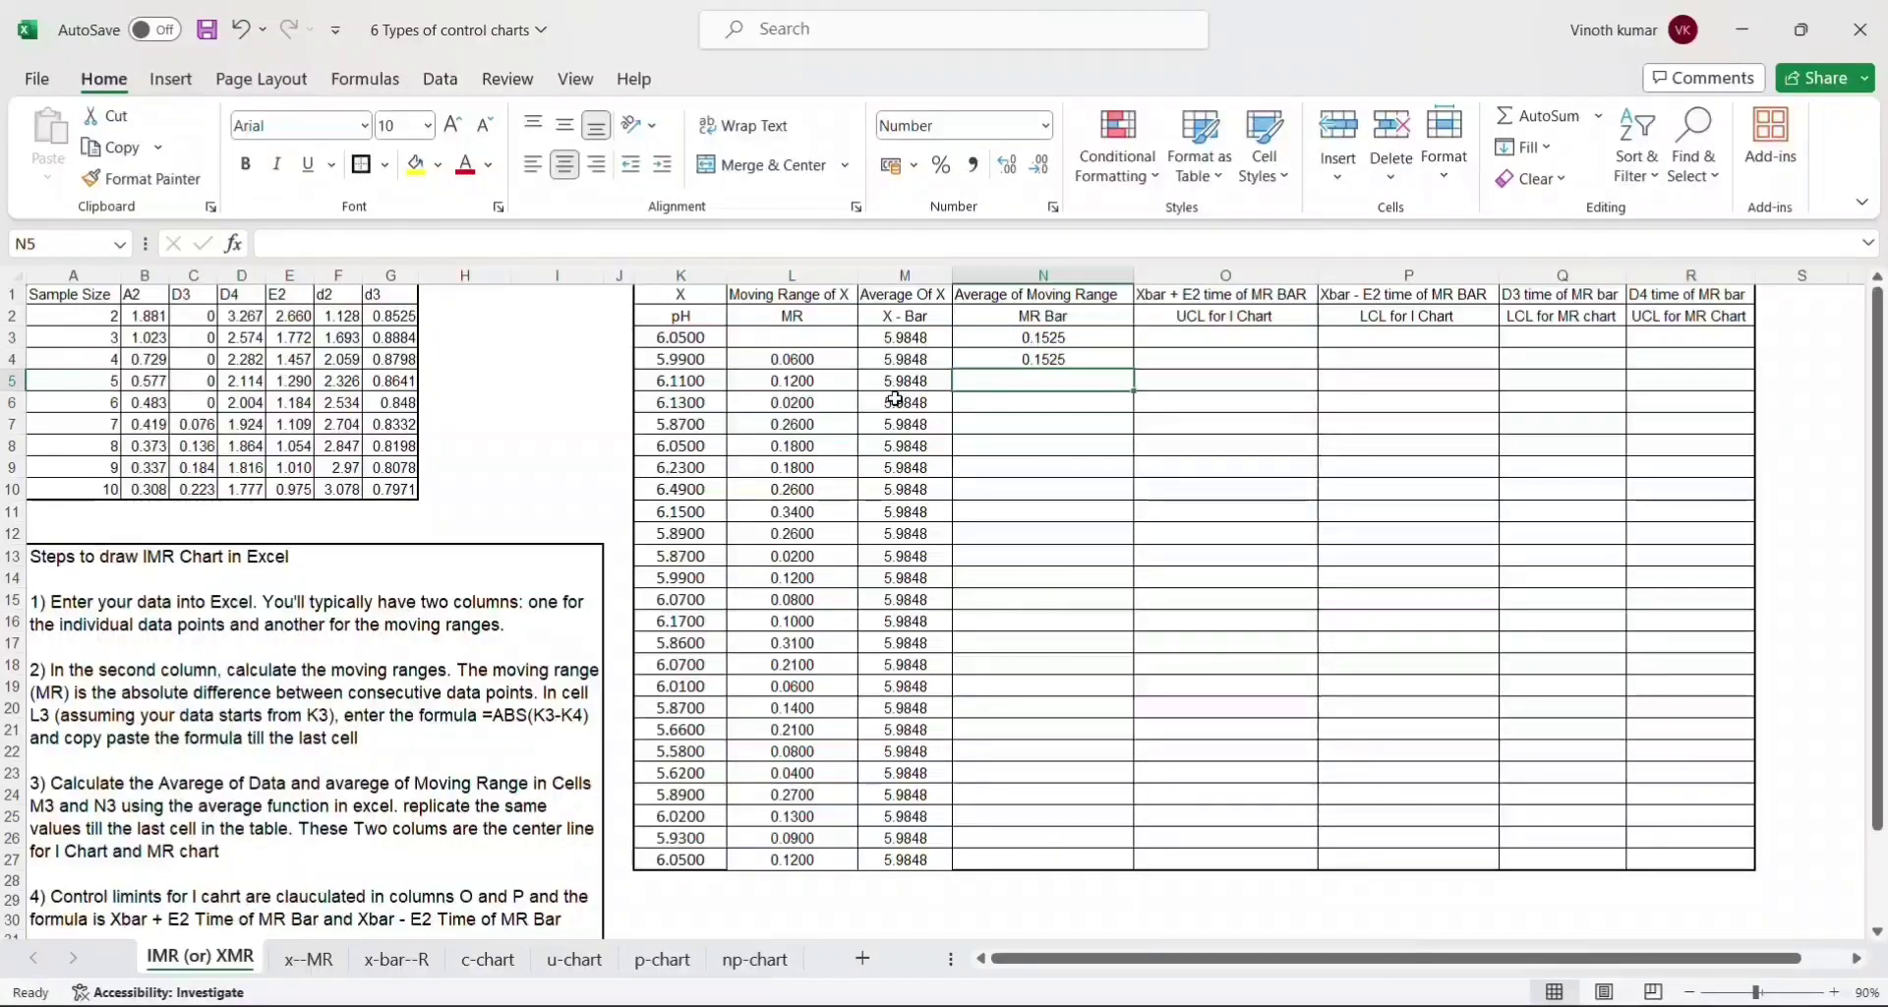
- Copy the MR Bar reference formula from N4 down the column through N27
key("Up")
key("ctrl+c")
key("Left")
key("ctrl+Down")
key("Right")
key("ctrl+shift+Up")
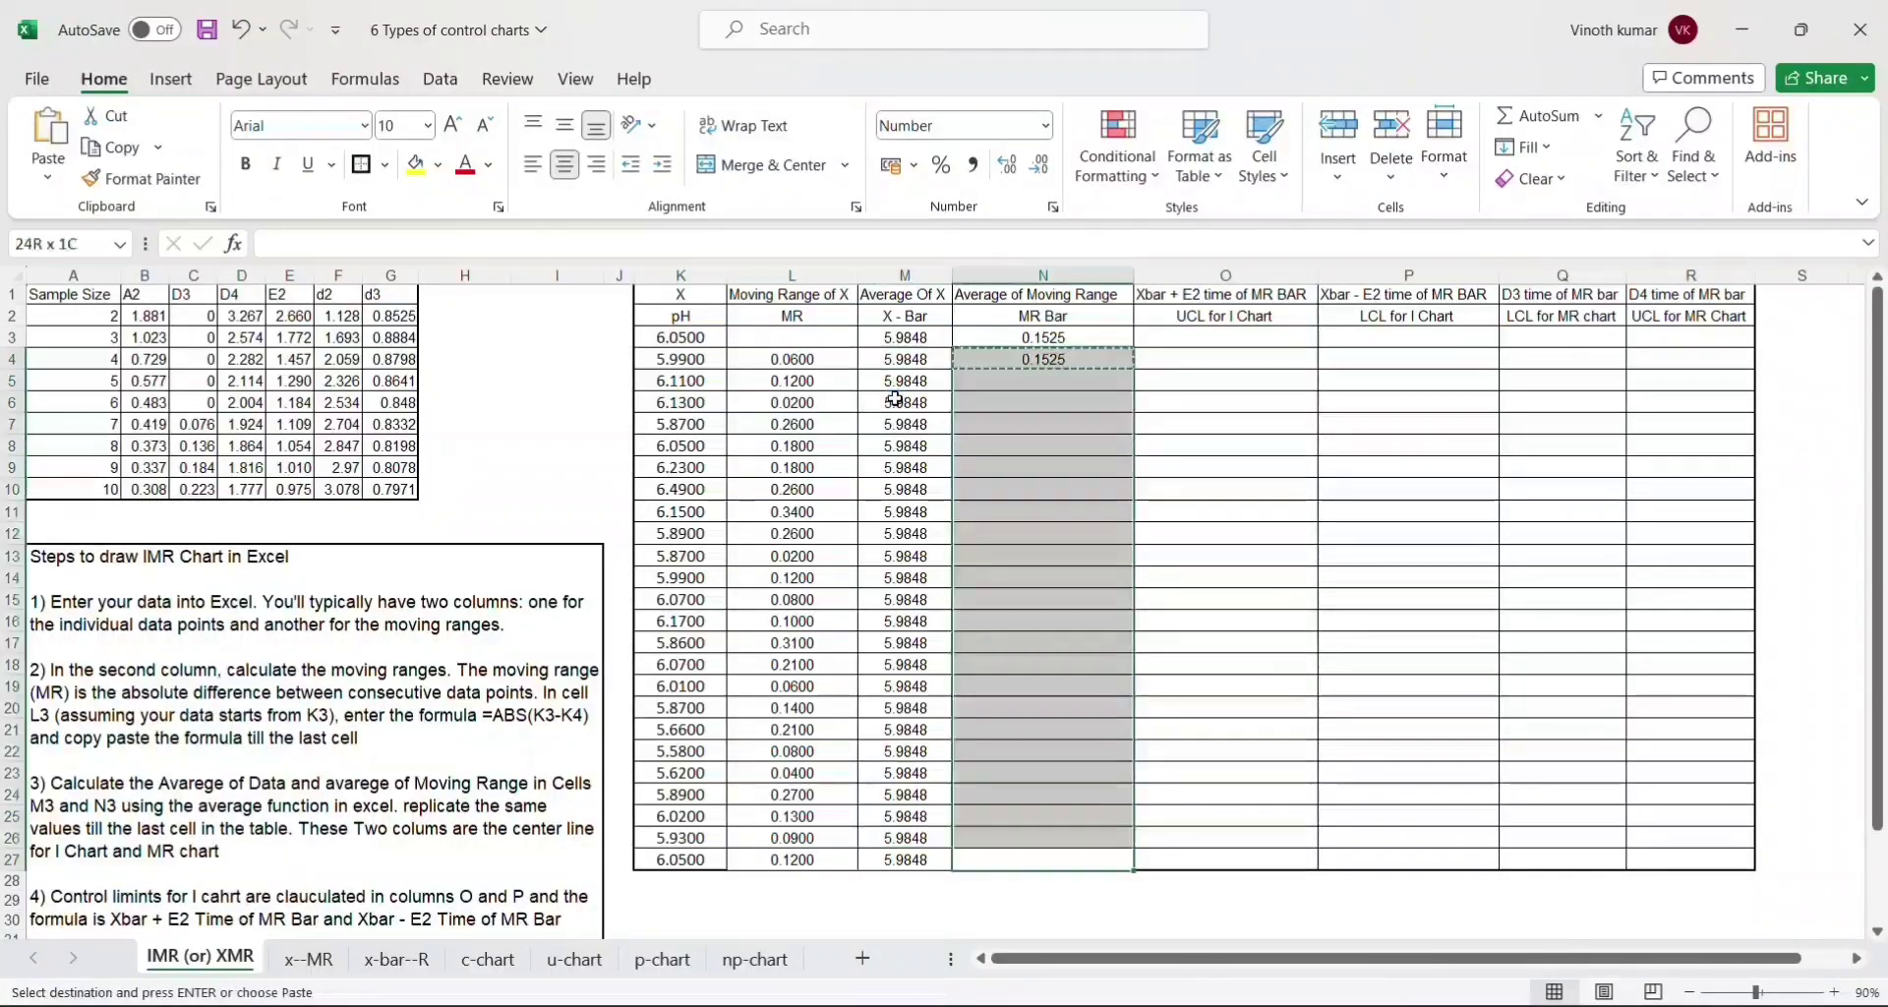
key("ctrl+v")
- Review the pH data and the X-Bar and MR Bar columns, checking the formulas in M3 and N4
key("Down")
key("ctrl+Up")
key("ctrl+Up")
key("Down")
key("Down")
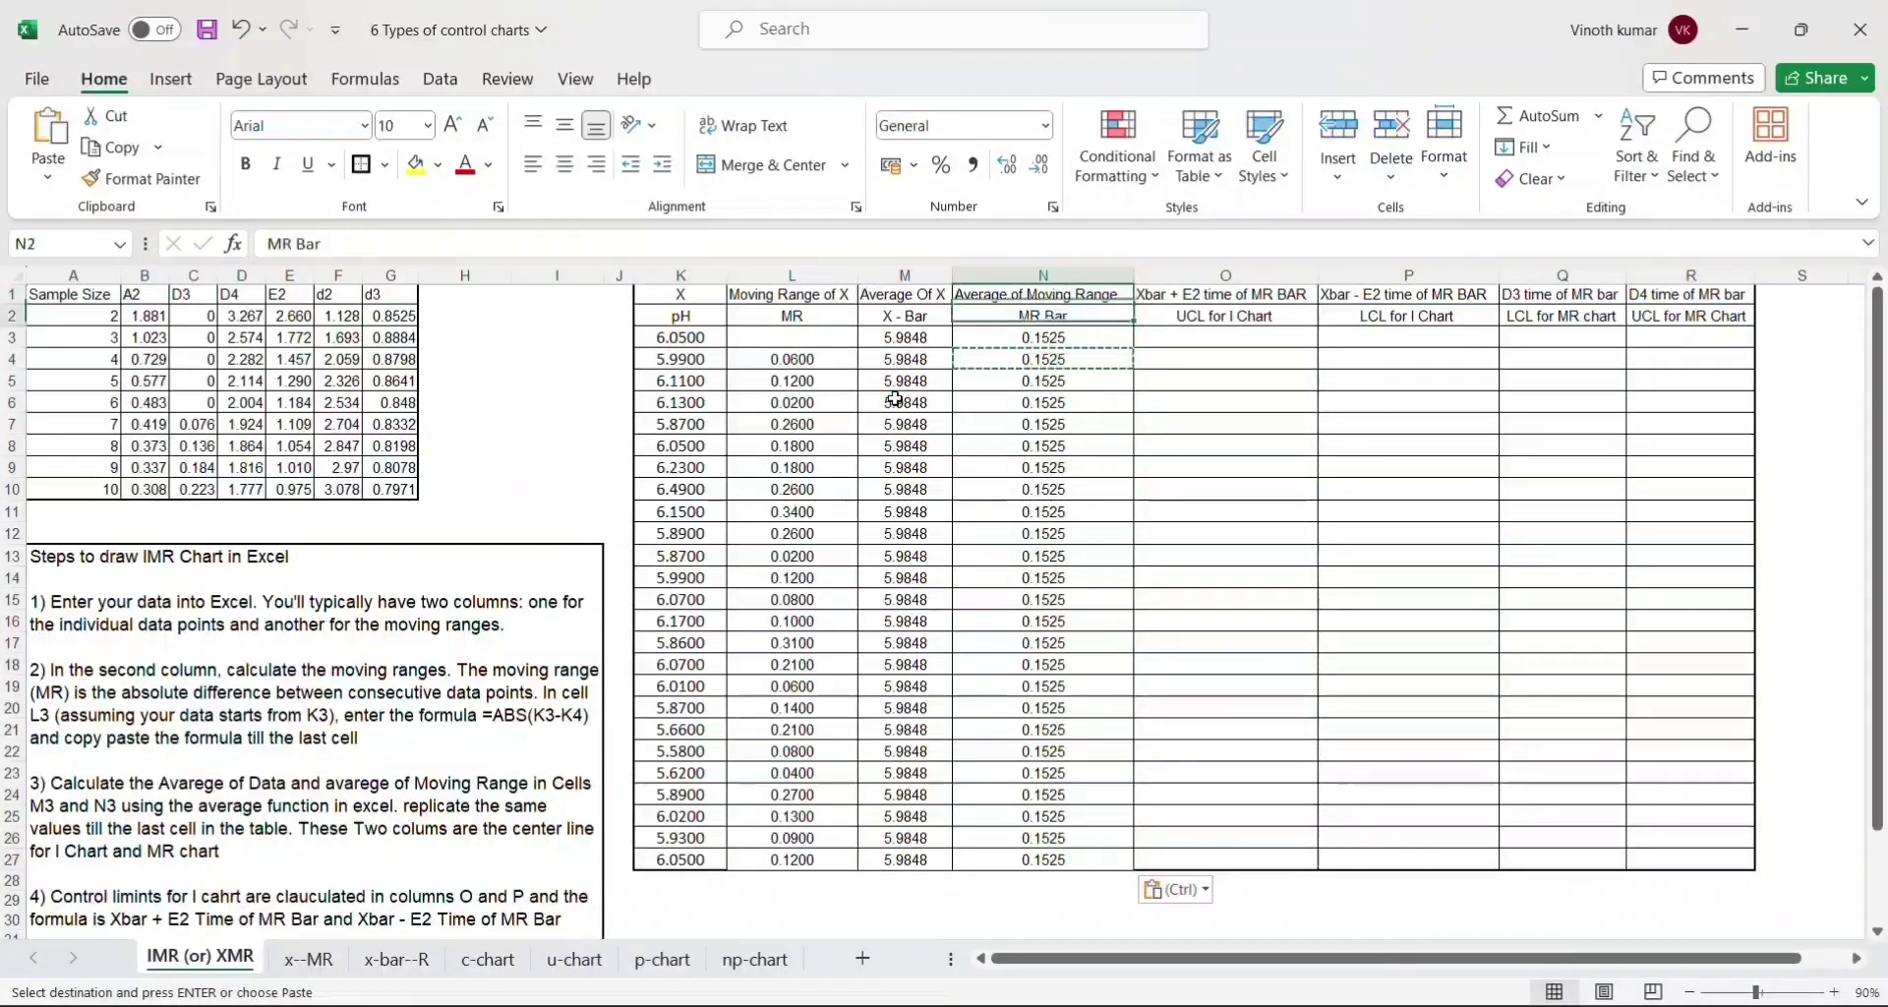
key("Left")
key("Left")
key("Left")
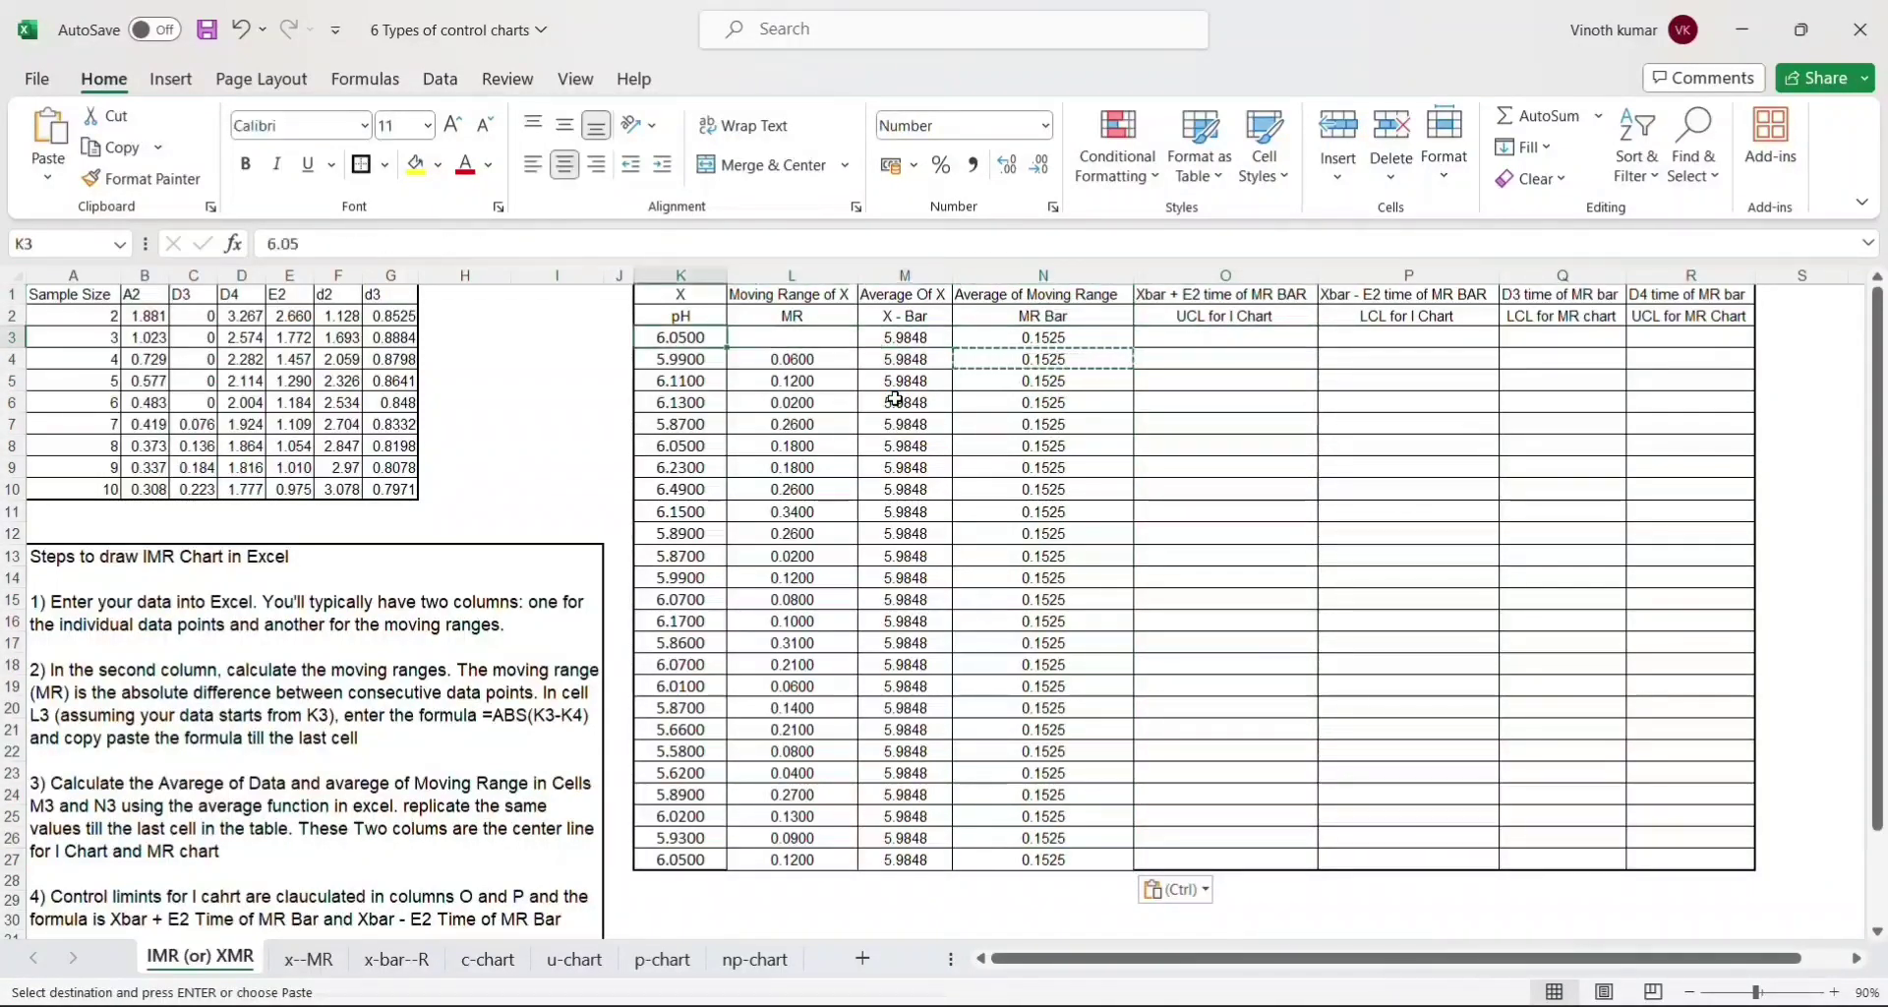
key("Right")
key("Right")
key("Right")
key("Left")
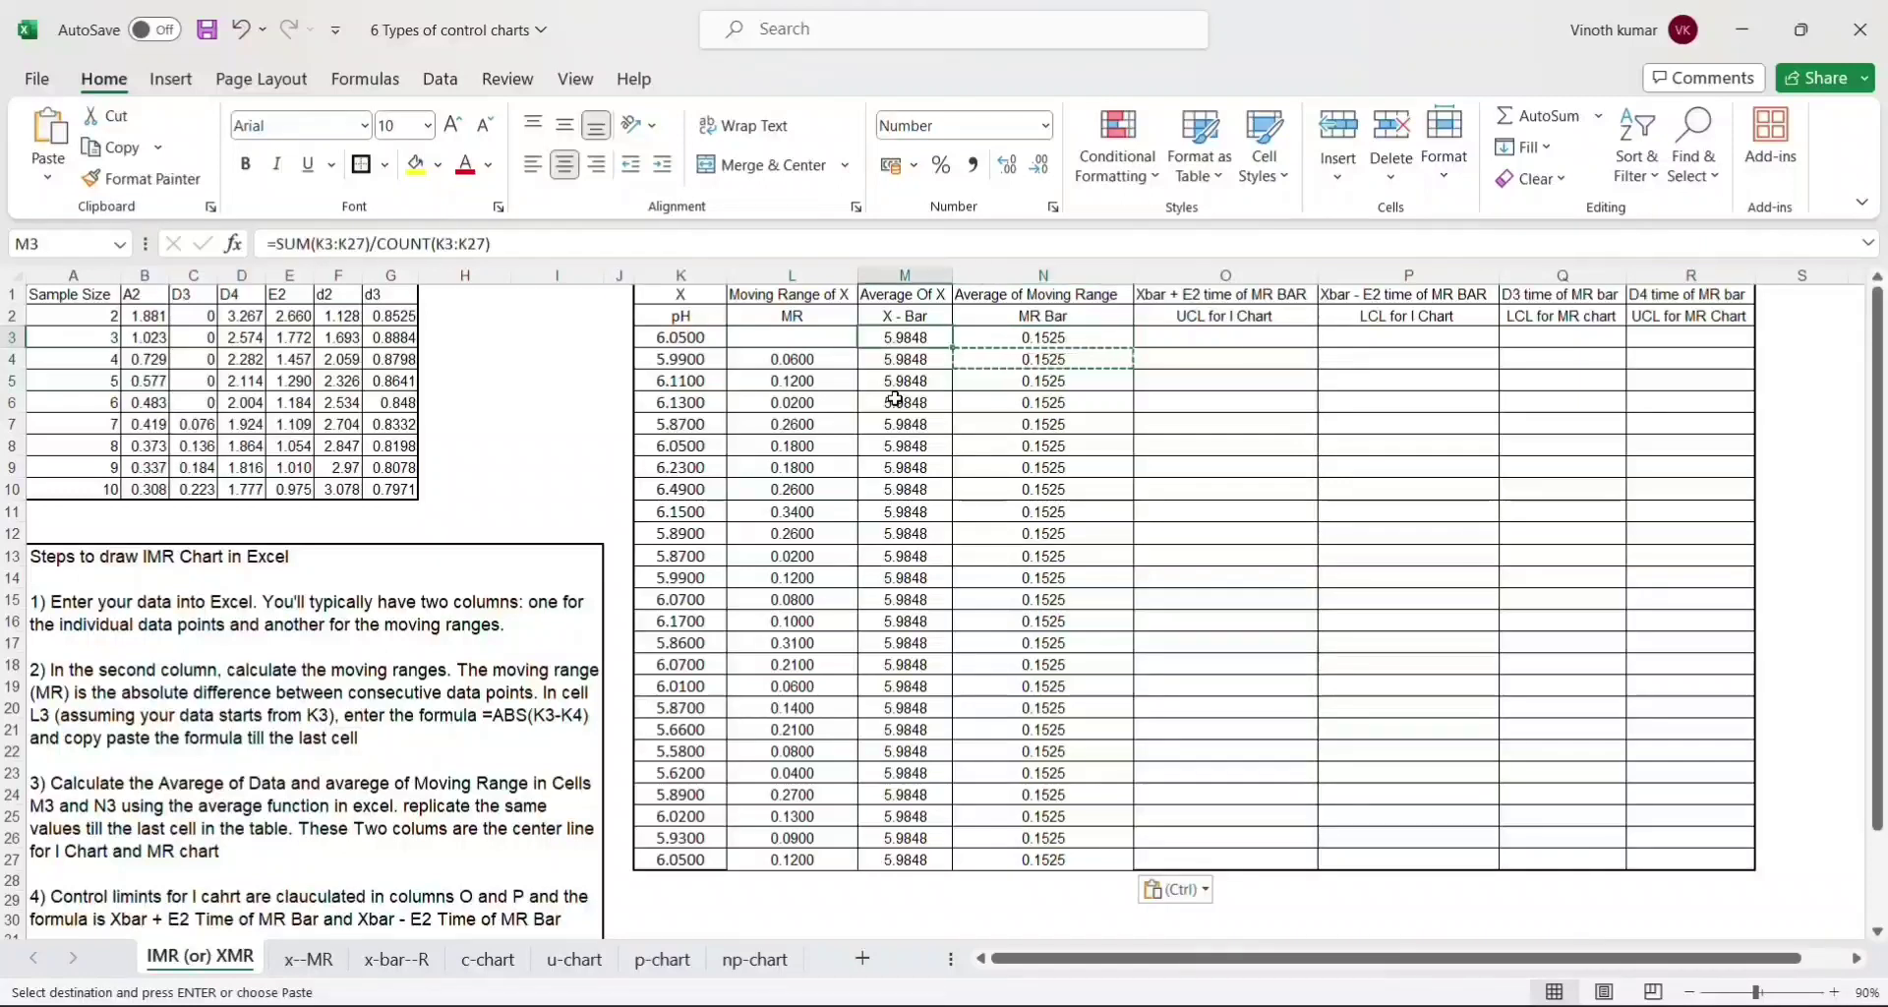
key("Up")
key("Up")
key("Down")
key("Down")
key("Down")
key("Down")
key("Down")
key("Down")
key("Down")
key("Down")
key("Down")
key("Down")
key("Down")
key("Down")
key("Down")
key("Down")
key("Down")
key("Down")
key("Down")
key("Up")
key("Up")
key("Up")
key("Up")
key("Up")
key("Up")
key("Up")
key("Up")
key("Up")
key("Up")
key("Up")
key("Up")
key("Up")
key("Up")
key("Up")
key("Up")
key("Up")
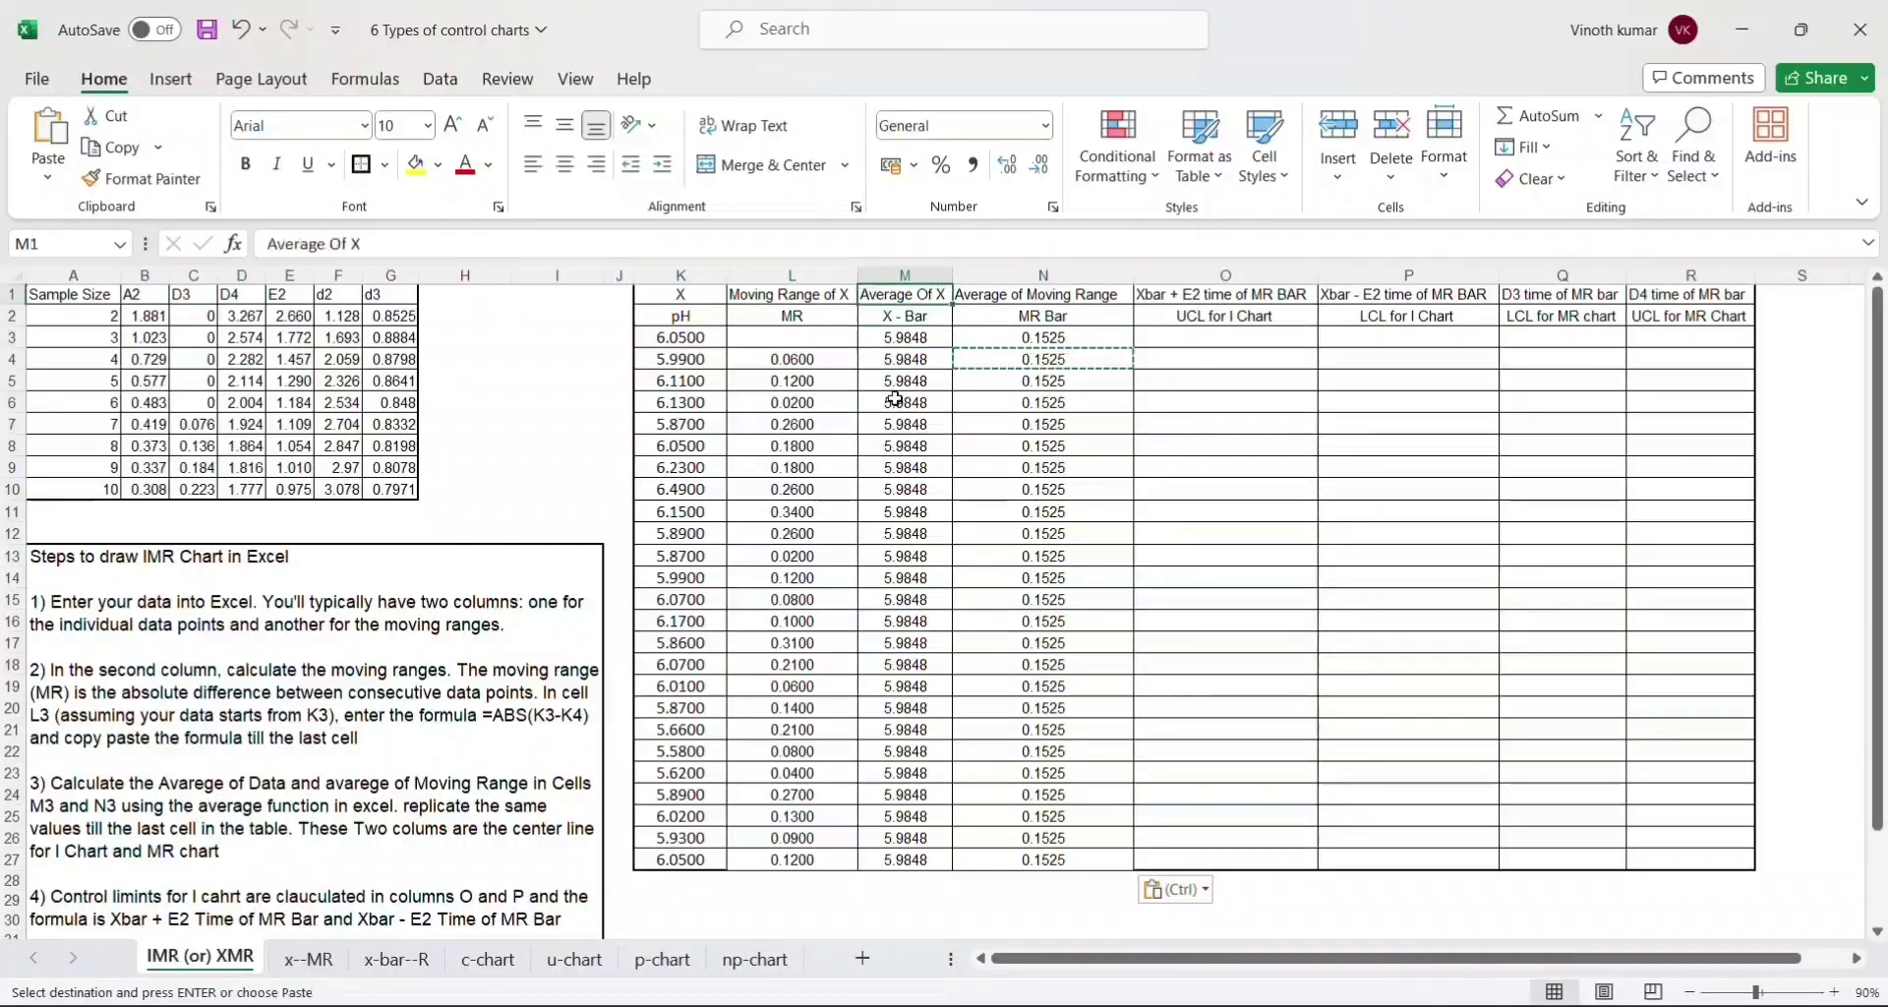
key("Right")
key("Down")
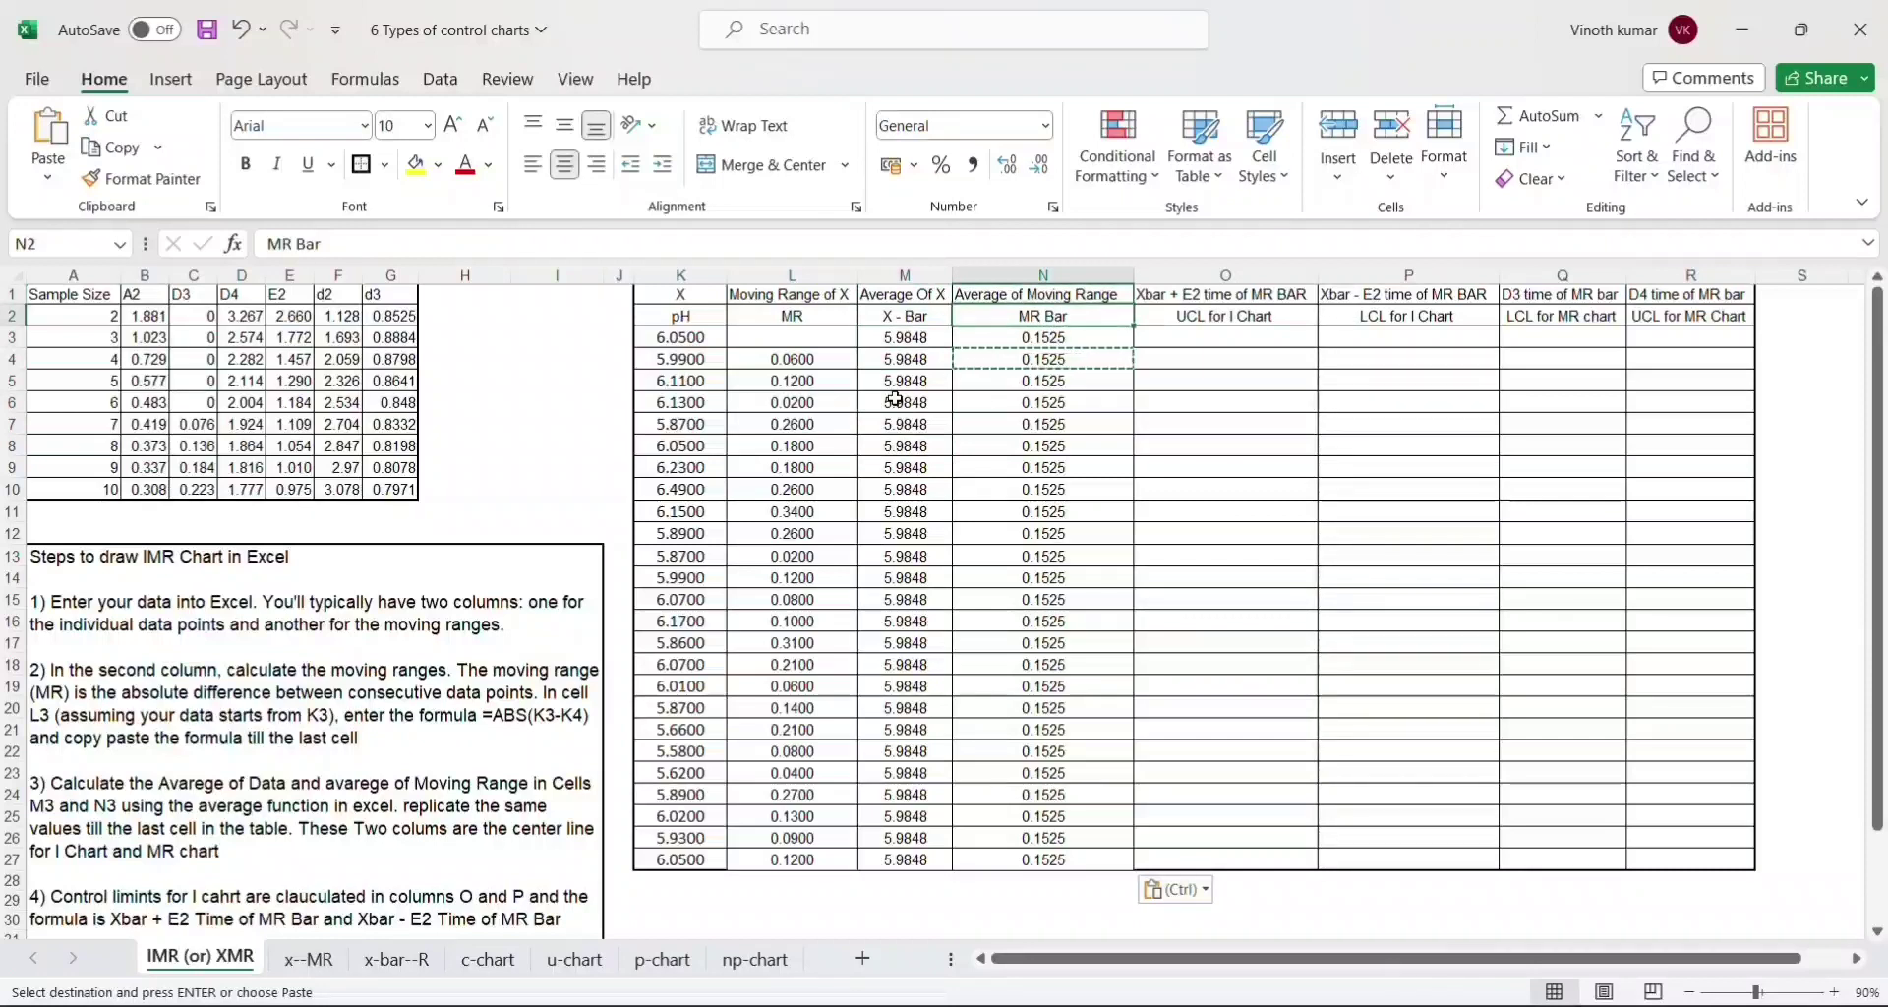
key("Down")
key("Down")
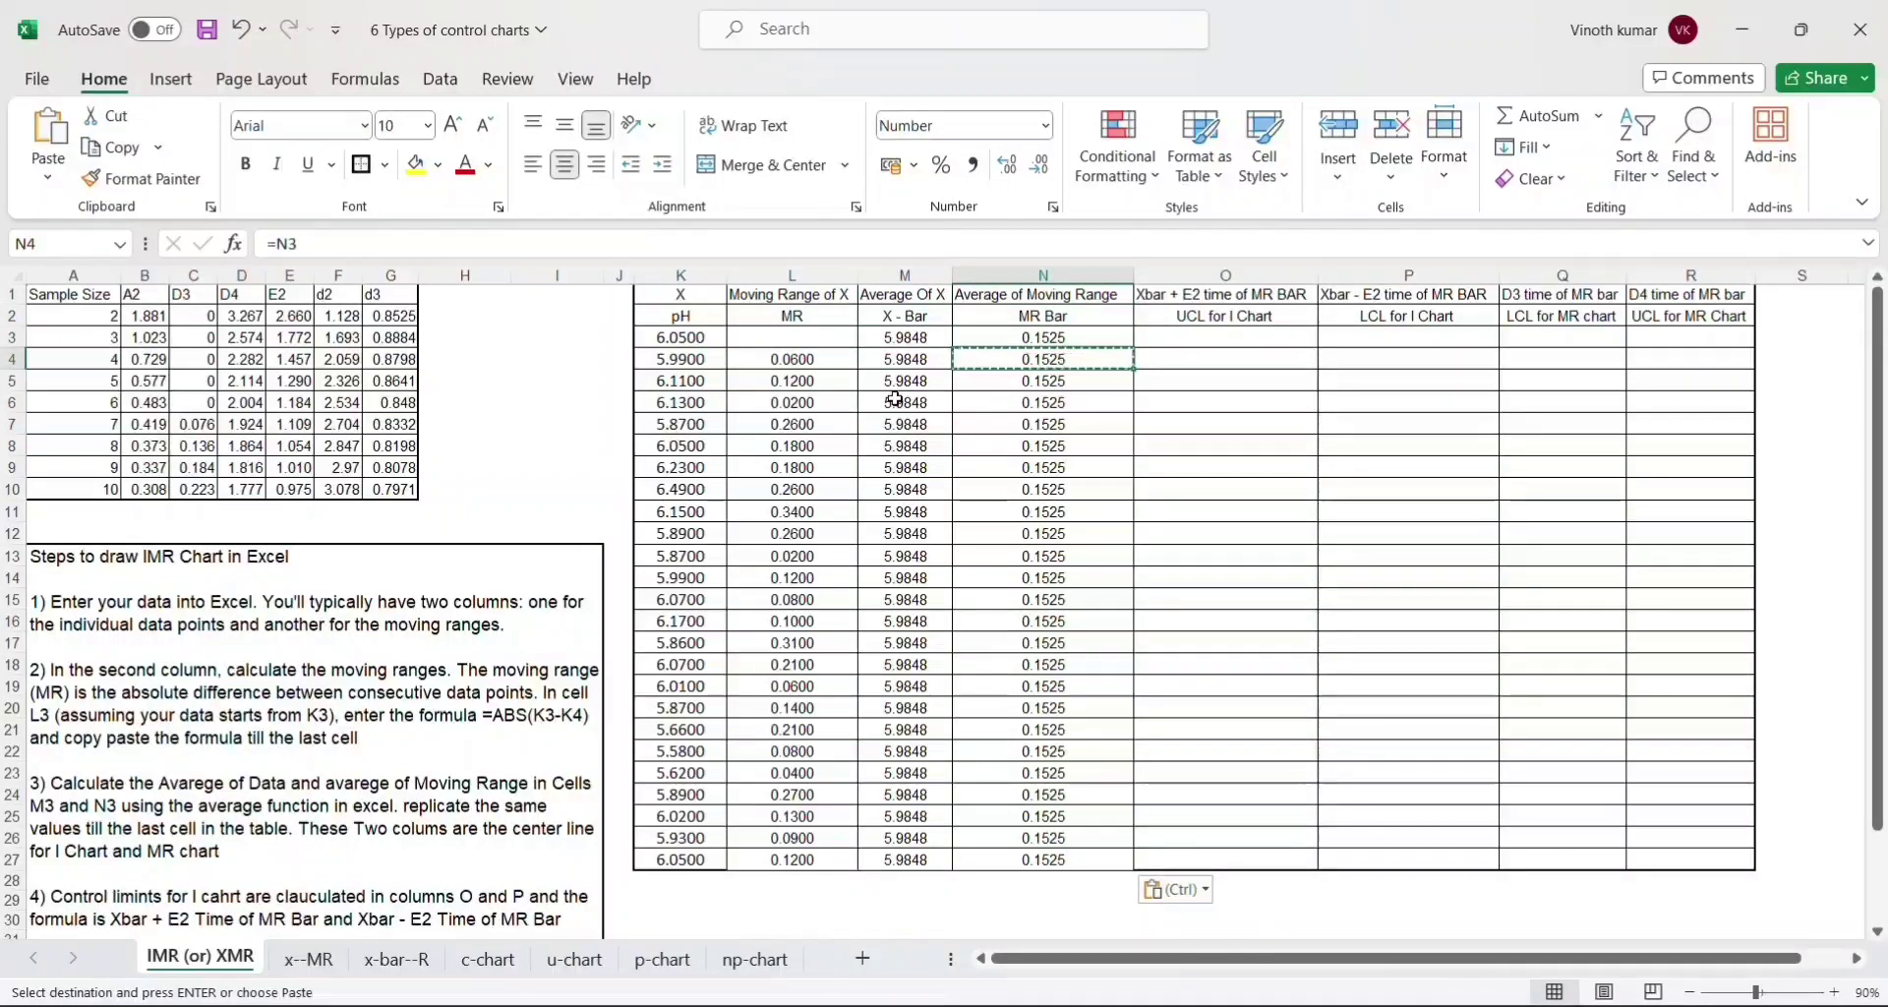
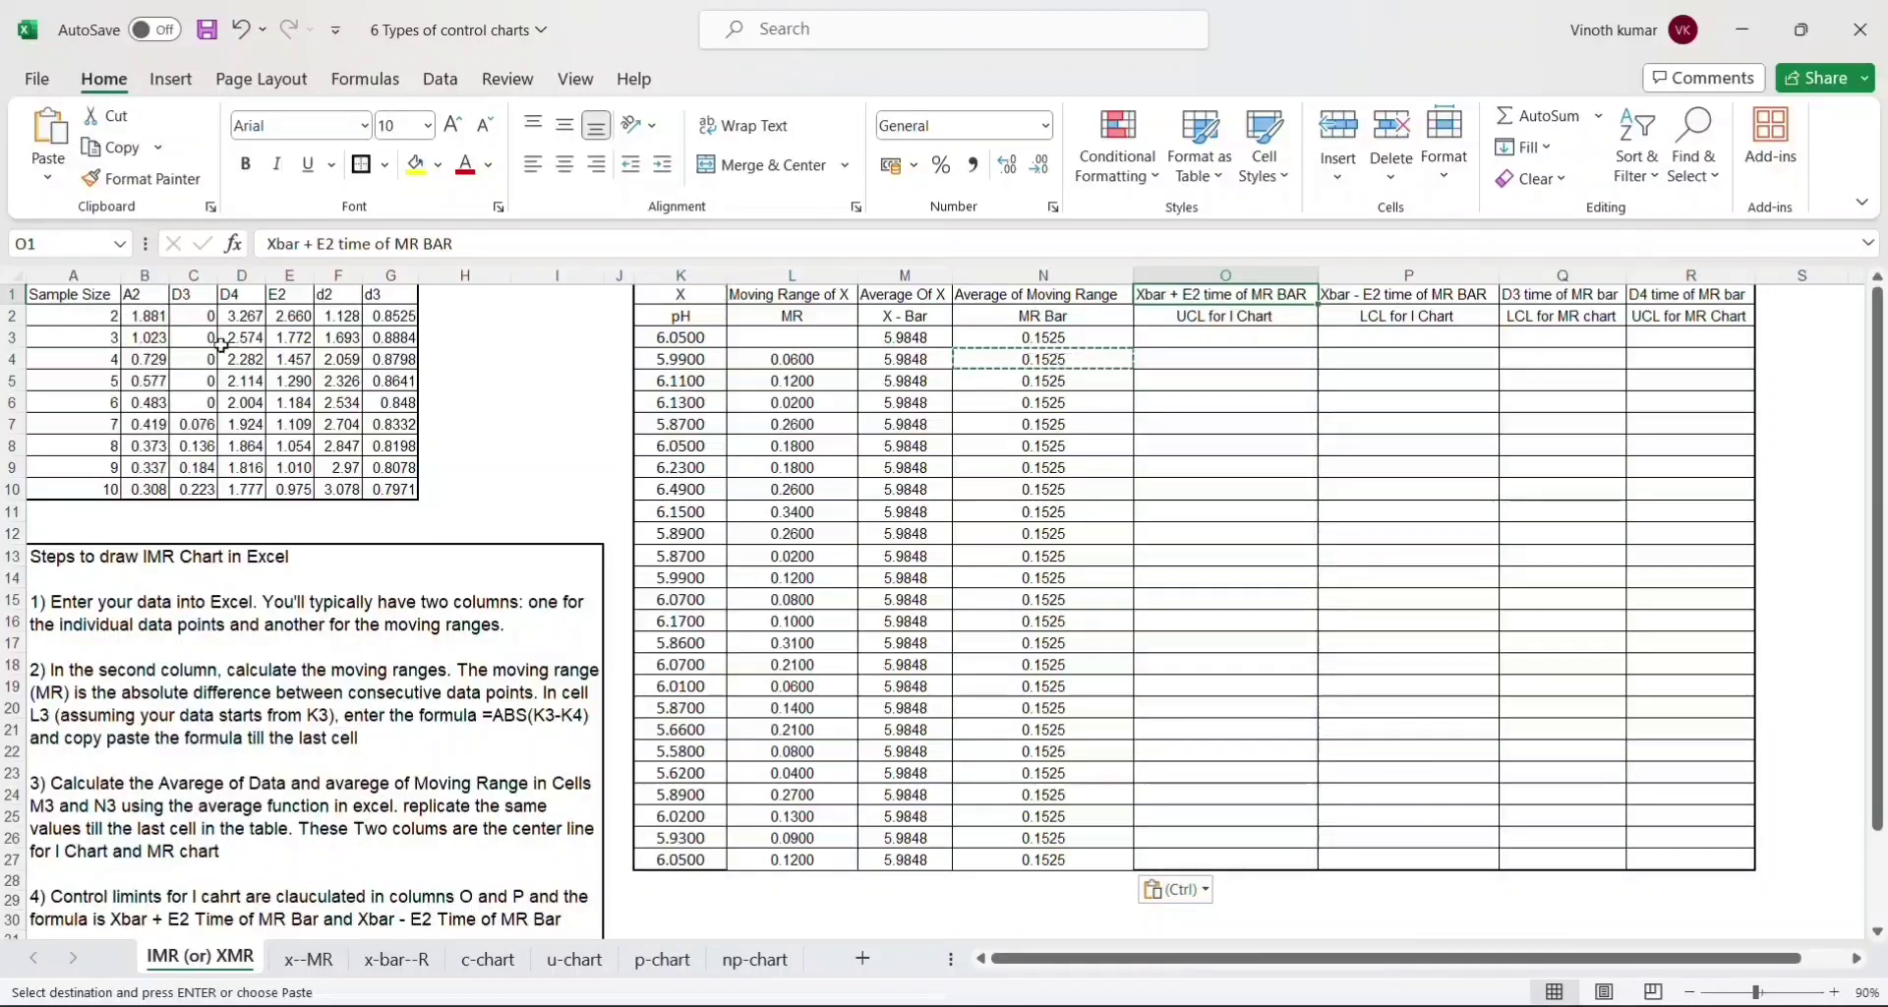
- Calculate the UCL for the I chart in O3 with the formula =M3+(E2*N3), using the E2 constant for sample size 2
left_click(98, 315)
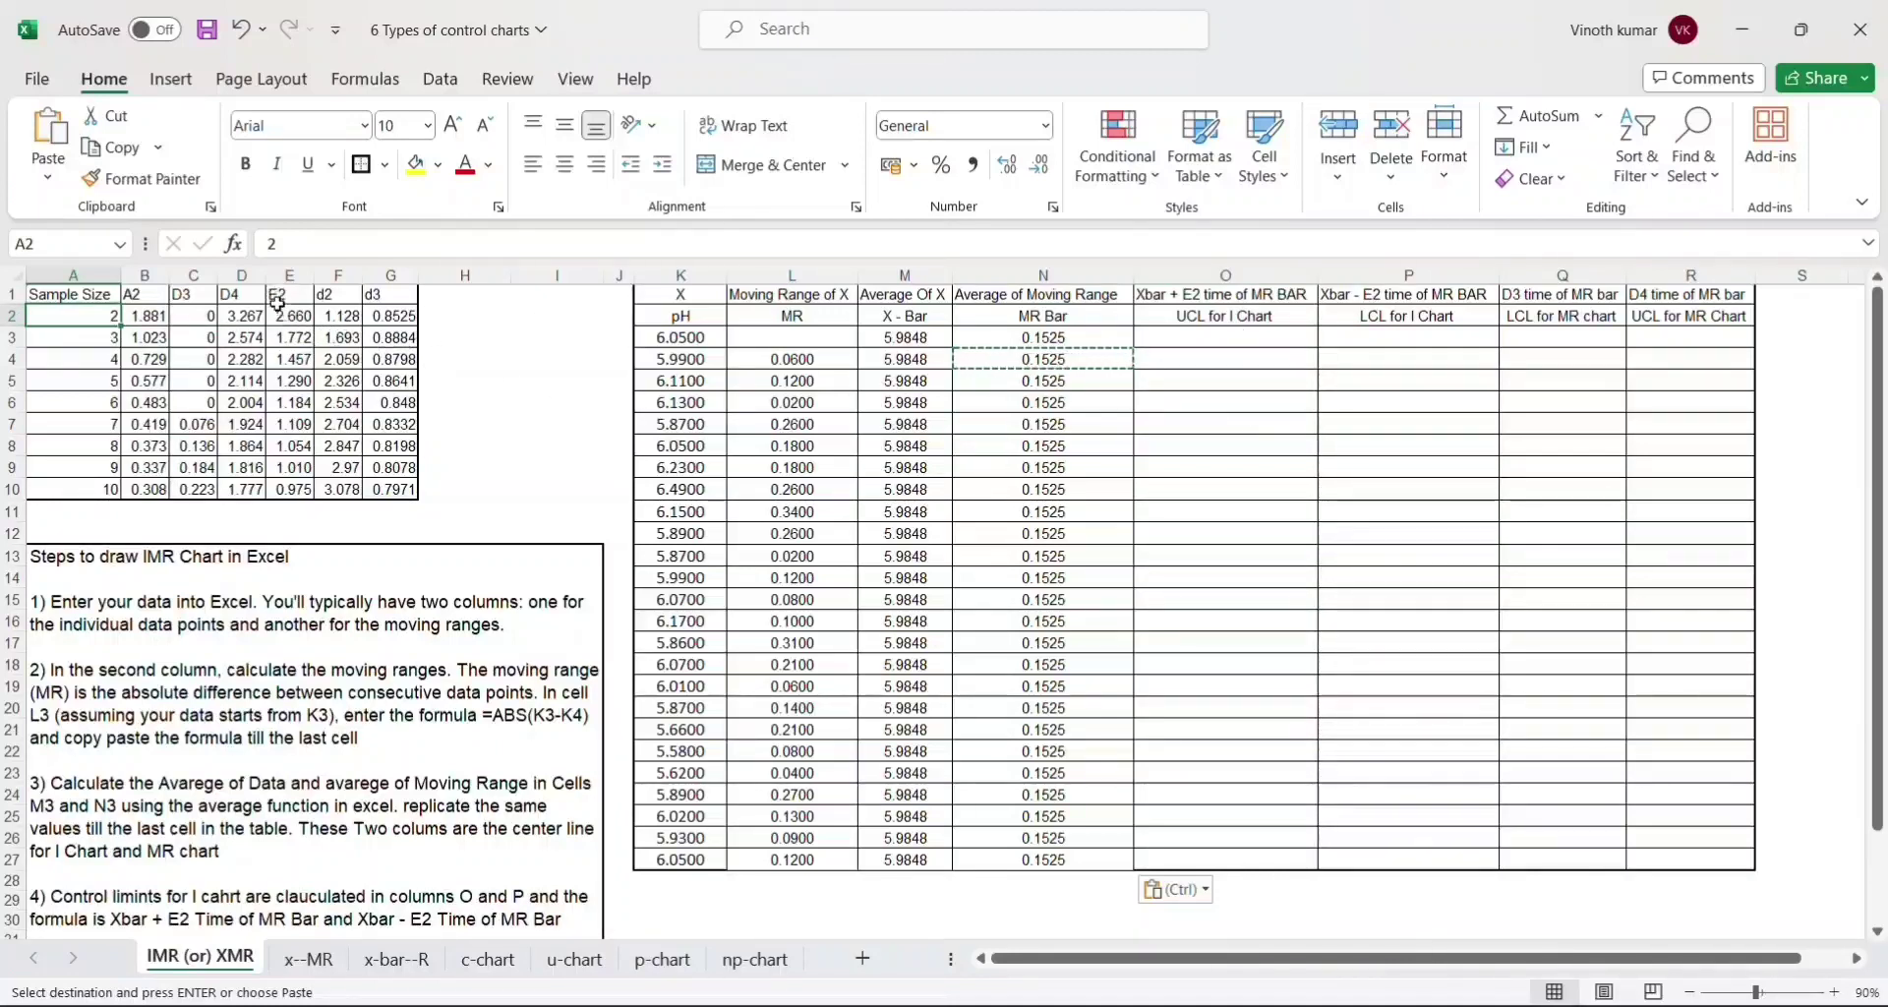
left_click(1179, 338)
type("=")
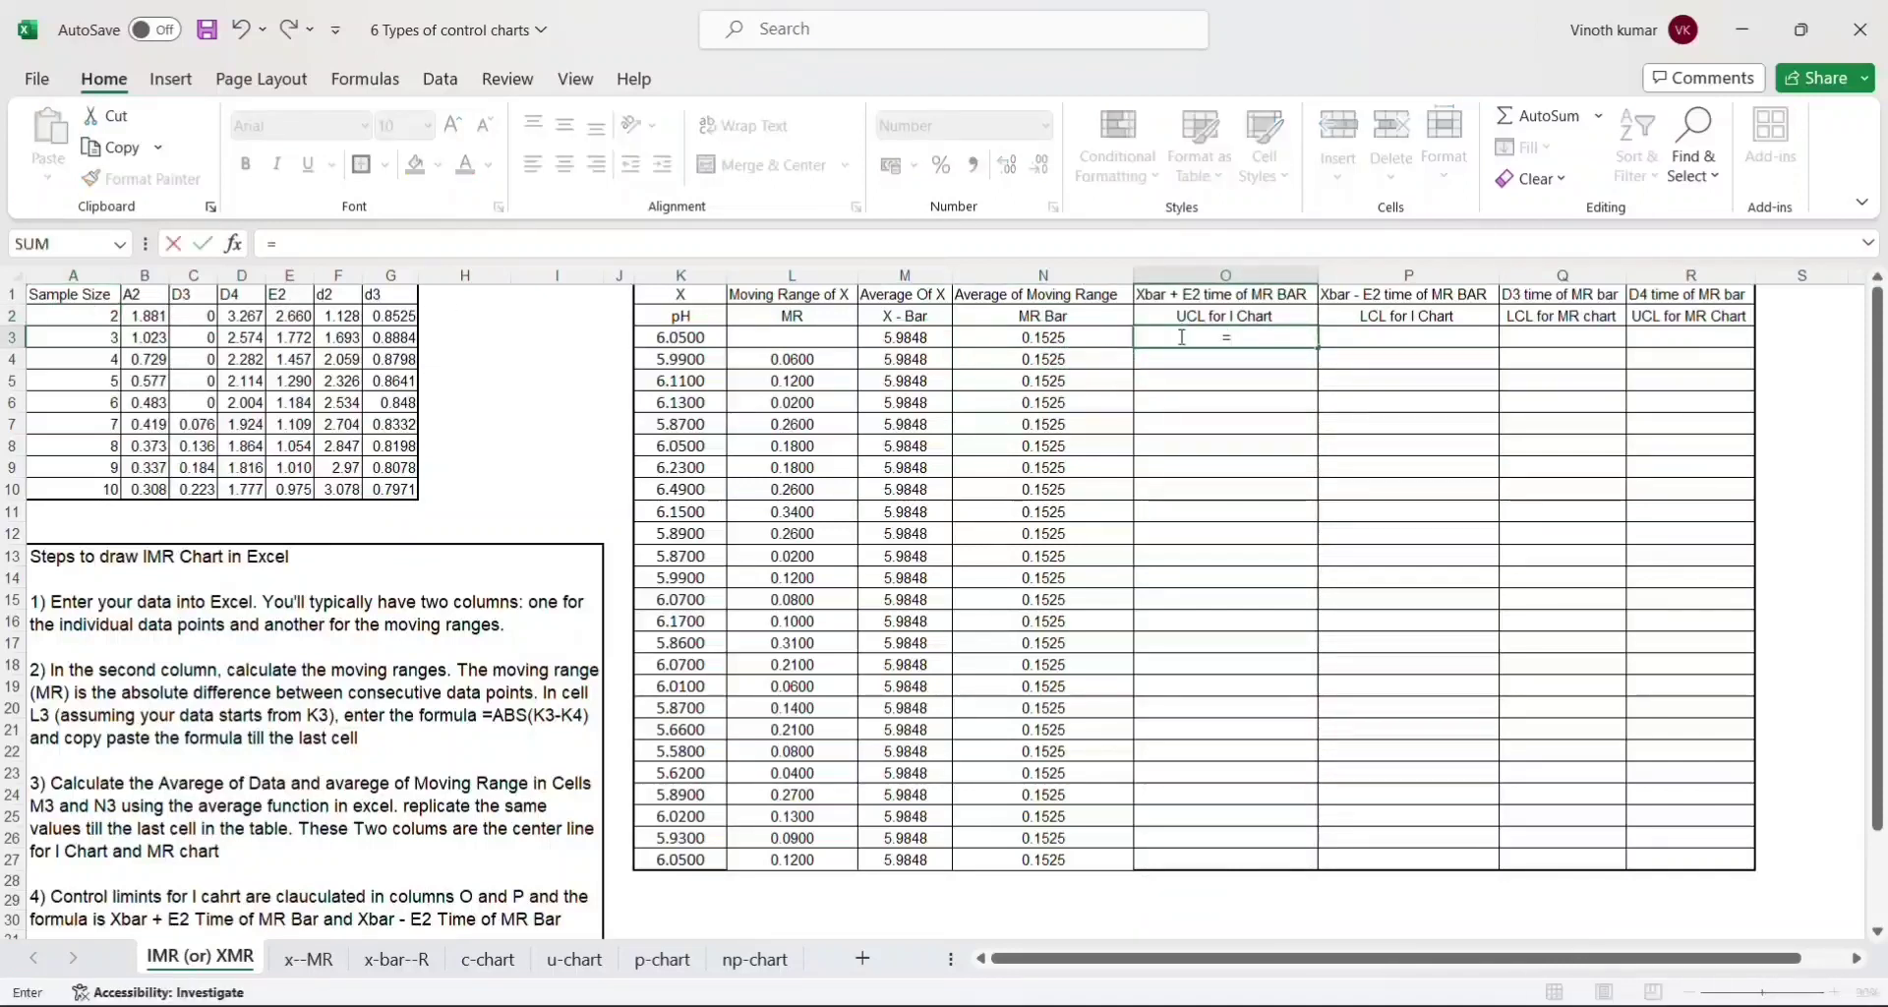
key("Left")
key("Left")
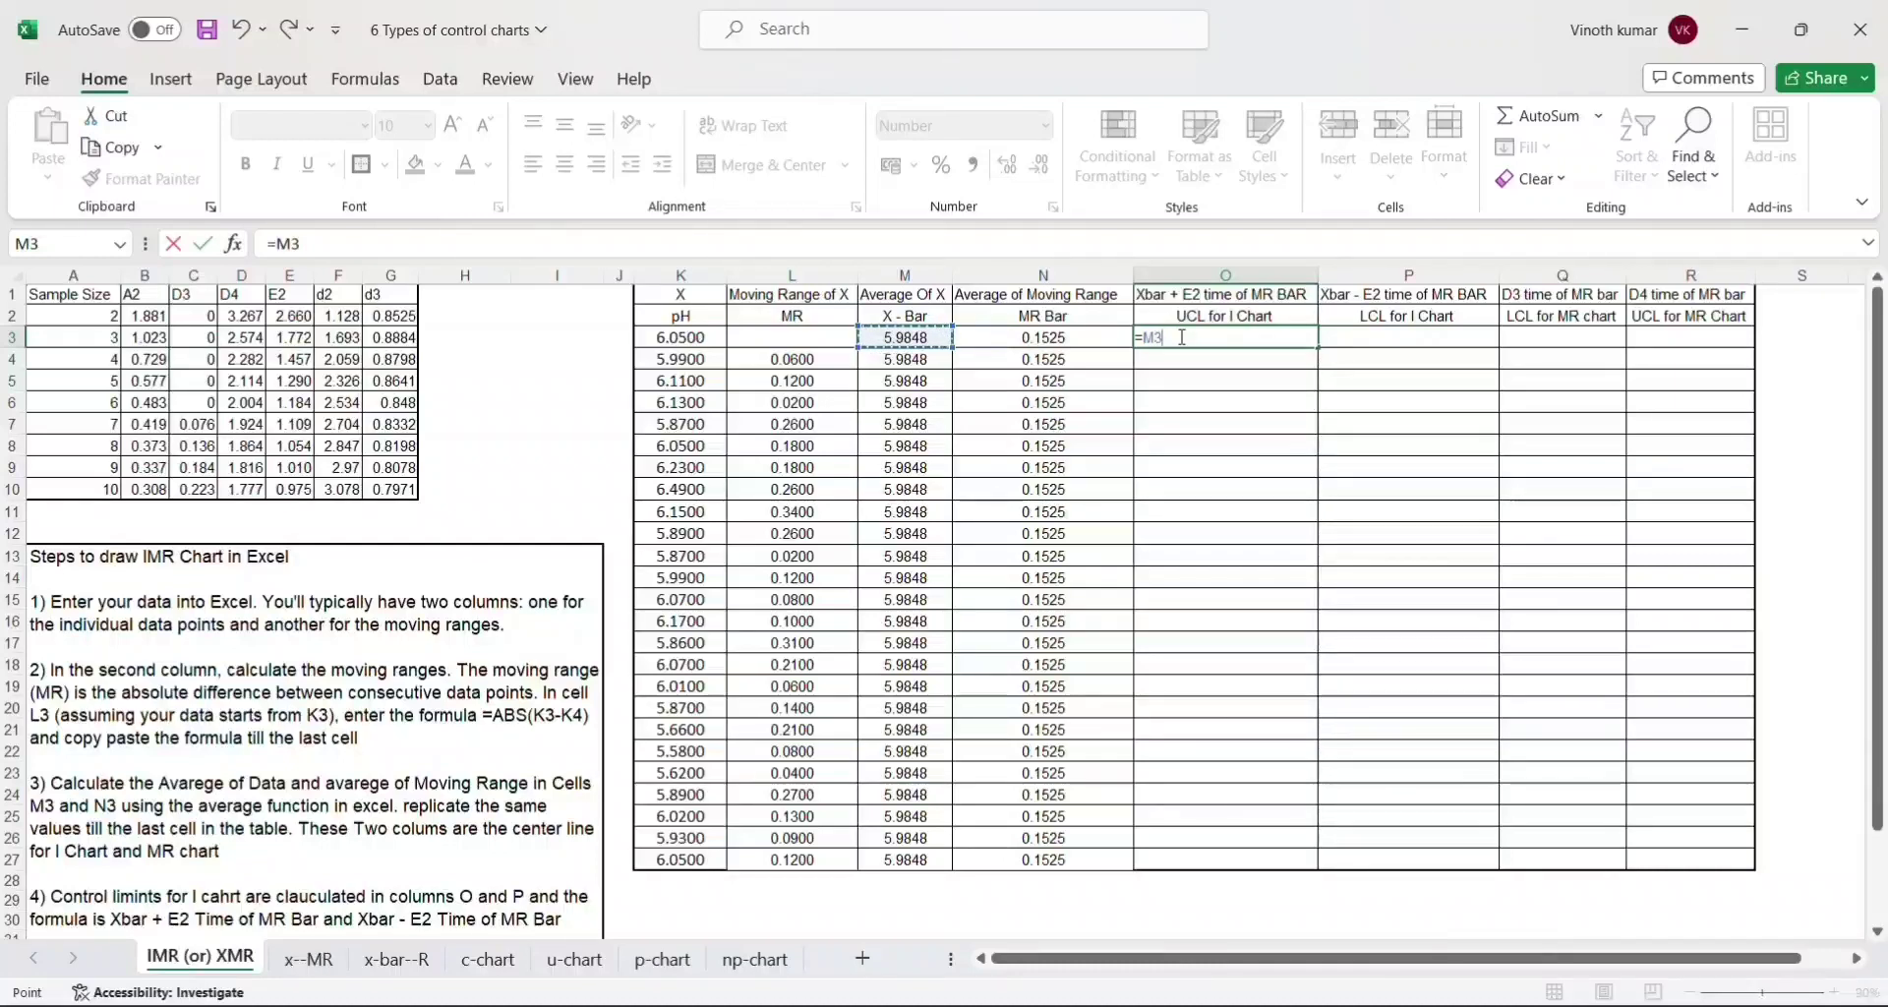
type("+(")
left_click(291, 314)
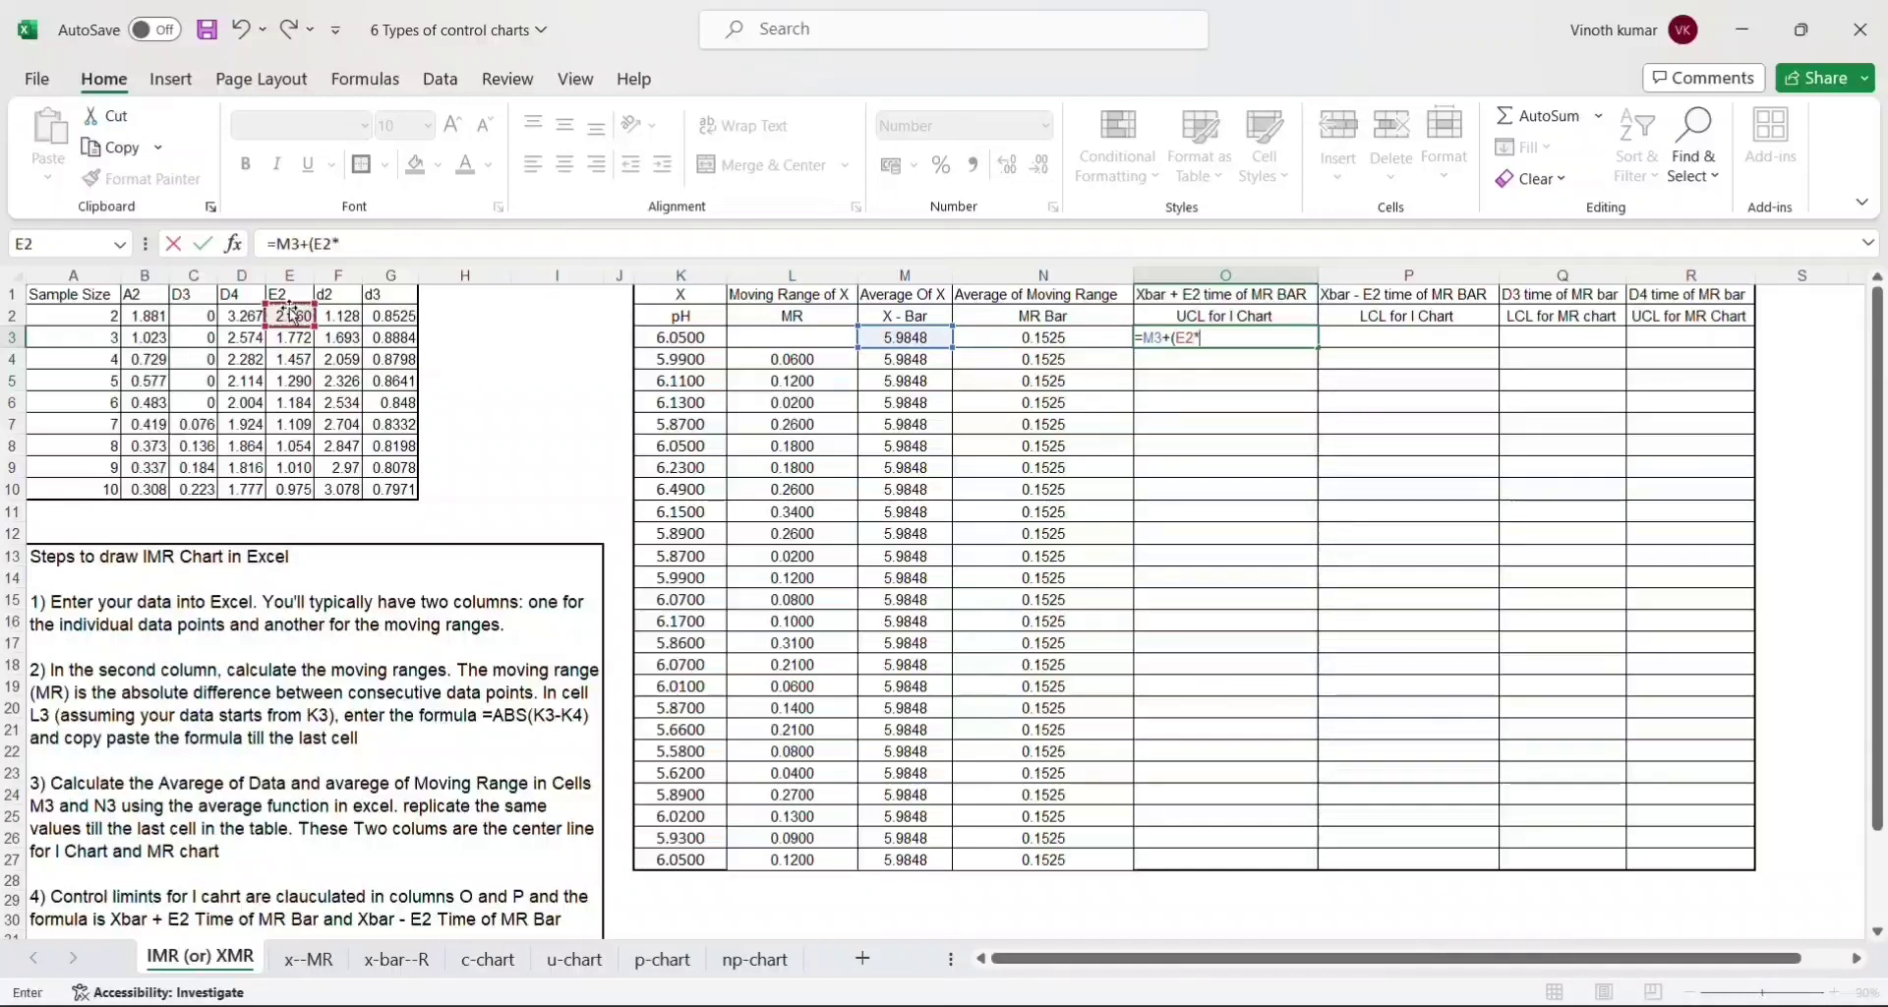
type("*")
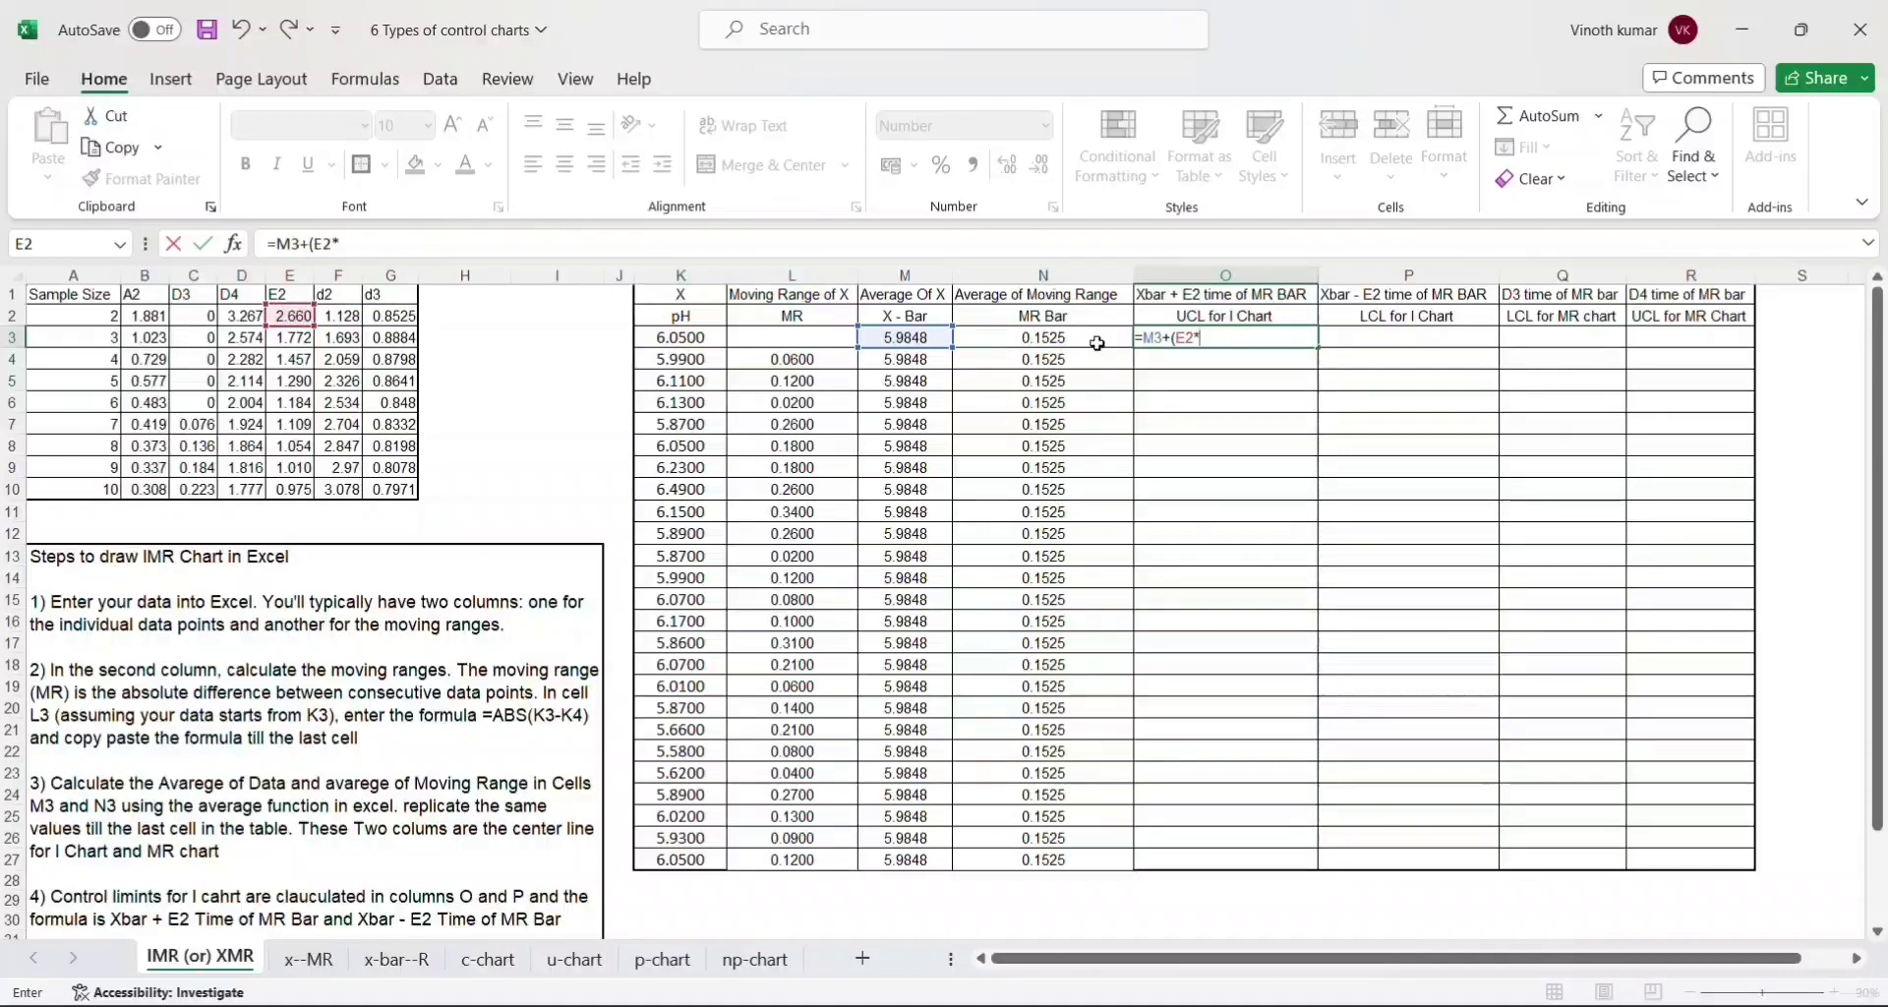
left_click(1051, 336)
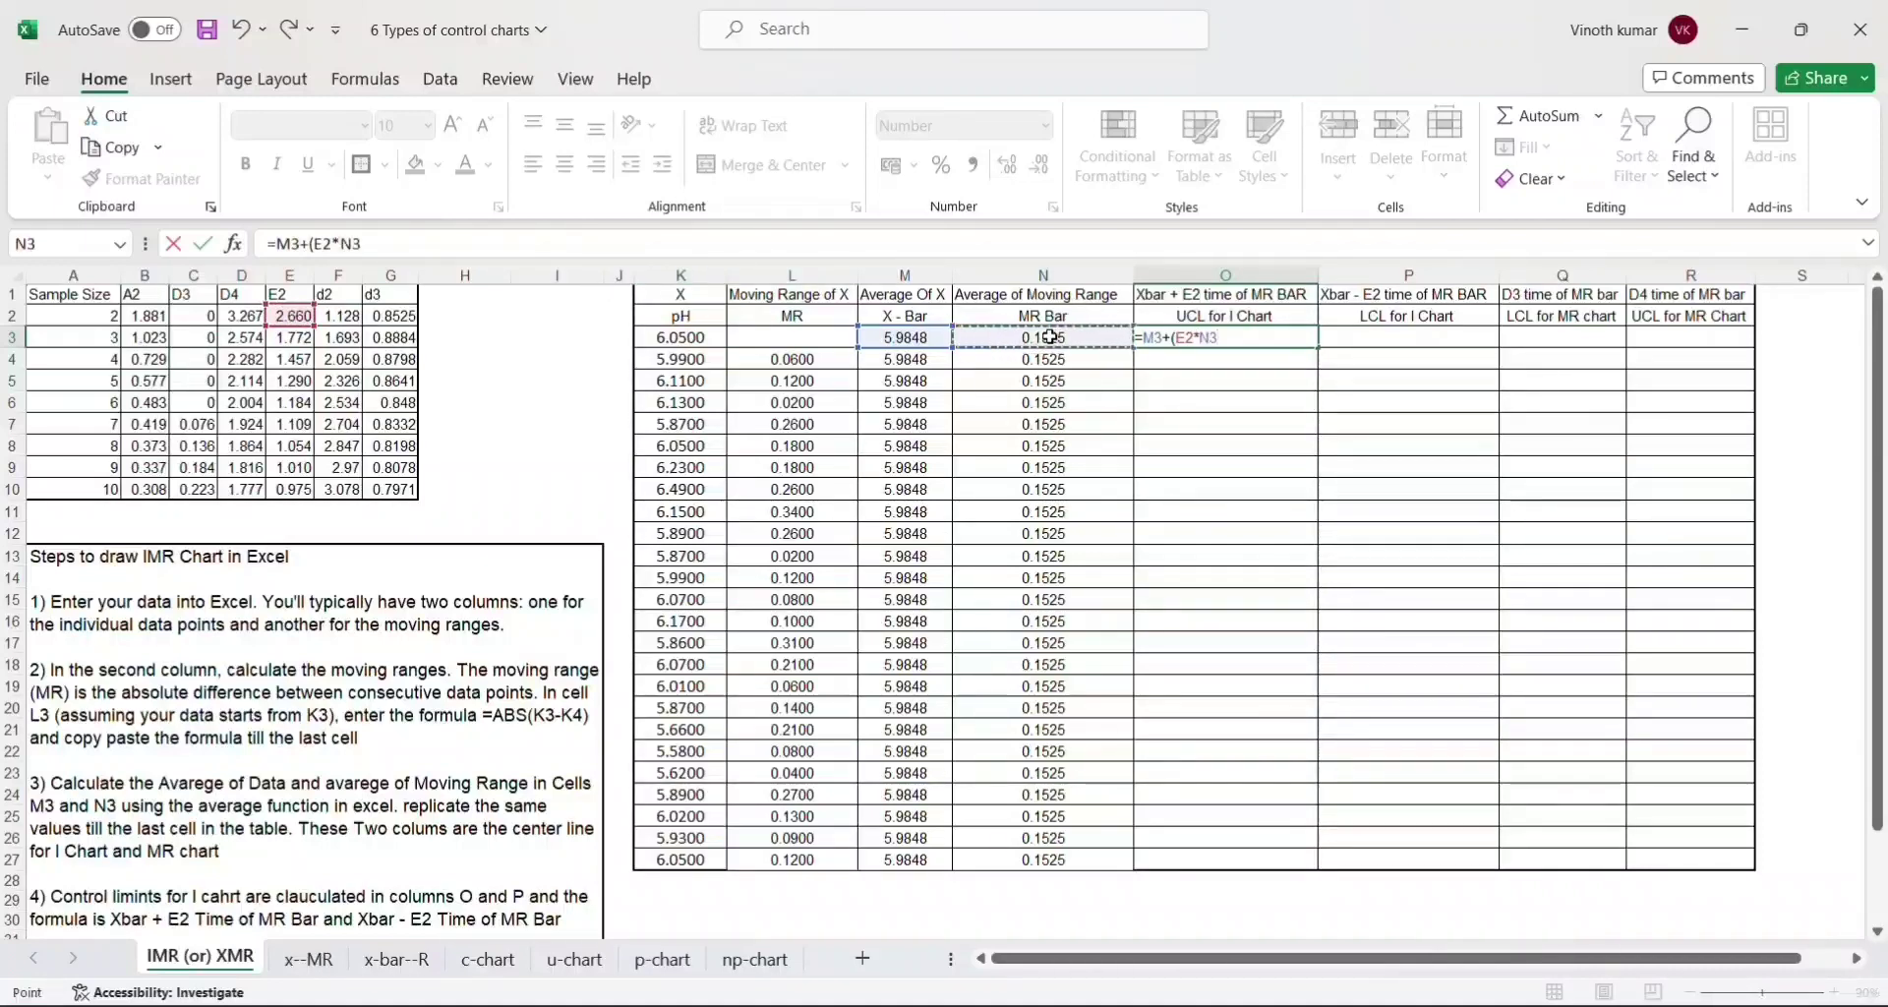
type(")")
key("Return")
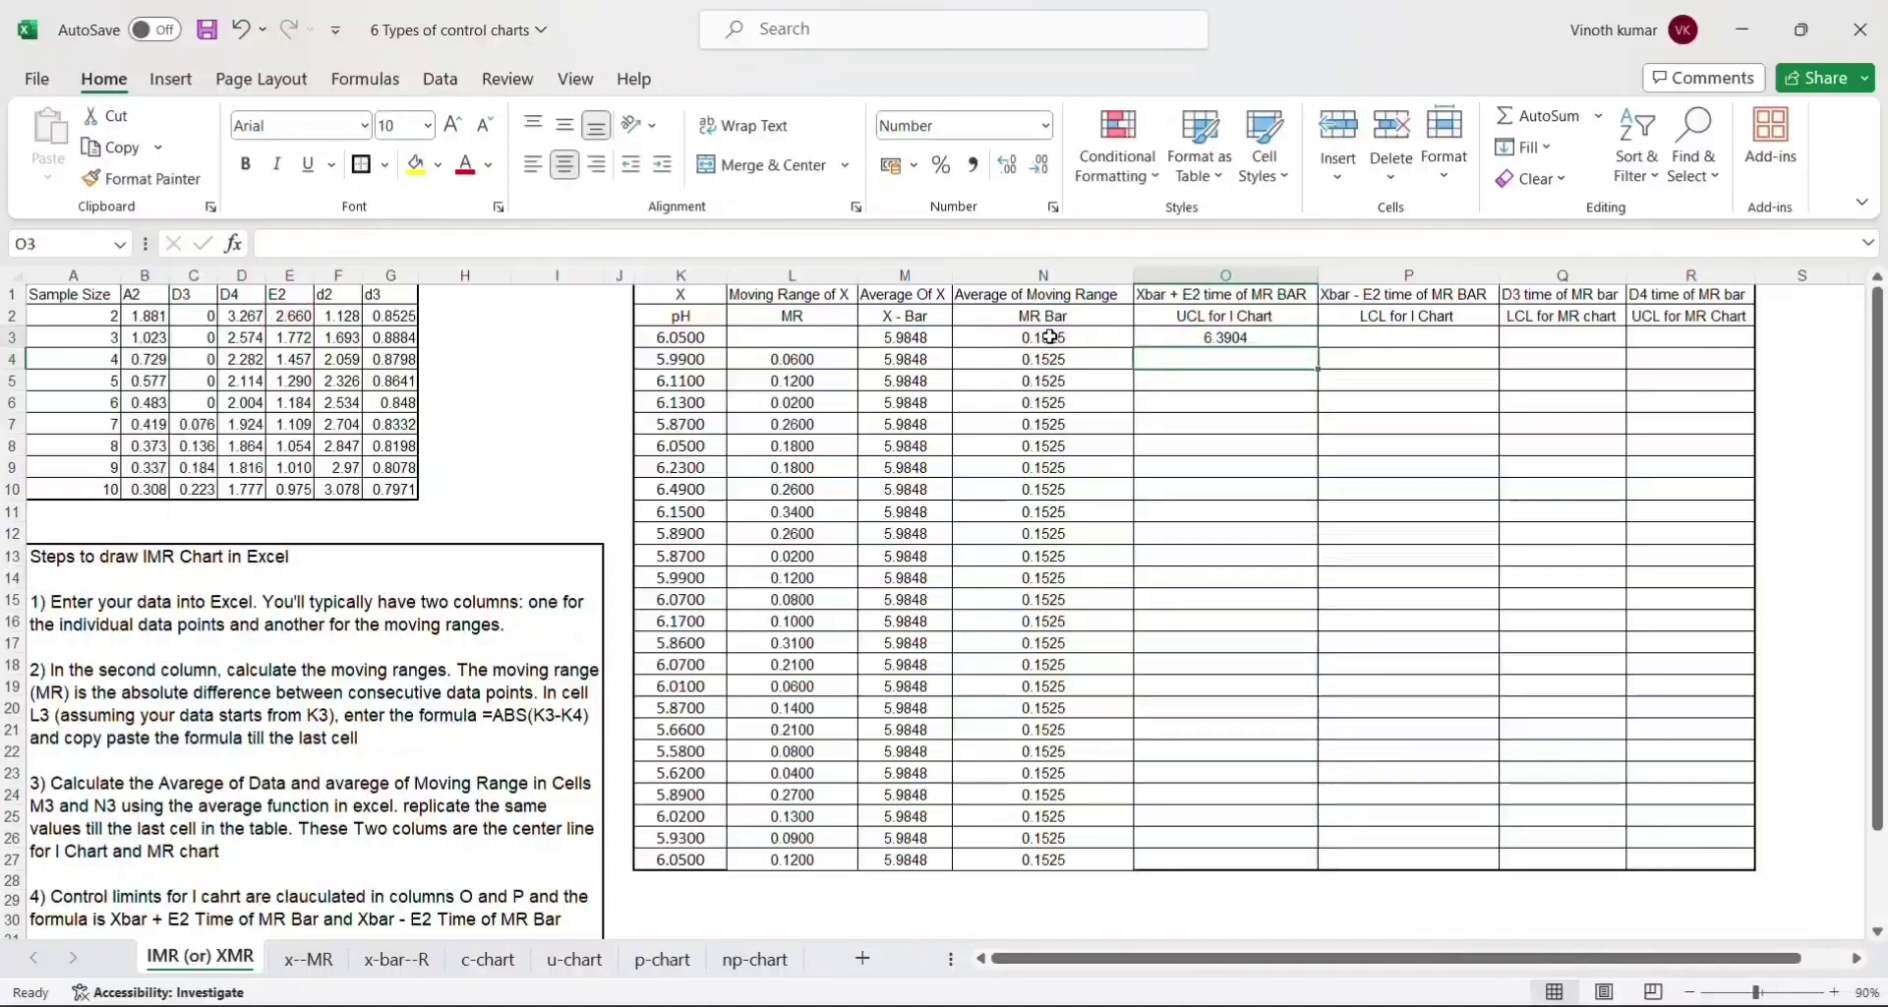
- Repeat the I chart UCL value in O4 with the formula =O3
type("=")
key("Up")
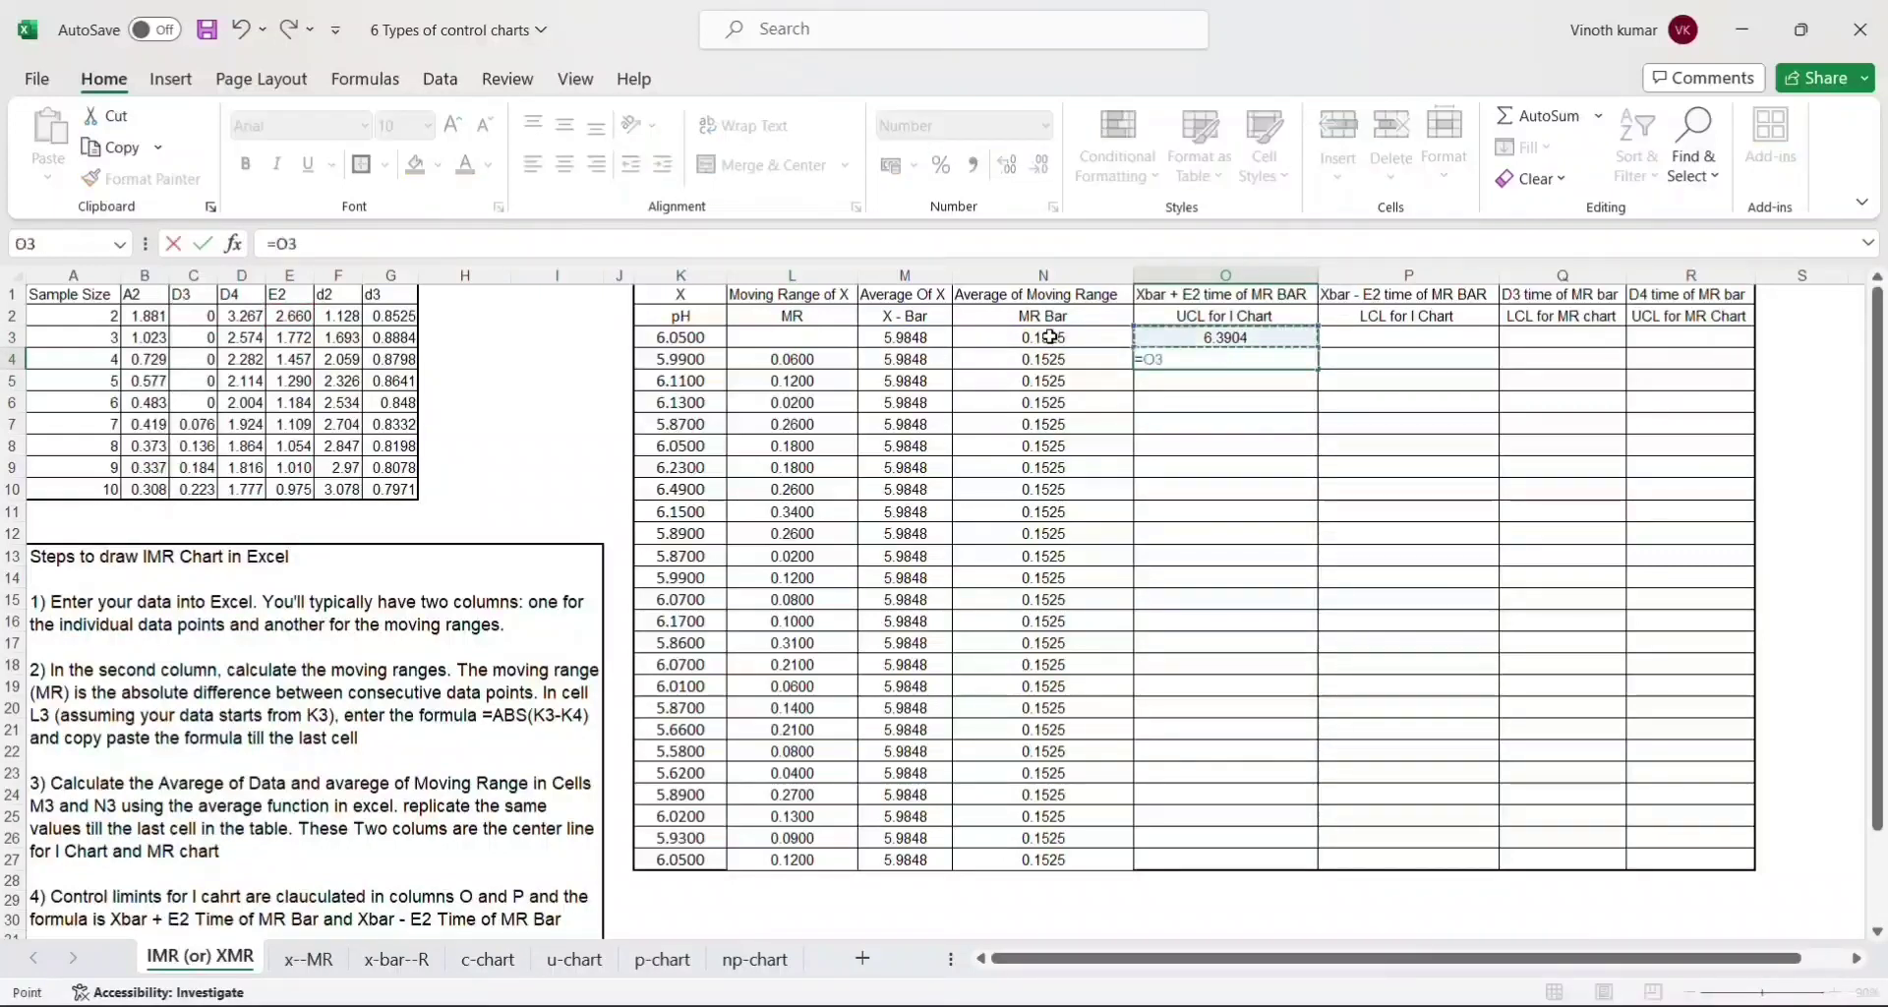
key("Return")
- Copy the UCL reference formula from O4 down the column through O27
key("Up")
key("ctrl+c")
key("Left")
key("ctrl+Down")
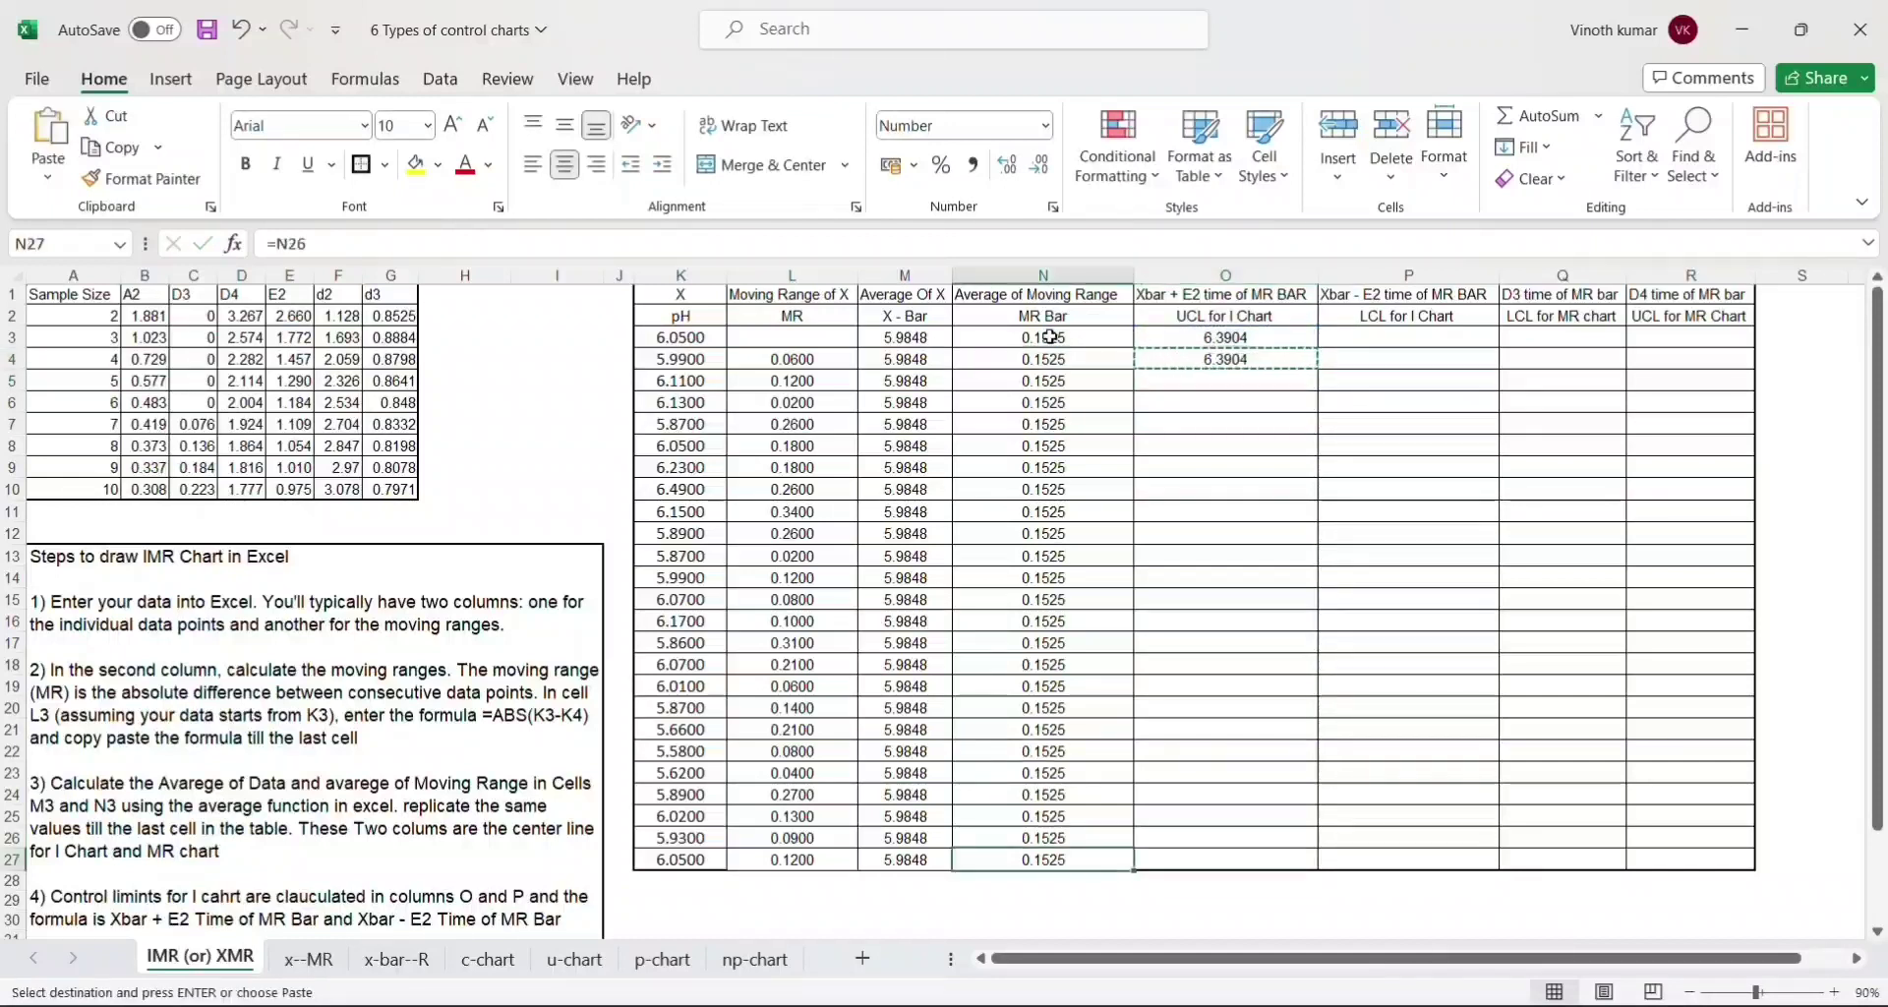
key("Right")
key("ctrl+shift+Up")
key("ctrl+v")
- Copy the text of the I chart UCL formula =M3+(E2*N3) from cell O3 without altering that cell
key("Up")
key("Up")
key("Up")
key("Up")
key("Up")
key("Up")
key("Up")
key("Up")
key("Up")
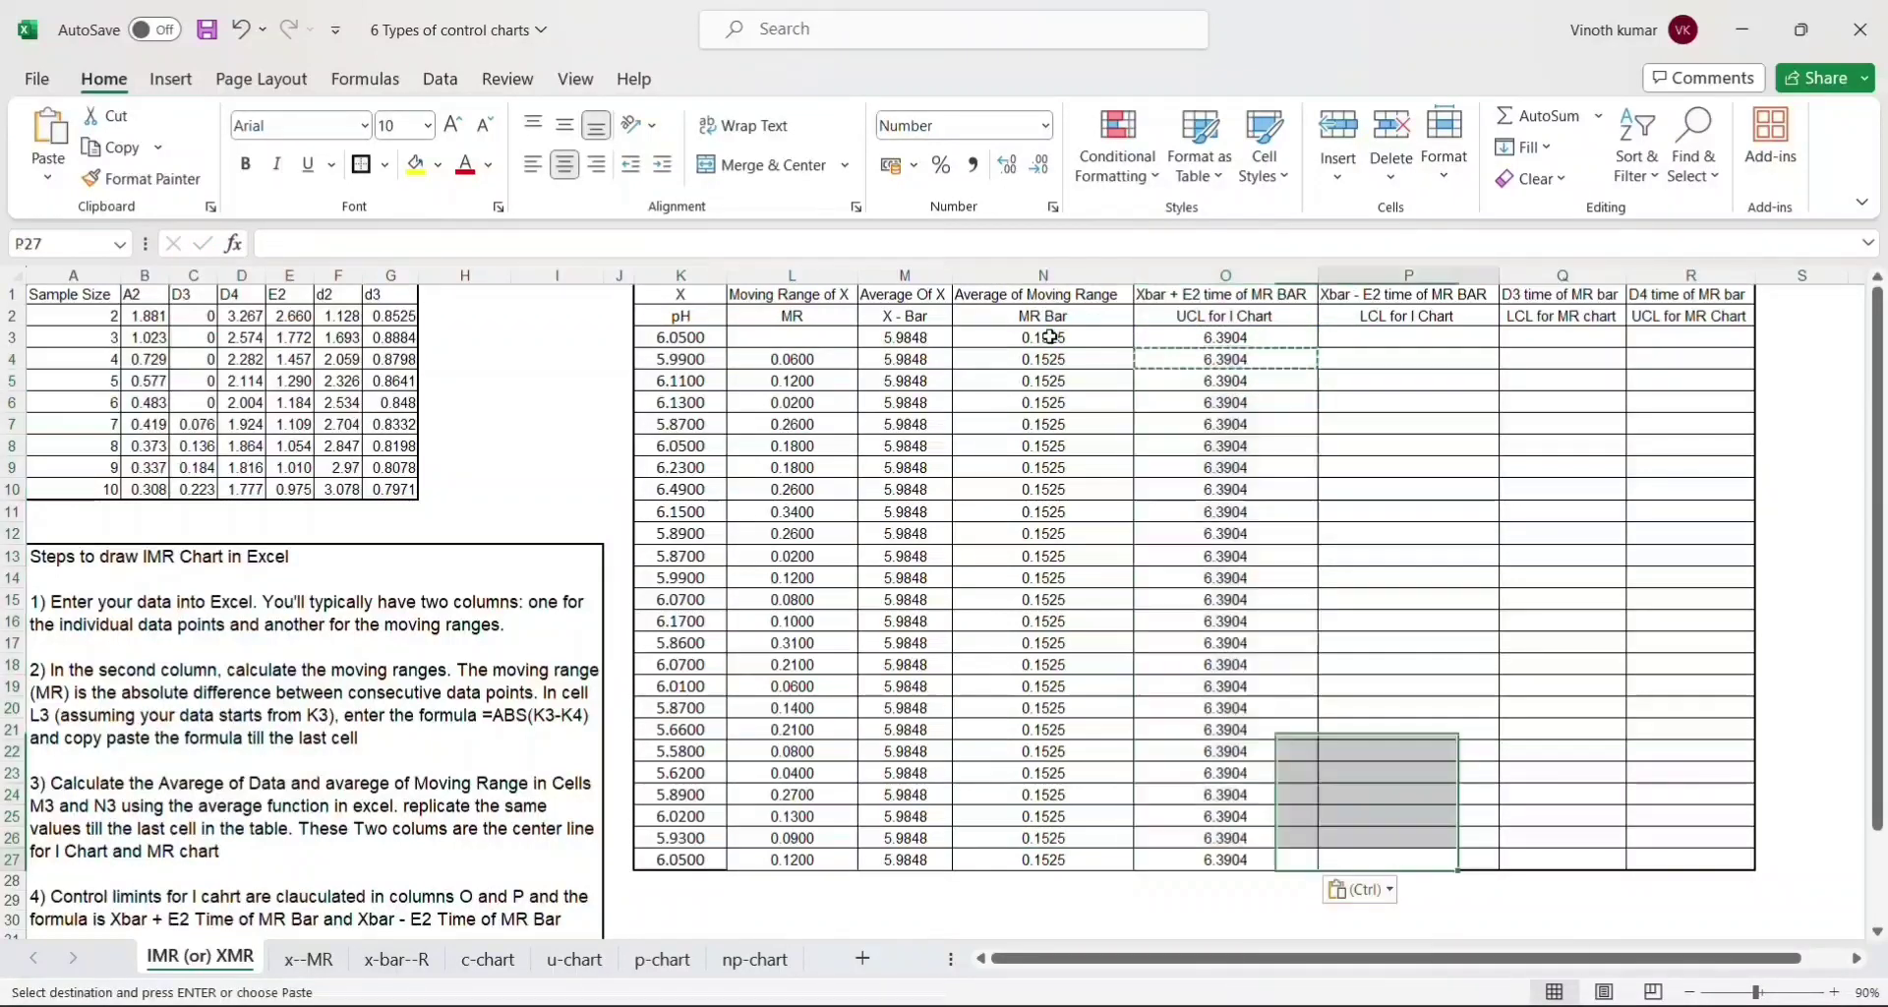
key("Up")
key("Up")
key("Up")
key("Up")
key("Up")
key("Up")
key("Up")
key("Up")
key("Up")
key("Up")
key("Up")
key("Up")
key("Up")
key("Up")
key("Up")
key("Up")
key("Up")
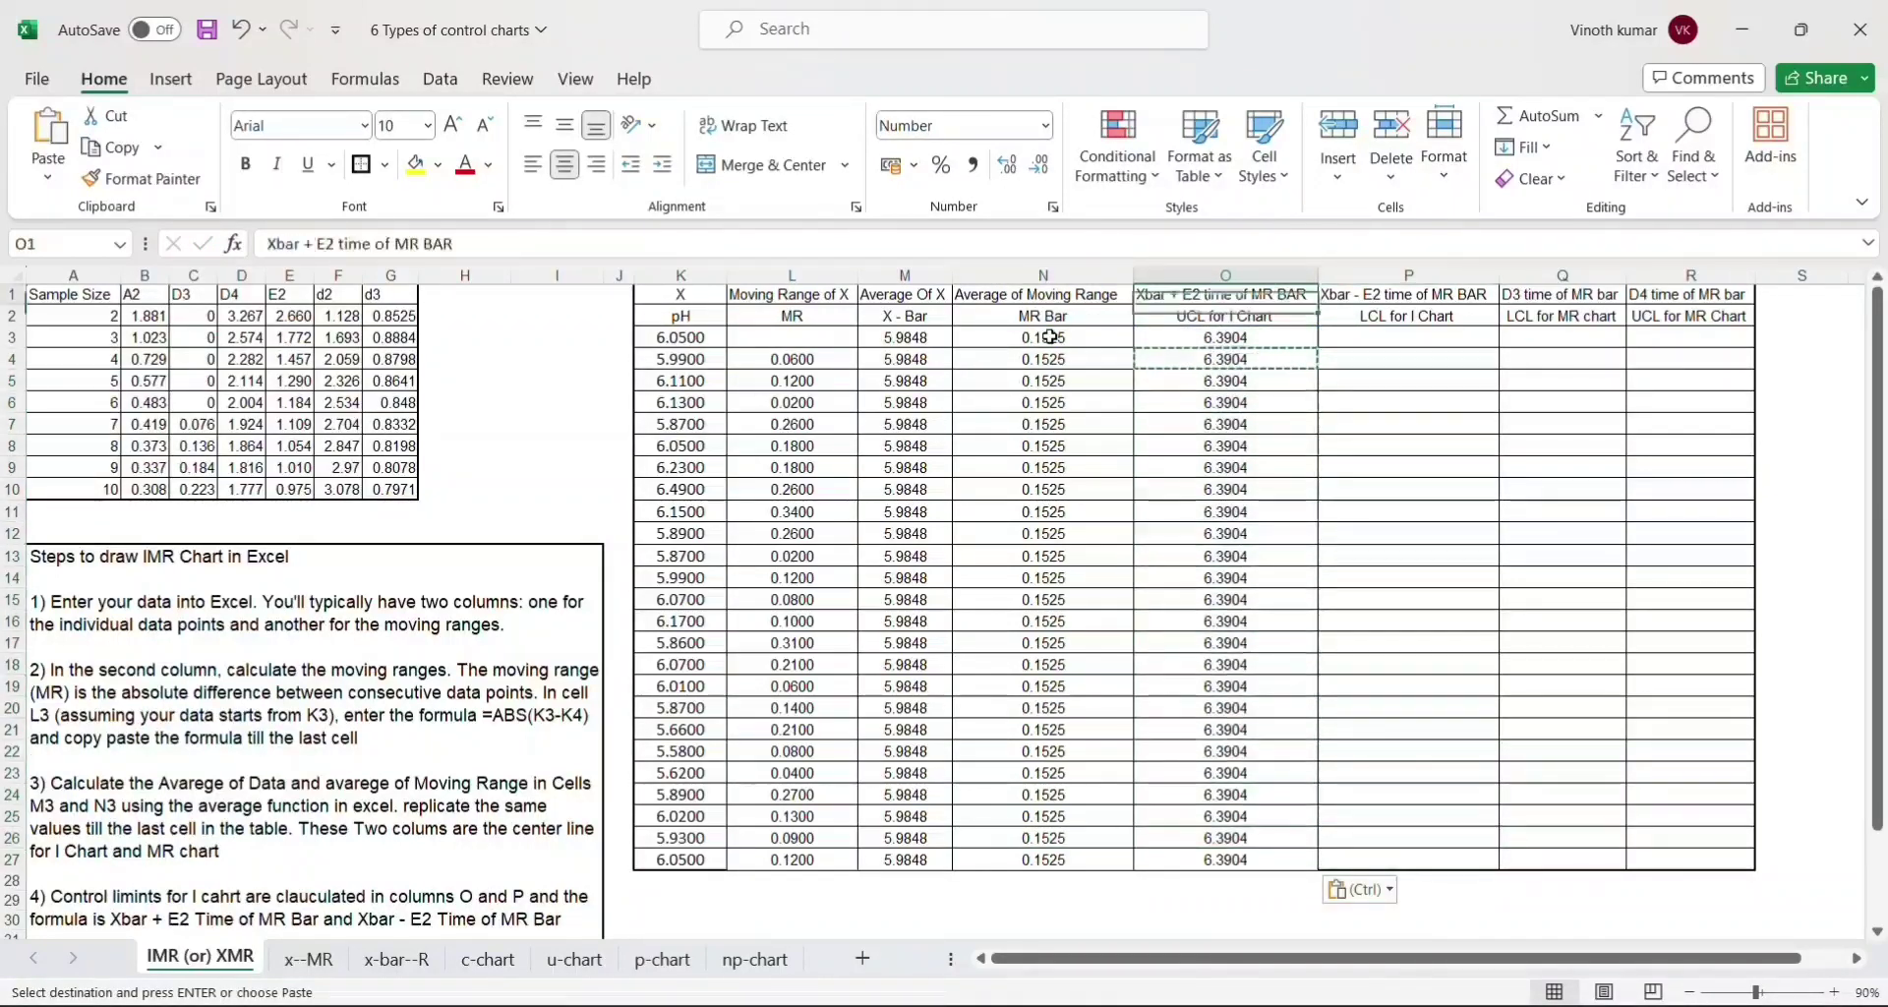
key("Right")
key("Down")
key("Down")
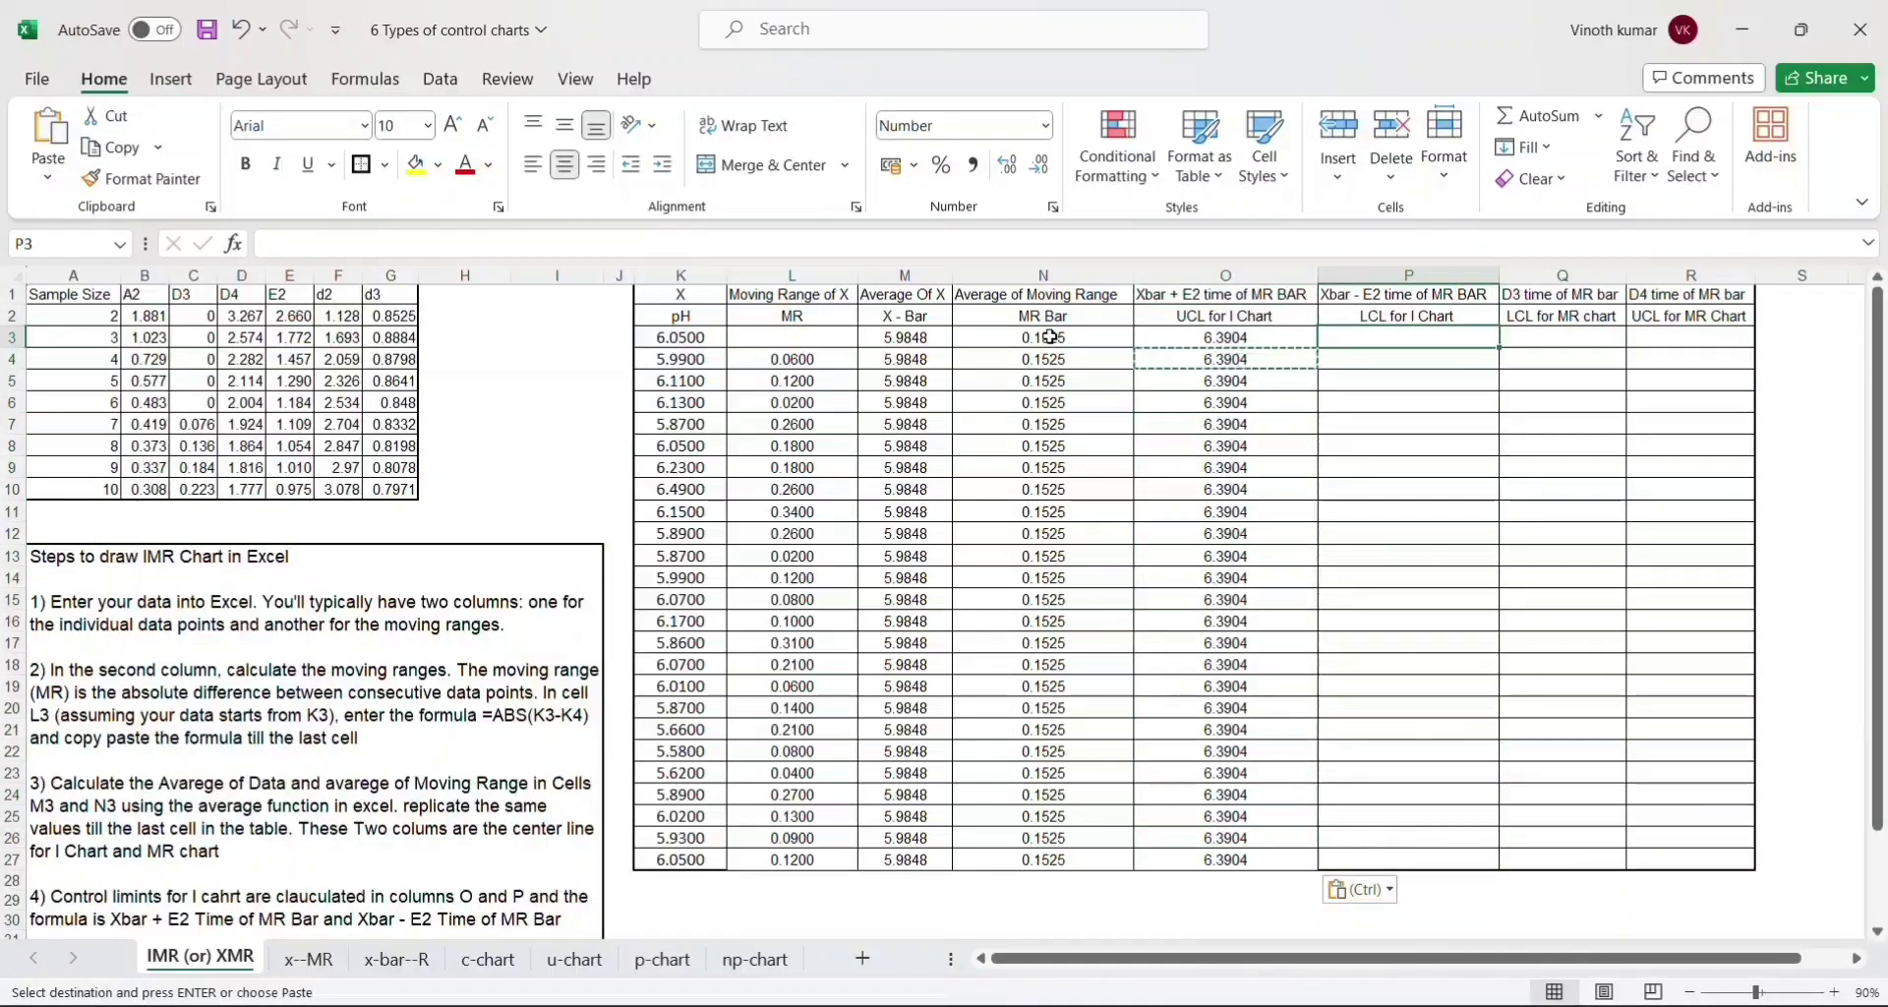
key("Left")
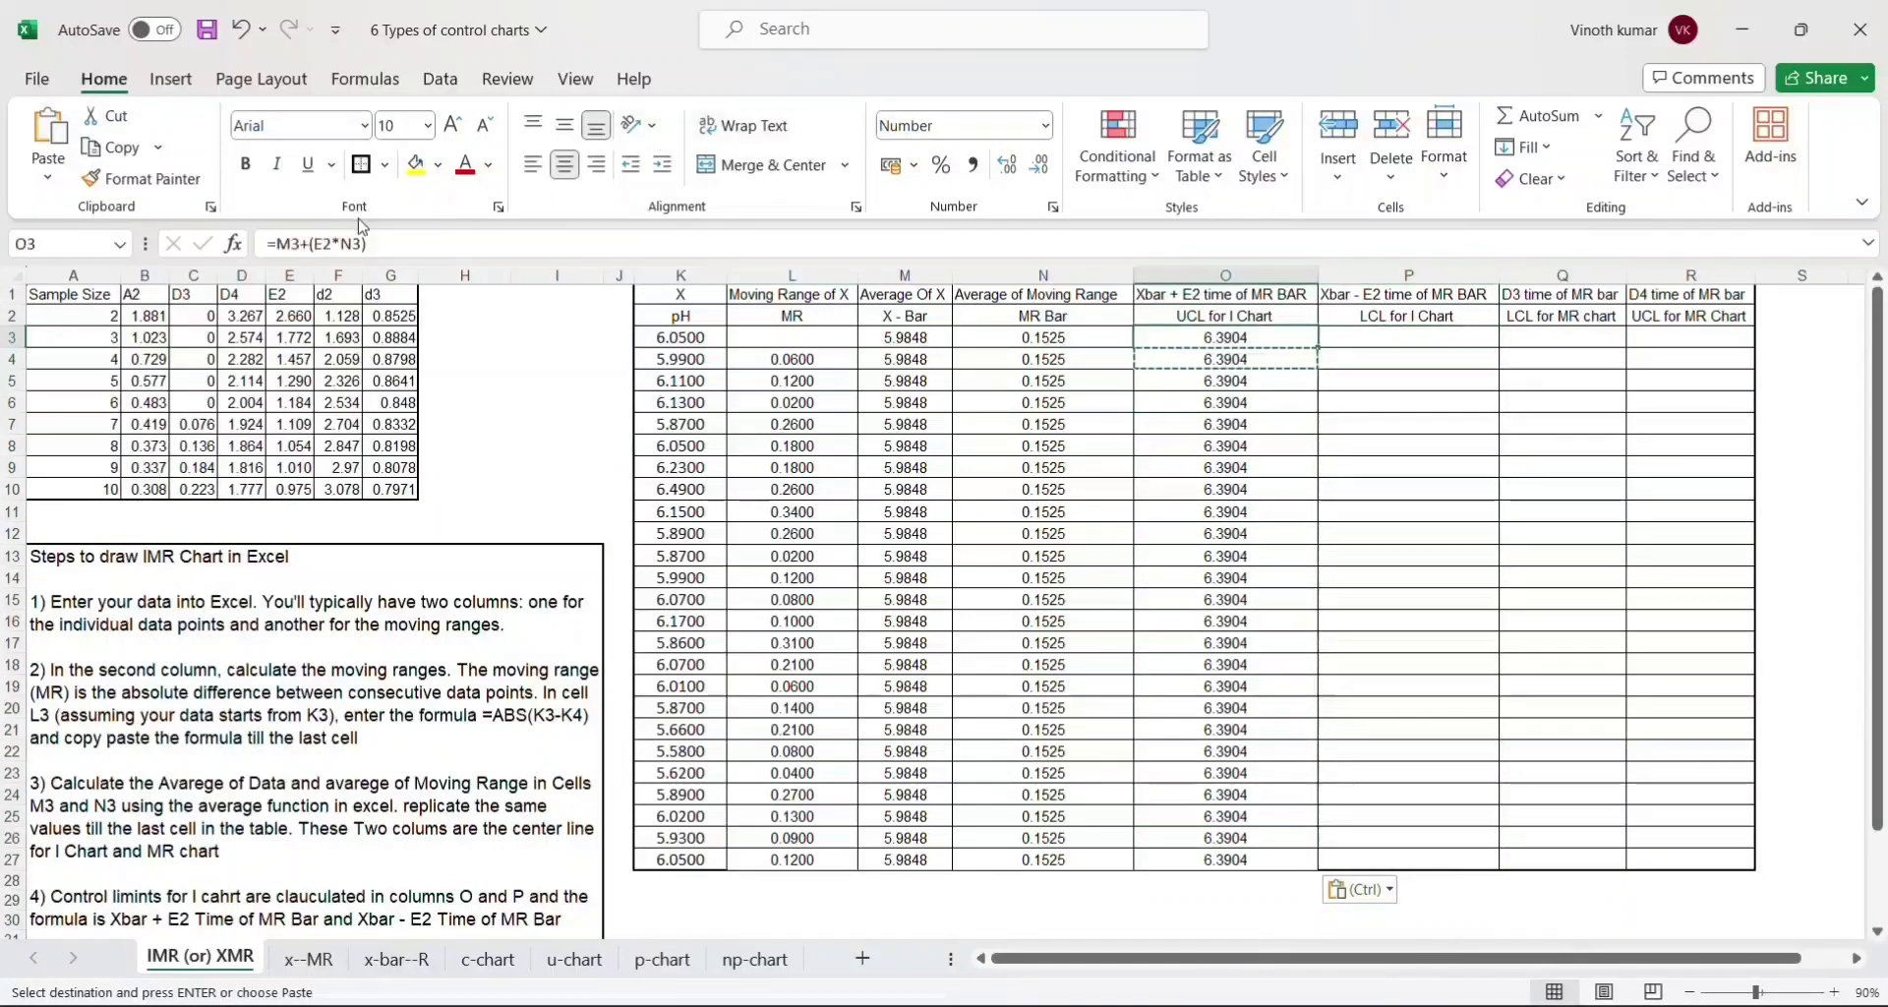
left_click(342, 243)
left_click_drag(342, 243, 412, 241)
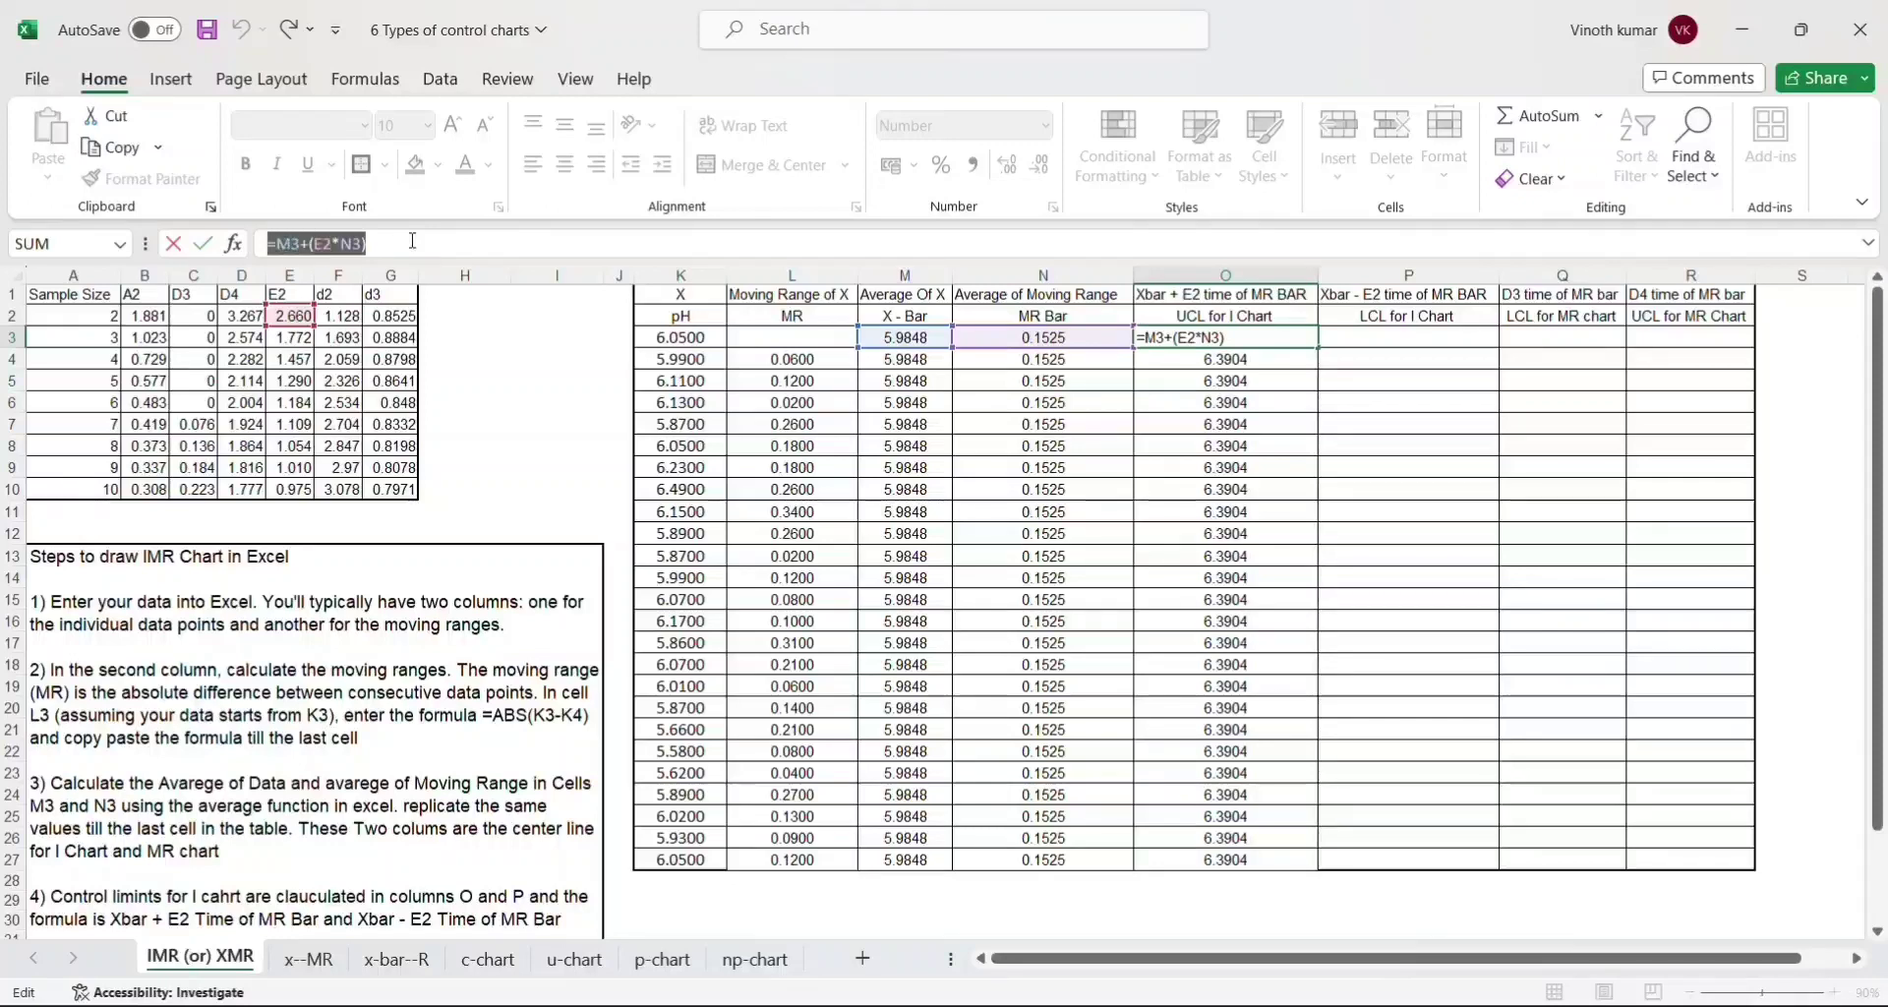
left_click(412, 241)
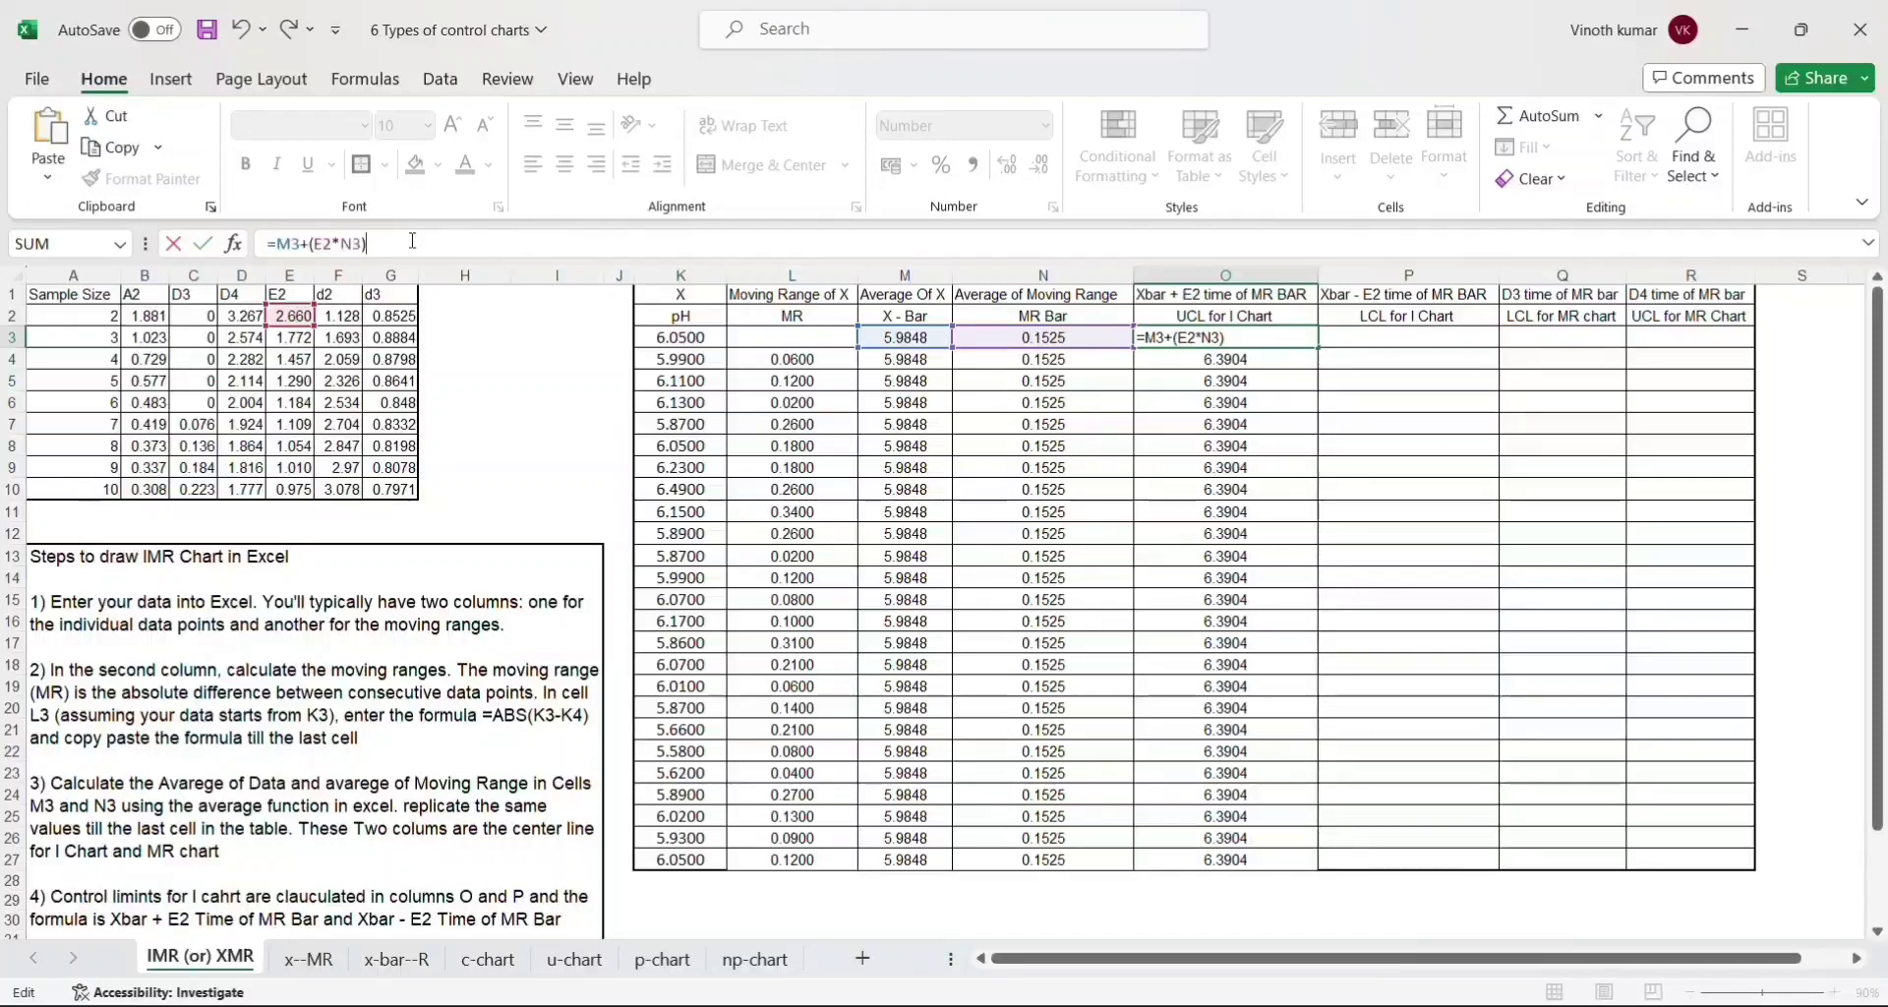
key("Tab")
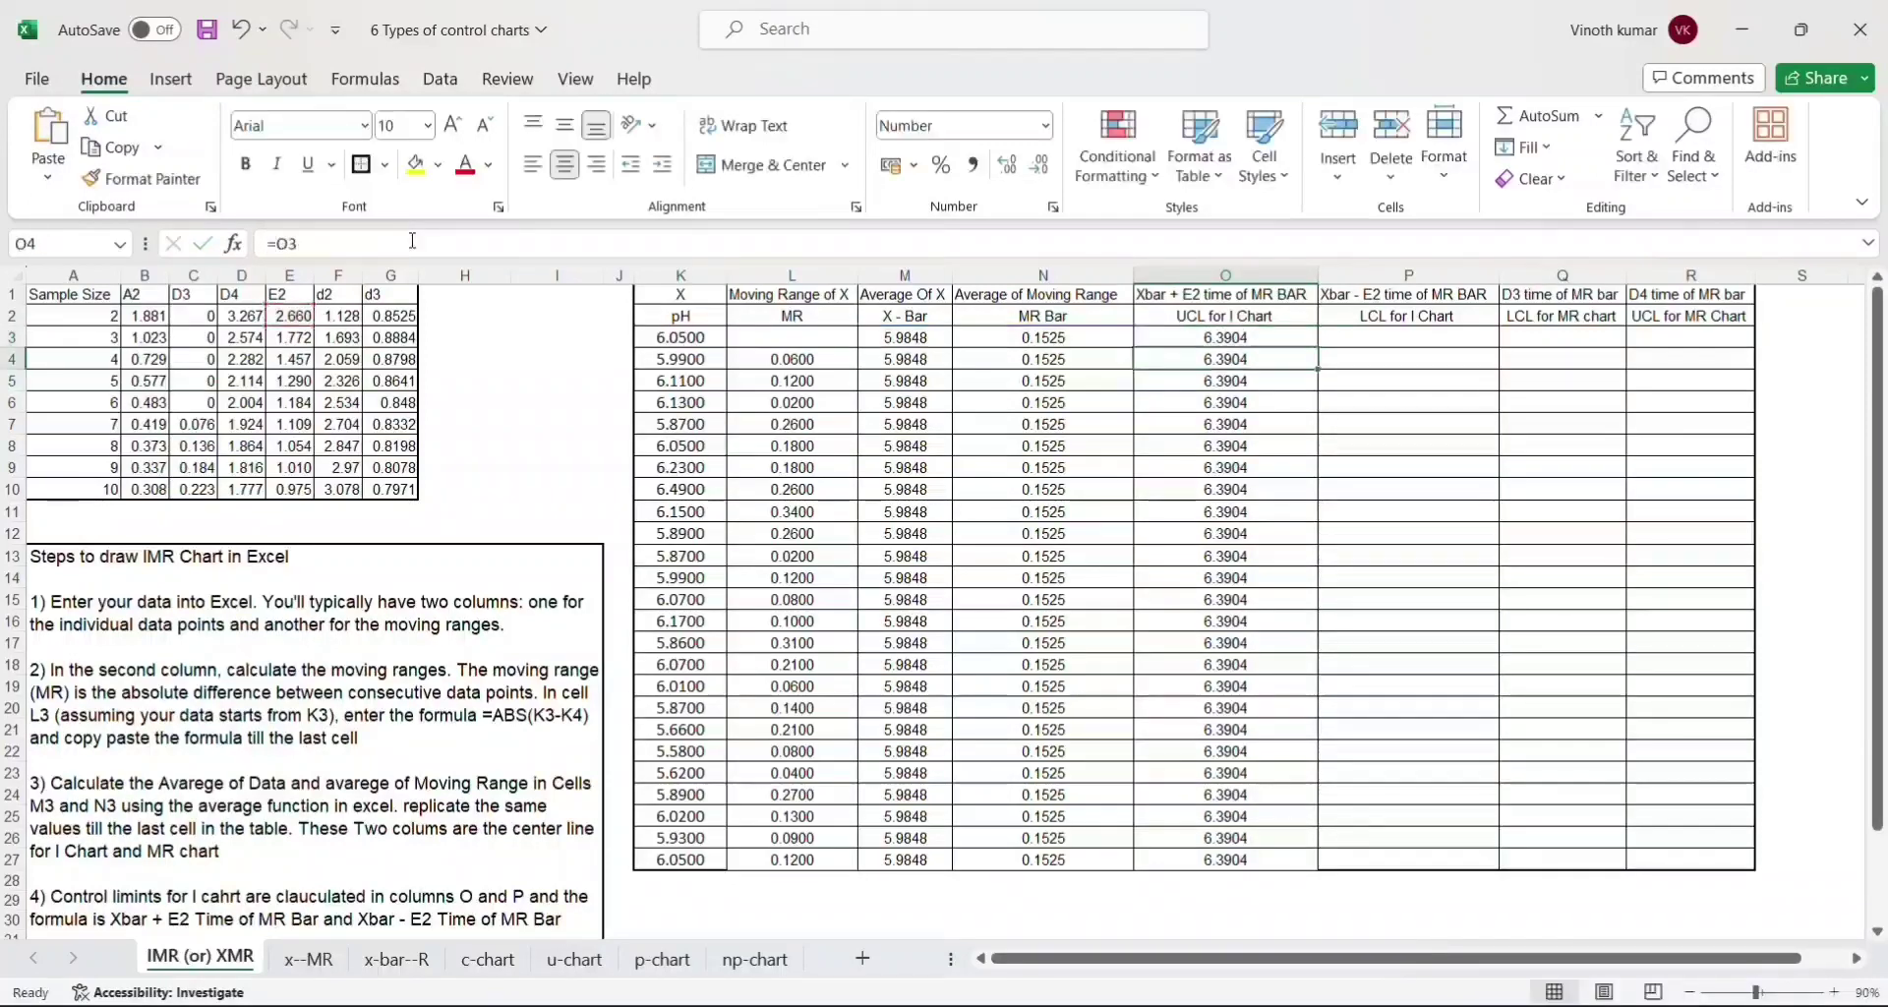
- Calculate the LCL for the I chart in P3 by reusing the copied formula with a minus sign: =M3-(E2*N3)
double_click(1393, 334)
key("ctrl+v")
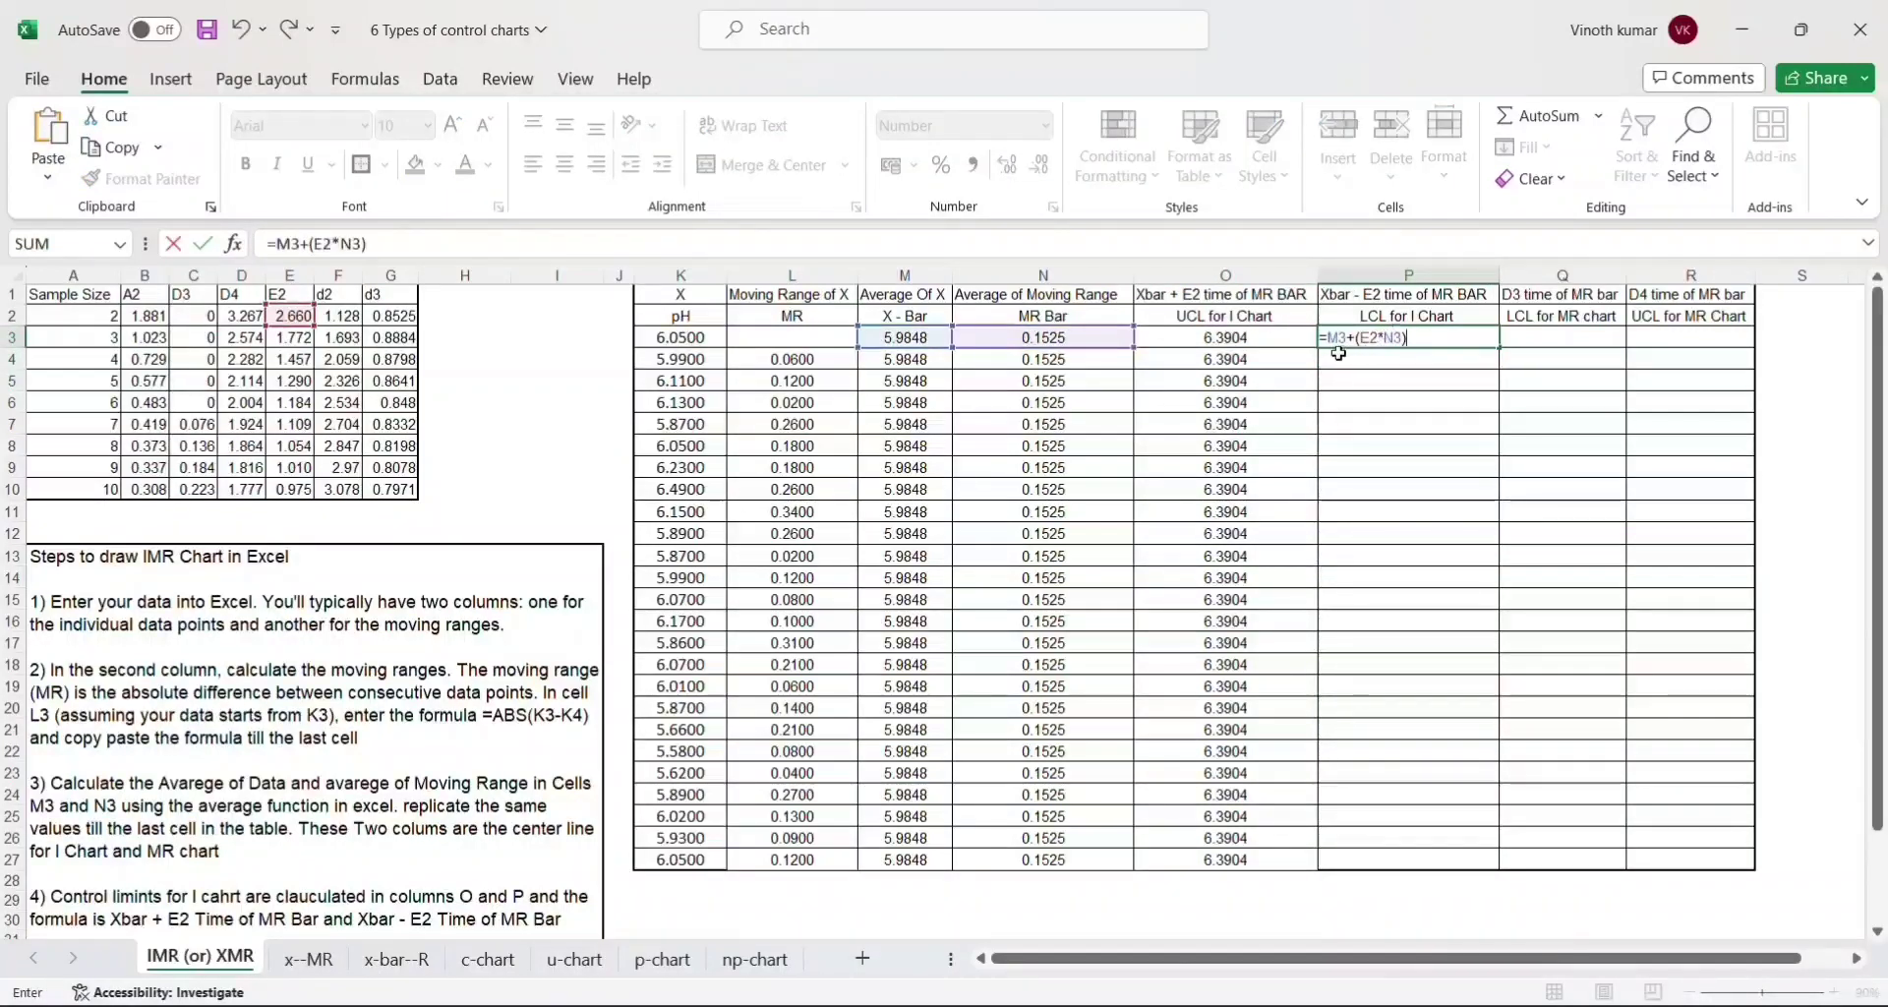
left_click(1349, 338)
key("BackSpace")
type("-")
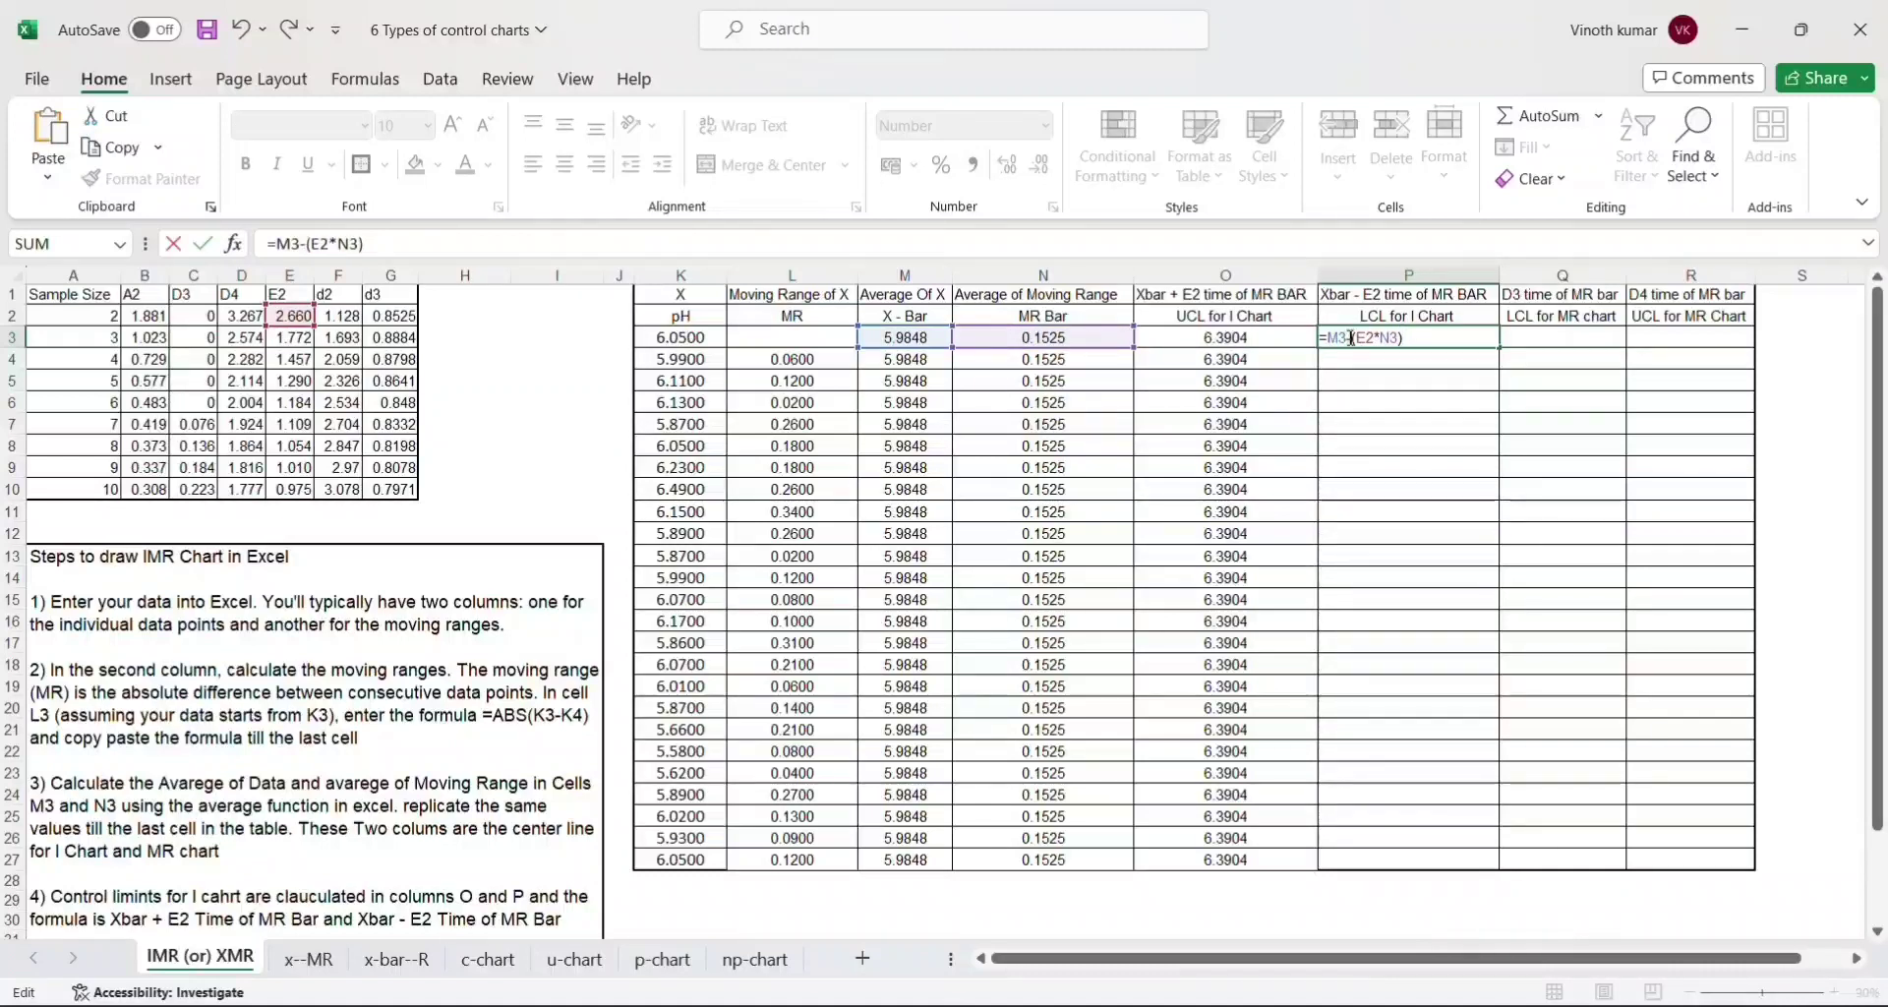
key("ctrl+Return")
key("ctrl+c")
key("Left")
key("ctrl+Down")
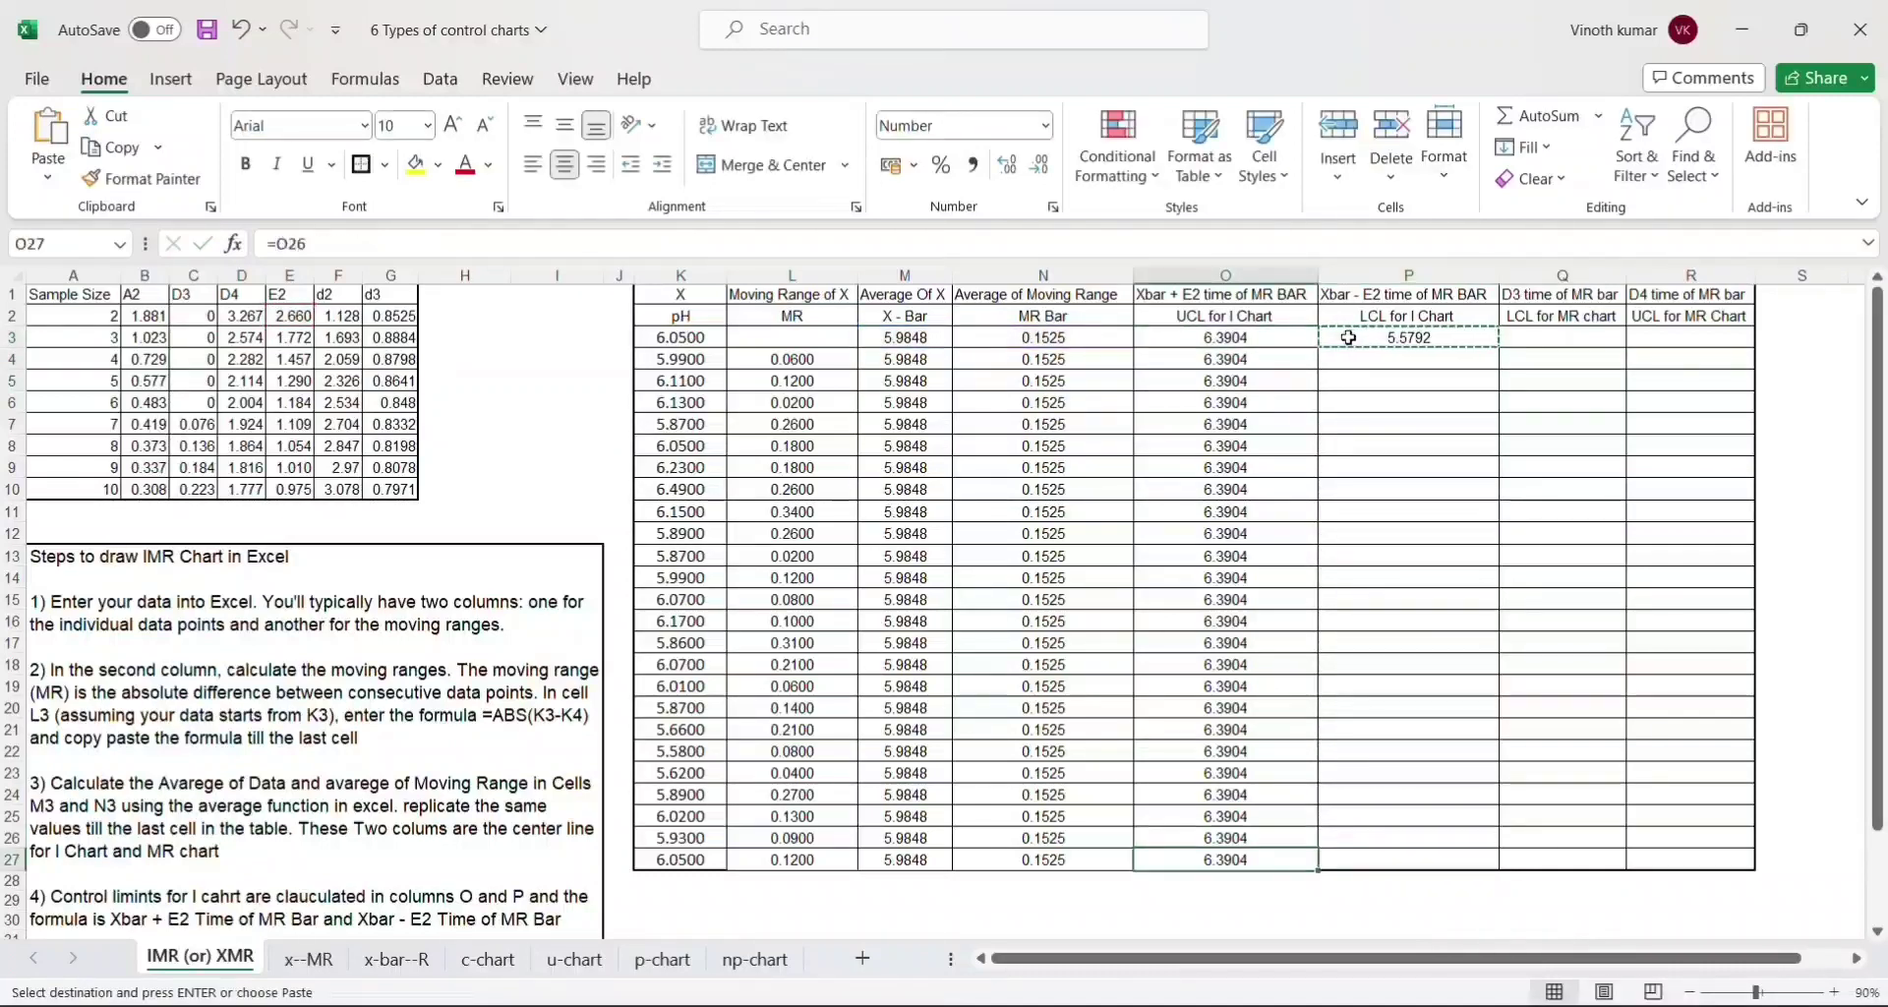
key("Right")
key("ctrl+shift+Up")
key("ctrl+shift+Down")
key("ctrl+Up")
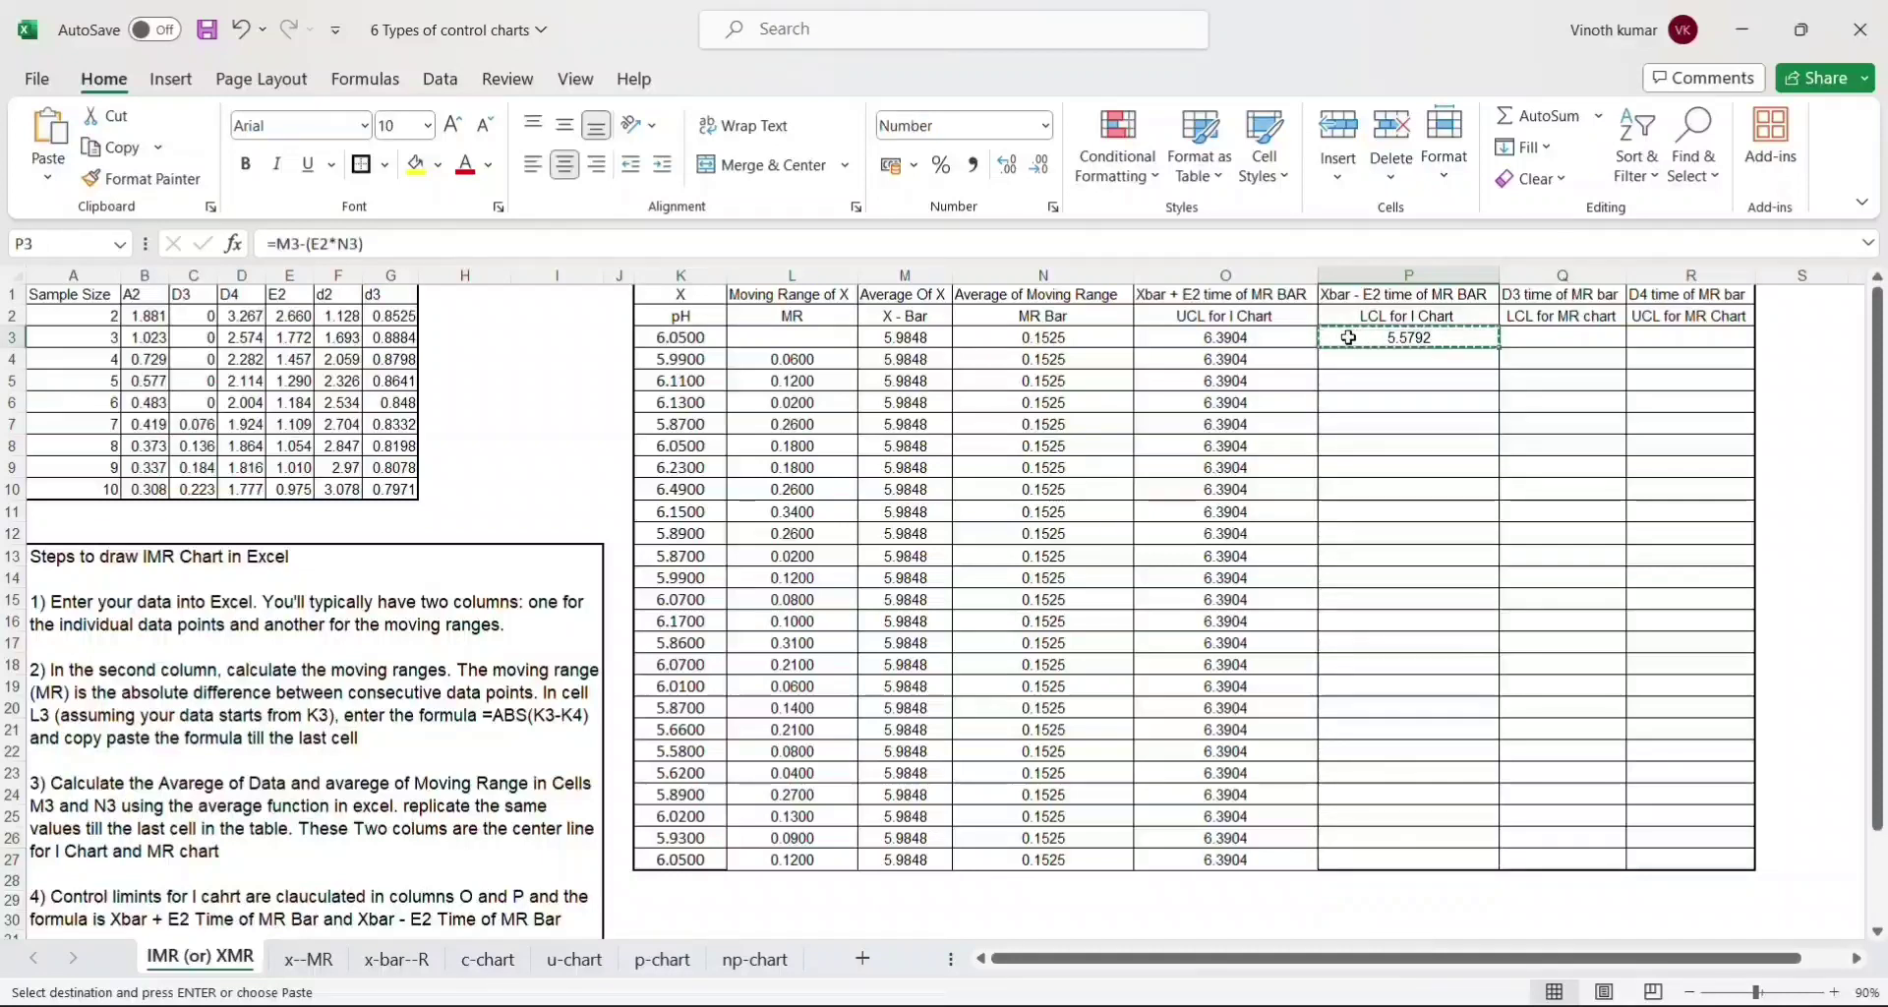
- Repeat the I chart LCL value in P4 with the formula =P3
key("Down")
type("=")
key("Up")
key("Return")
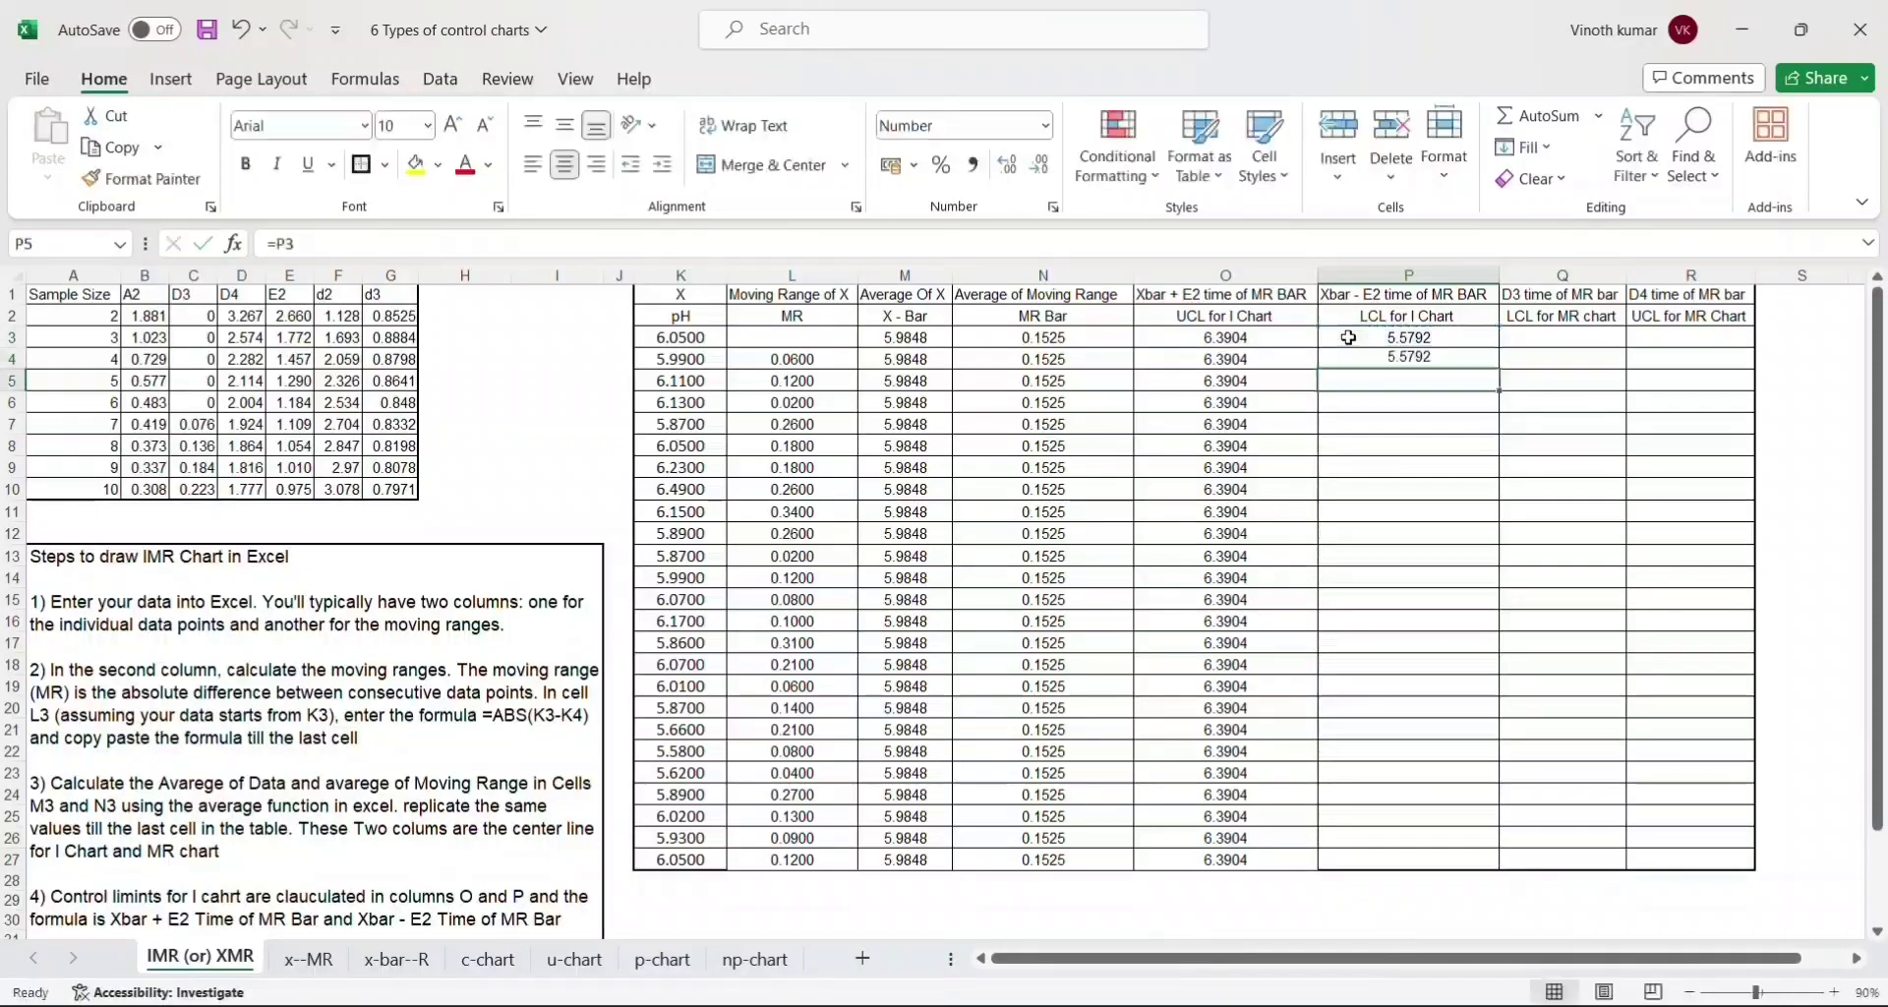
- Copy the LCL reference formula from P4 down the column through P27
key("Up")
key("ctrl+c")
key("Left")
key("ctrl+Down")
key("Right")
key("ctrl+shift+Up")
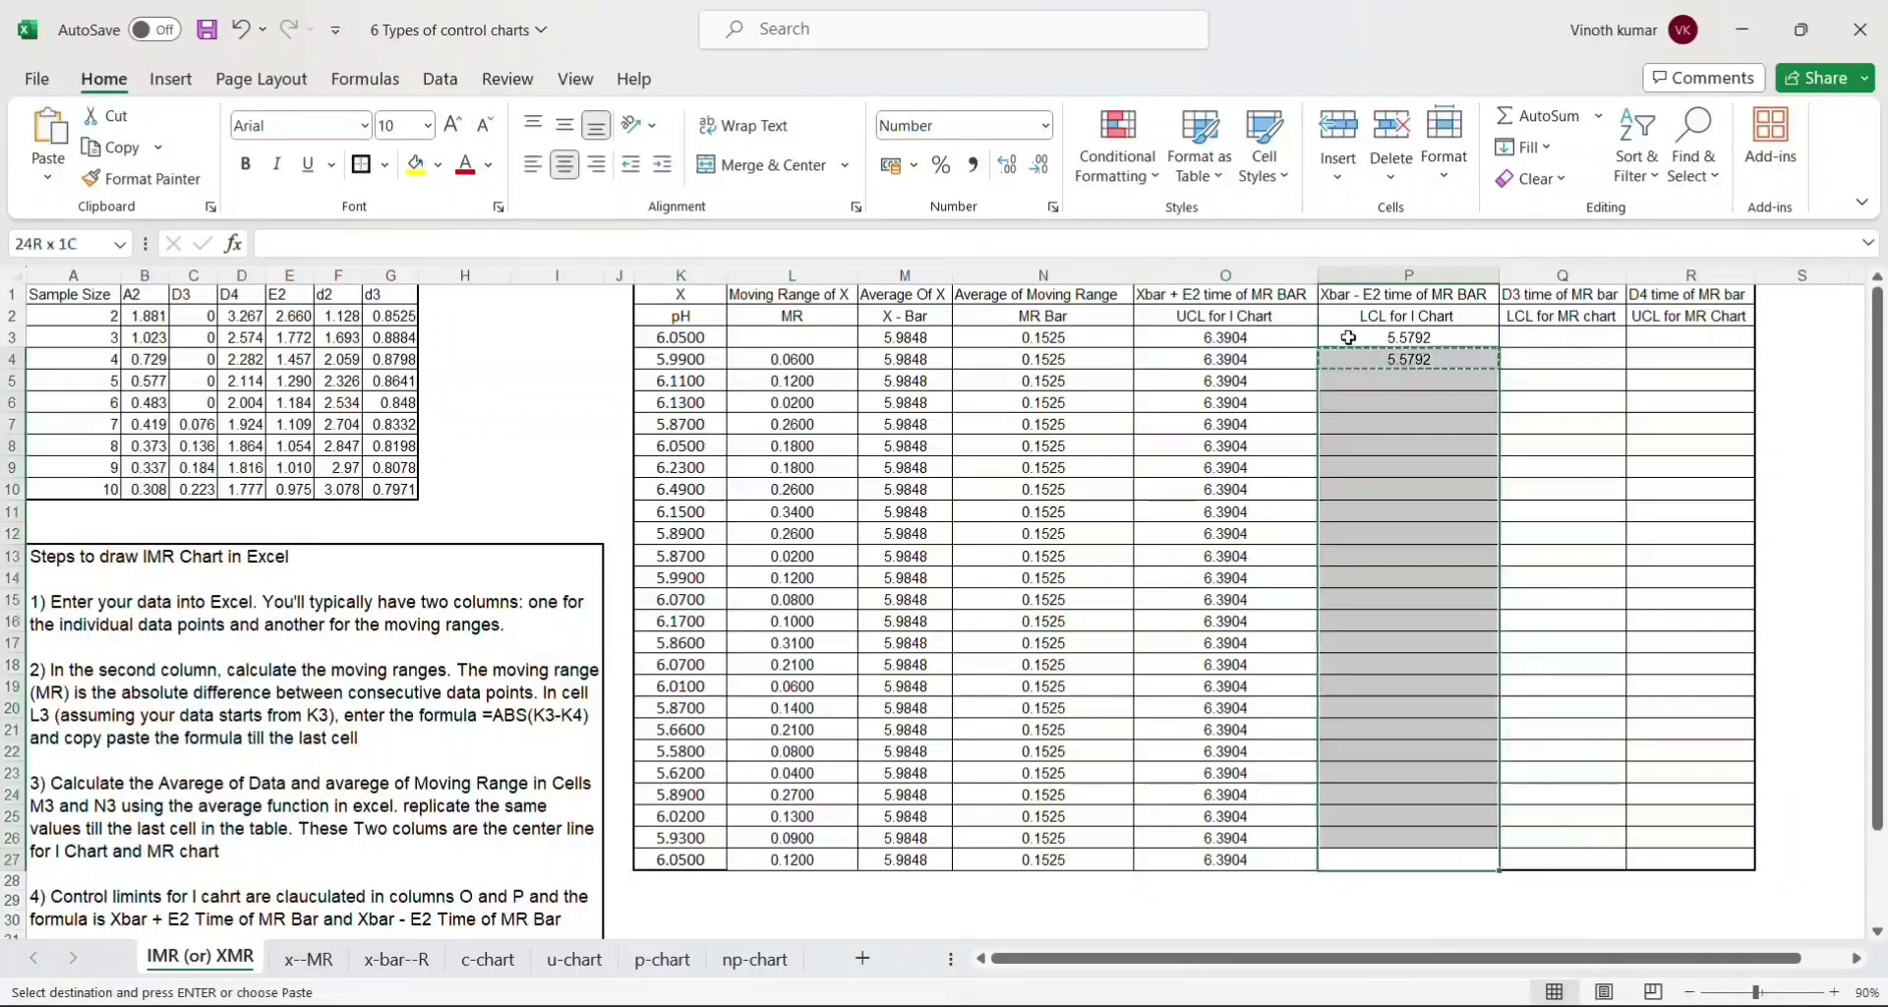
key("ctrl+v")
key("shift+BackSpace")
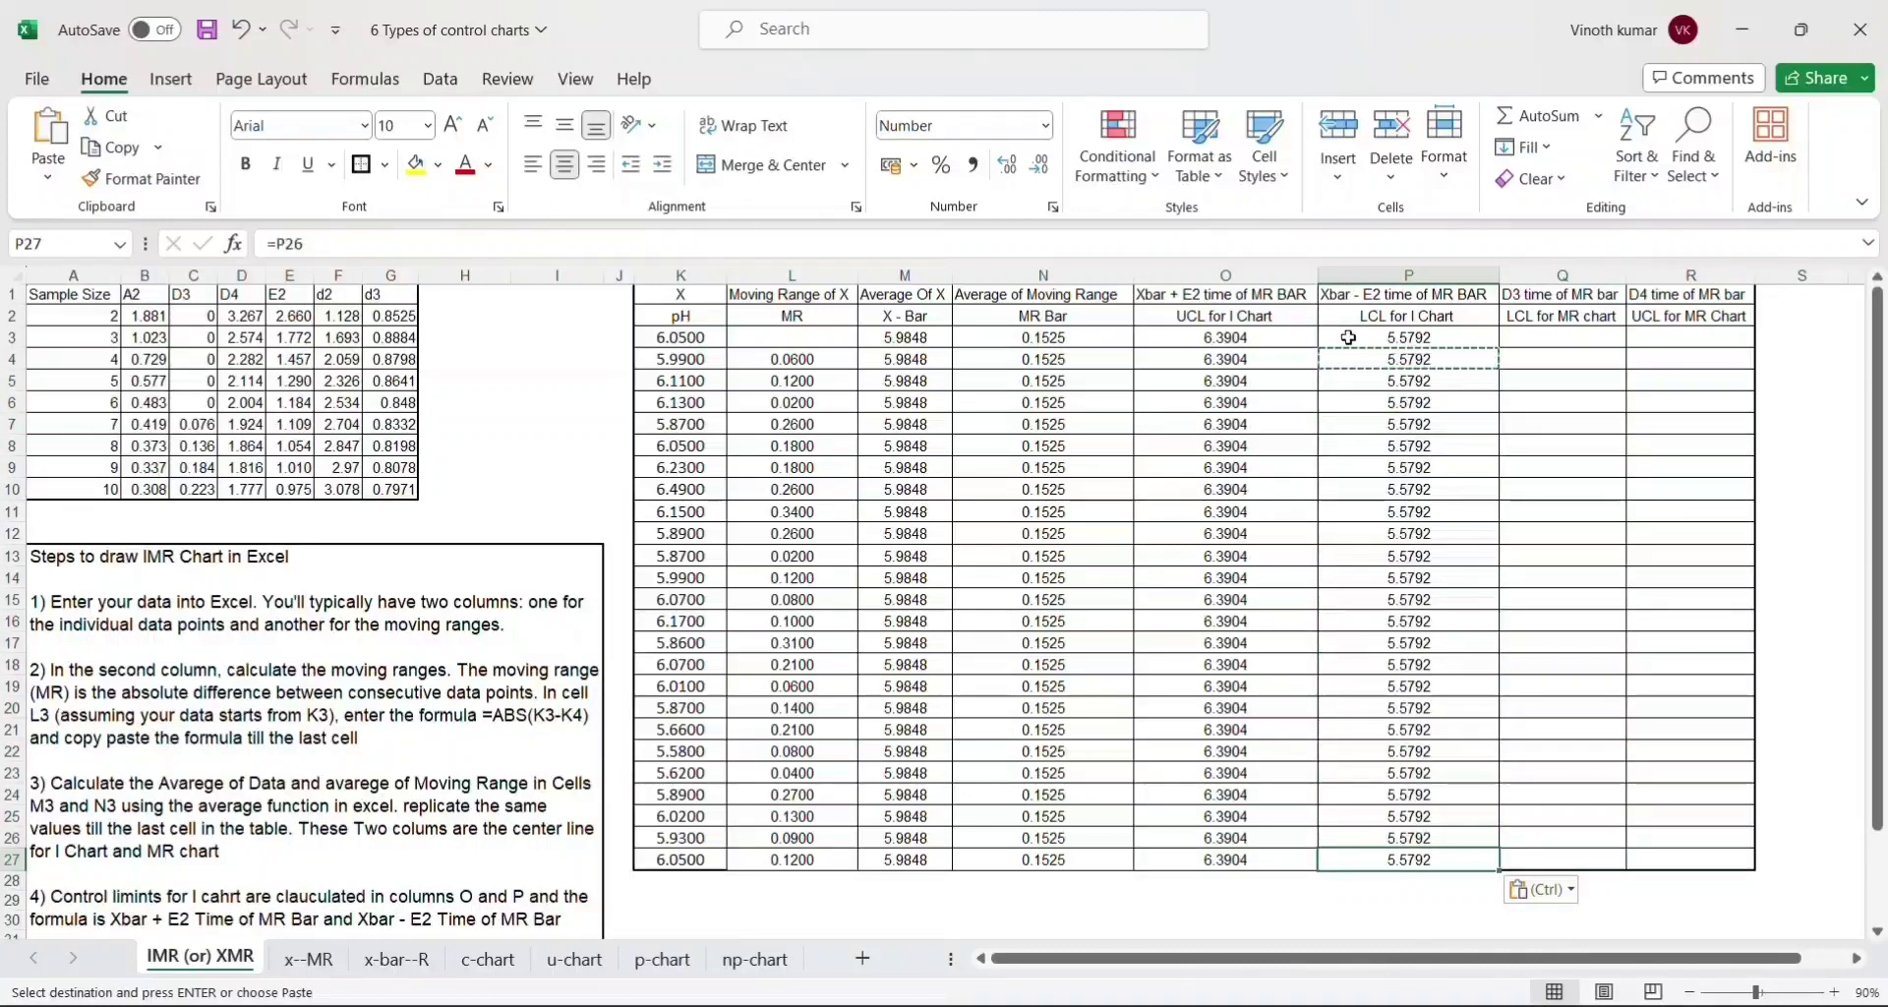
- Review the I chart LCL column, the MR chart LCL and UCL column headings, and the X-Bar formula in M3
key("Up")
key("Up")
key("Up")
key("Up")
key("Up")
key("Up")
key("Up")
key("Up")
key("Up")
key("Up")
key("Up")
key("Up")
key("Up")
key("Up")
key("Up")
key("Up")
key("Up")
key("Up")
key("Up")
key("Up")
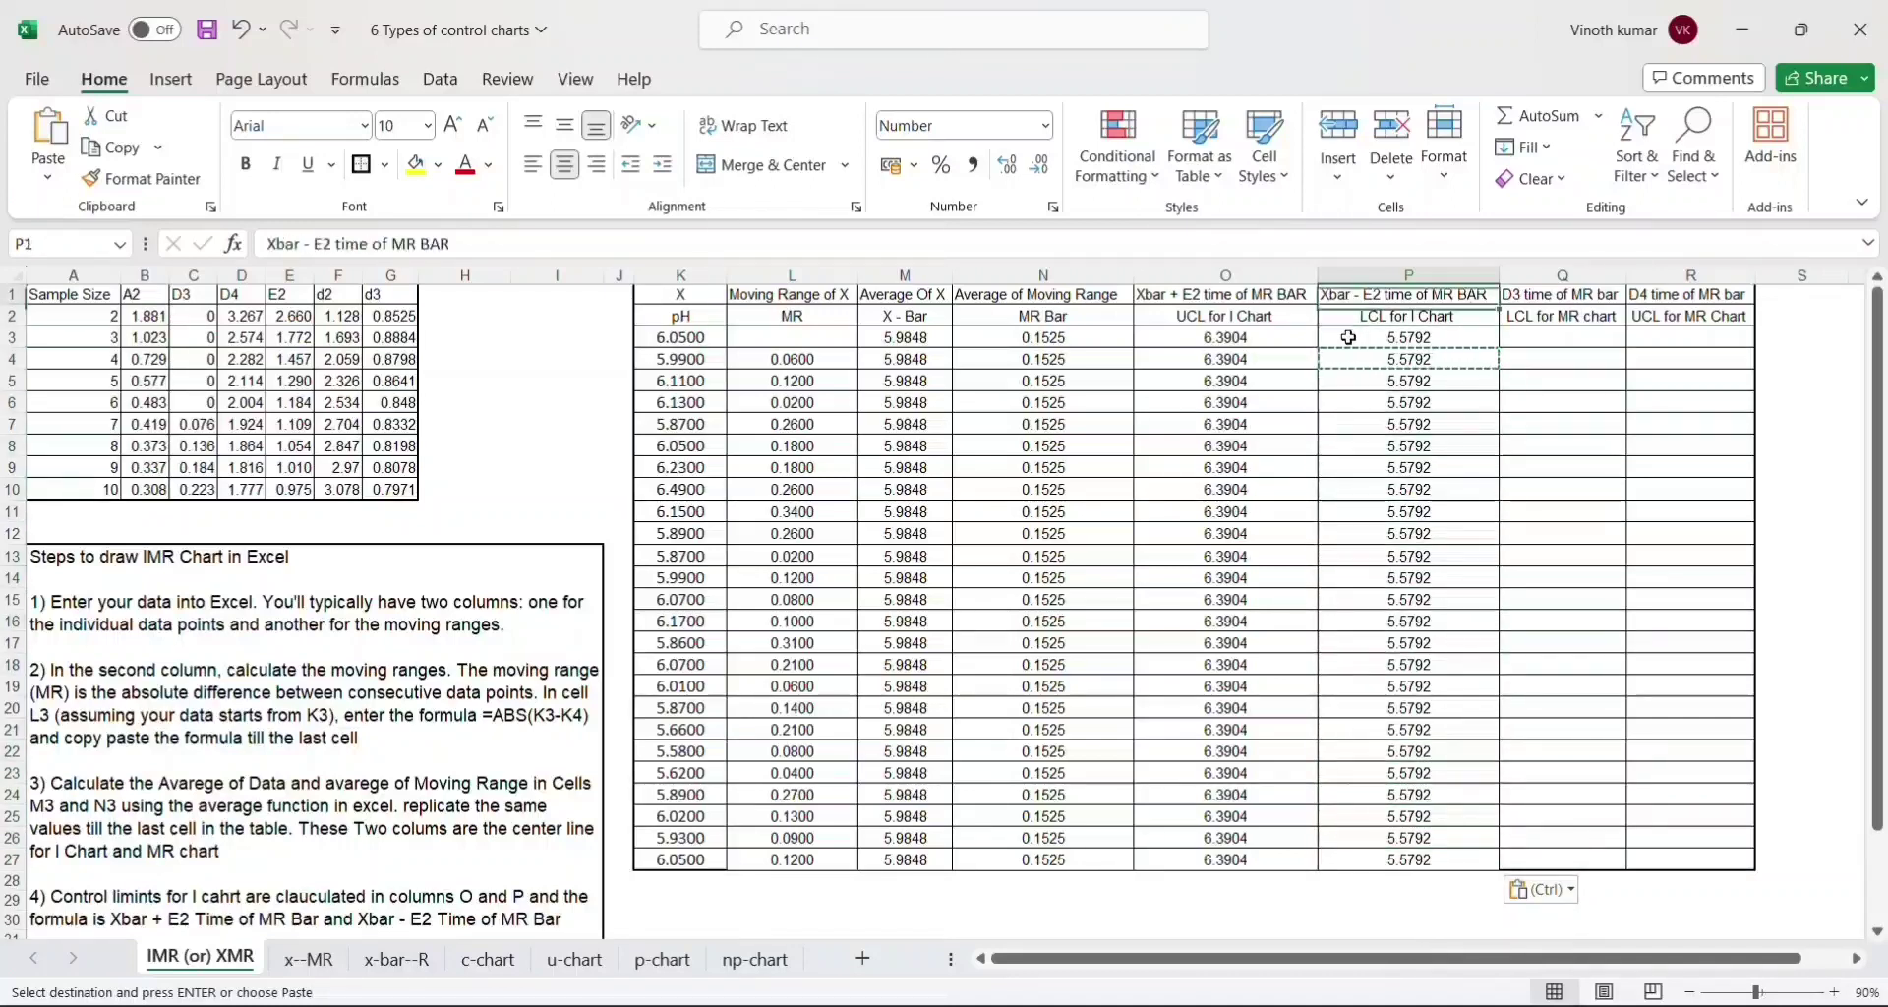
key("Right")
key("Right")
key("Down")
key("Down")
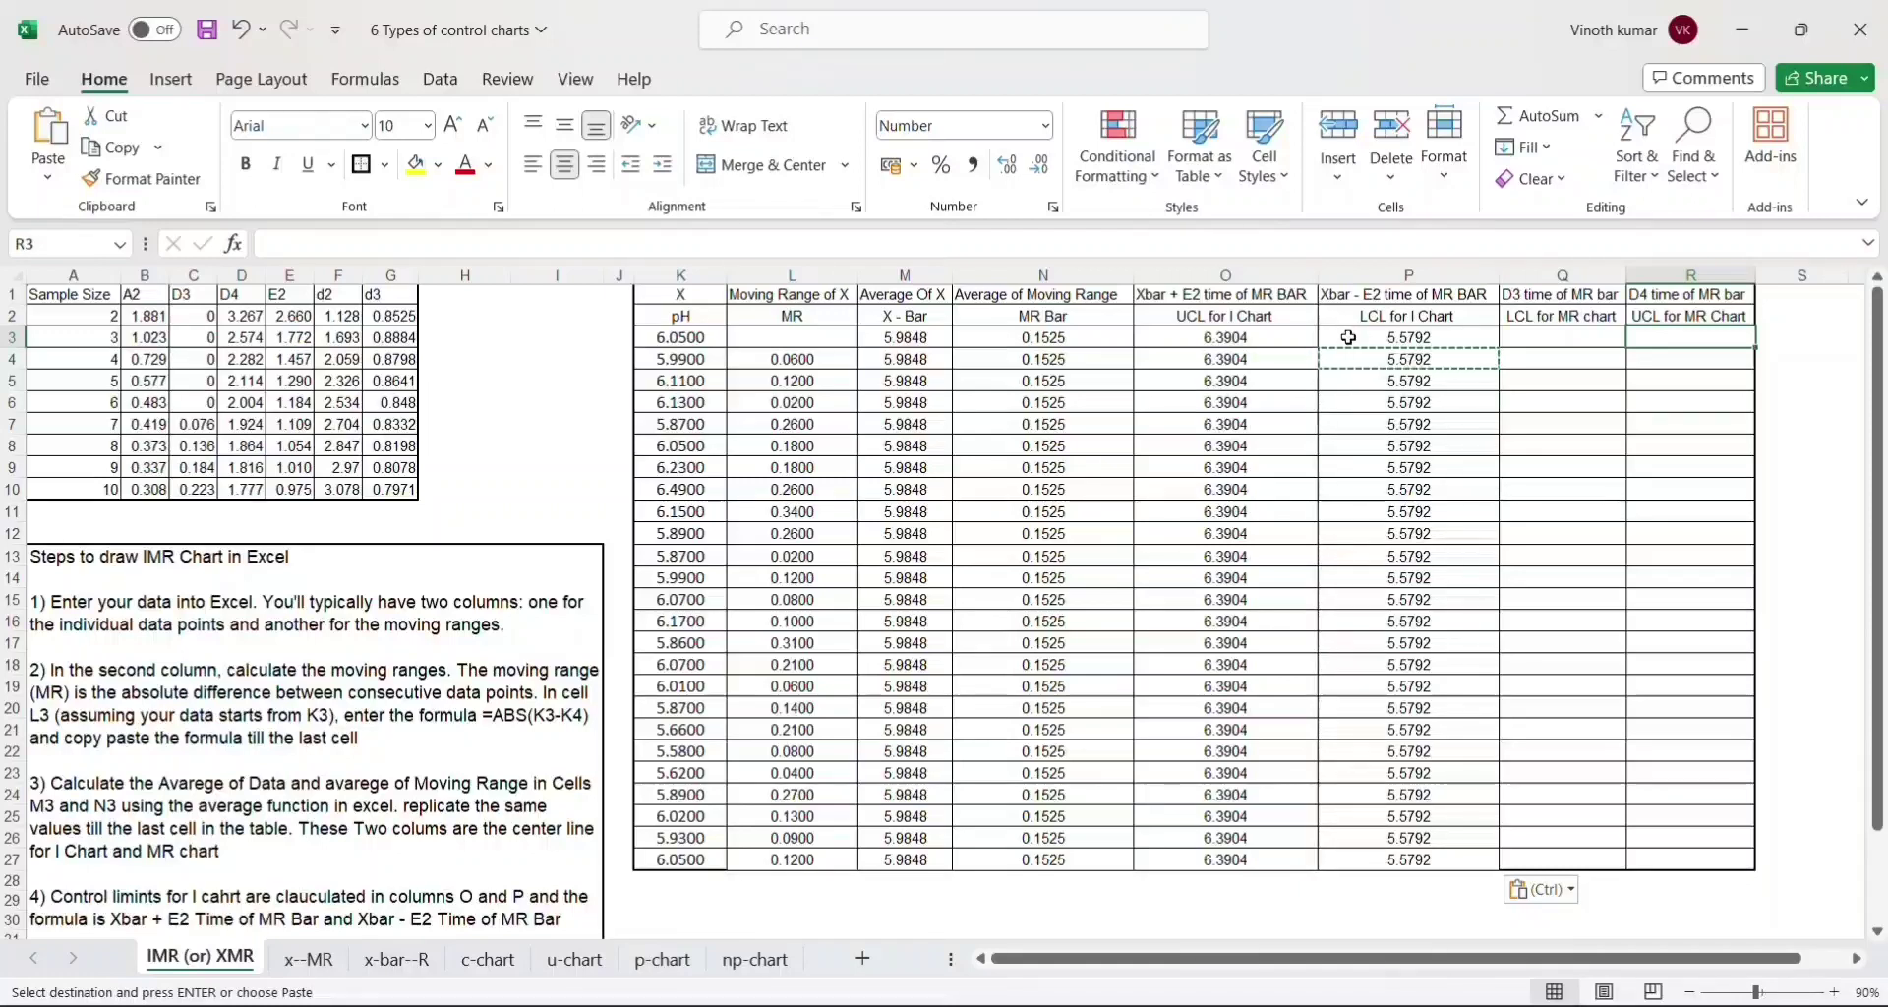
key("Left")
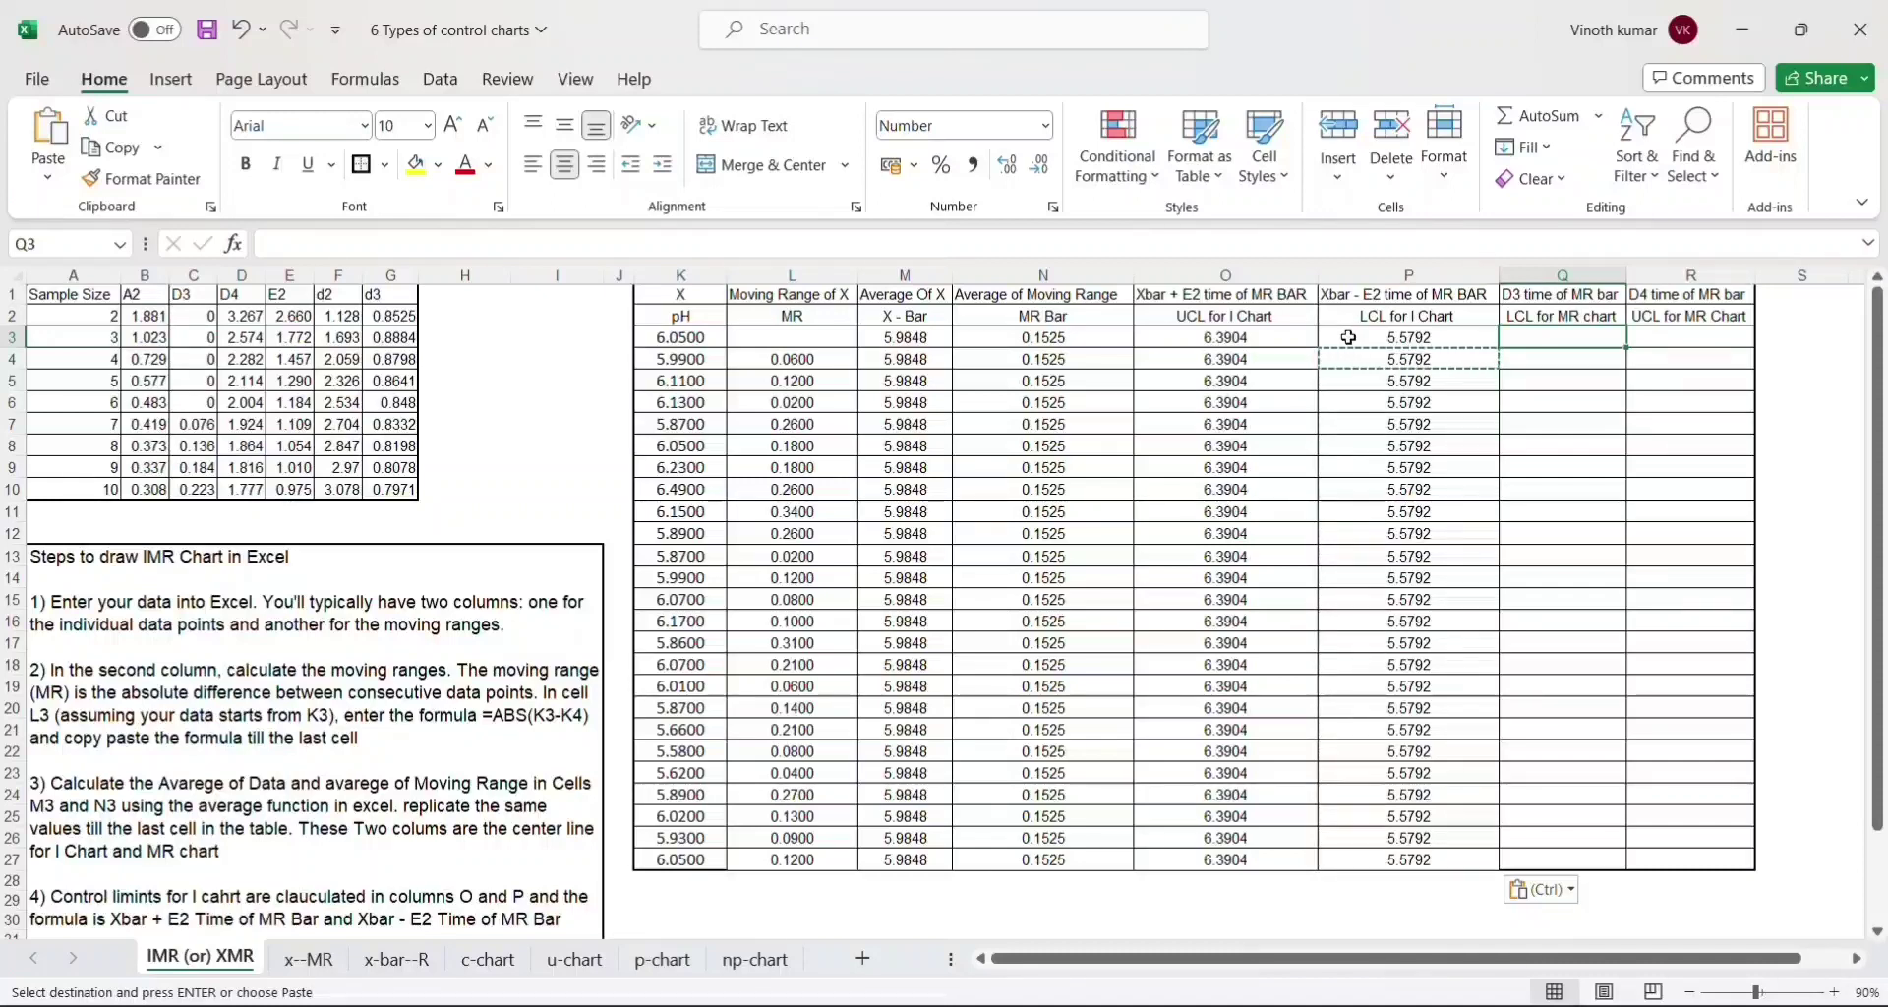
key("Left")
key("Left")
key("Left")
key("Left")
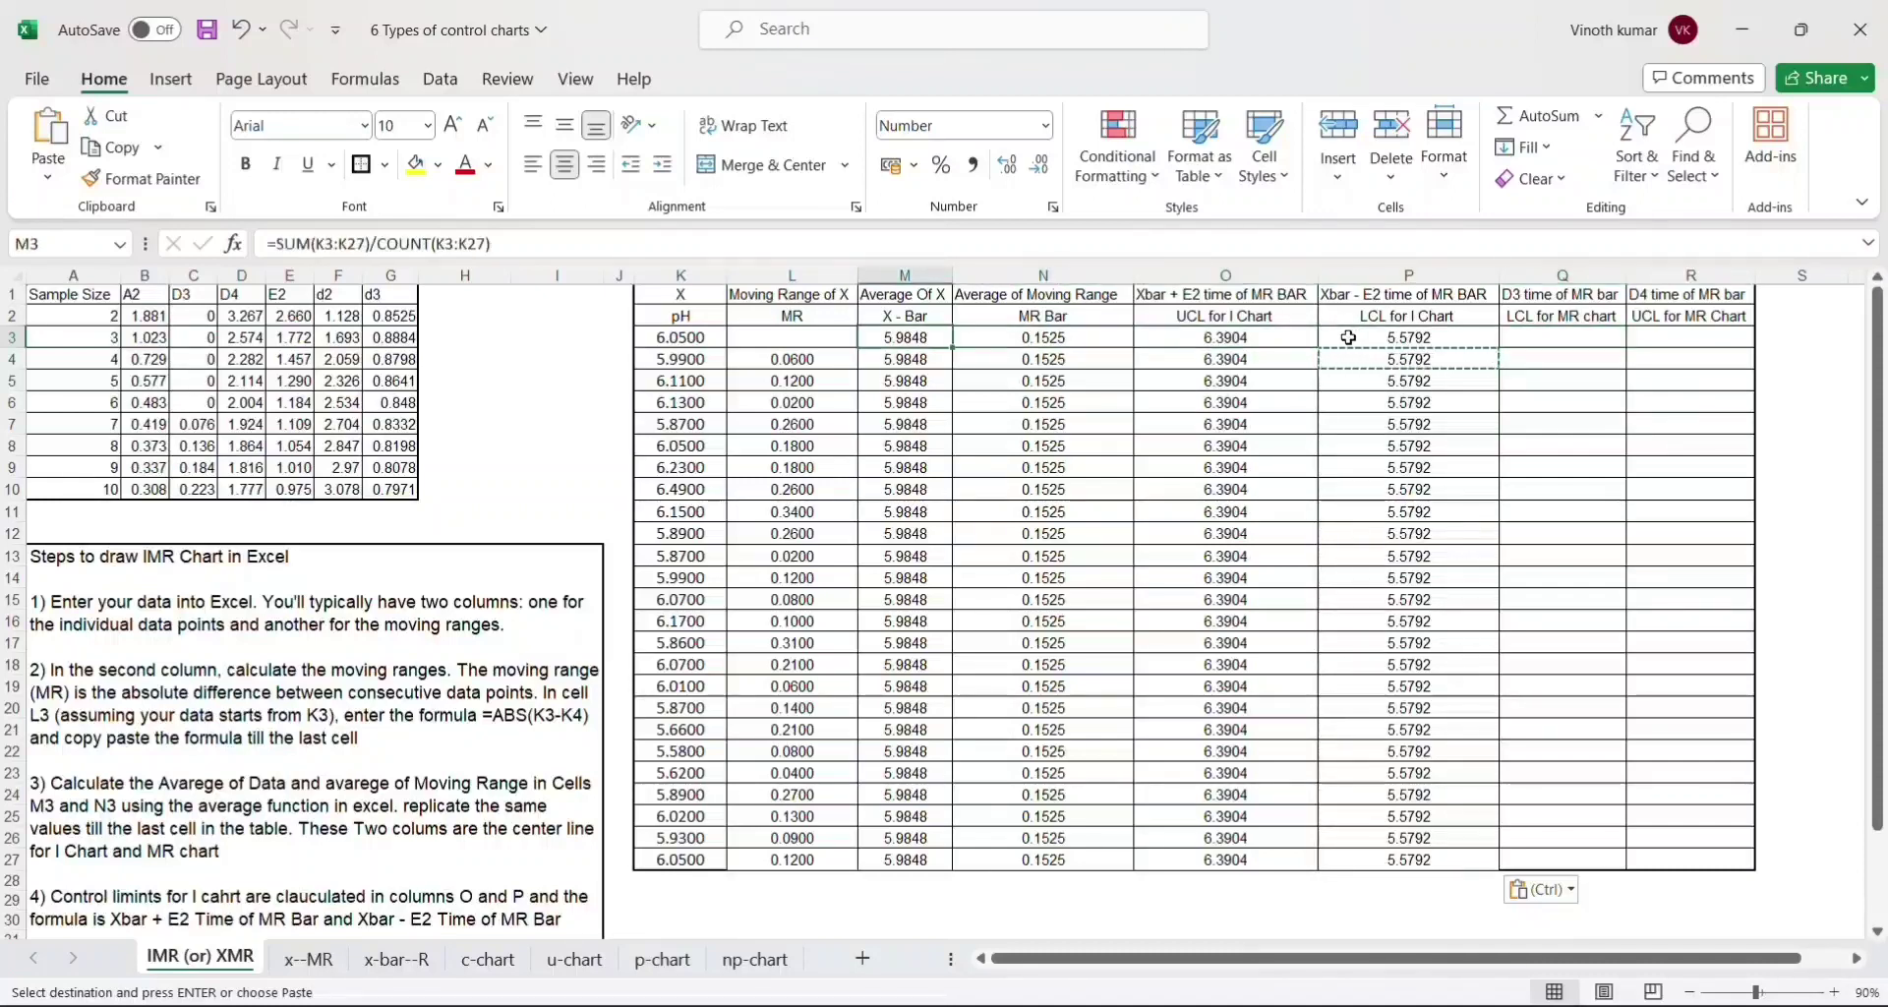
key("Right")
key("Right")
key("Right")
key("Right")
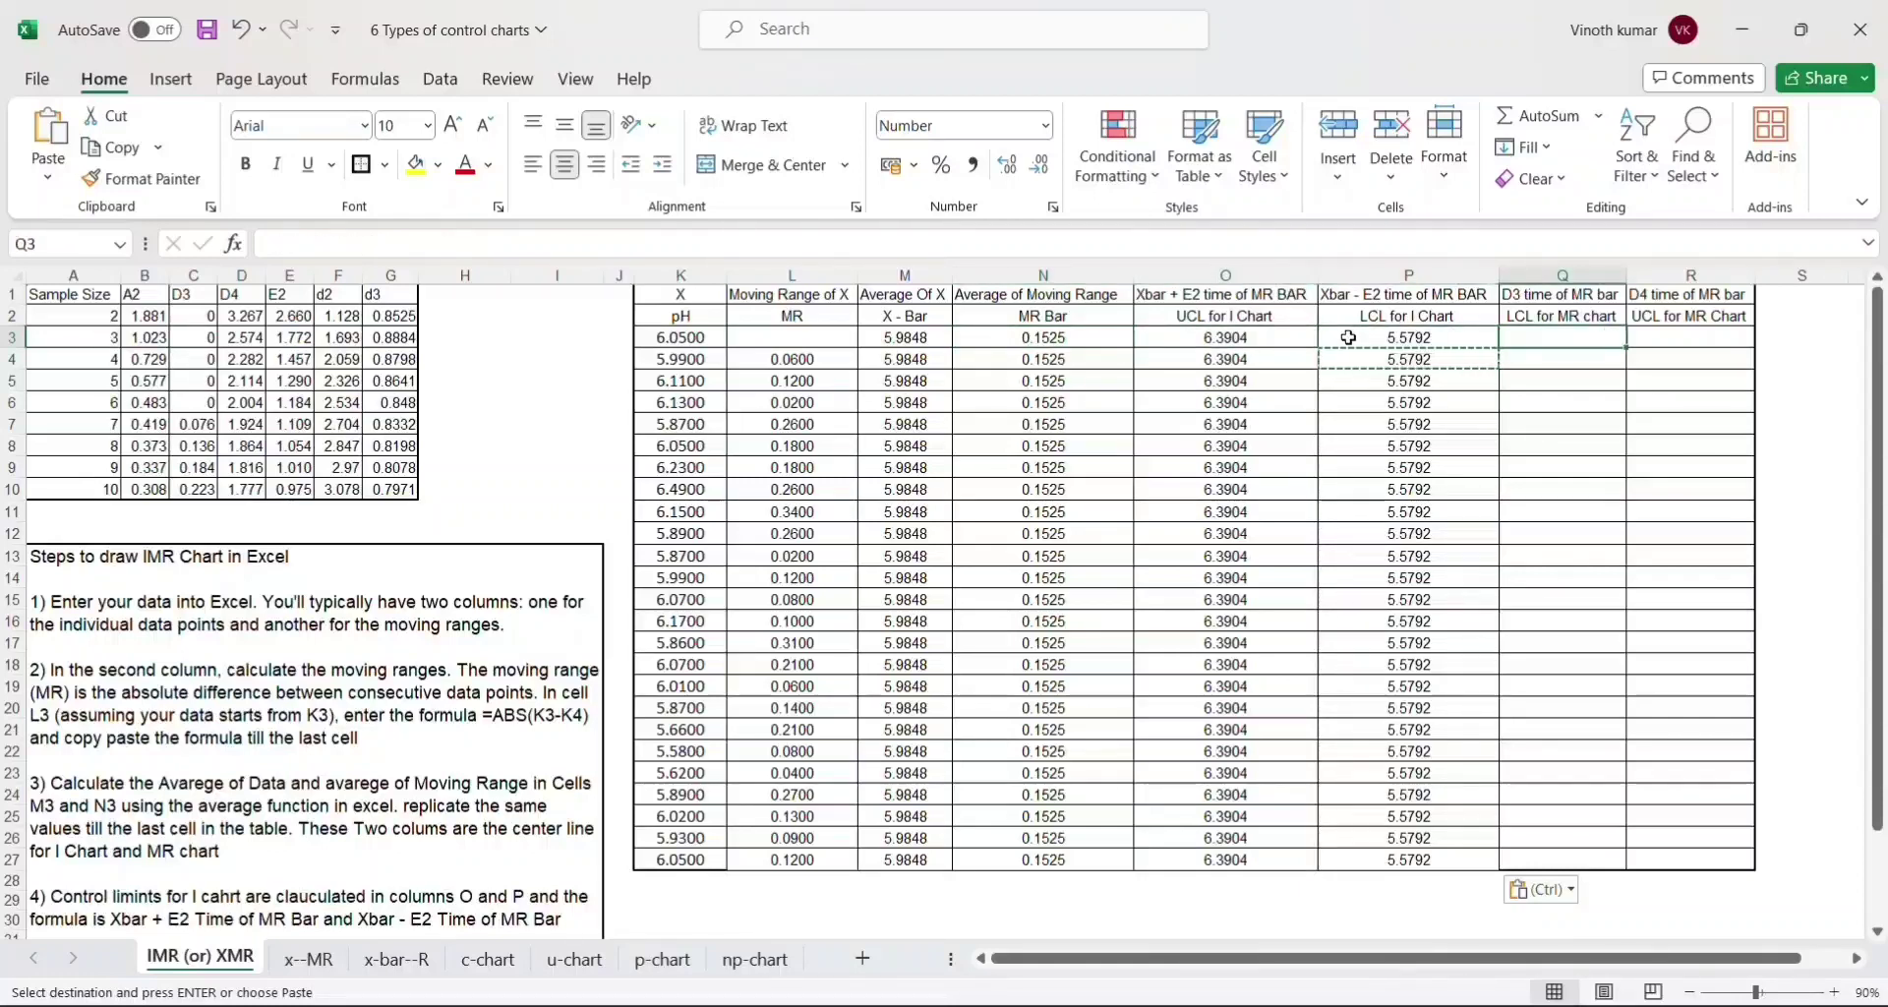
- Examine the MR Bar formula in N3 and the D3 constants for the different sample sizes in the constants table
key("Left")
key("Left")
key("Left")
key("Left")
key("Left")
key("Left")
key("Left")
key("Left")
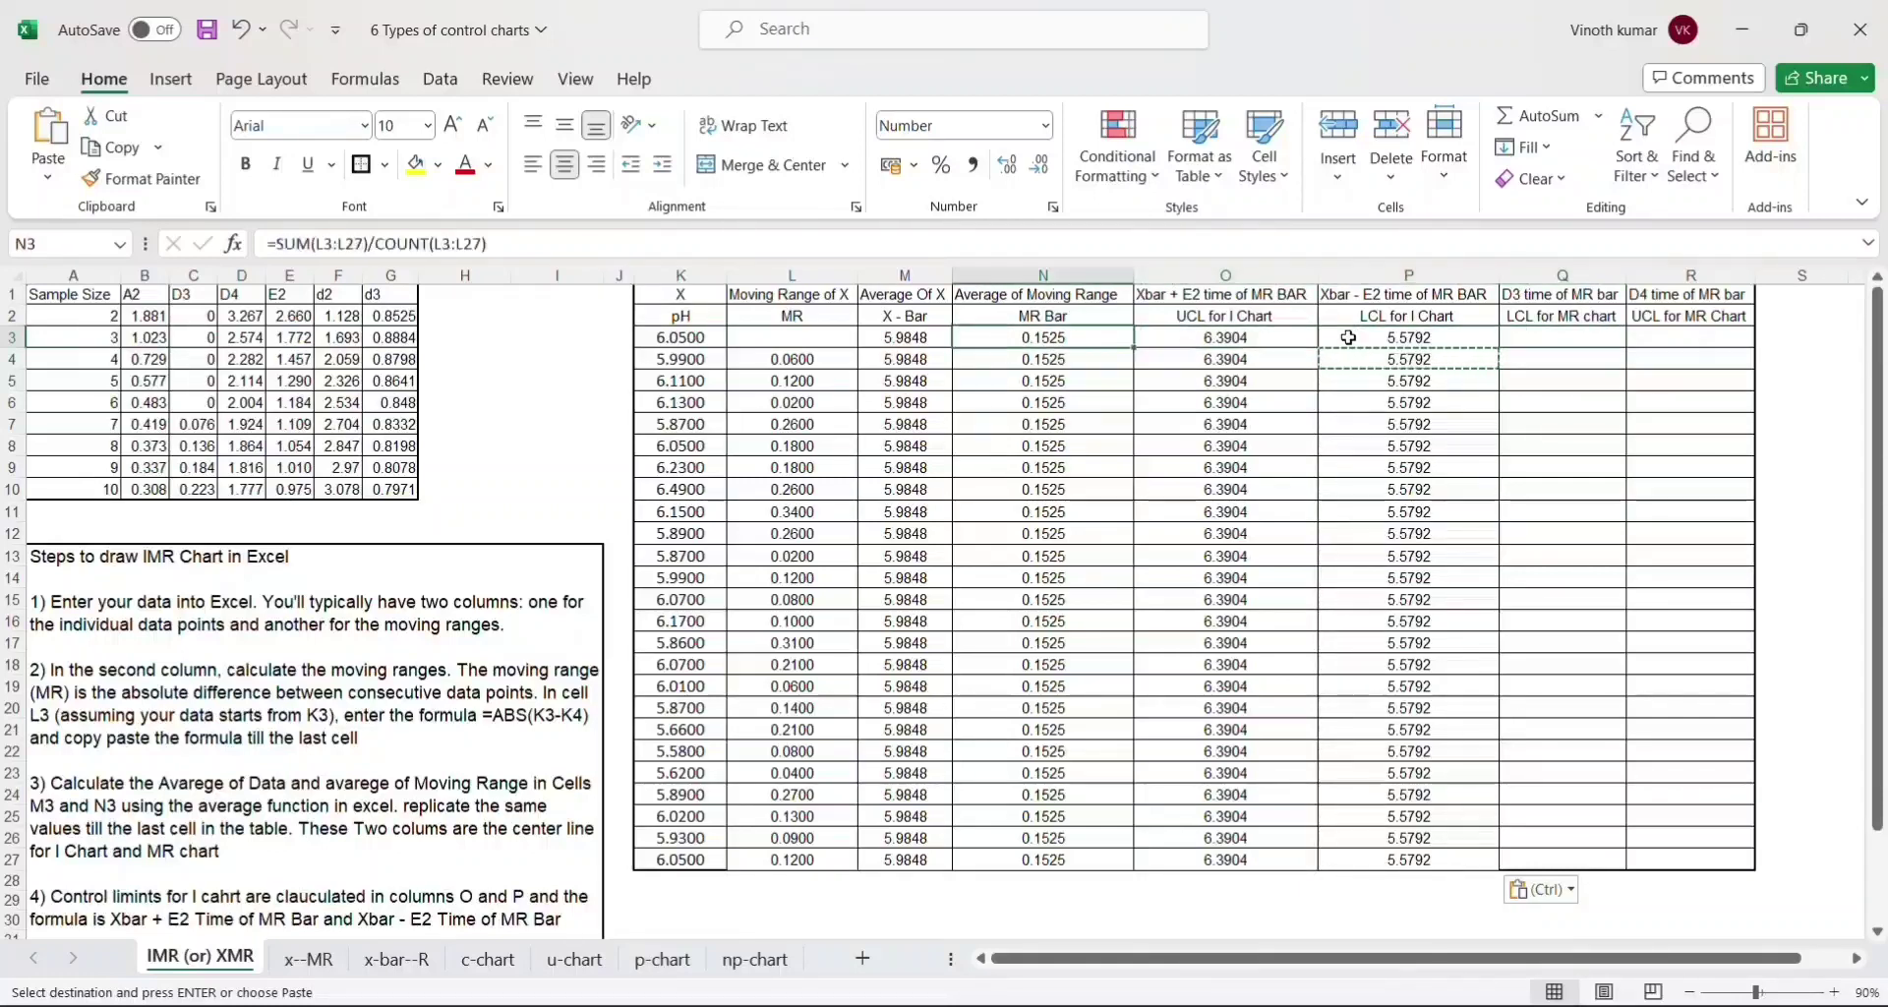
key("Left")
key("Left")
key("Left")
key("Left")
key("Left")
key("Left")
key("Left")
key("Left")
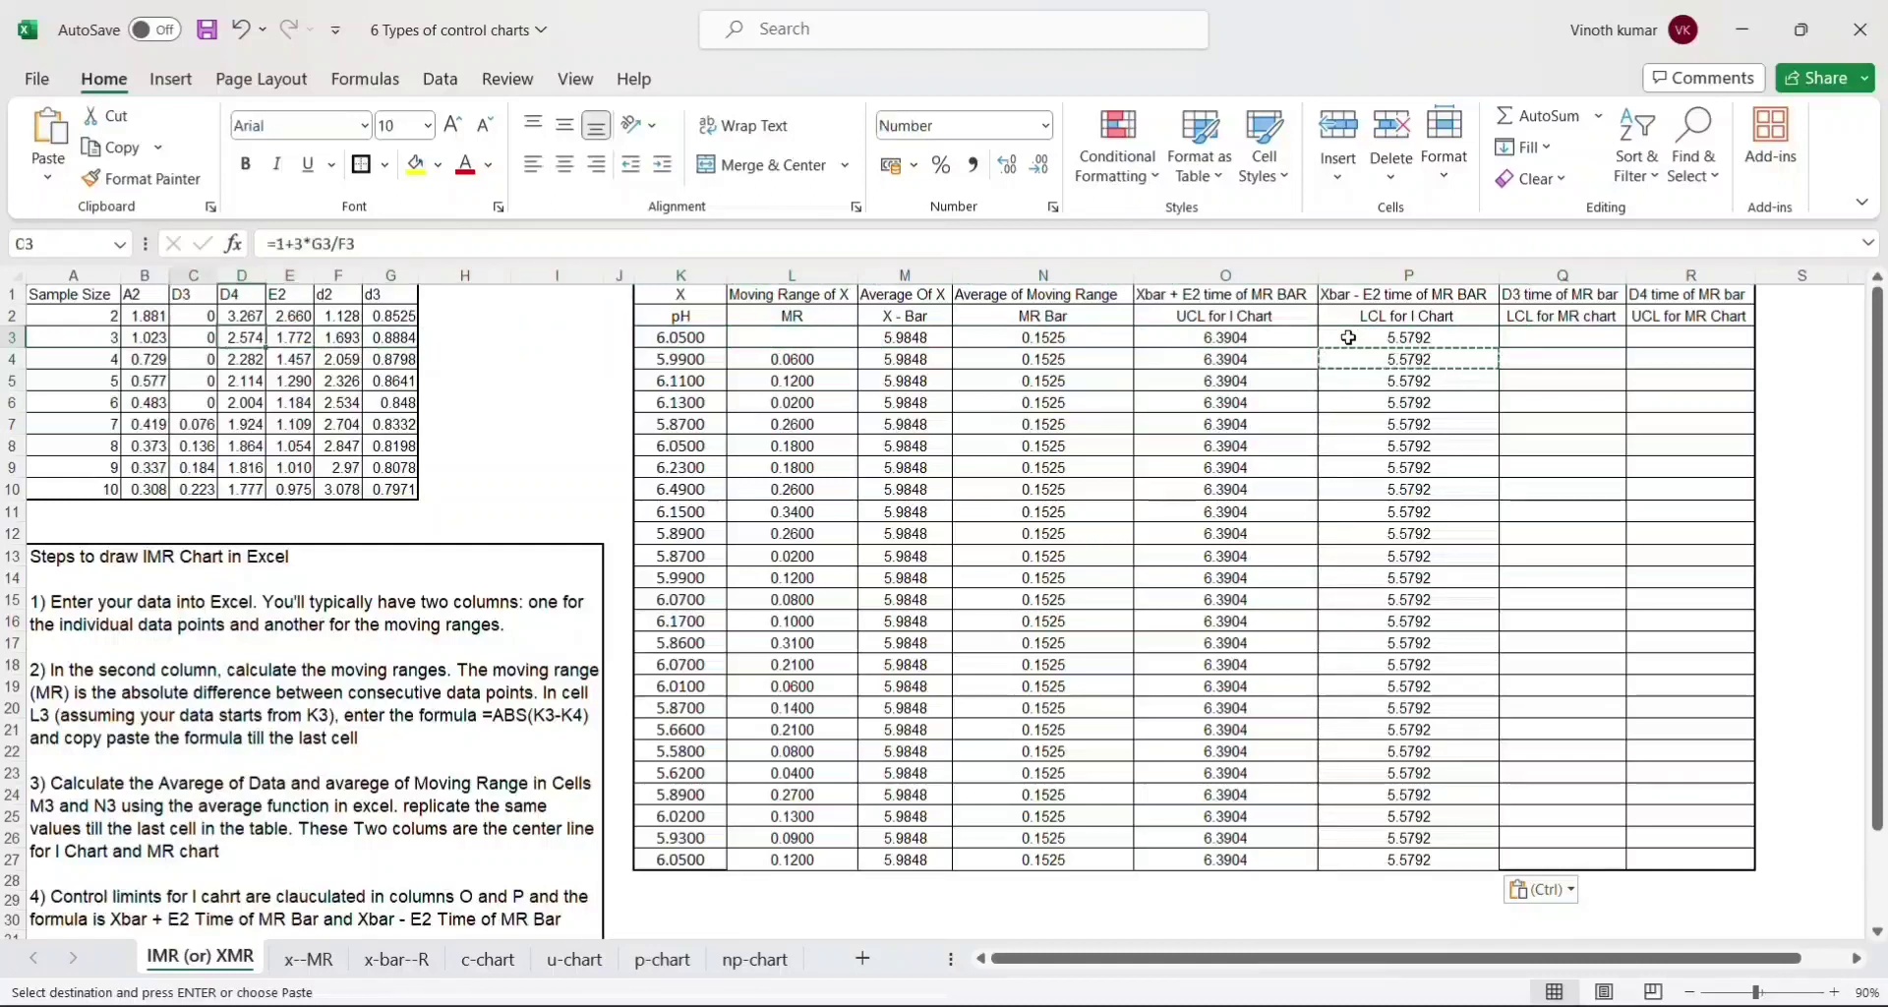
key("Down")
key("Down")
key("Down")
key("Down")
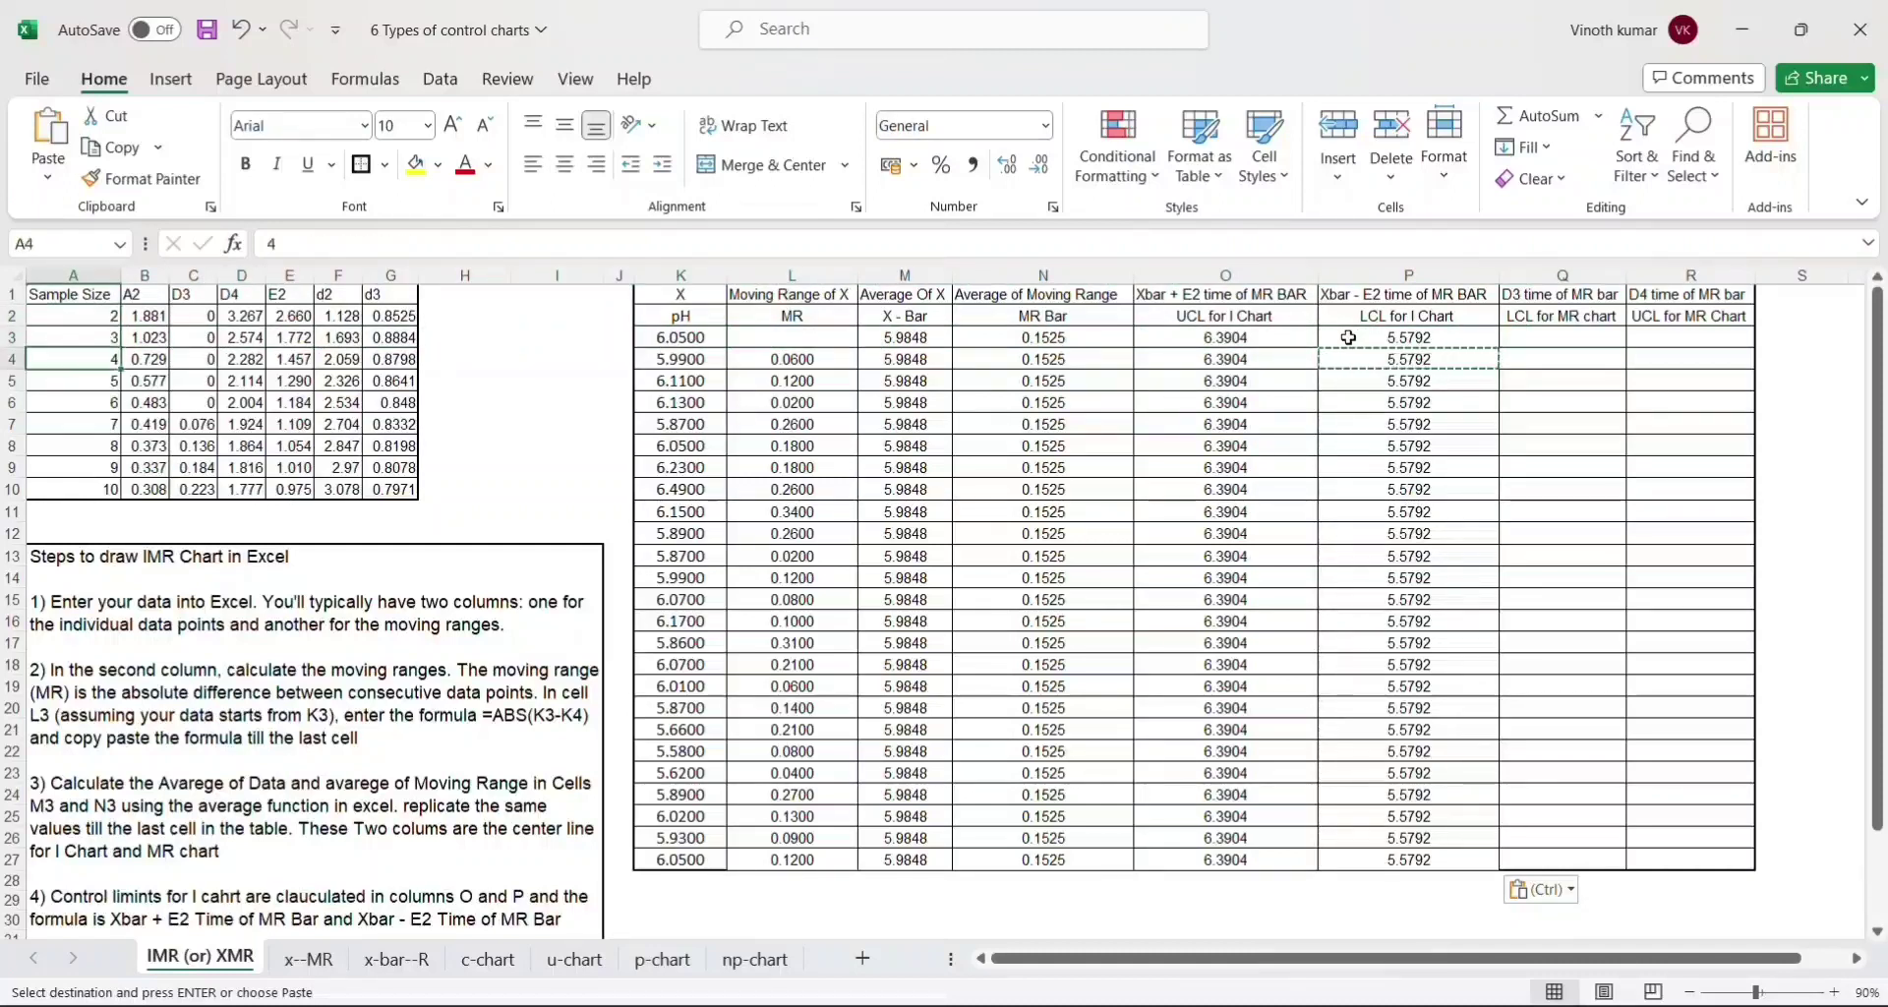
key("Right")
key("Up")
key("Up")
key("Up")
key("Right")
key("Right")
key("Right")
key("Right")
key("Right")
key("Right")
key("Right")
key("Right")
key("Right")
key("Right")
key("Right")
key("Right")
key("Right")
key("Right")
key("Right")
key("Right")
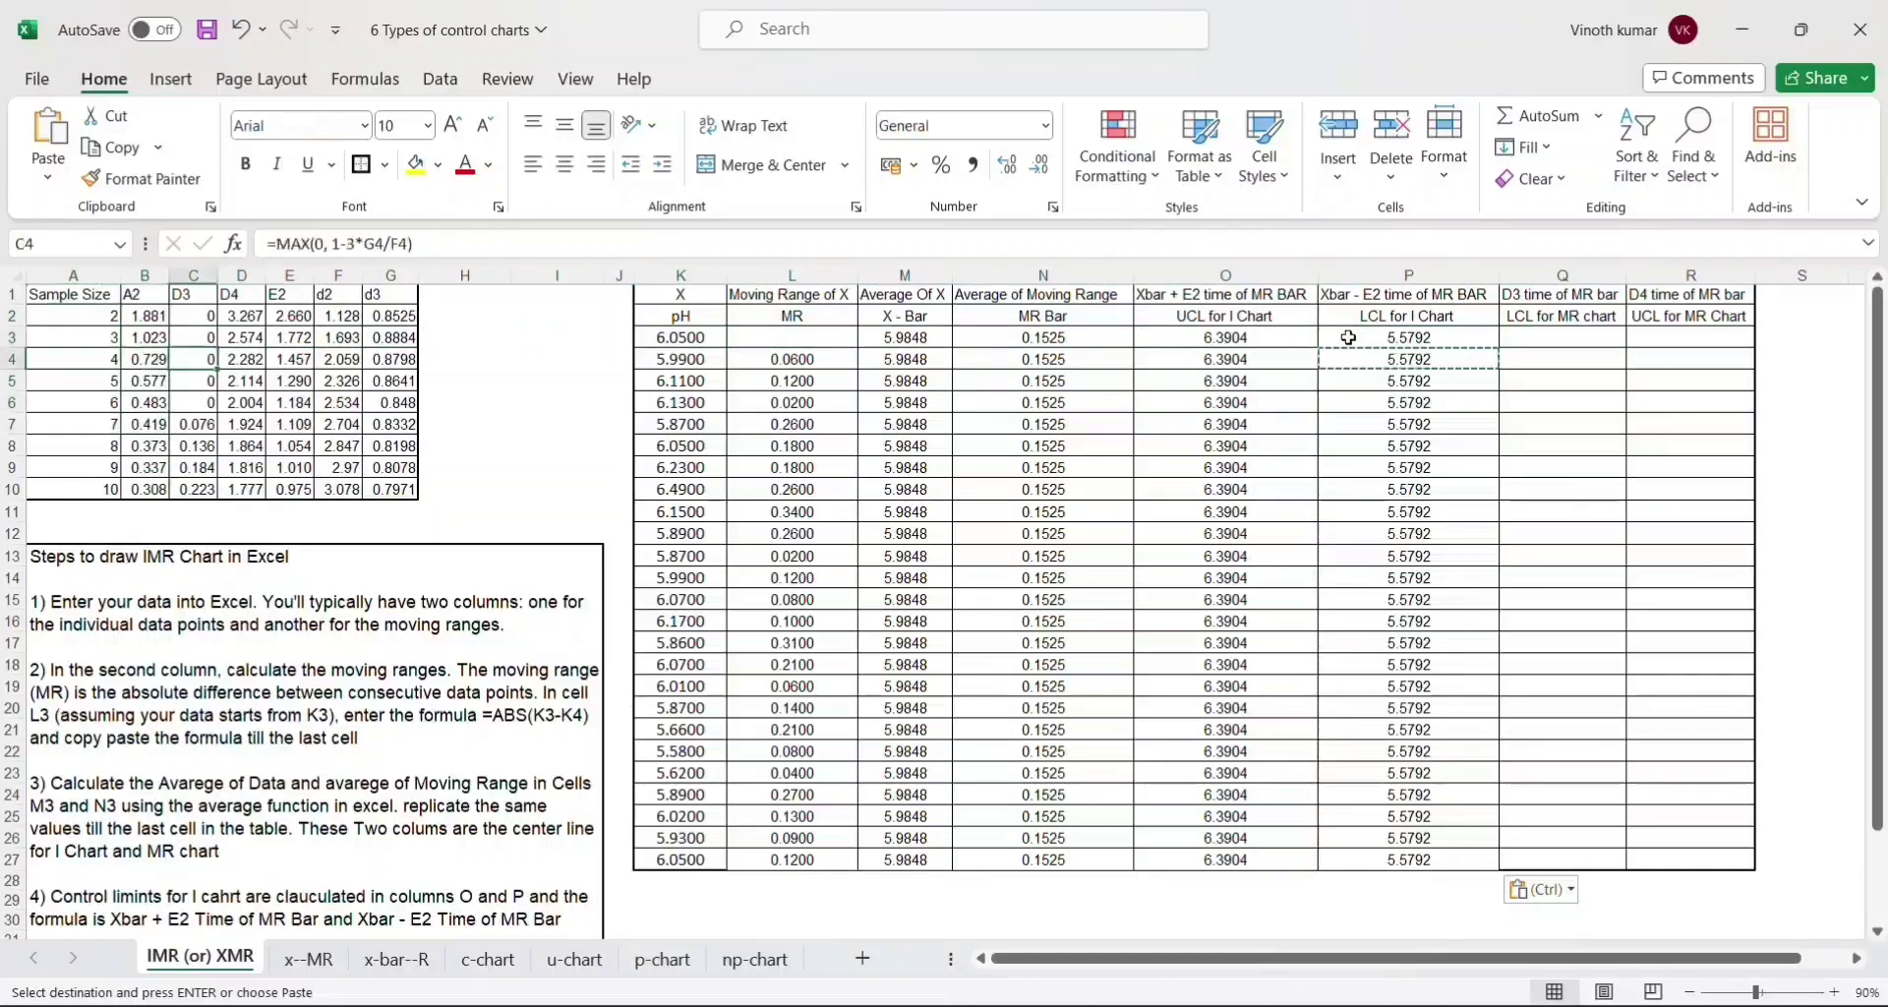
key("Left")
key("Up")
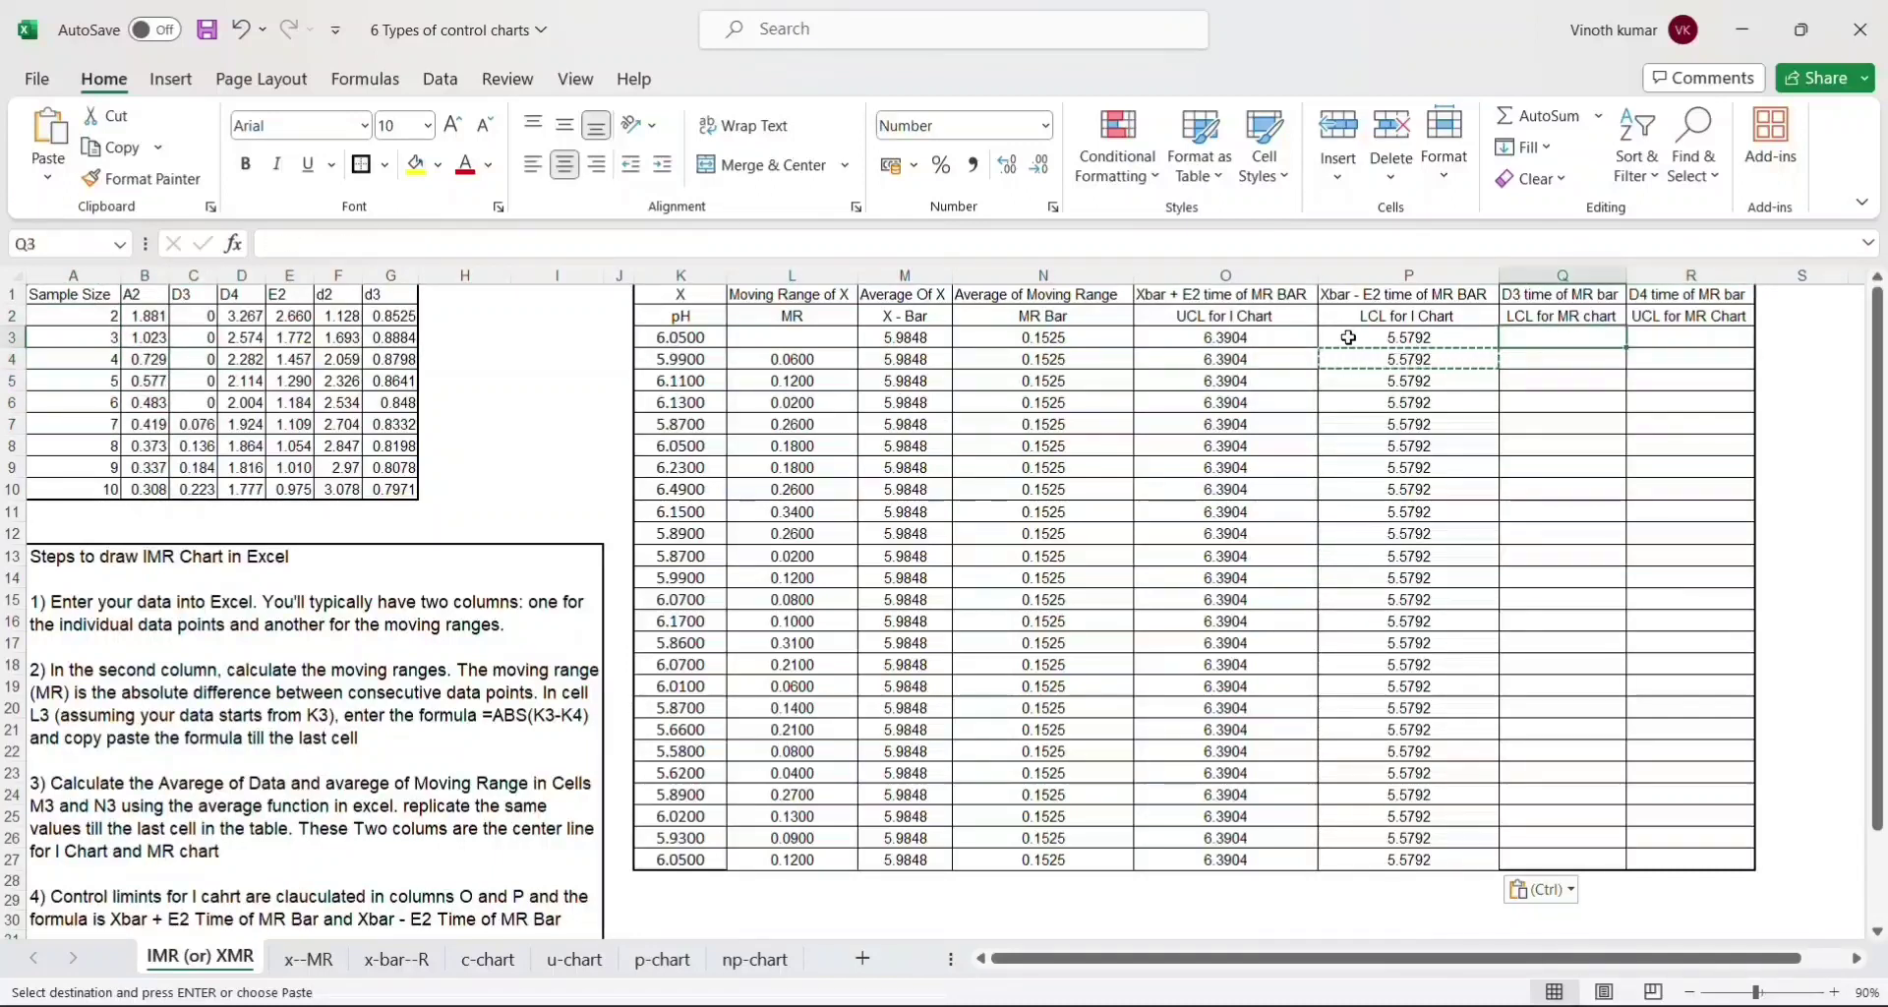
- Calculate the LCL for the MR chart in Q3 with the formula =N3*C2, using the D3 constant for sample size 2
type("=")
key("Left")
key("Left")
key("Left")
key("Left")
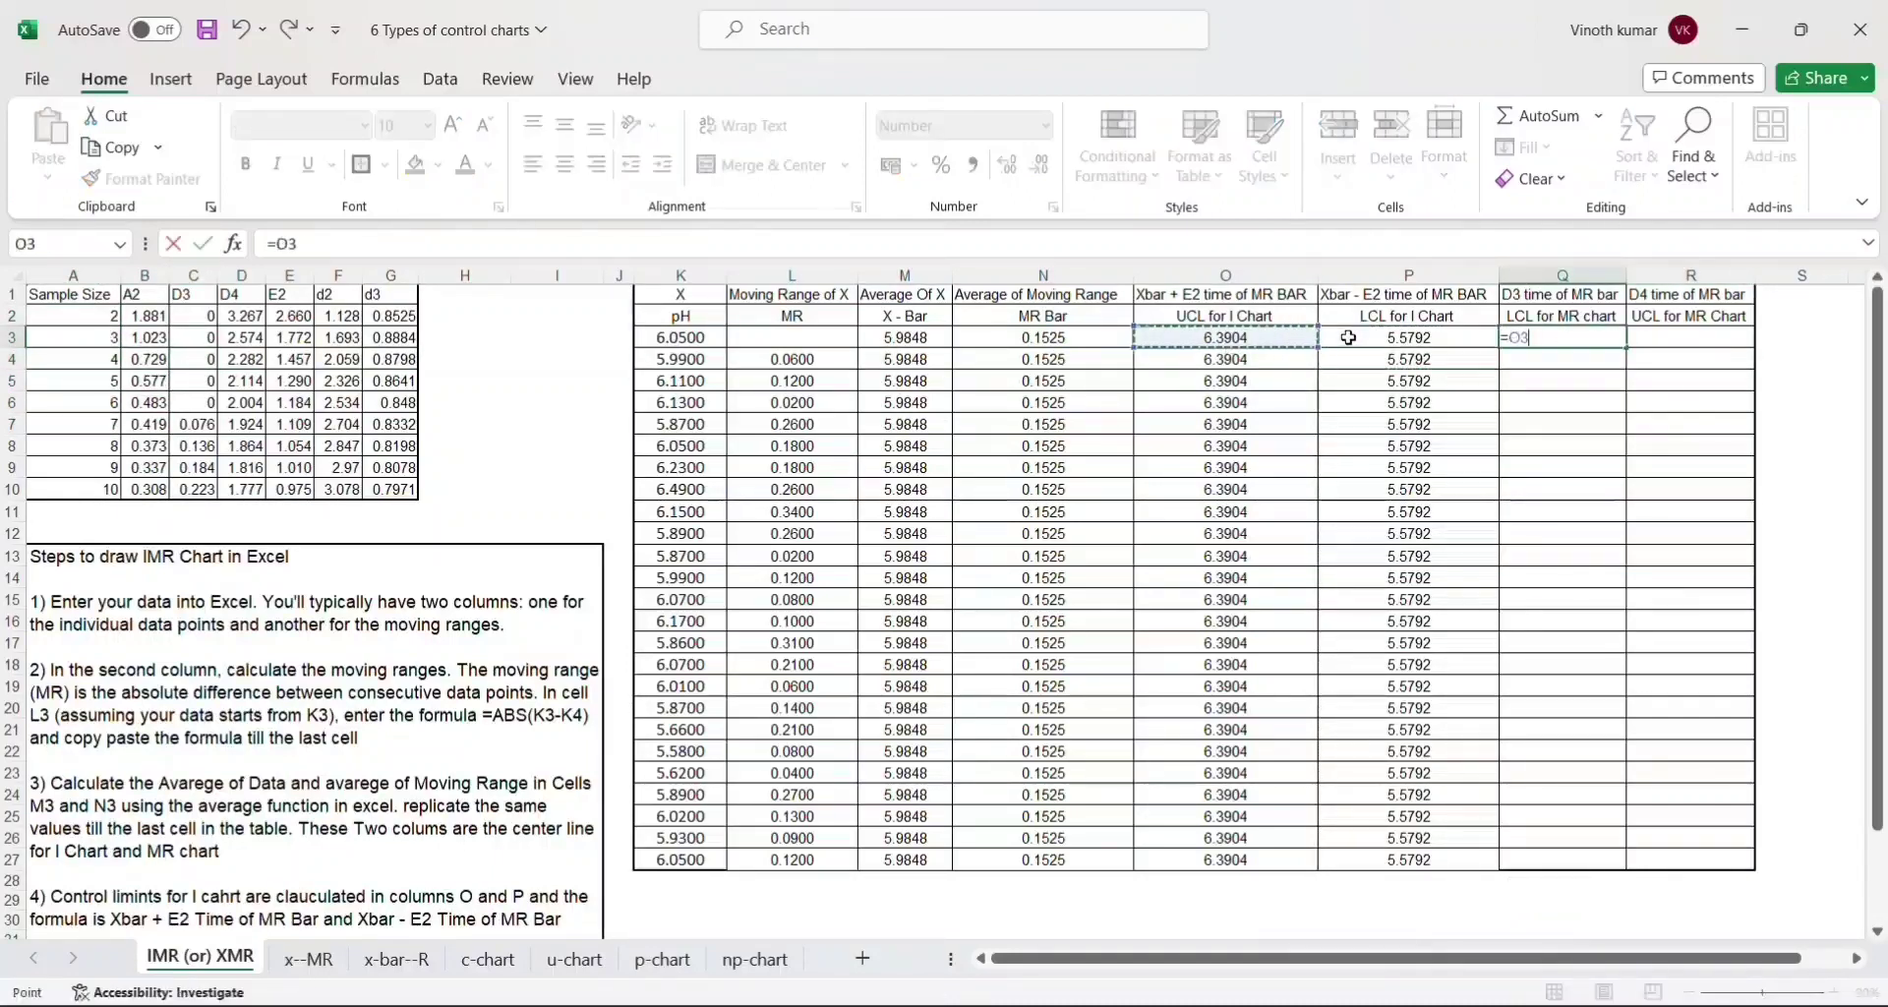
key("Right")
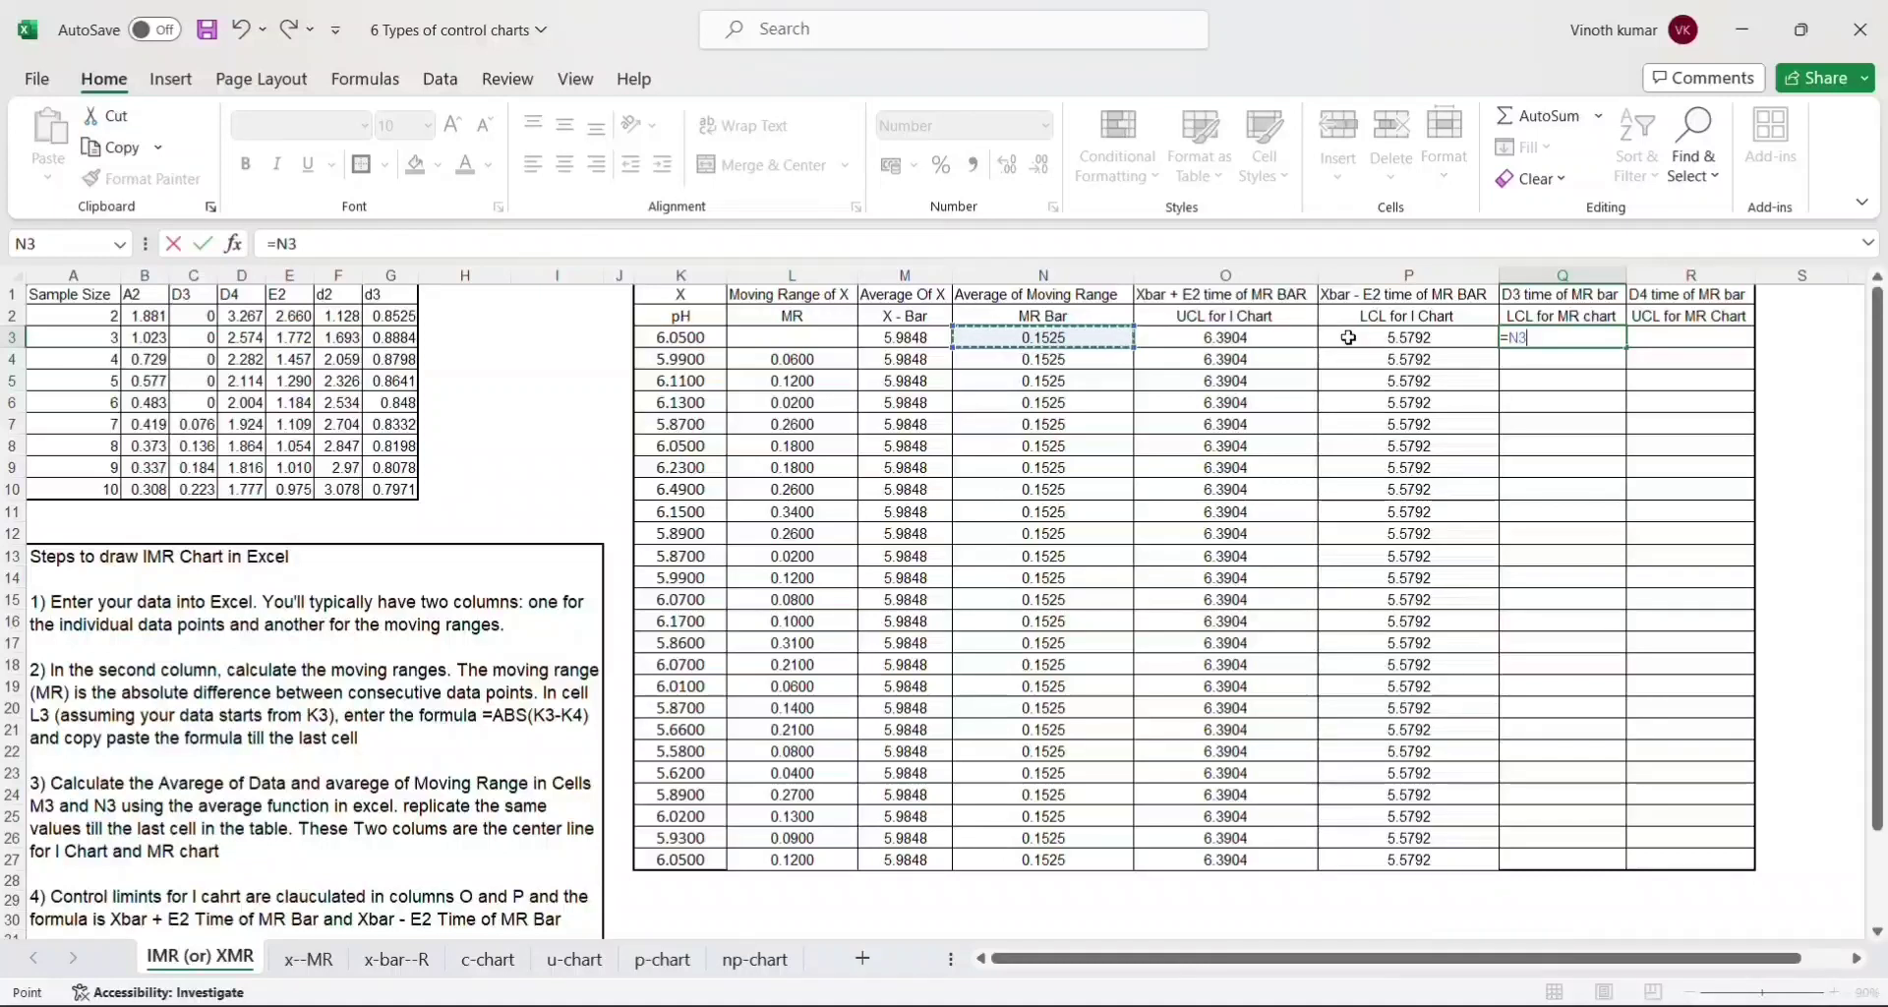
type("*")
key("Left")
key("Left")
key("Left")
key("Left")
key("Left")
key("Left")
key("Left")
key("Left")
key("Left")
key("Left")
key("Left")
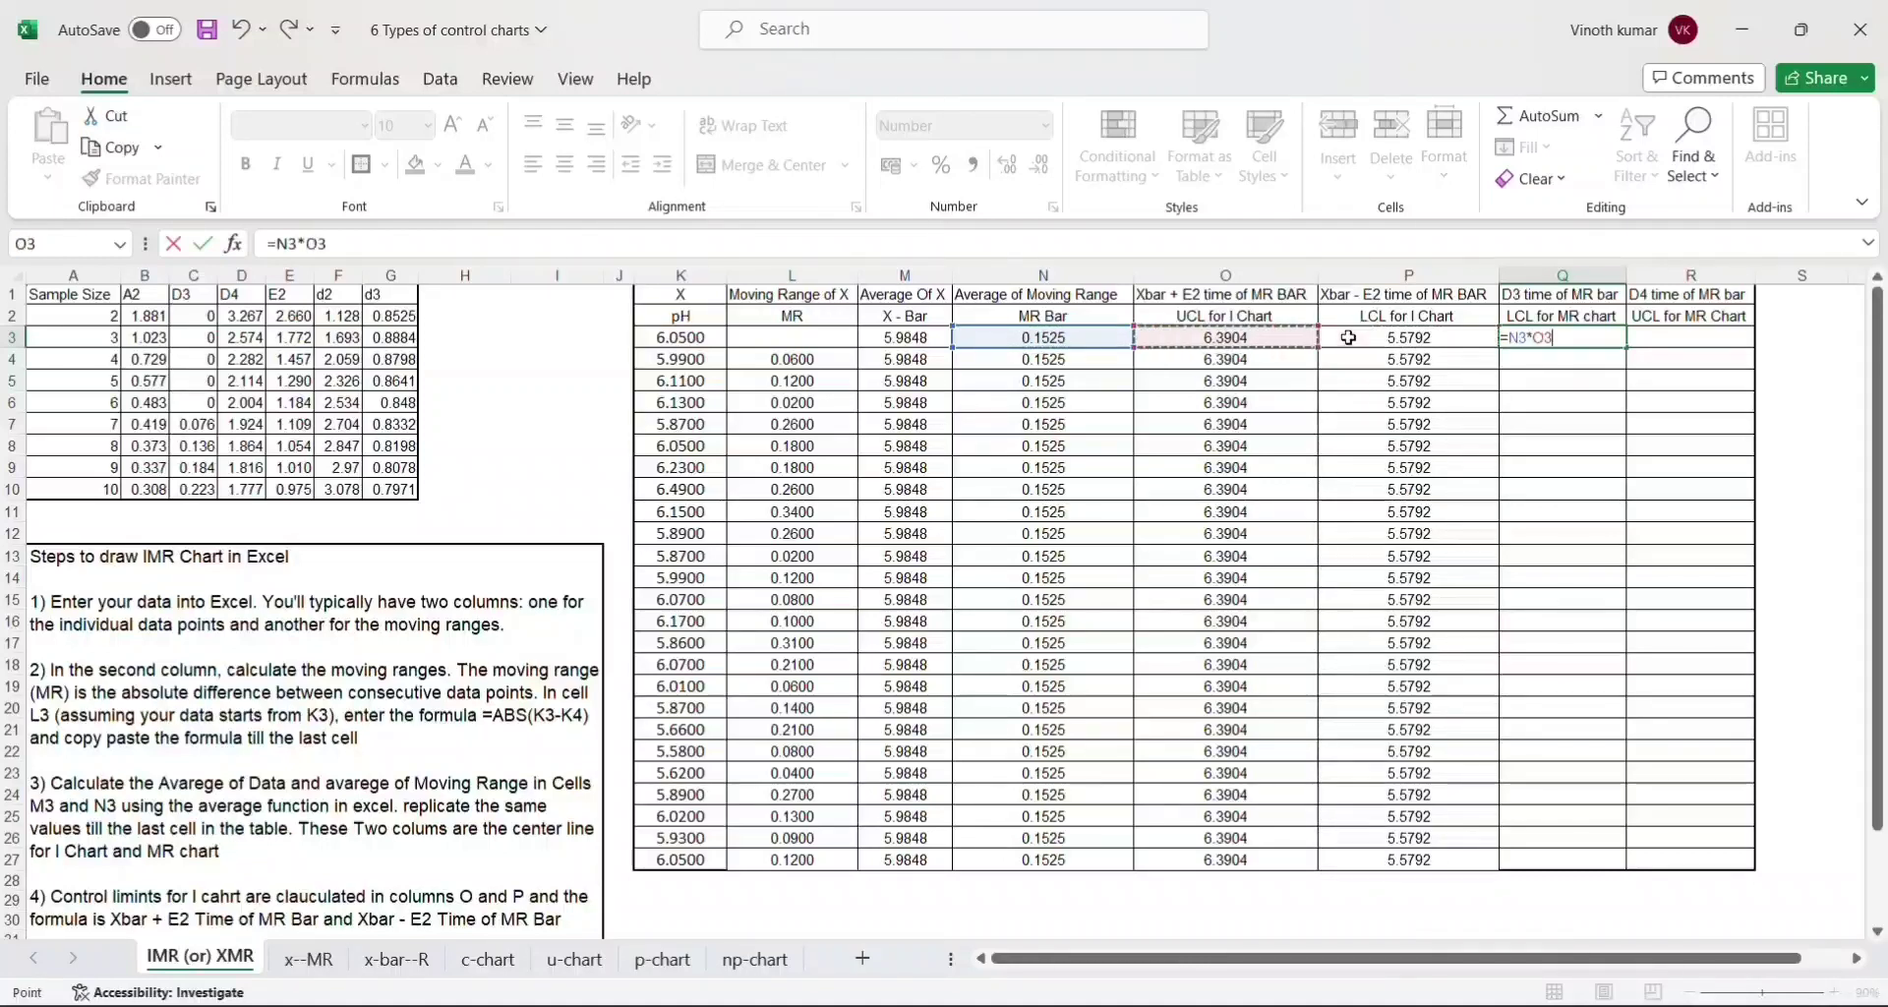
key("Left")
key("Left")
key("Left")
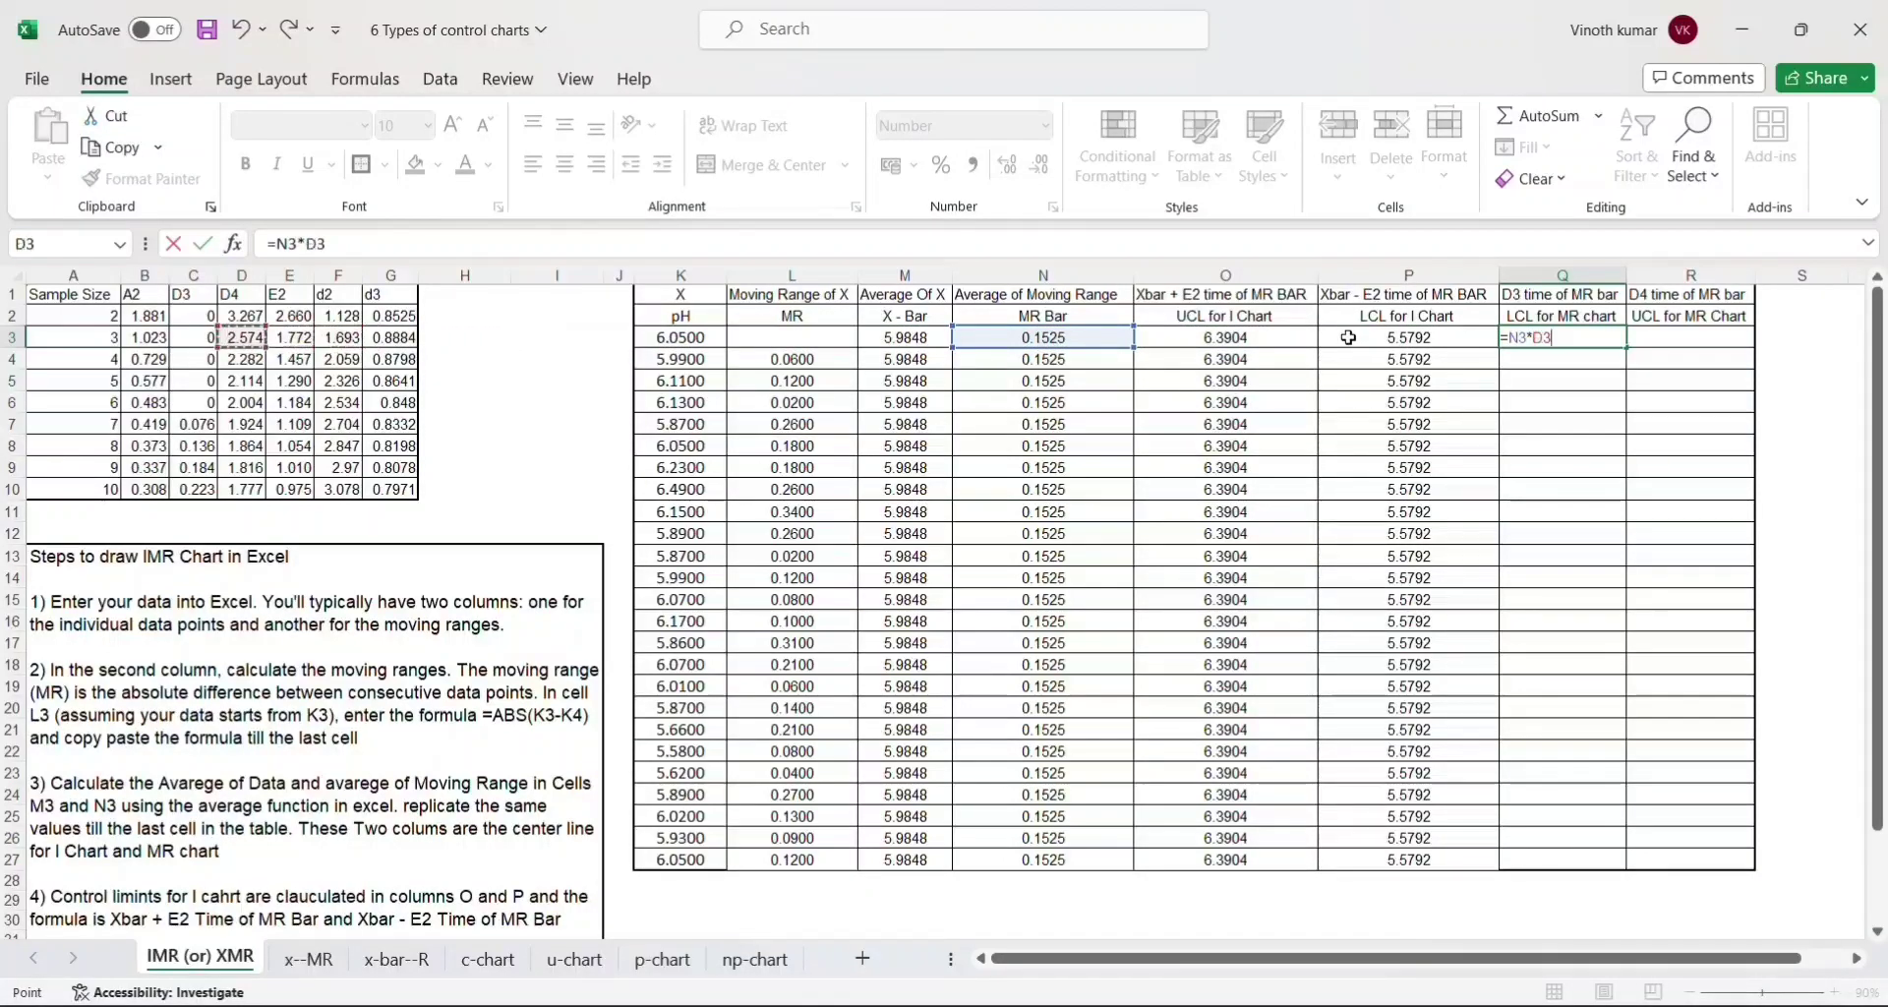
key("Up")
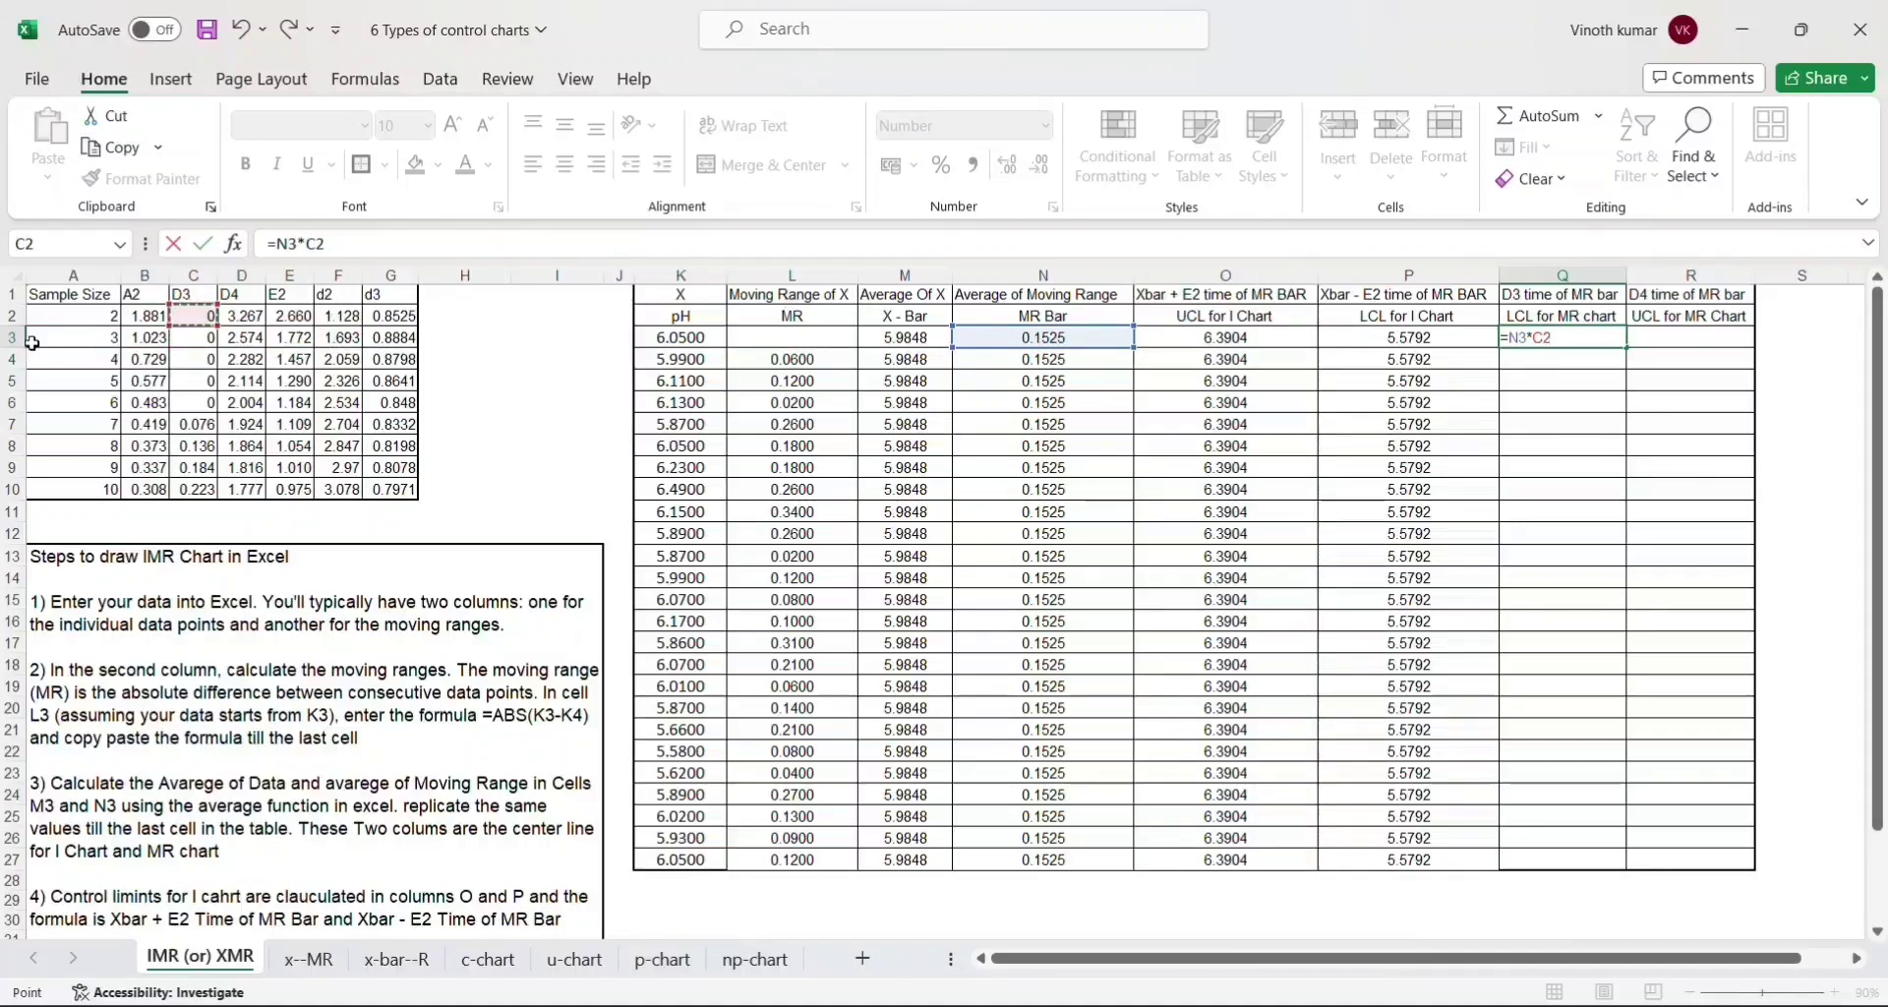
key("Return")
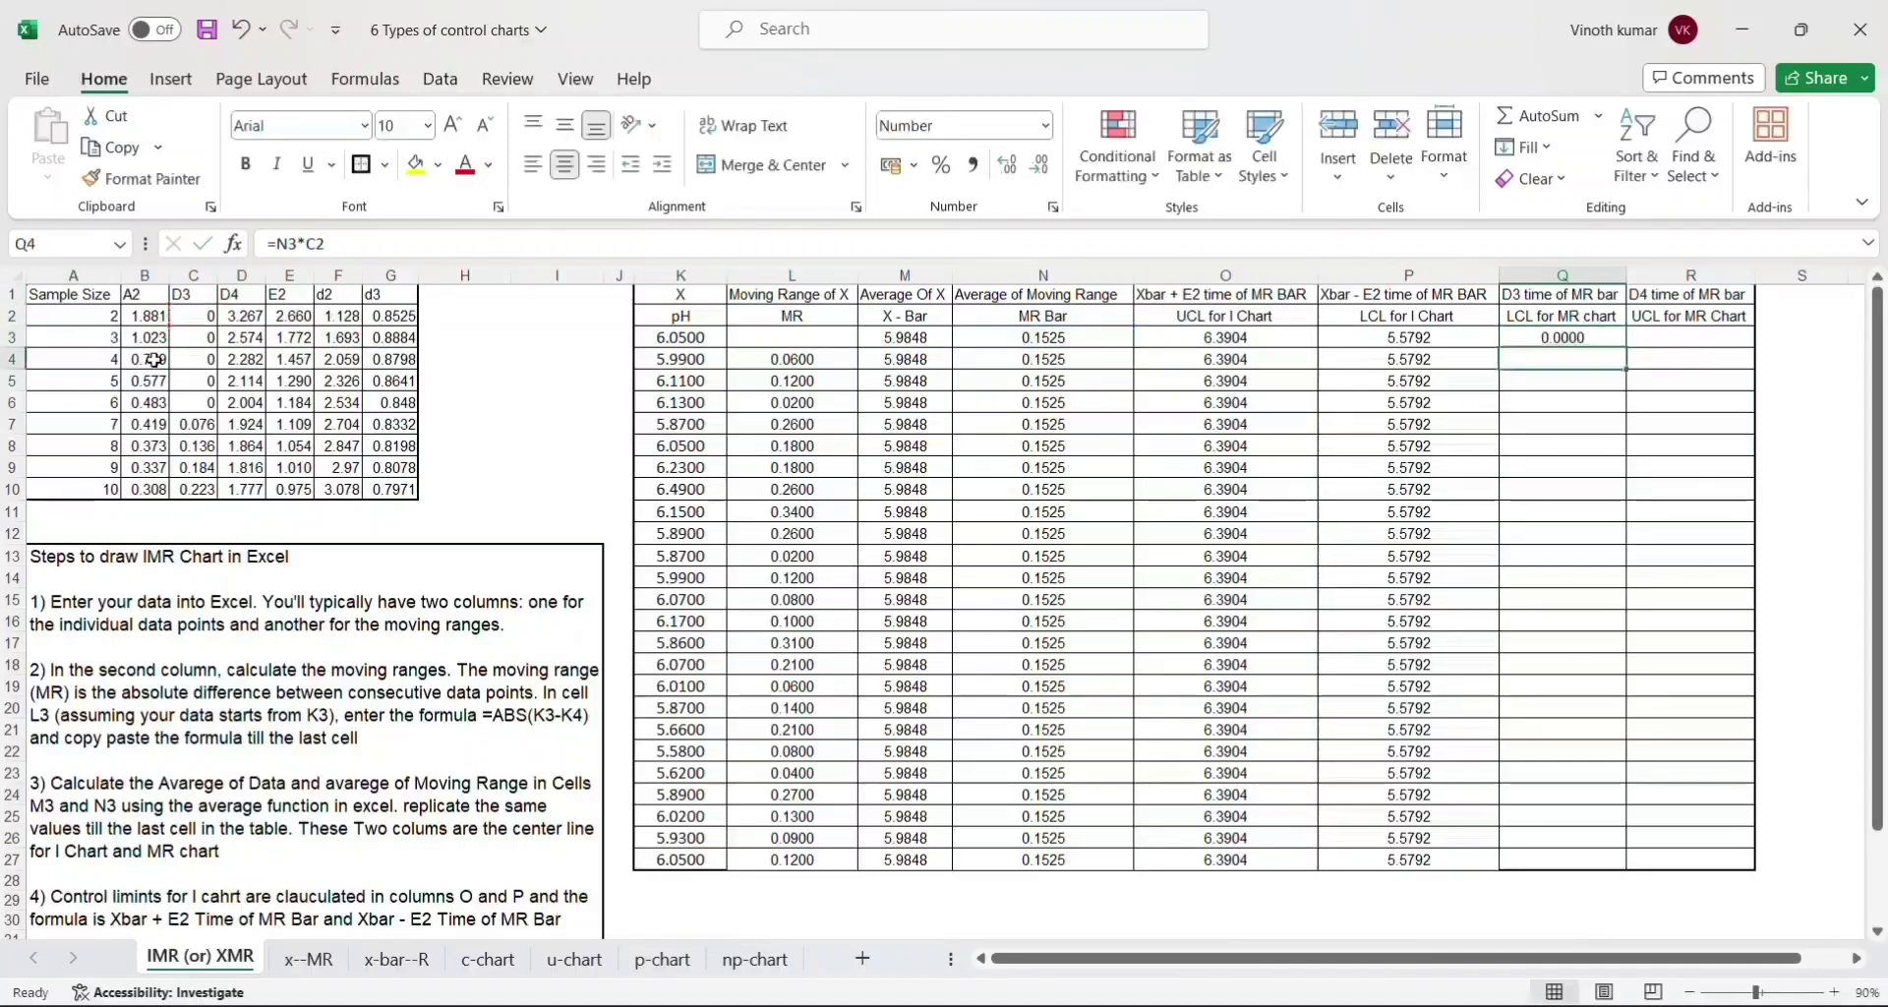
- Reference Q3 in Q4 with =Q3 and copy that formula down the LCL for MR chart column through Q27
type("=")
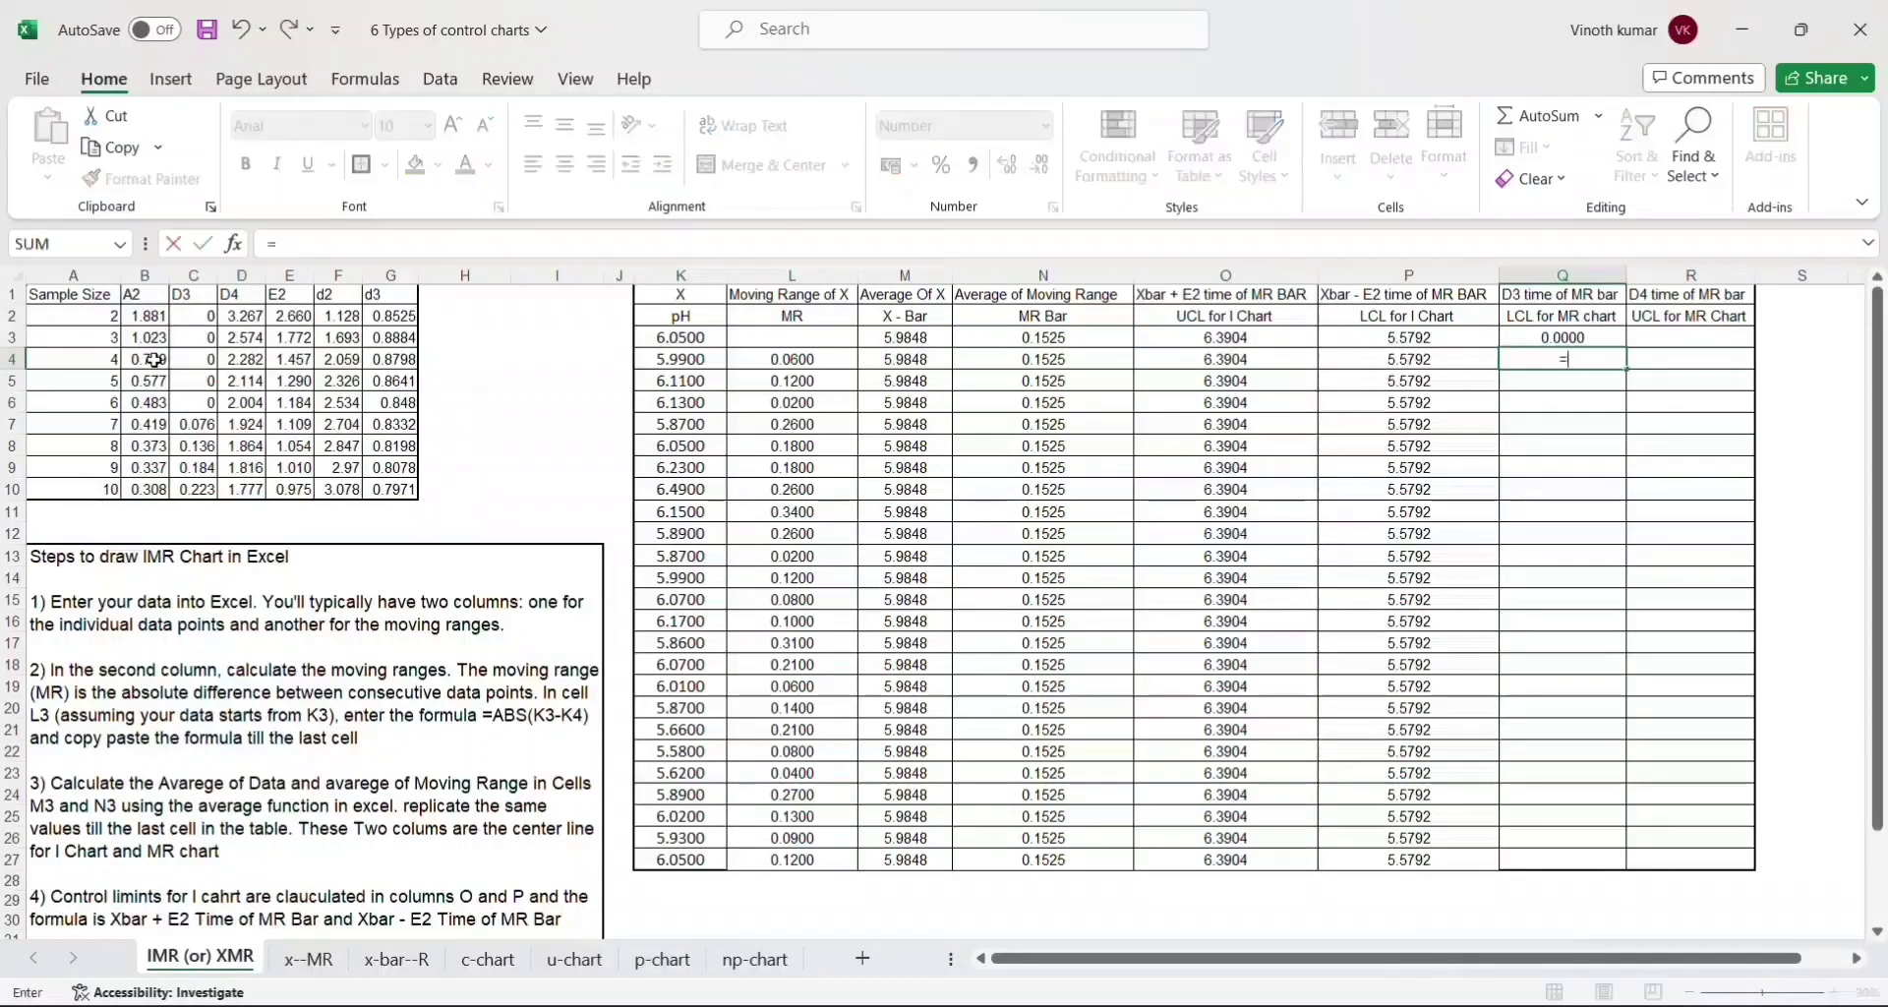
key("Up")
key("Return")
key("Up")
key("ctrl+c")
key("Left")
key("ctrl+Down")
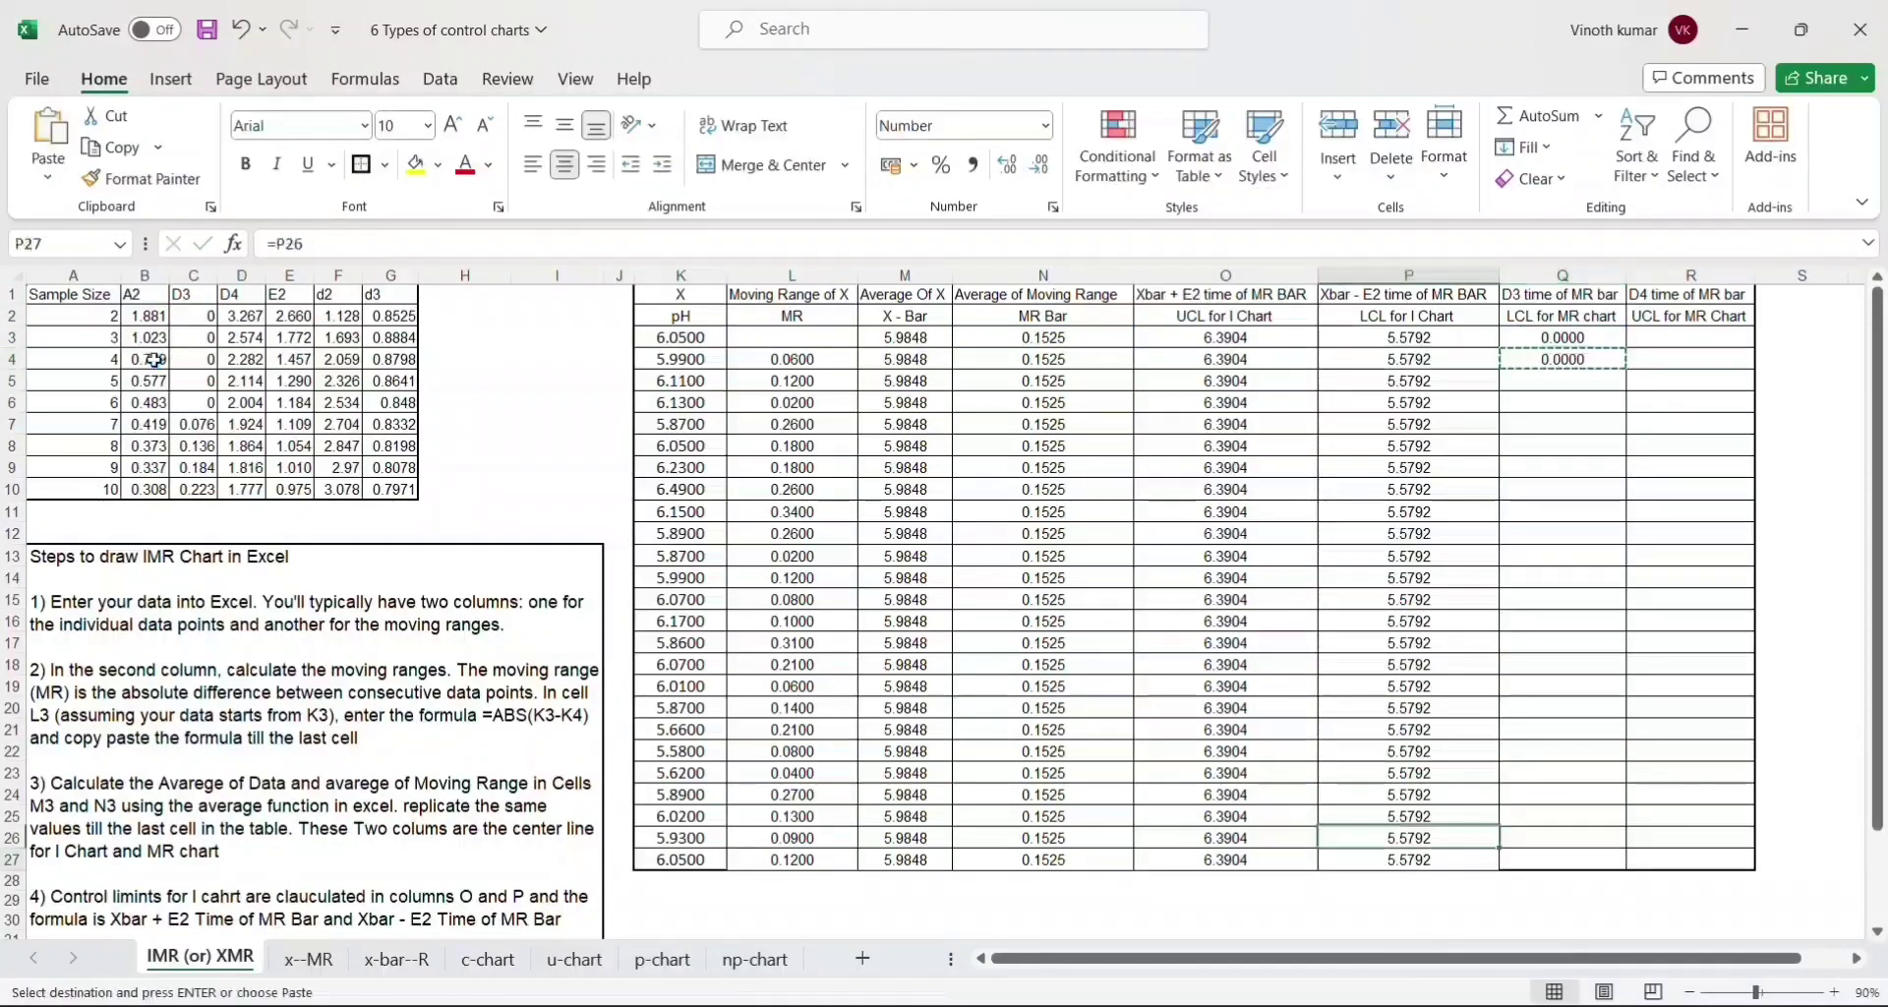
key("Right")
key("ctrl+shift+Up")
key("ctrl+v")
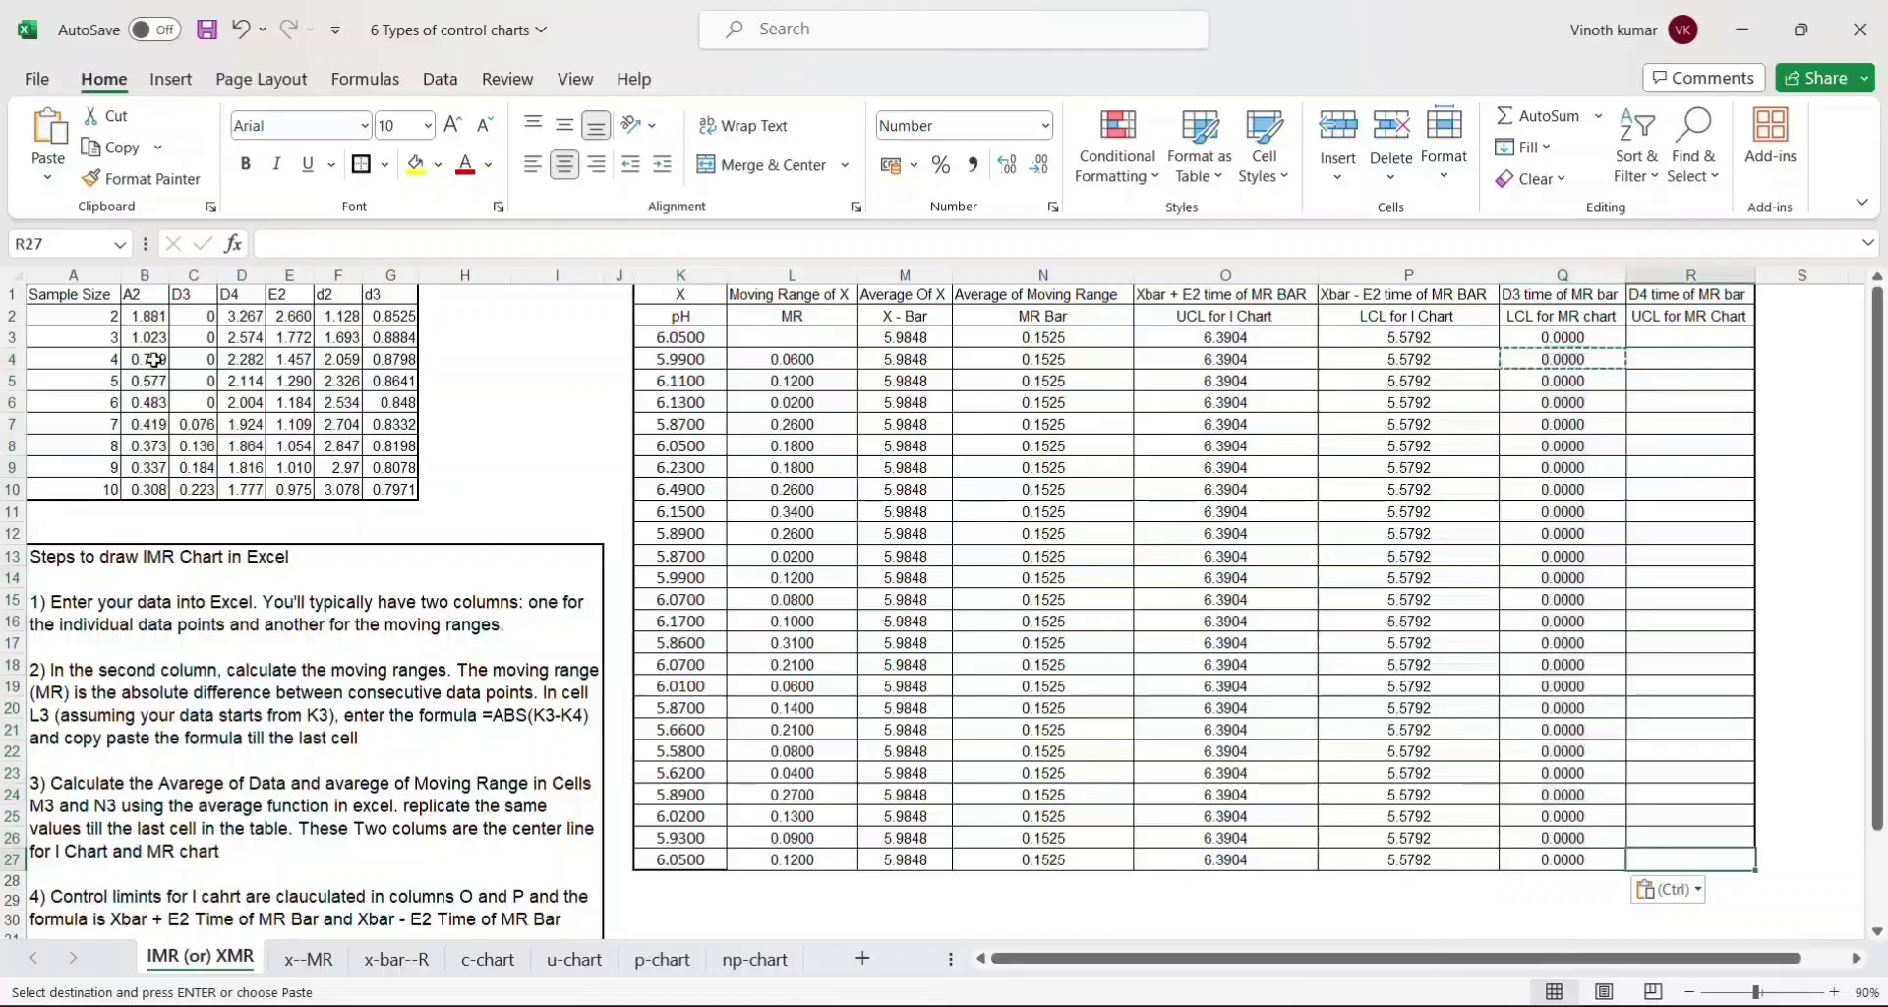
- Calculate the UCL for the MR chart in R3 with the formula =N3*D2, using the D4 constant for sample size 2
key("Right")
key("ctrl+Up")
key("ctrl+Up")
key("Down")
key("Down")
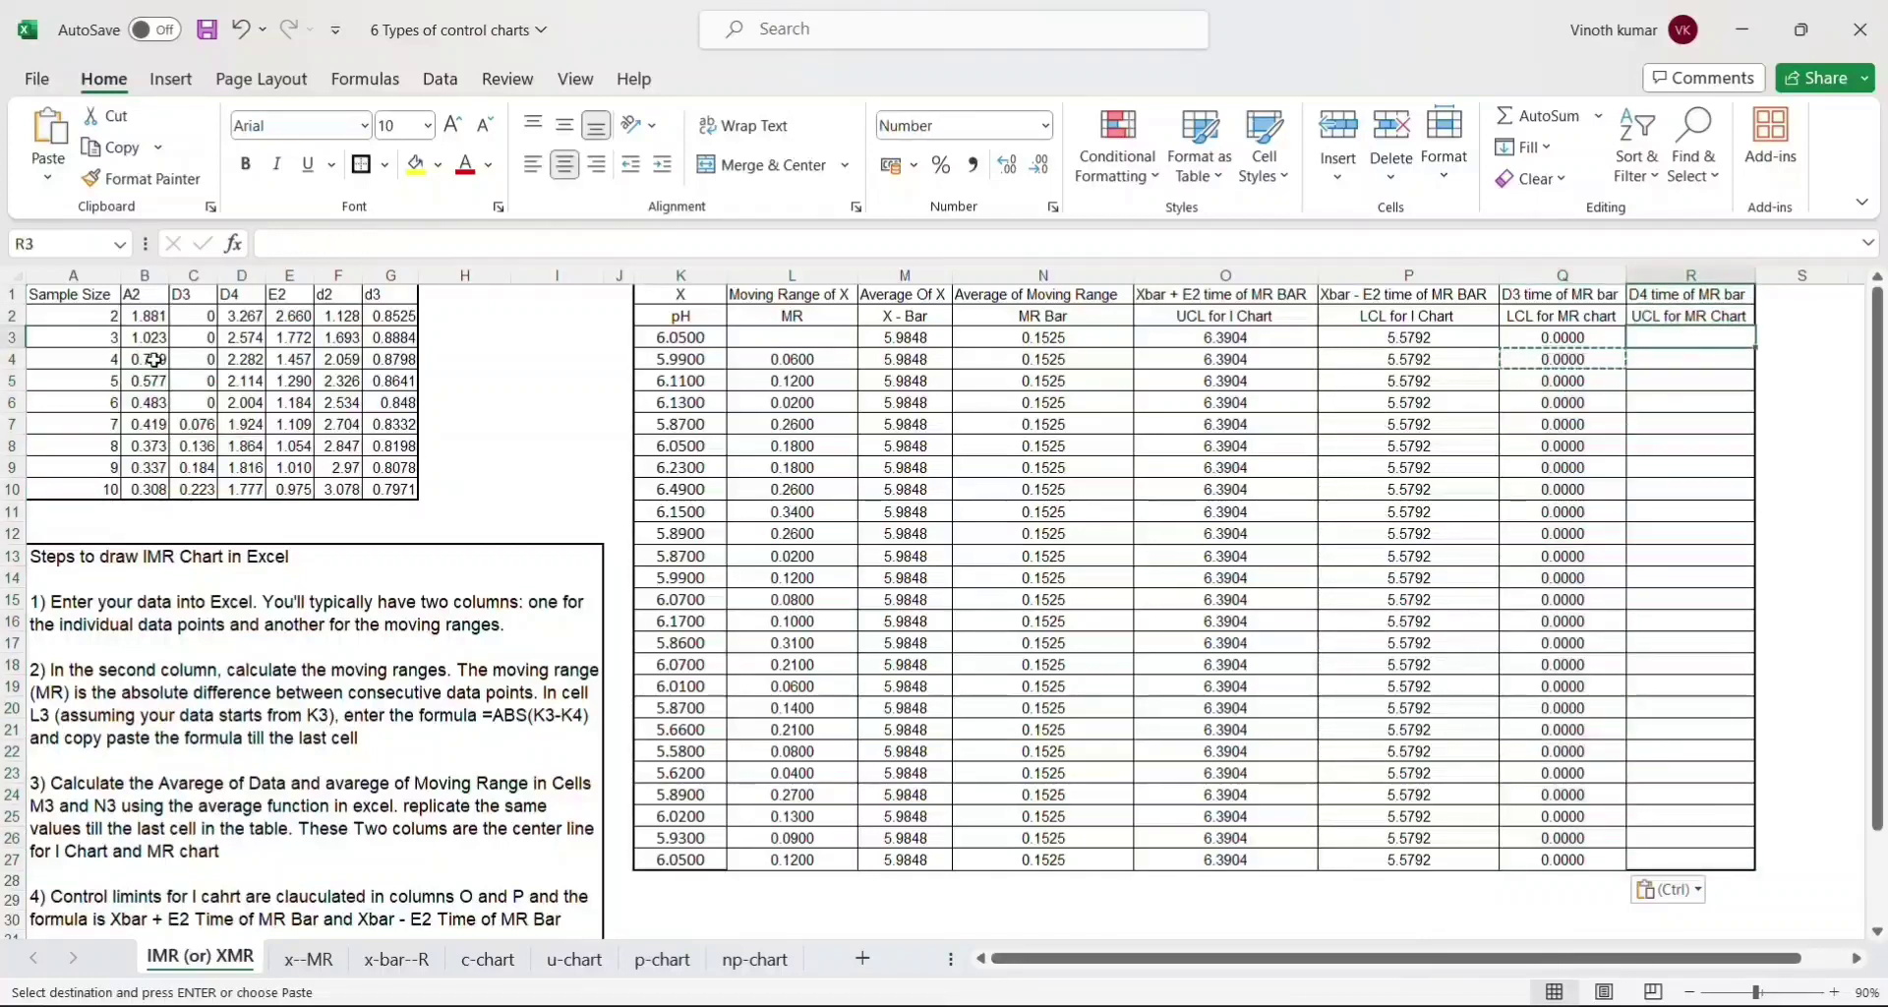
type("=")
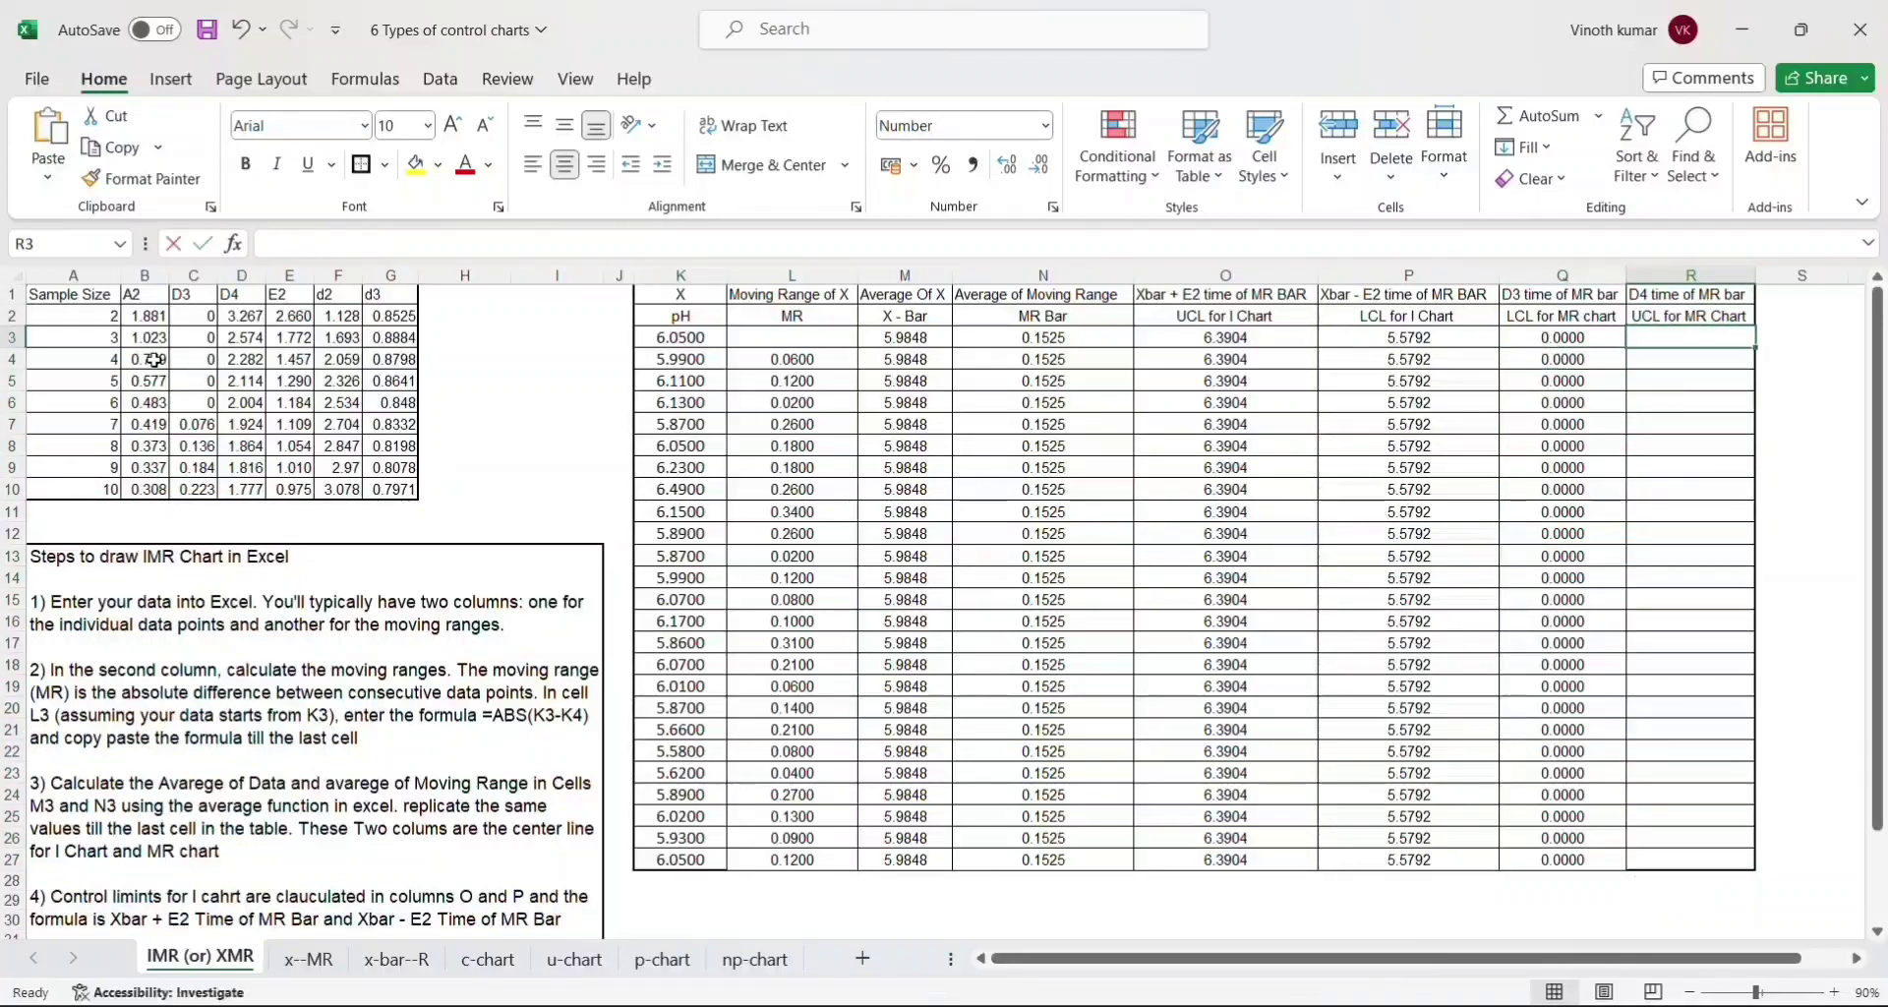
key("Left")
key("Left")
key("Left")
key("Left")
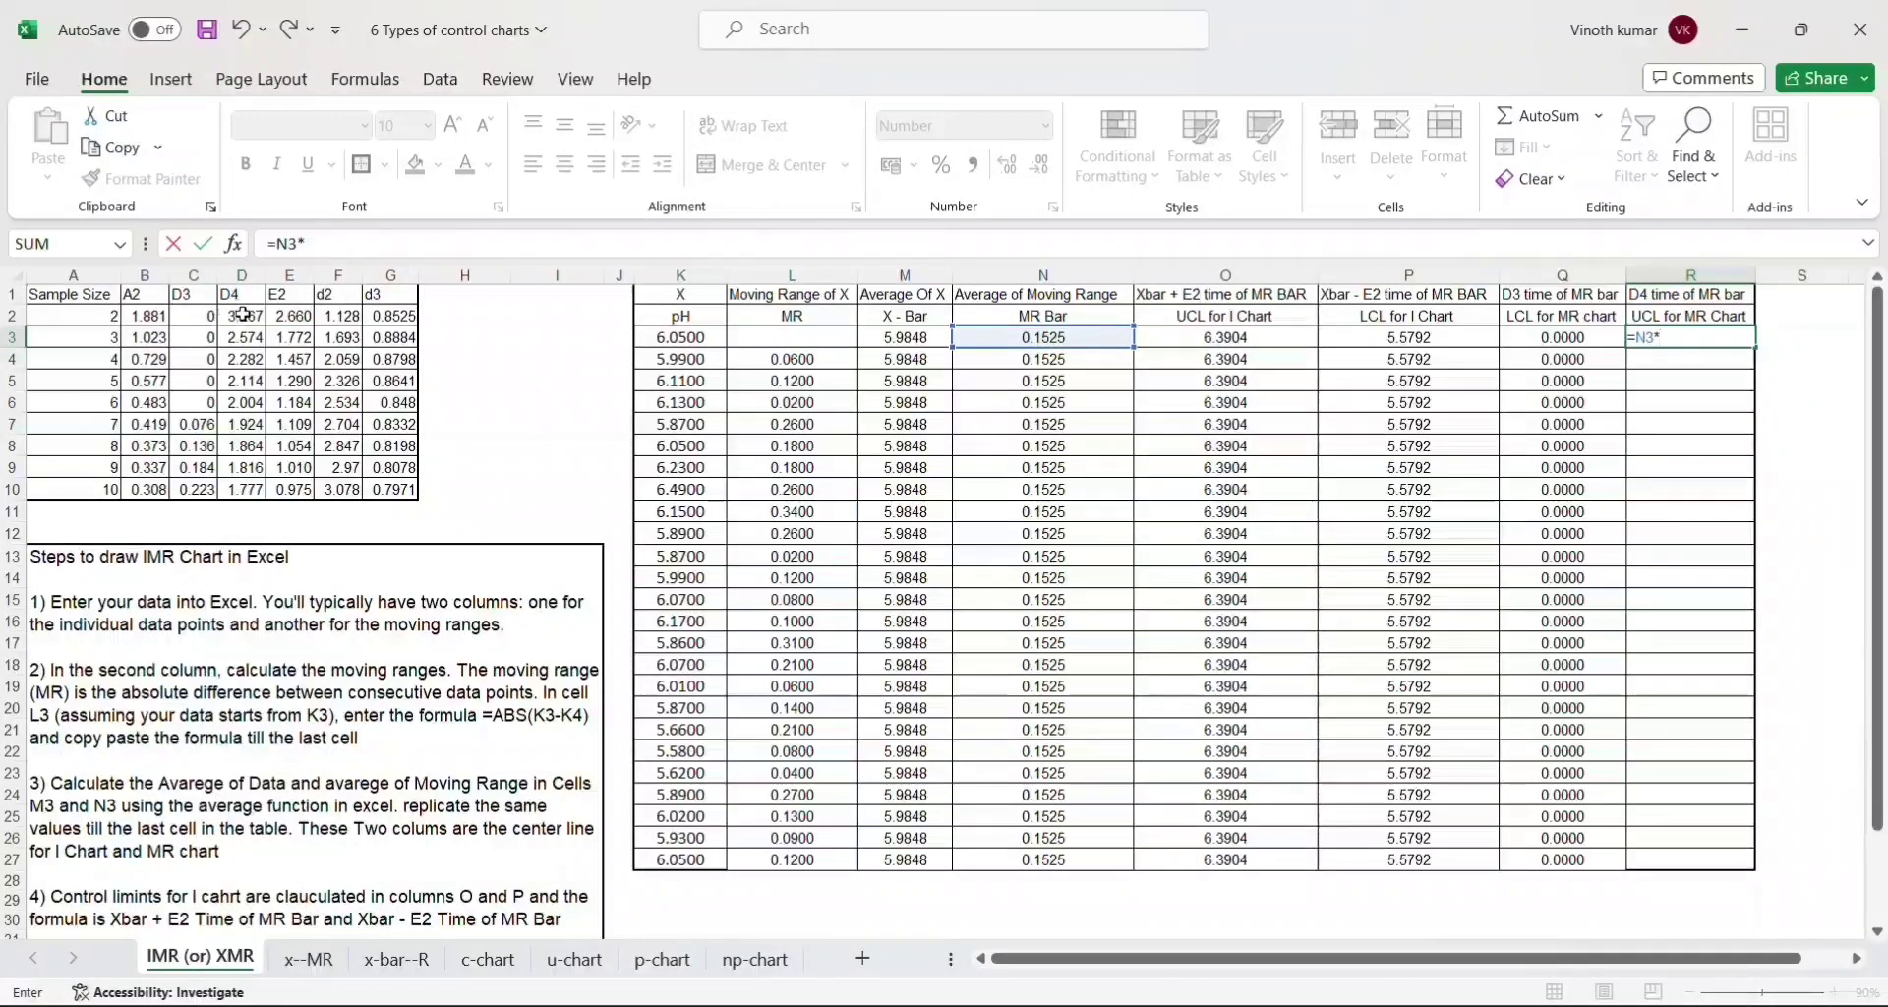
left_click(244, 314)
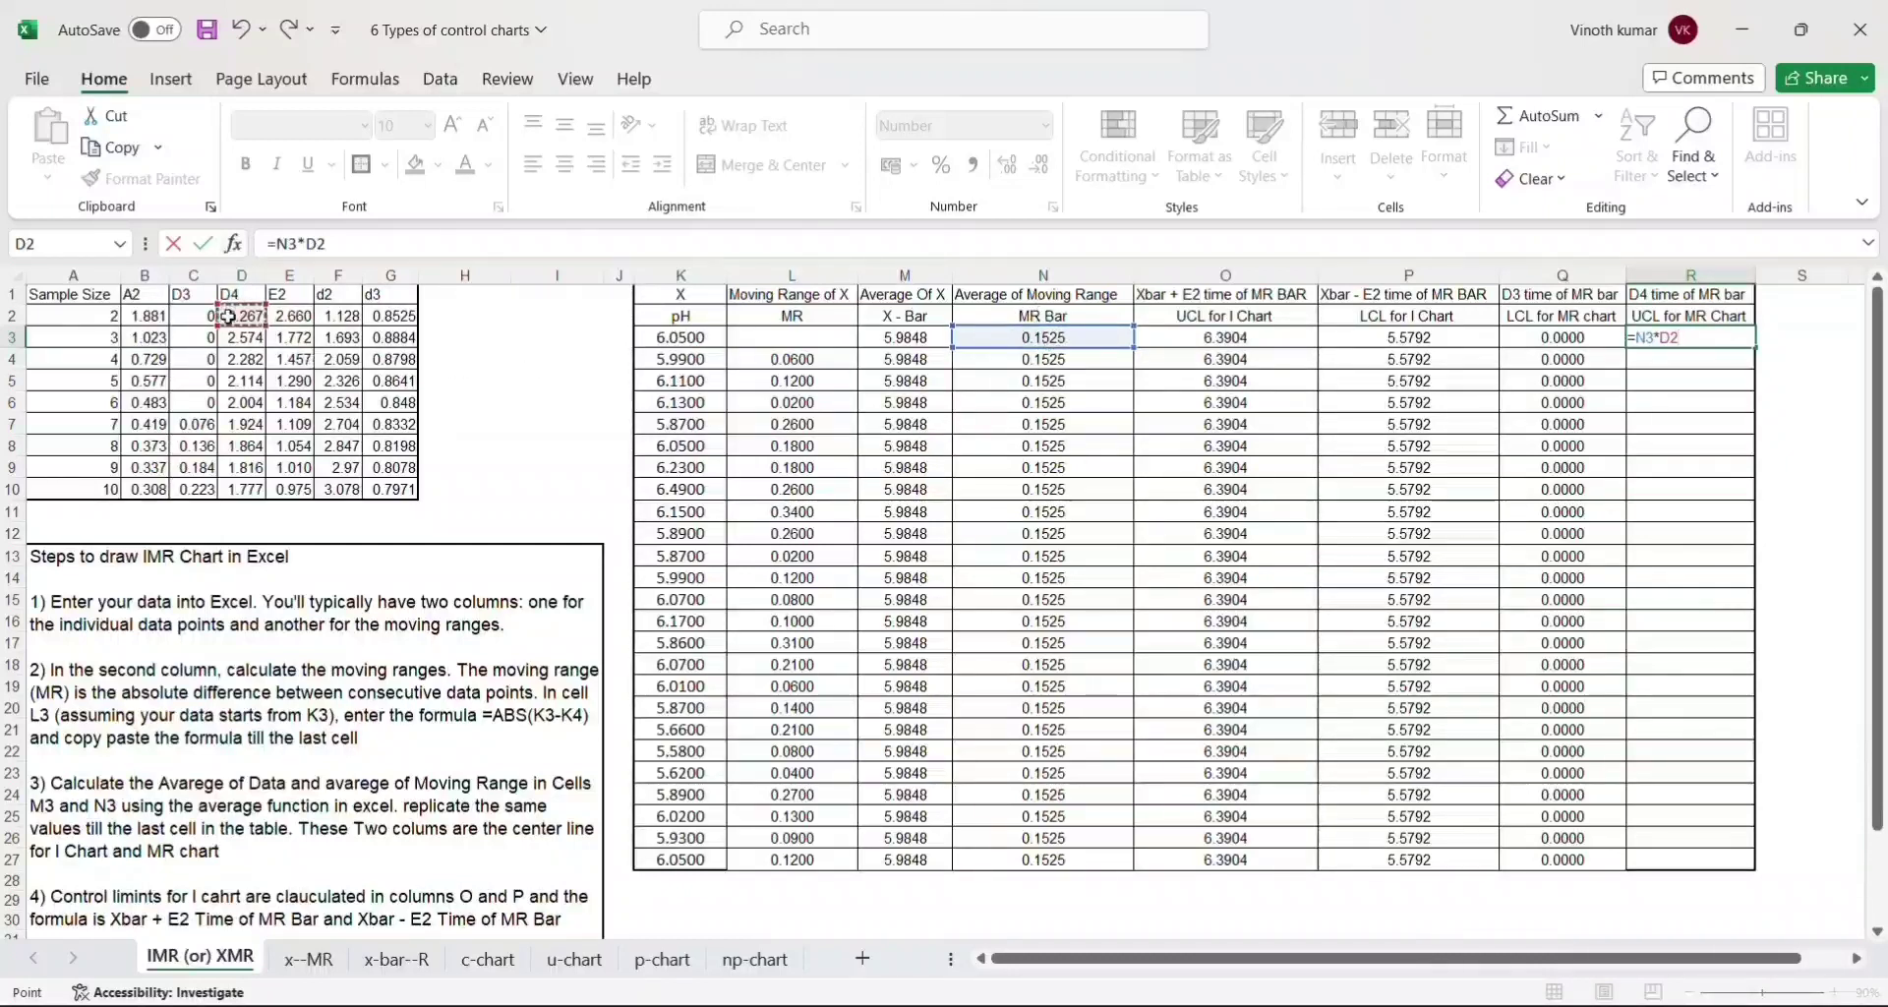
key("Return")
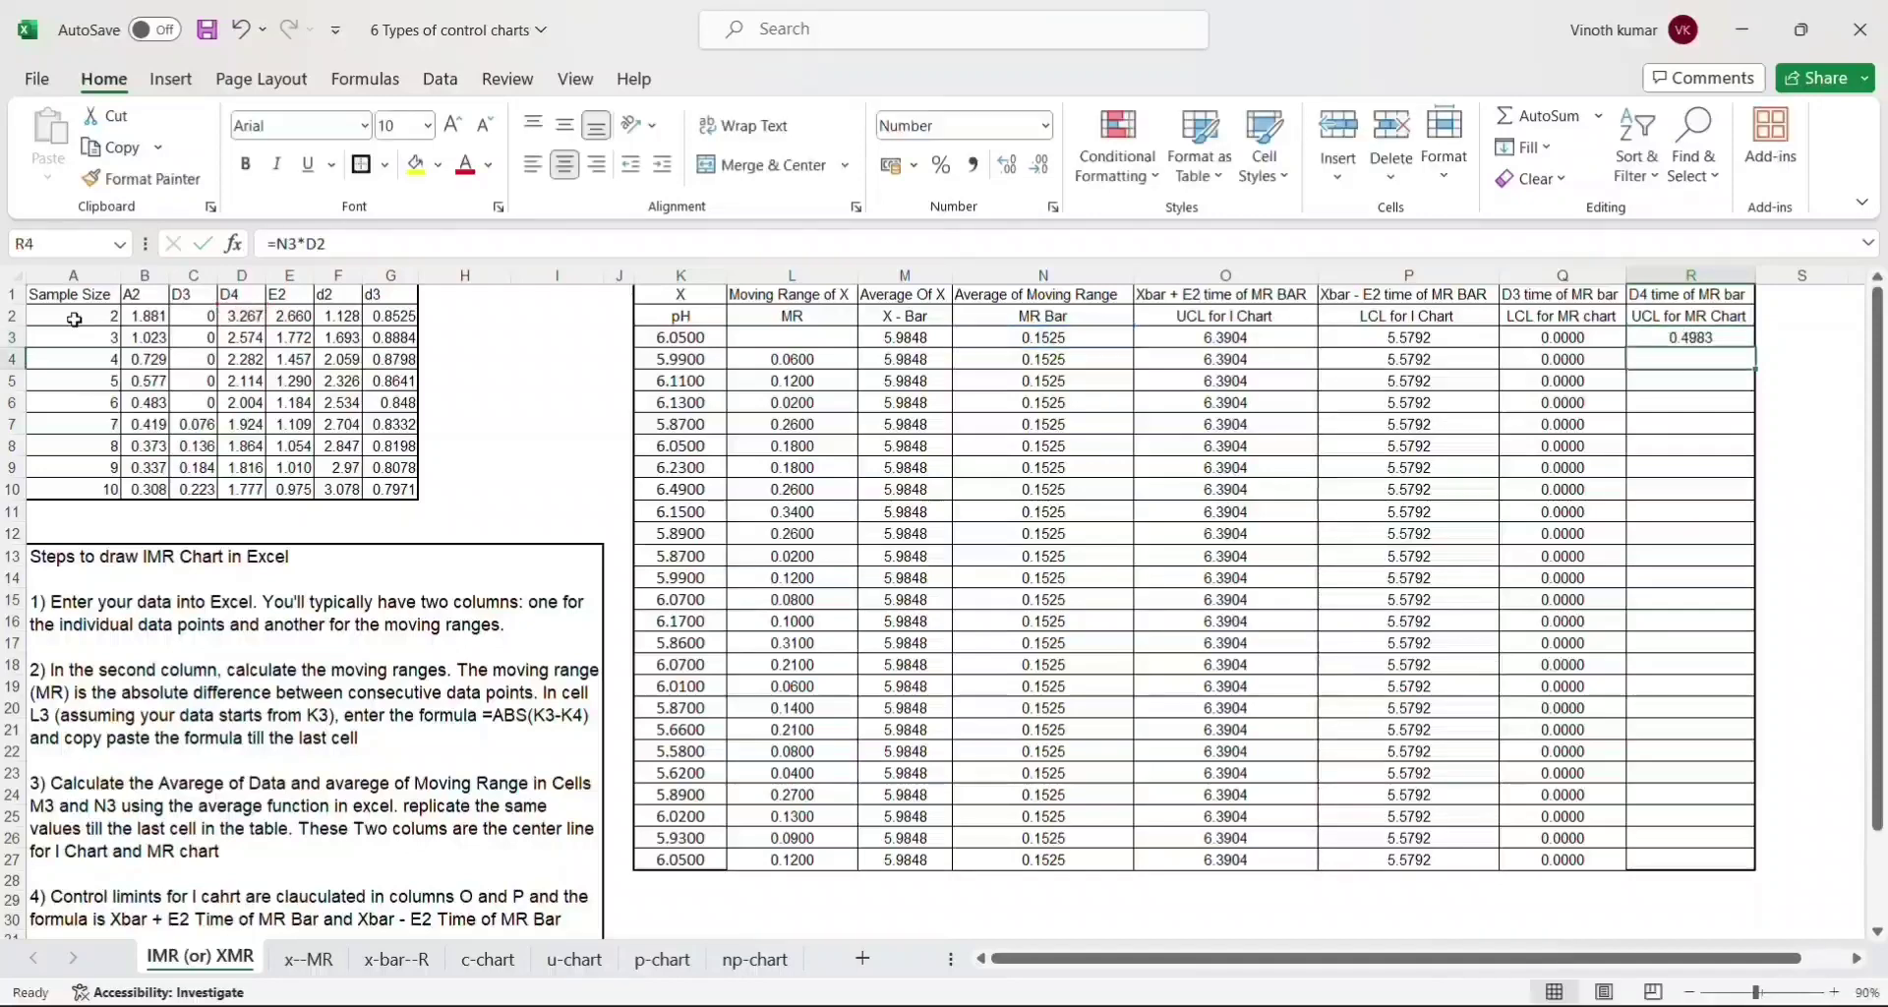
key("Up")
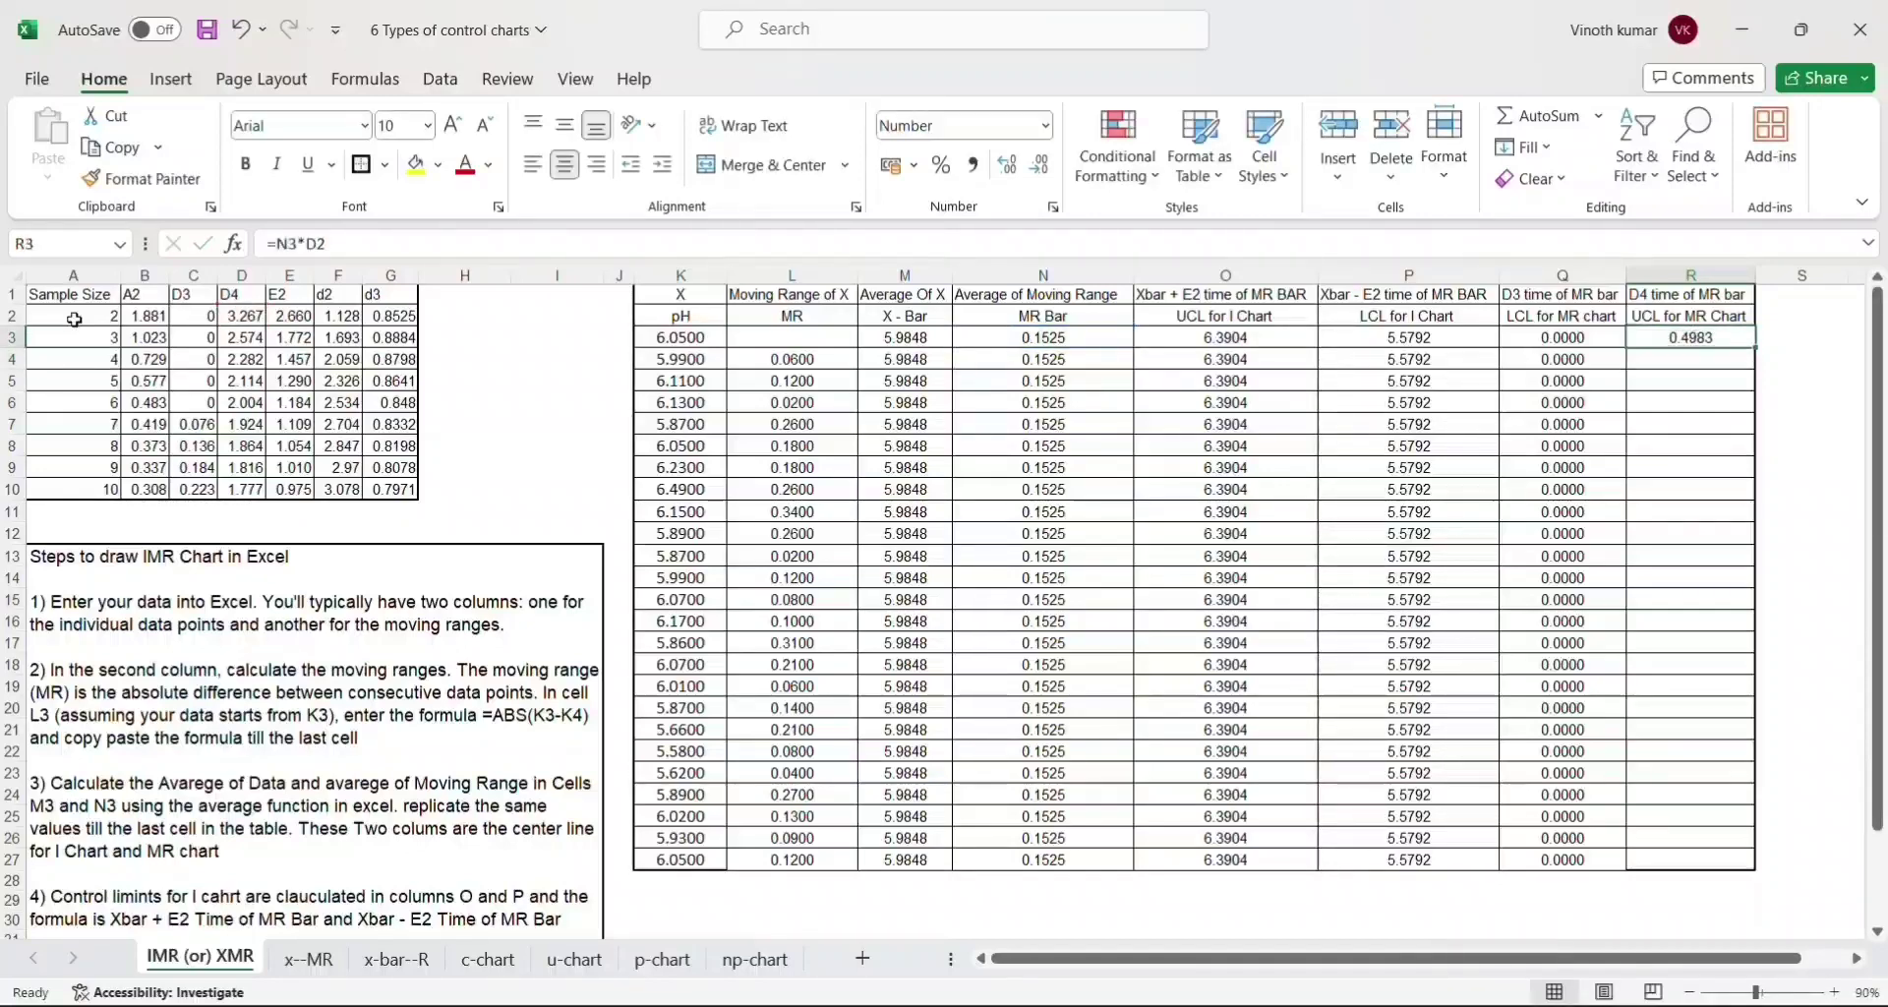
- Reference R3 in R4 with =R3 and copy that formula down the UCL for MR Chart column through R27
key("Down")
type("=")
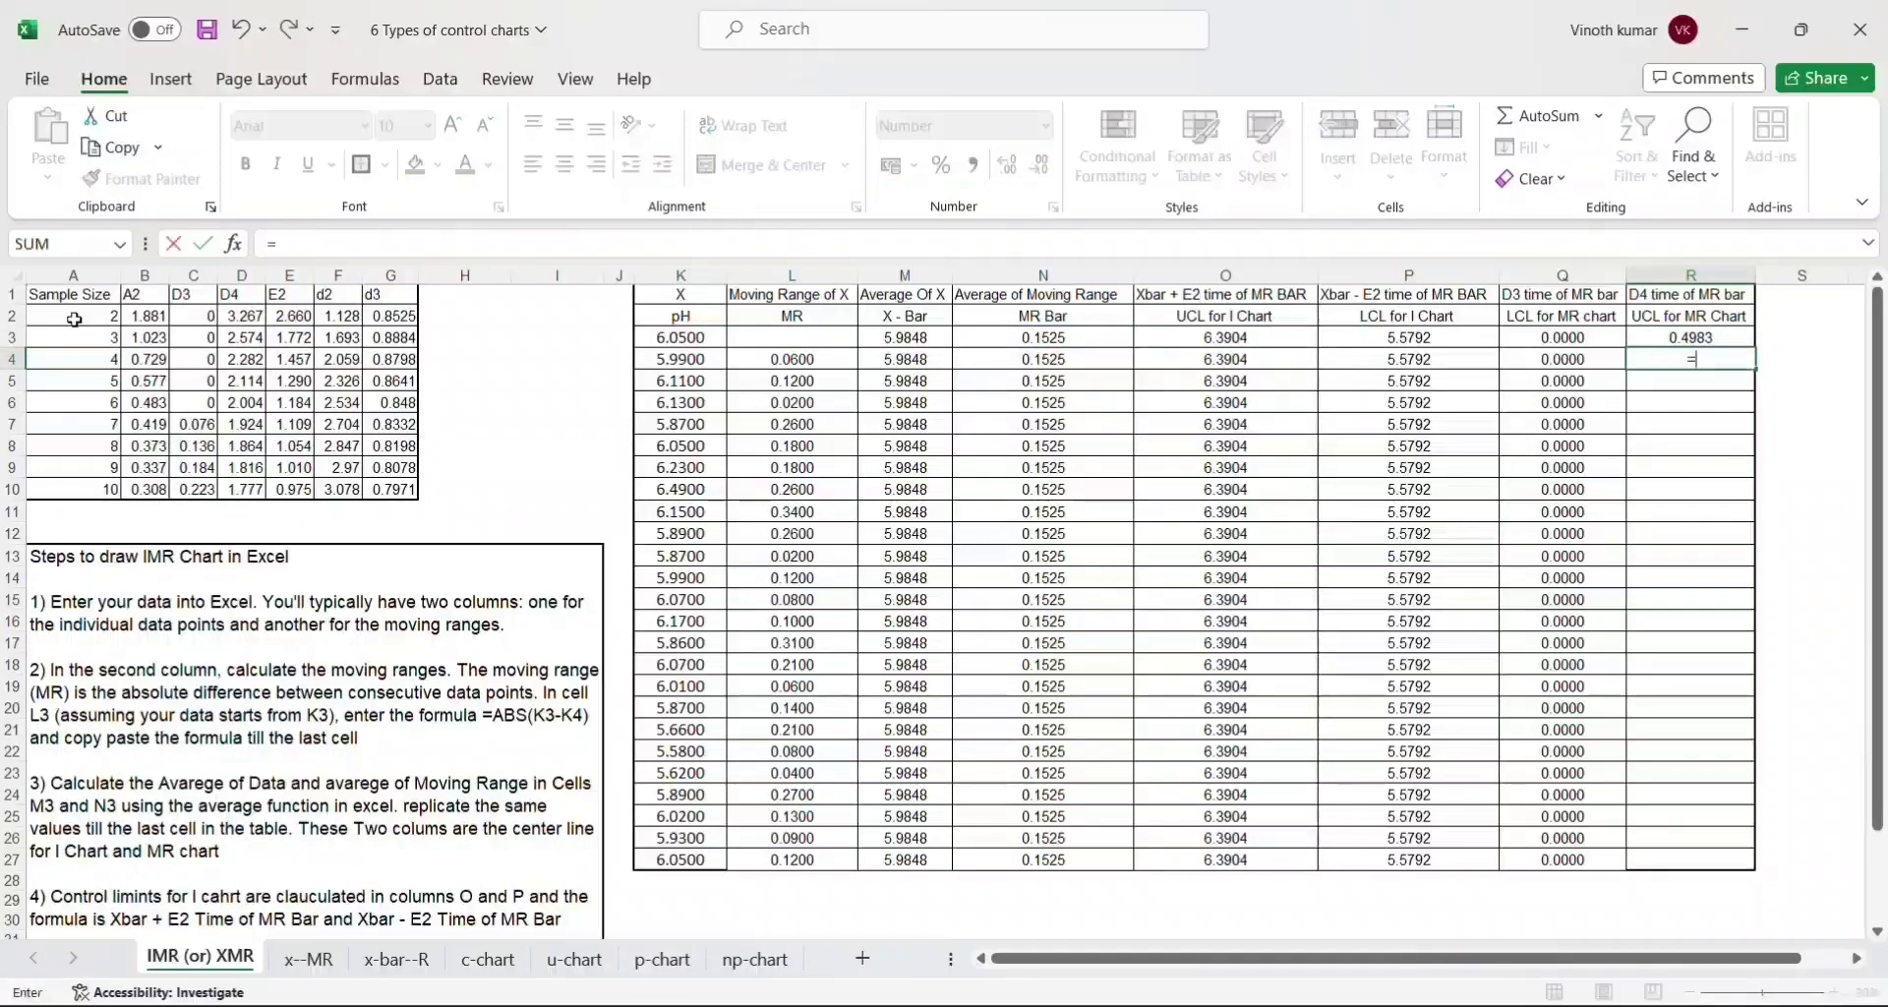
key("Up")
key("Return")
key("Up")
key("ctrl+c")
key("Down")
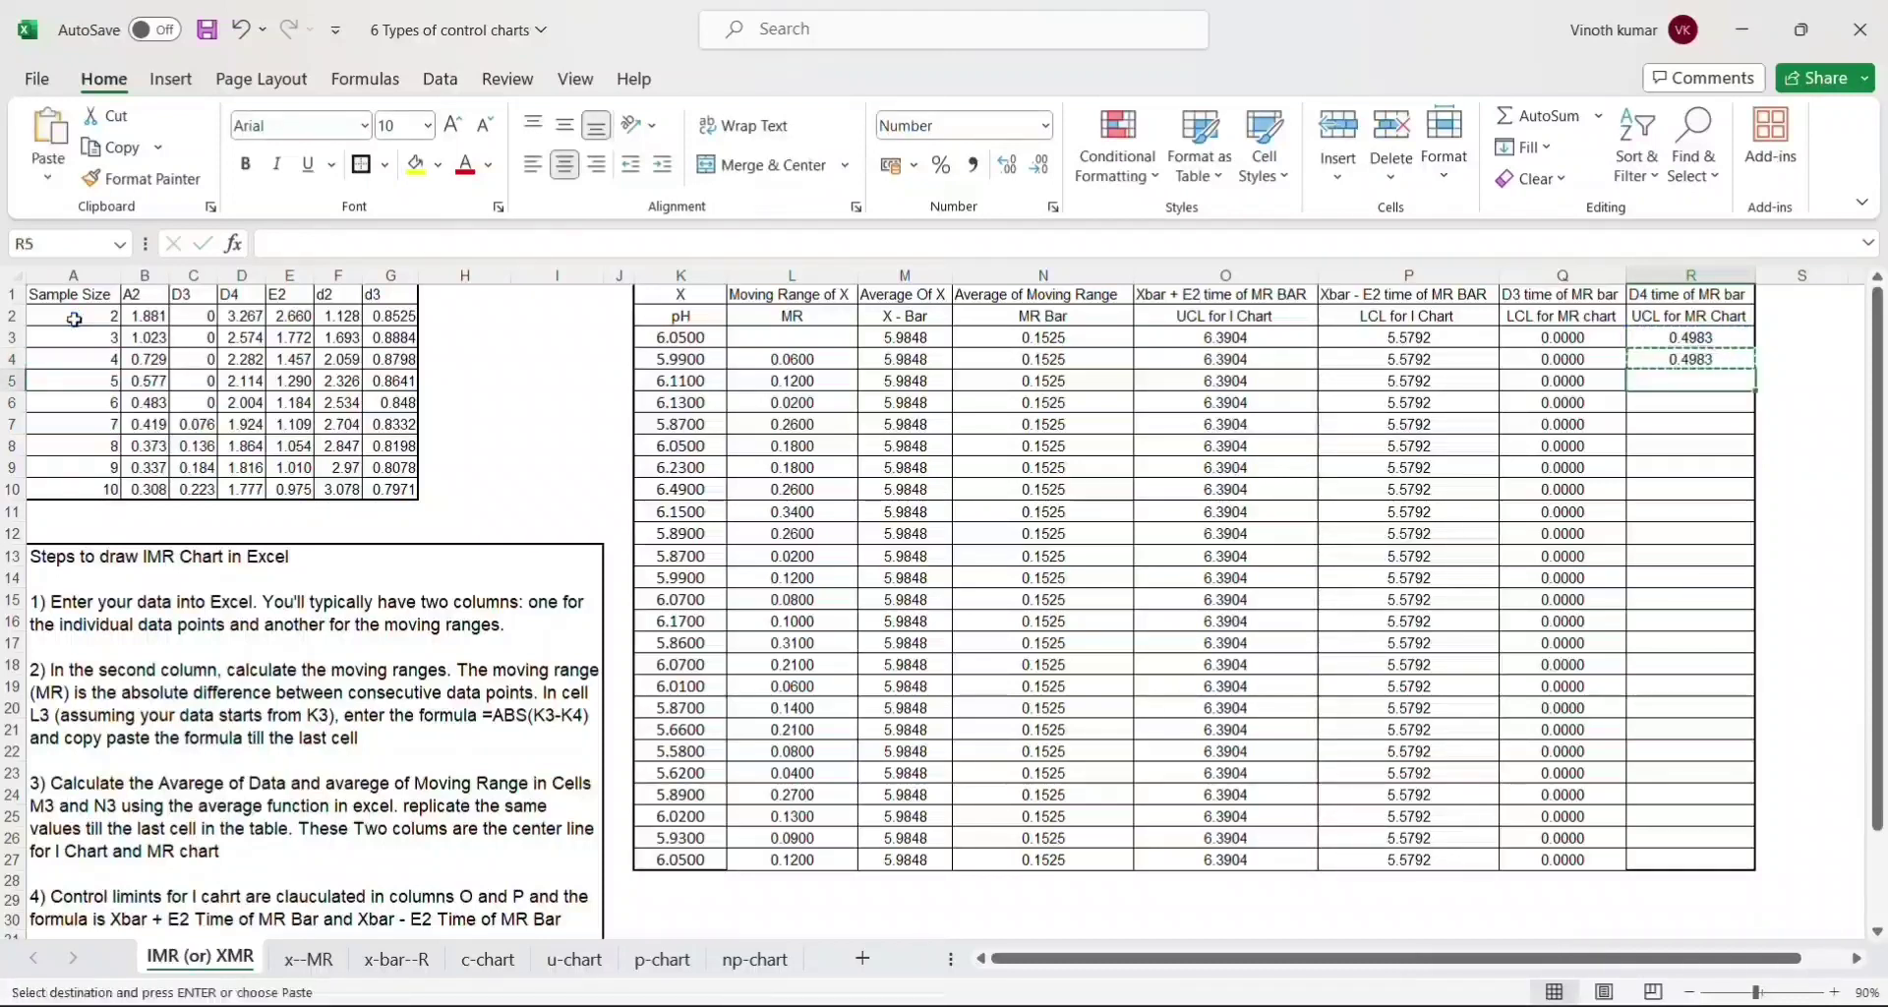
key("Left")
key("ctrl+Down")
key("Right")
key("ctrl+shift+Up")
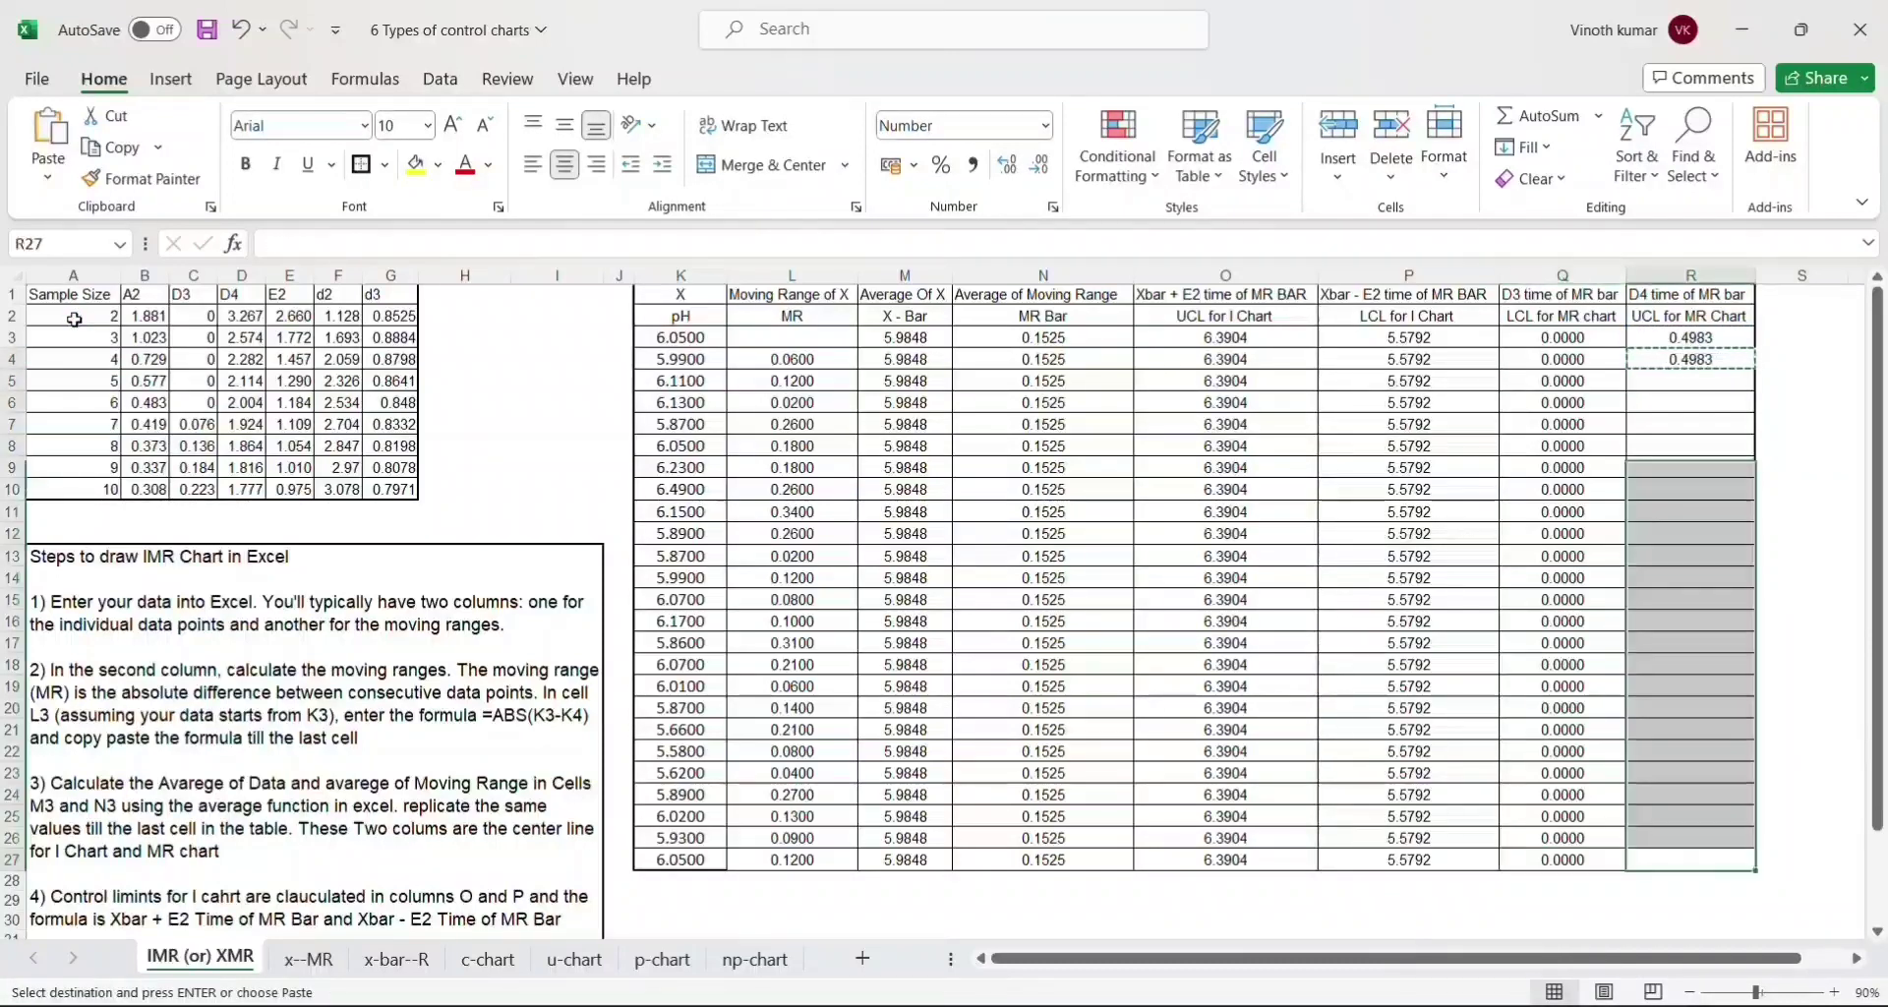
key("ctrl+v")
- Apply cell borders to the whole calculation table, K1:R27
key("ctrl+Up")
key("Left")
key("Left")
key("Left")
key("Left")
key("Left")
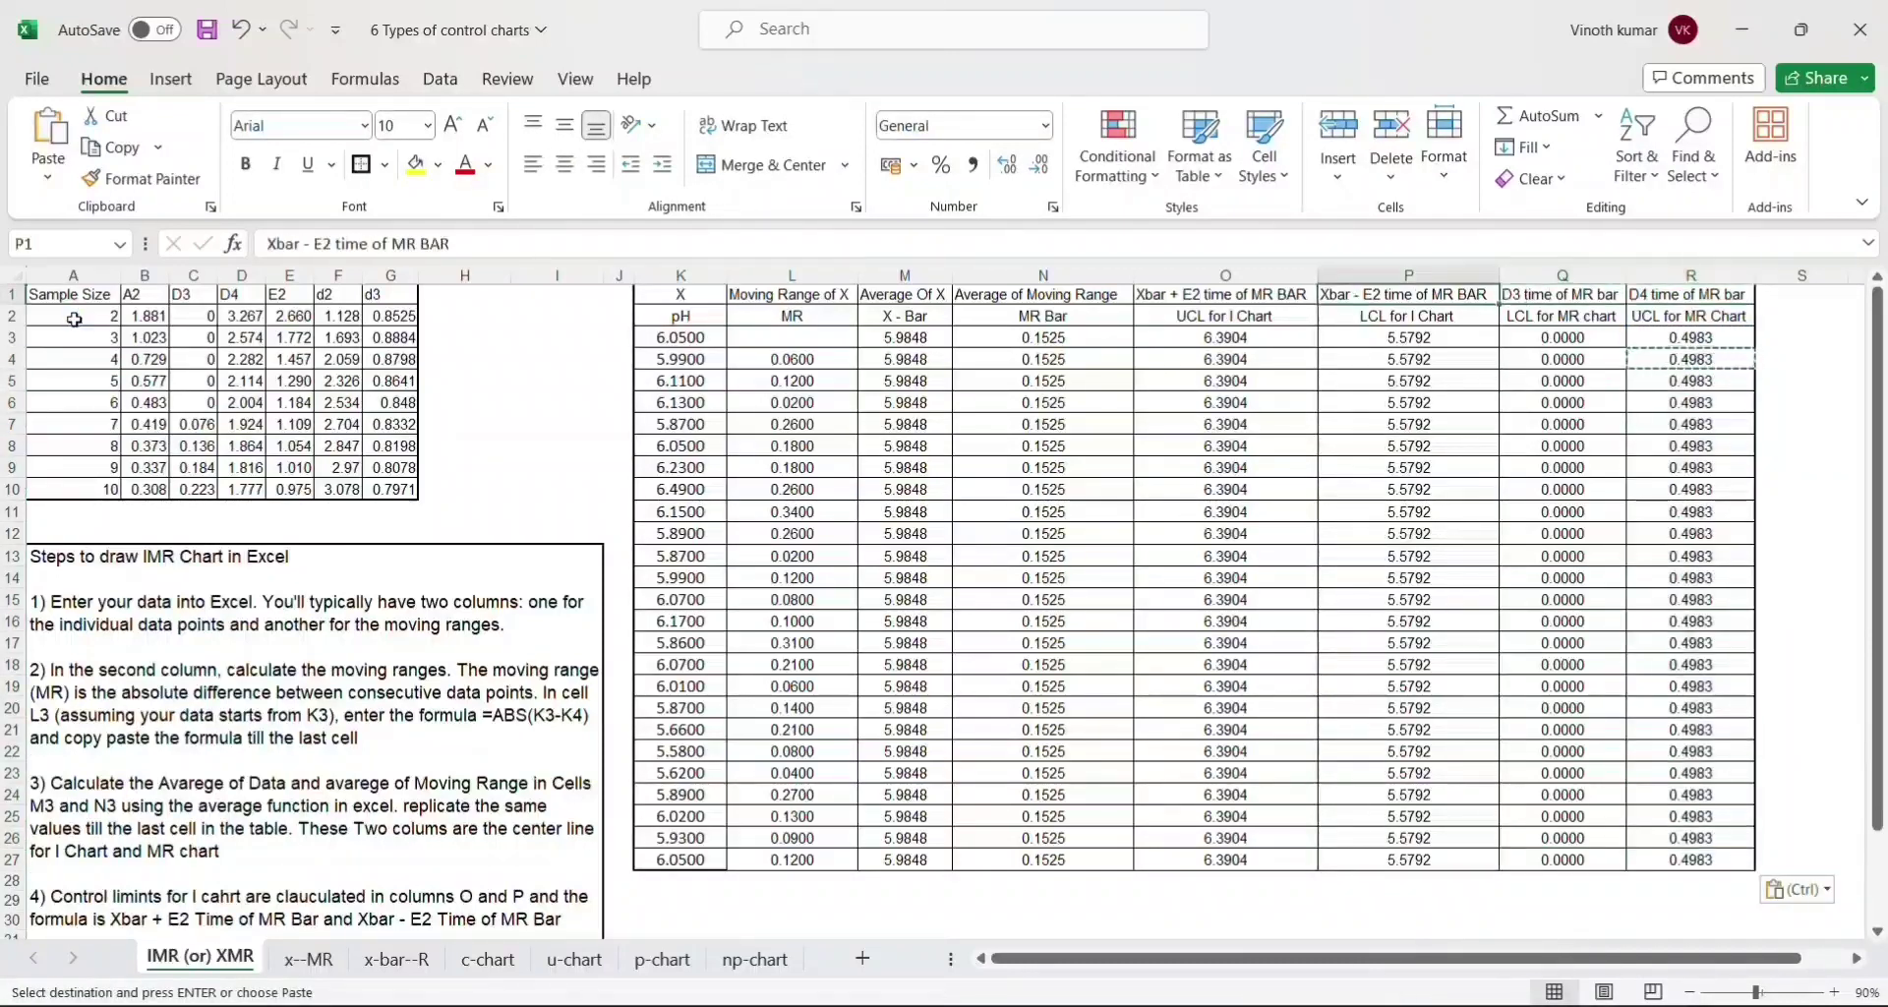
key("Left")
key("Left")
key("shift+Right")
key("shift+Right")
key("shift+Right")
key("shift+Right")
key("shift+Right")
key("shift+Right")
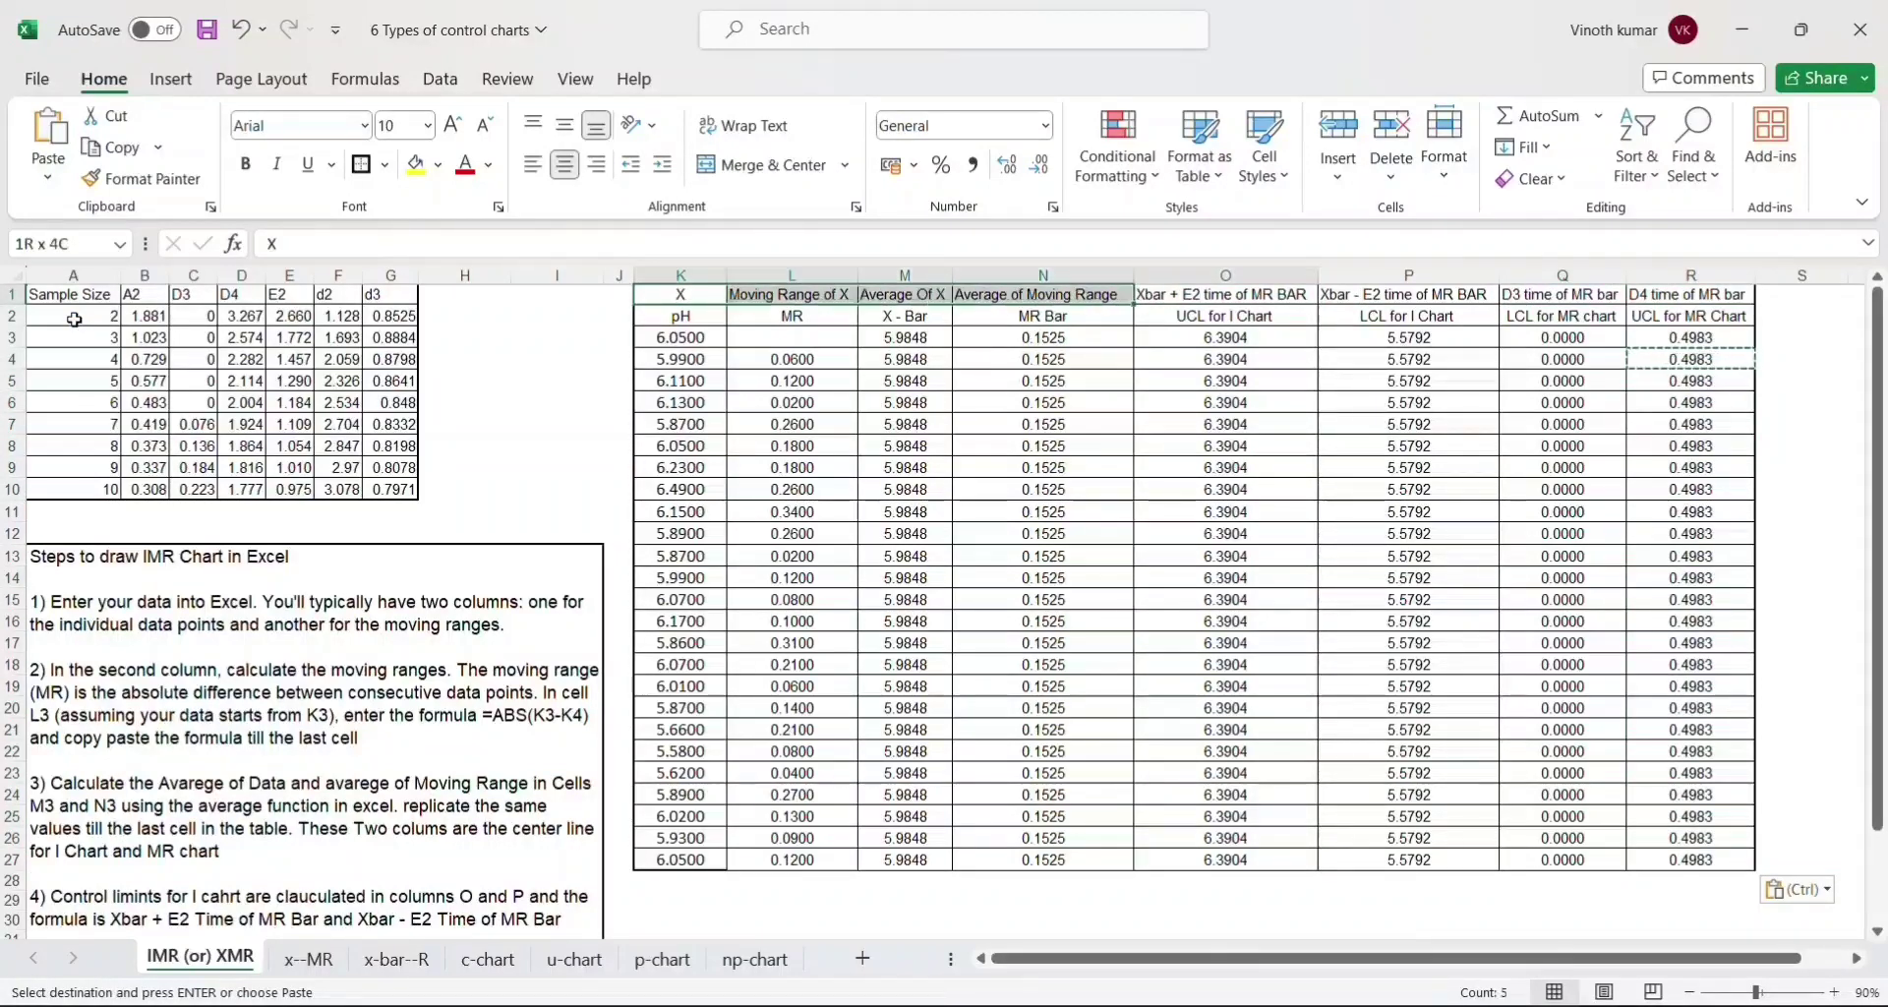
key("shift+Right")
key("ctrl+shift+Down")
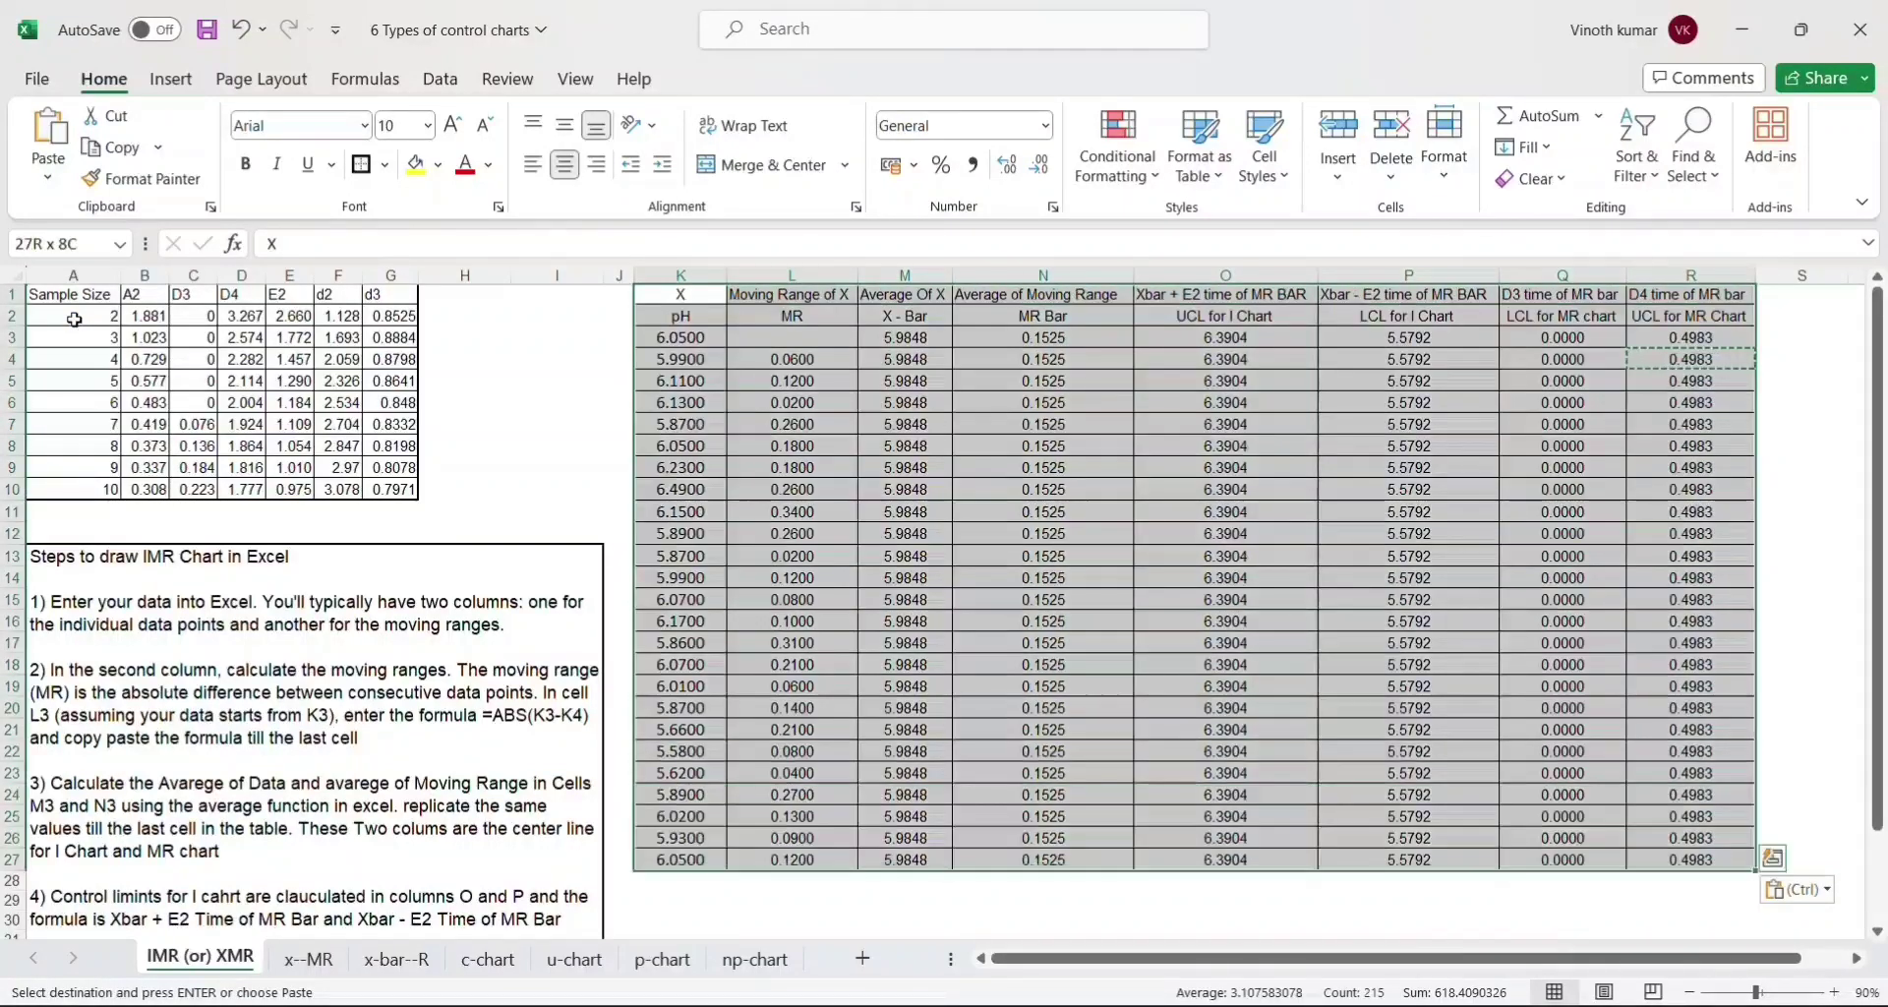
left_click(360, 168)
left_click(753, 391)
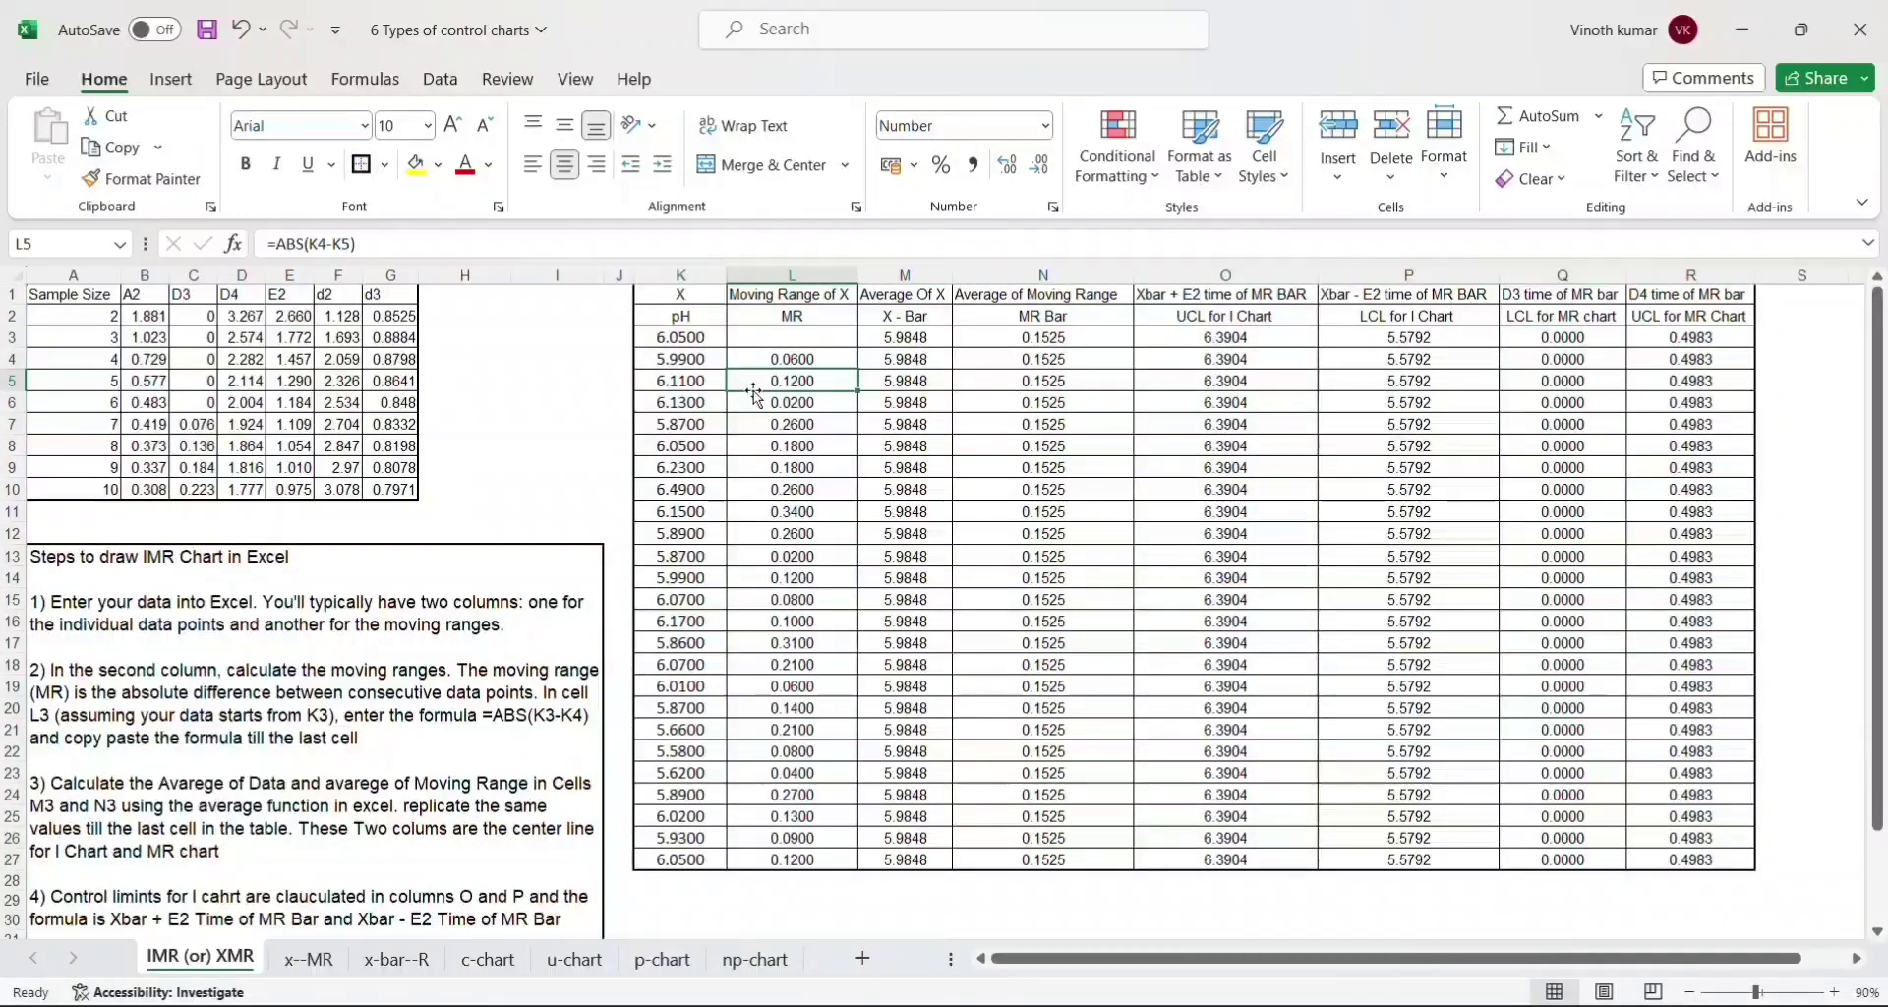
- Insert a line chart from the pH, X-Bar, UCL for I Chart and LCL for I Chart columns, rows 2 to 27
left_click(683, 314)
key("shift+Down")
key("shift+Down")
key("shift+Down")
key("shift+Down")
key("shift+Down")
key("shift+Down")
key("shift+Down")
key("shift+Down")
key("shift+Down")
key("shift+Down")
key("shift+Down")
key("shift+Down")
key("shift+Down")
key("shift+Down")
key("shift+Down")
key("shift+Down")
key("shift+Down")
key("shift+Down")
key("shift+Down")
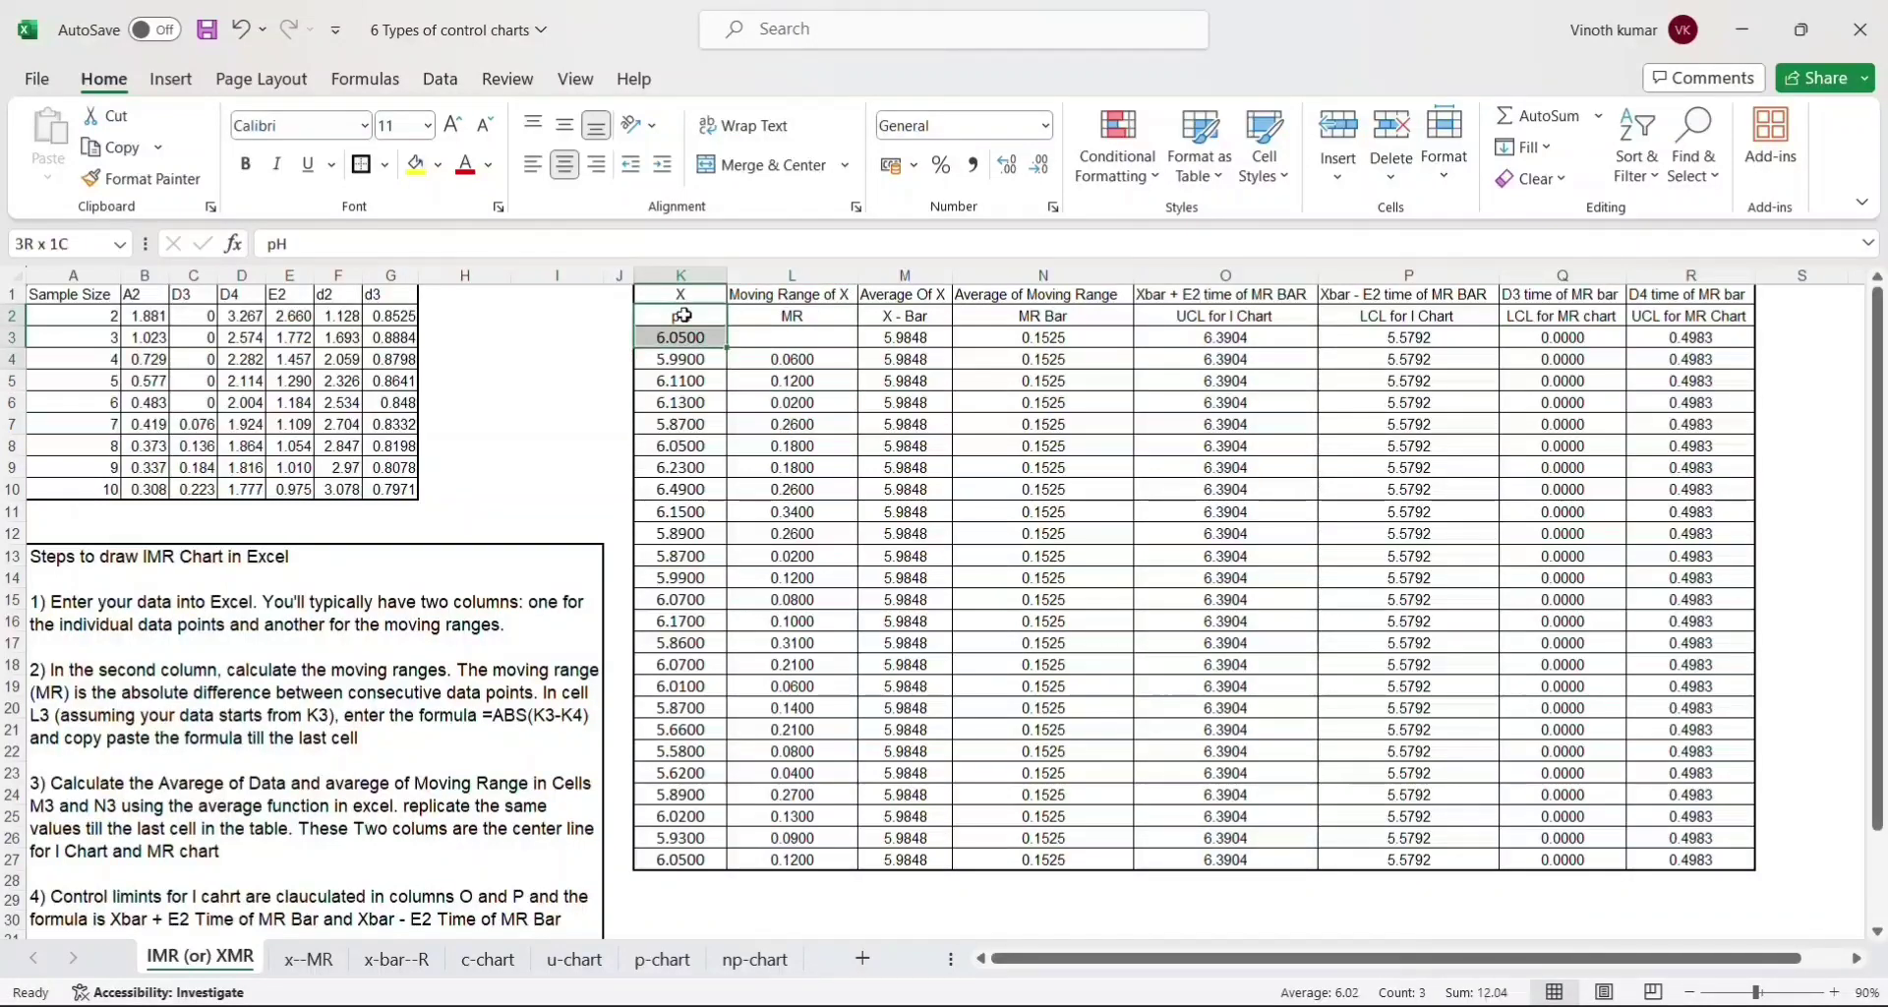
key("shift+Down")
key("shift+Down")
key("shift+Down")
key("shift+Down")
key("shift+Down")
key("shift+Down")
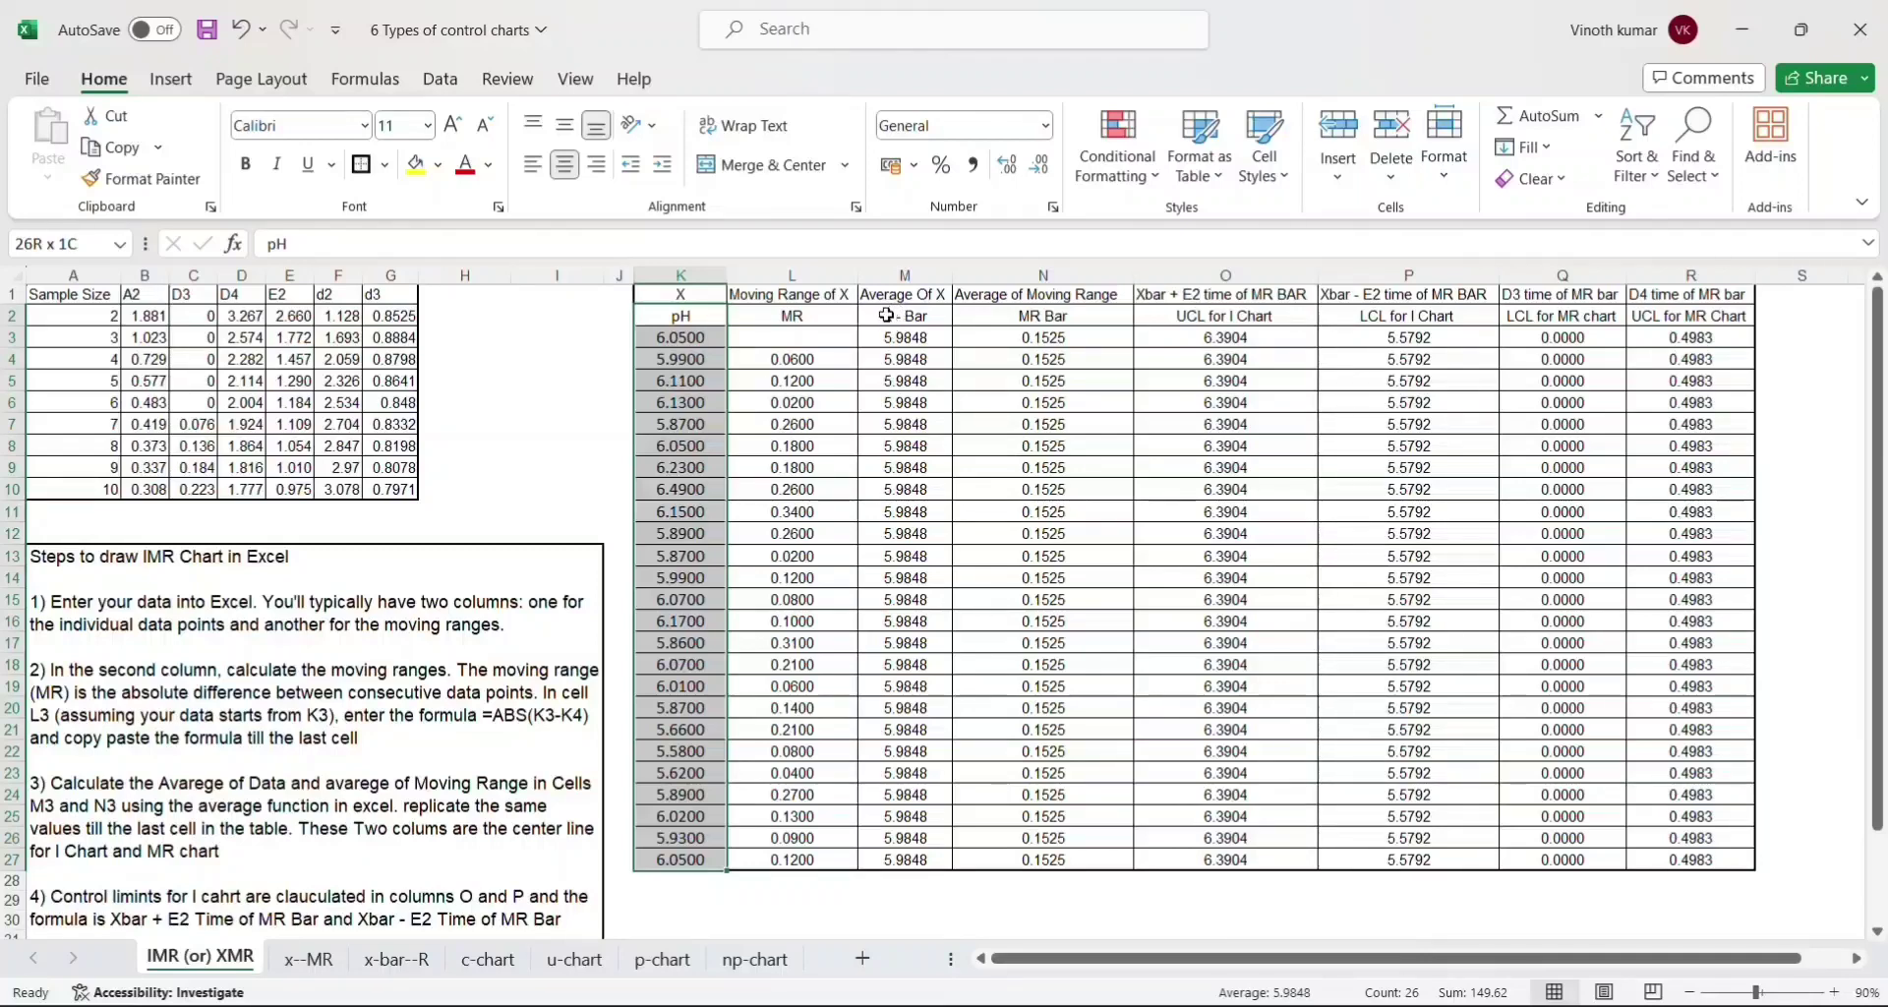
left_click_drag(886, 315, 932, 859)
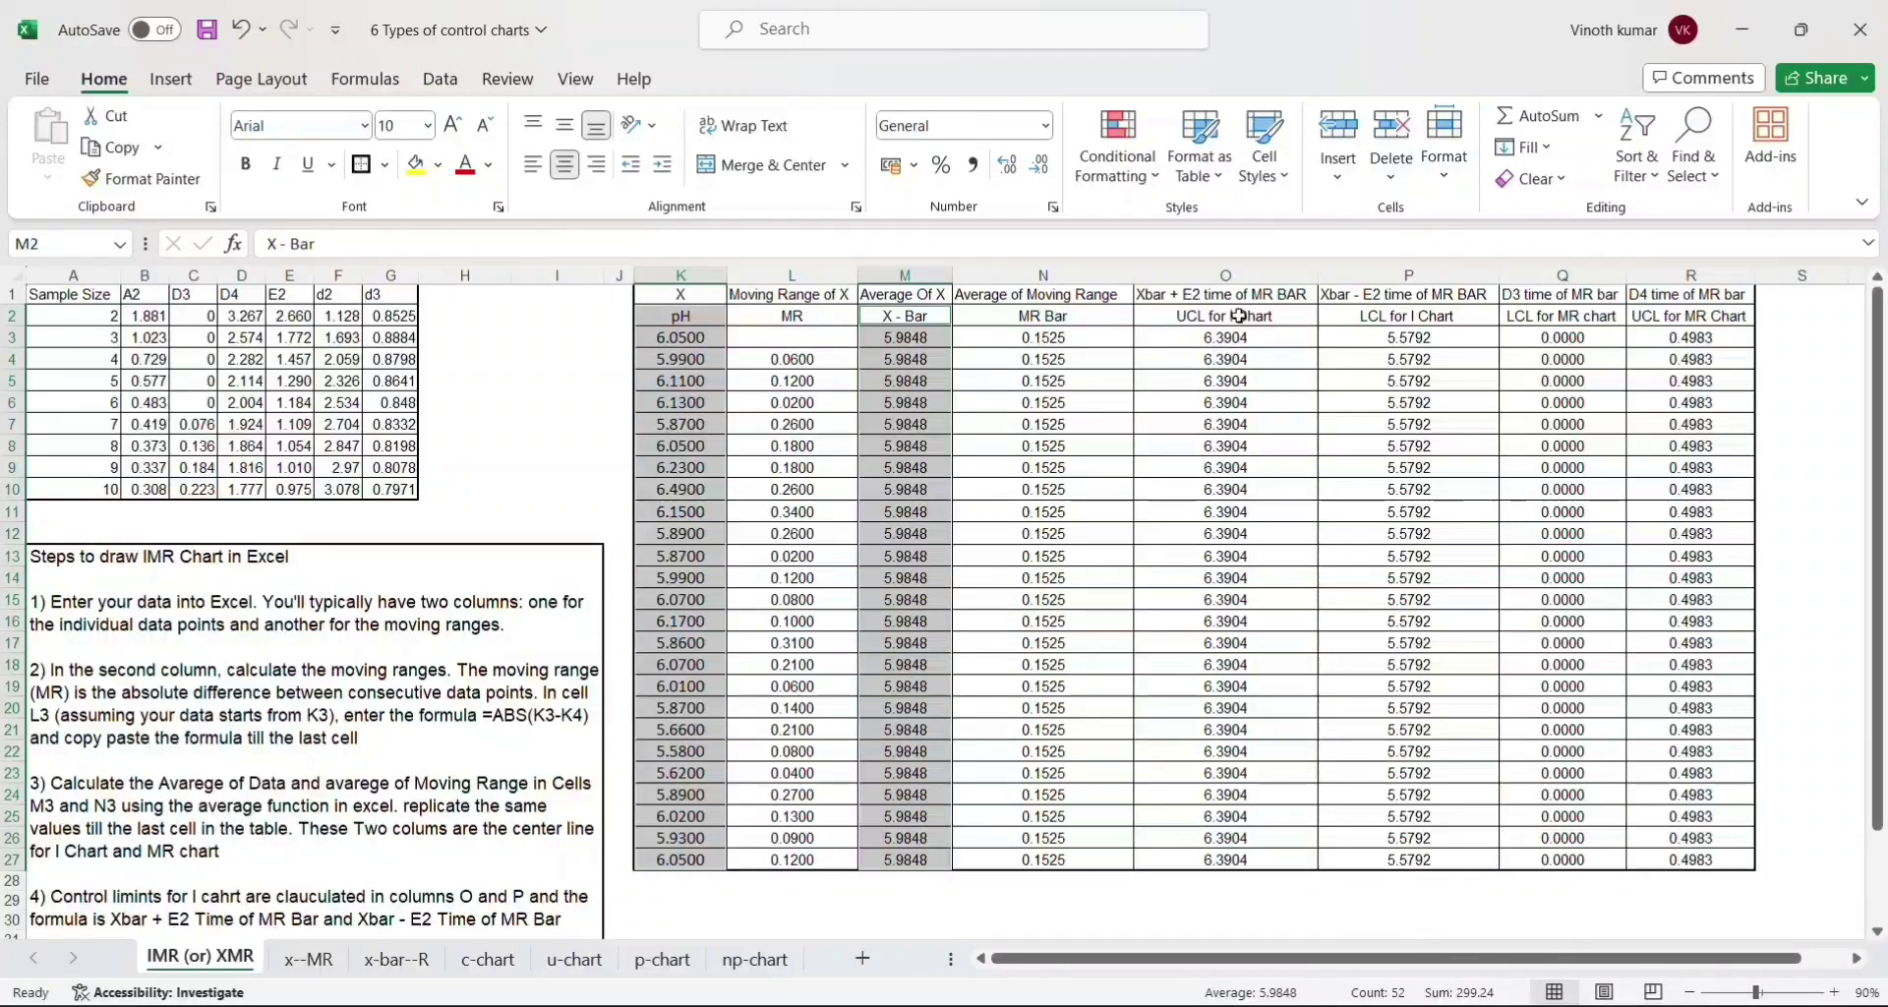
left_click_drag(1237, 316, 1281, 865)
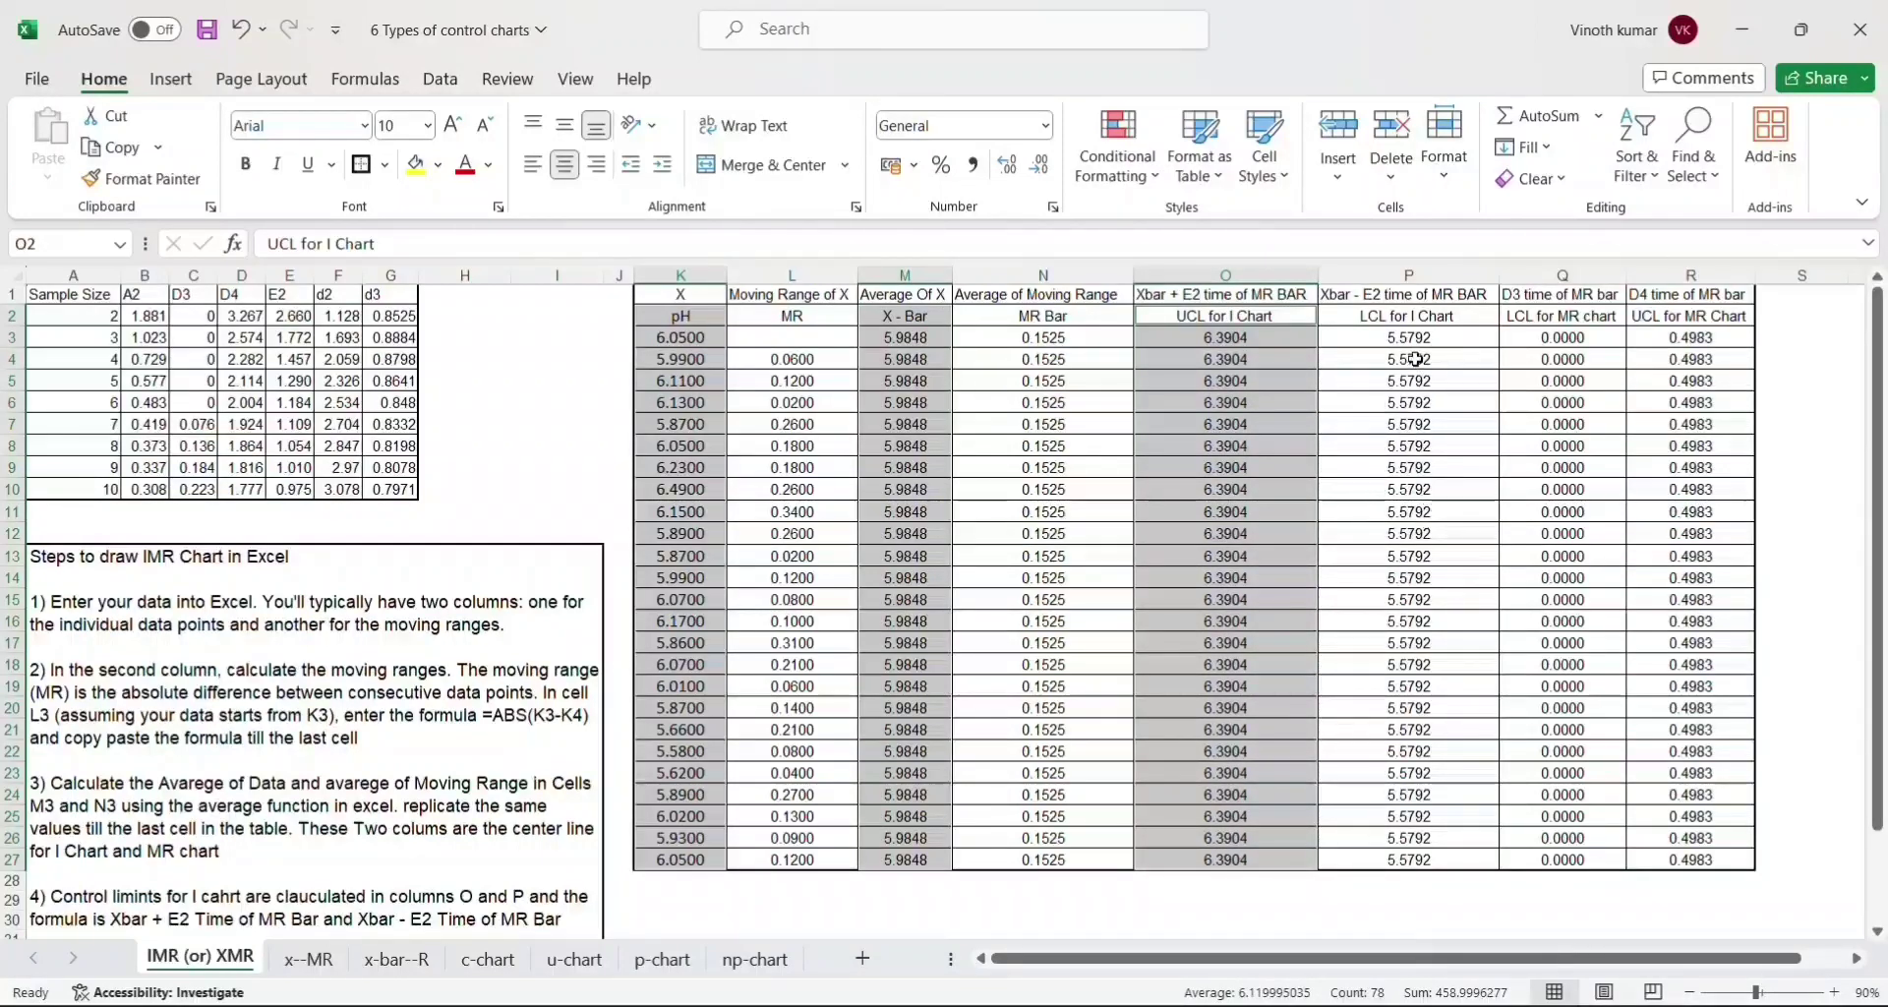
left_click_drag(1397, 315, 1434, 857)
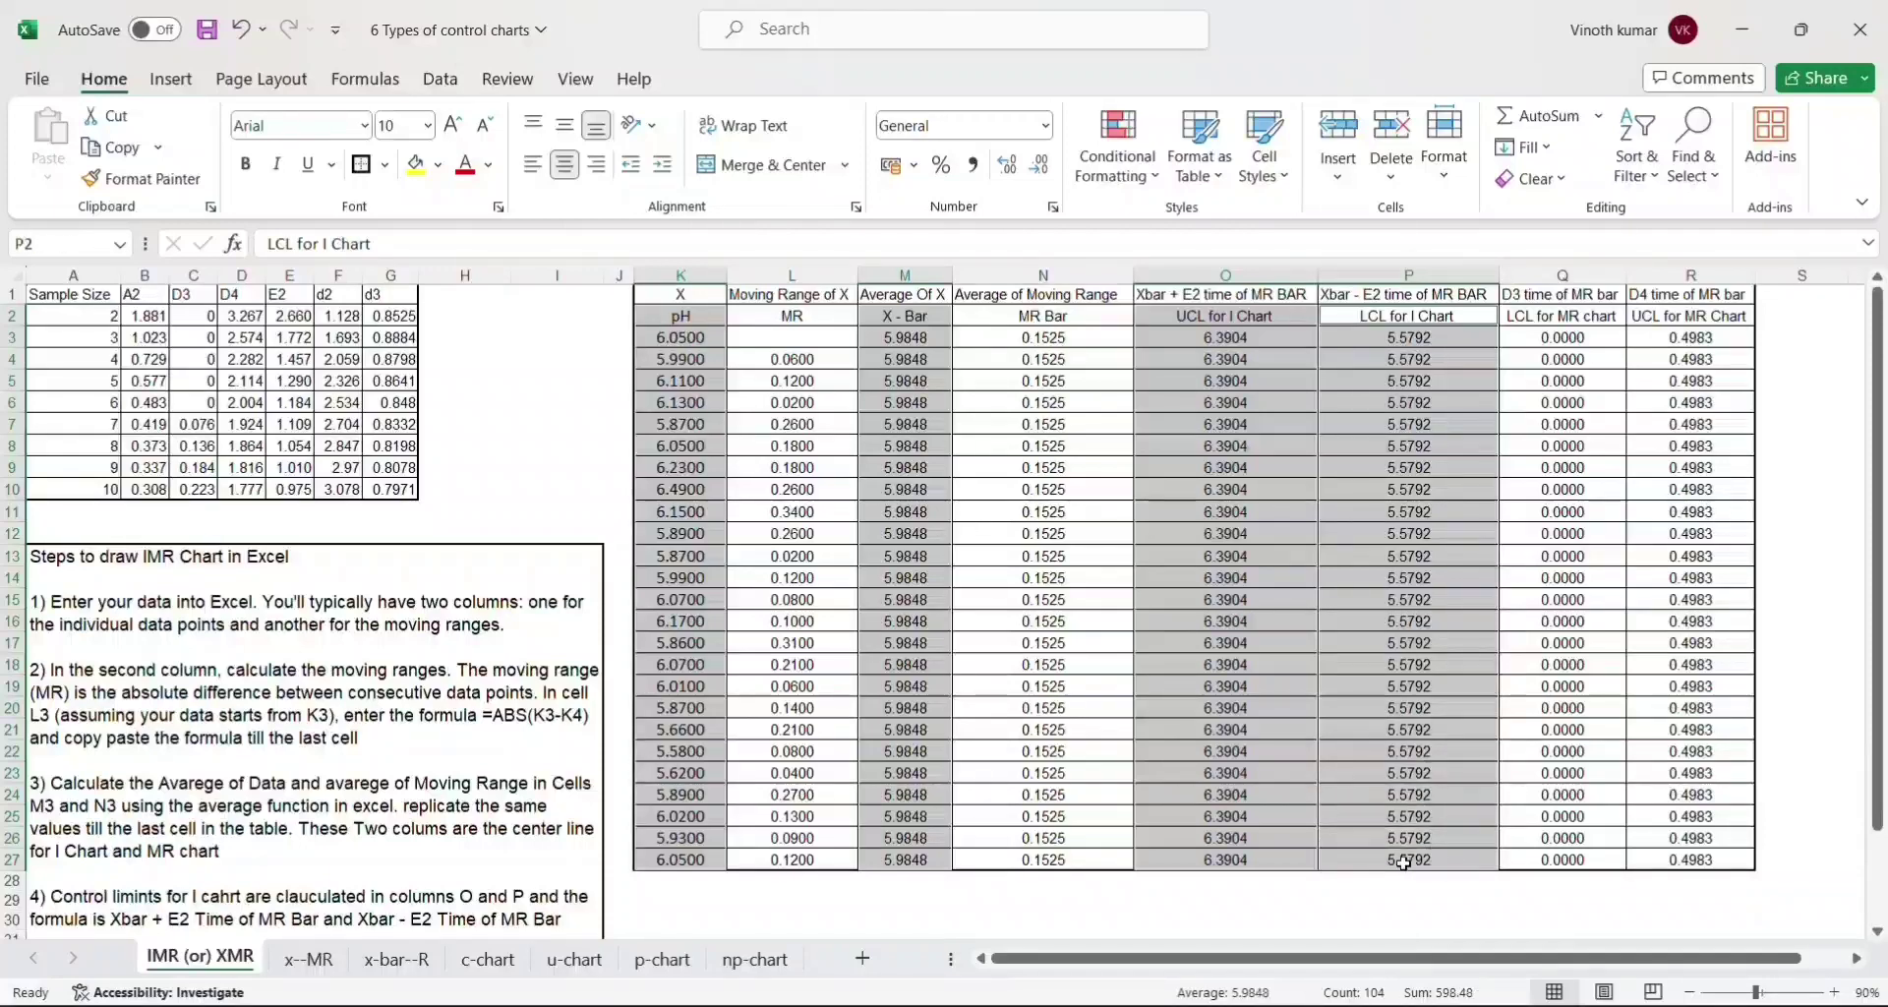
left_click(172, 82)
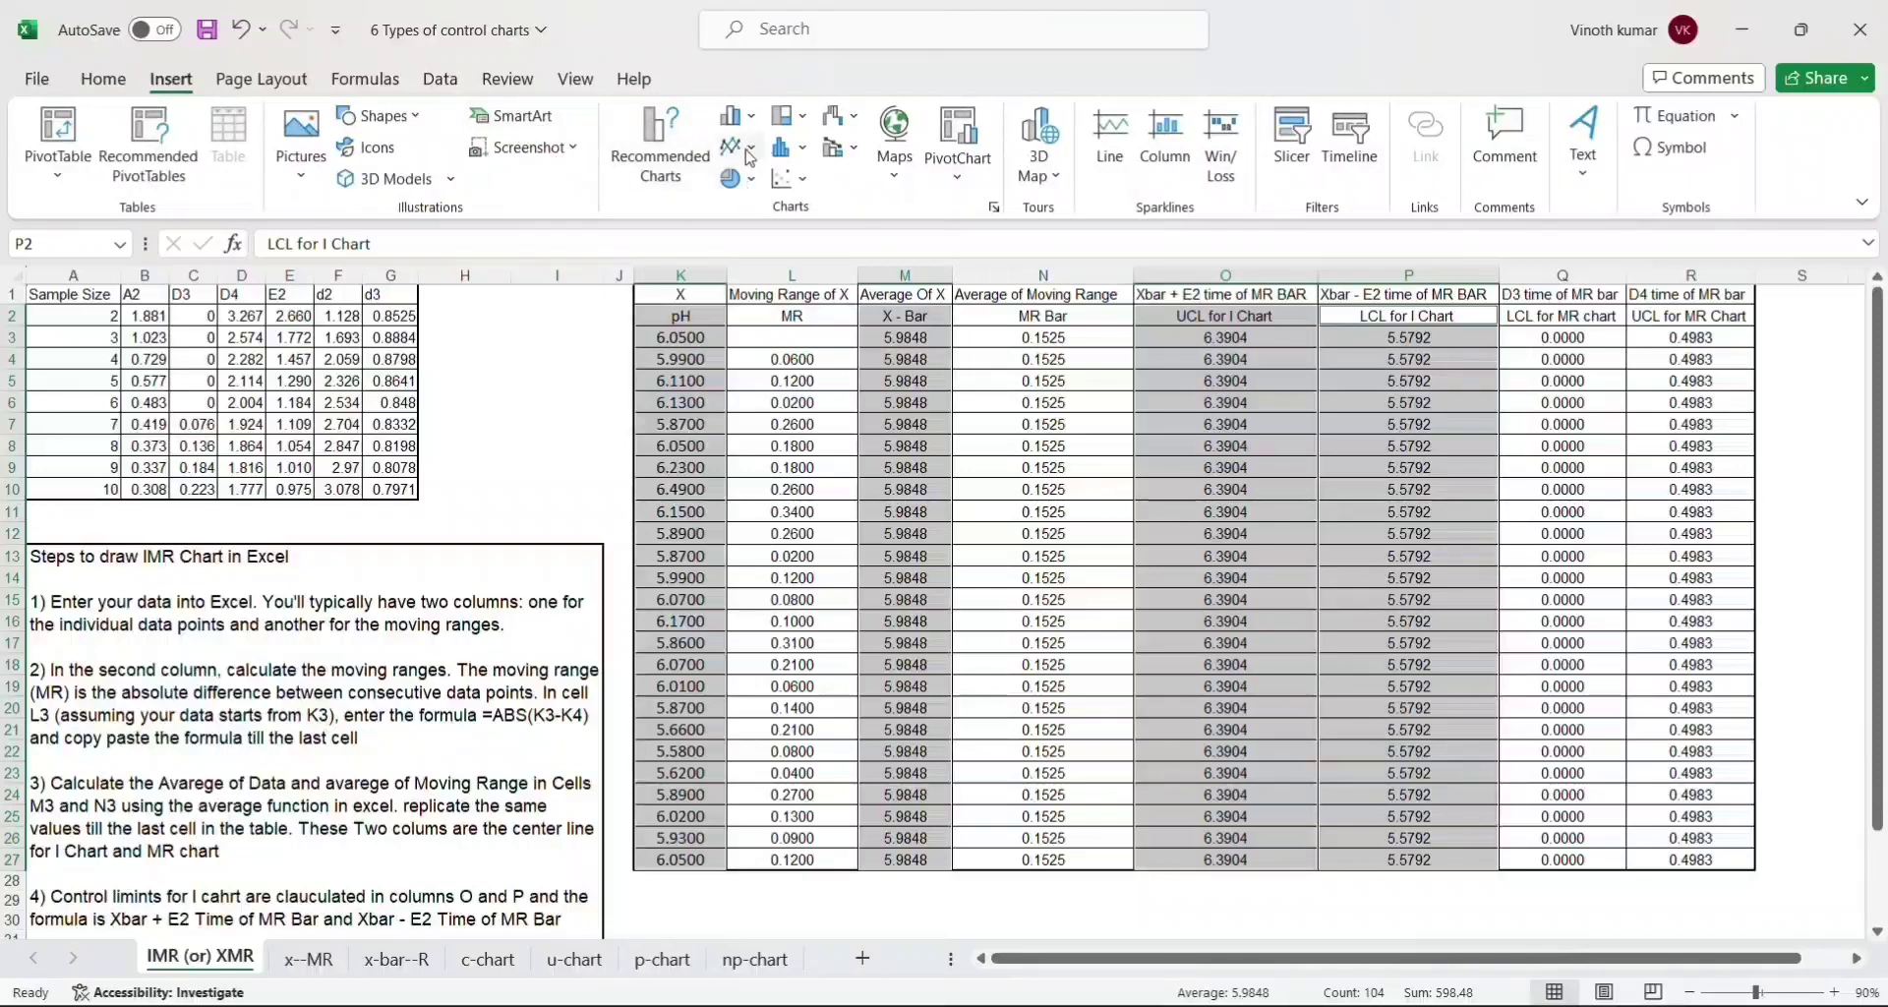
left_click(749, 150)
left_click(753, 239)
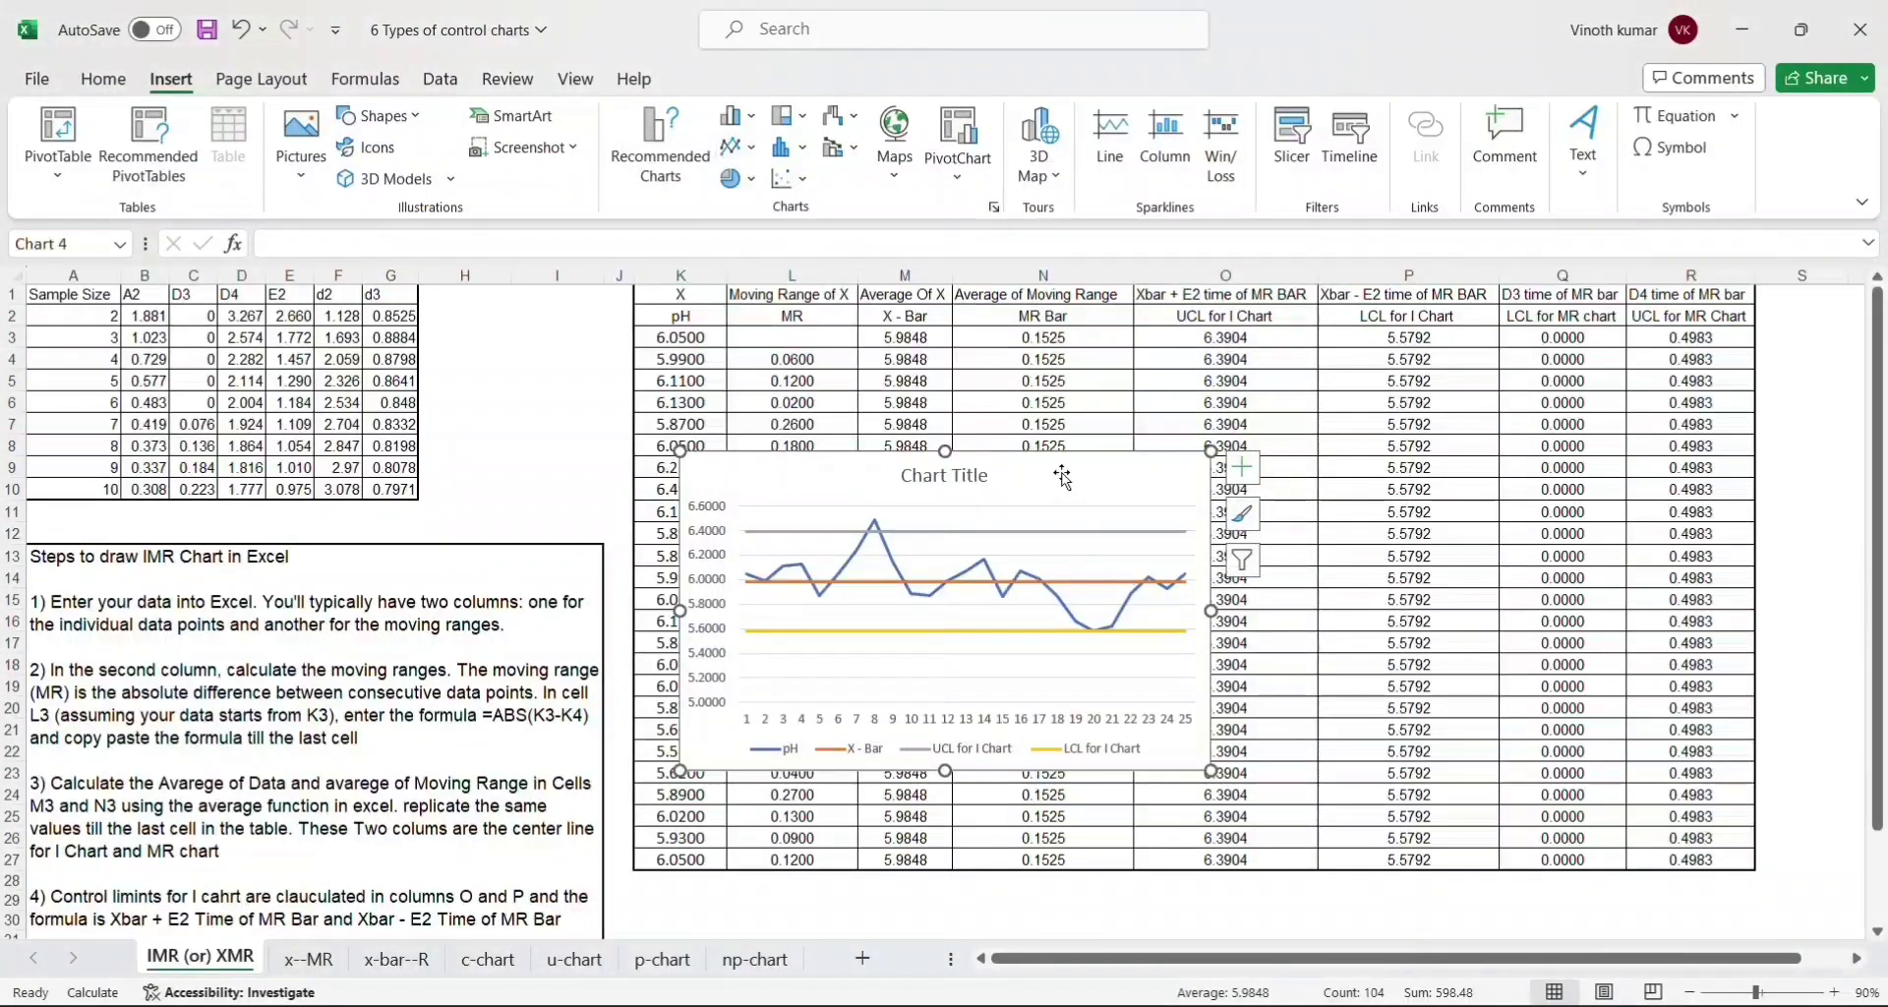
- Place the line chart in the empty area beside the data table, starting at column S, and widen it to column AA
left_click_drag(1062, 477, 1652, 427)
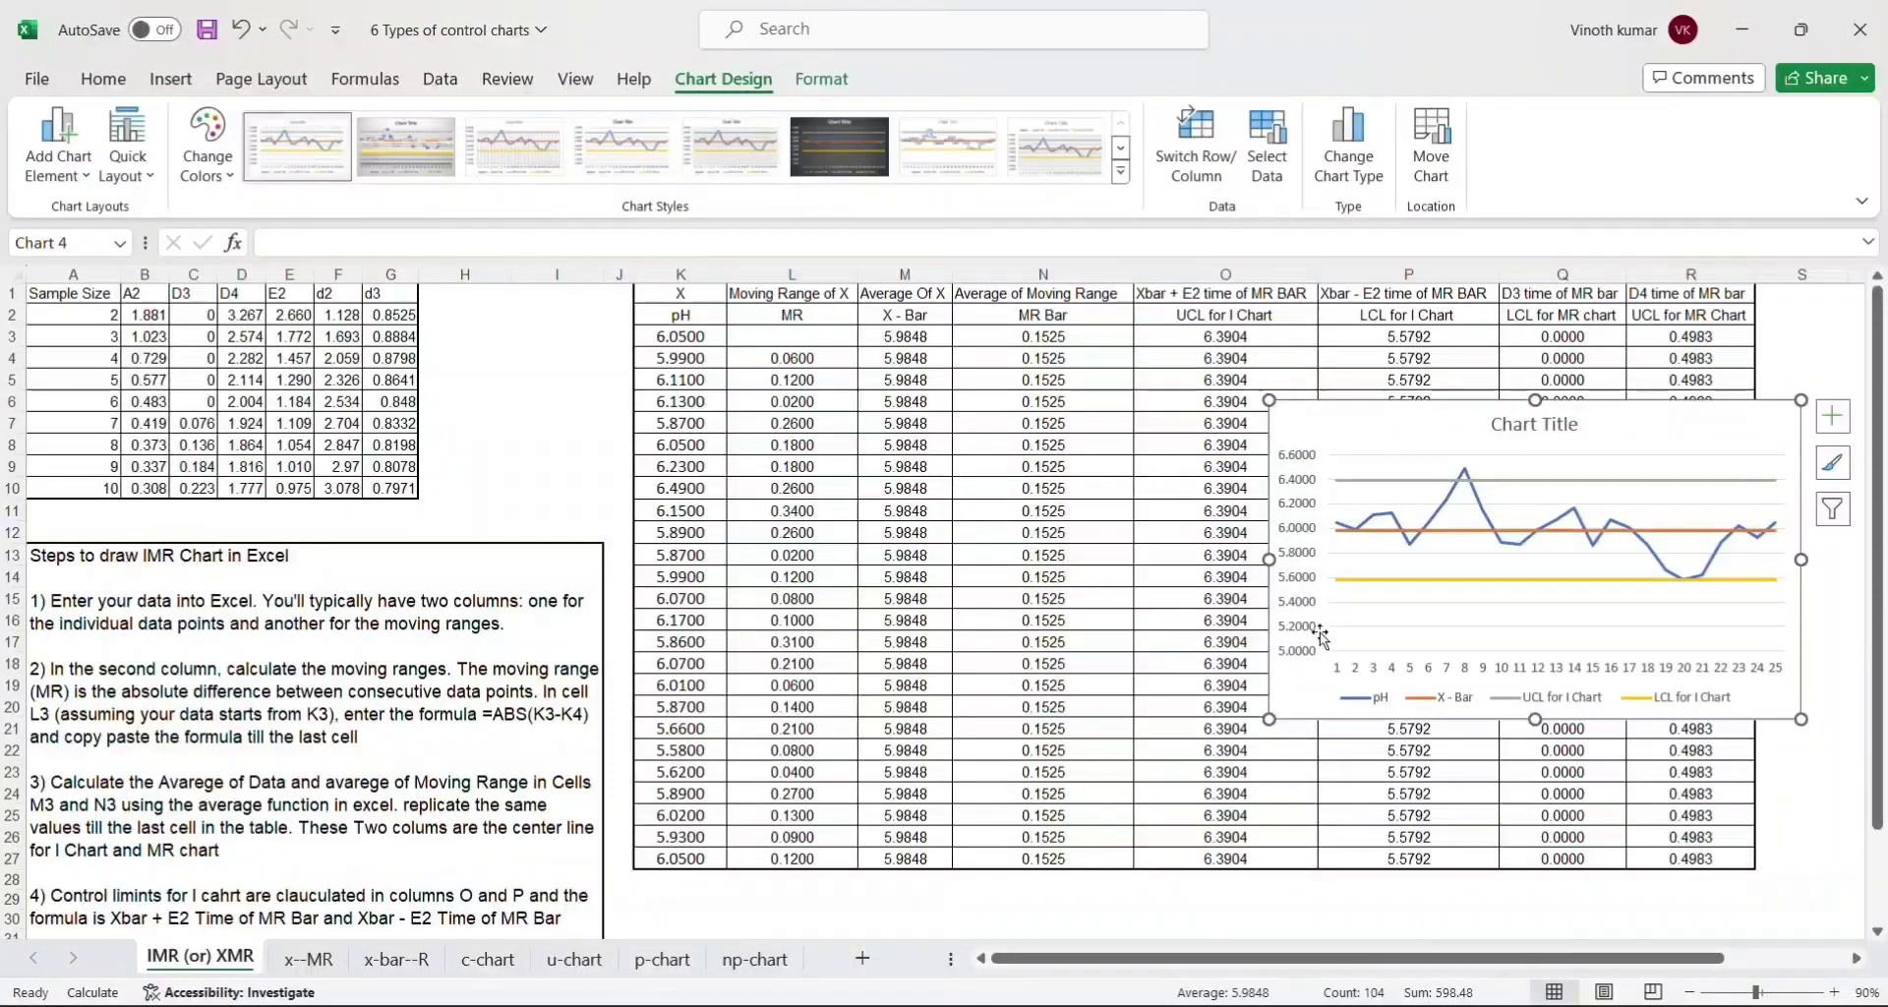
scroll(1323, 637, "right", 6)
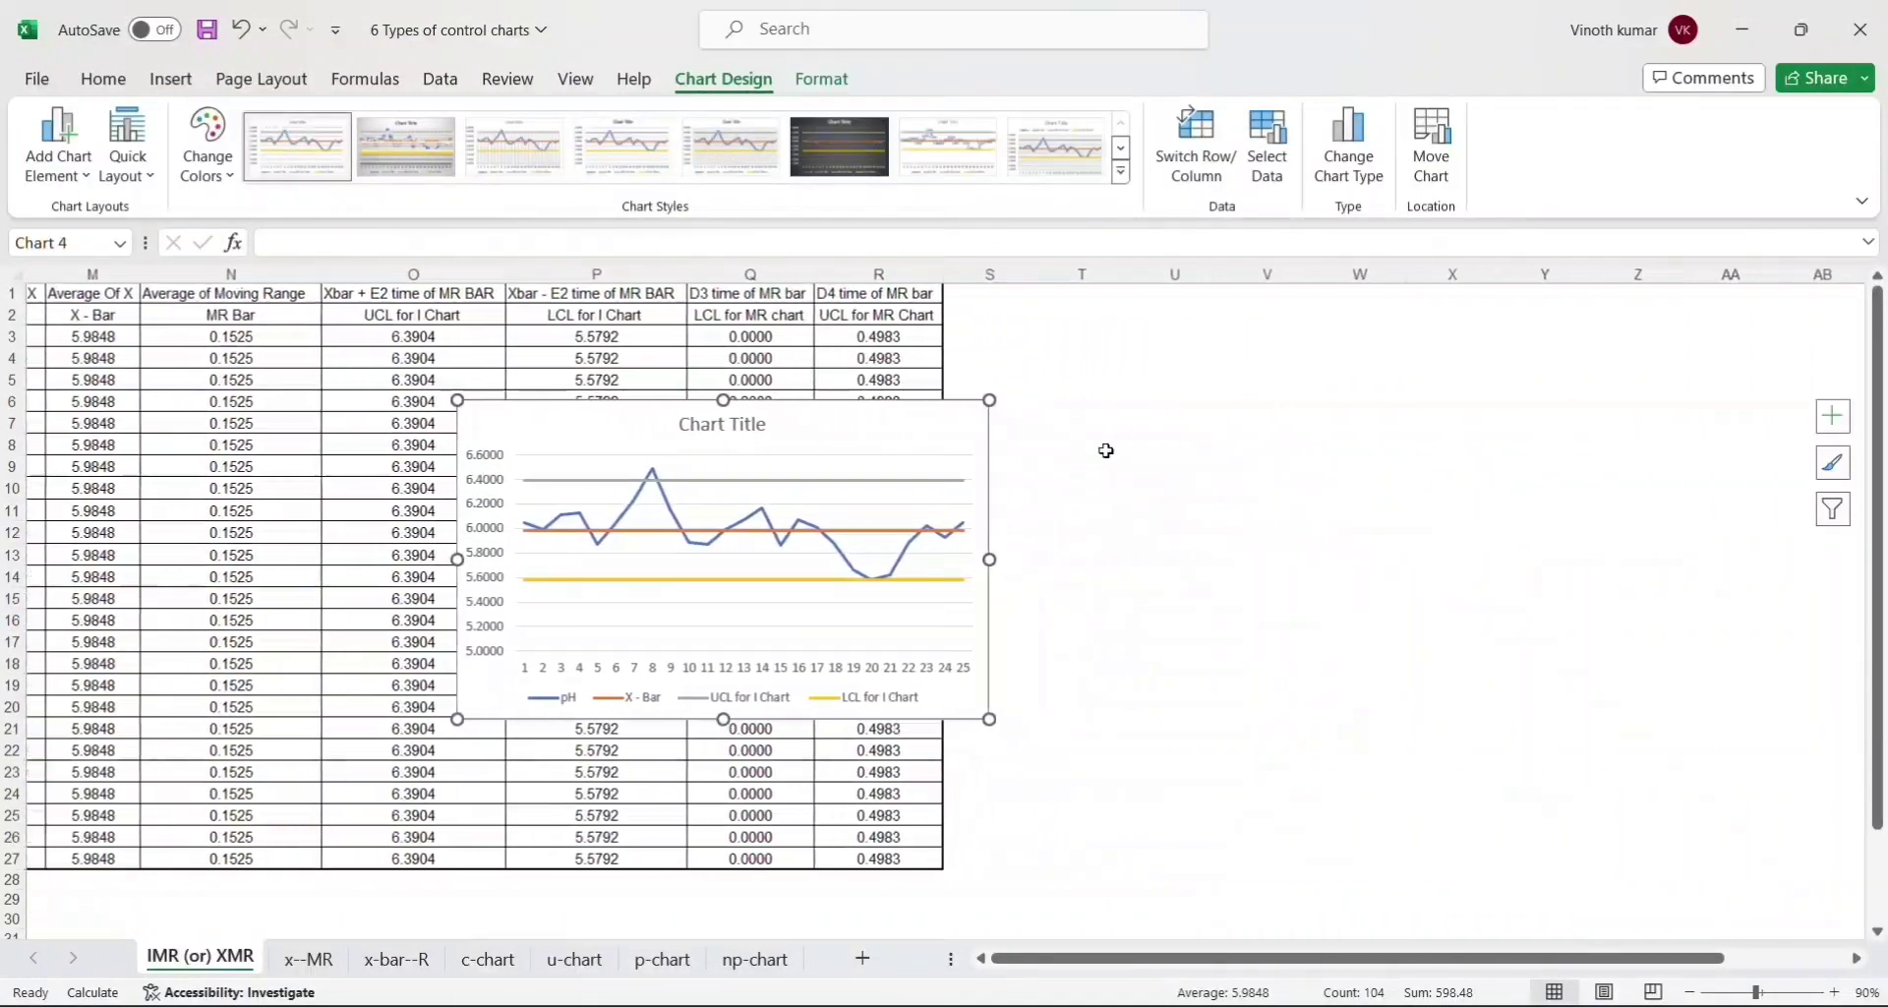
left_click_drag(1105, 451, 1334, 377)
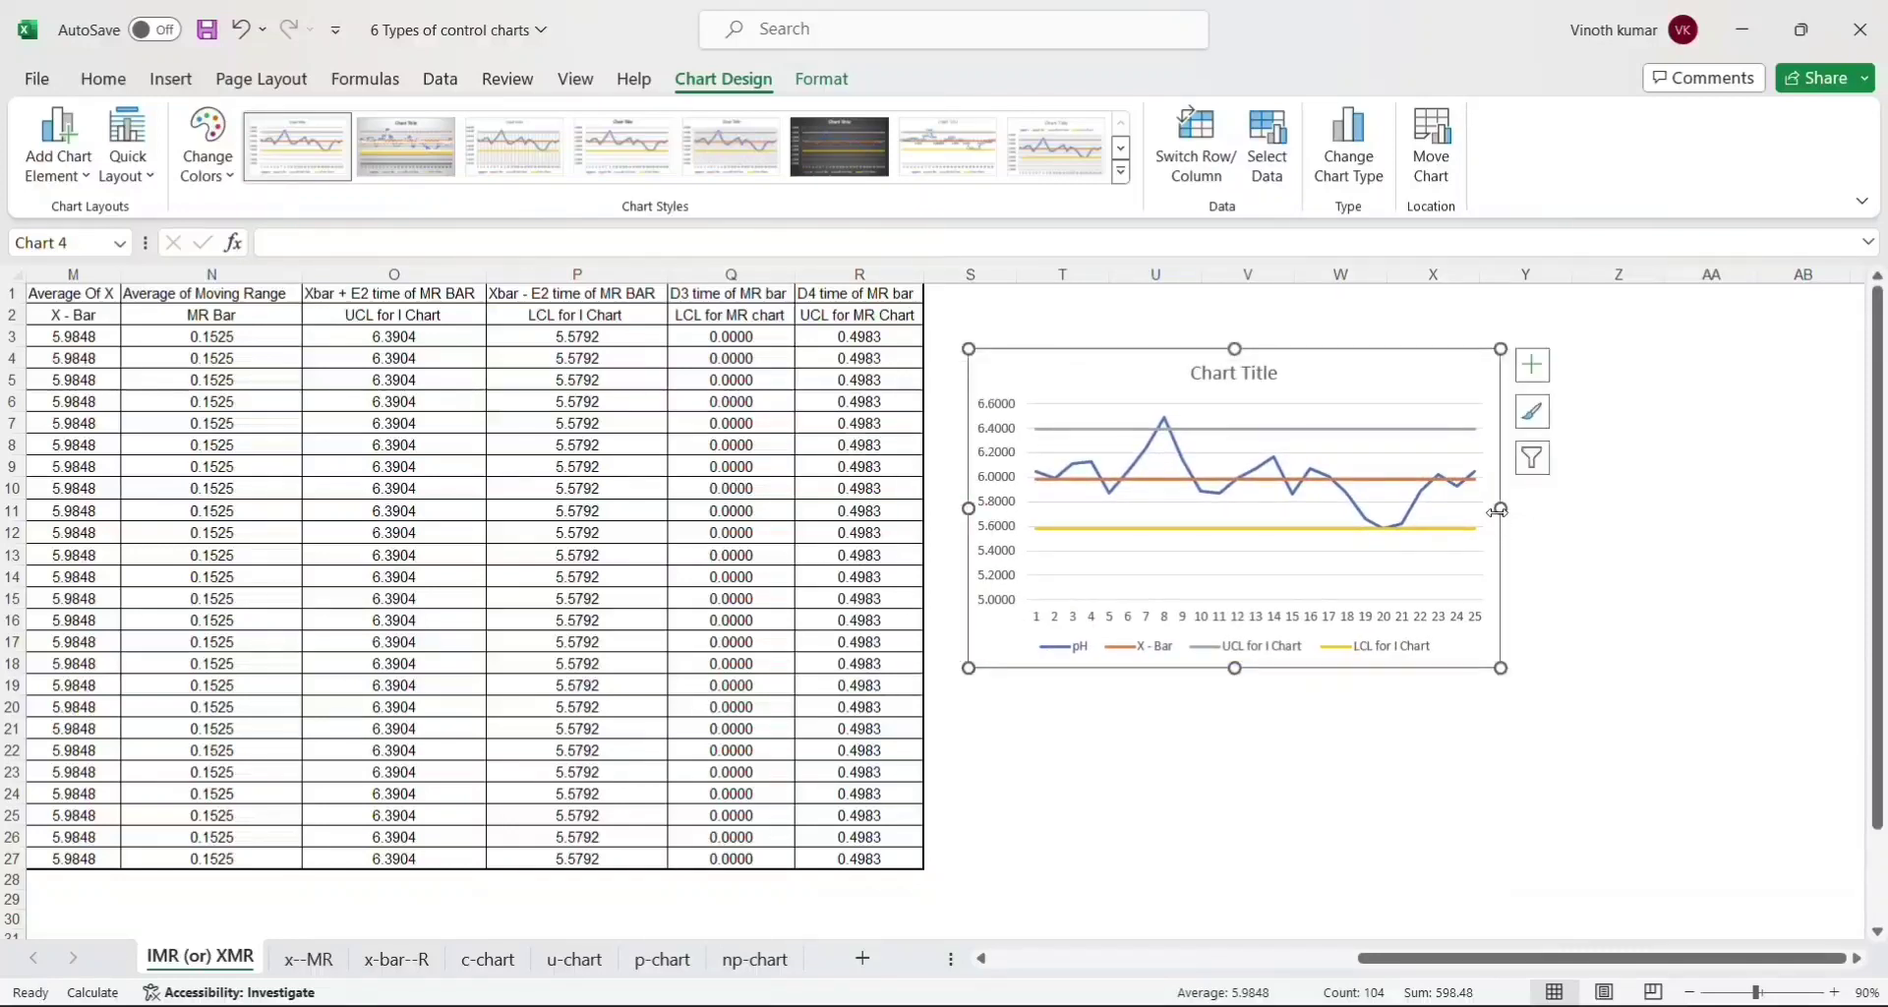
left_click_drag(1502, 507, 1768, 536)
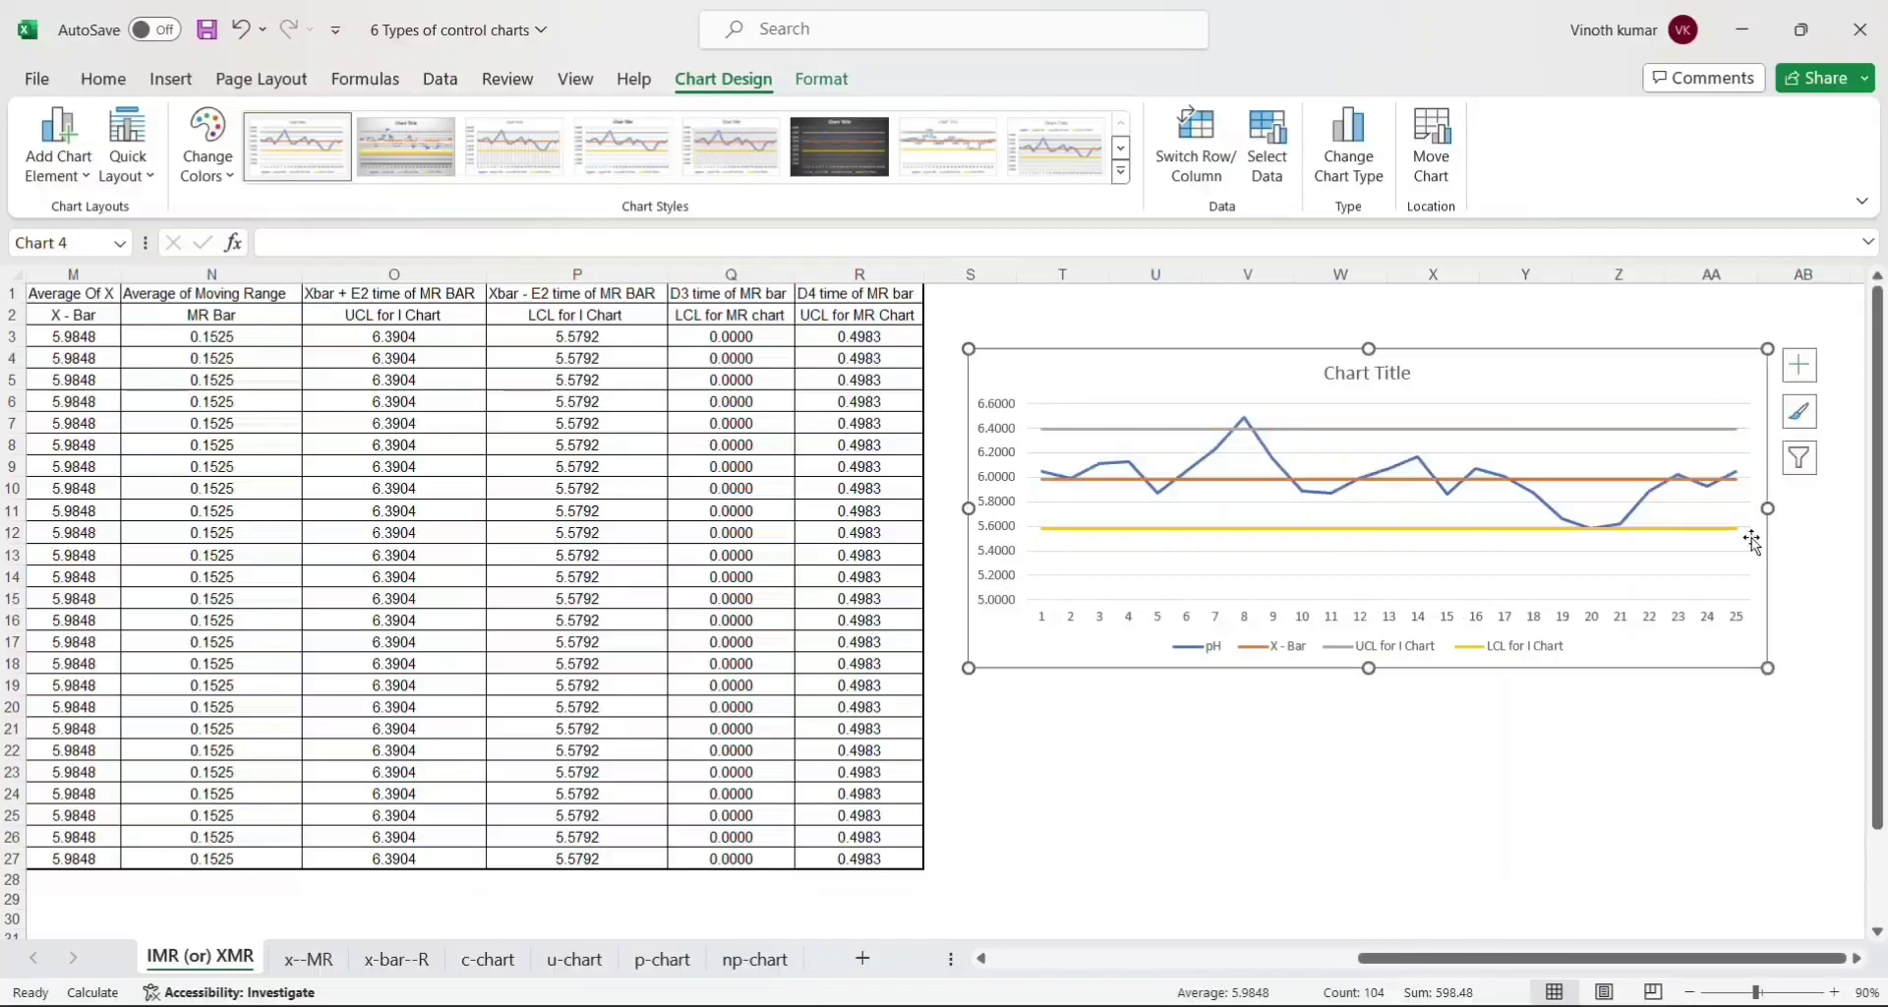
- Title the chart "I chart" and move it up beside the first rows of the data table
double_click(1360, 380)
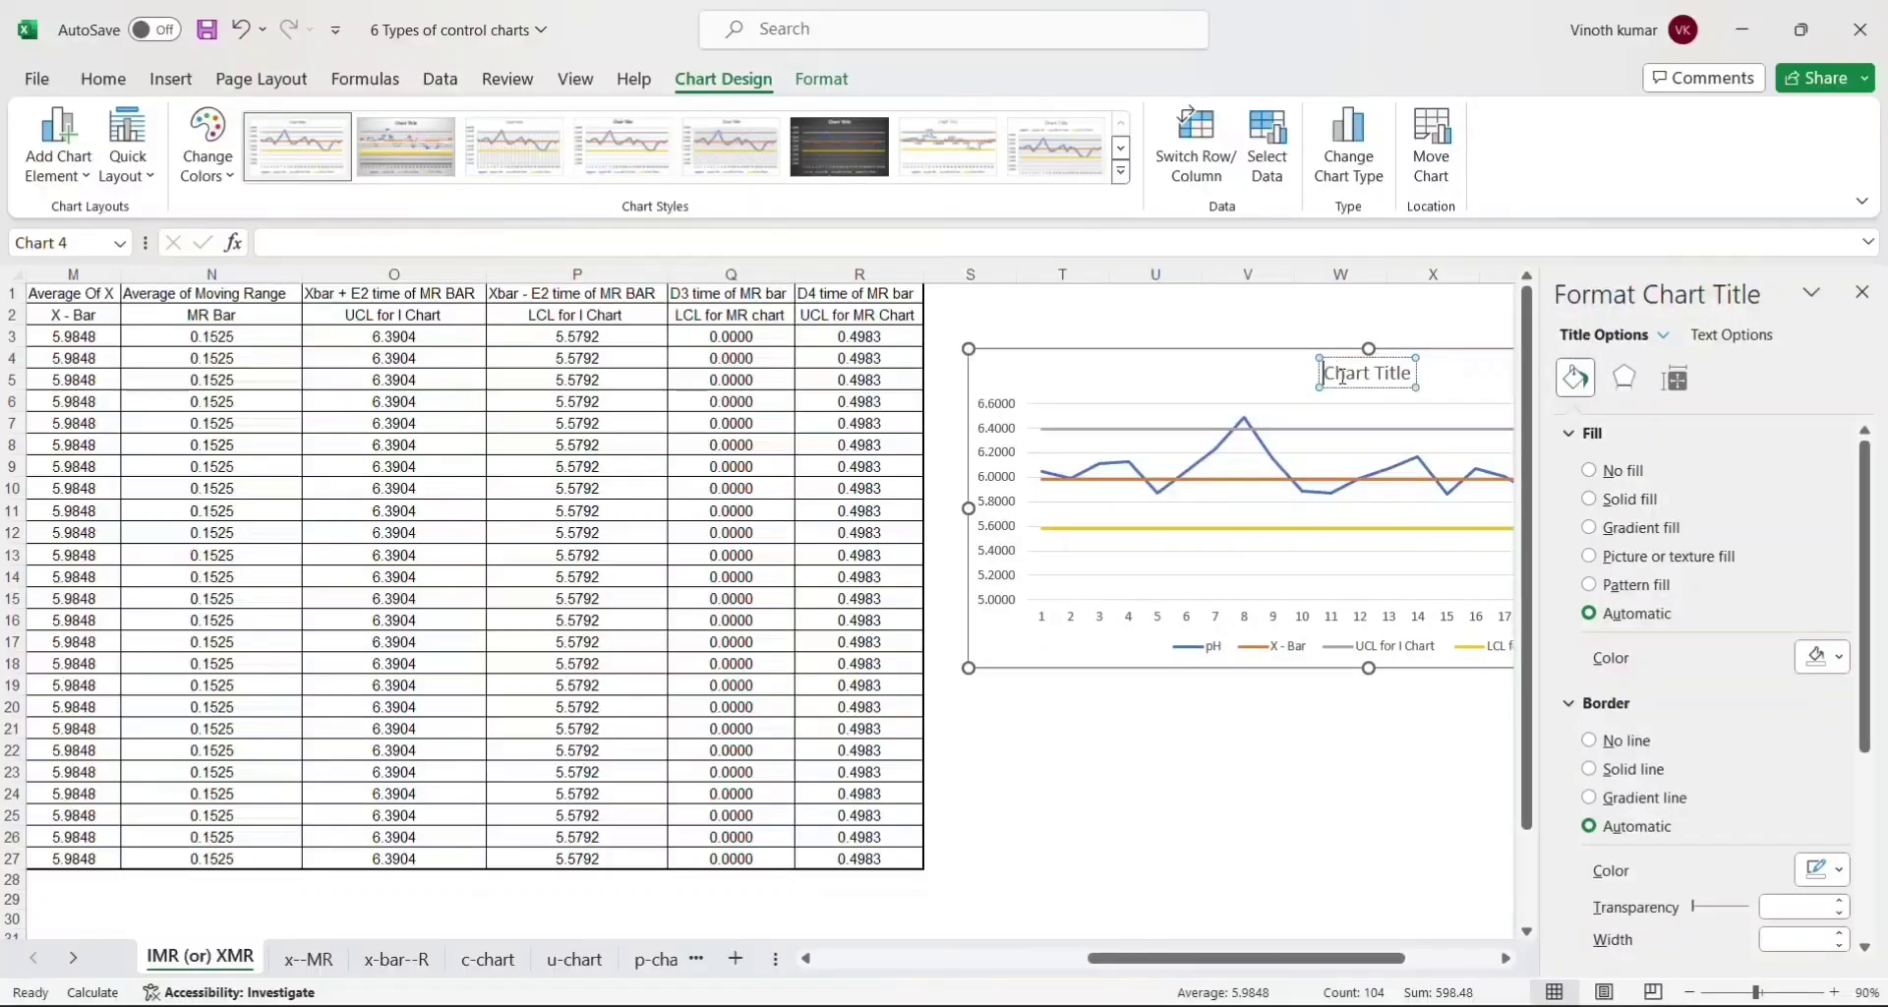
key("ctrl+a")
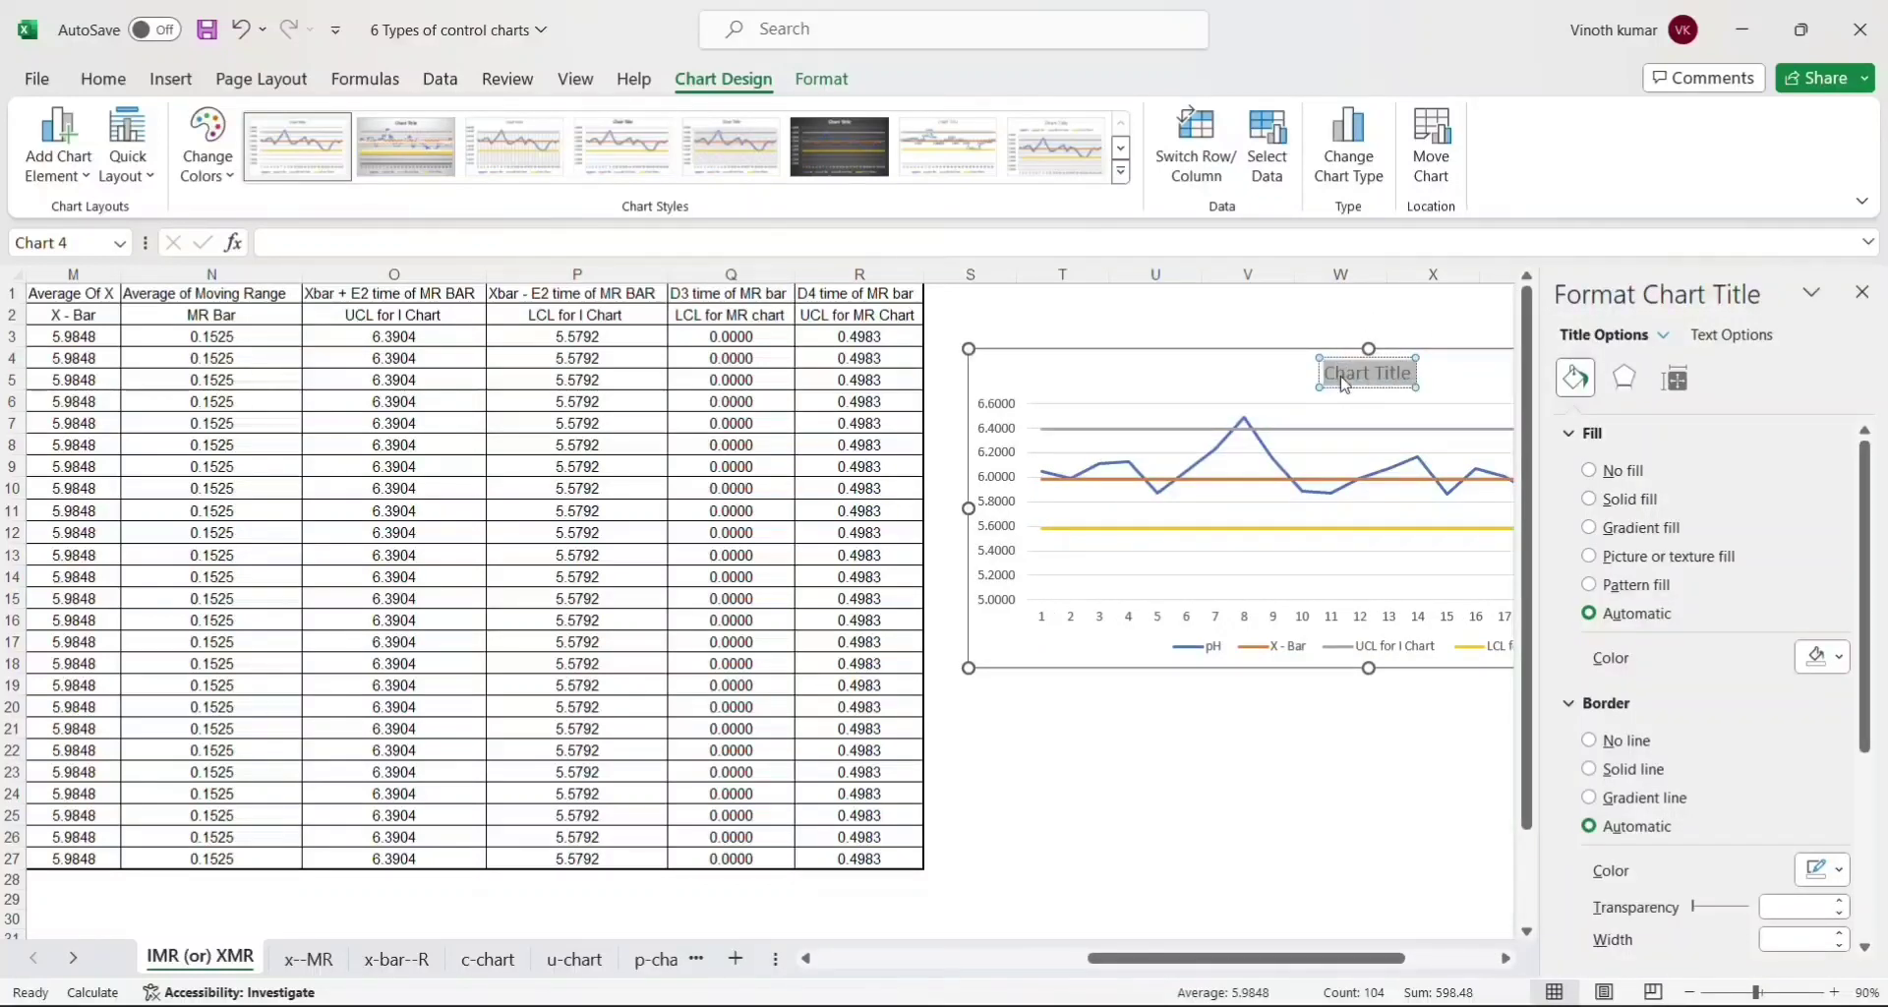
type("I chart")
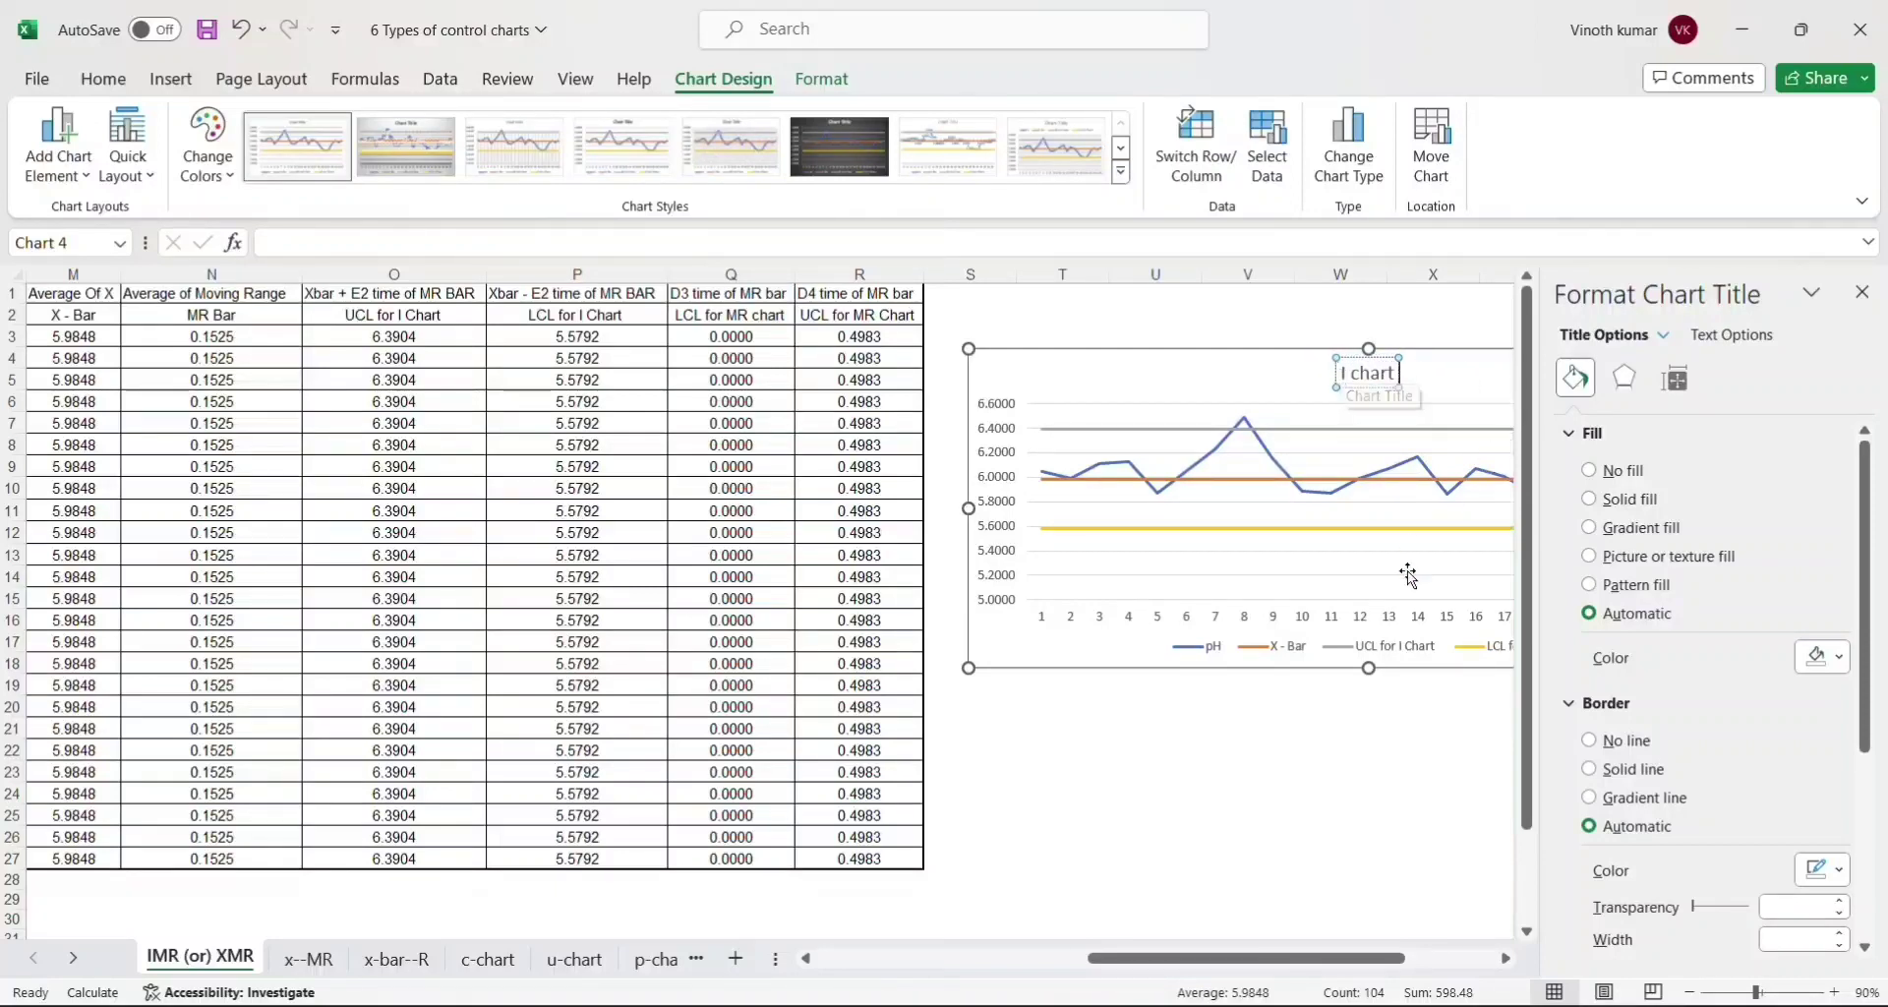
left_click(1349, 772)
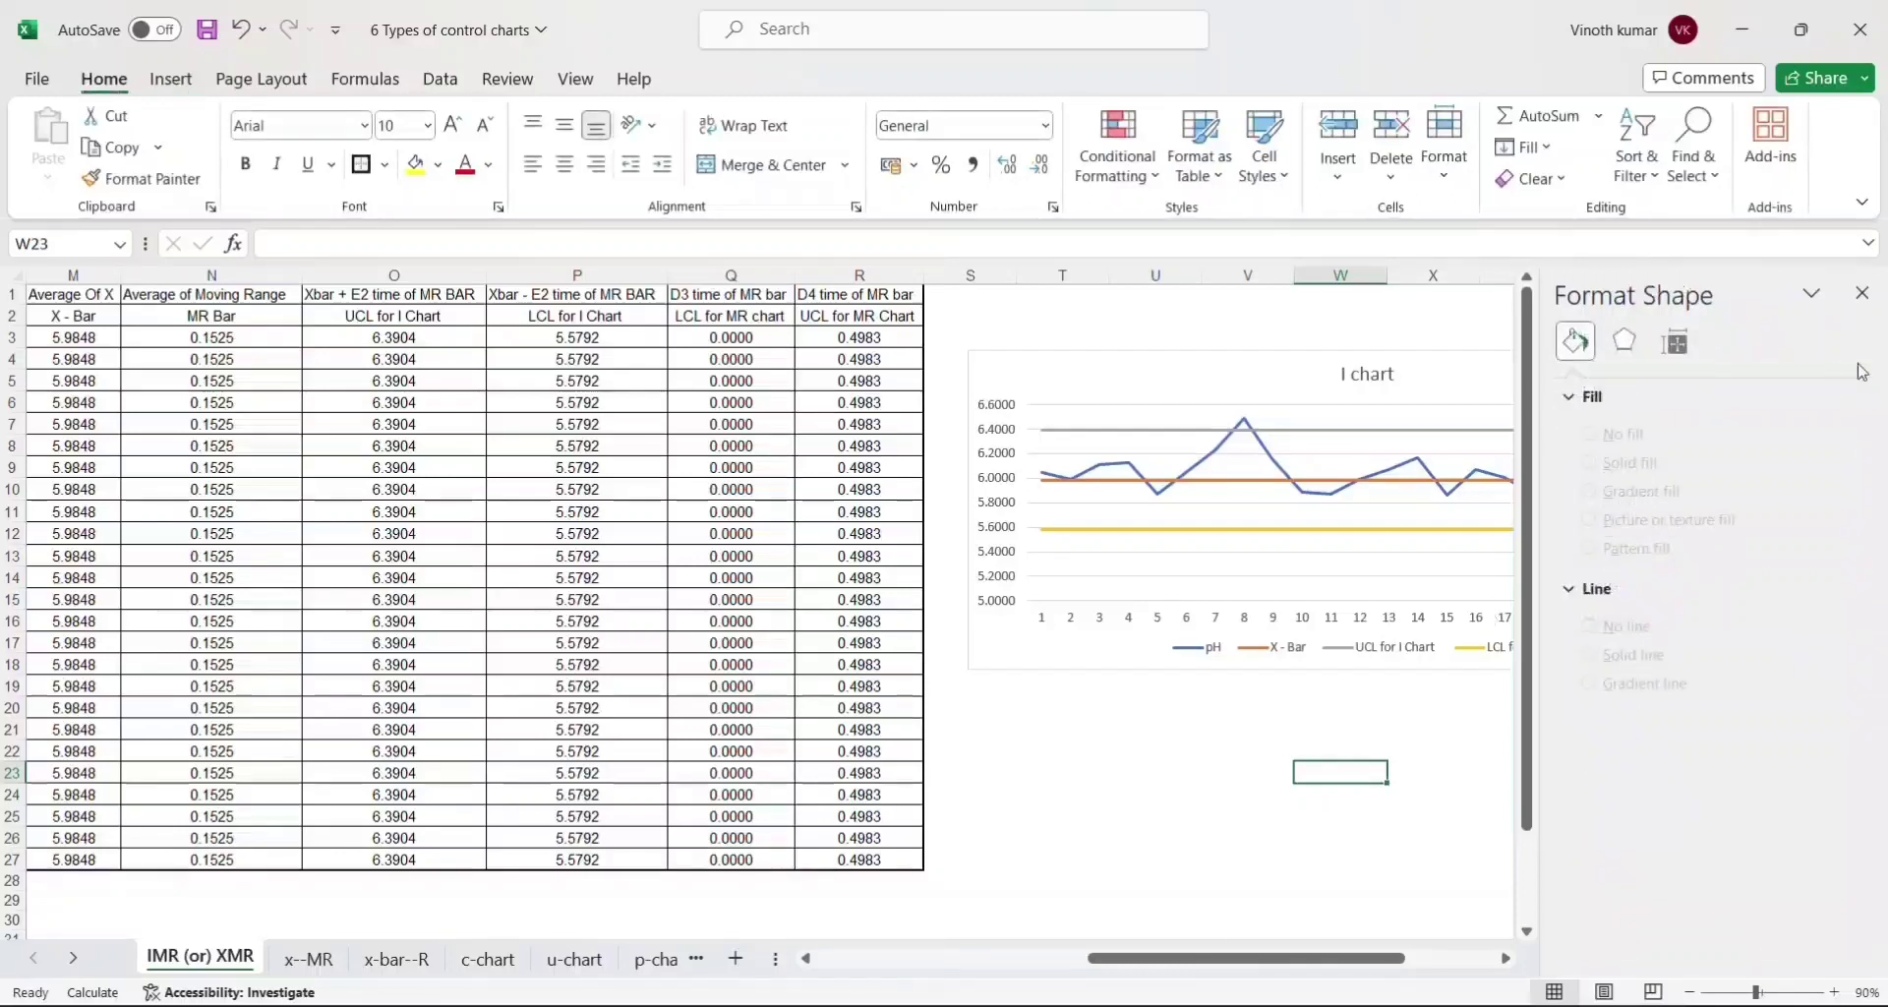
left_click(1863, 295)
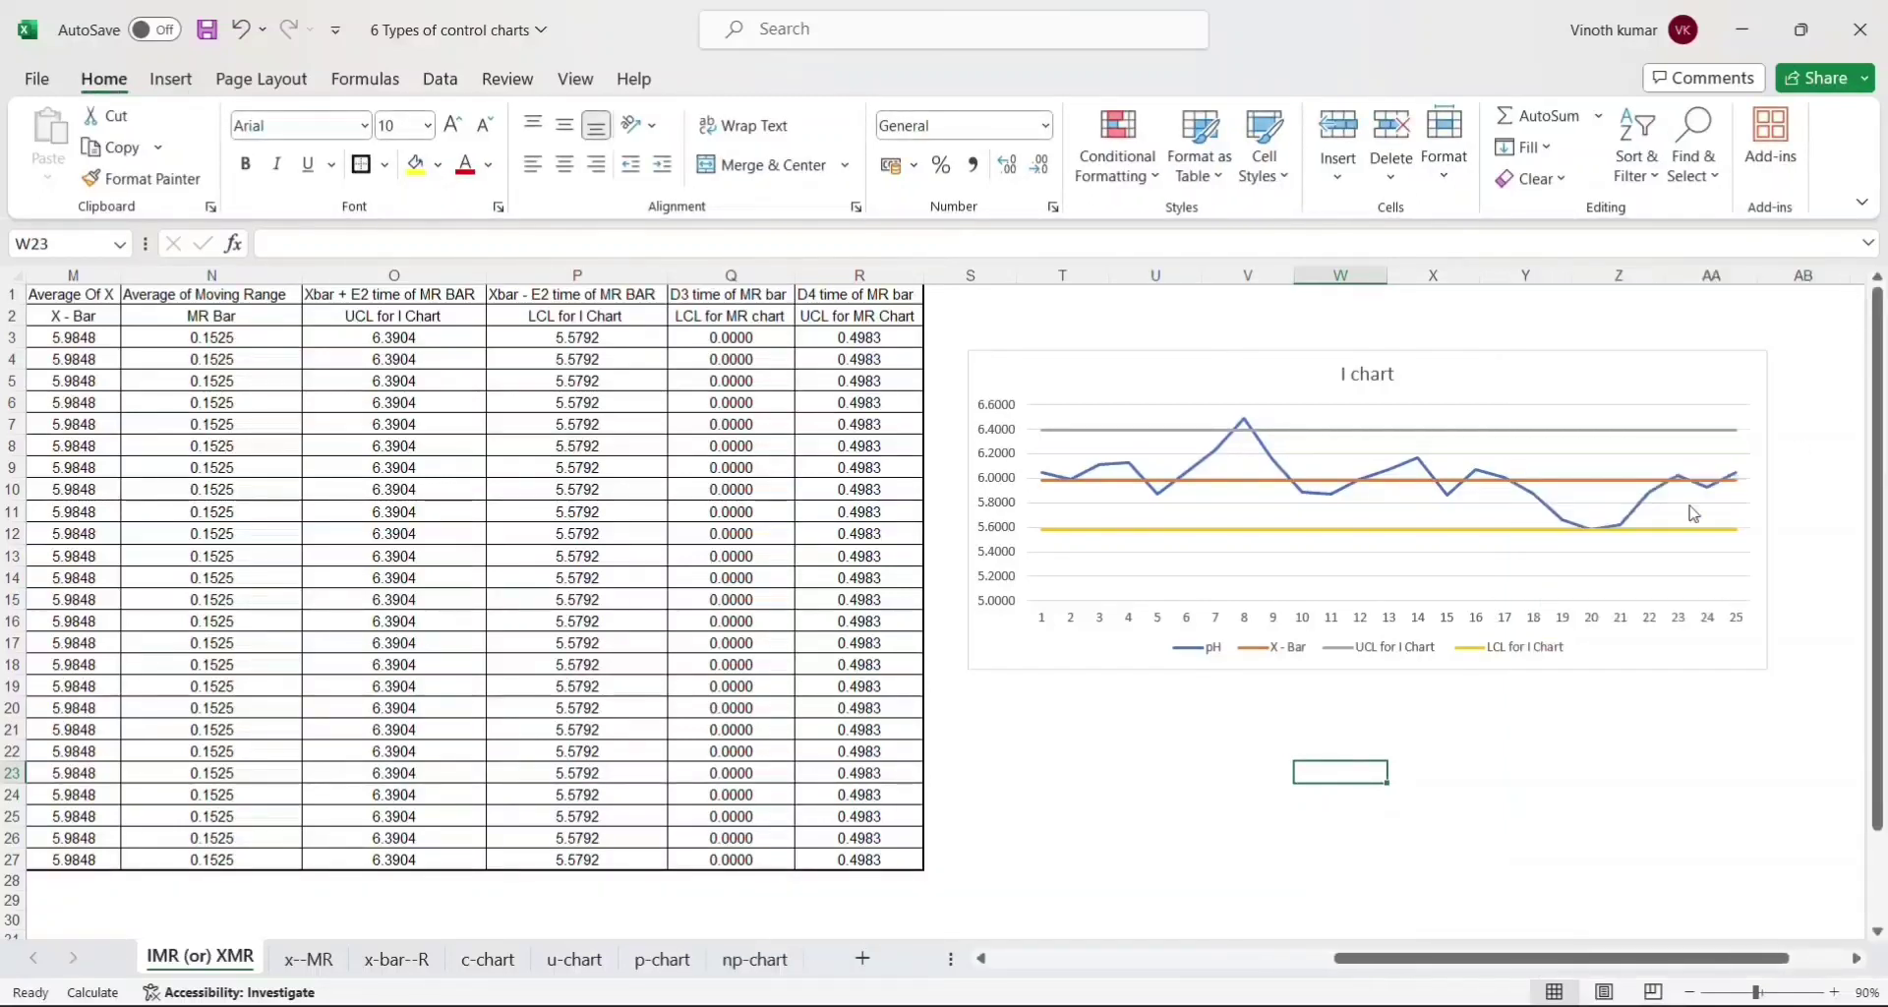
left_click_drag(1014, 371, 1002, 317)
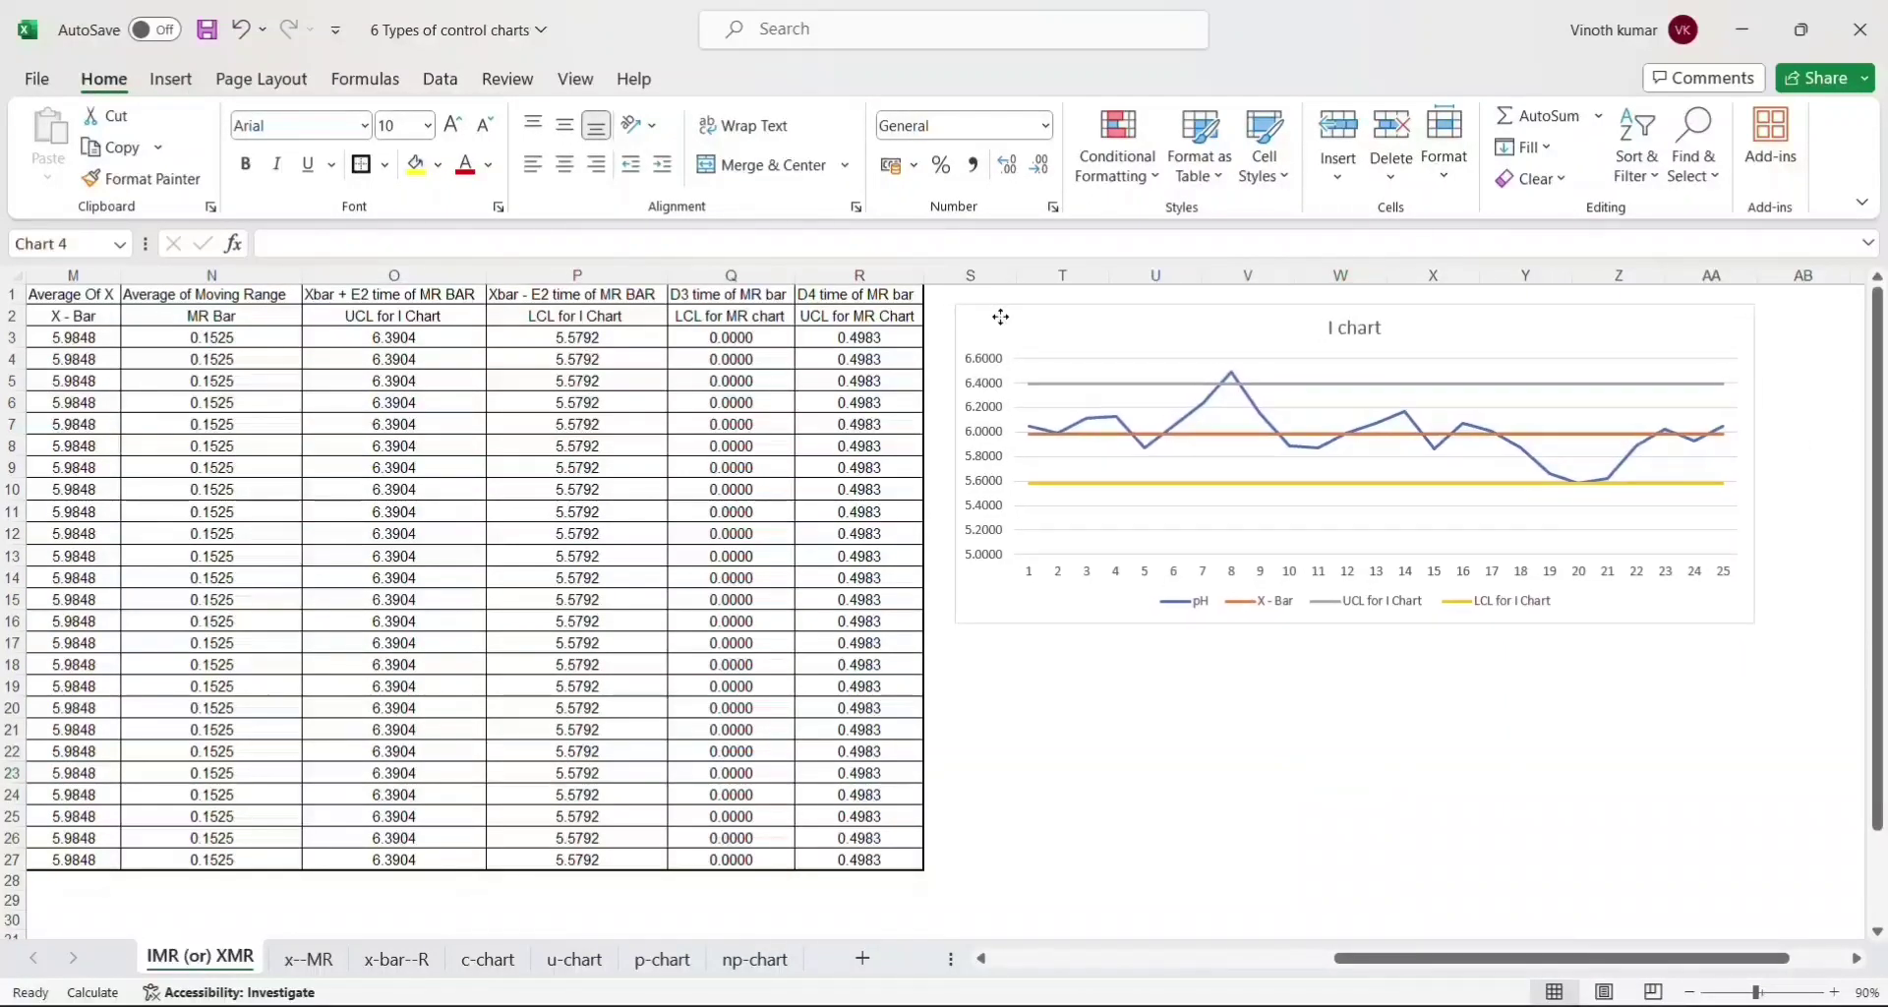
- Insert a line chart from the MR, MR Bar, LCL for MR chart and UCL for MR Chart columns, rows 2 to 27
left_click(370, 361)
scroll(371, 361, "left", 6)
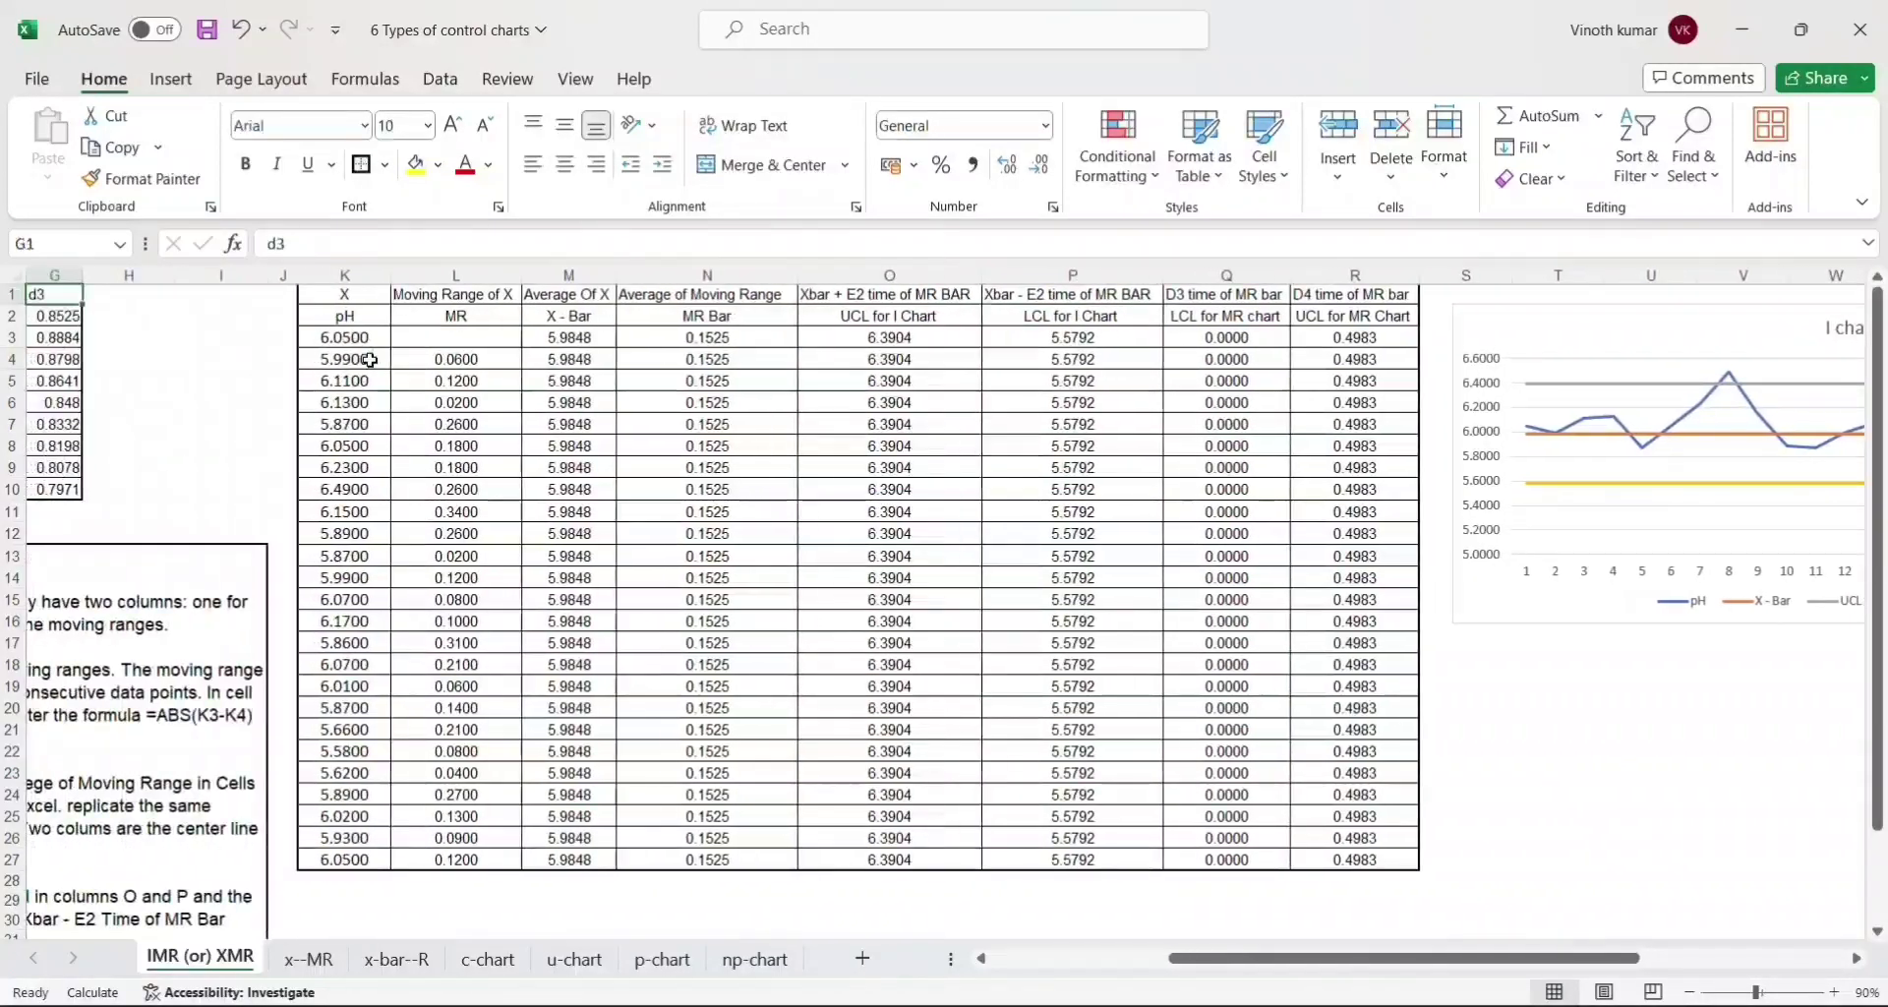
left_click(465, 318)
key("shift+Down")
key("shift+Down")
key("shift+Down")
key("shift+Down")
key("shift+Down")
key("shift+Down")
key("shift+Down")
key("shift+Down")
key("shift+Down")
key("shift+Down")
key("shift+Down")
key("shift+Down")
key("shift+Down")
key("shift+Down")
key("shift+Down")
key("shift+Down")
key("shift+Down")
key("shift+Down")
key("shift+Down")
key("shift+Down")
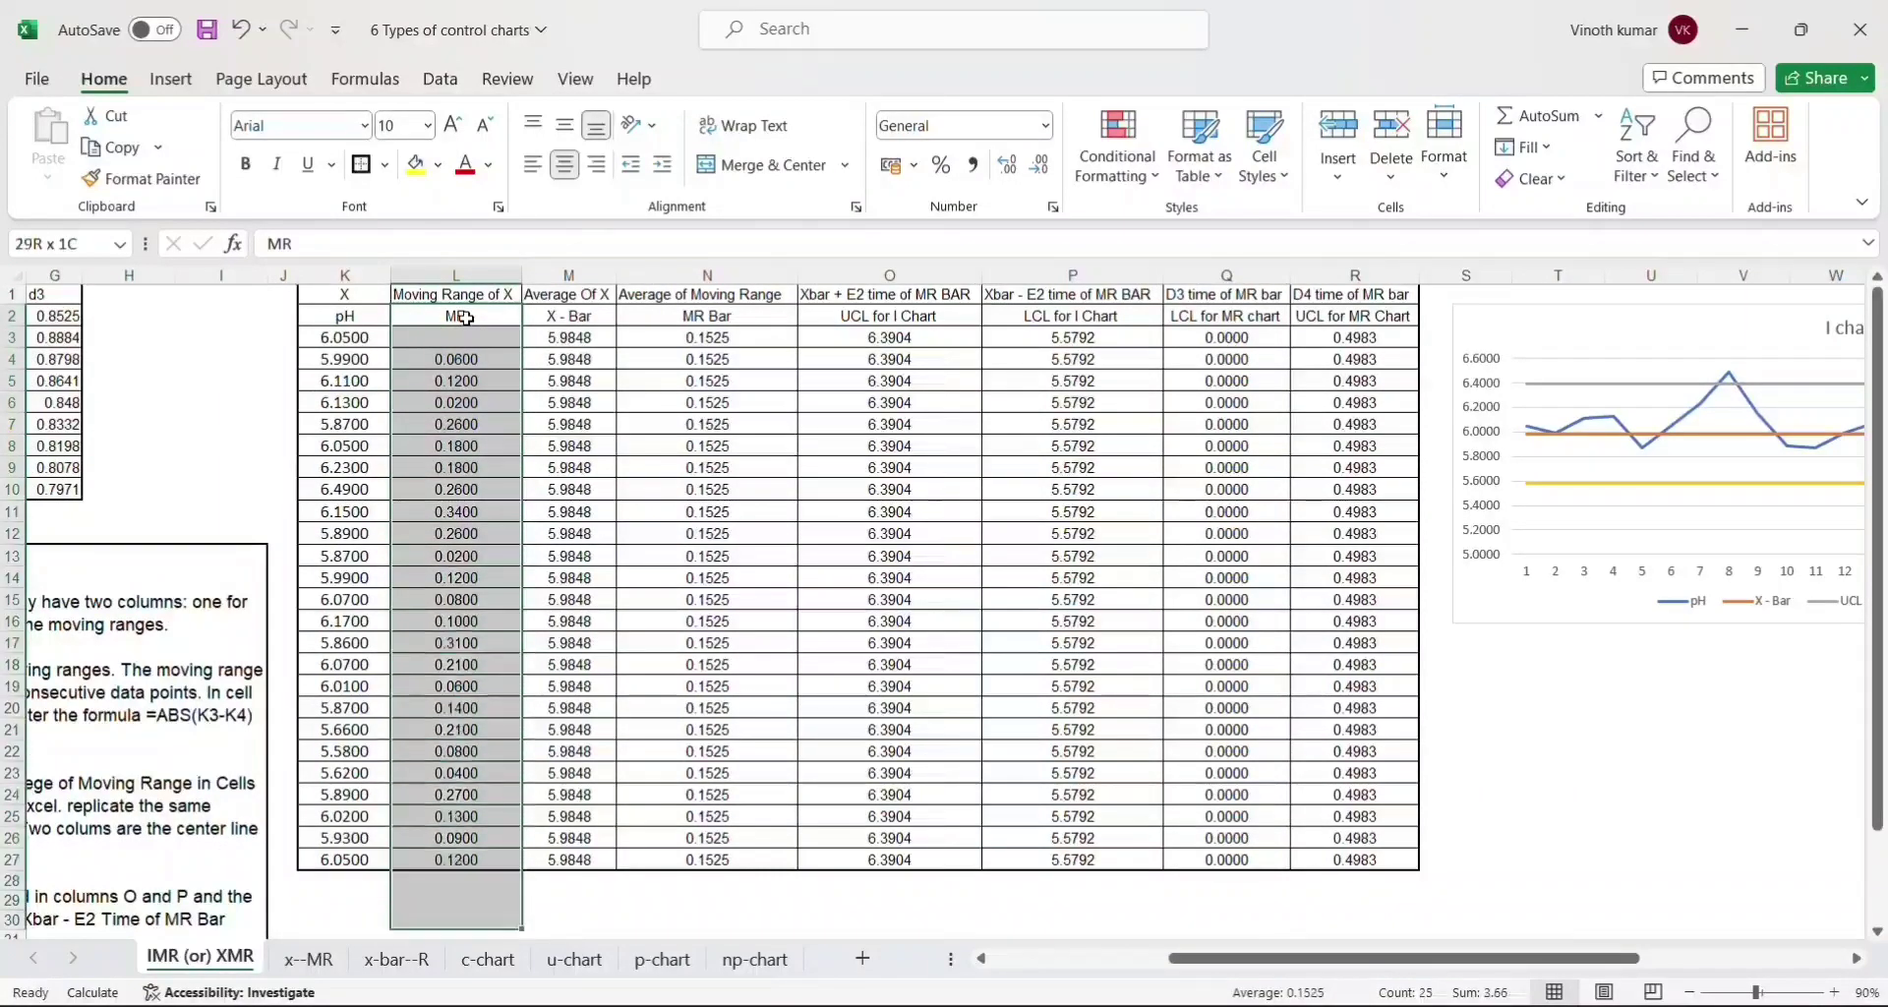
key("shift+Up")
key("shift+Up")
key("shift+Up")
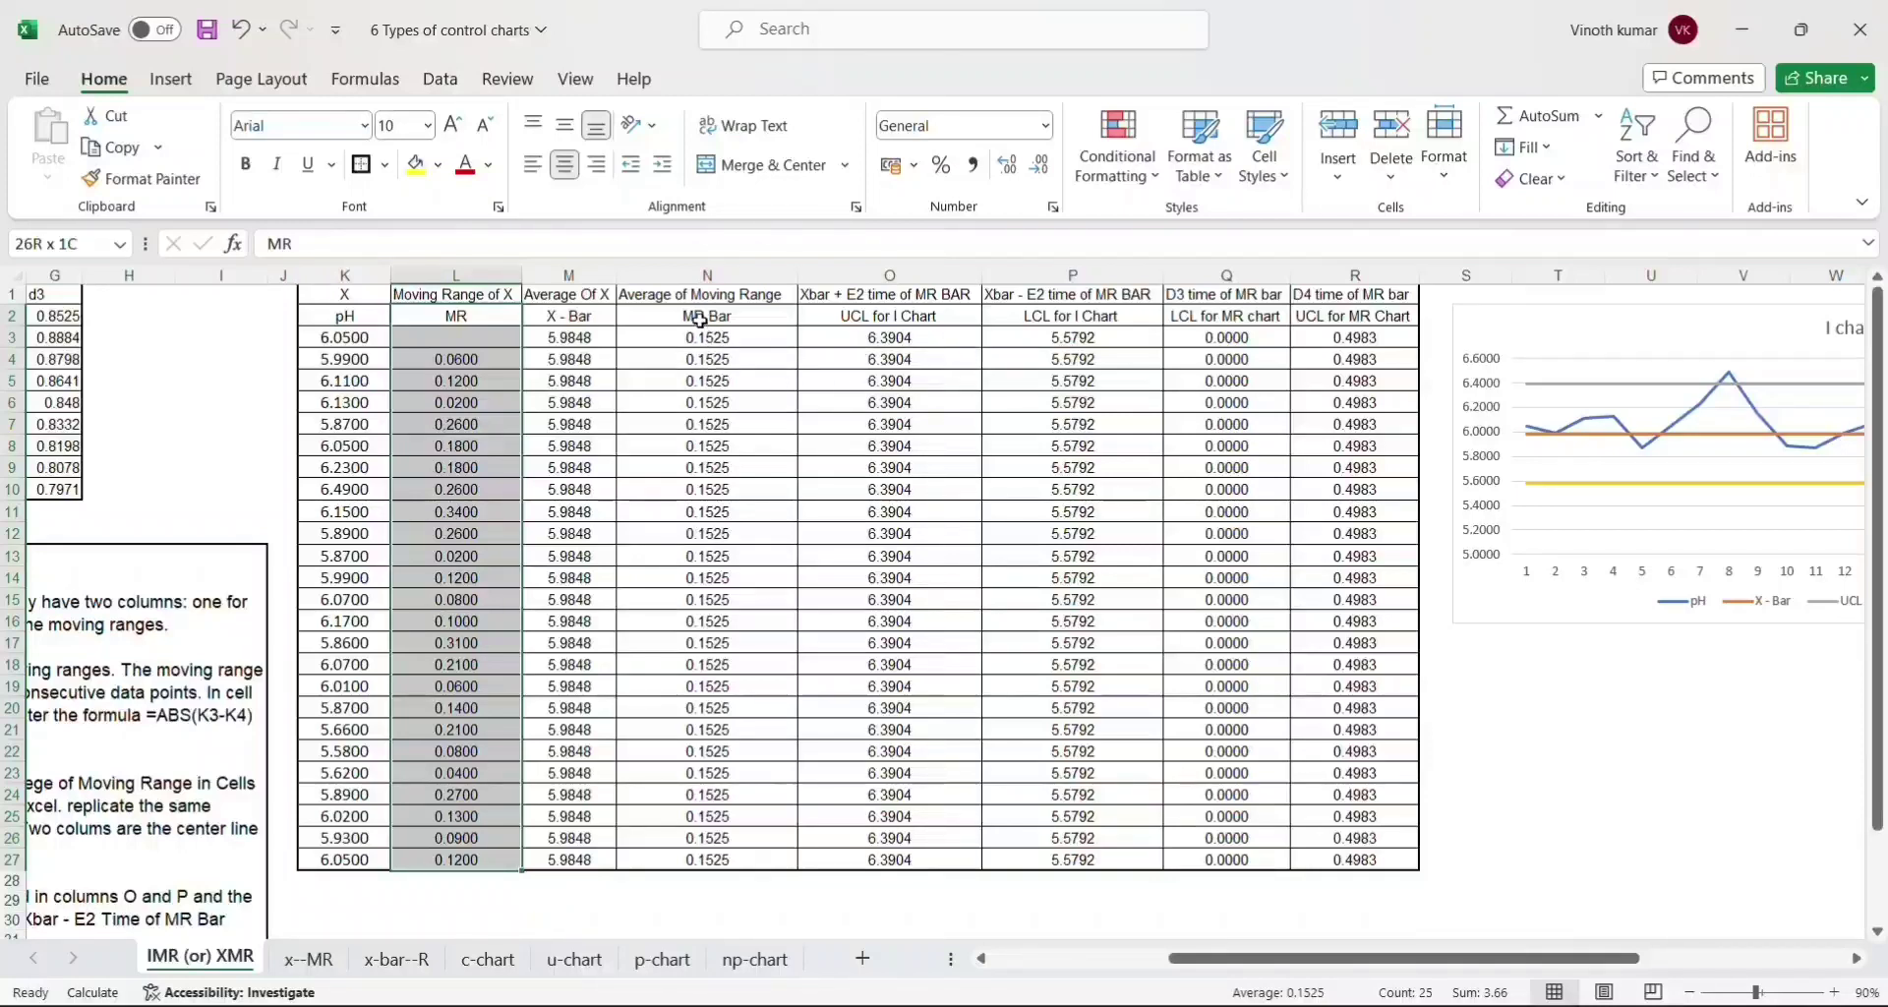
left_click_drag(707, 316, 763, 861)
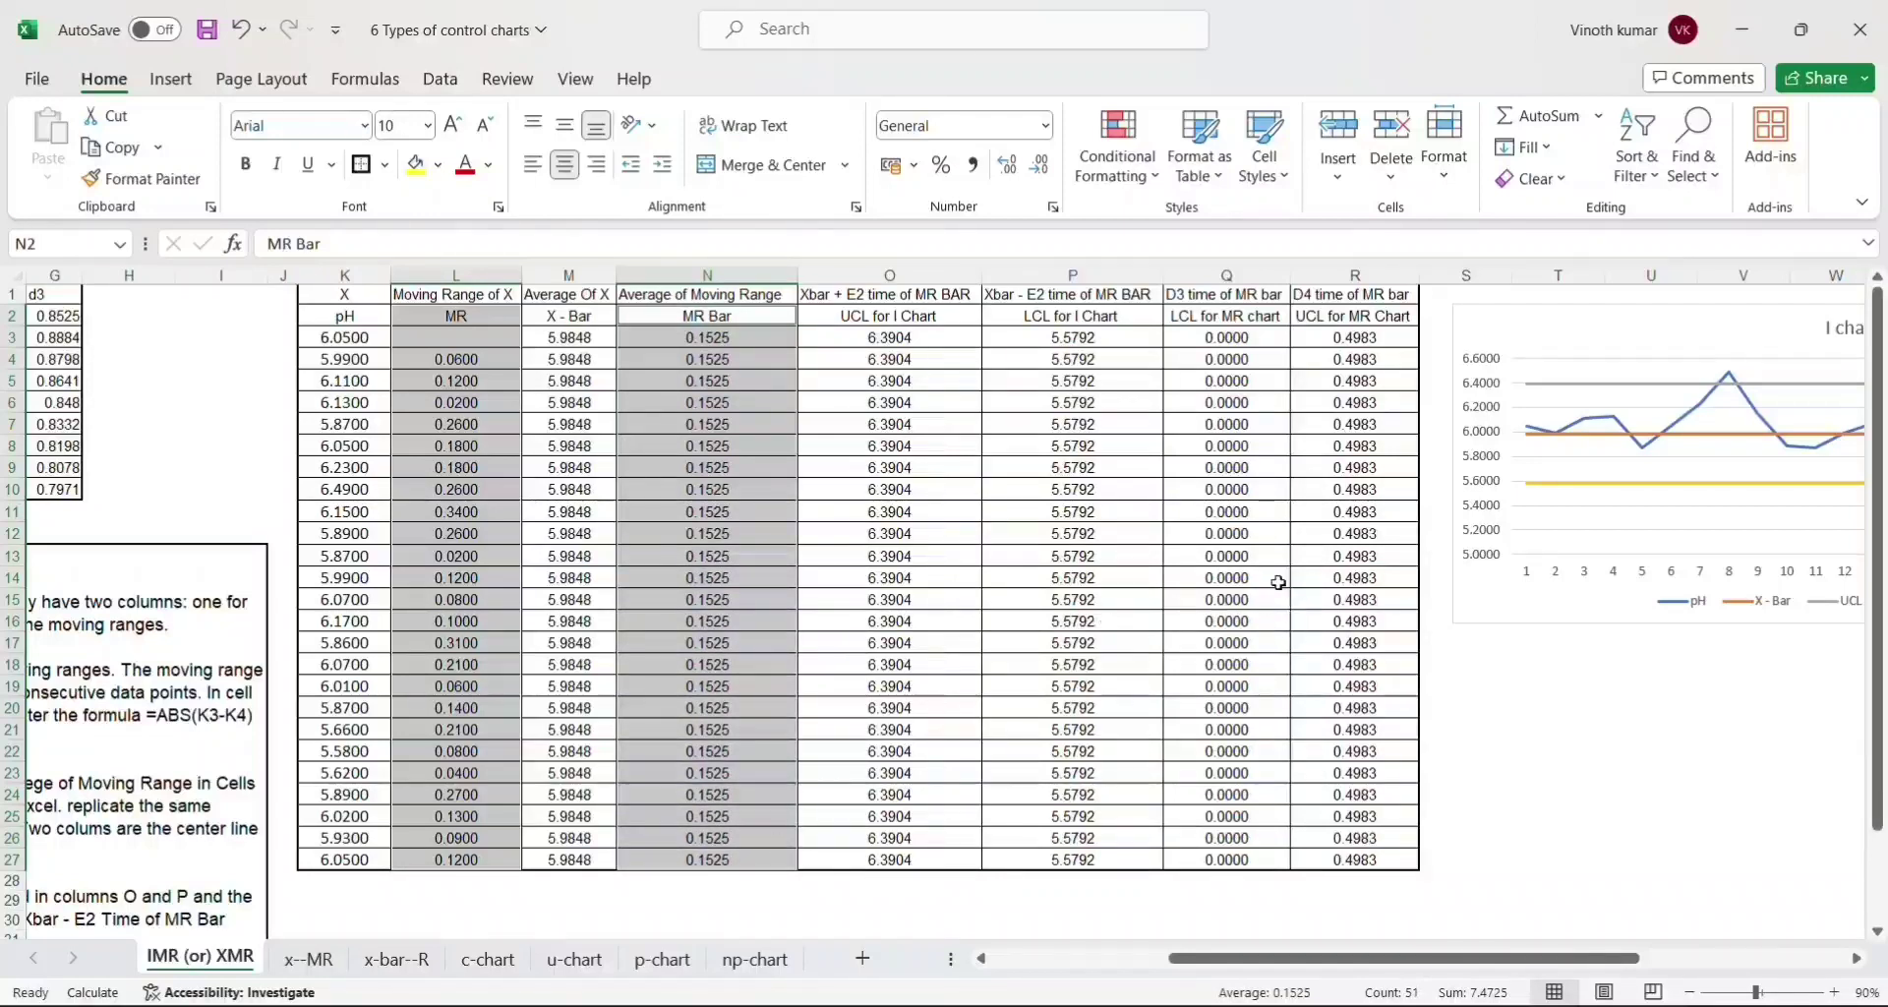
left_click_drag(1366, 317, 1381, 856)
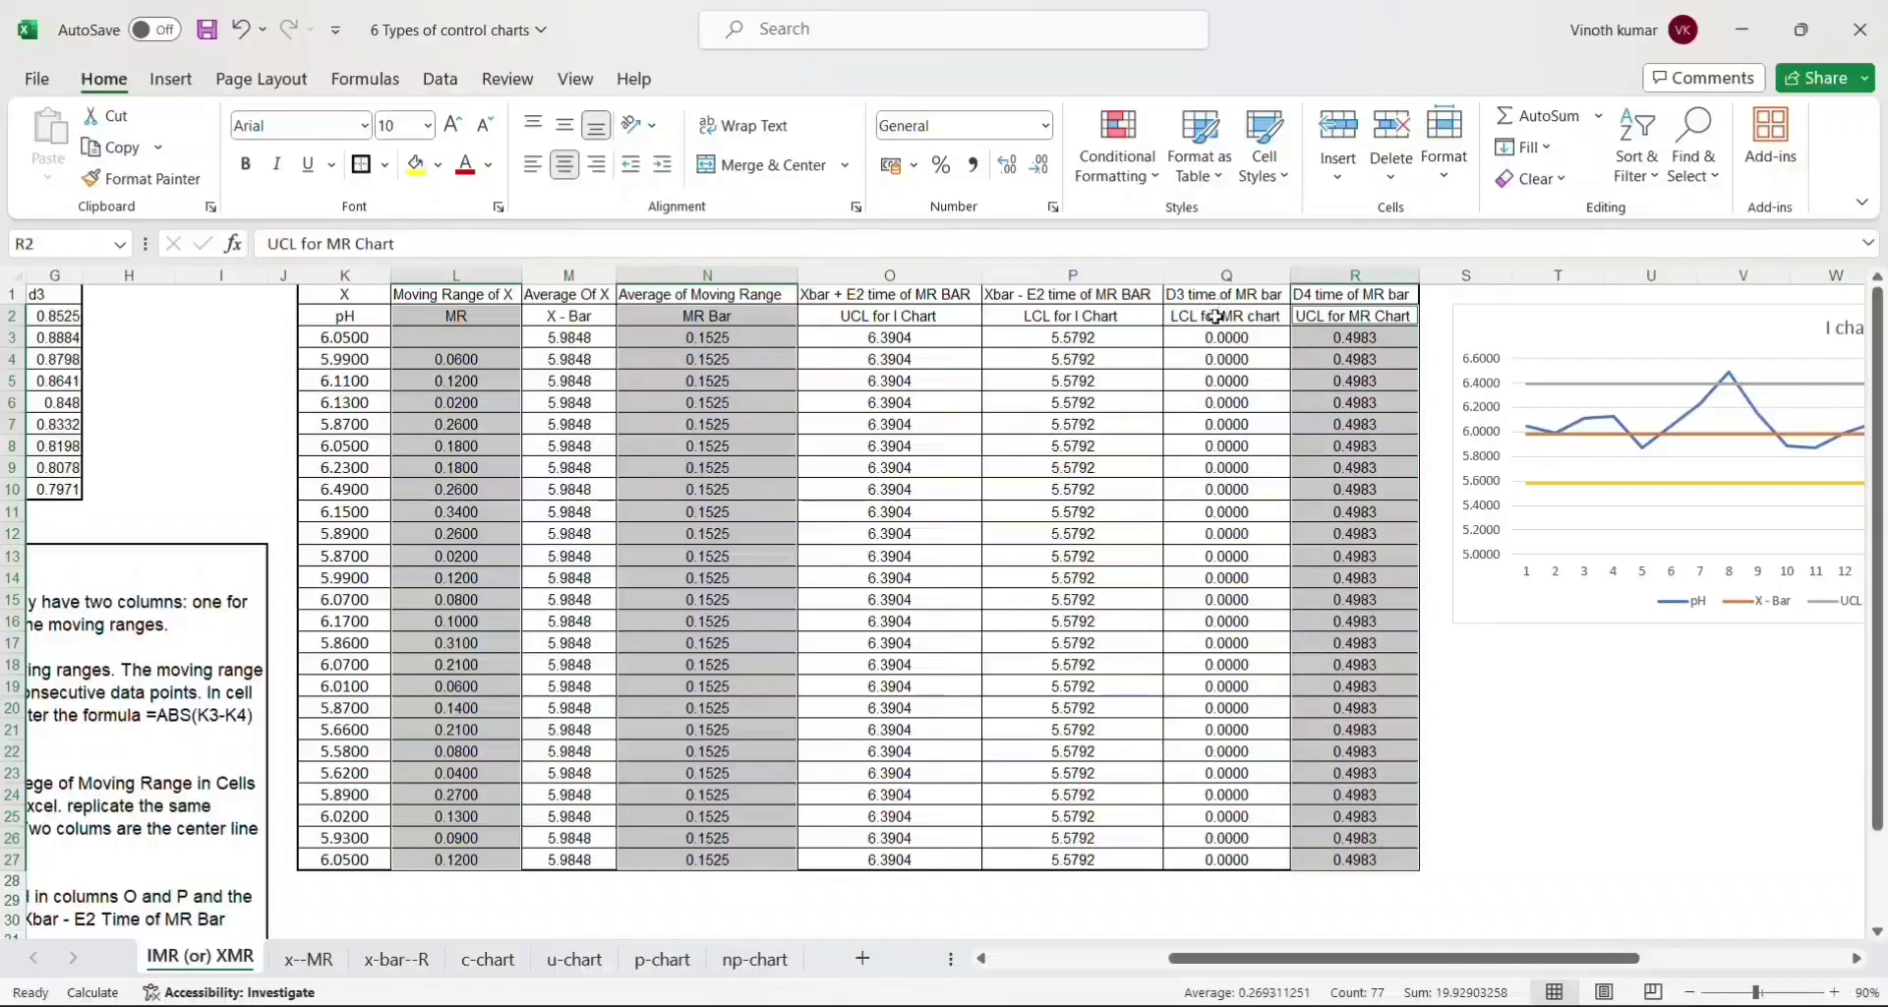
left_click_drag(1217, 316, 1226, 851)
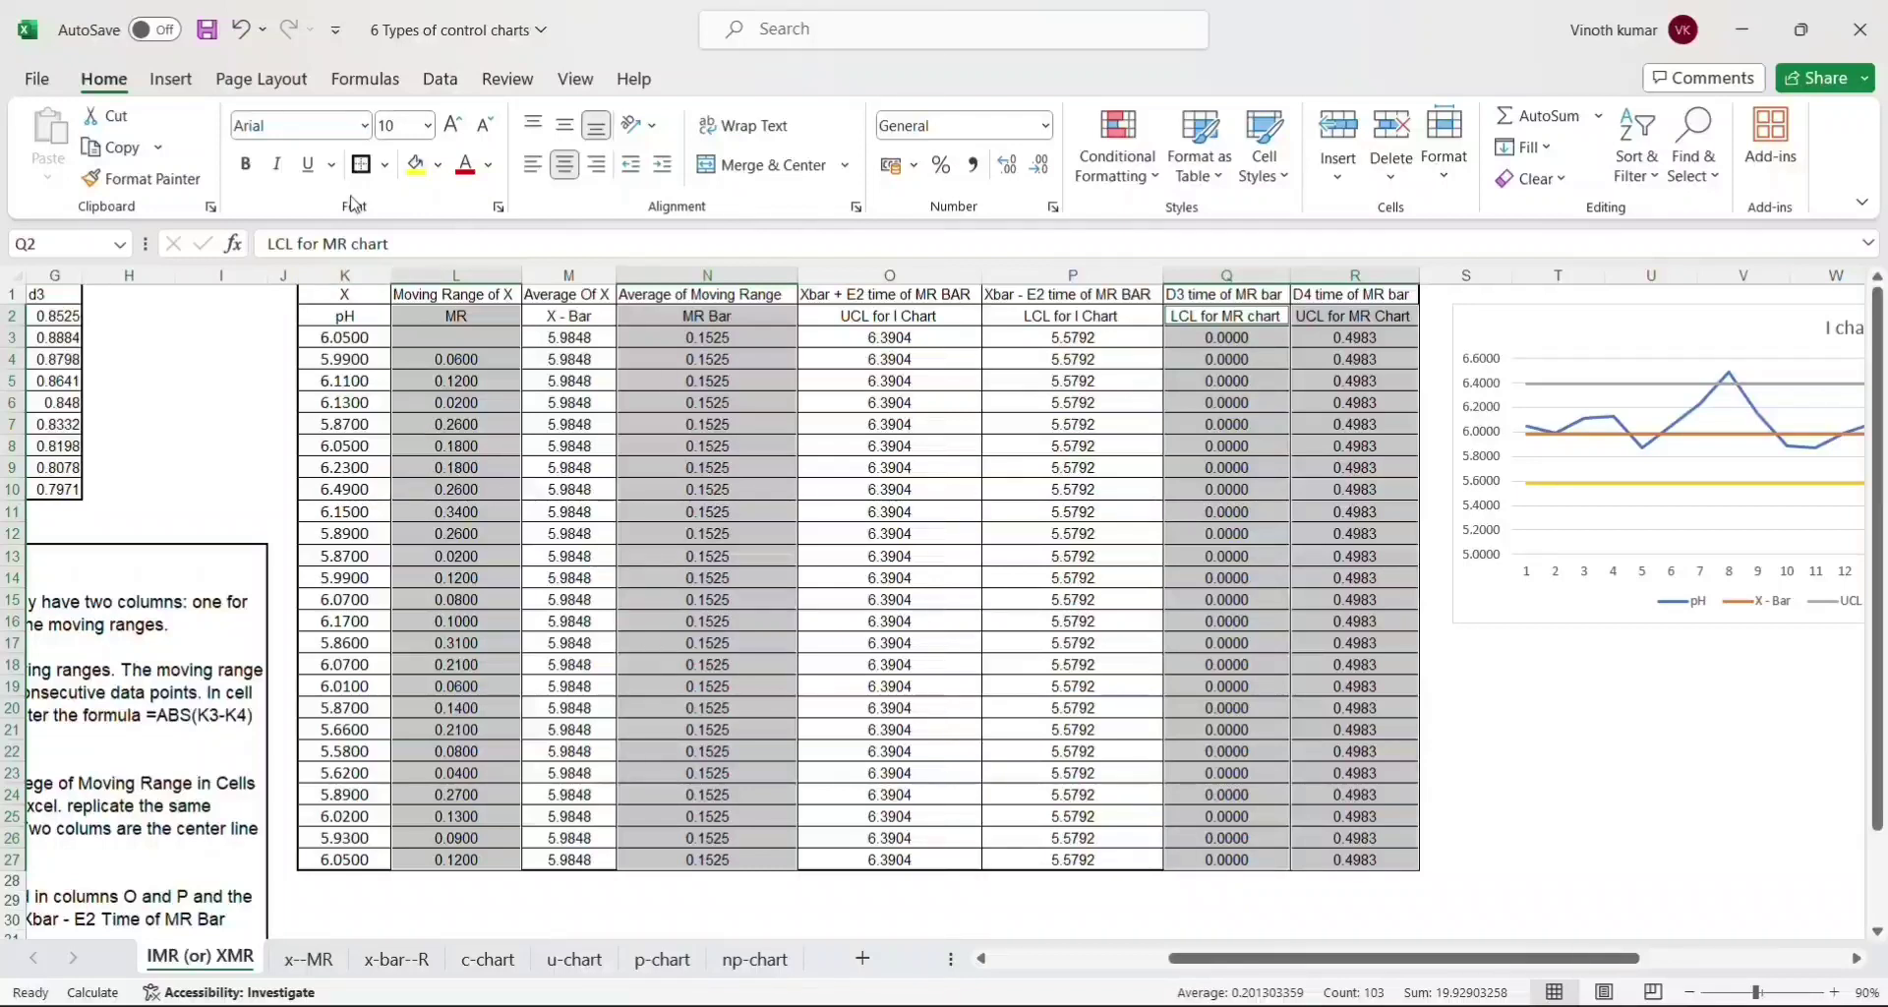
left_click(168, 82)
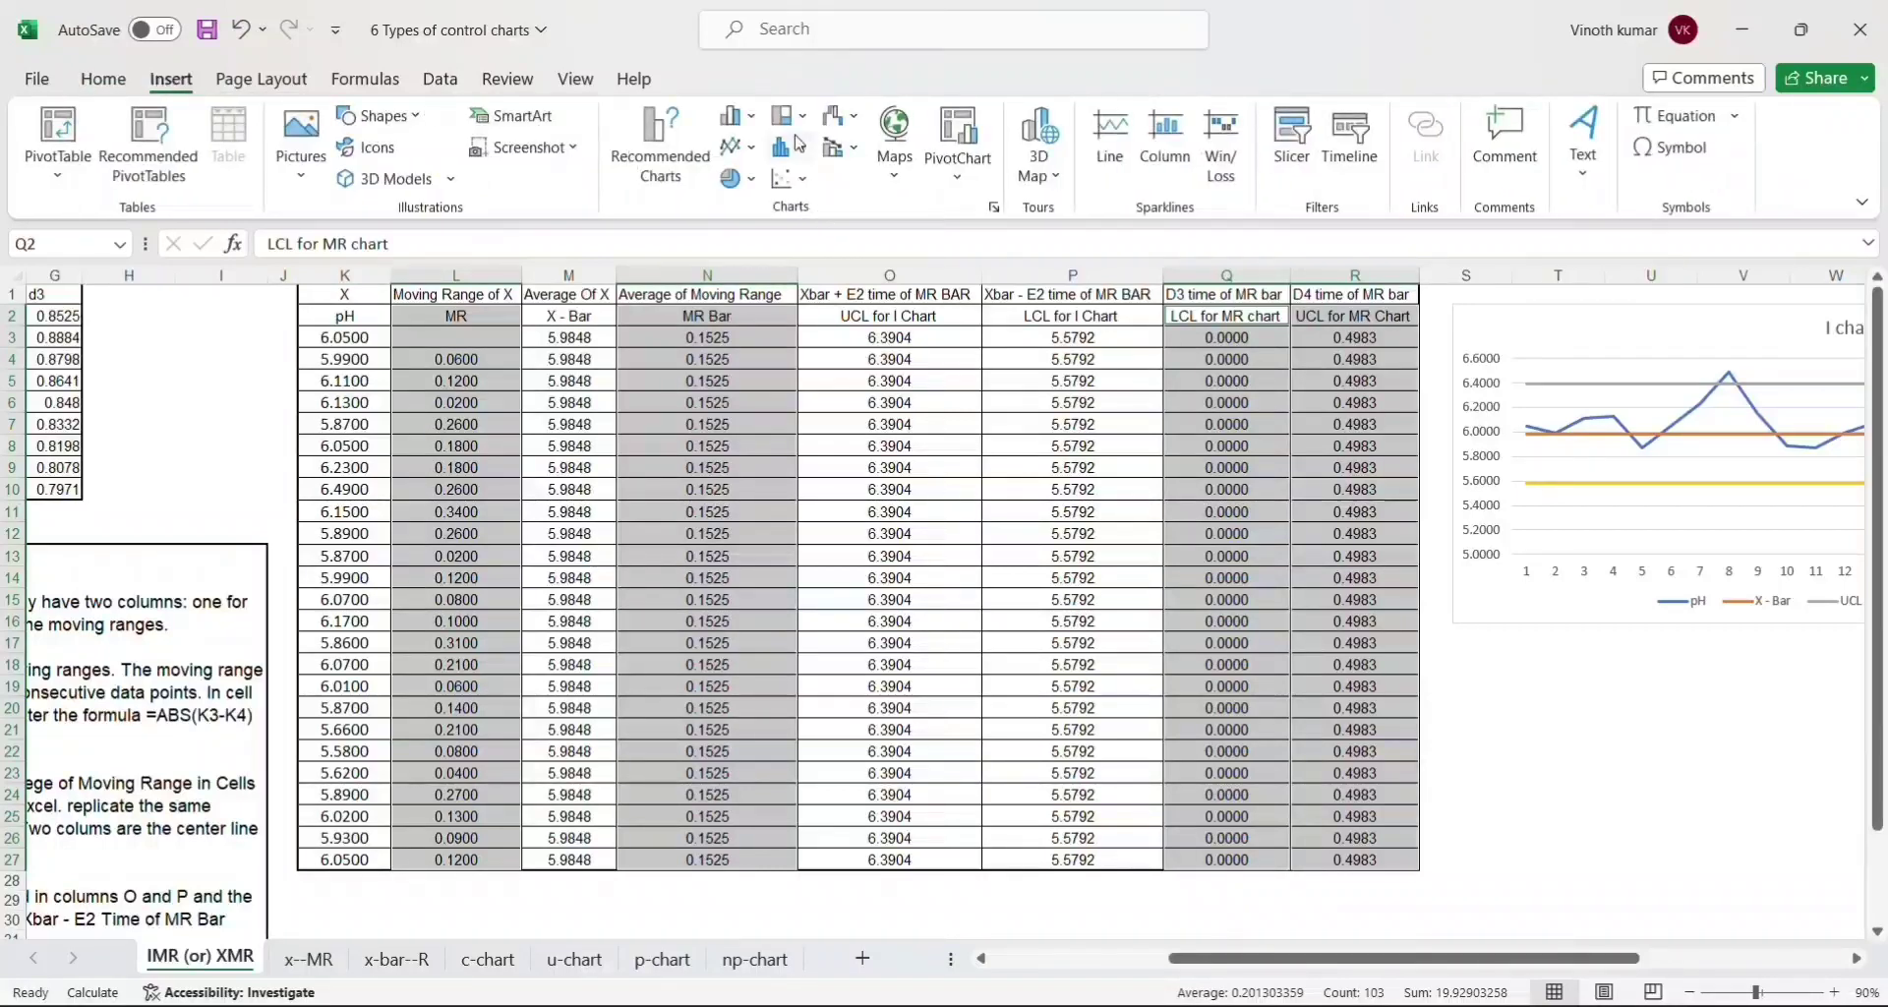
left_click(738, 147)
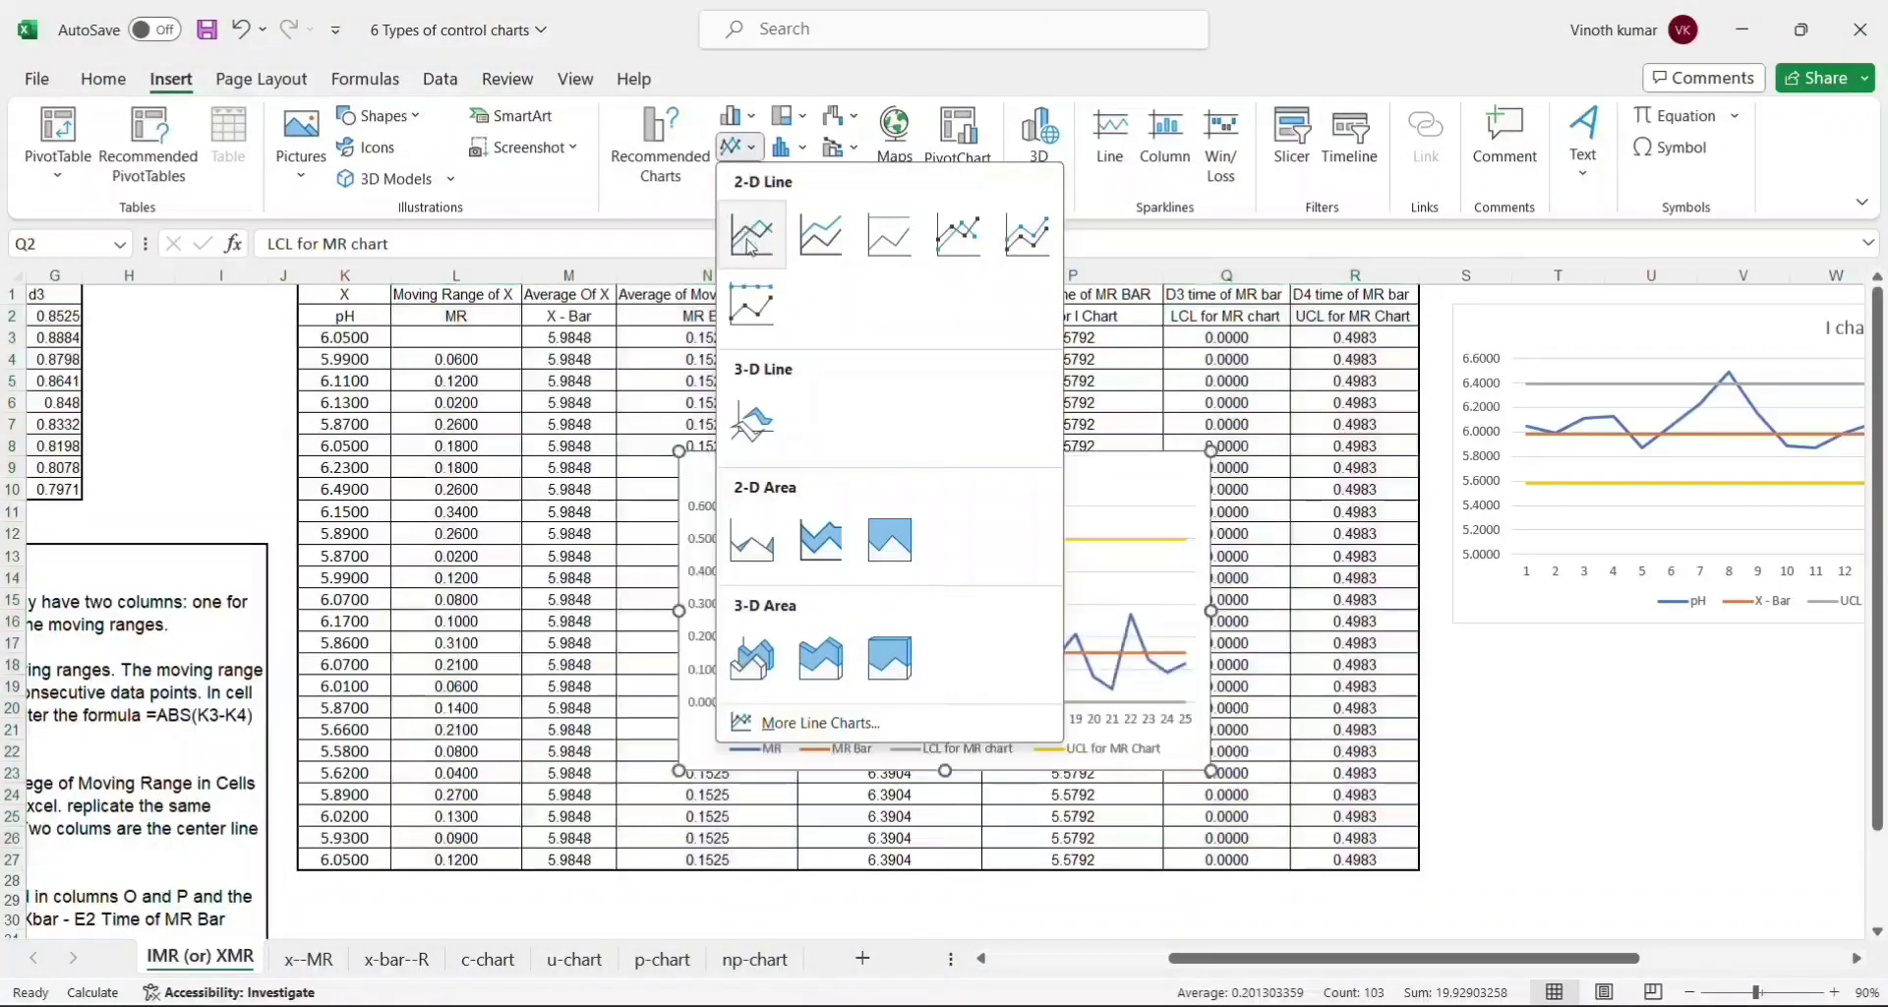
left_click(750, 242)
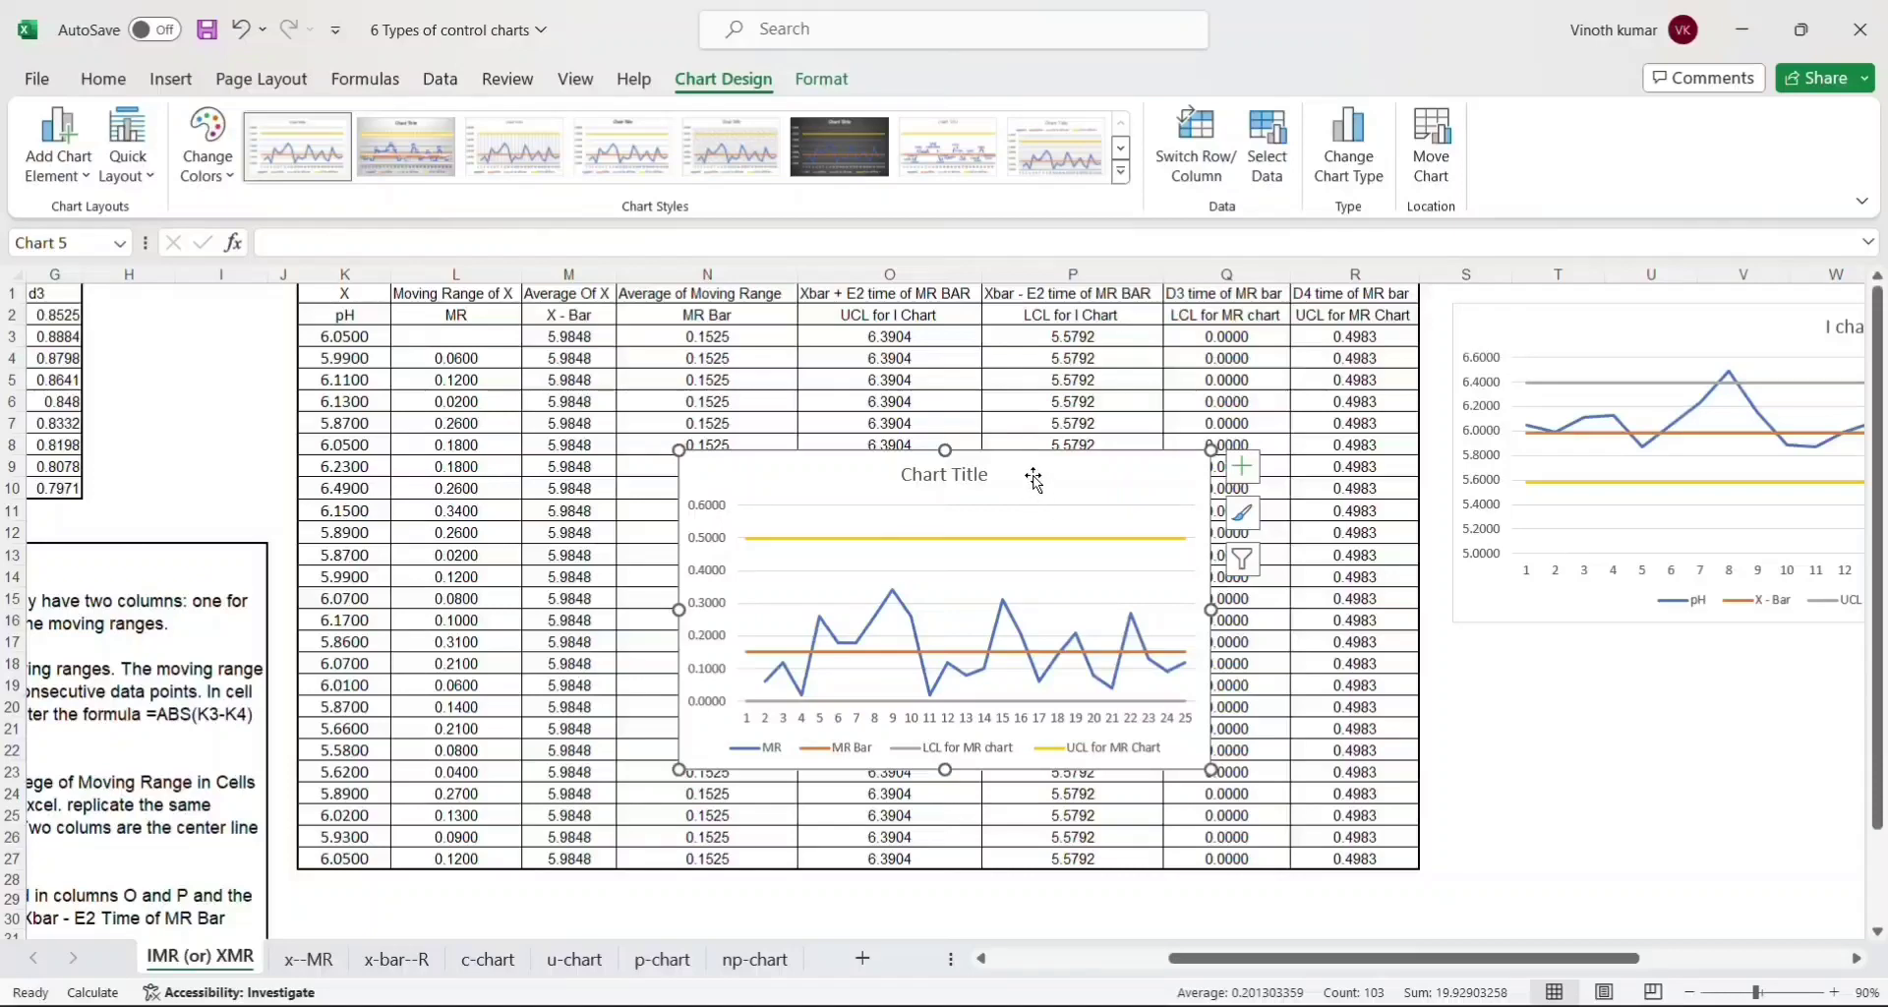
- Place the new line chart directly below the I chart, starting at column S, and widen it to column AA
left_click_drag(1034, 474, 1805, 657)
scroll(1397, 688, "right", 6)
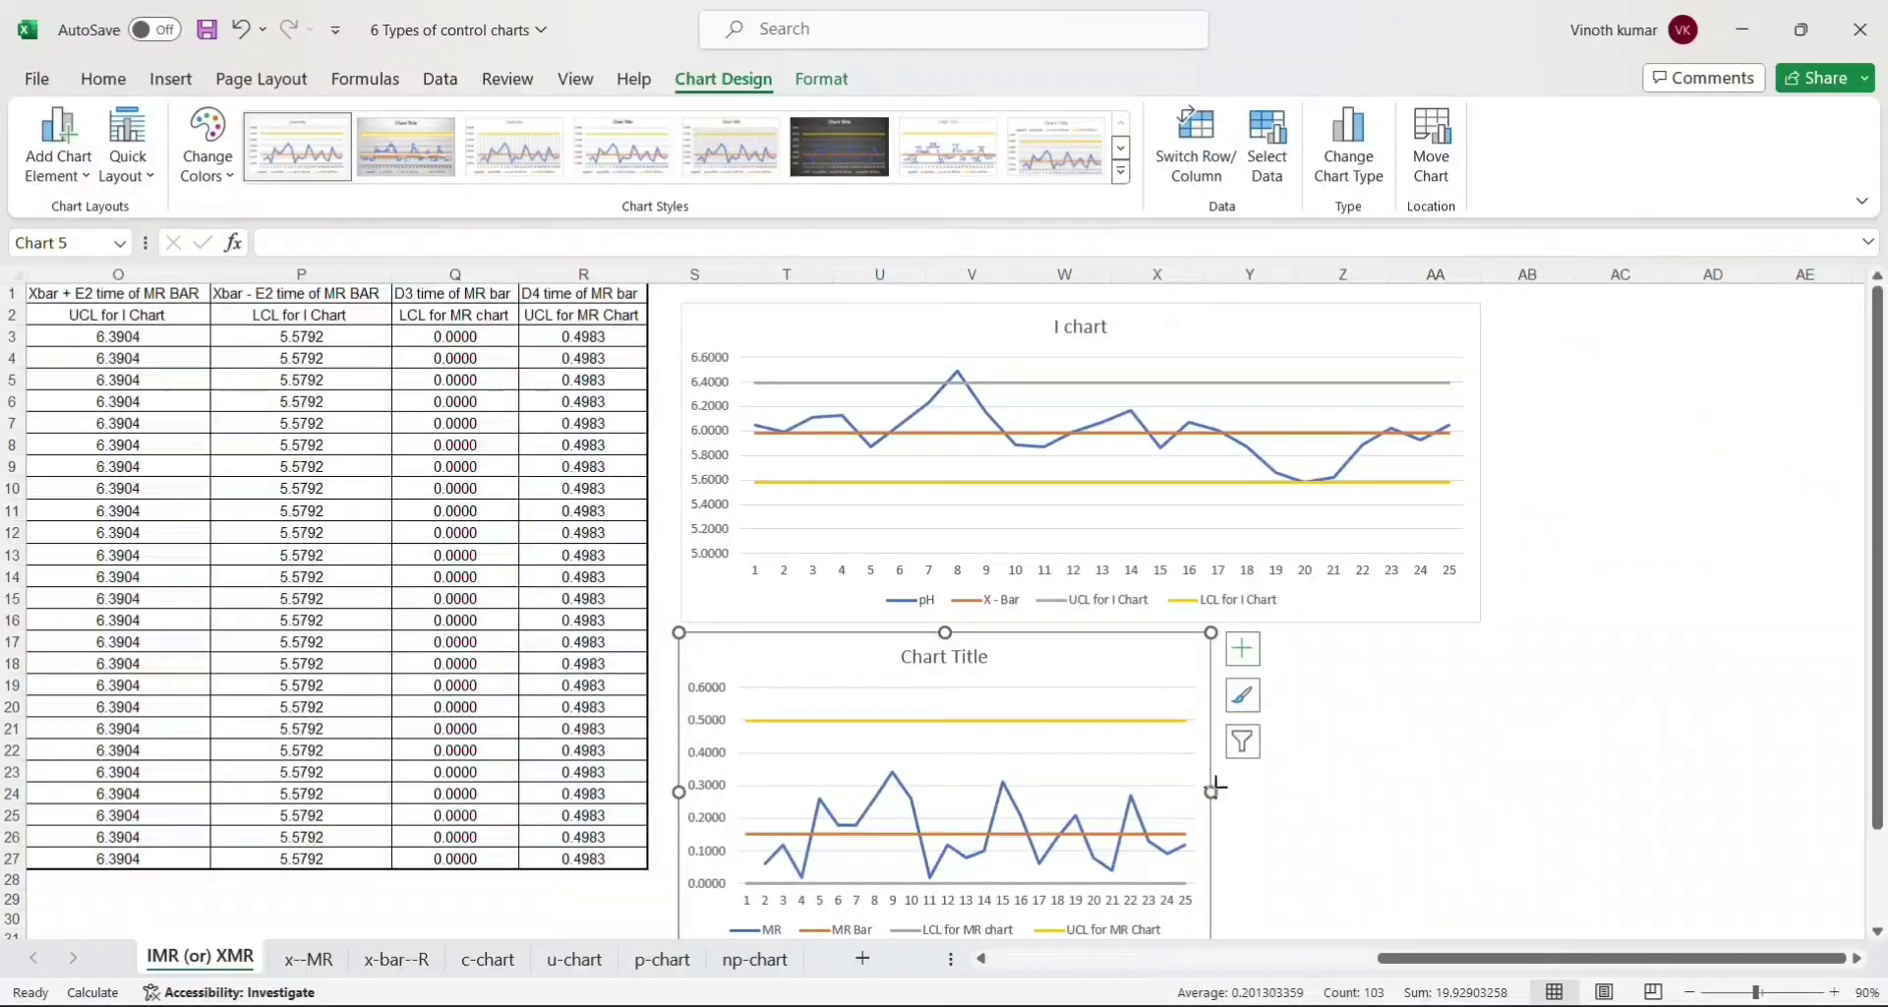
left_click_drag(1215, 787, 1483, 782)
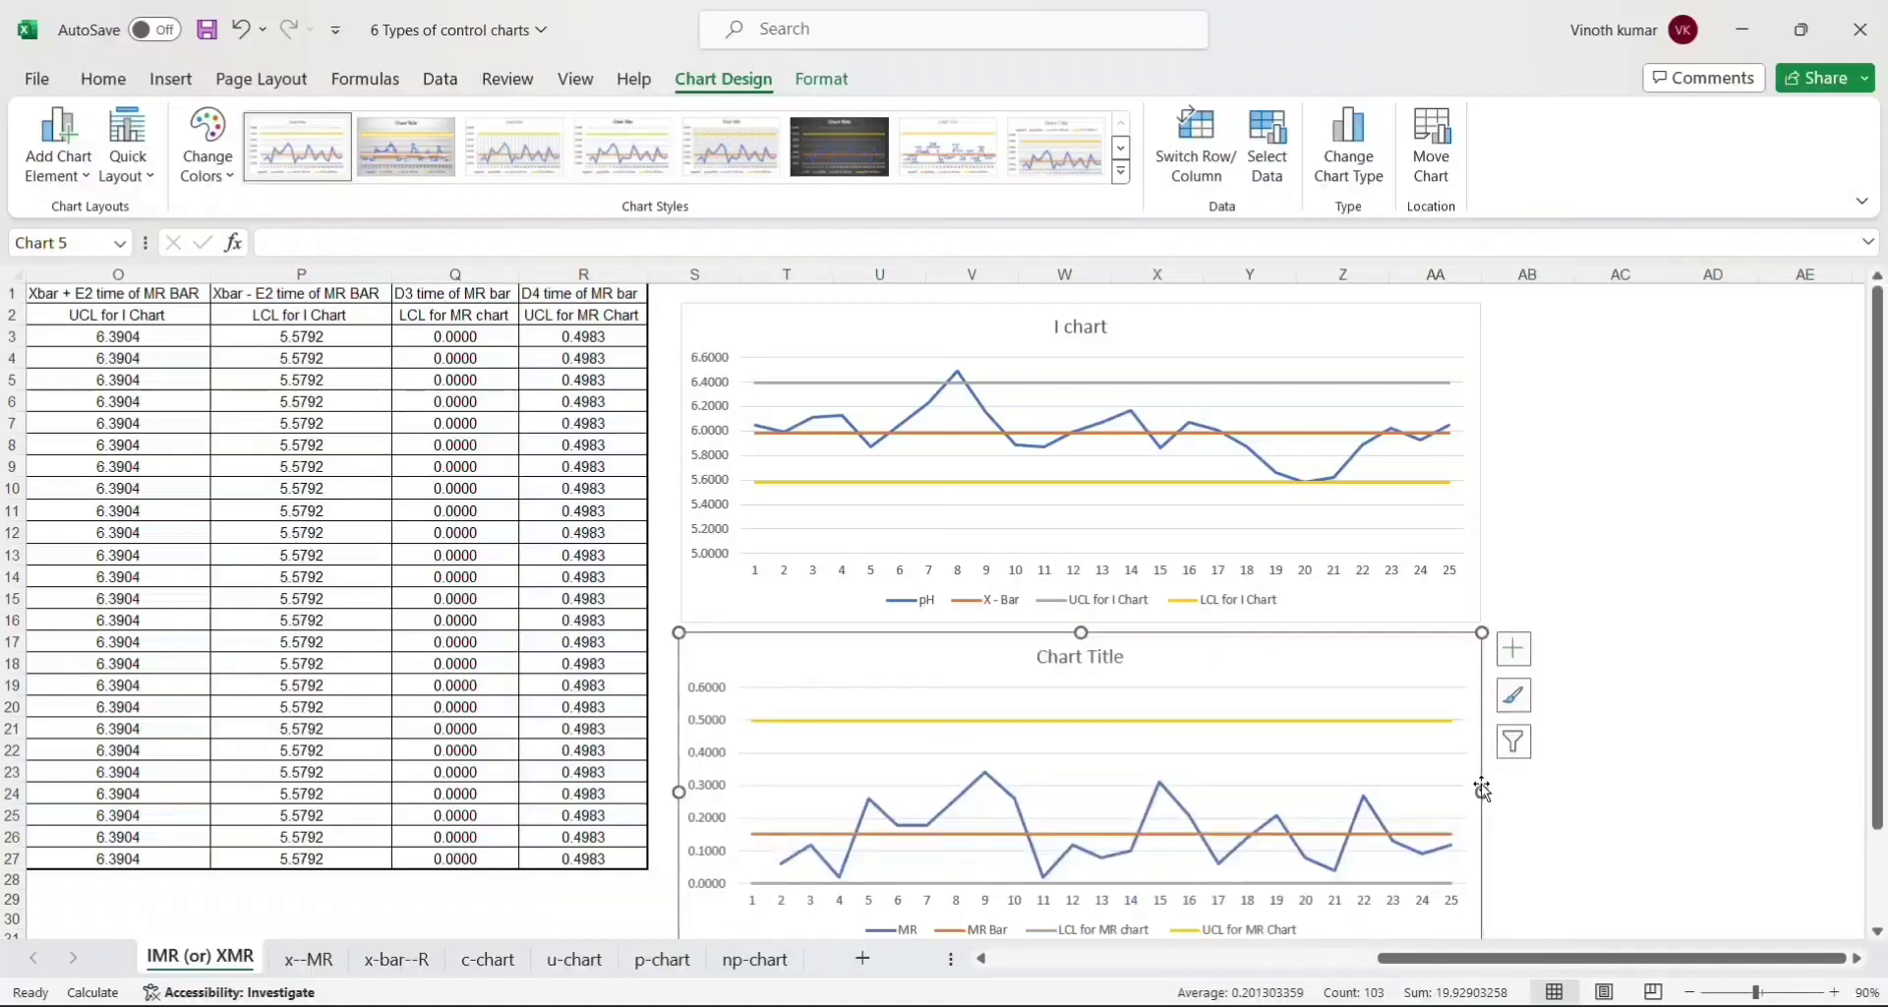
- Title the lower line chart "MR chart"
double_click(1052, 656)
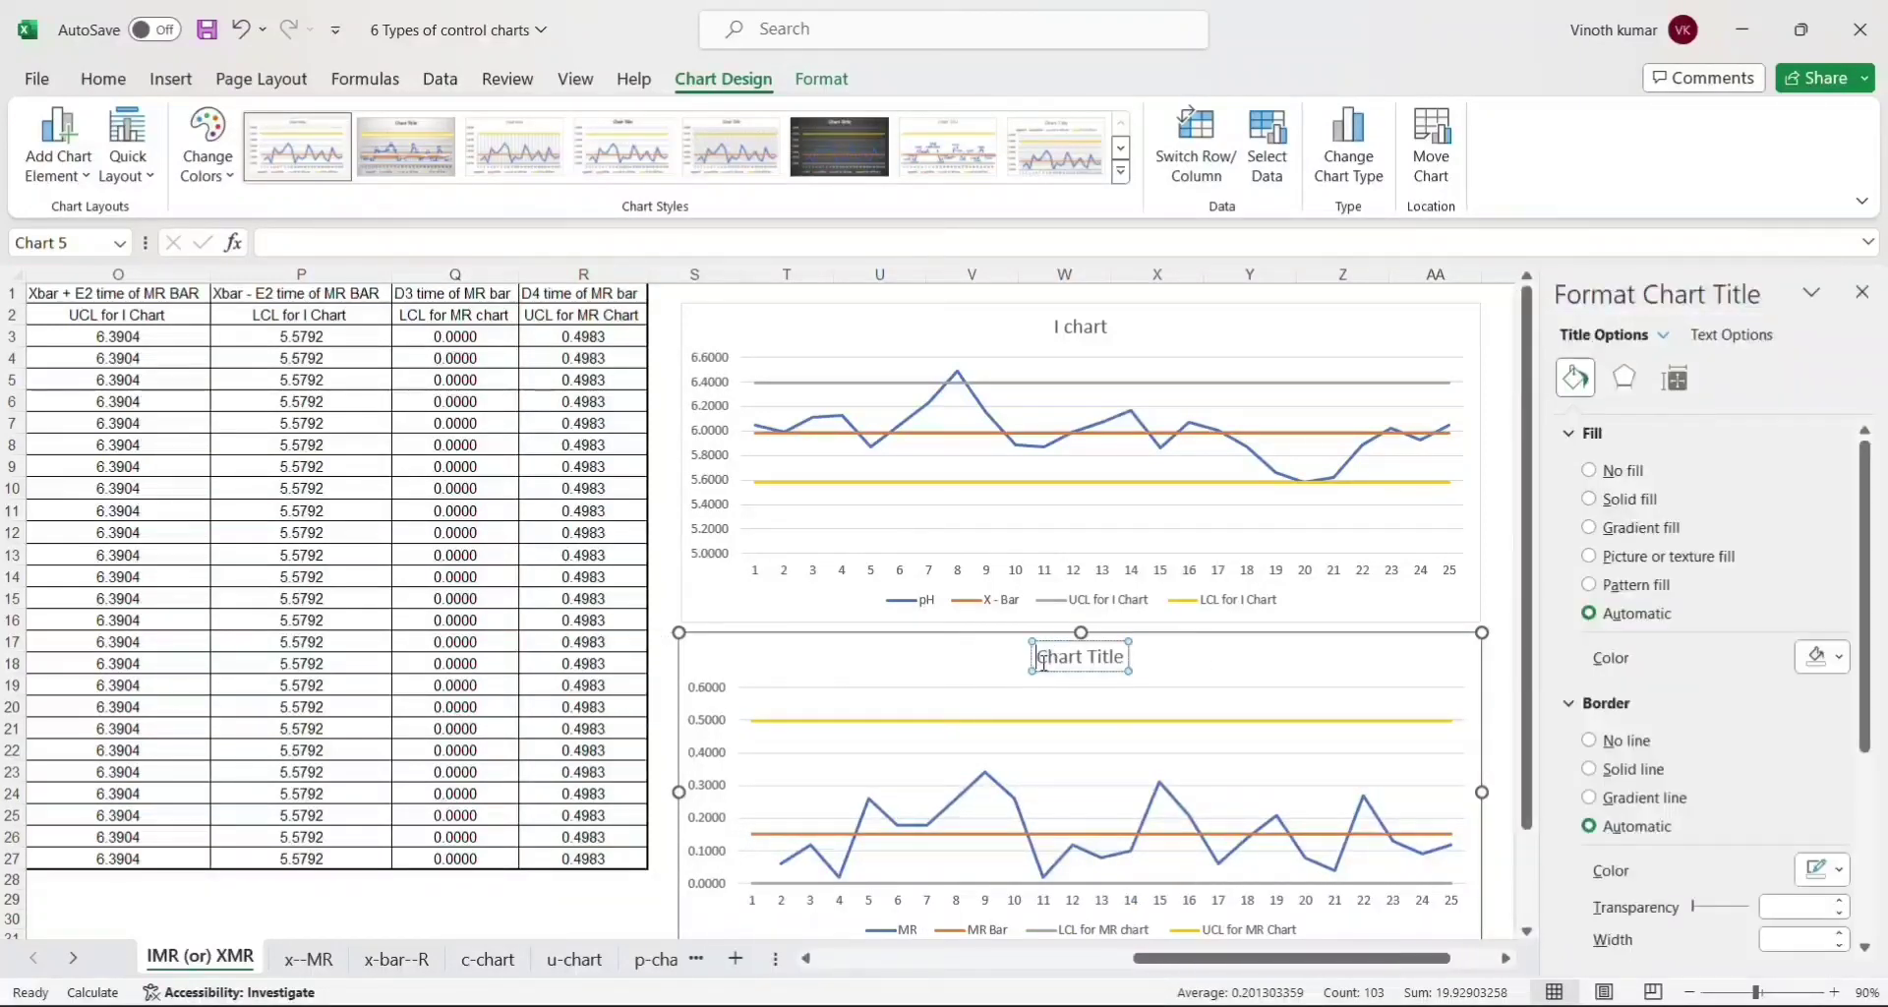
double_click(1045, 666)
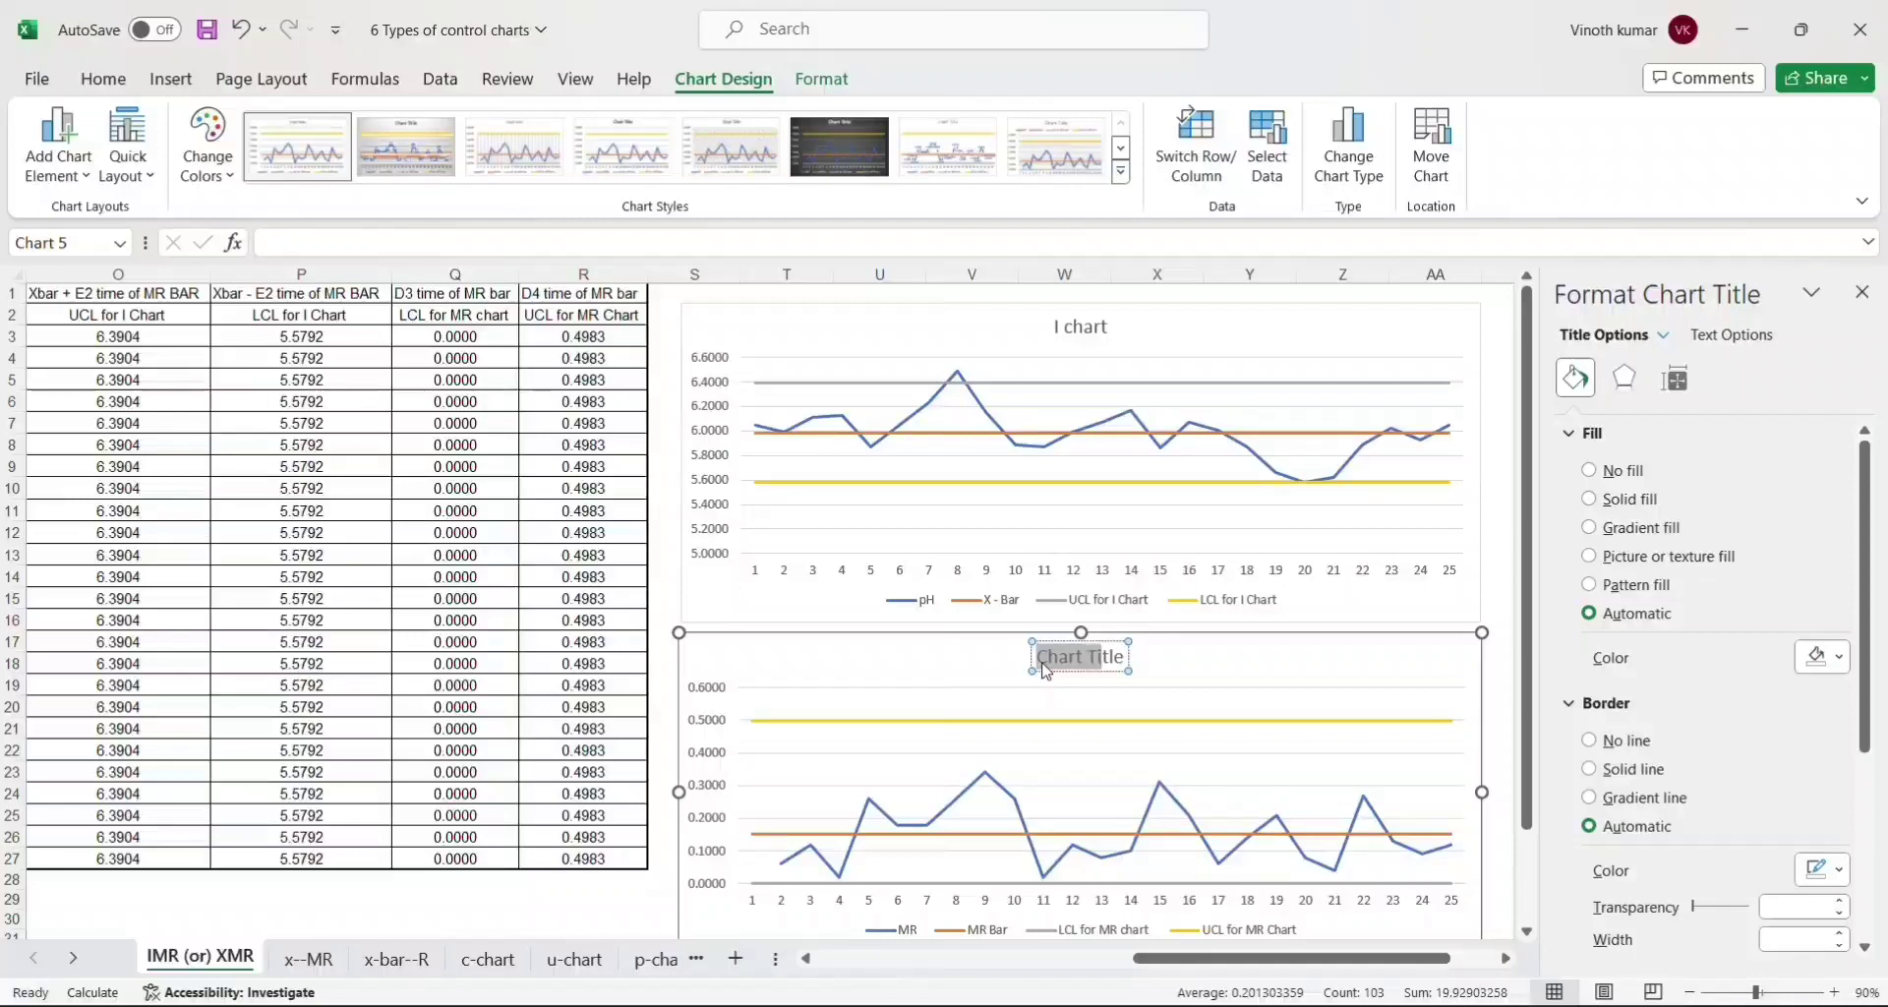
key("shift+Right")
key("shift+Right")
key("shift+Right")
type("M")
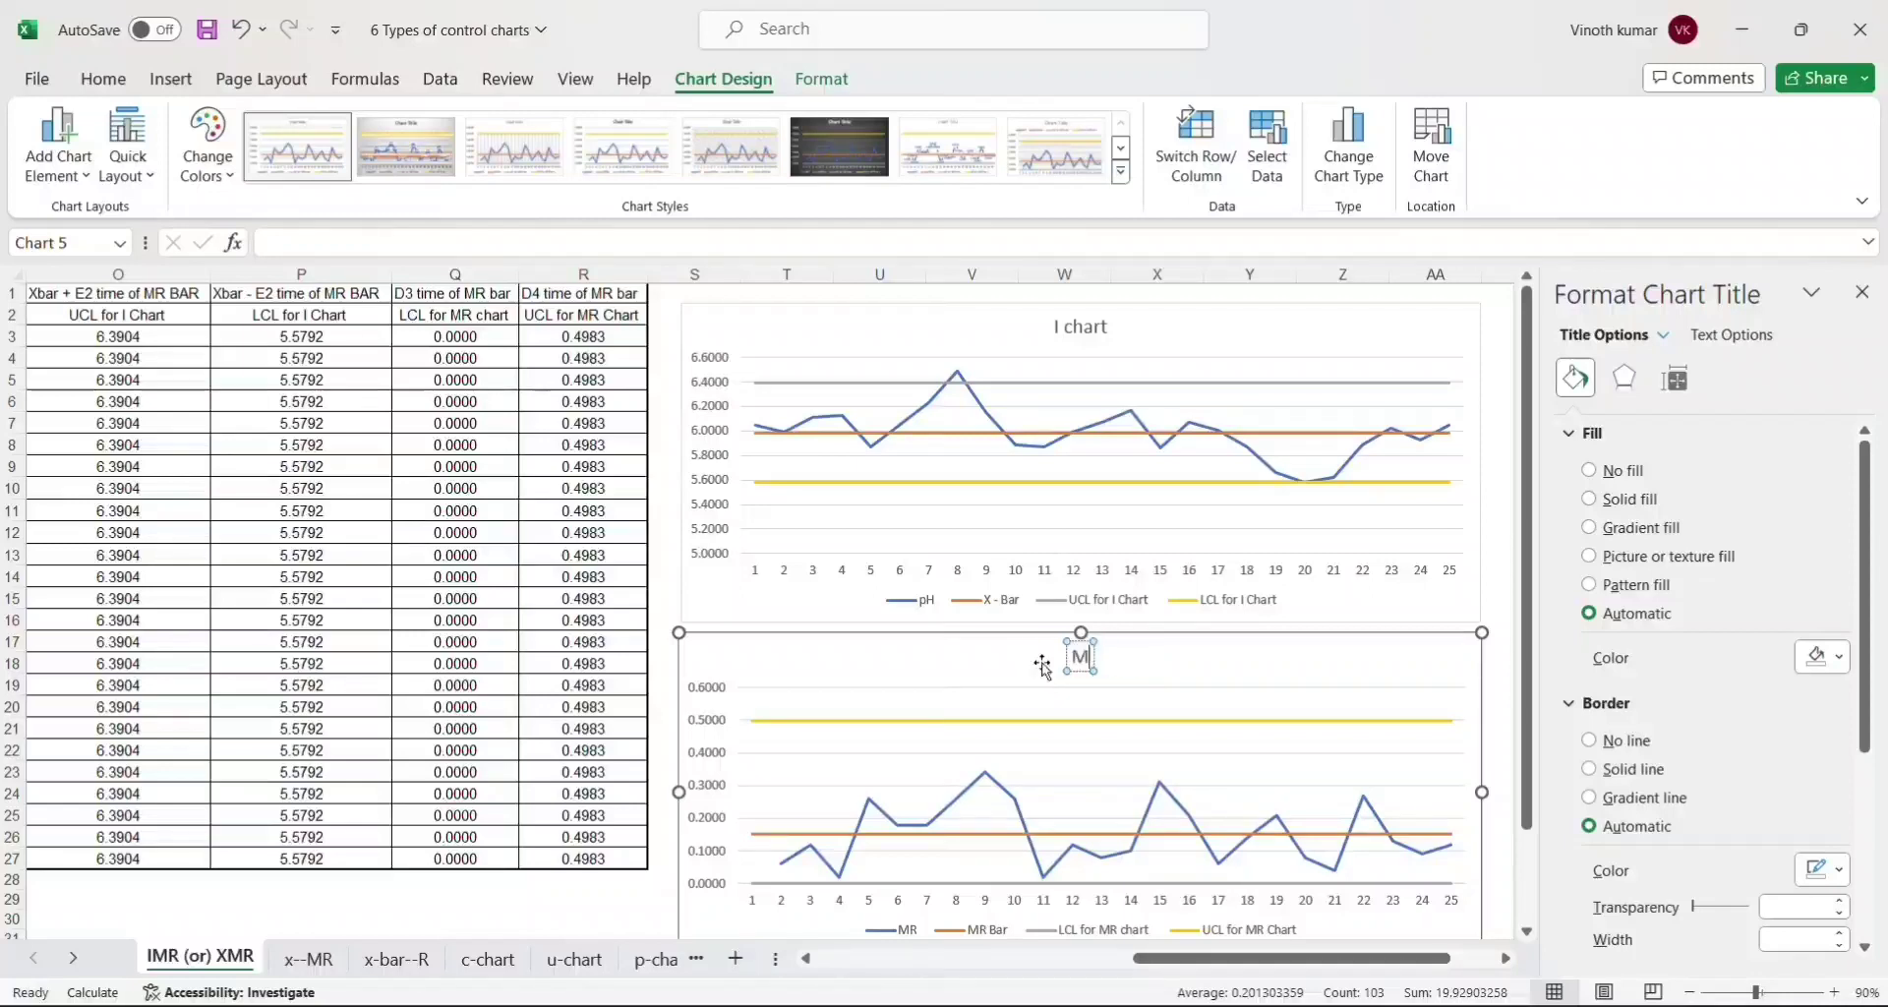
type("R chart")
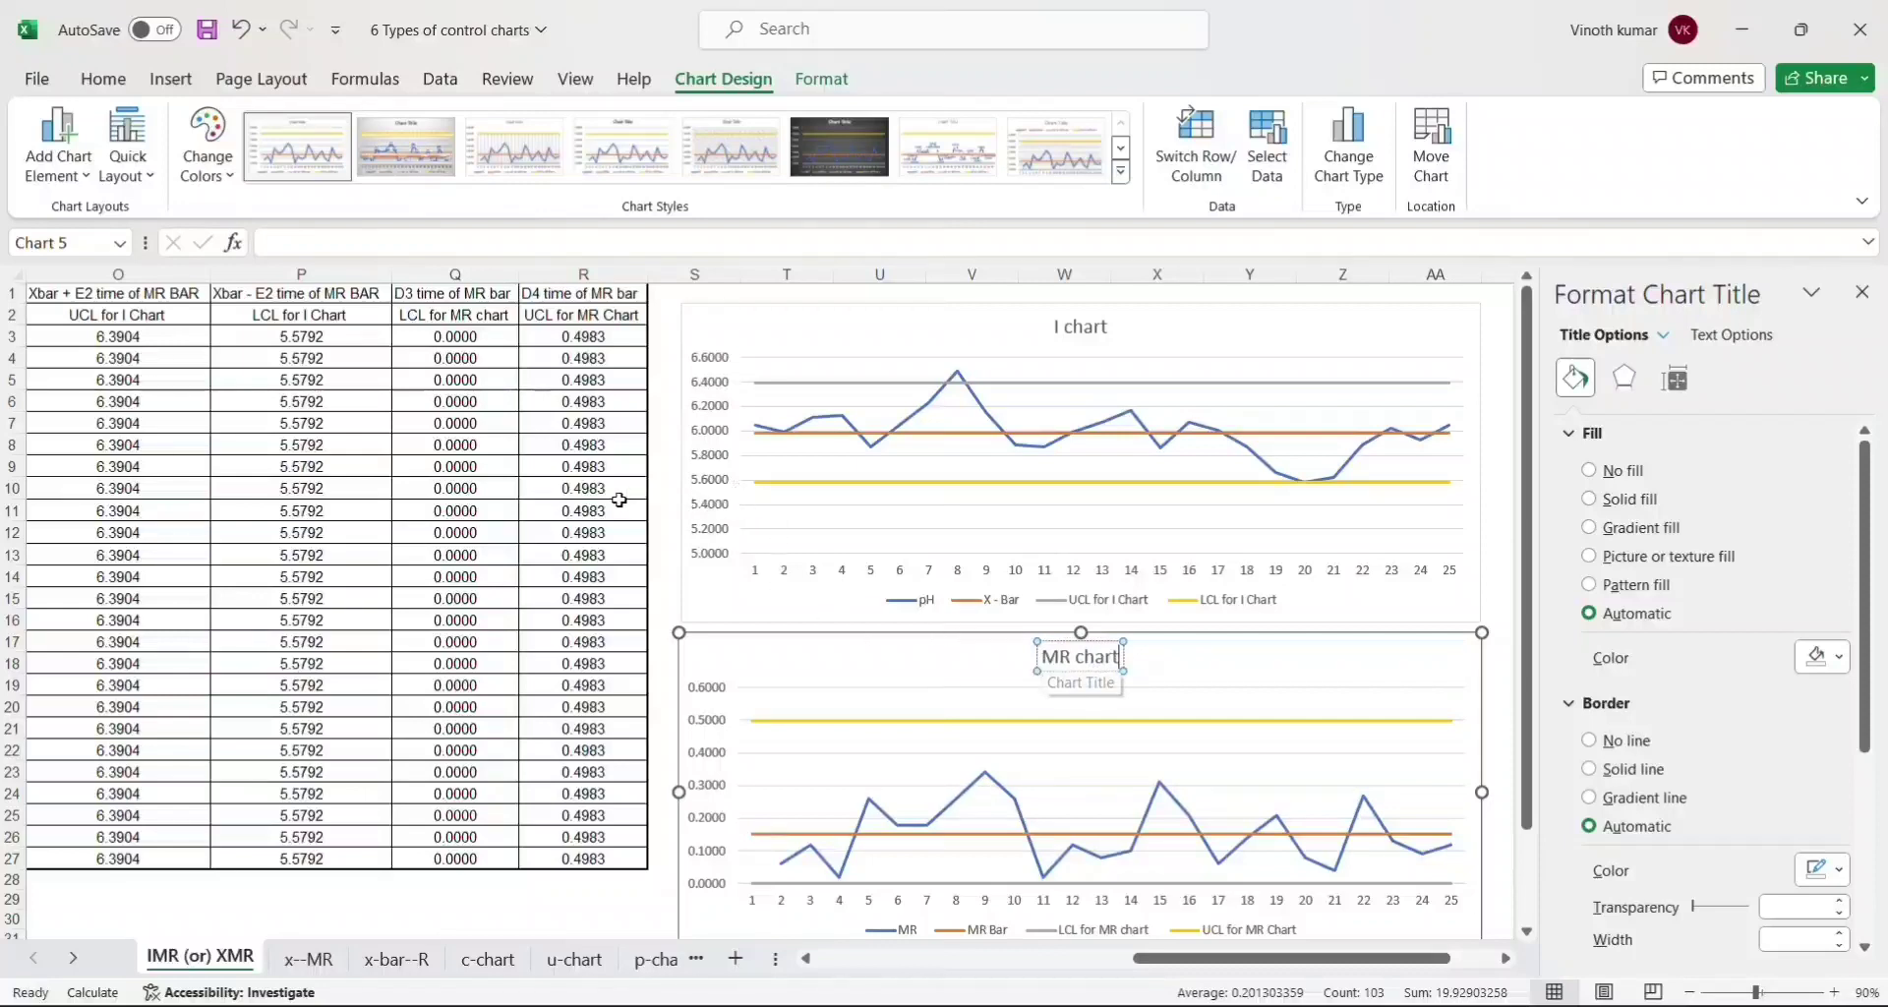
- Give the pH series in the I chart automatic markers with a solid white fill
left_click(875, 450)
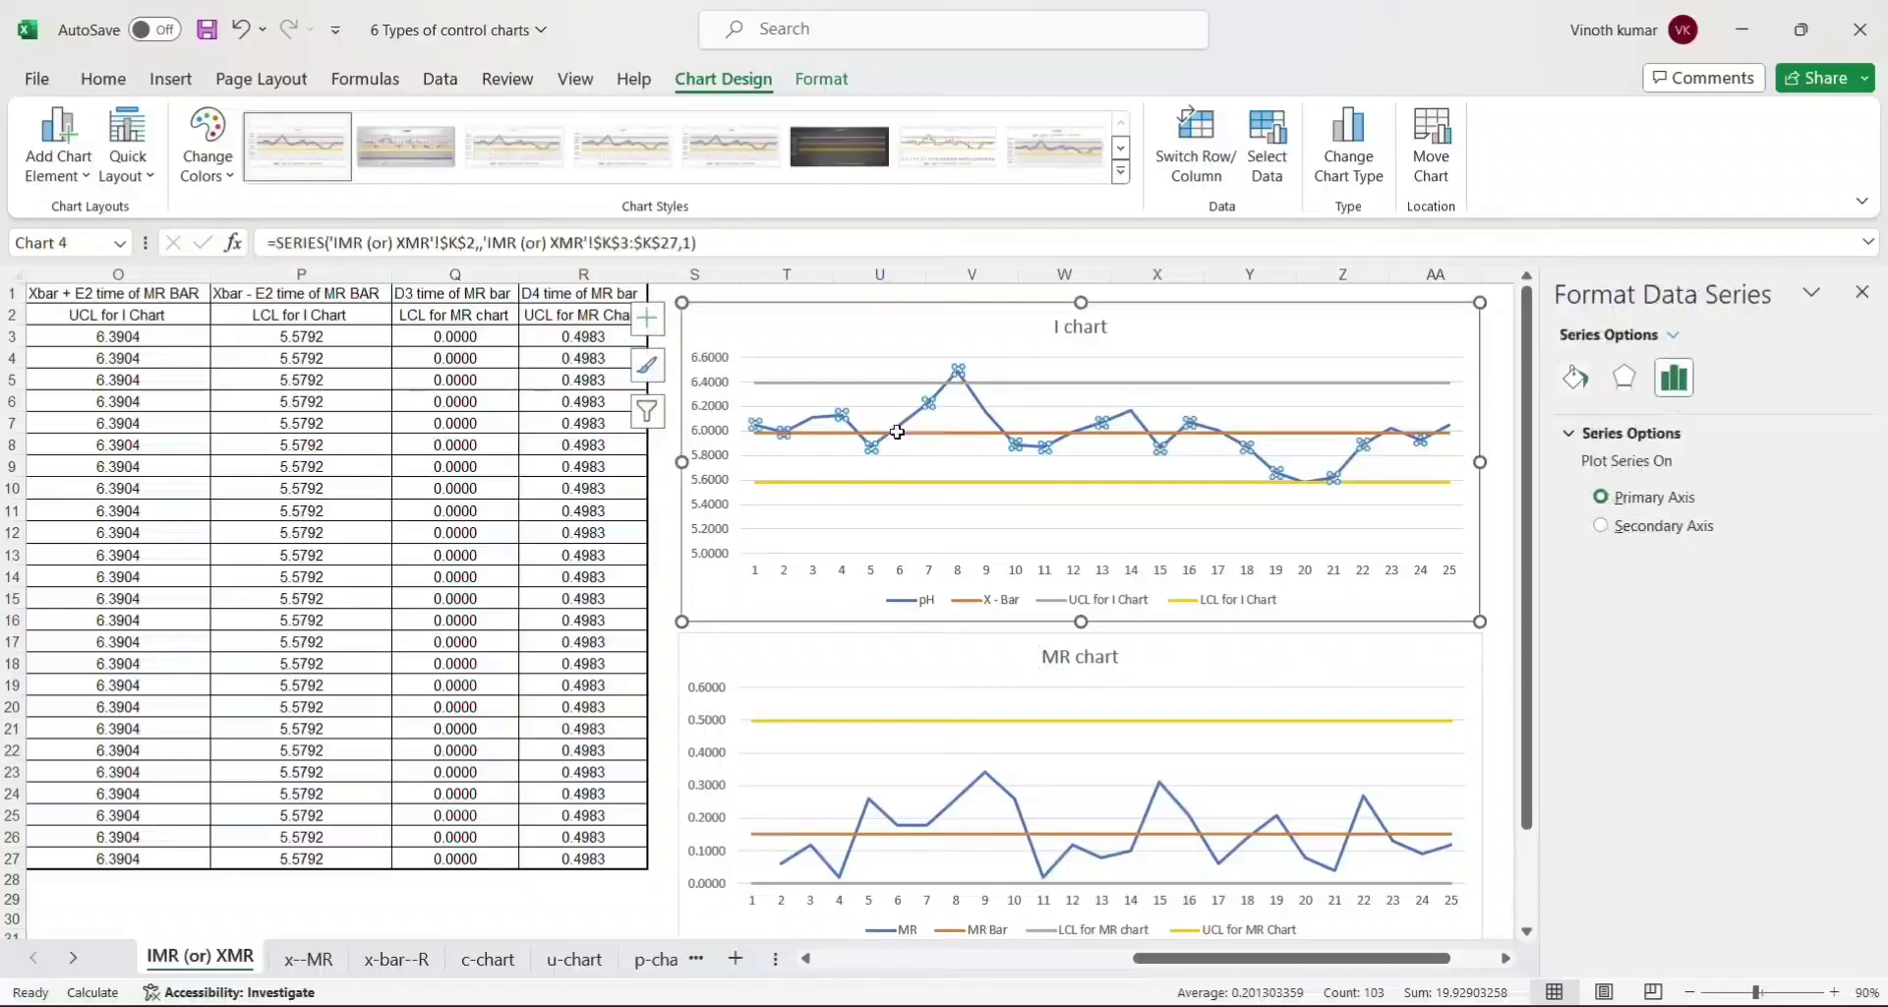
left_click(1577, 379)
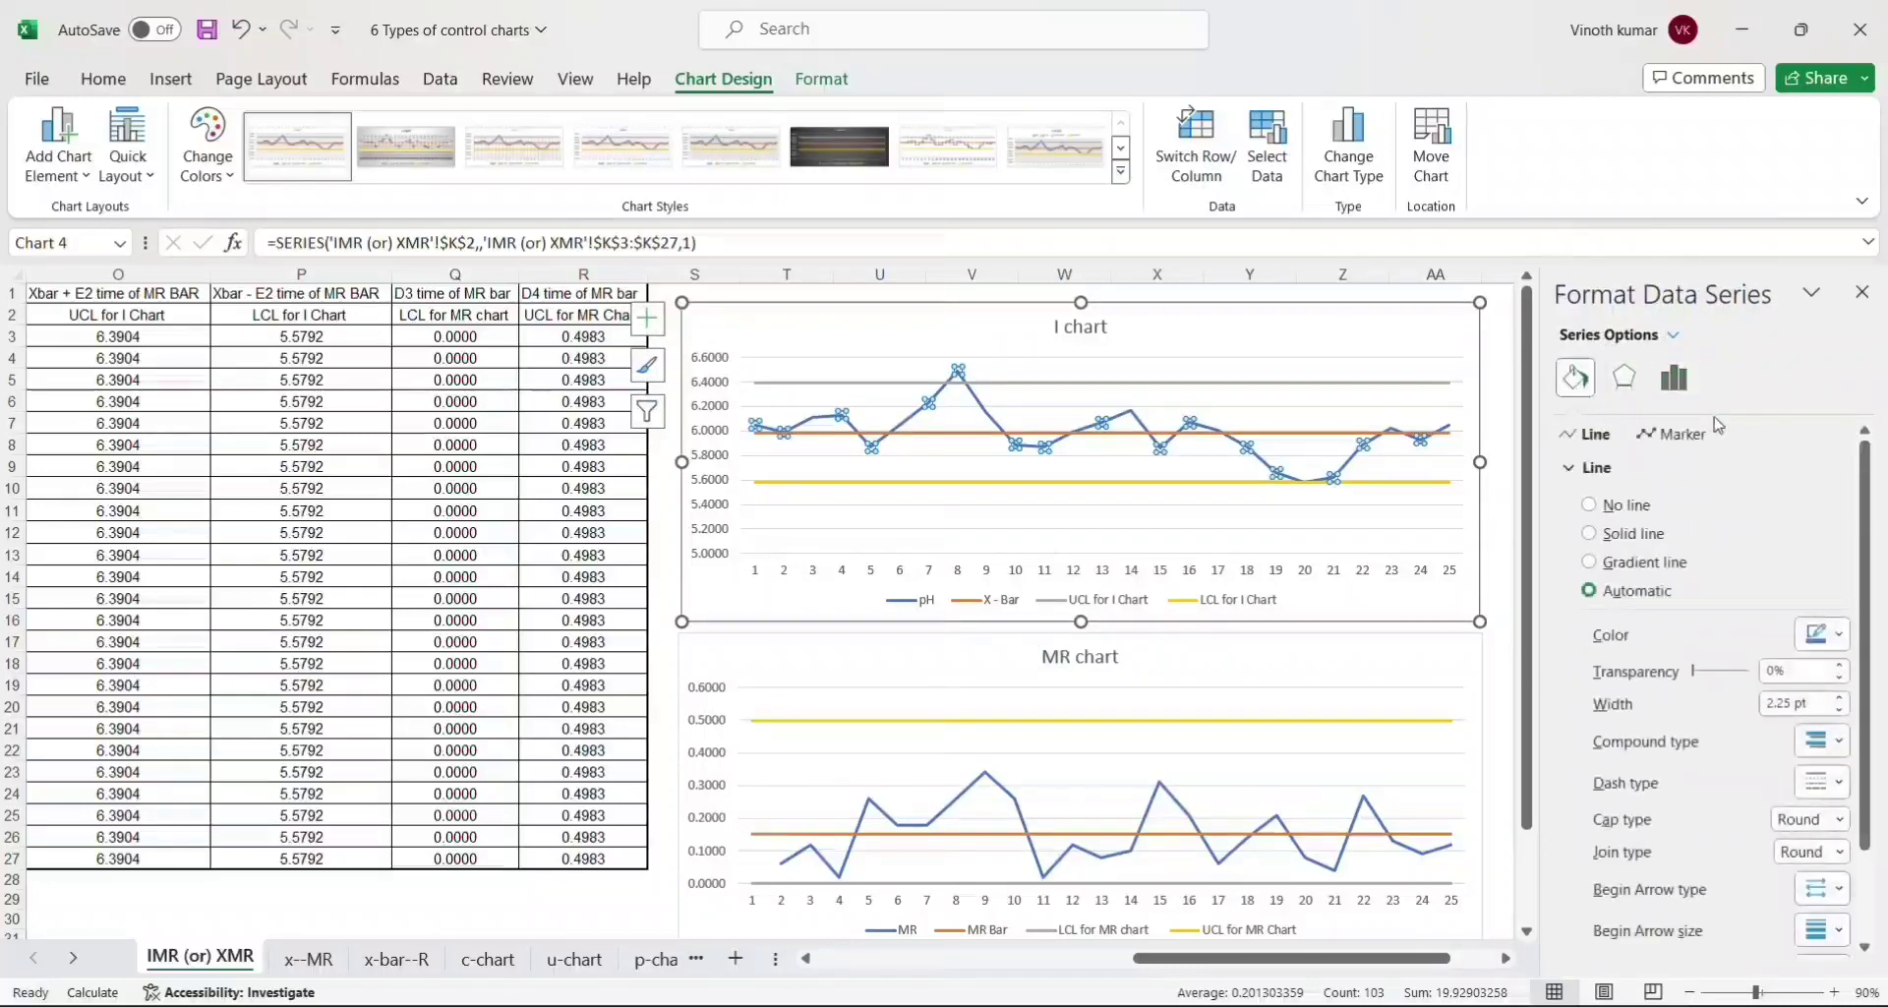
left_click(1684, 434)
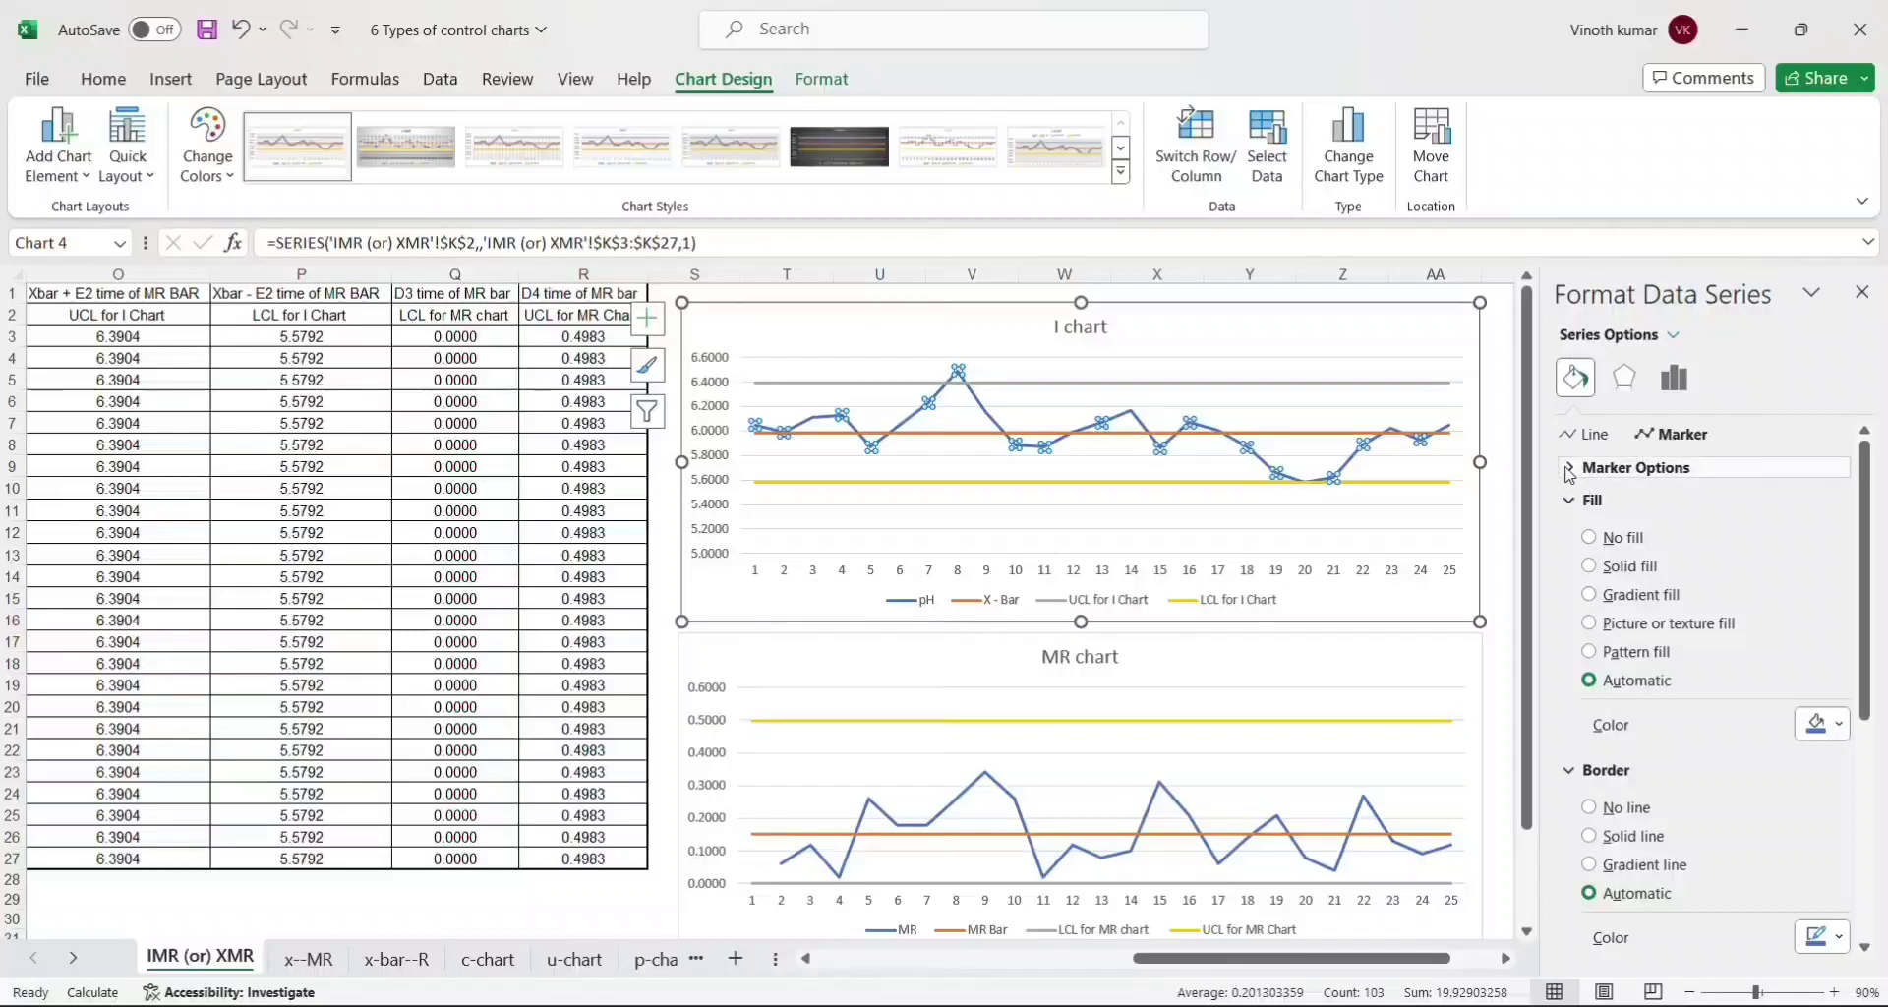
left_click(1570, 469)
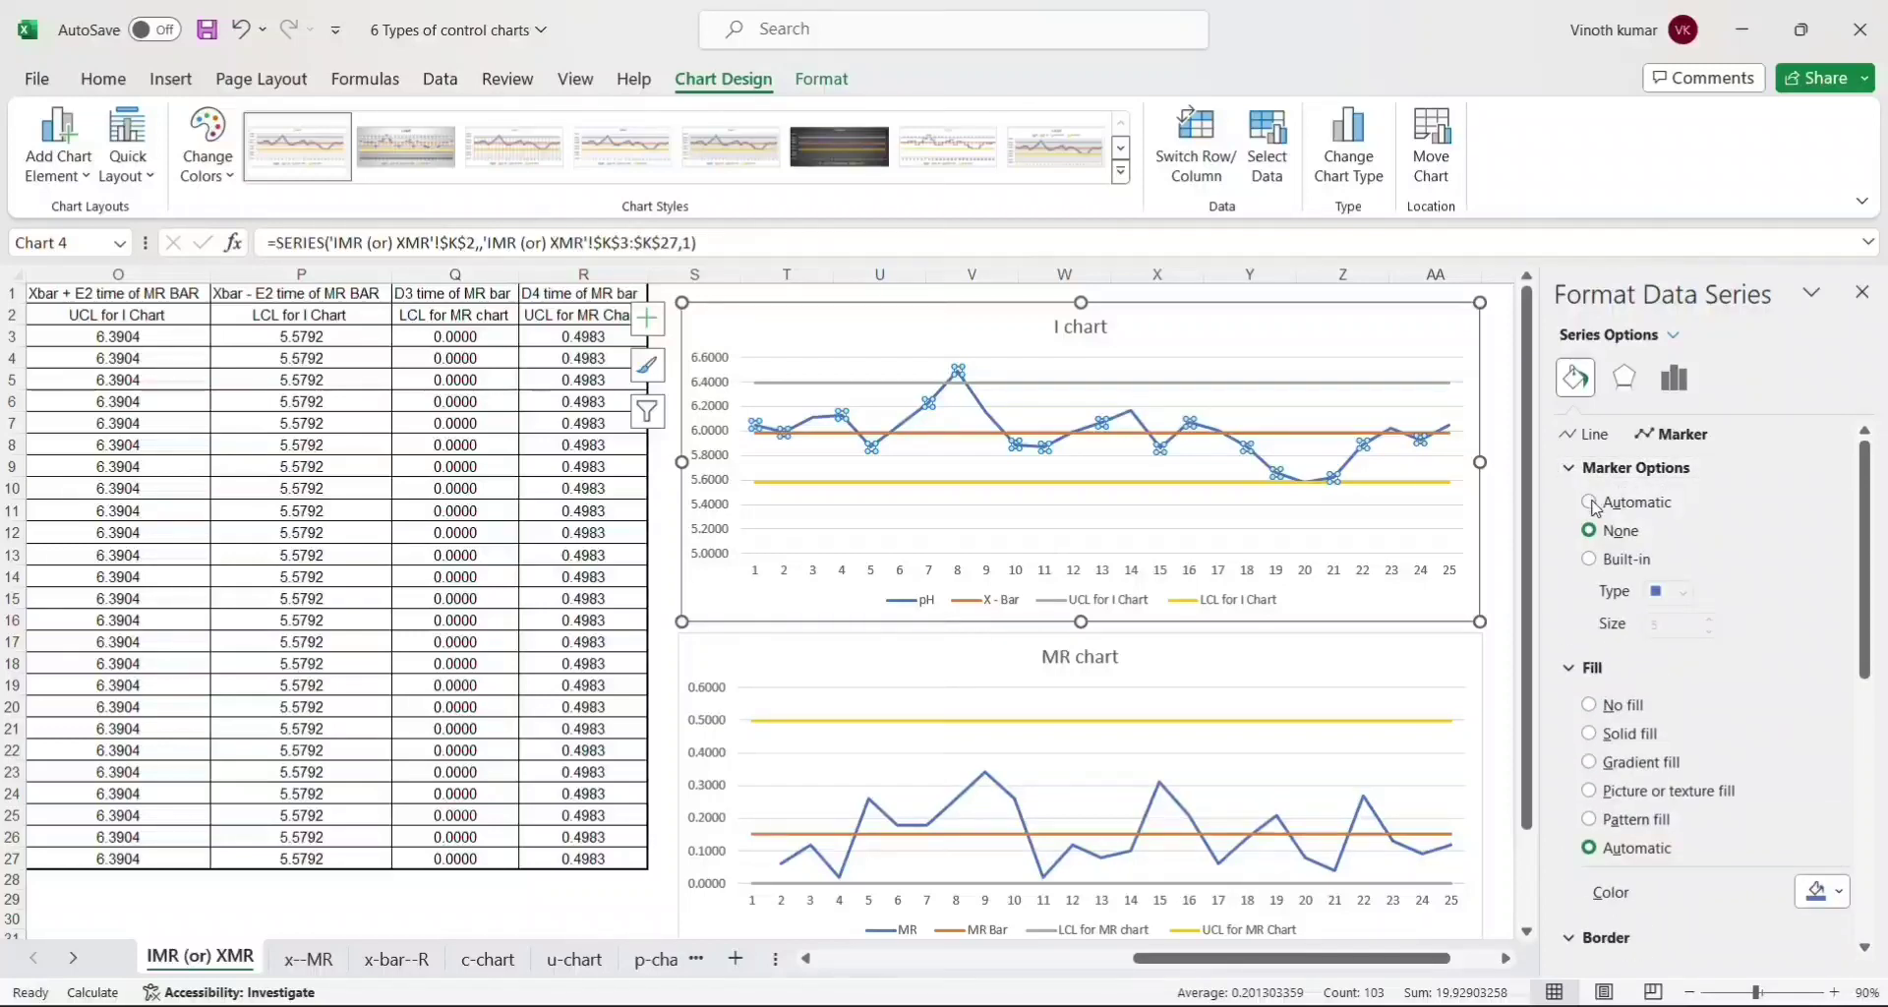
left_click(1590, 502)
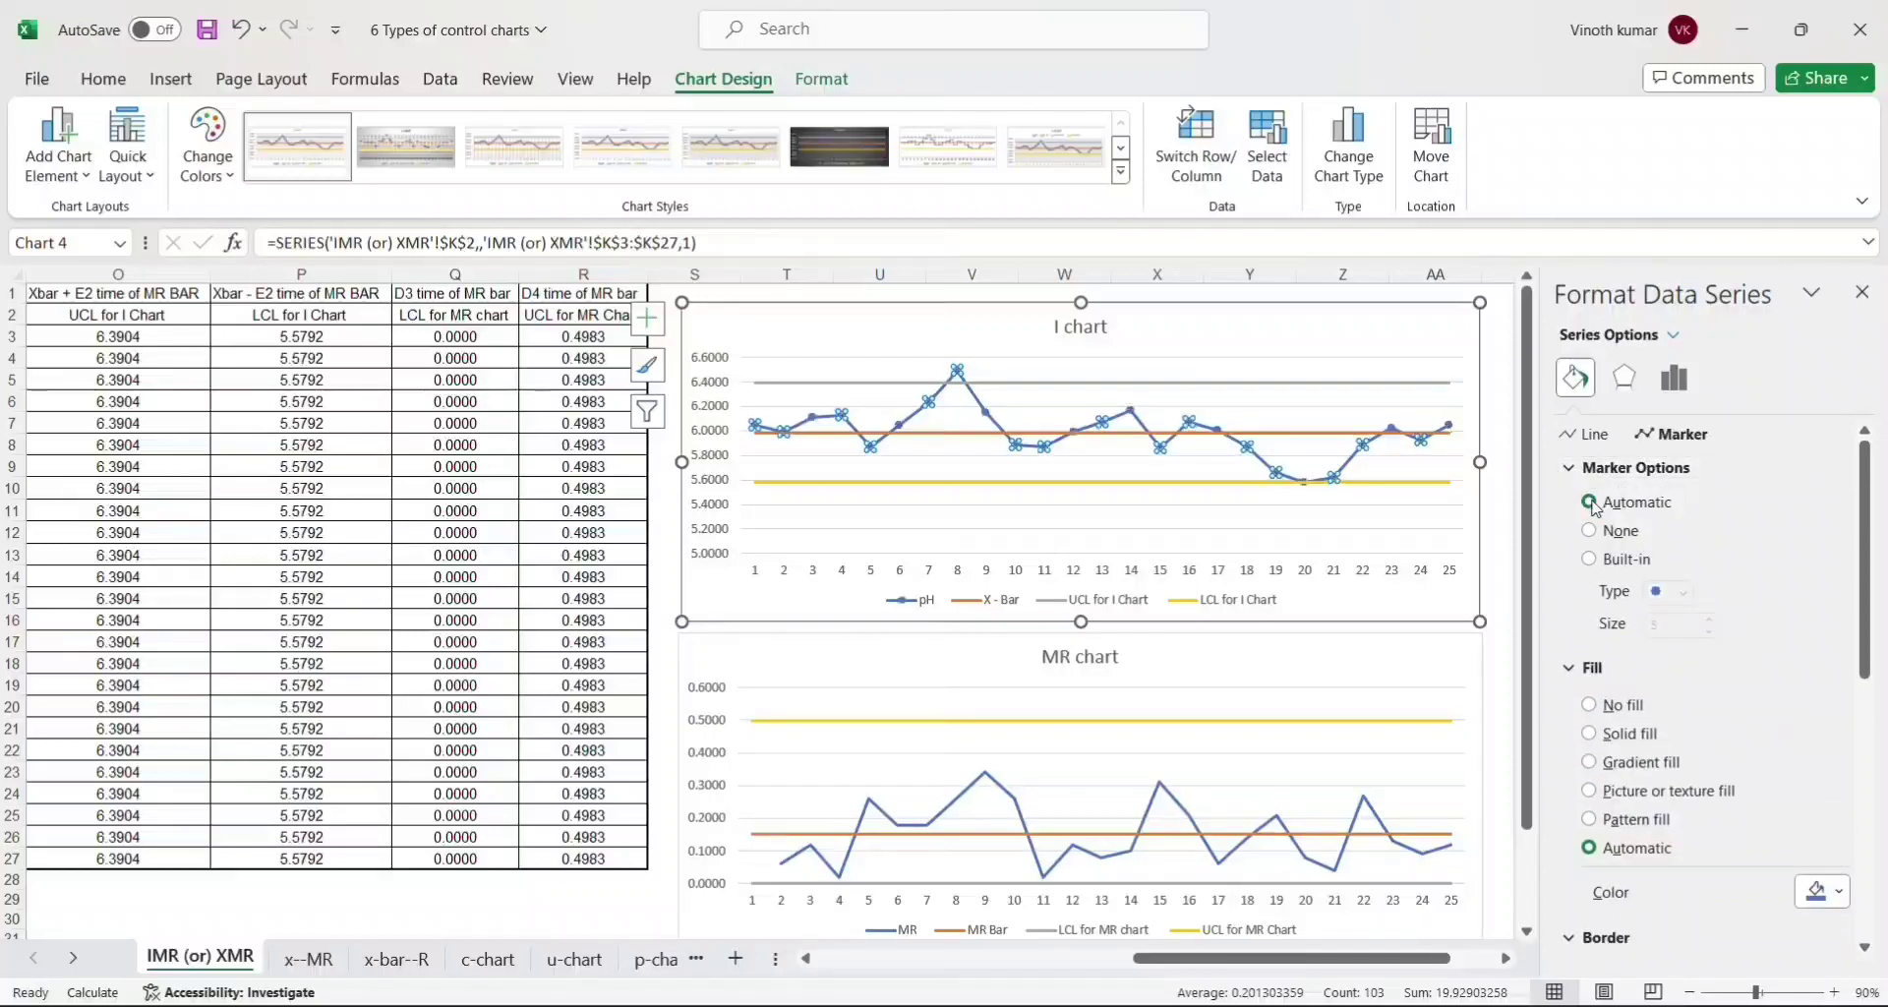
left_click(1840, 893)
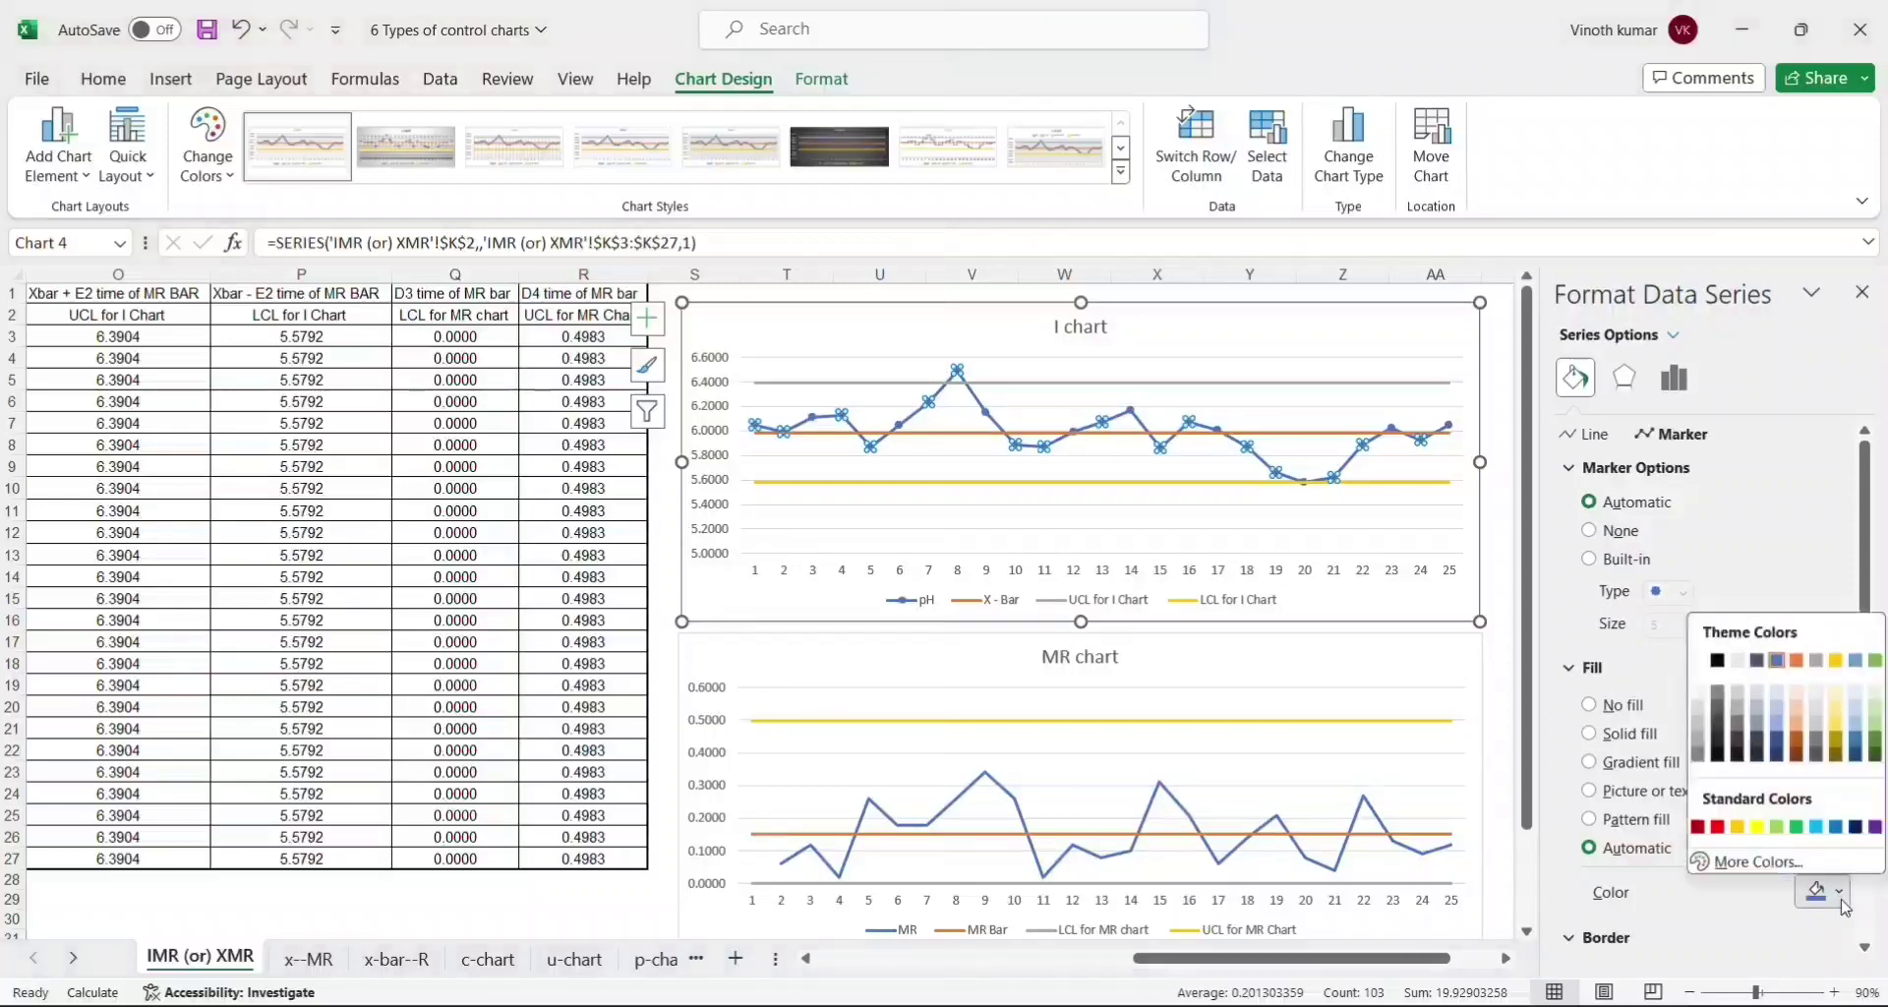
left_click(1716, 661)
- Give the MR series in the MR chart automatic markers with a solid white fill and close the formatting options
left_click(1478, 642)
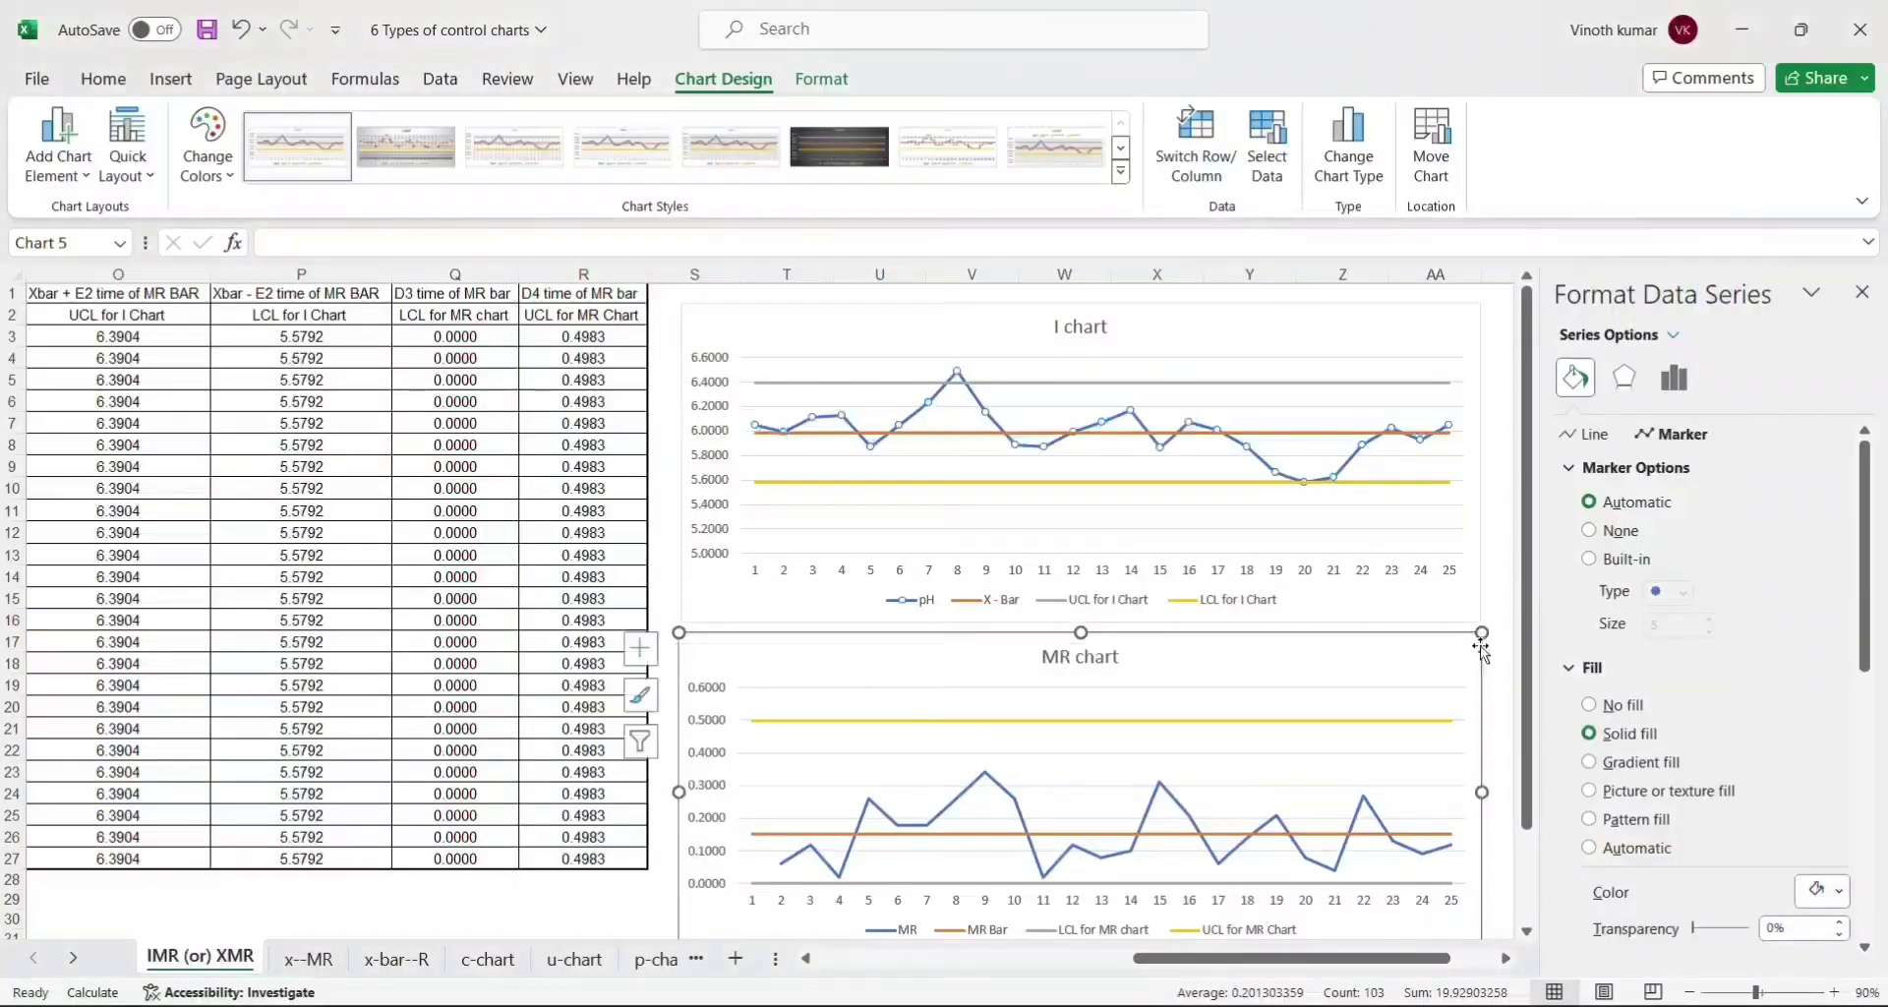
left_click(1334, 873)
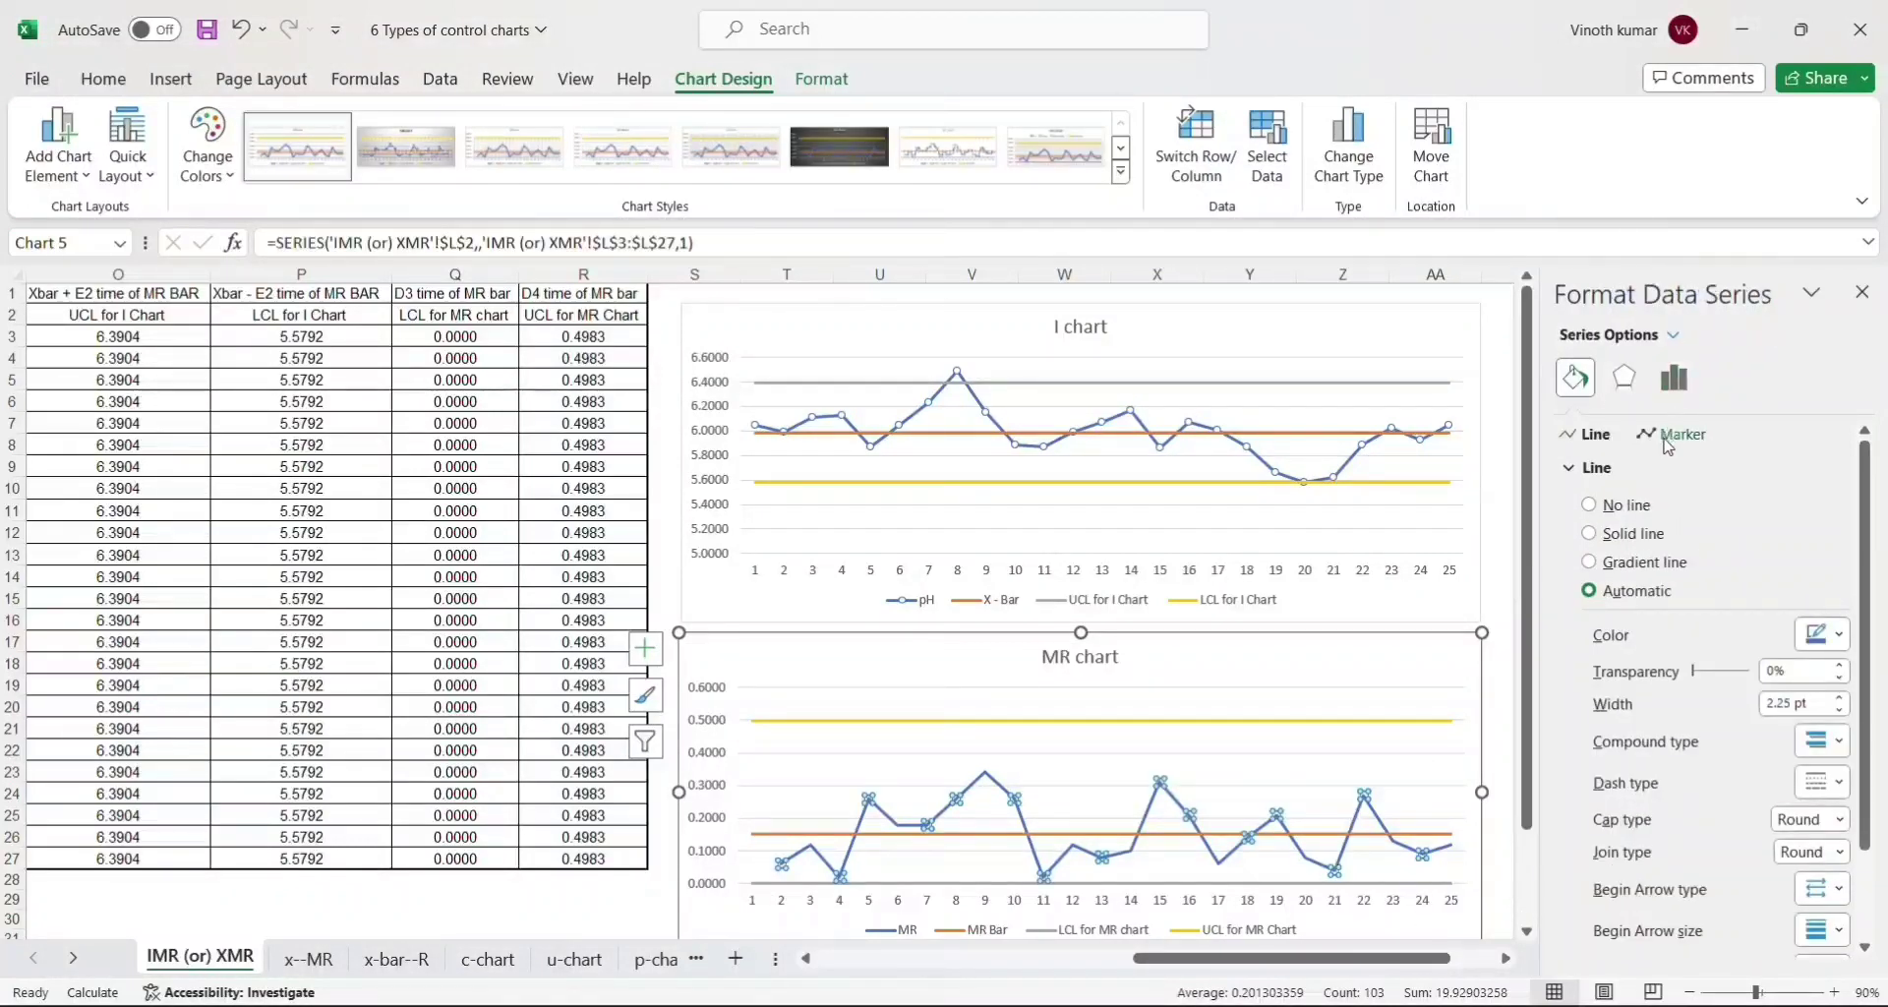
left_click(1669, 436)
left_click(1572, 470)
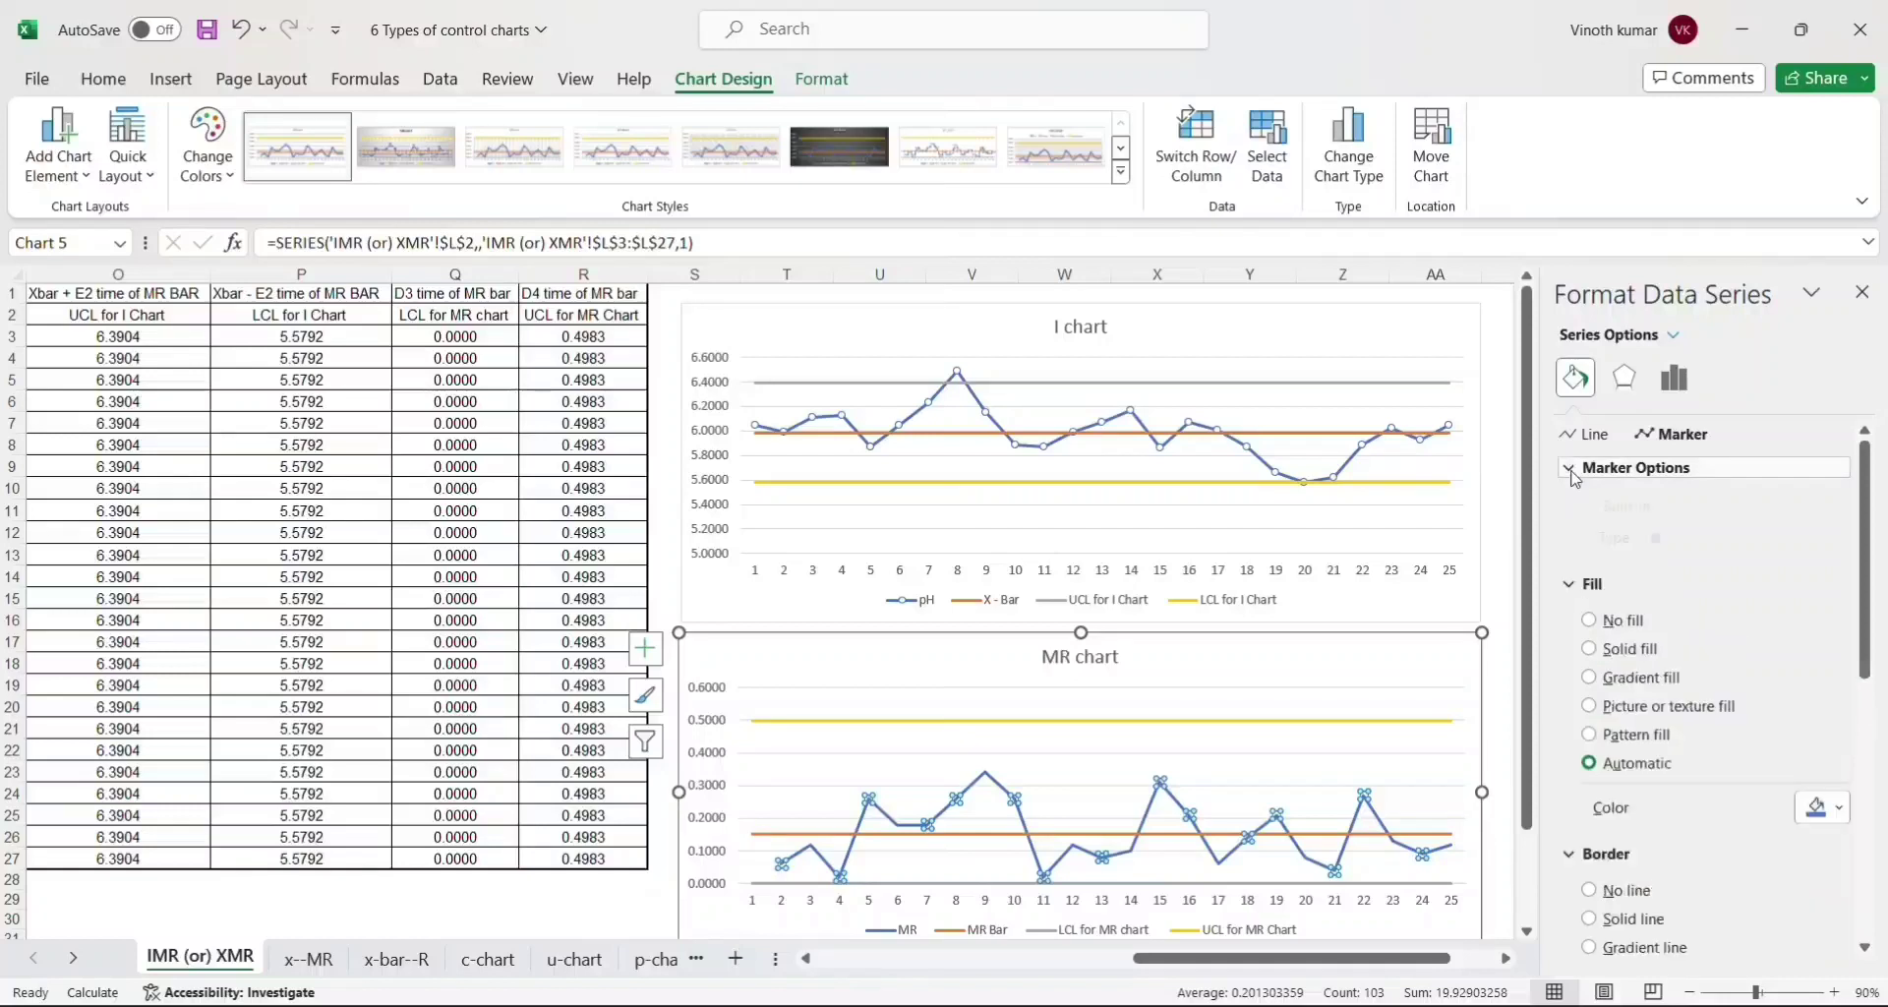
left_click(1627, 507)
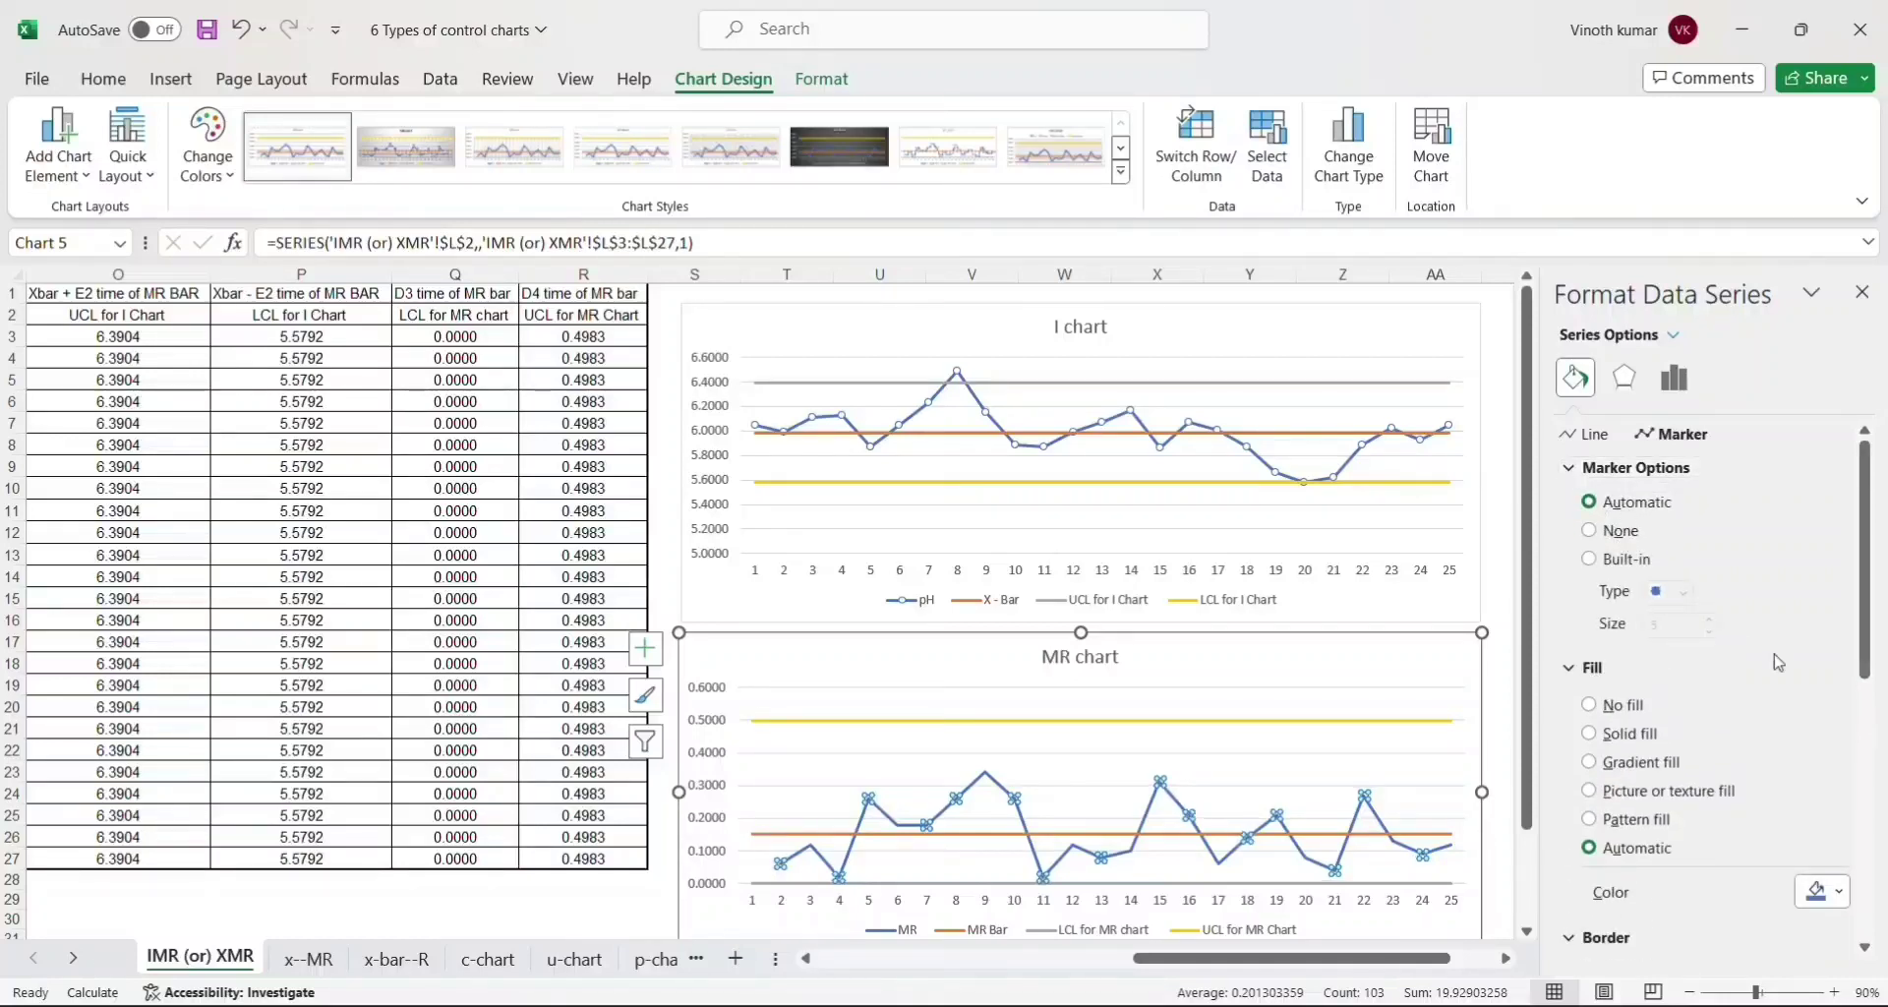
left_click(1843, 895)
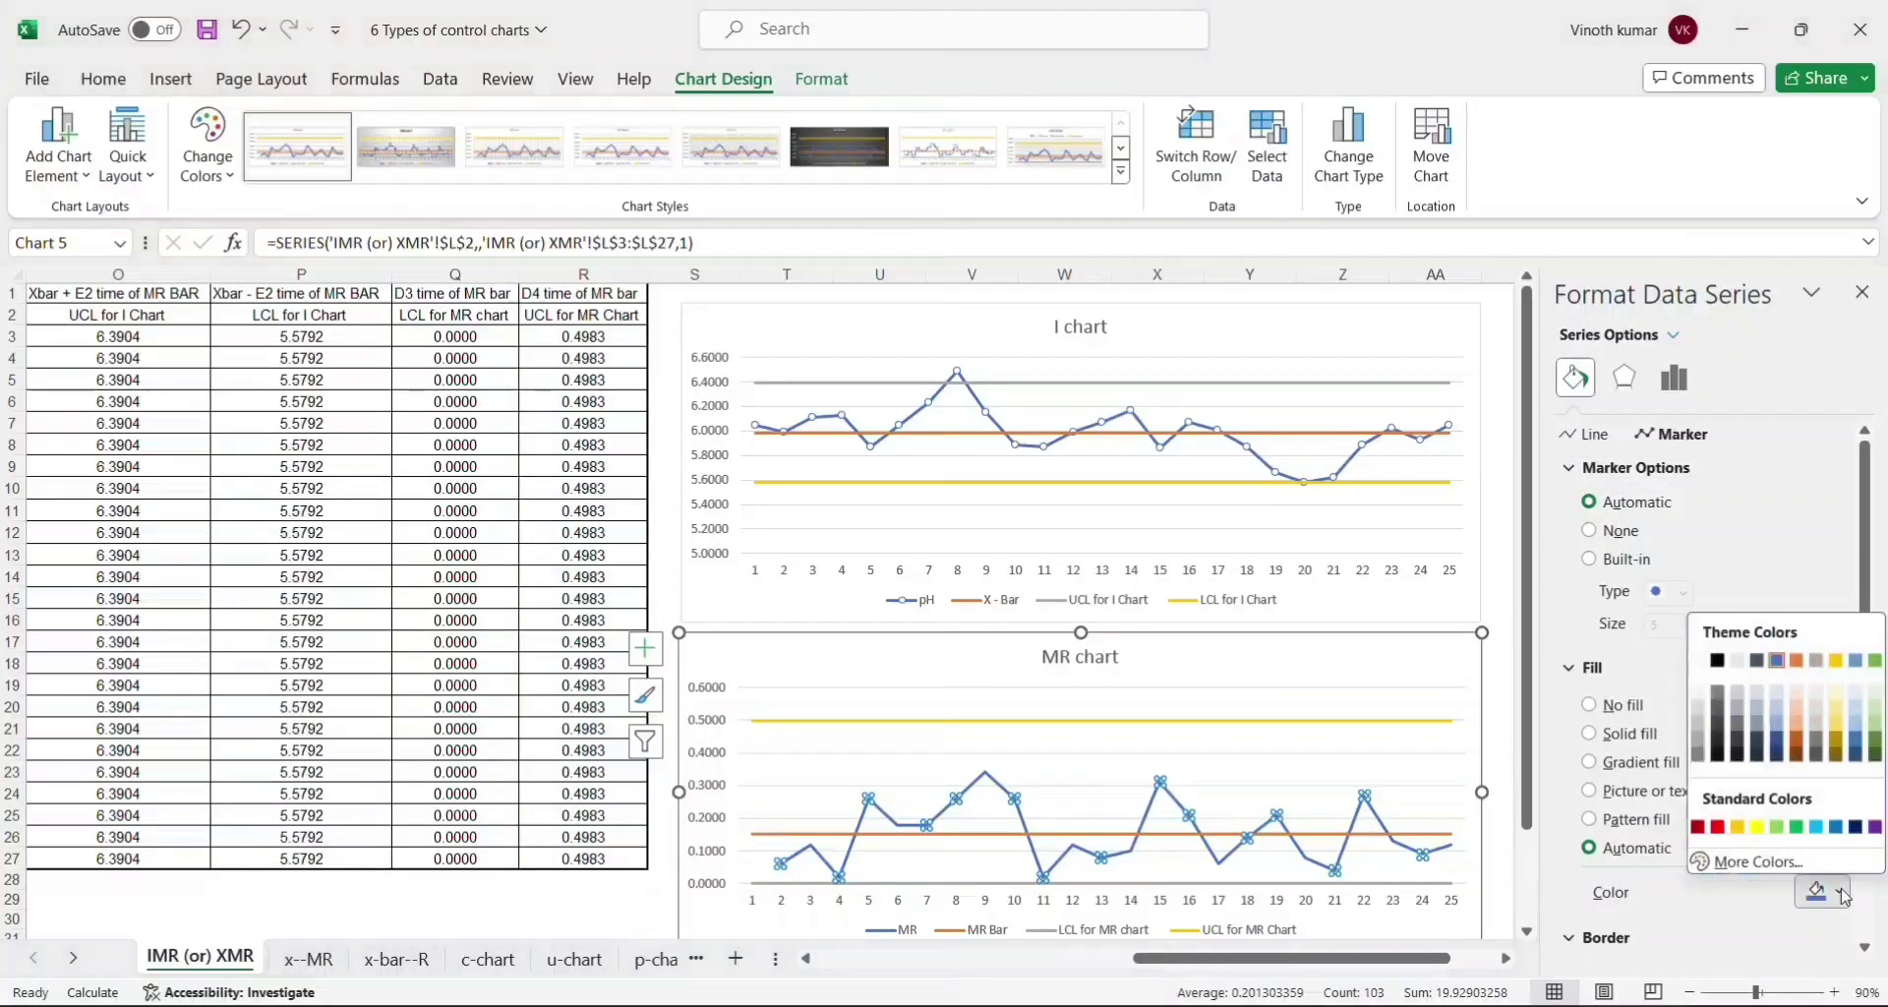
left_click(1702, 665)
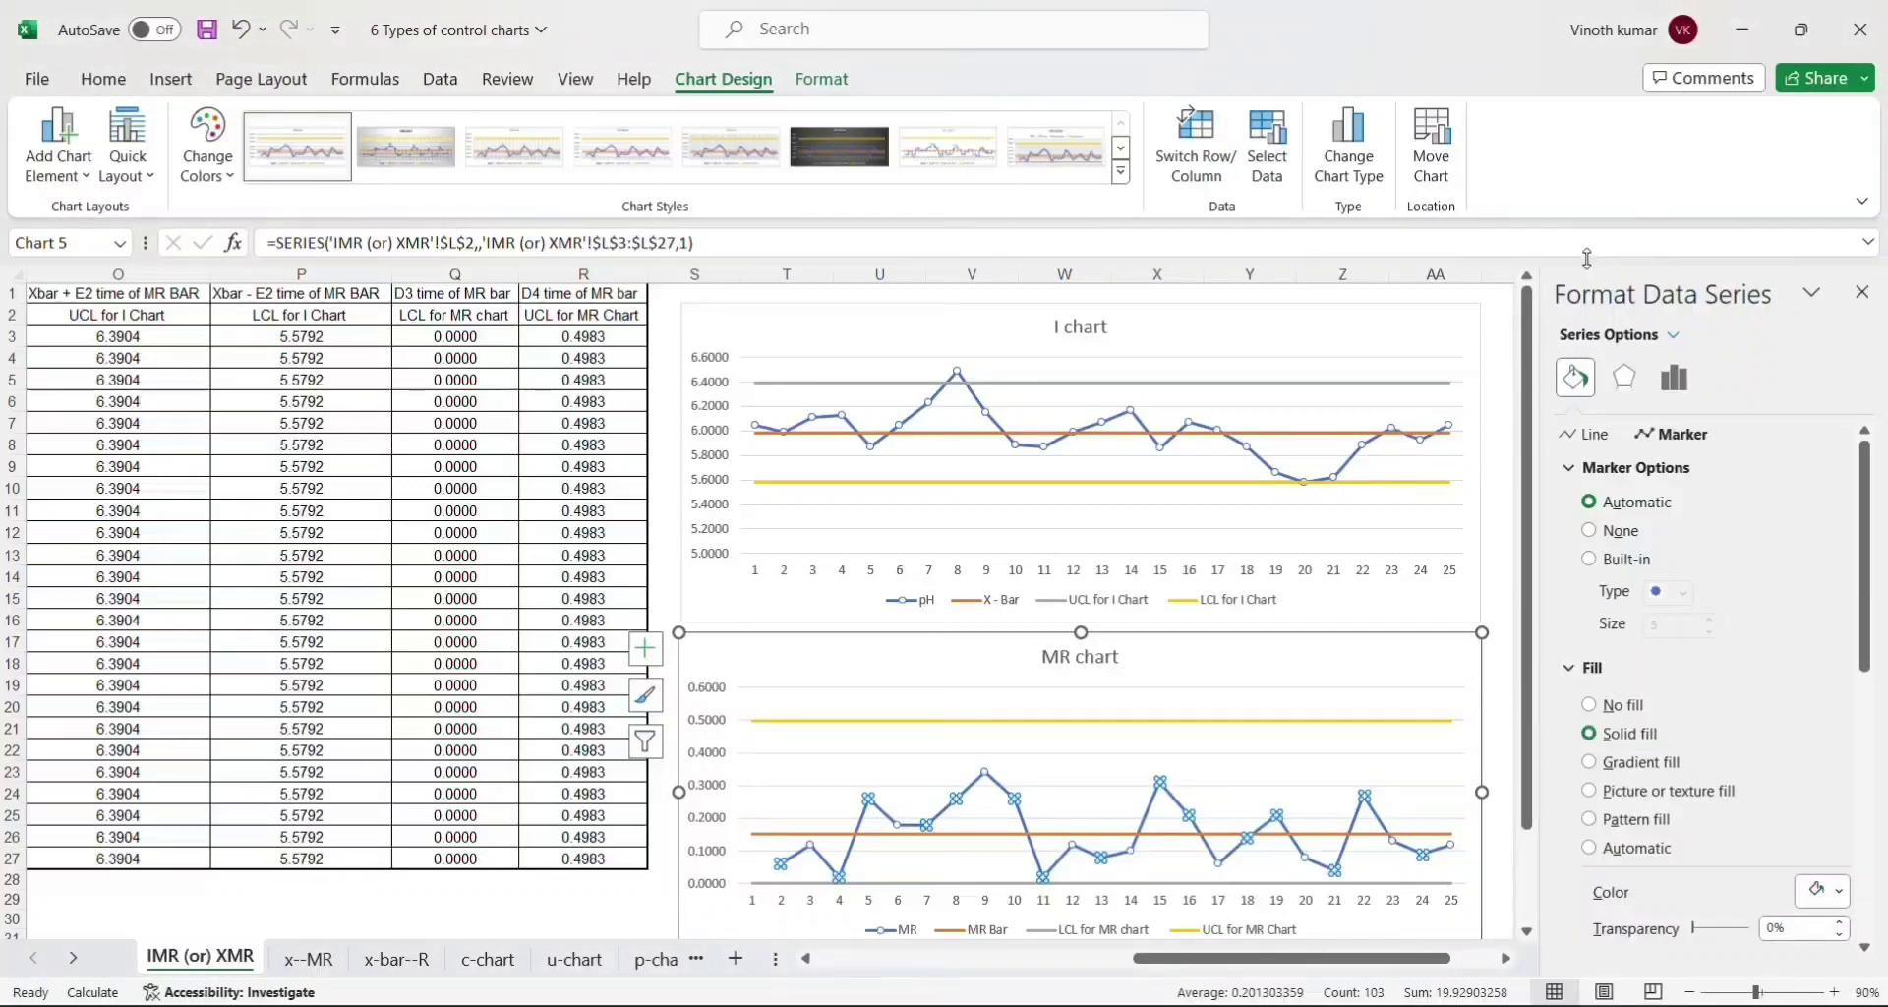
left_click(1861, 292)
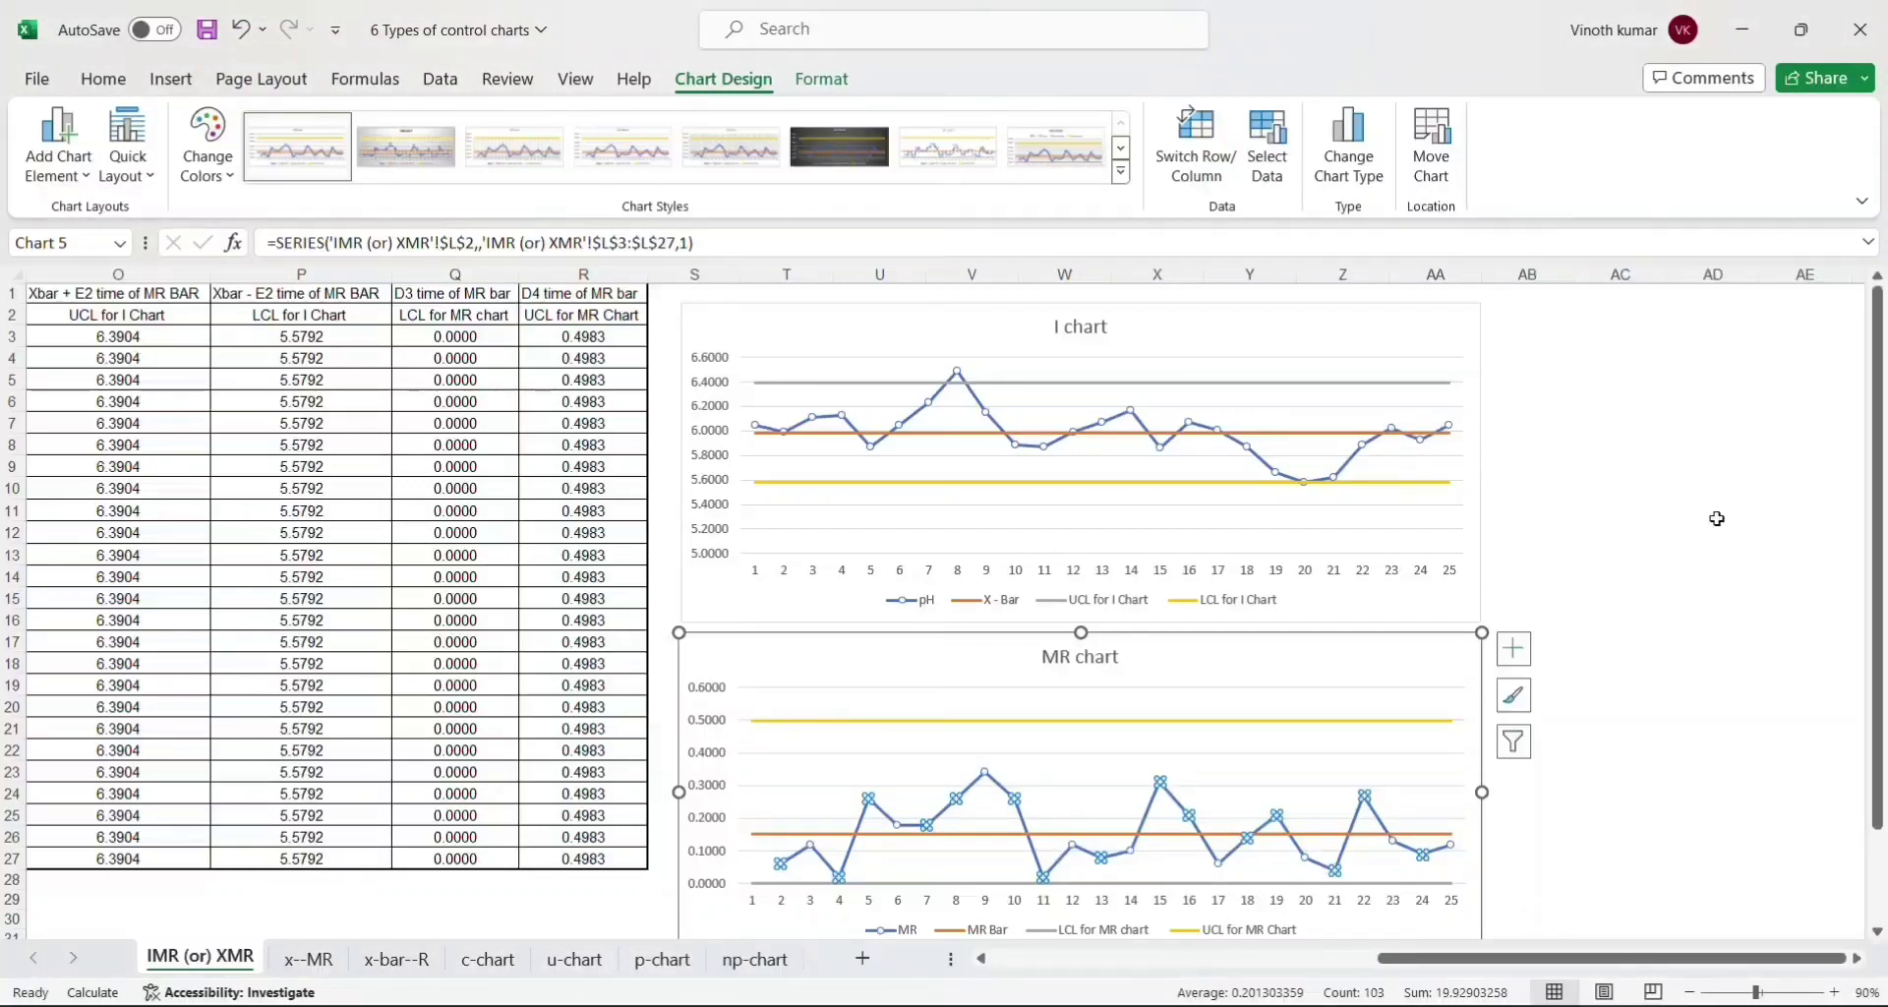
left_click(1608, 506)
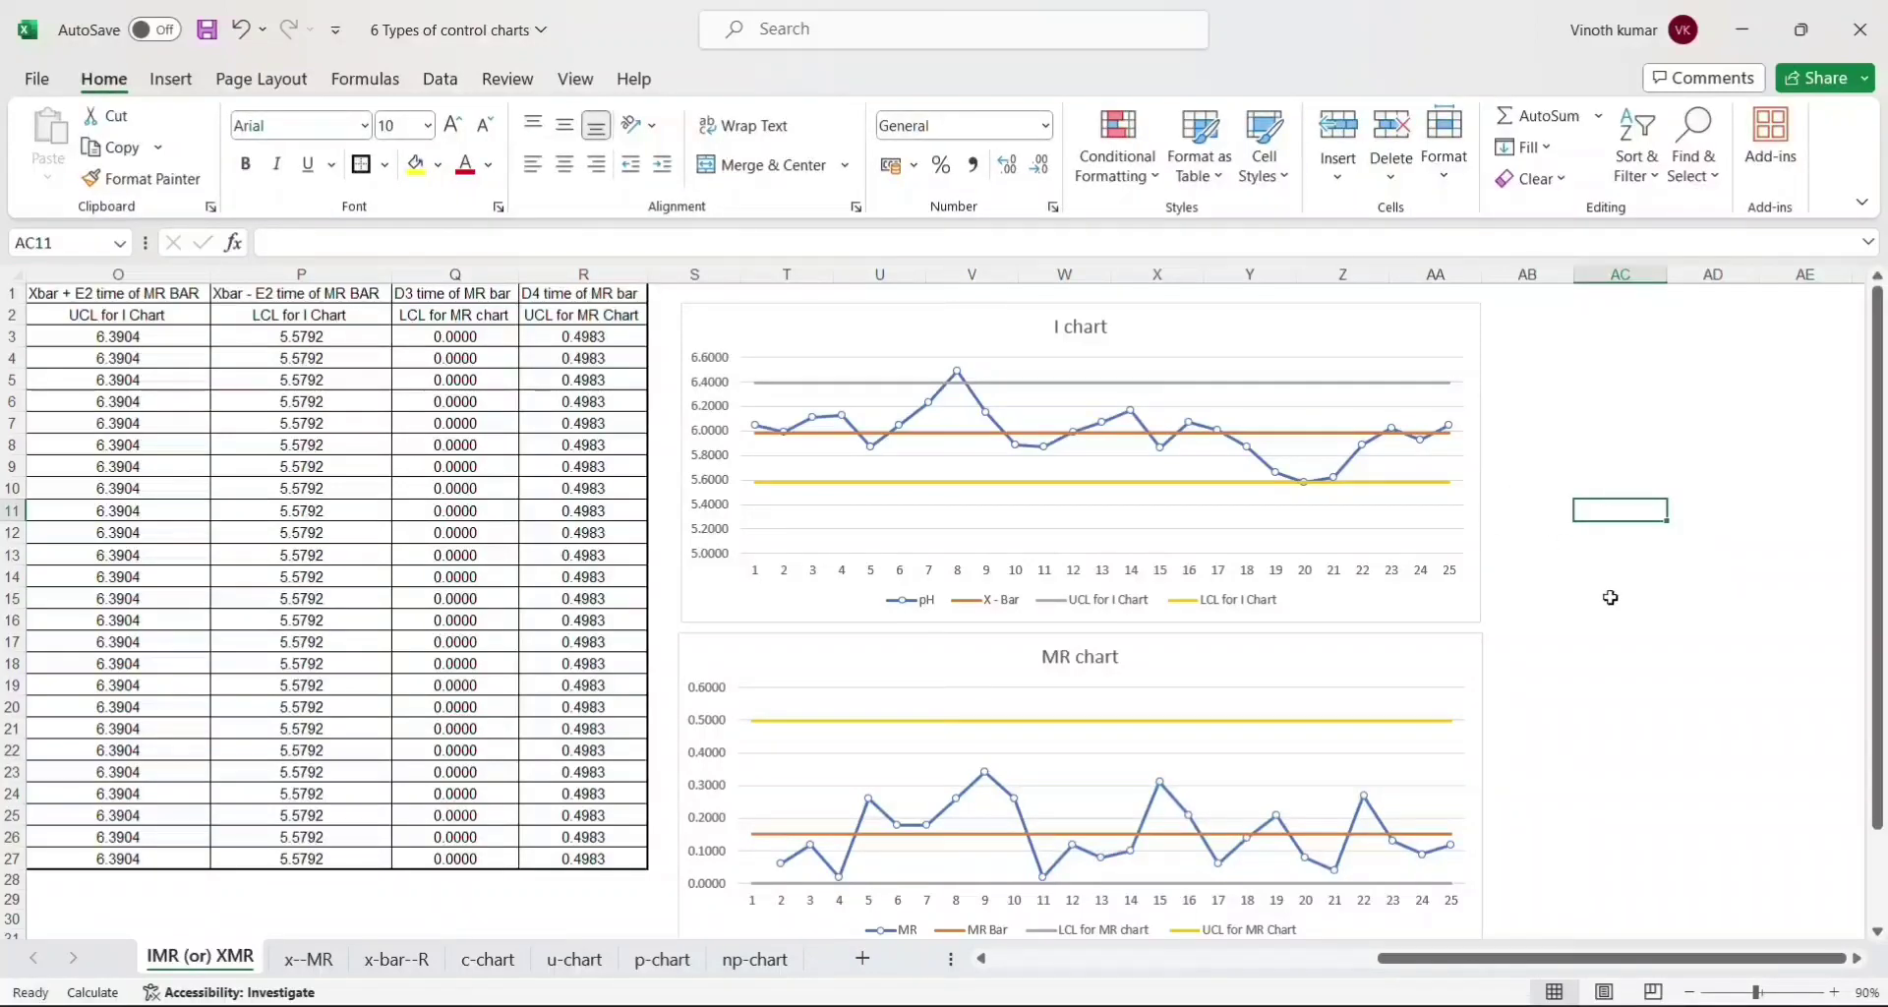
scroll(1610, 597, "down", 3)
scroll(1610, 597, "up", 4)
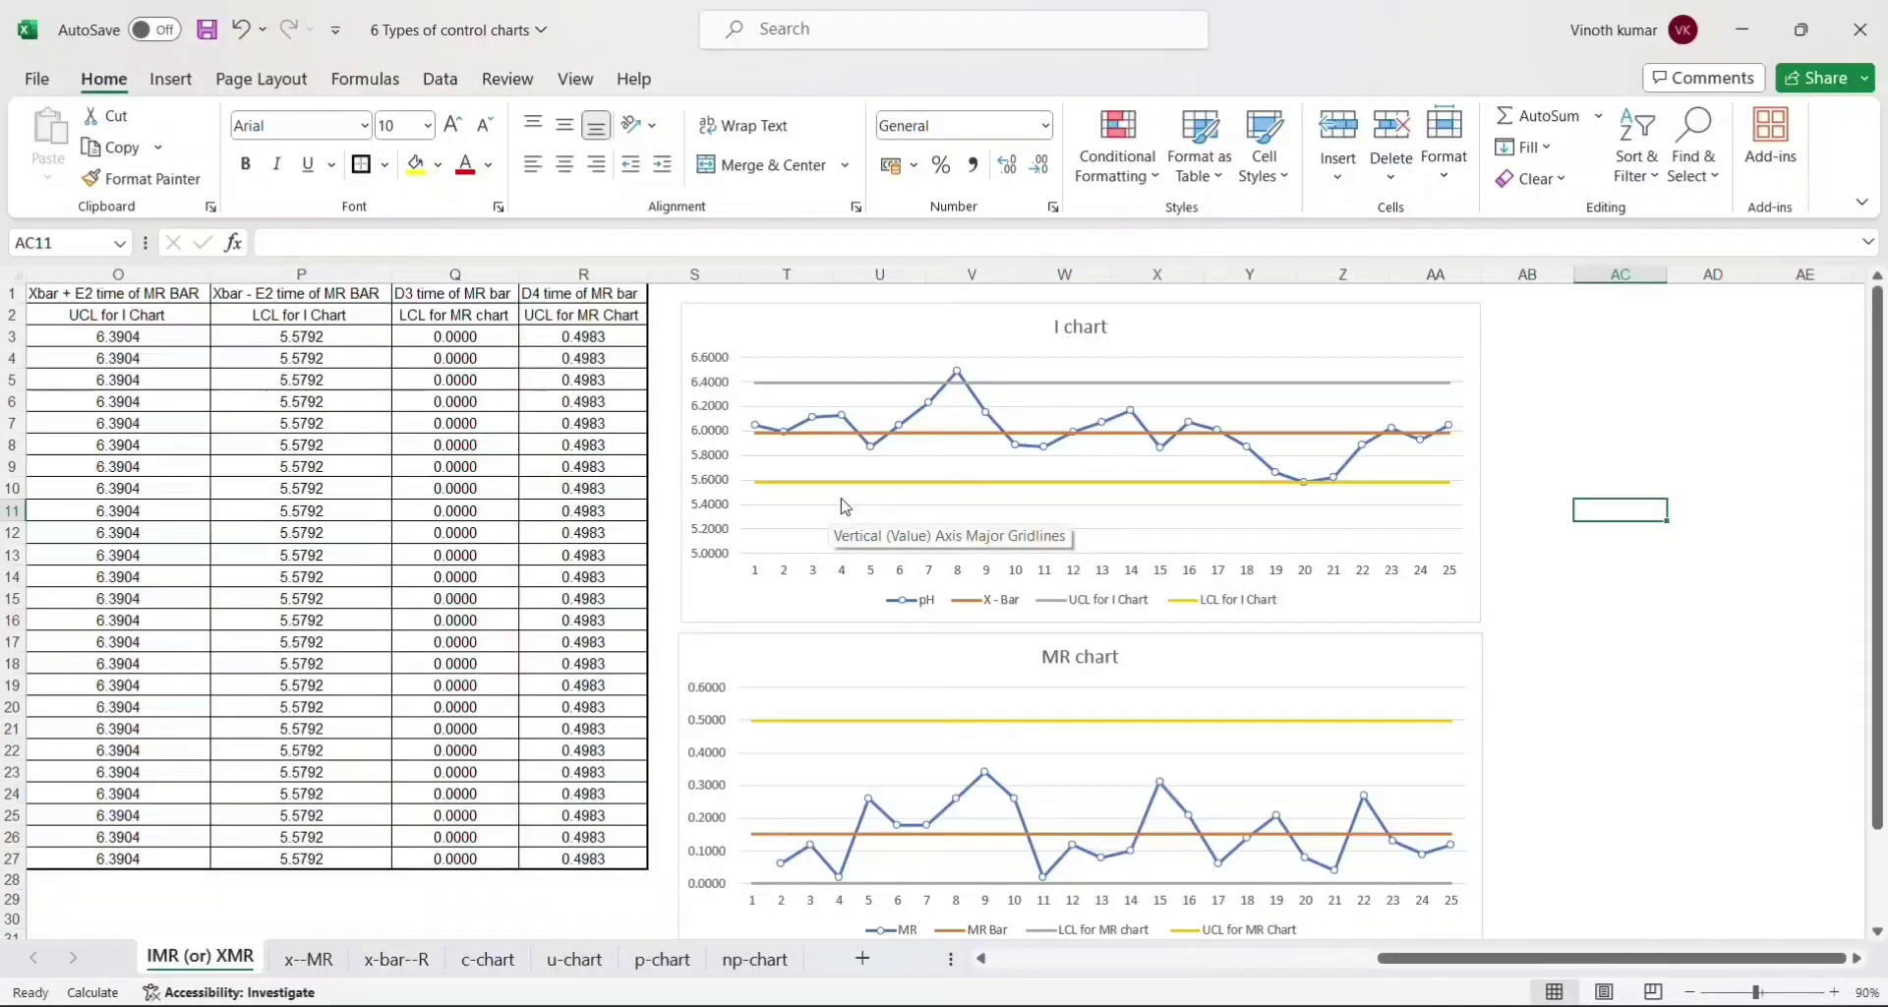
- Switch to Minitab and start an I-MR chart for individuals with pH as the variable
mouse_move(1223, 1003)
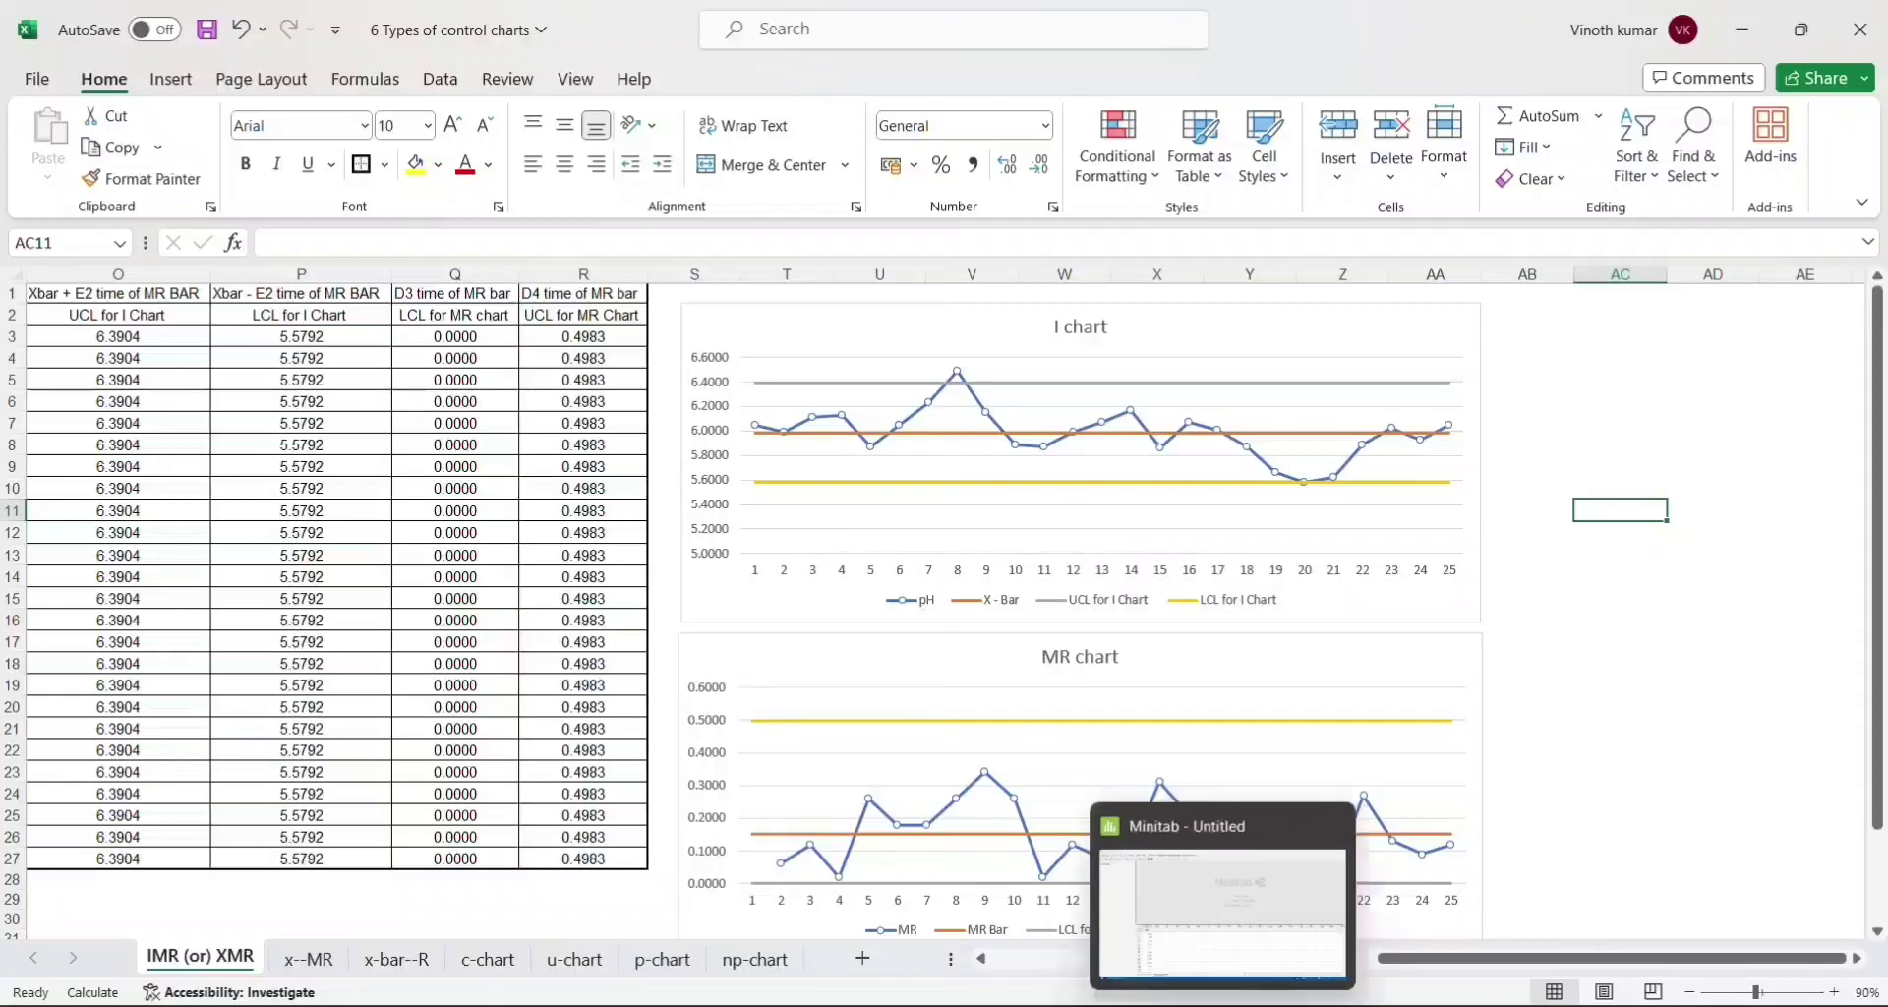
left_click(1202, 897)
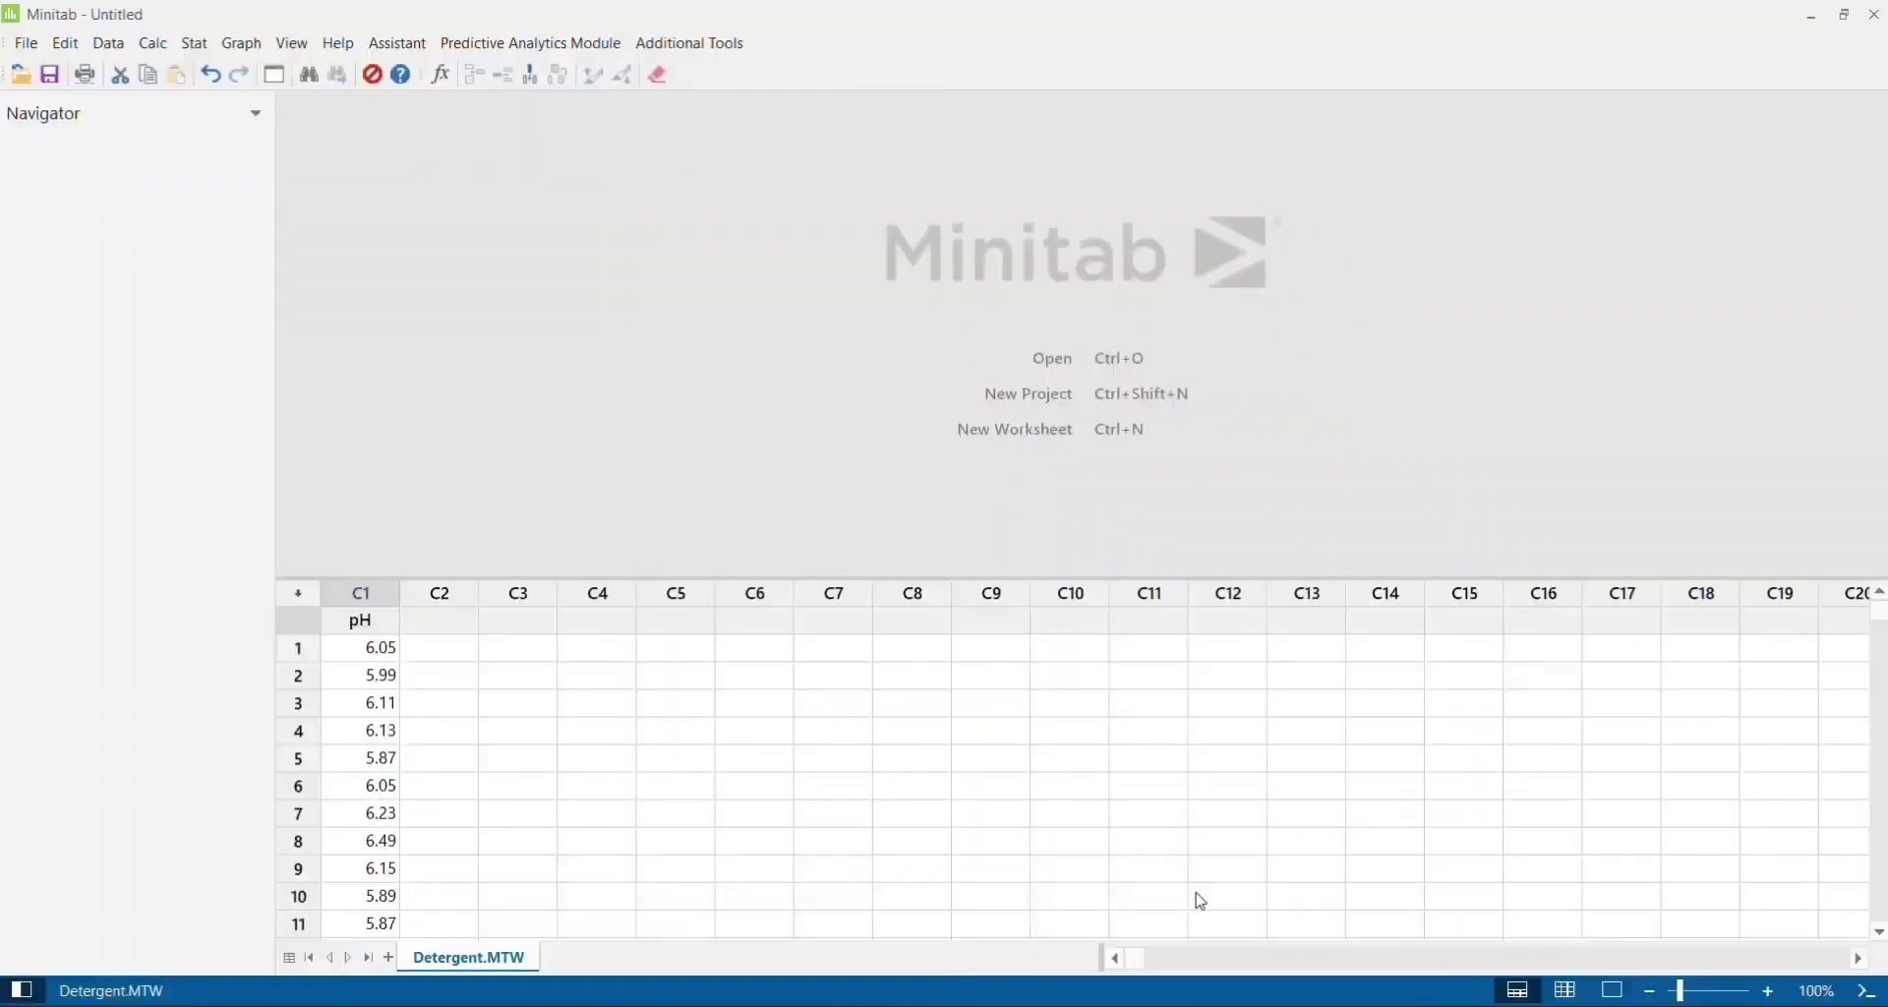
left_click(514, 660)
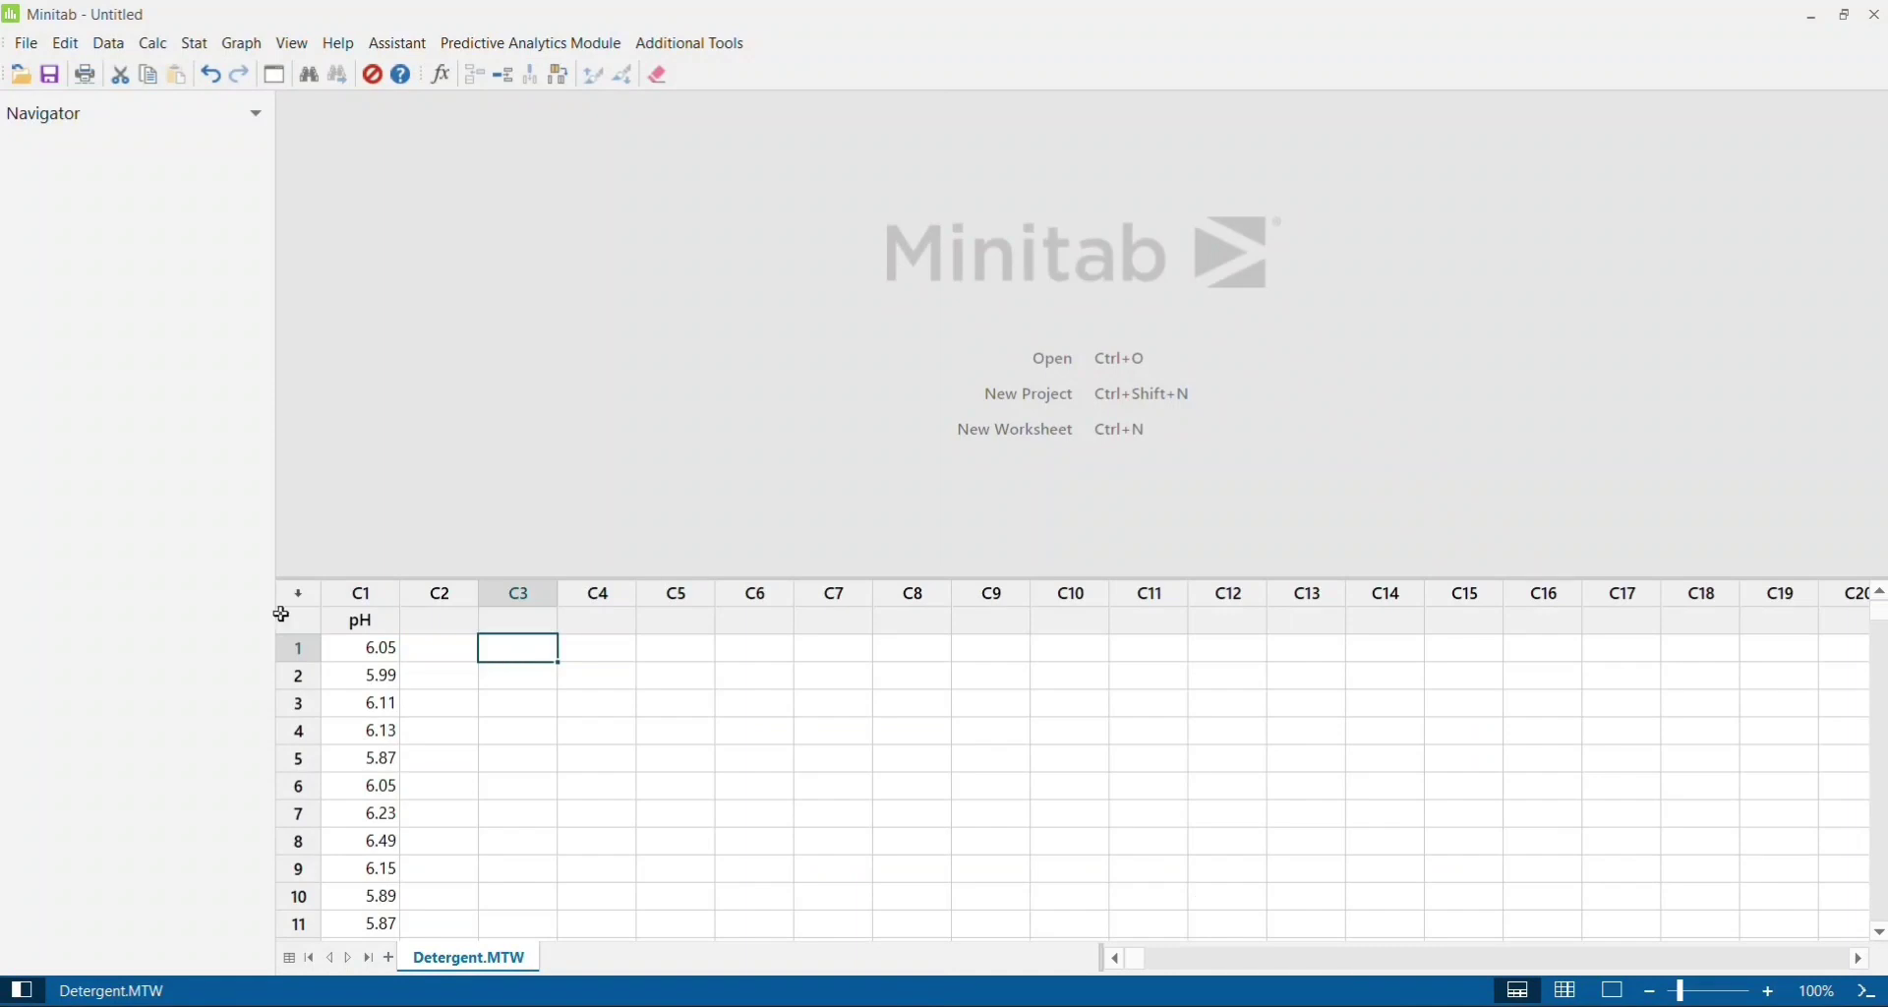
left_click(193, 44)
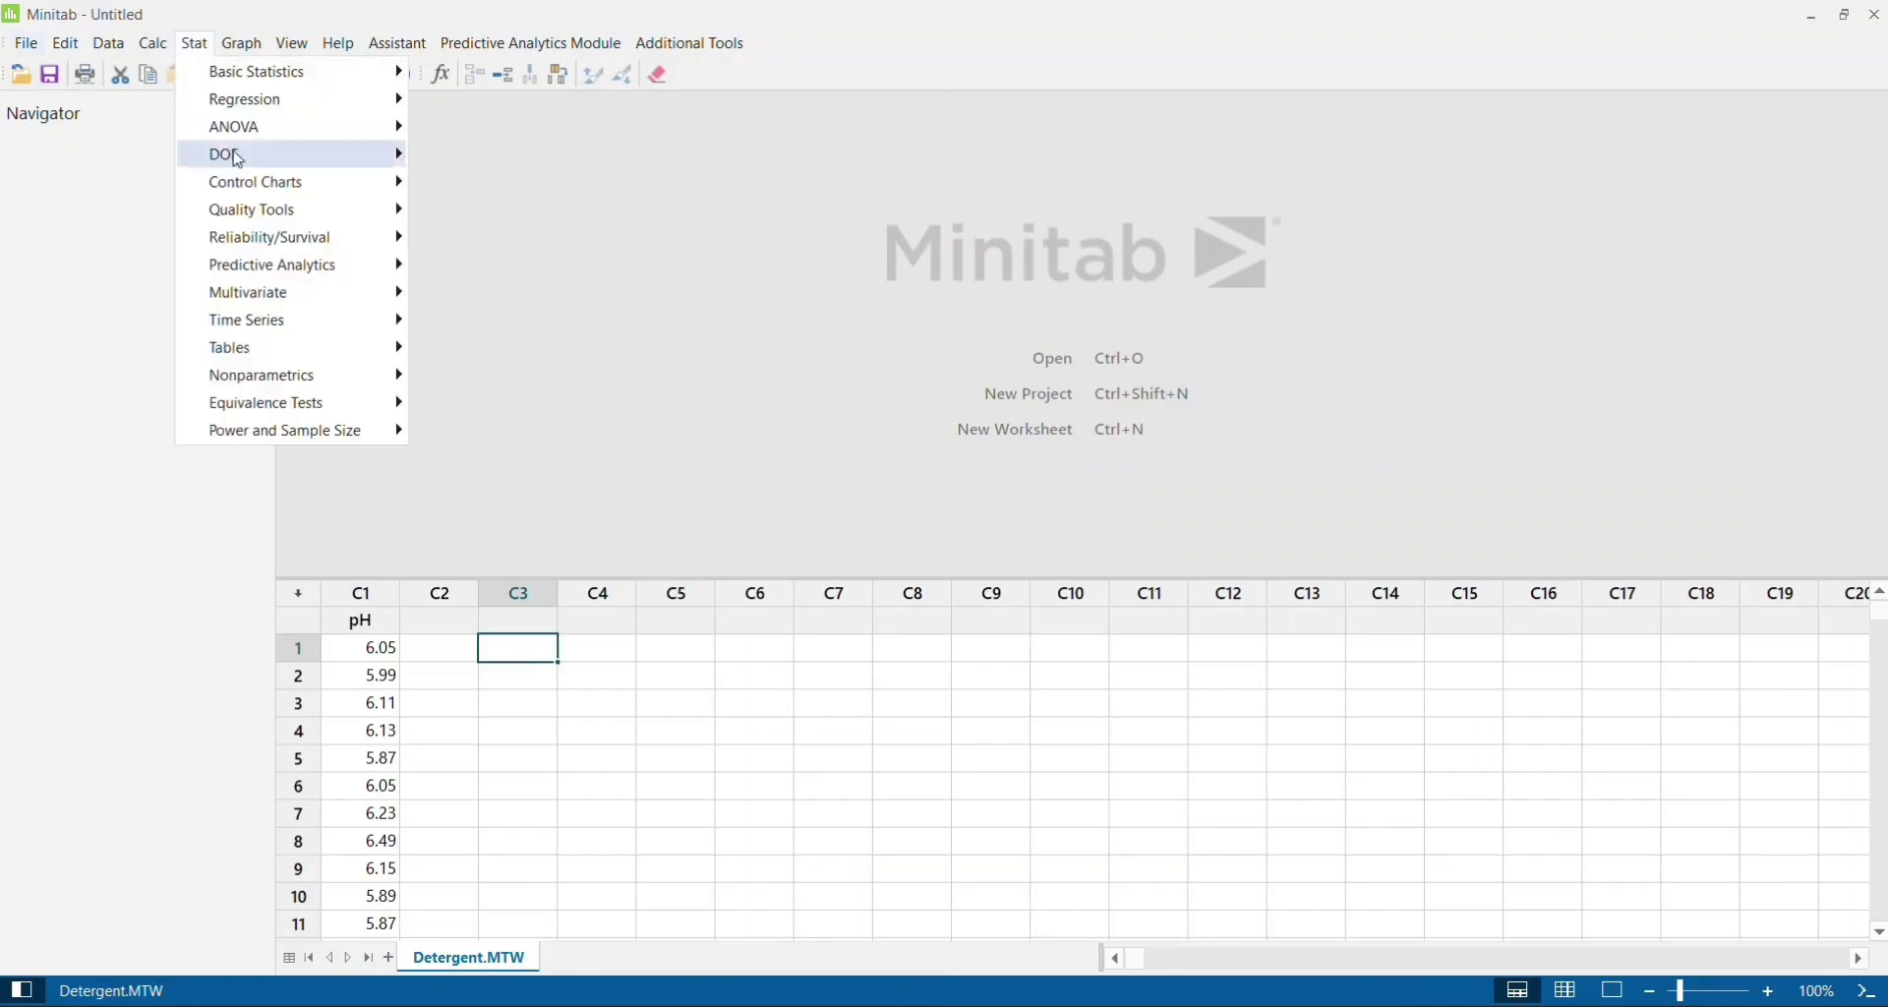
mouse_move(274, 50)
mouse_move(196, 51)
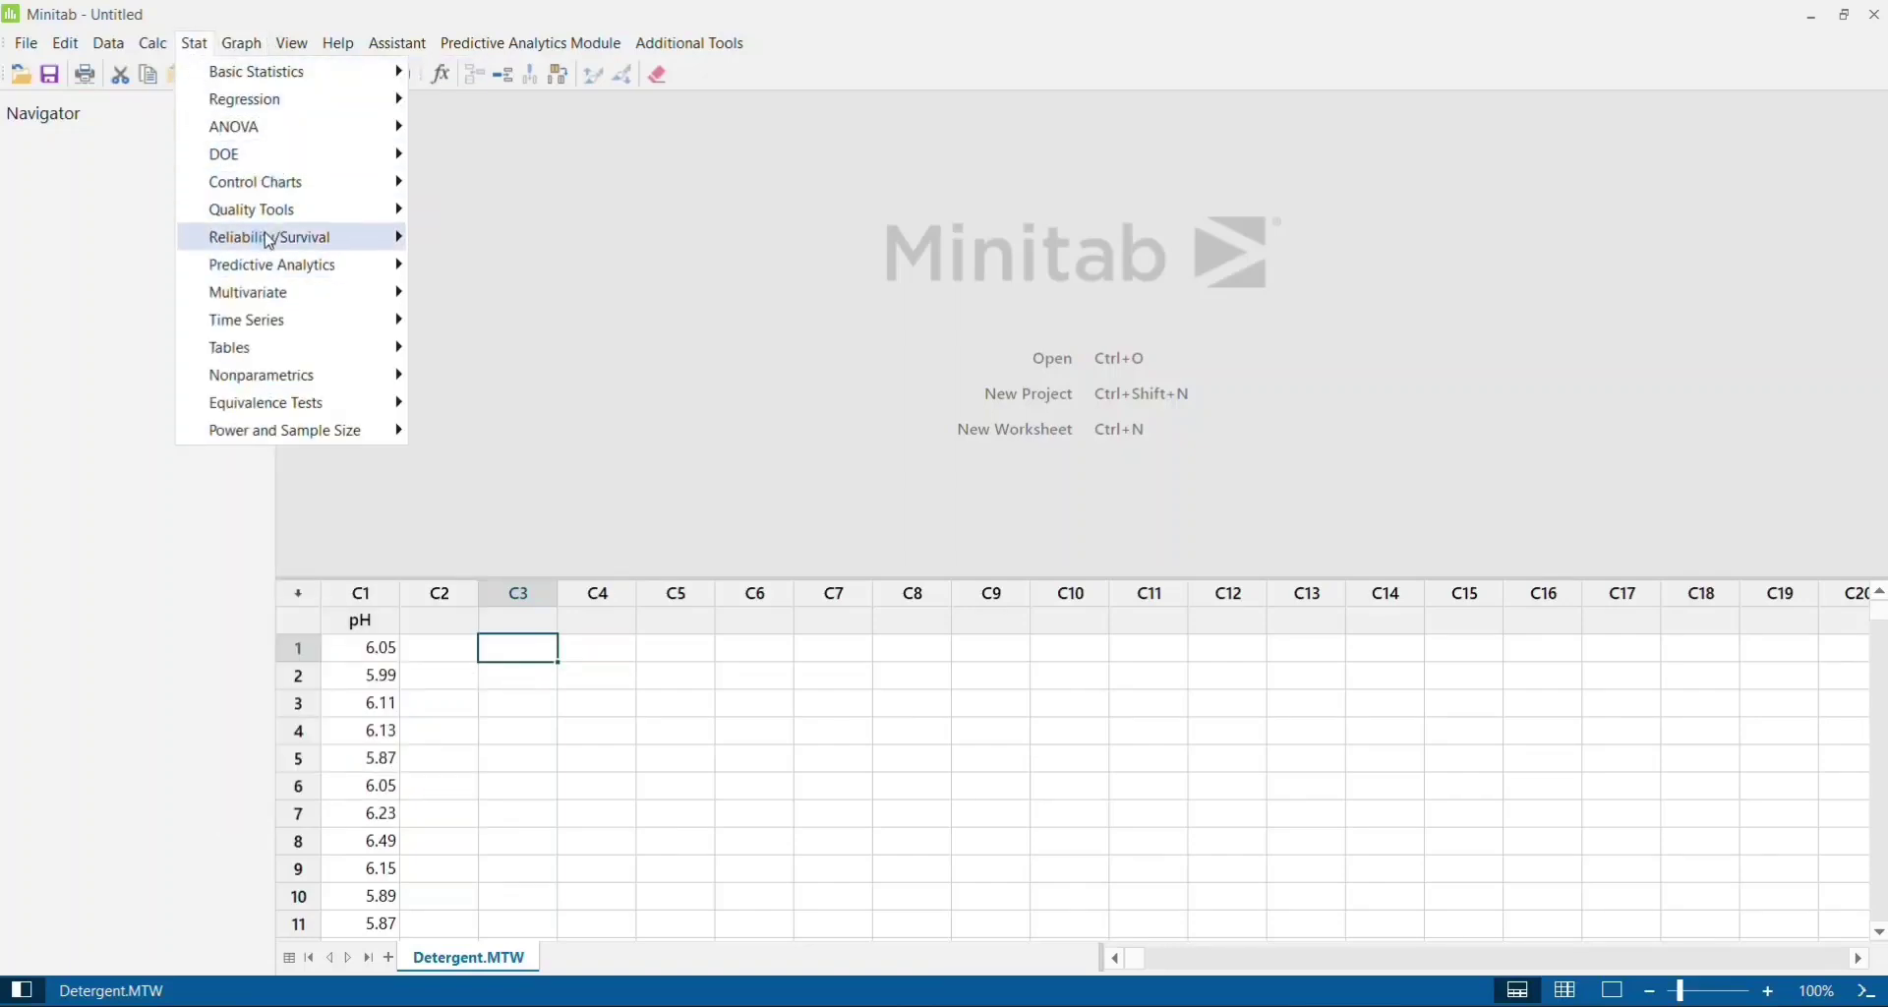
mouse_move(276, 187)
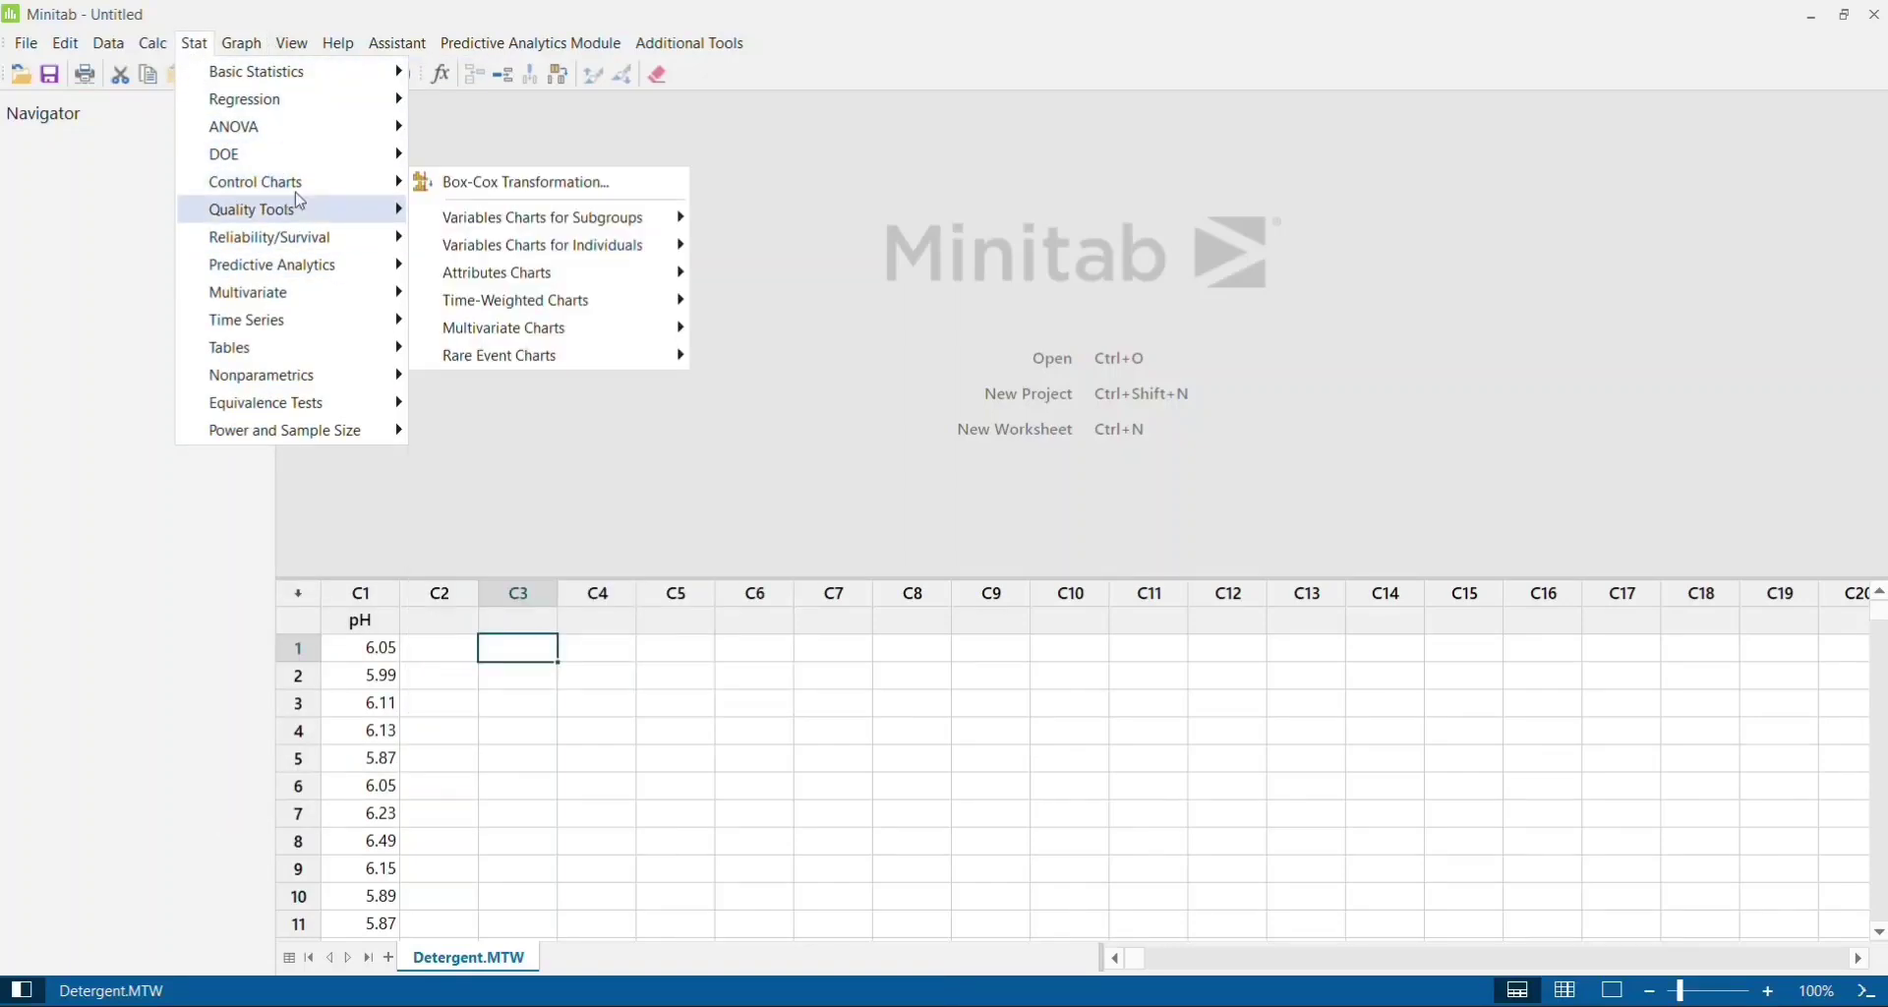
mouse_move(587, 260)
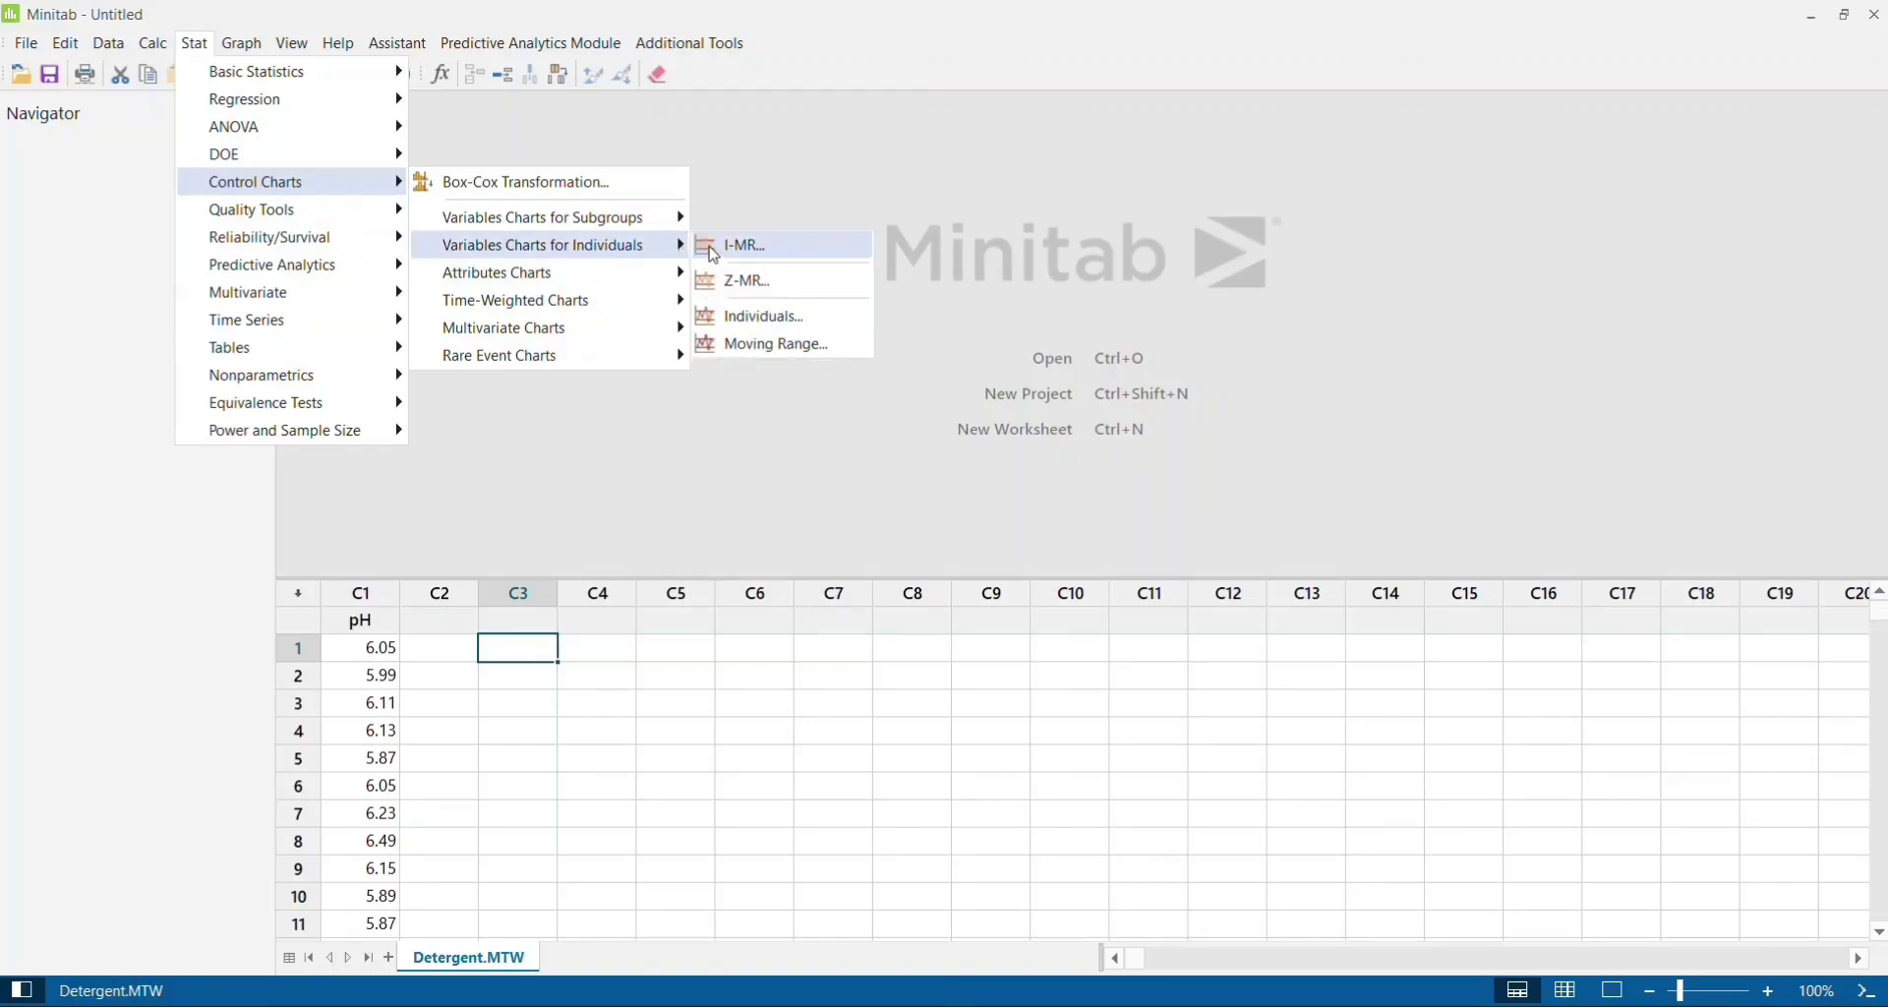
left_click(739, 248)
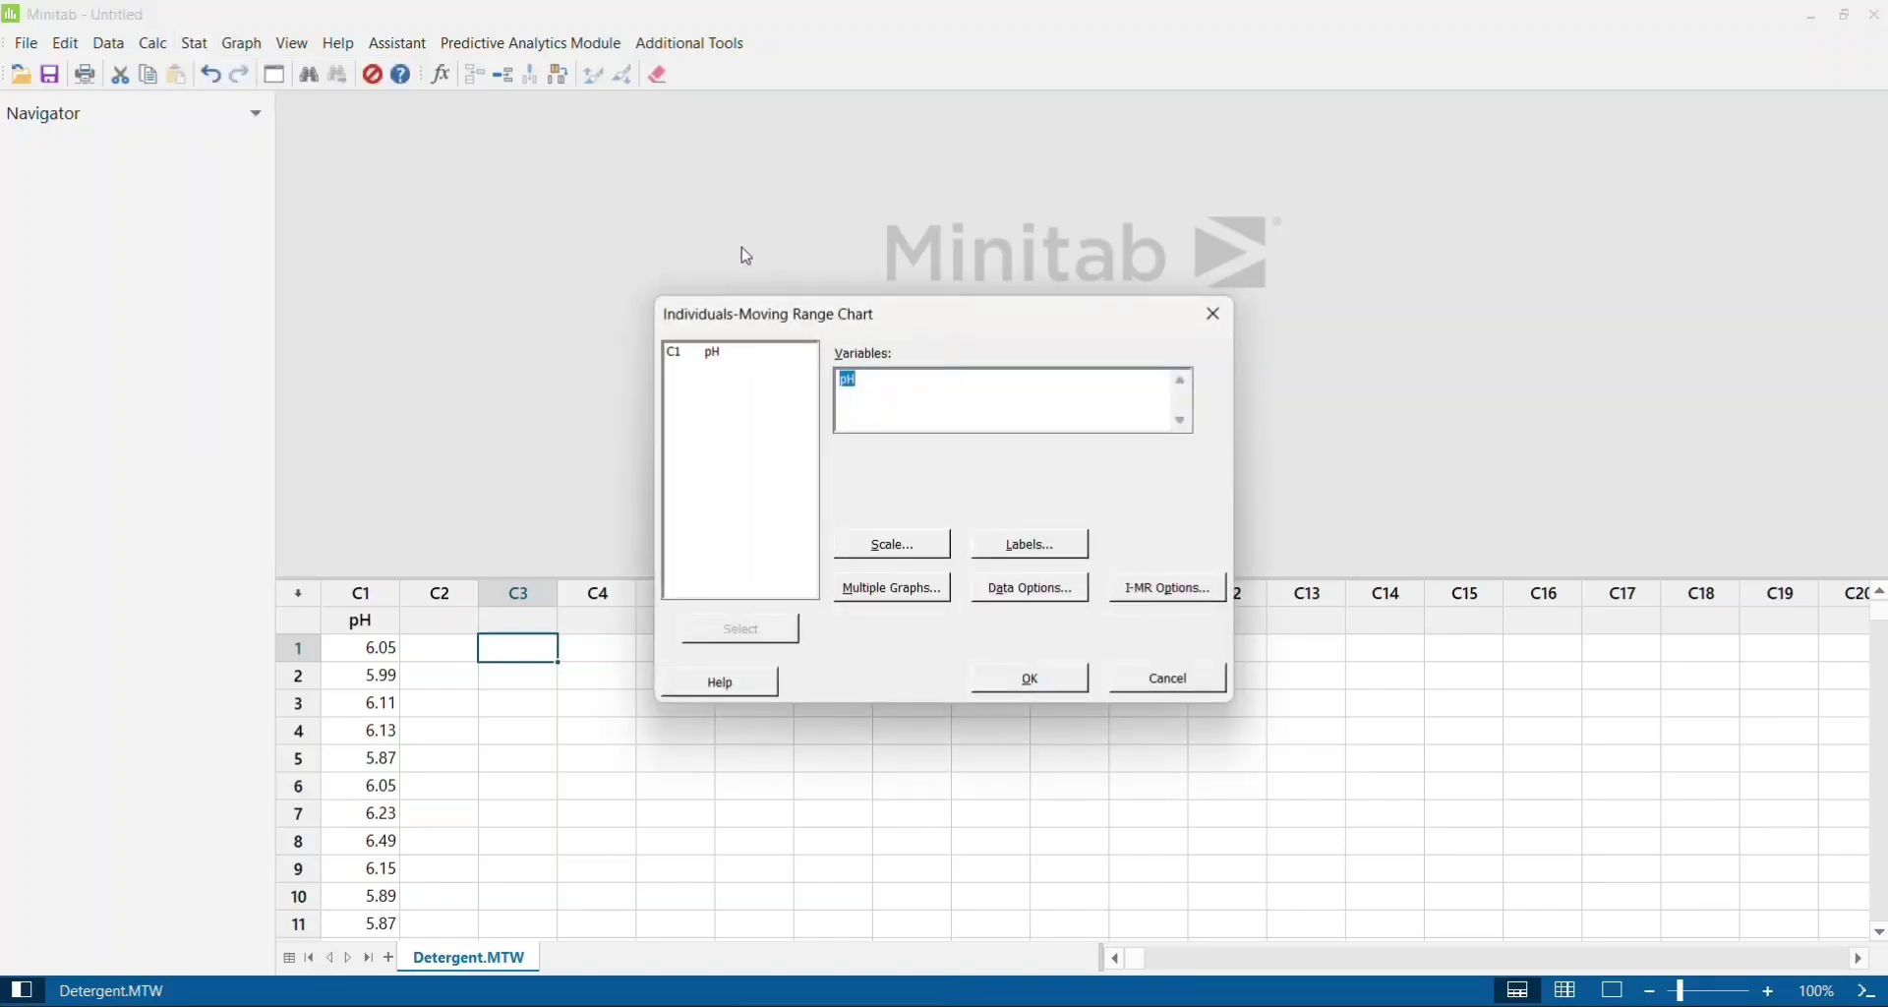
left_click(712, 354)
left_click(712, 354)
- Enable the remaining seven special-cause tests with their default K values in the I-MR options and generate the chart
left_click(1169, 590)
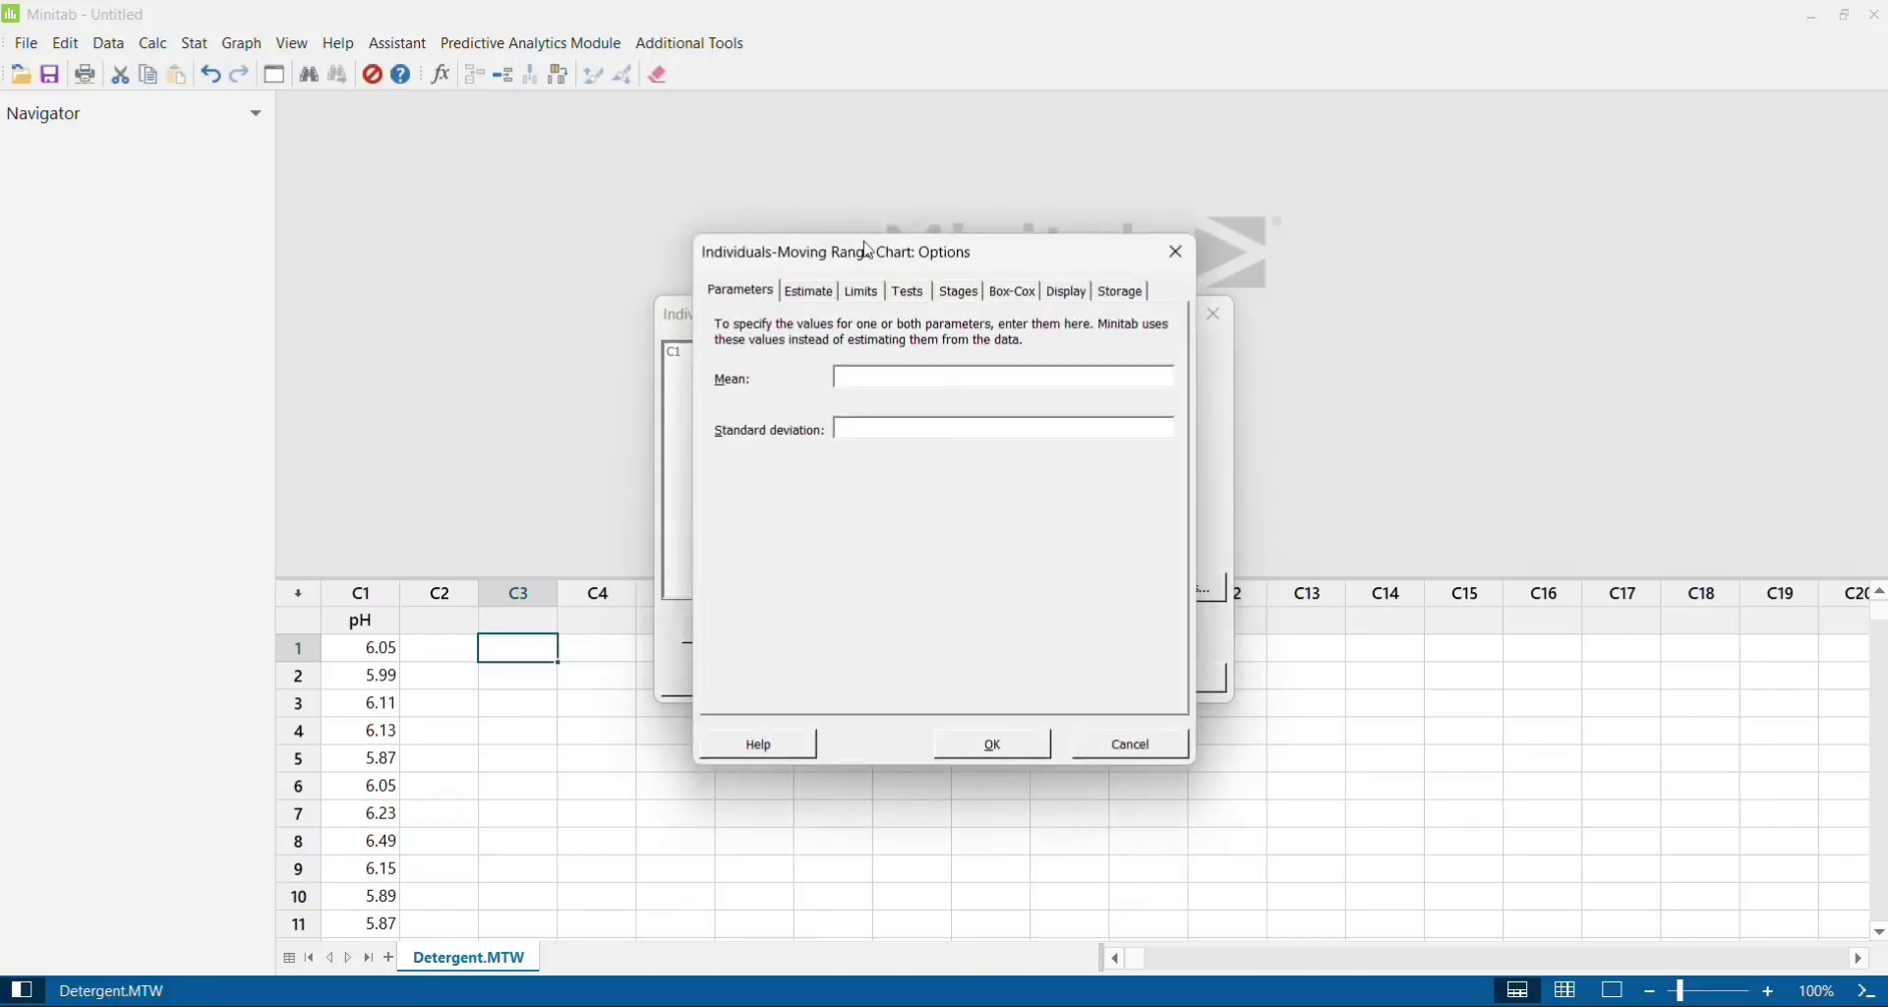
left_click(905, 293)
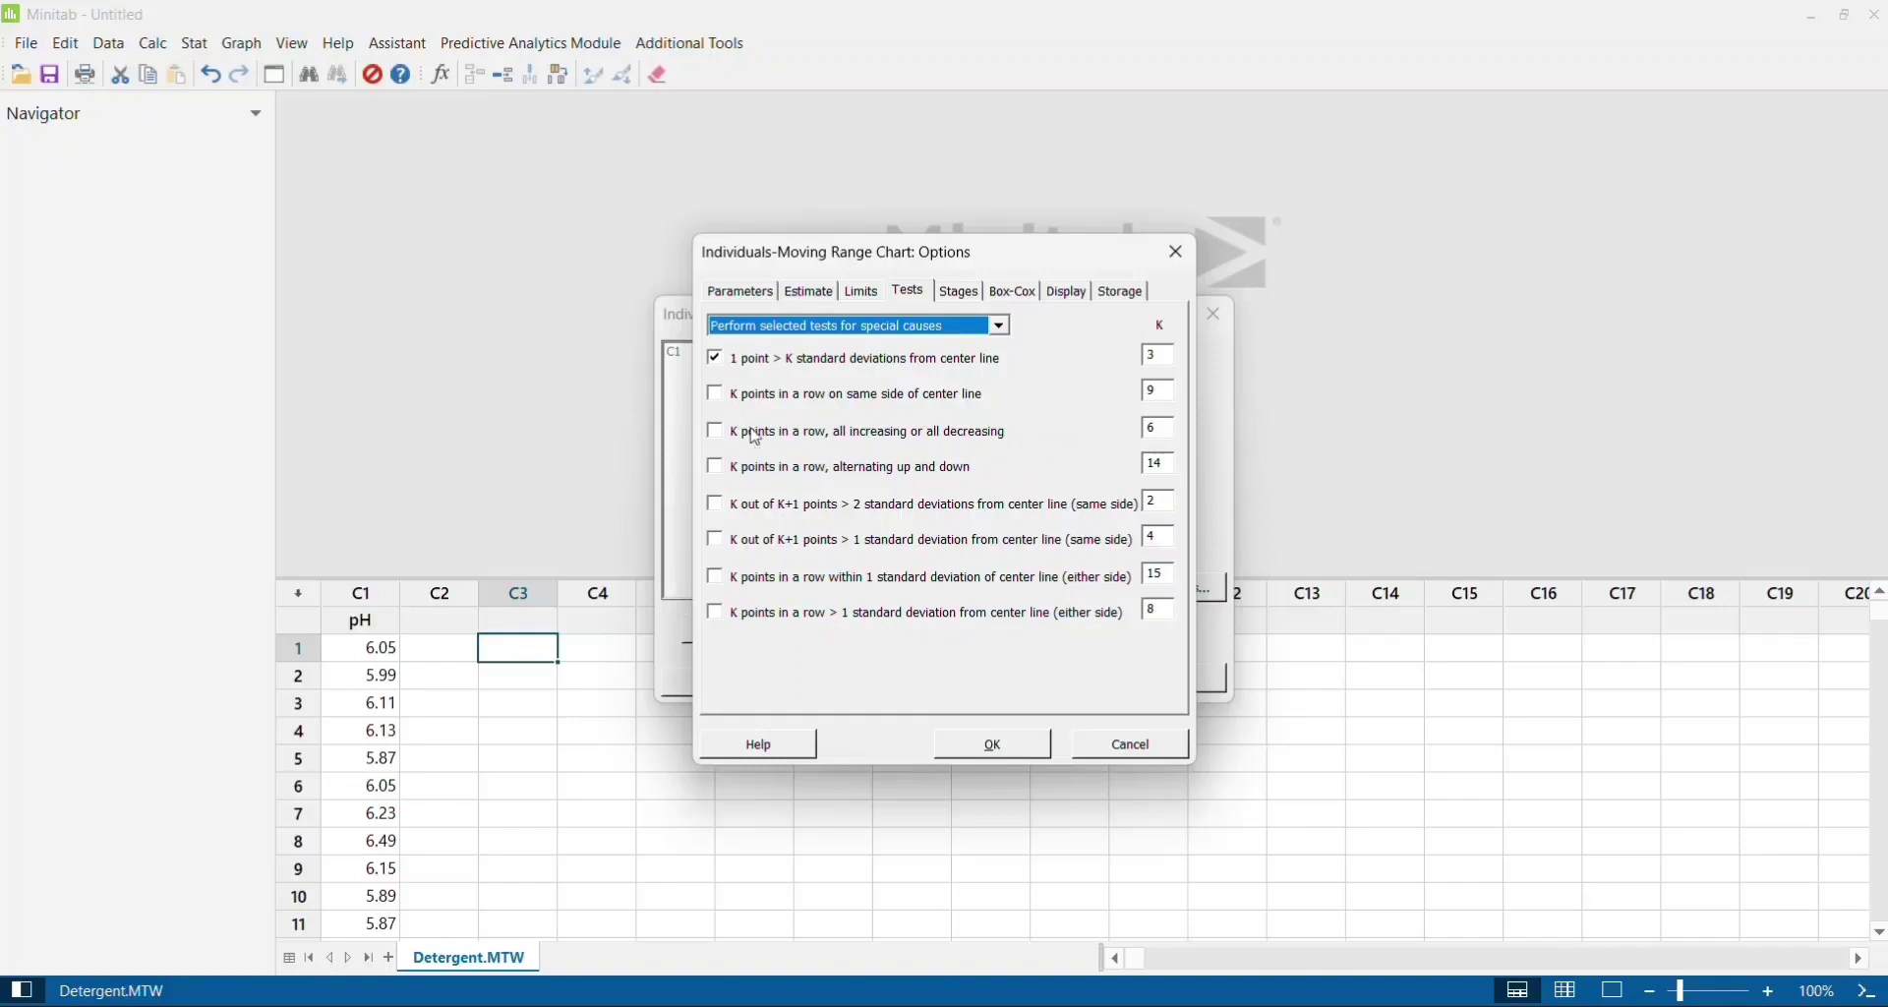
left_click(717, 397)
left_click(719, 435)
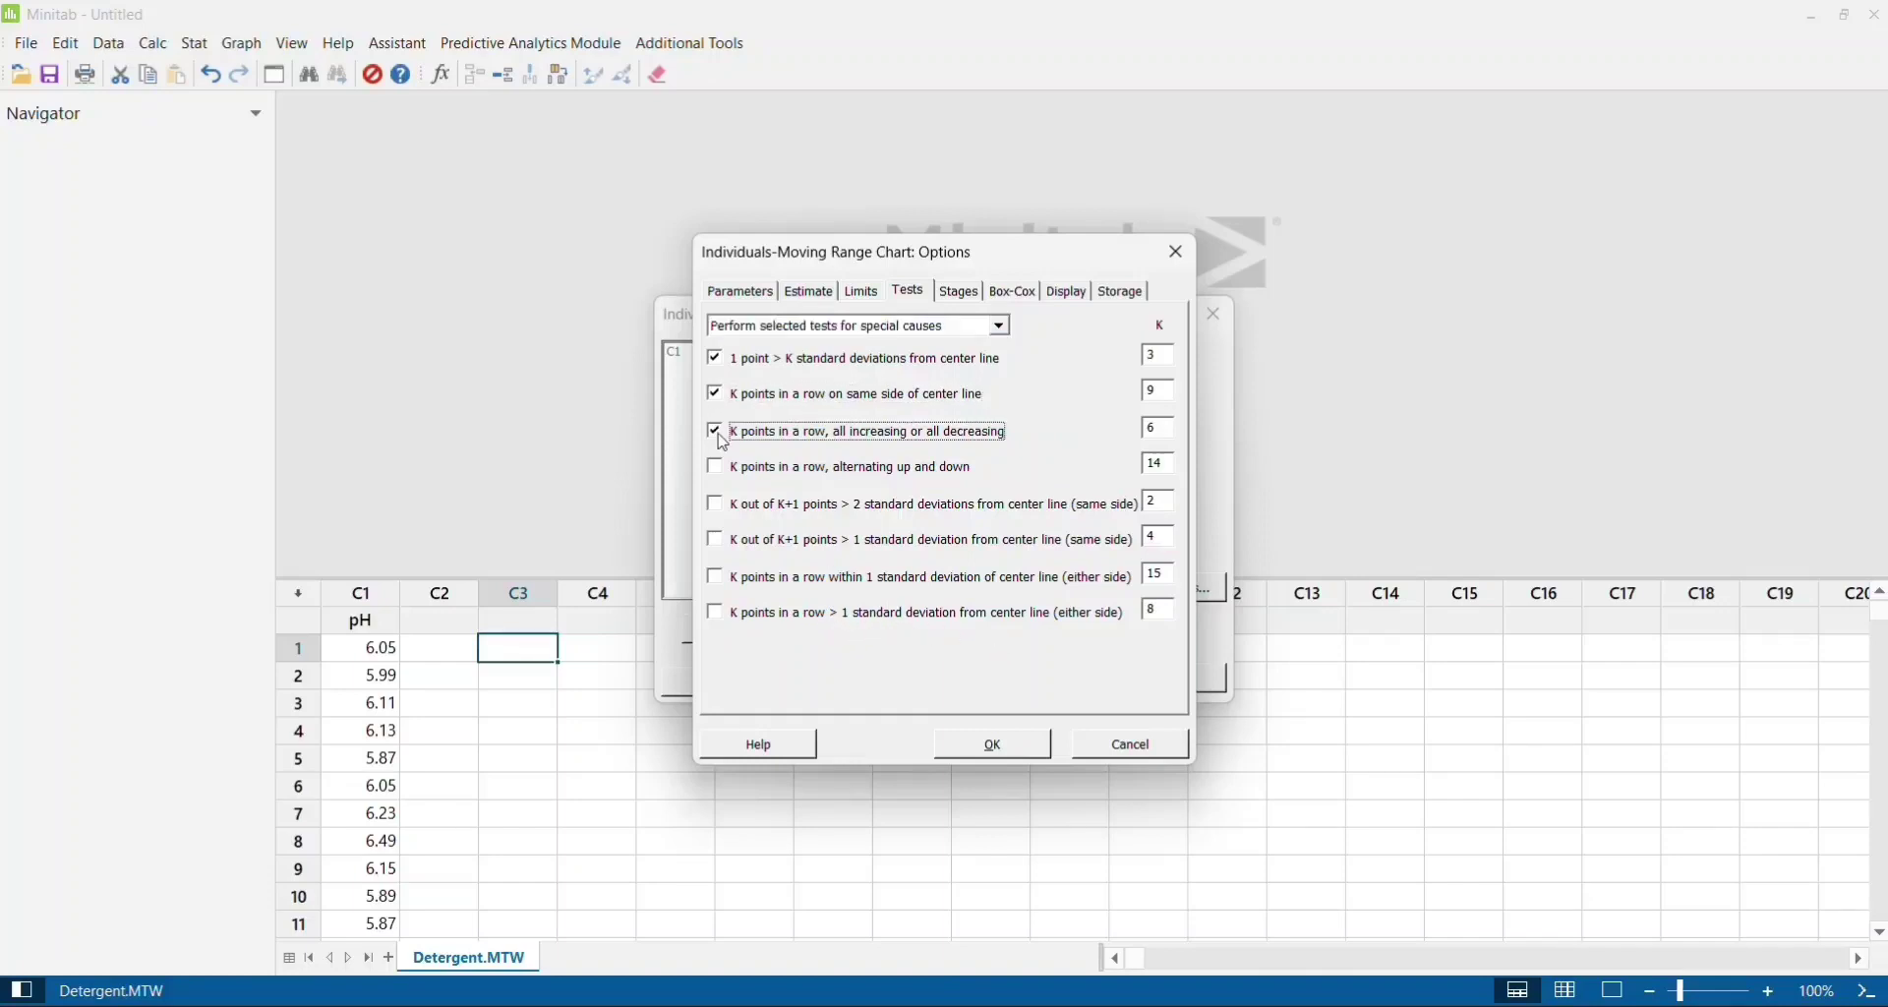
left_click(719, 477)
left_click(719, 508)
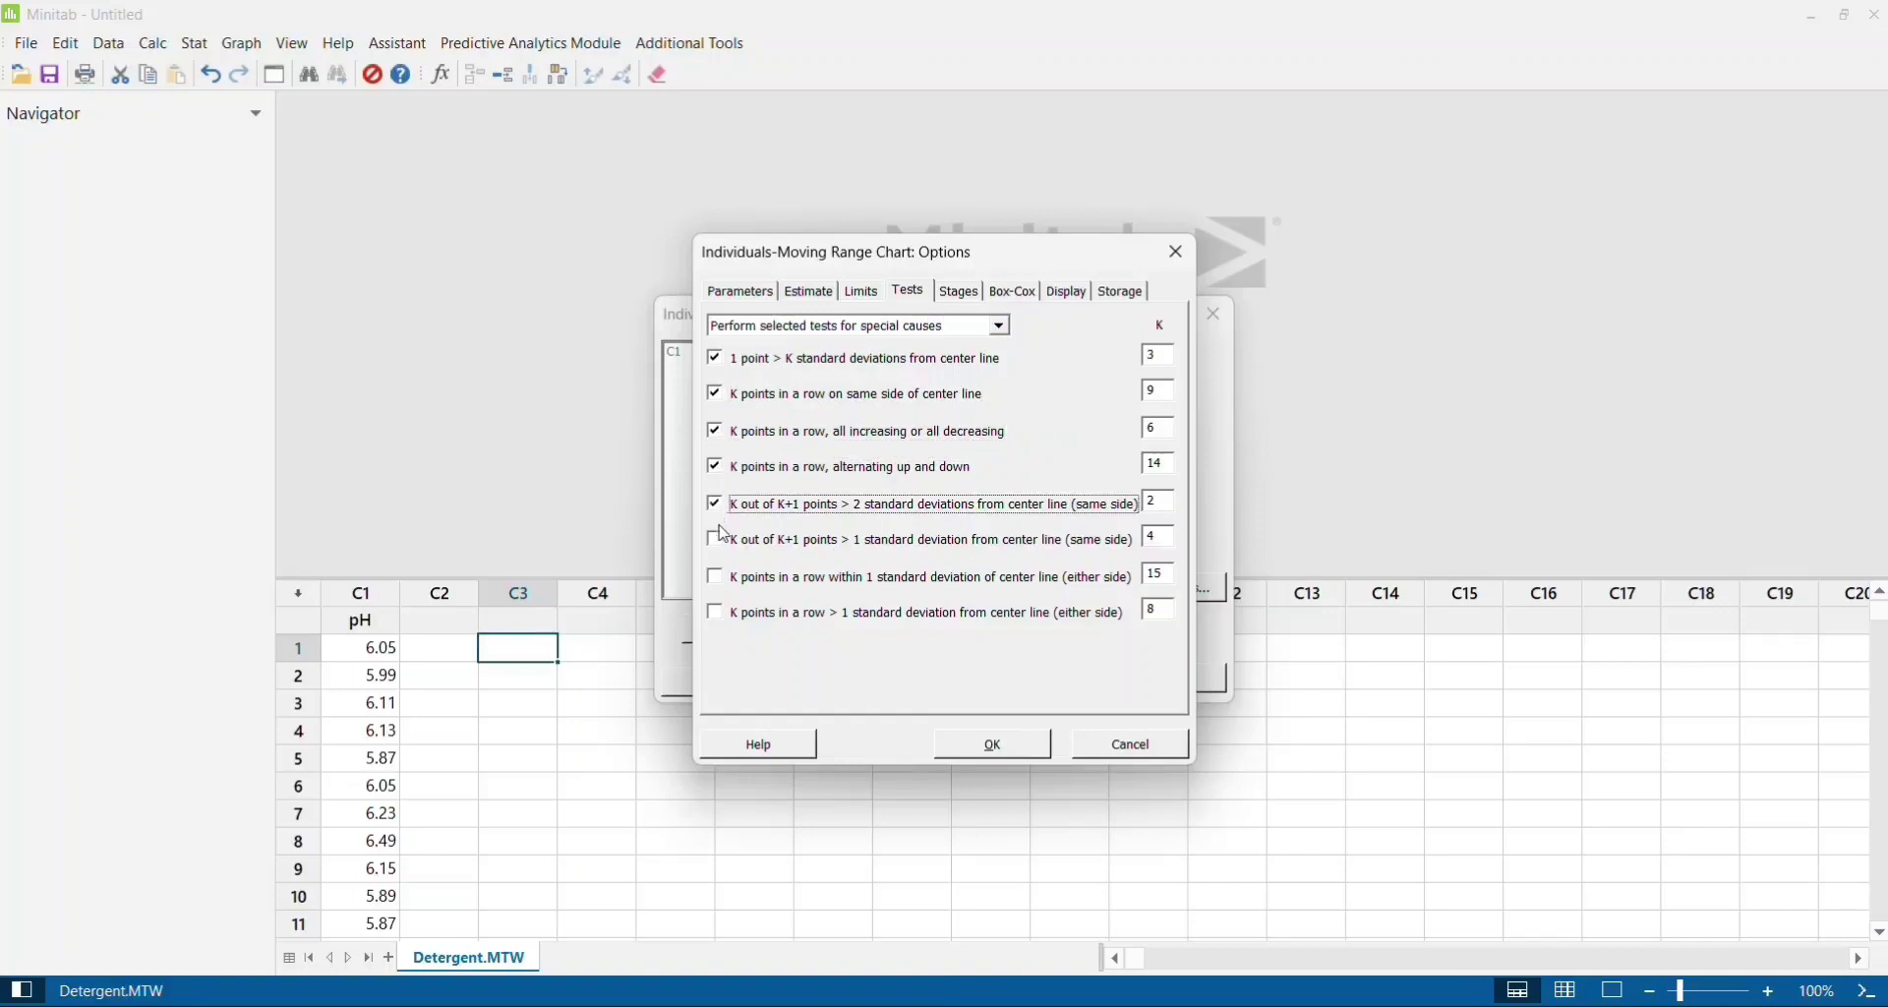
left_click(721, 541)
left_click(726, 585)
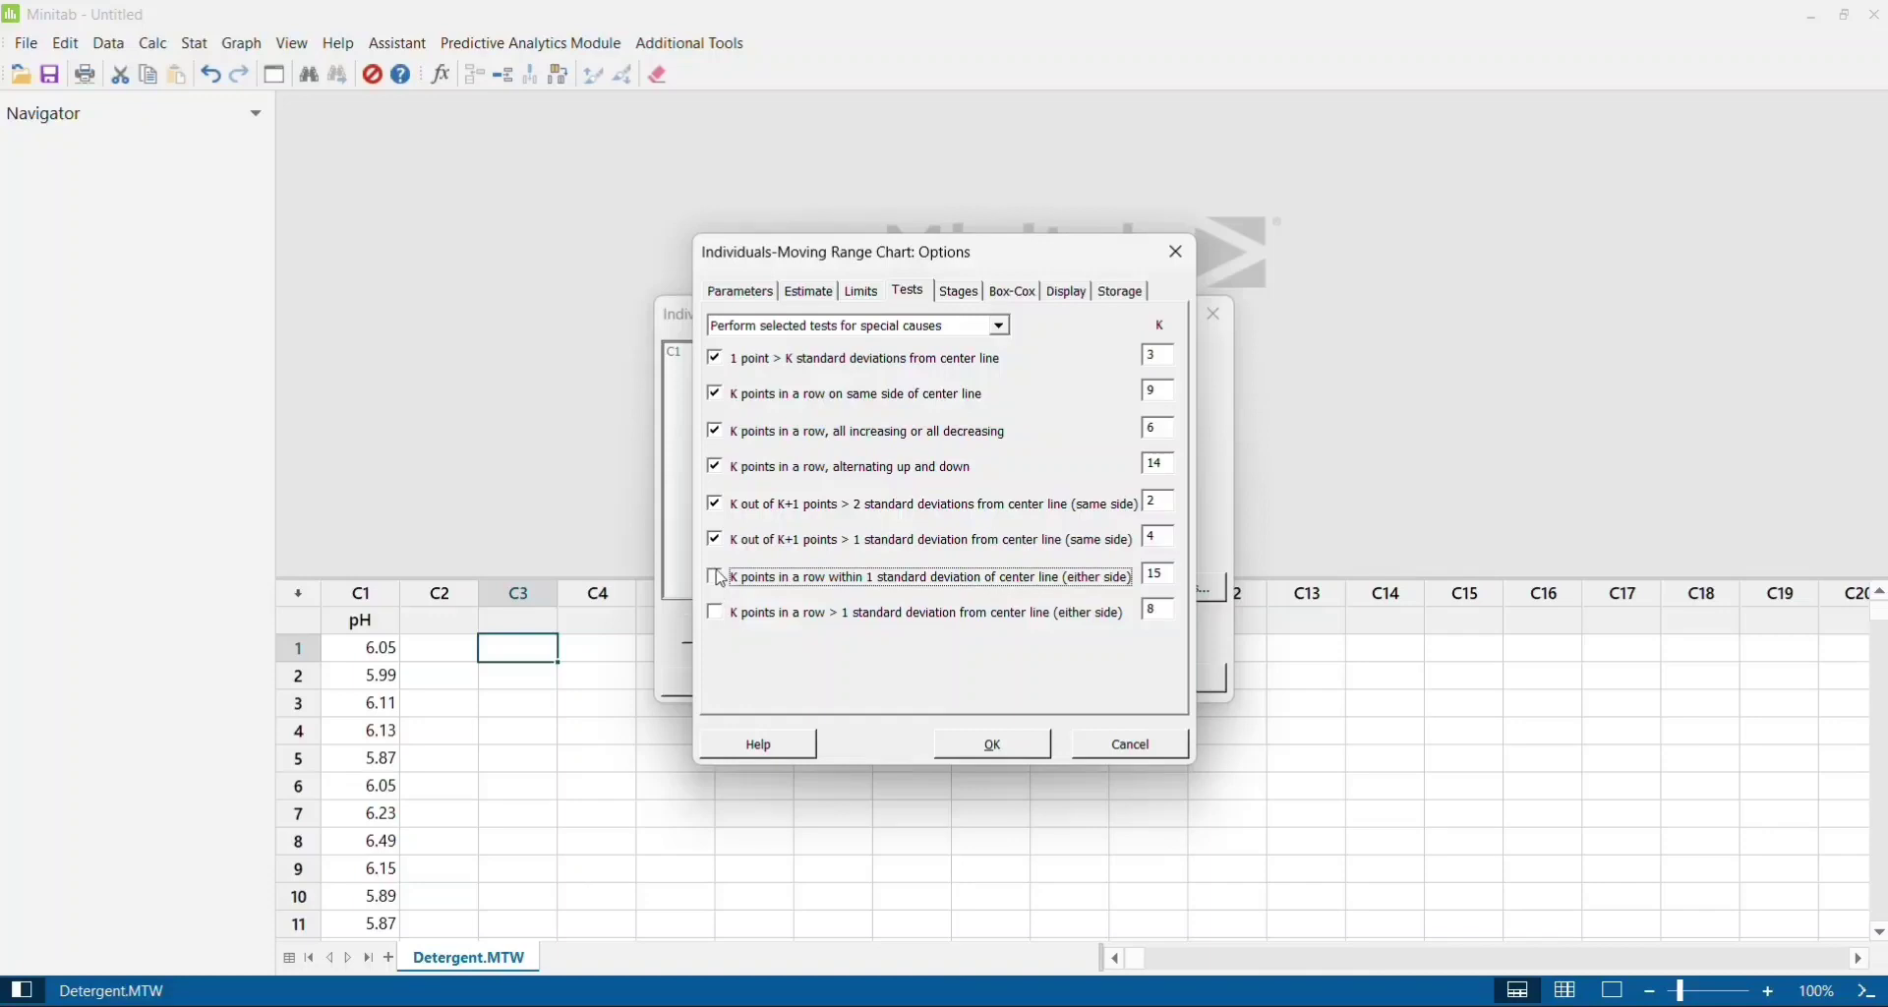
left_click(717, 579)
left_click(721, 618)
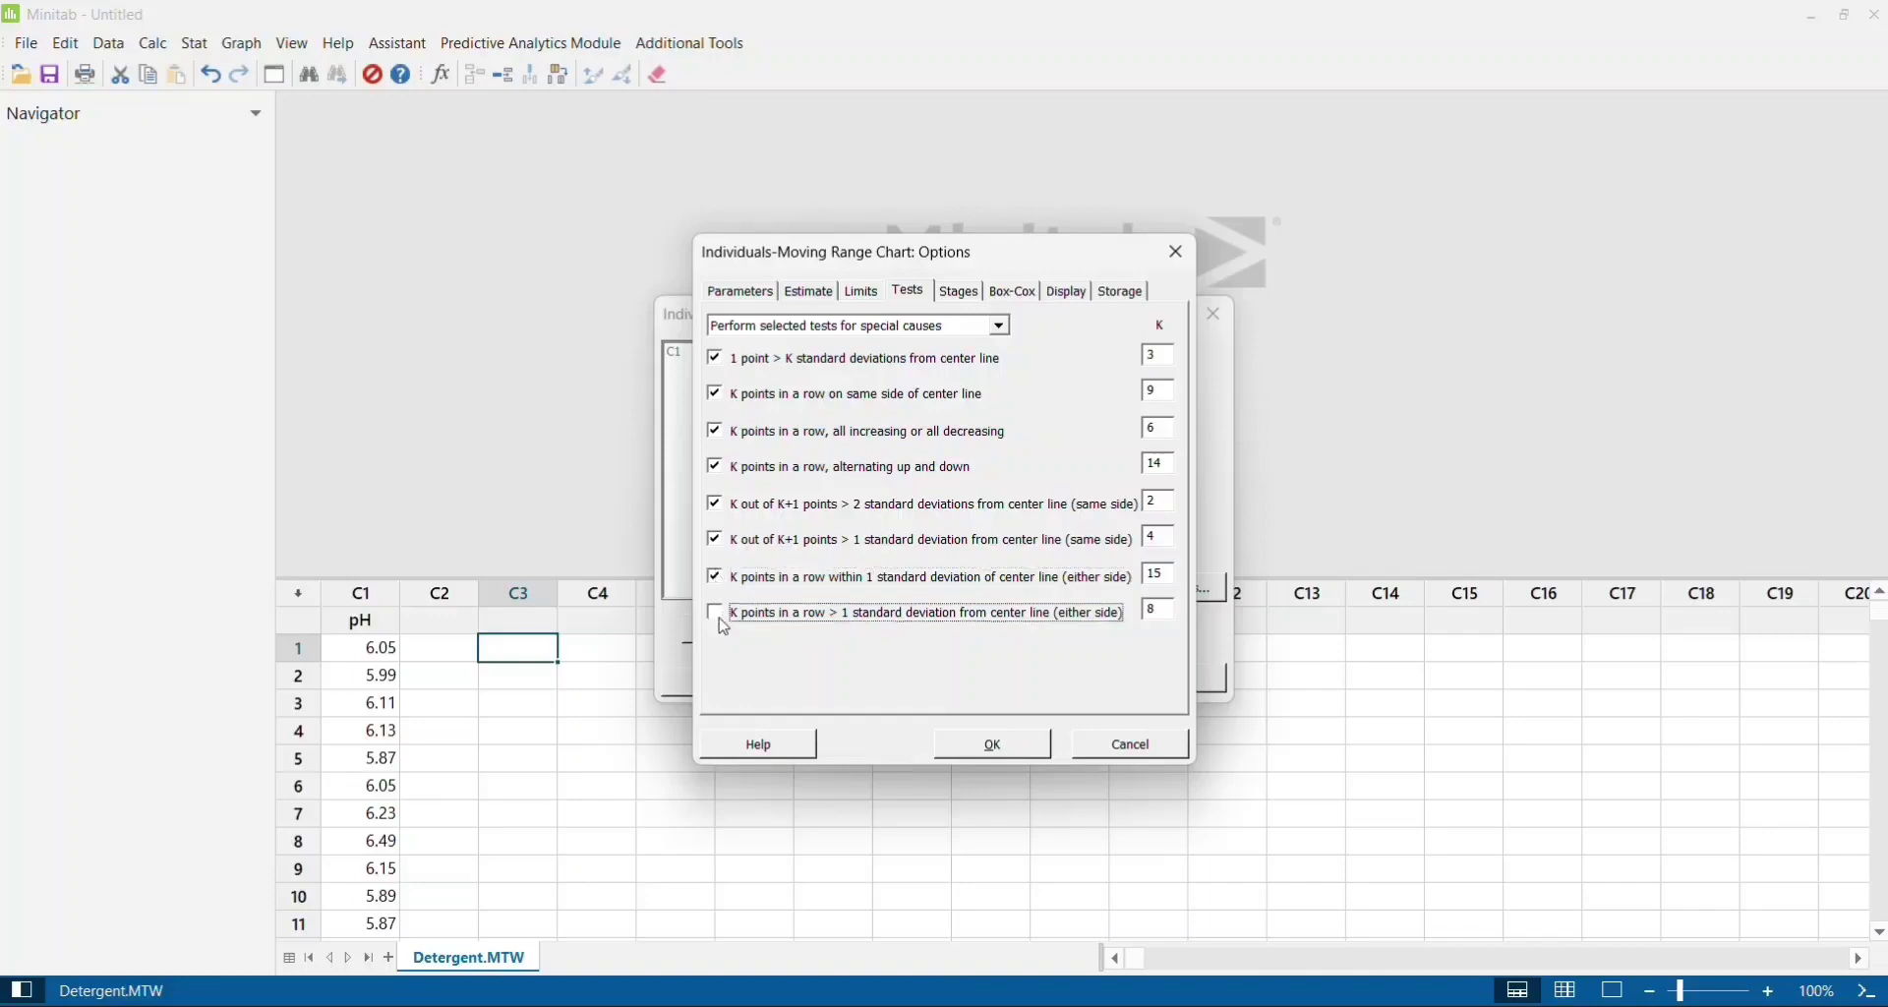
left_click(1013, 746)
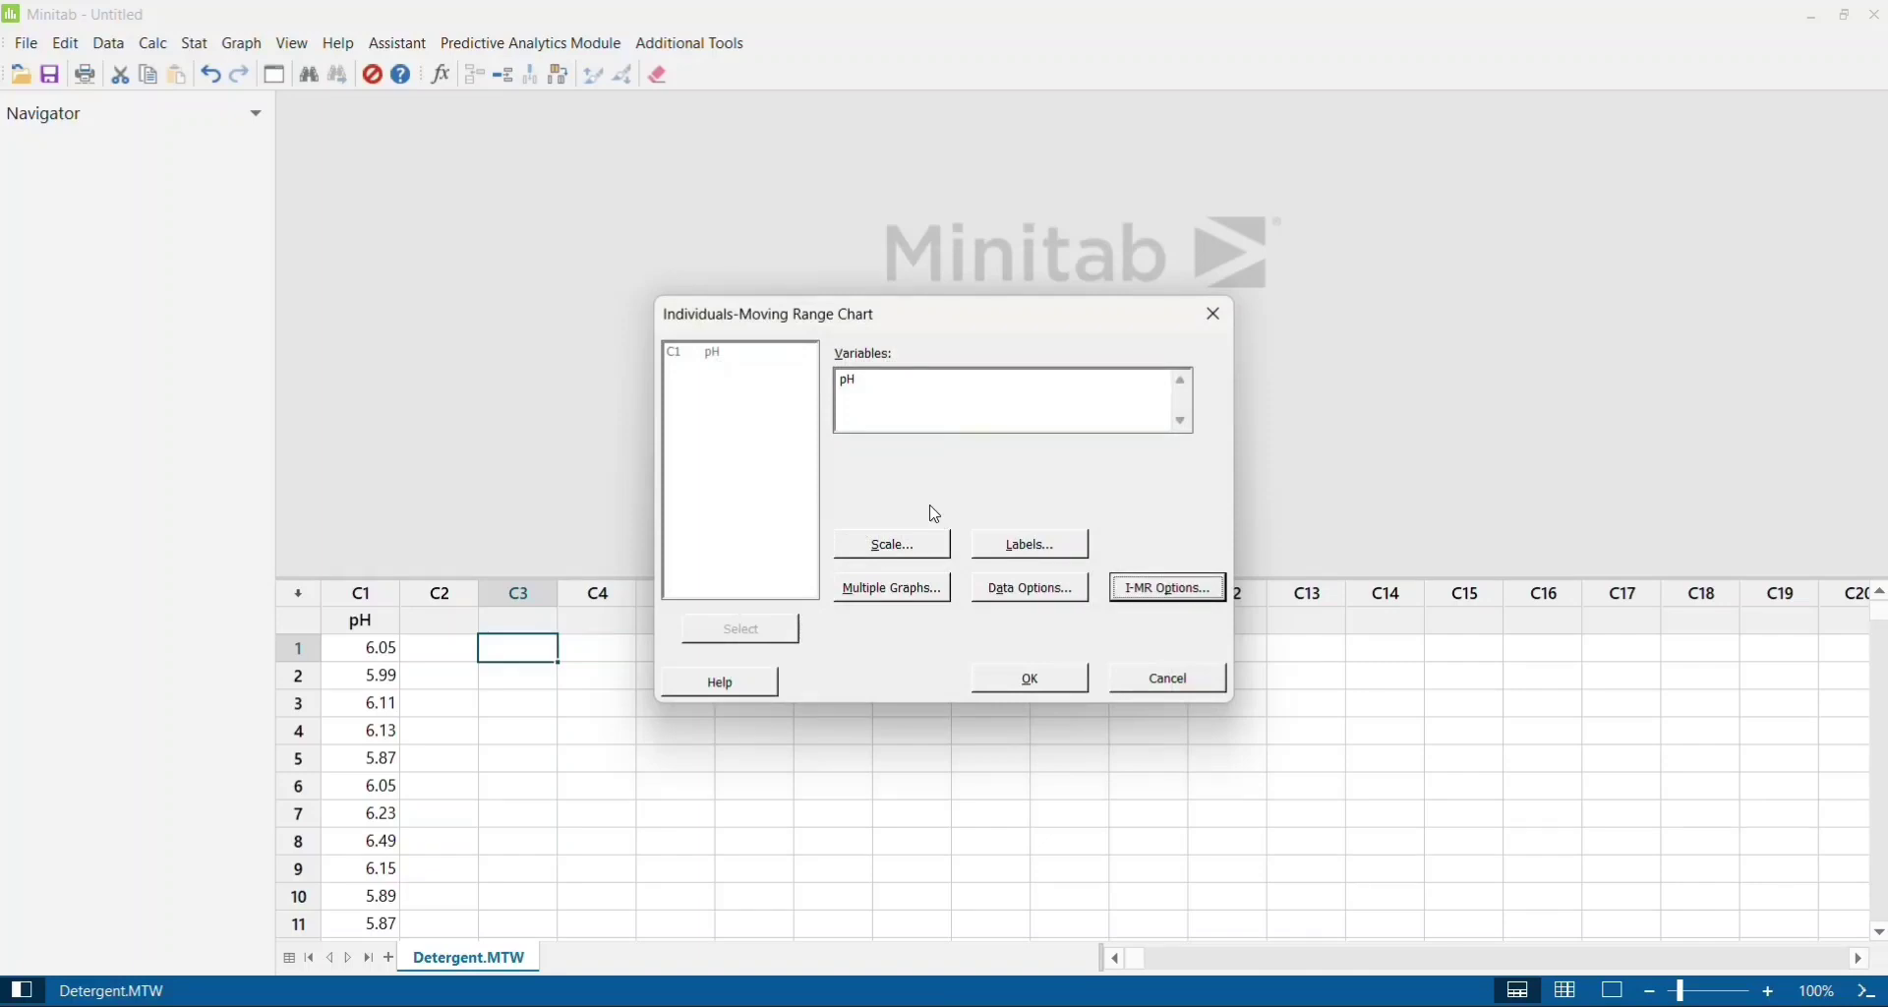
left_click(1028, 684)
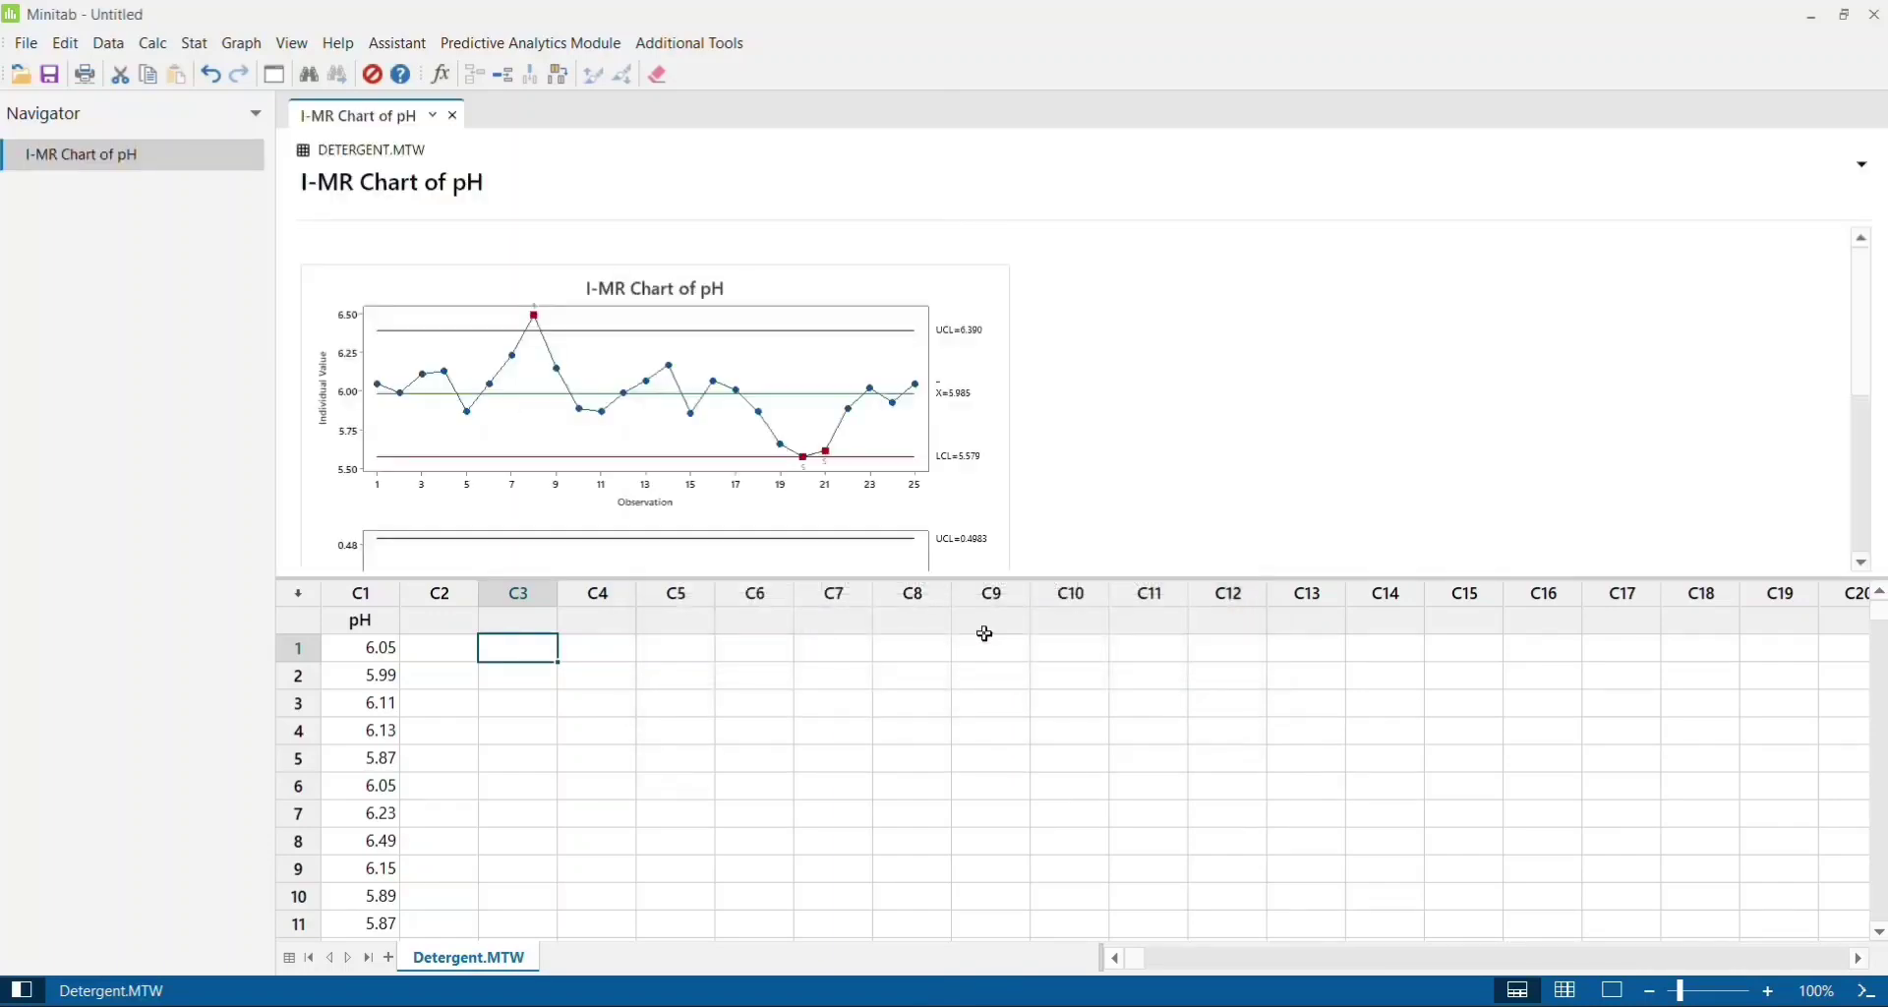
- Open the I-MR chart of pH in a full-size graph view to examine its flagged points, then close it
right_click(984, 295)
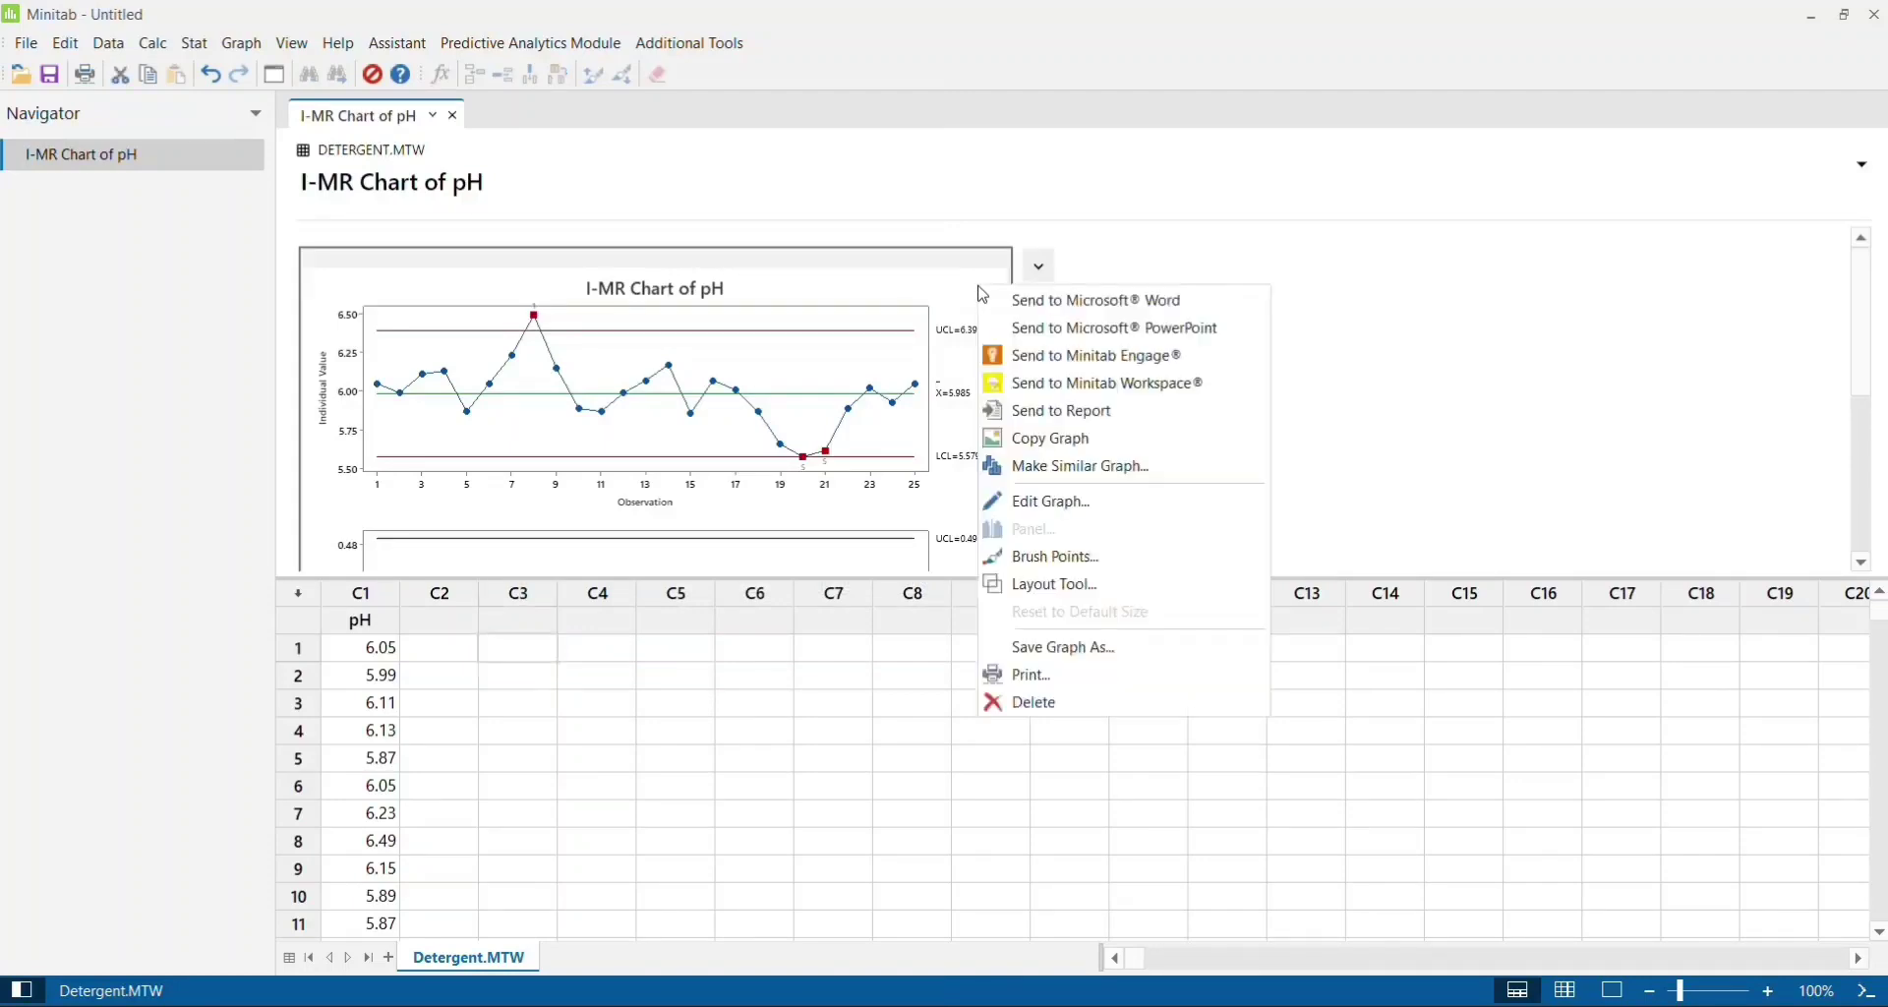
left_click(923, 299)
double_click(933, 301)
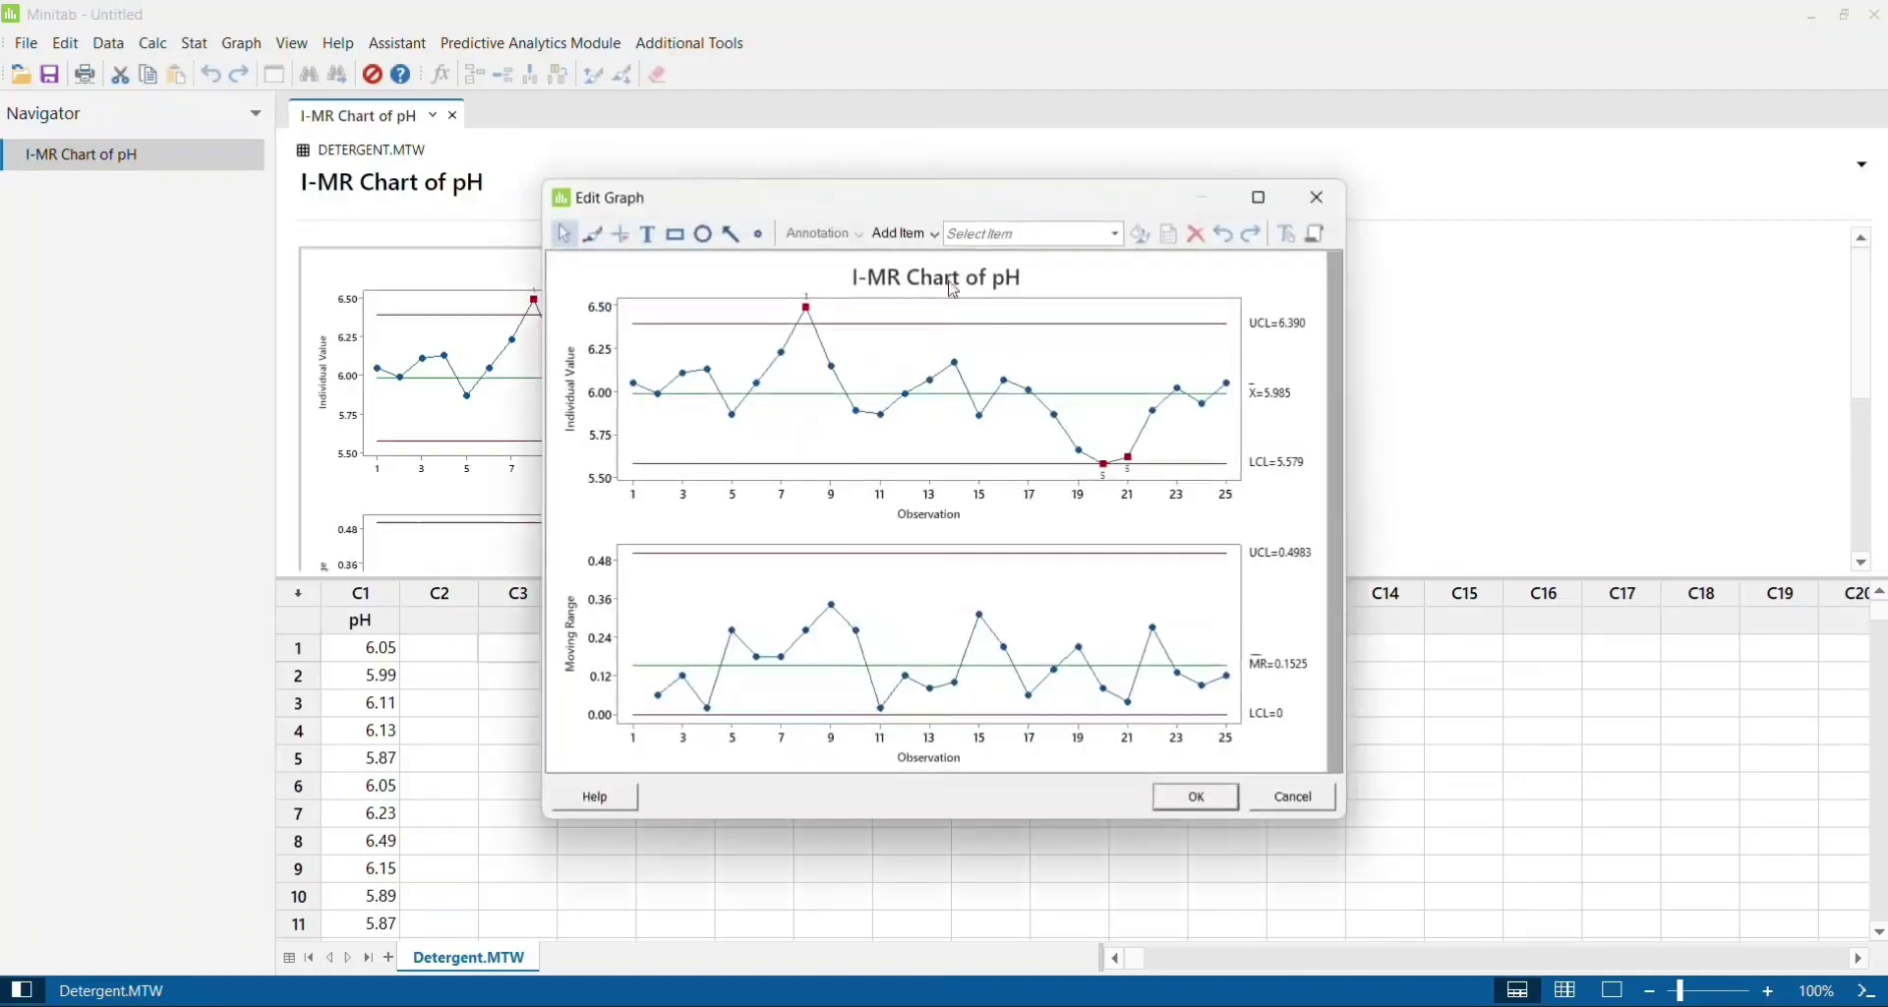
left_click(1258, 198)
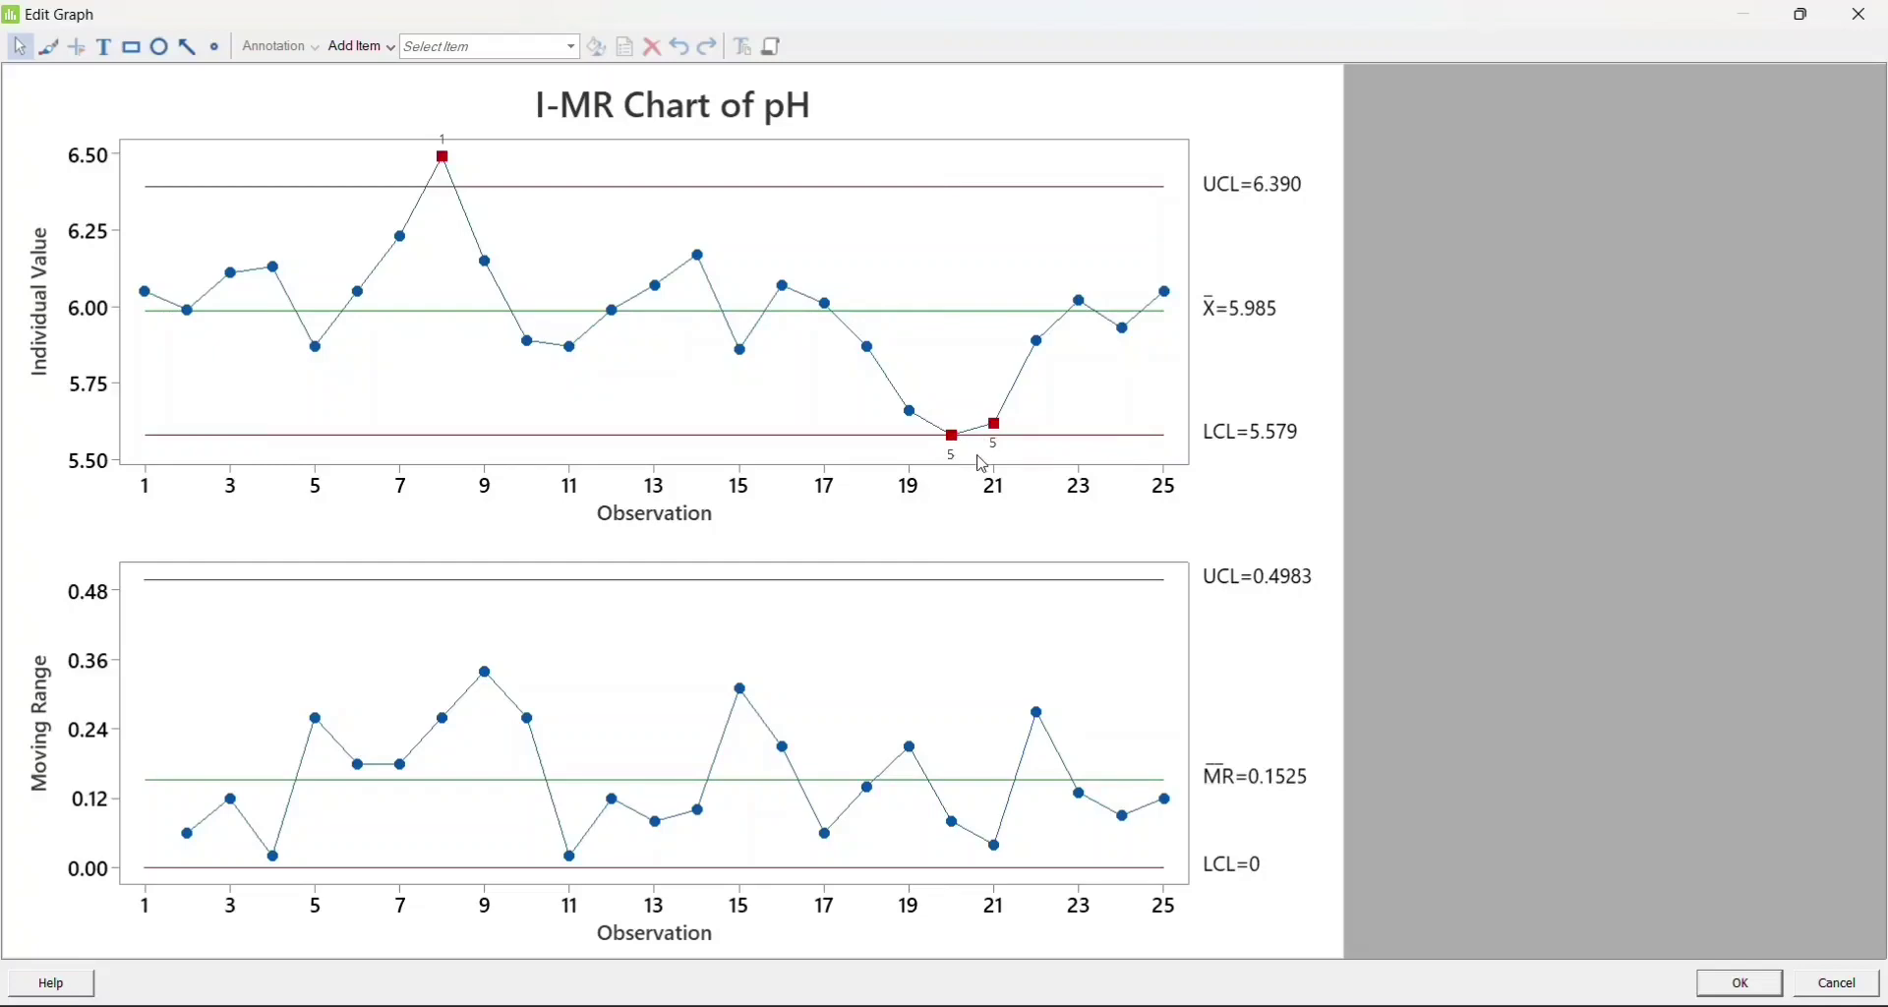
left_click(1866, 15)
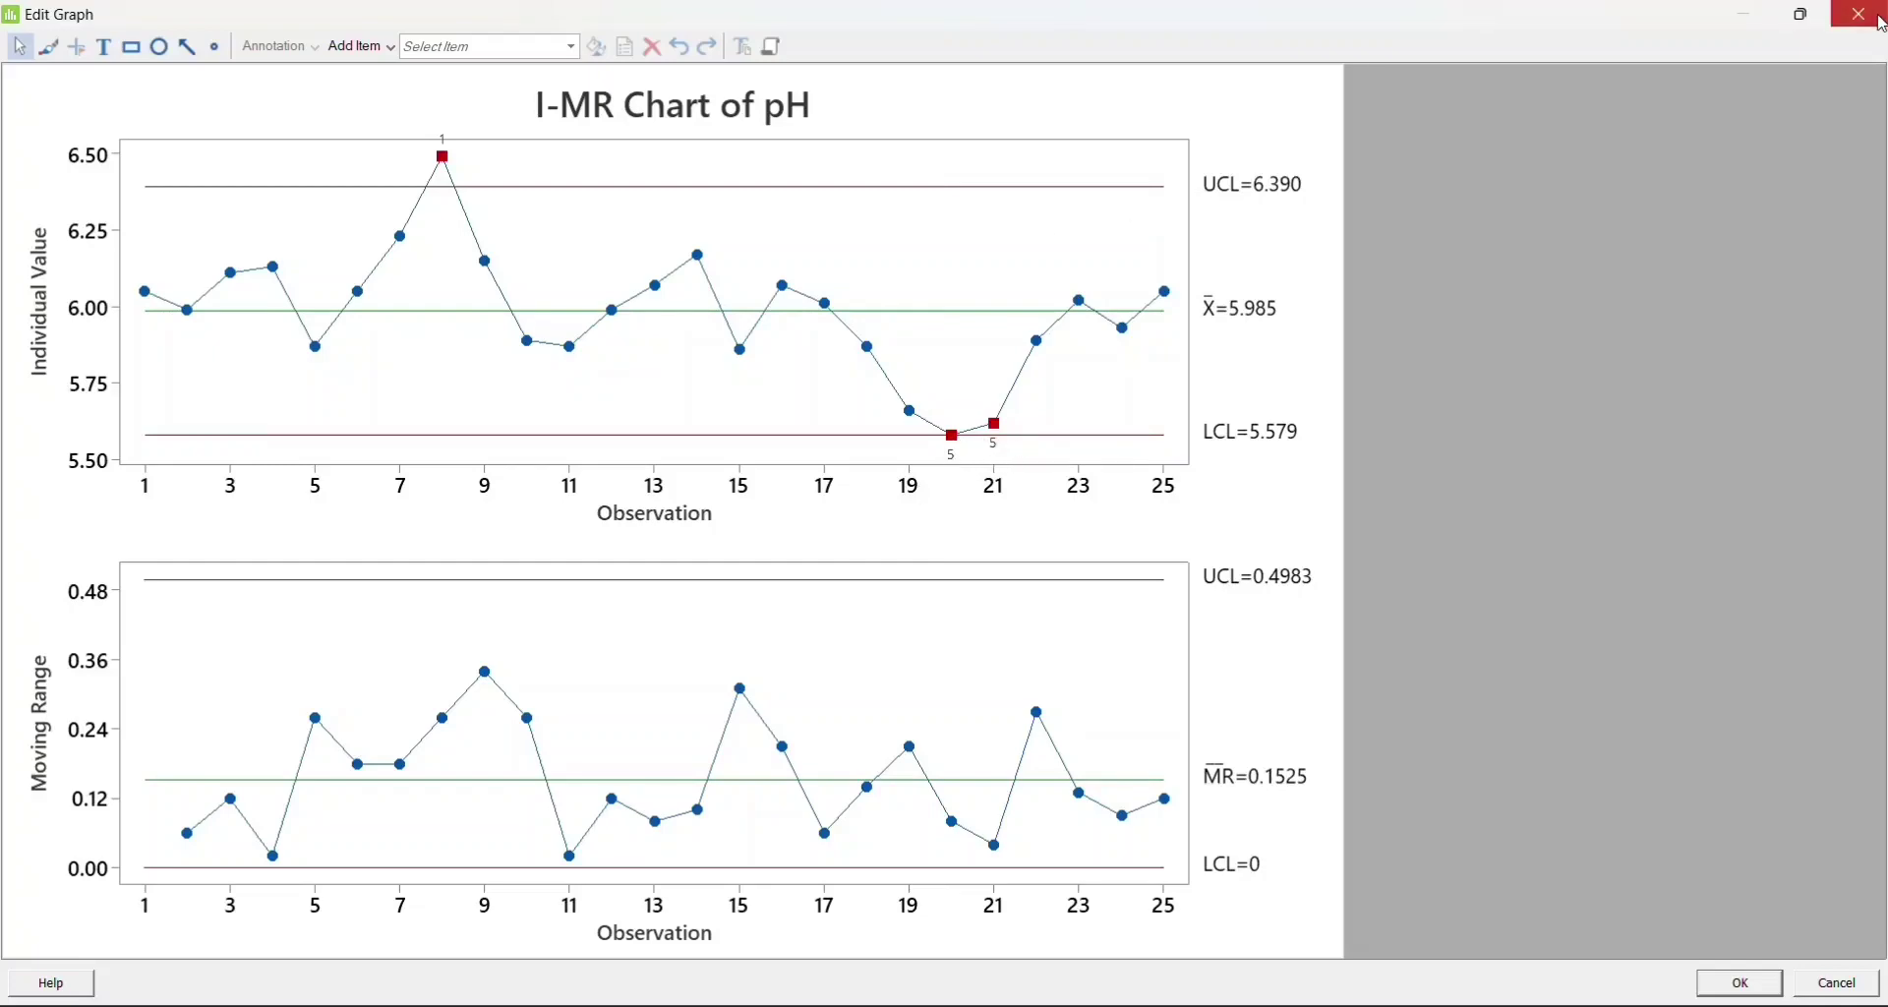
- Review the definitions of the selected special-cause tests in the I-MR options and cancel without changes
key("ctrl+e")
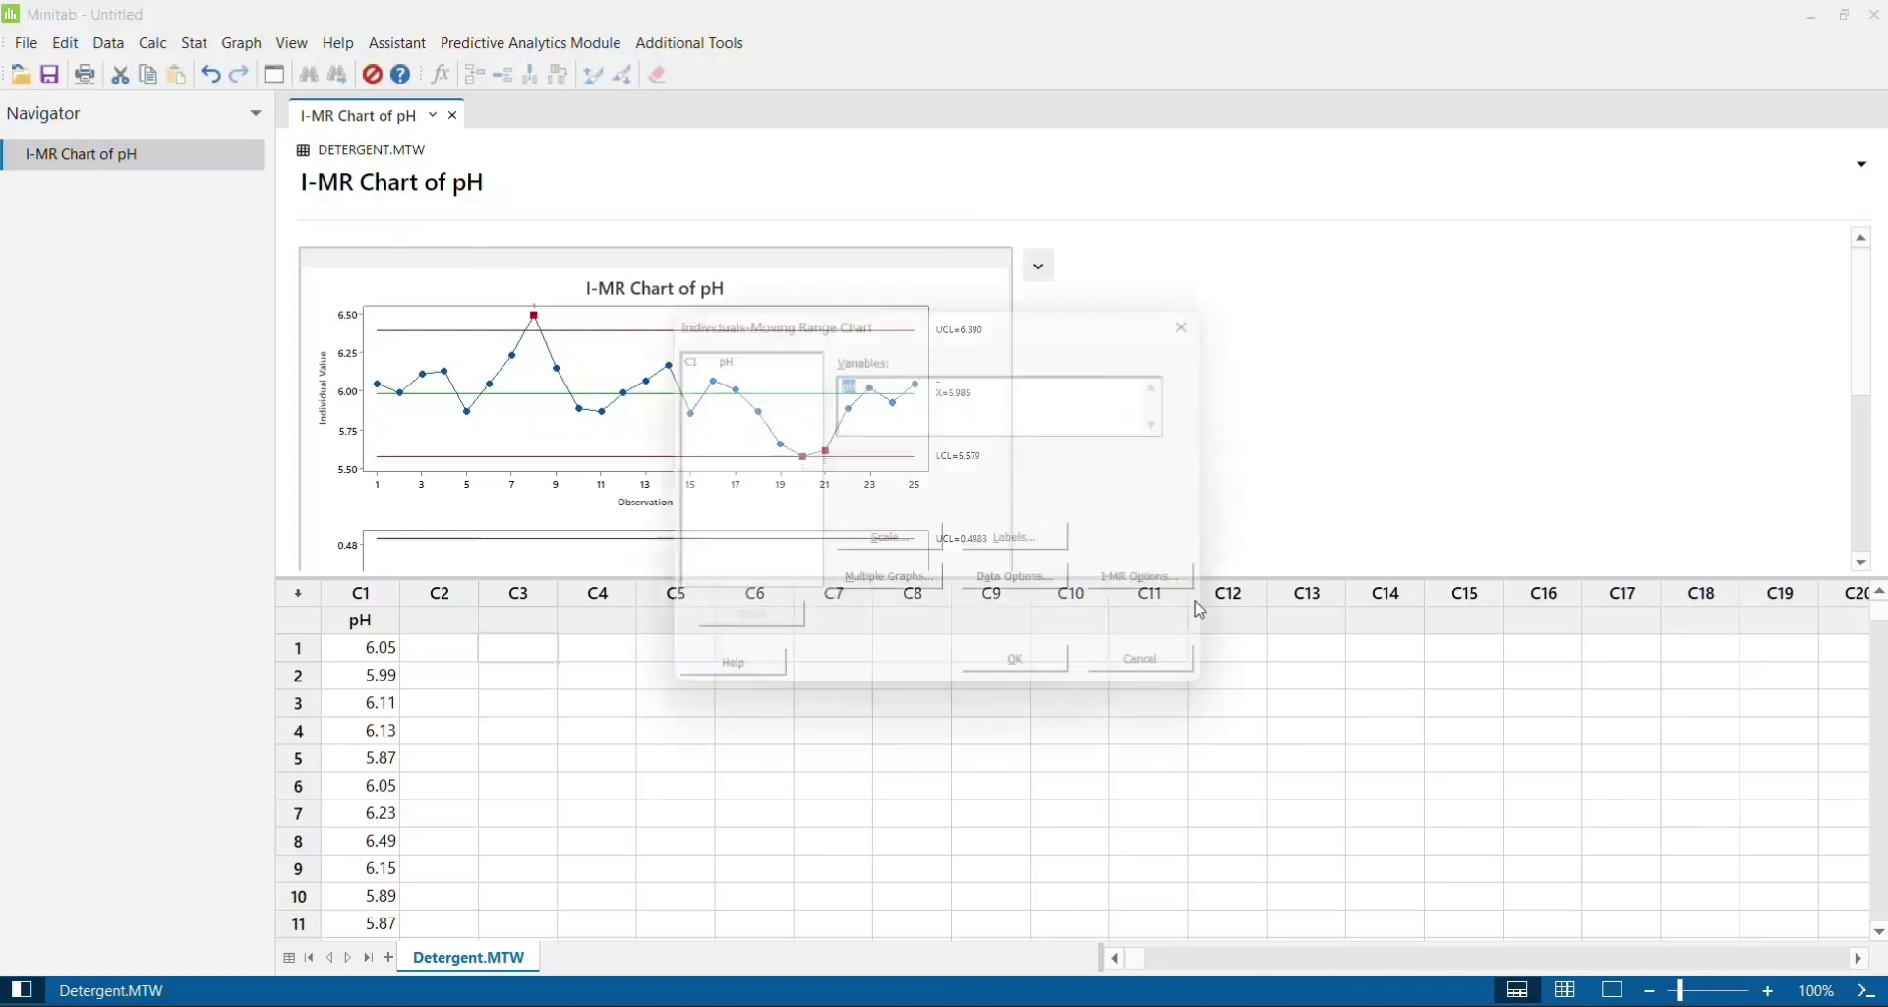
left_click(1166, 593)
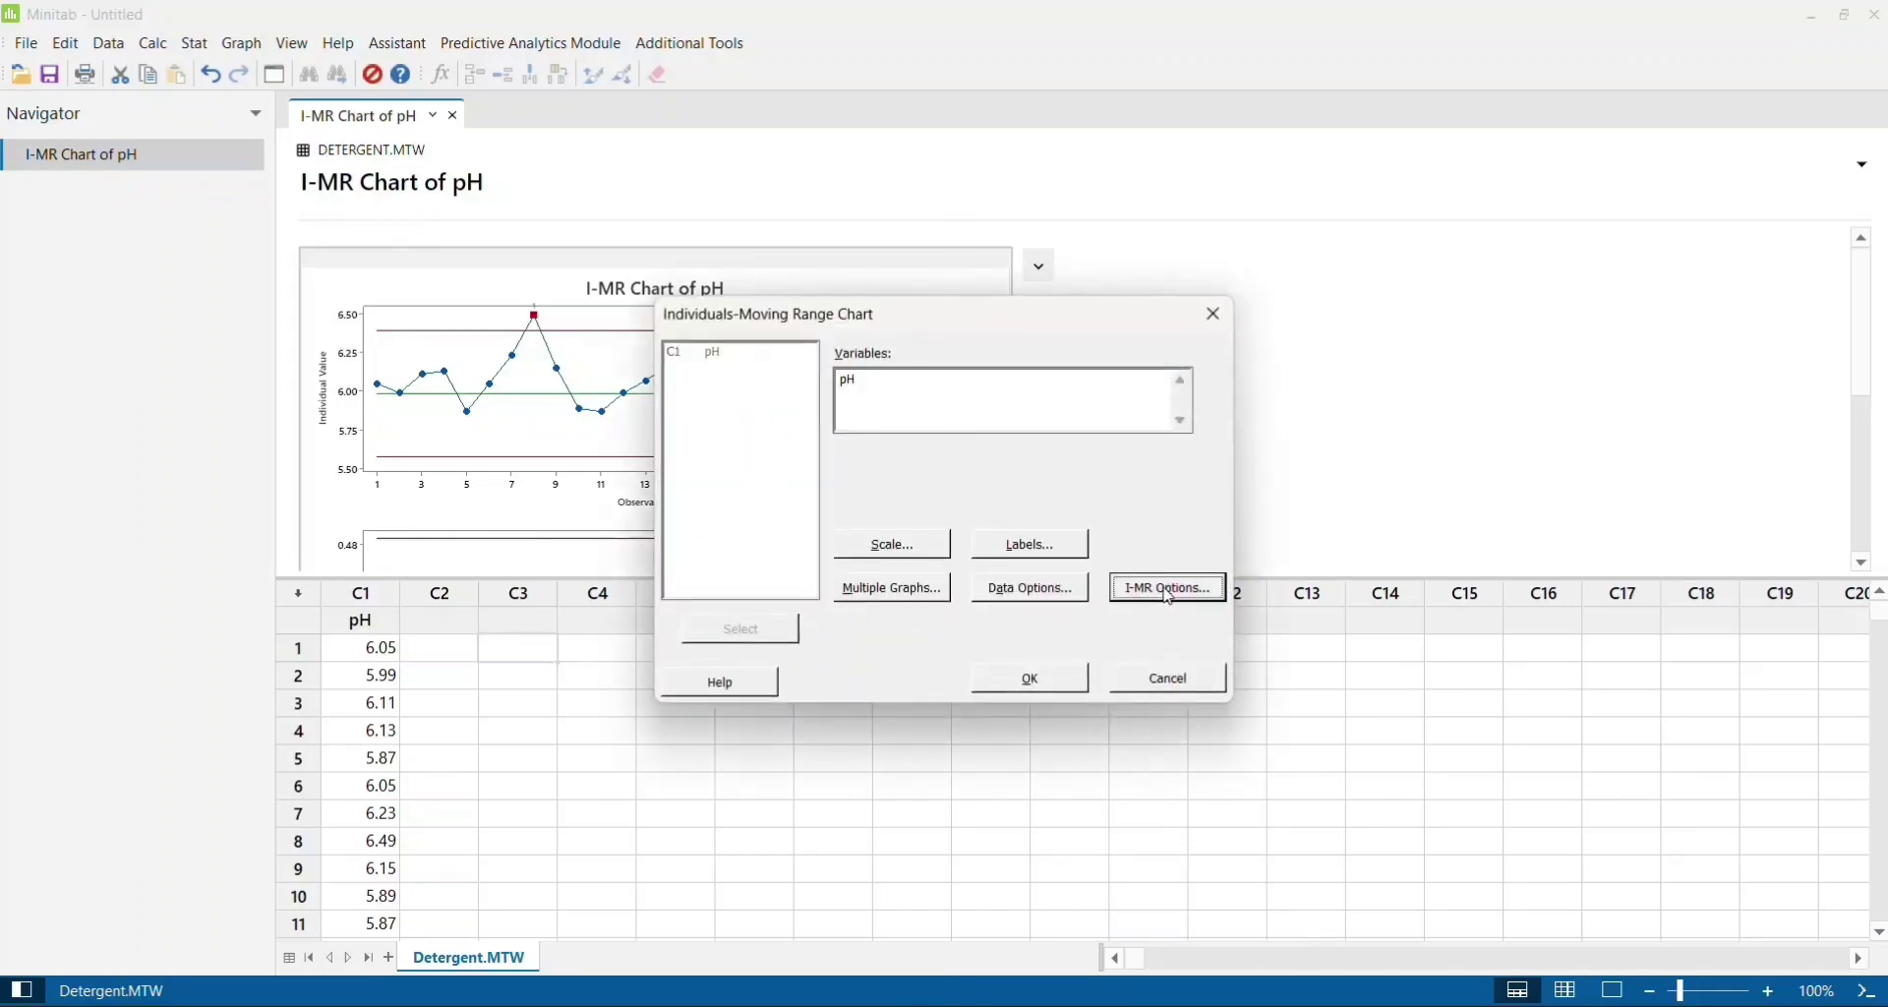
left_click(909, 291)
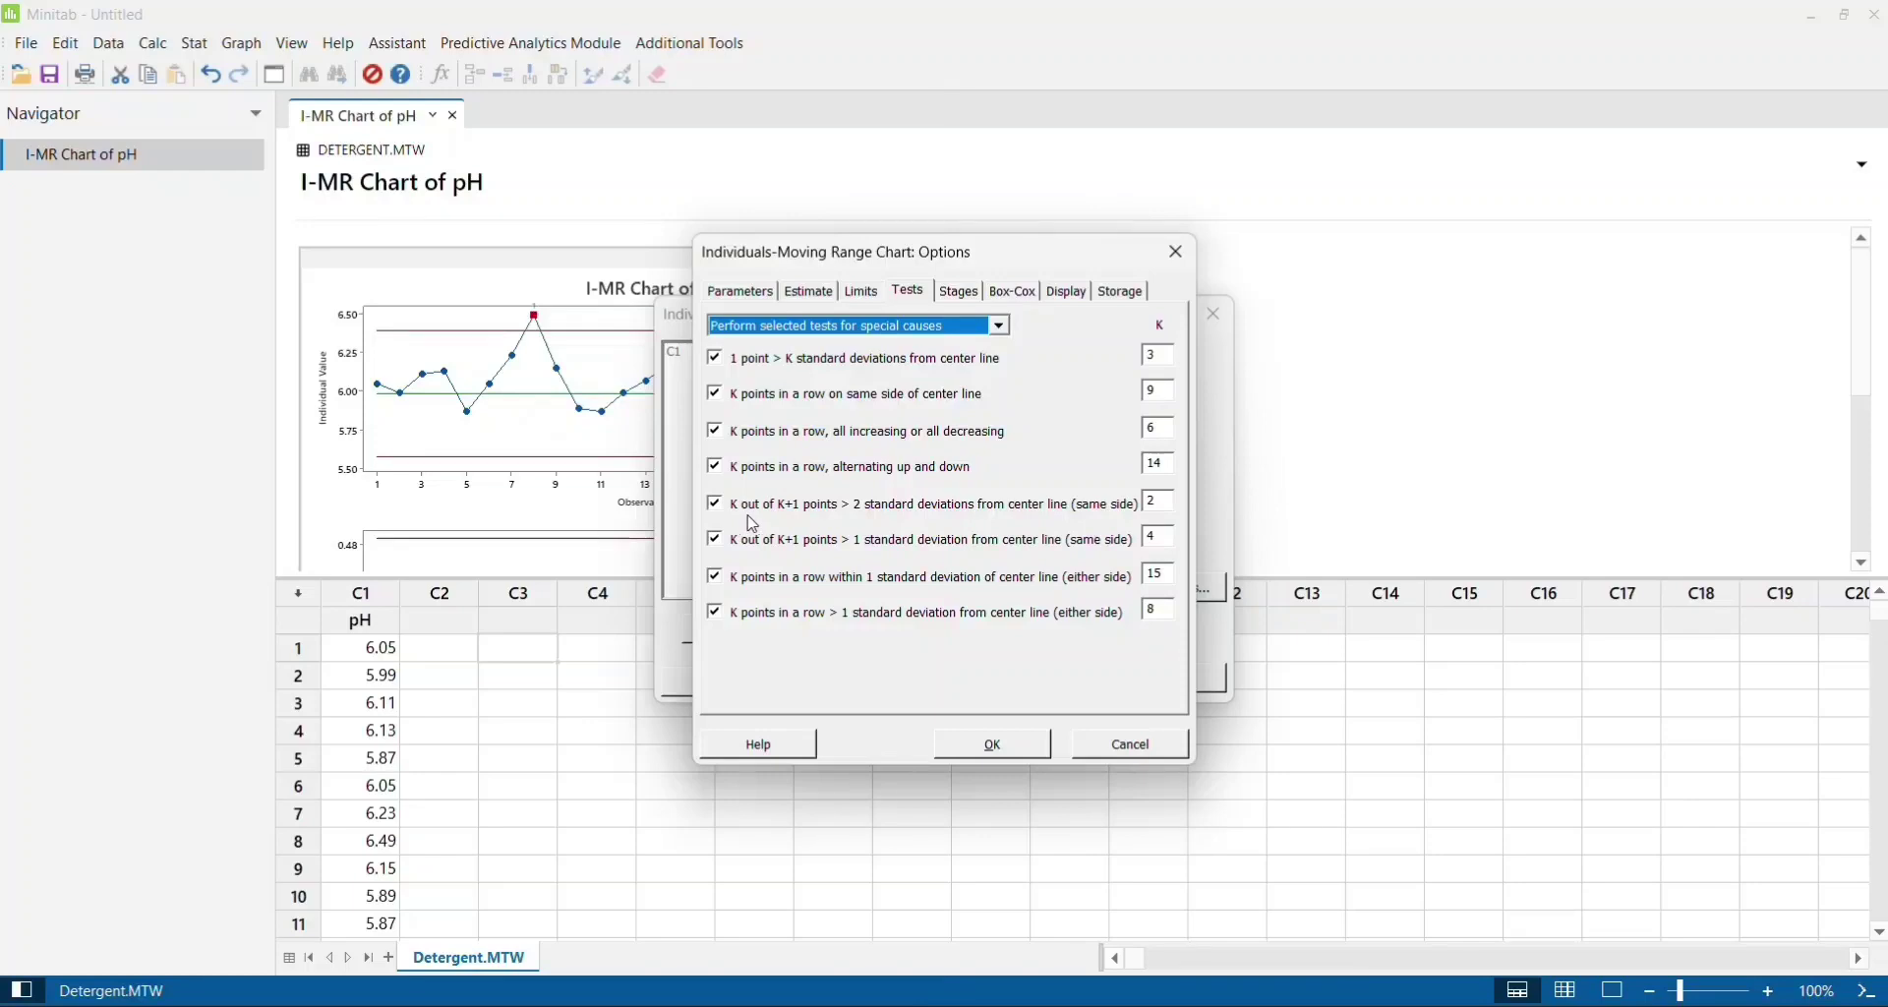
left_click(1191, 258)
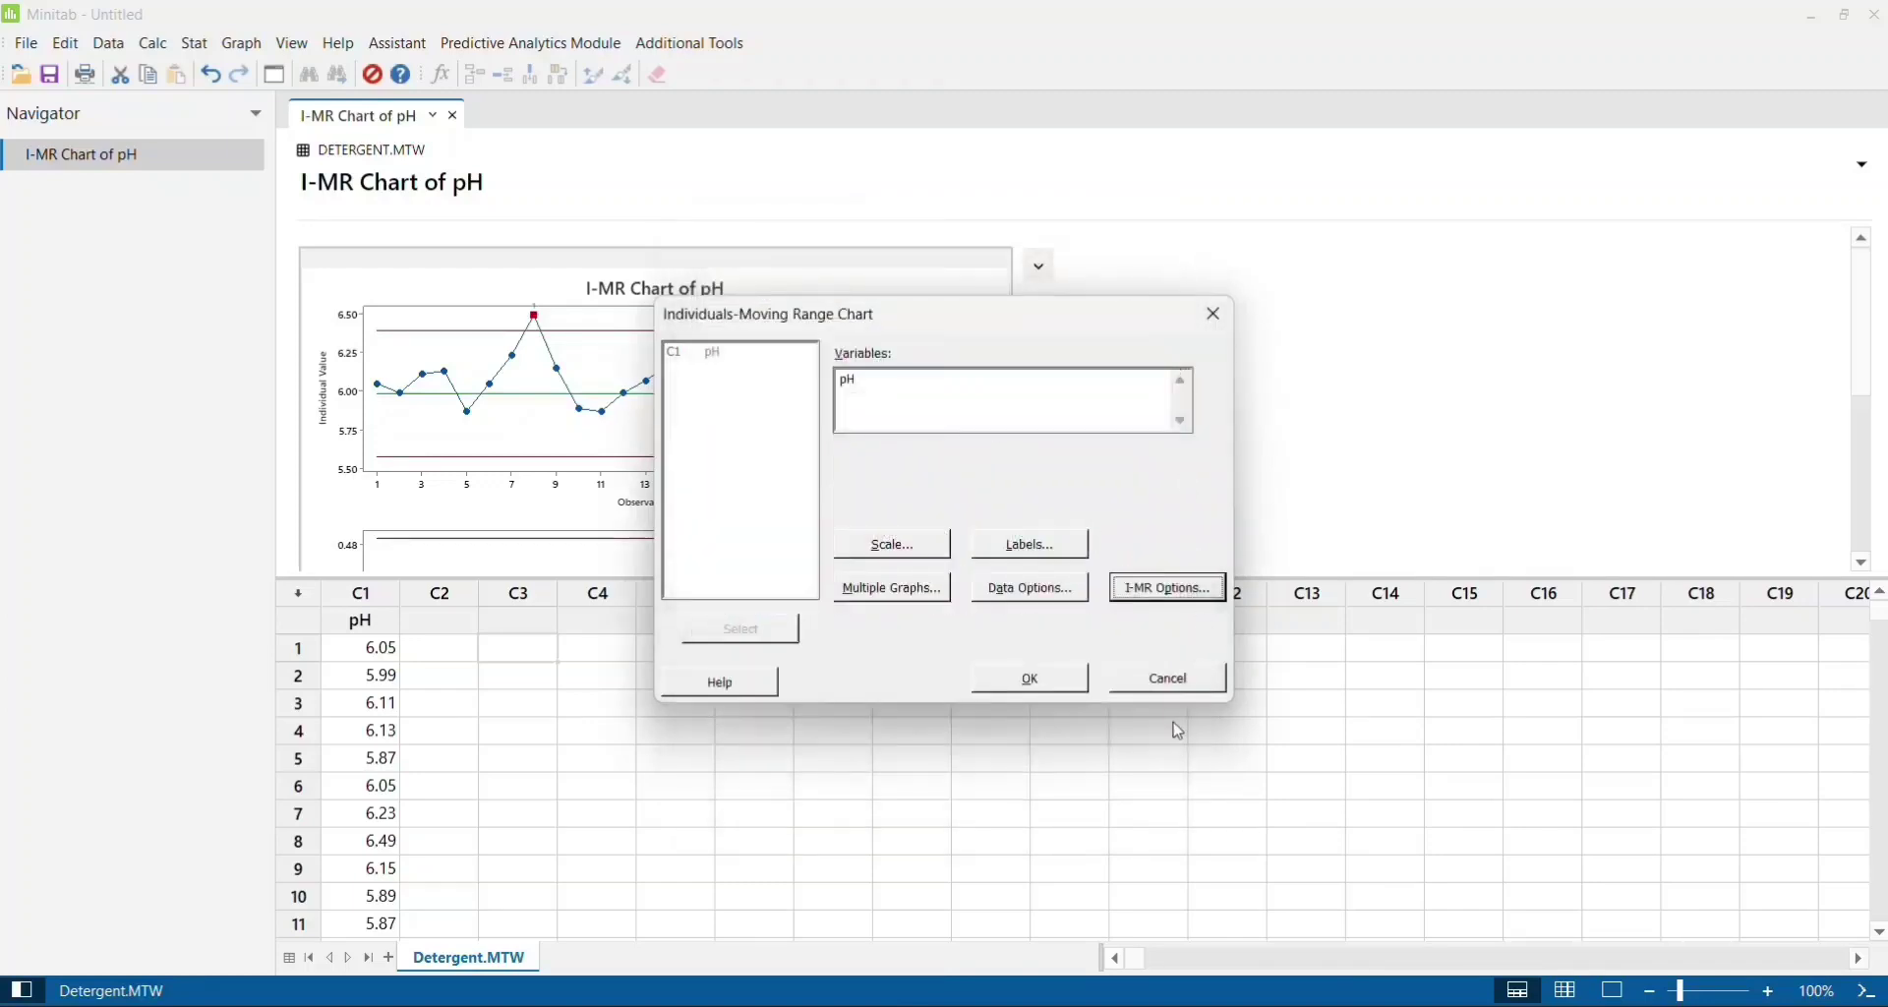
left_click(1169, 679)
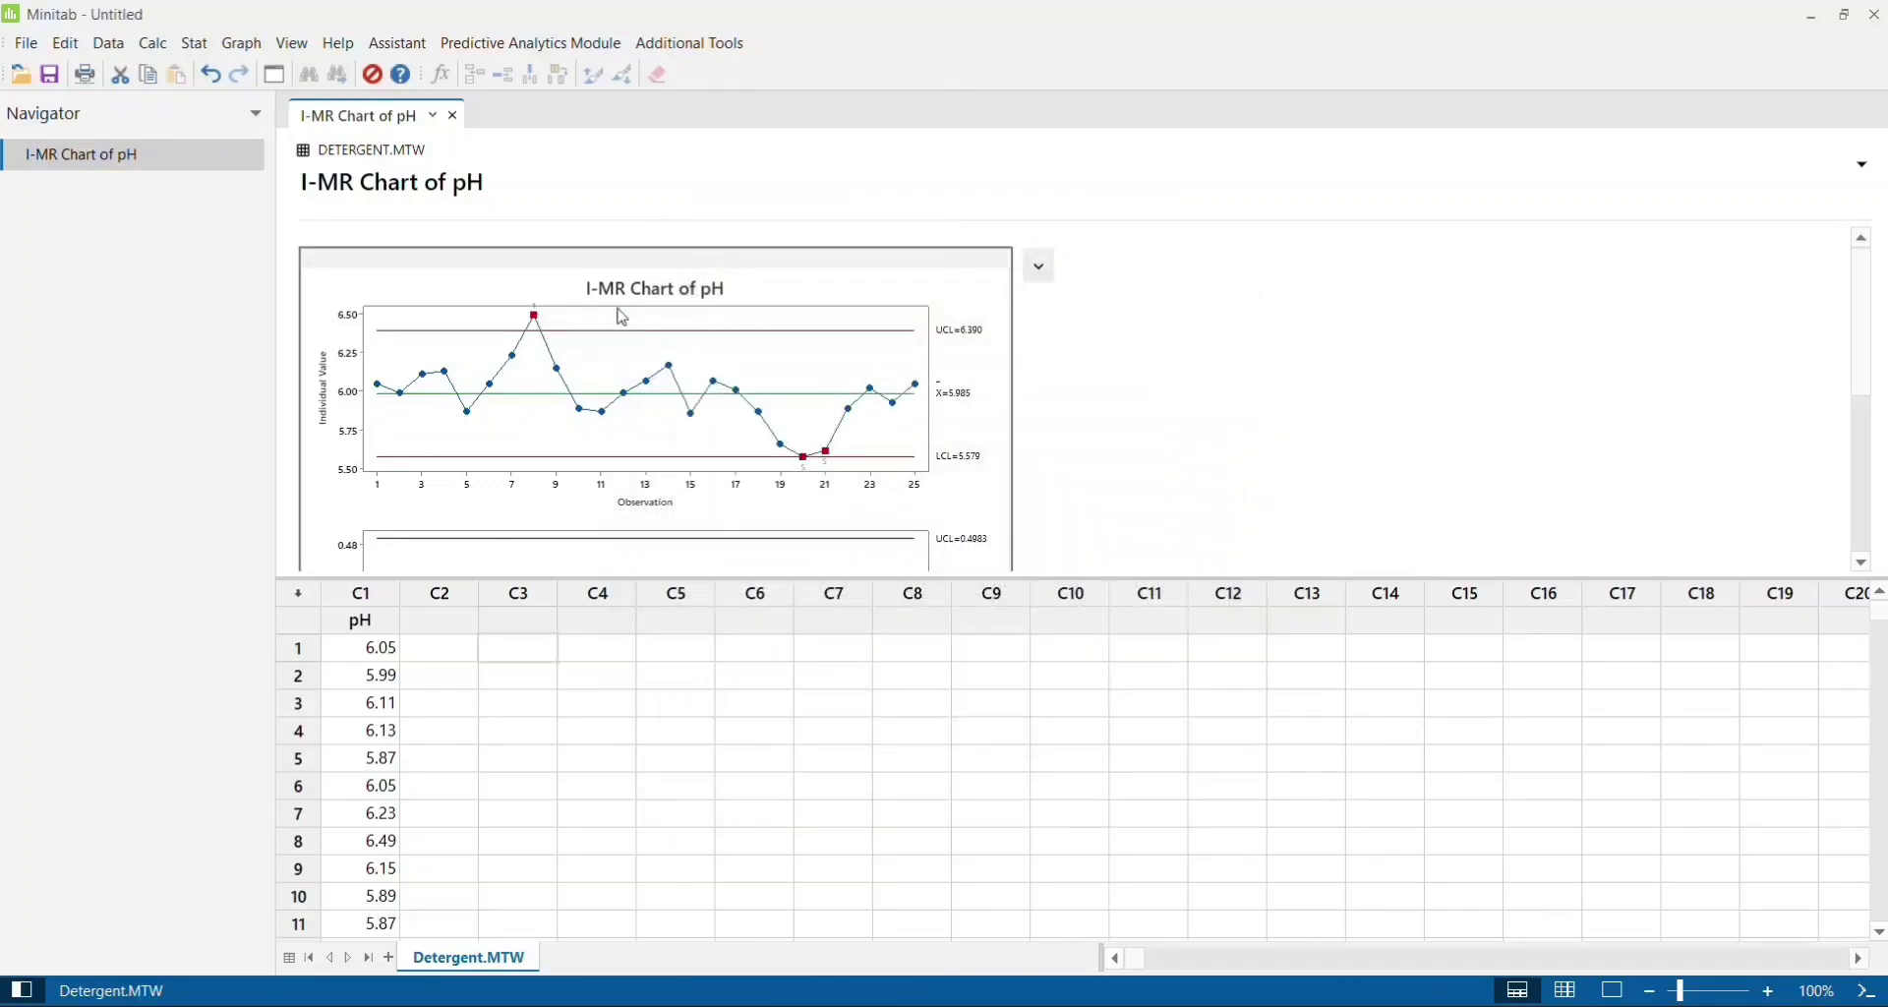
- Compare the flagged points on the enlarged I-MR chart with the test definitions and close the graph view
double_click(976, 303)
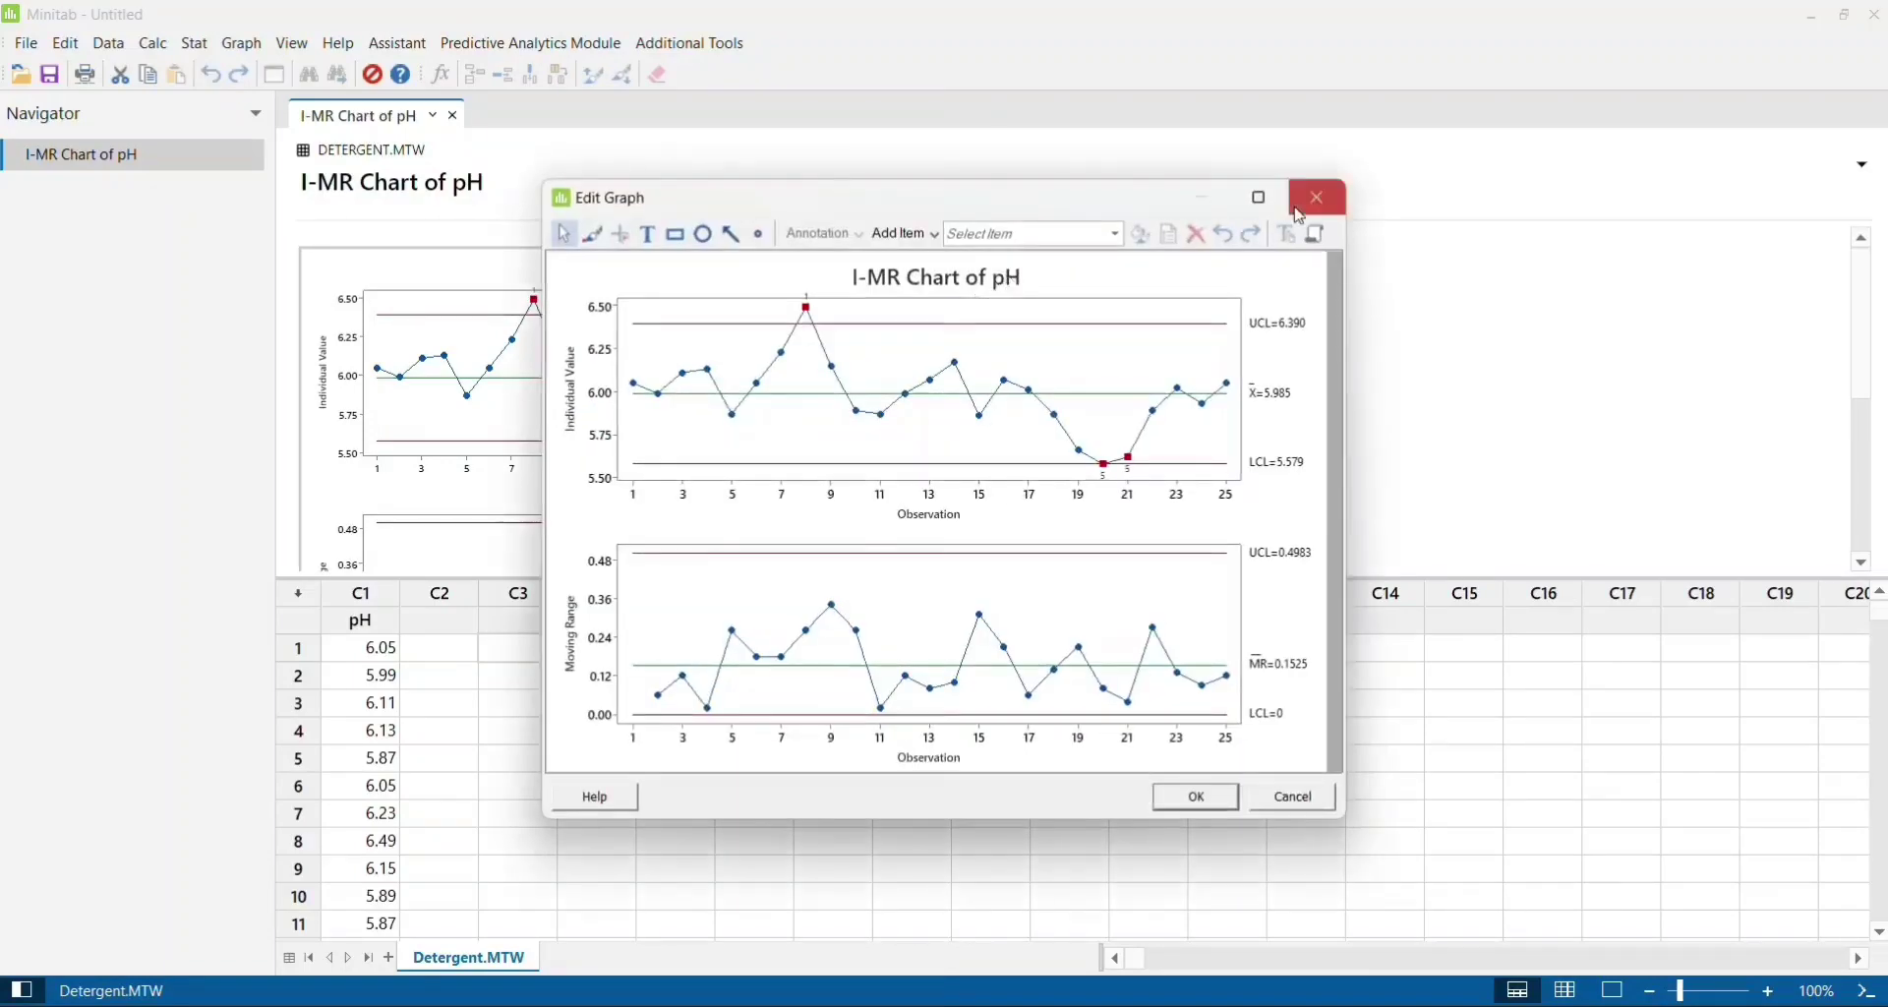
left_click(1259, 196)
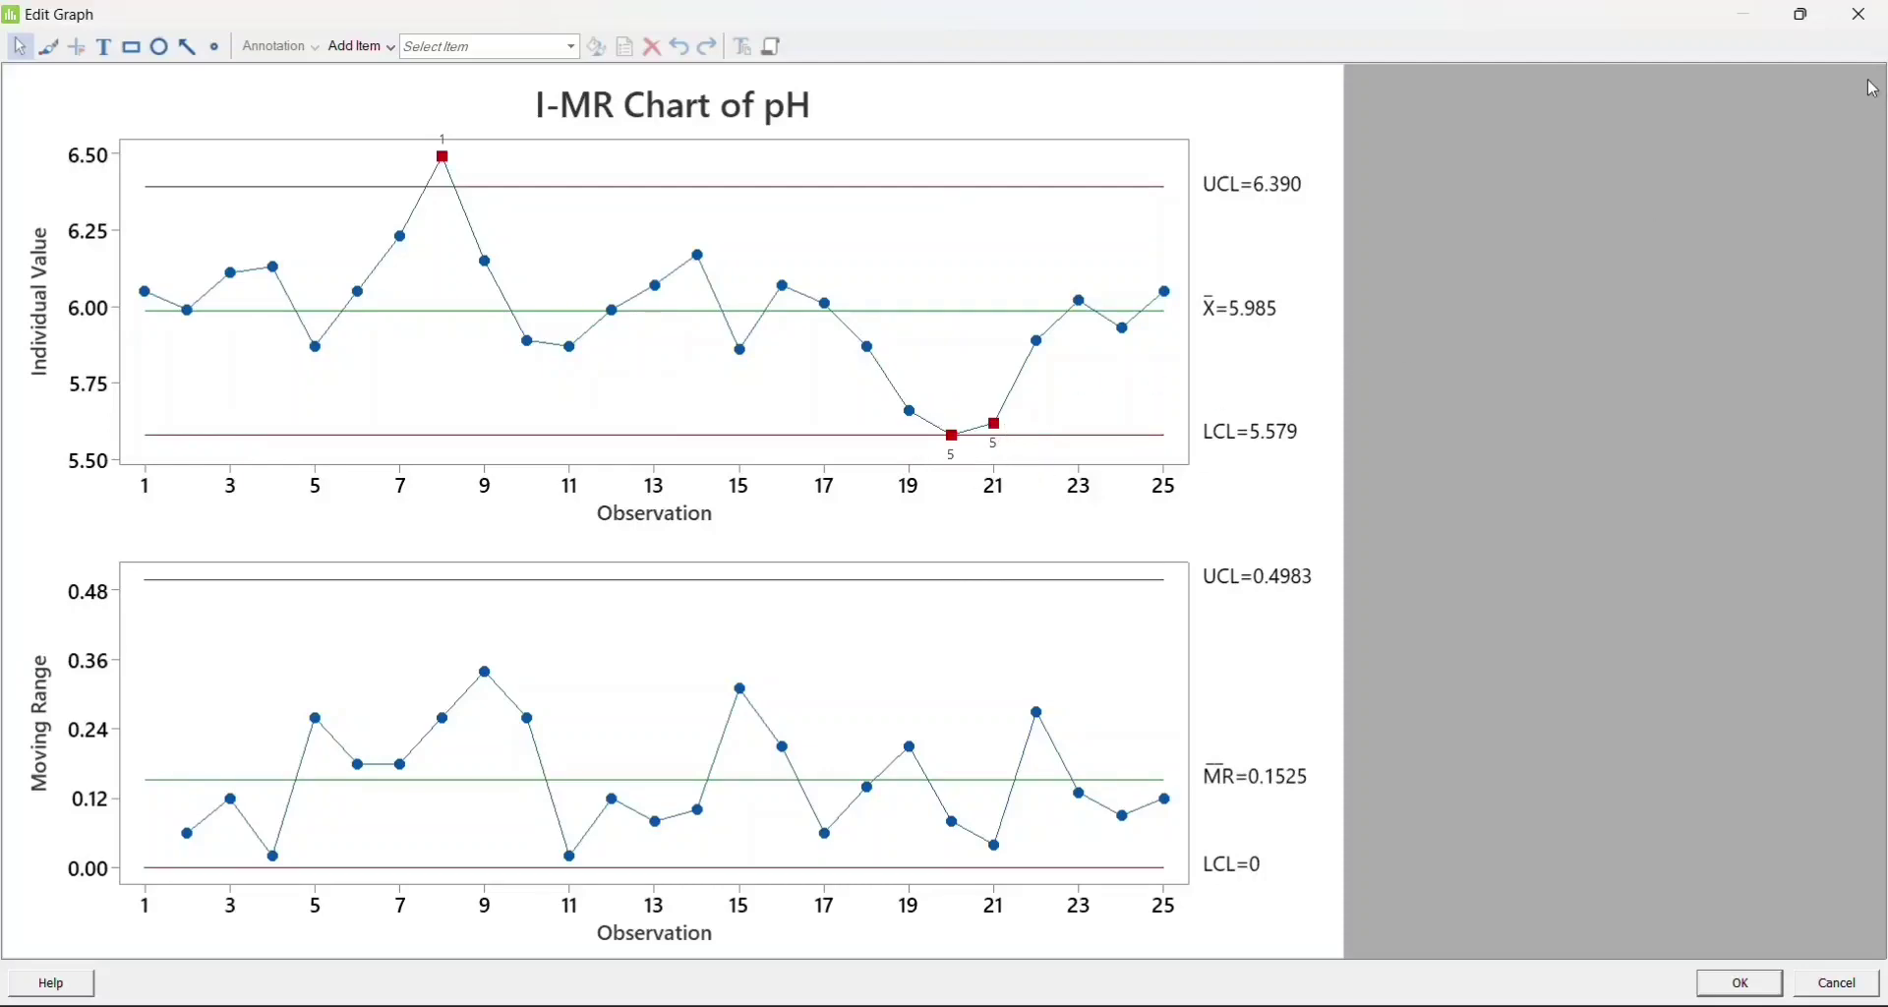
left_click(1865, 20)
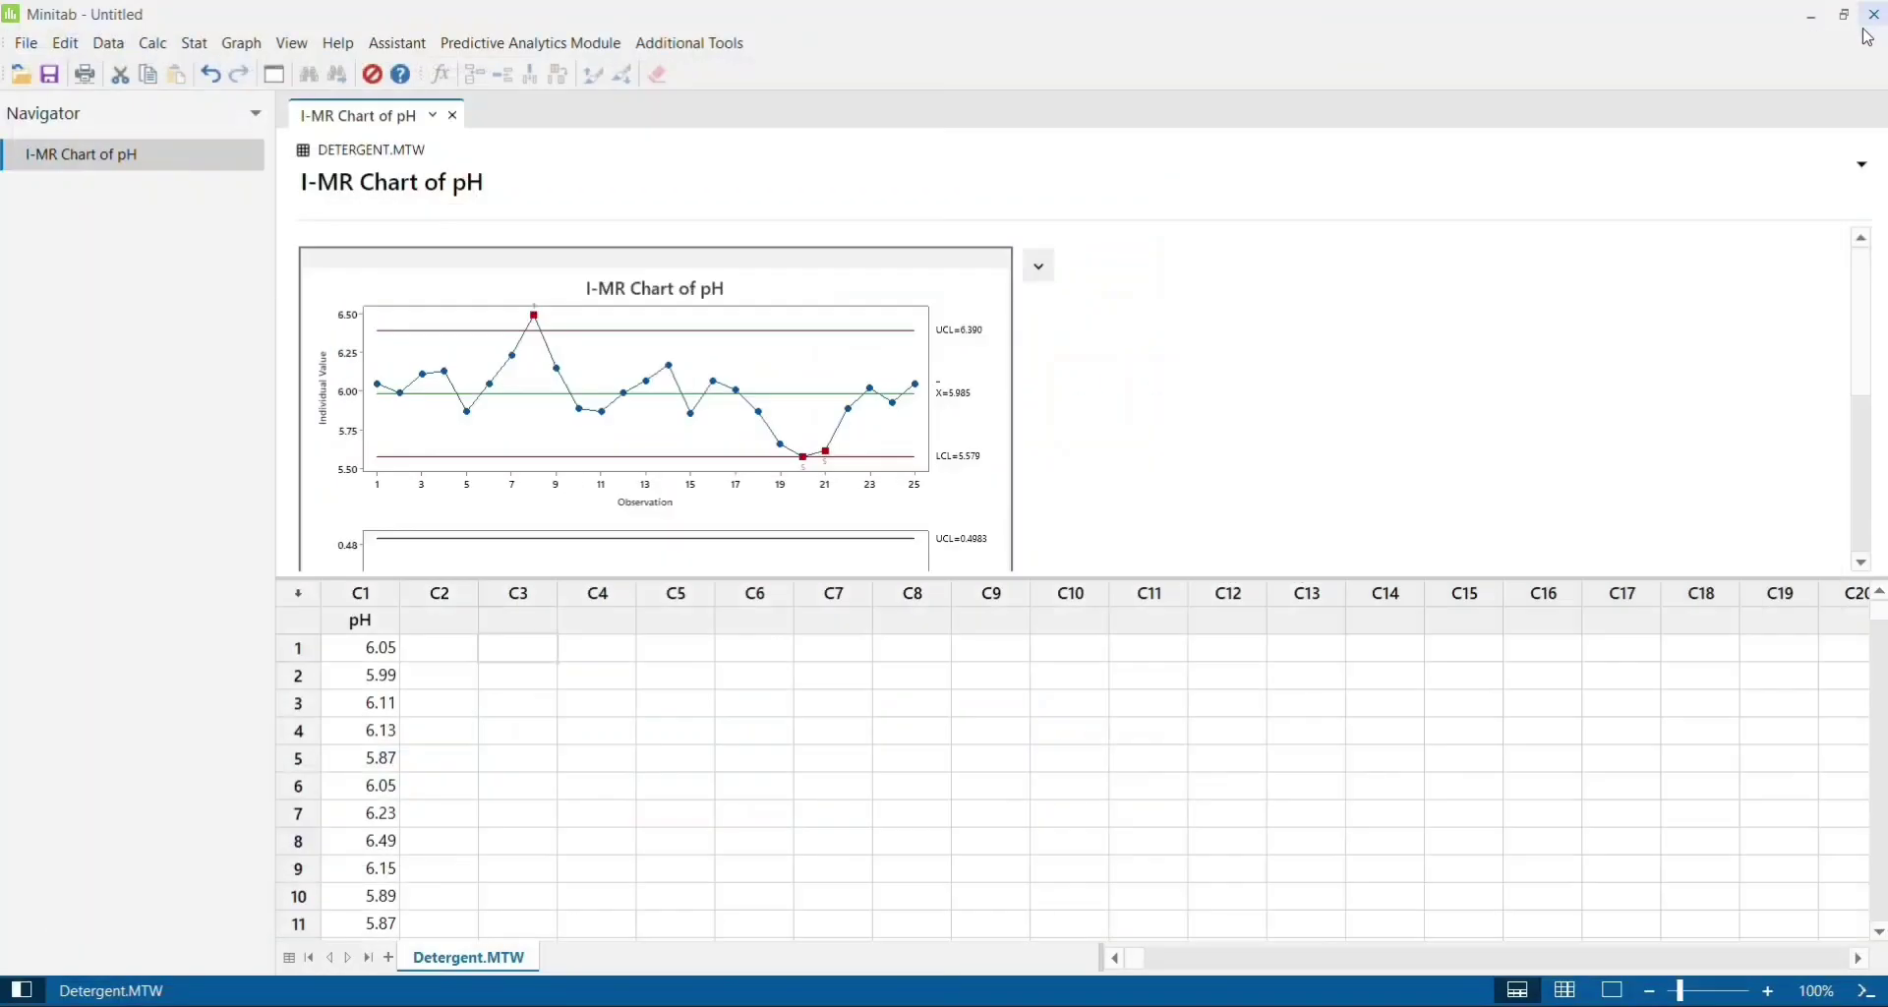
- Copy the I-MR graph from Minitab and paste it into the IMR (or) XMR sheet in Excel at cell AC2
right_click(981, 301)
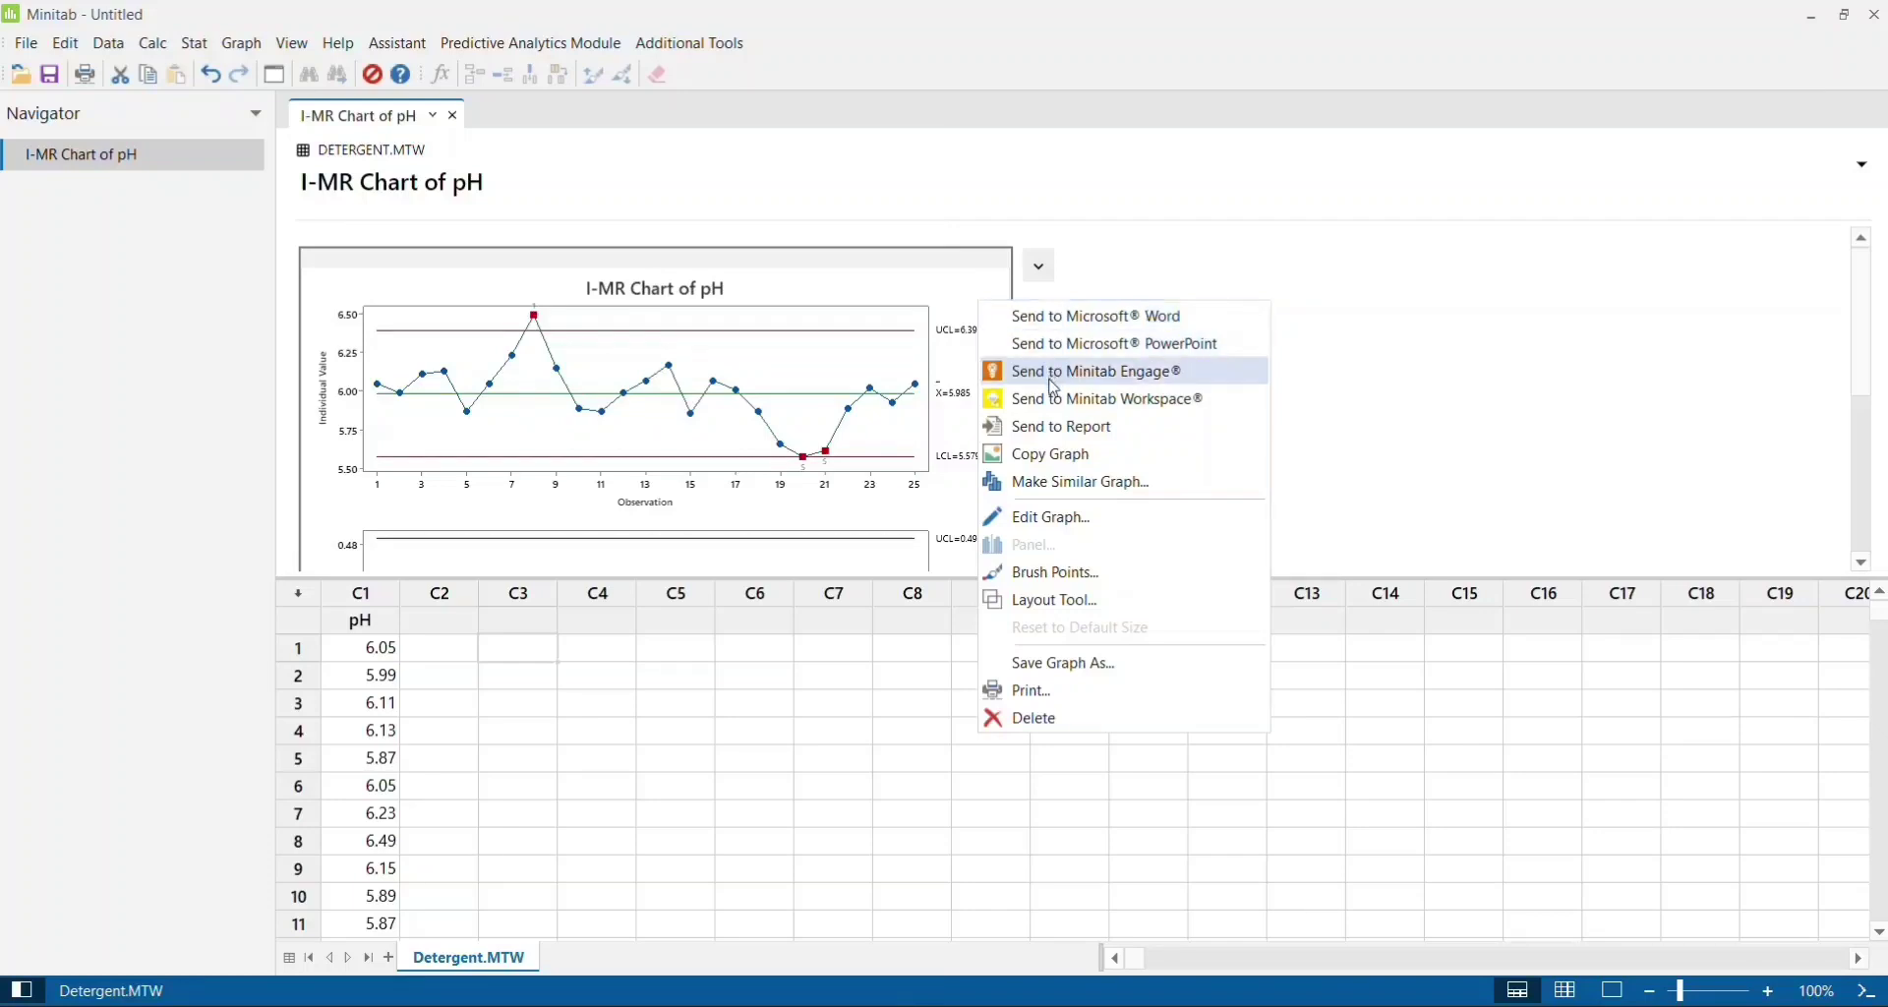
left_click(1042, 455)
key("alt+Tab")
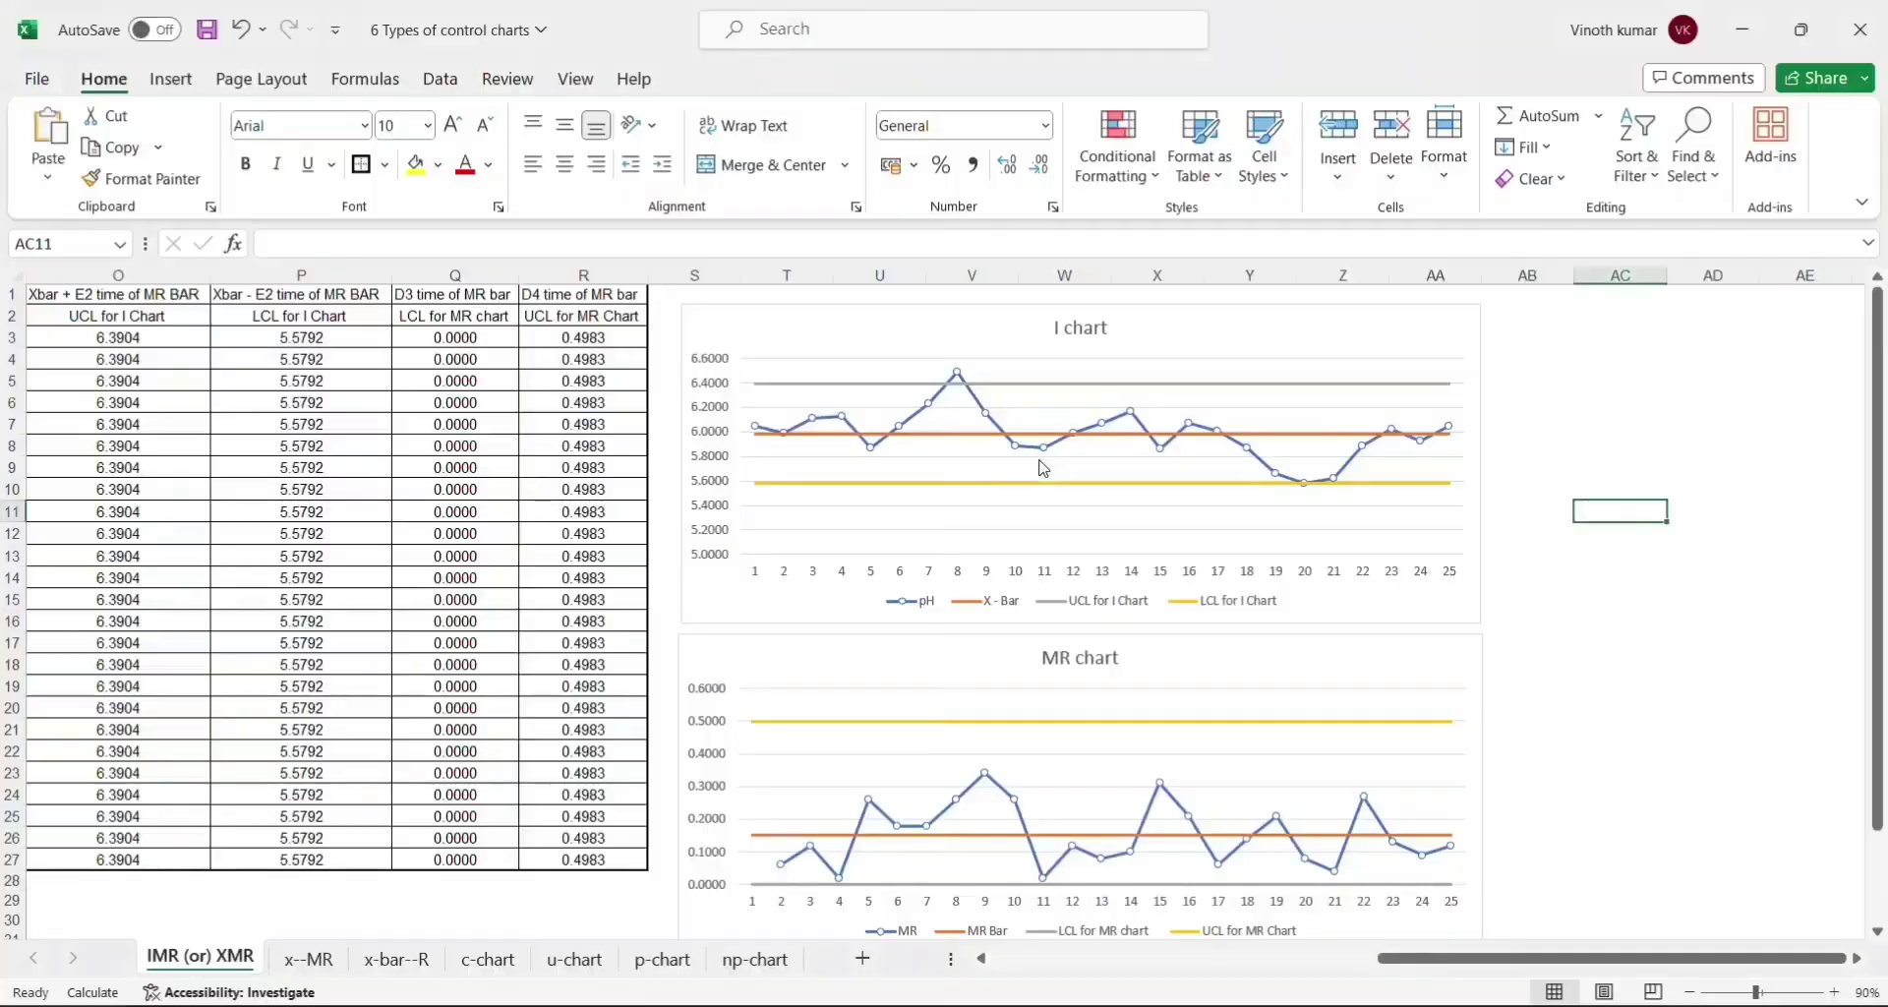
left_click(1618, 310)
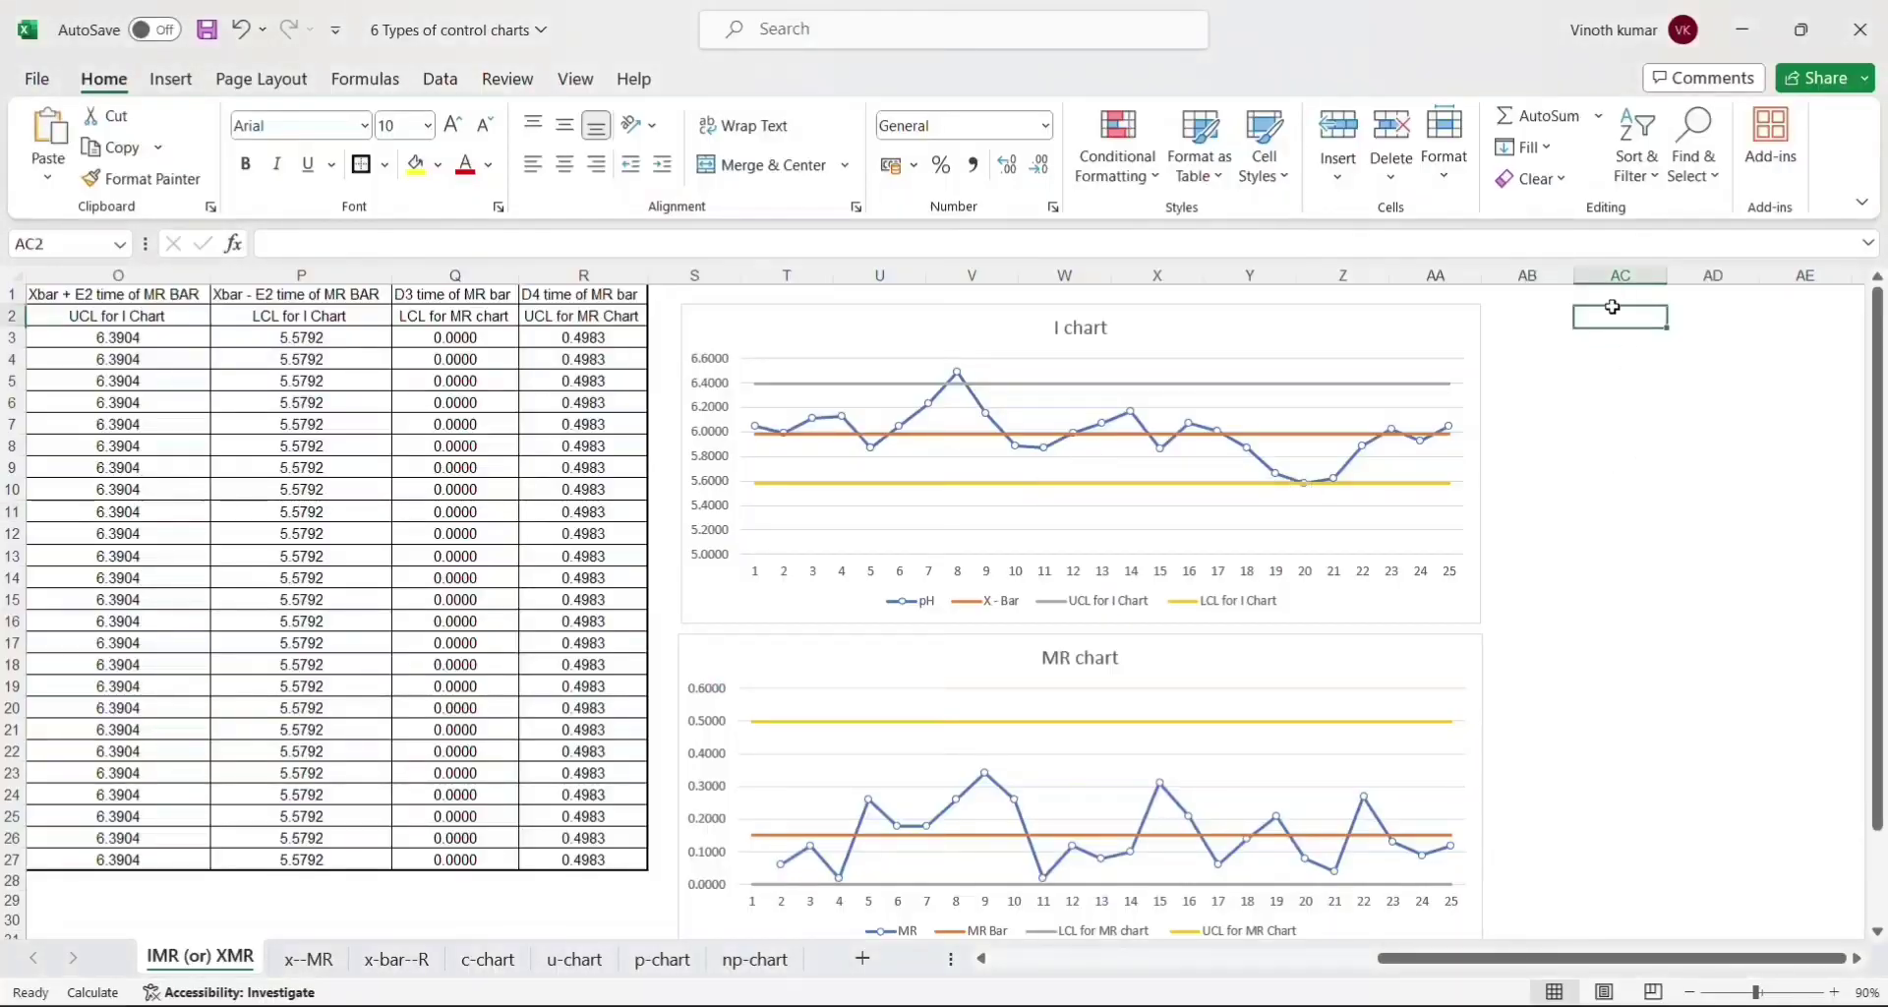
key("ctrl+v")
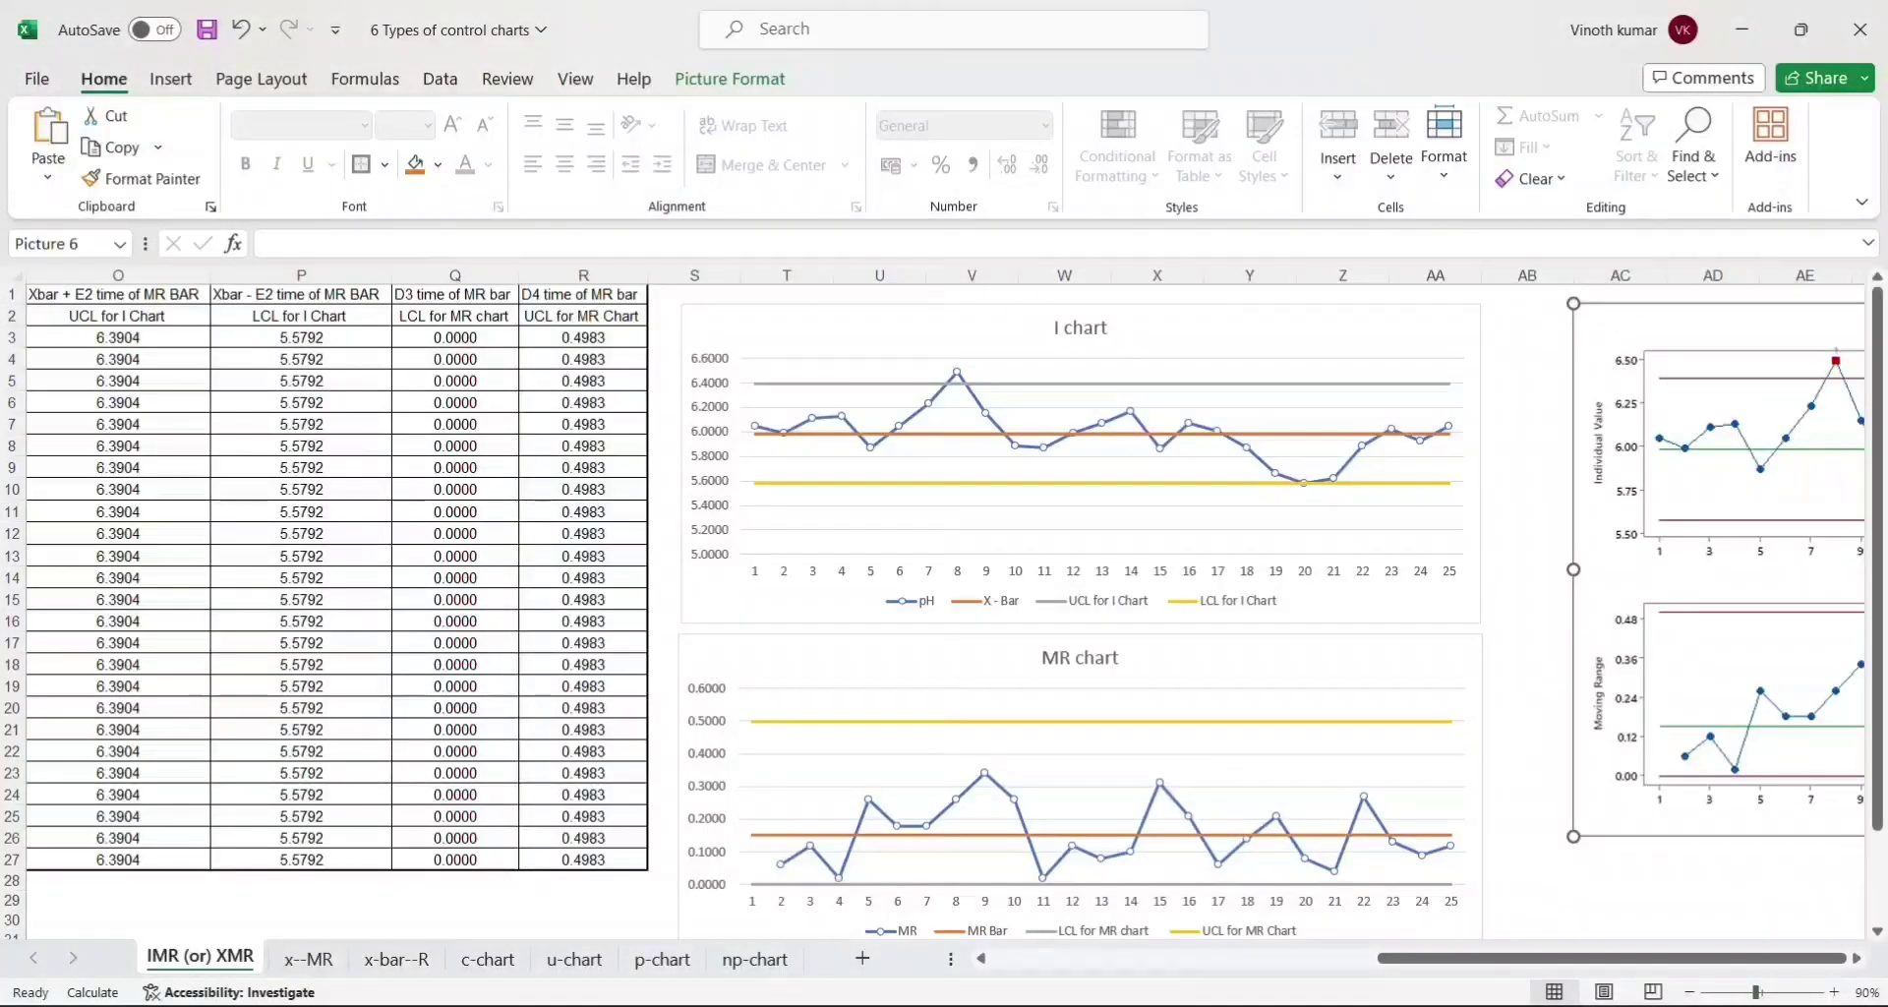
- Move the pasted I-MR picture beside the Excel charts, starting at column AB, and enlarge it to reach column AM
left_click(1857, 959)
left_click(1857, 959)
left_click(1857, 959)
left_click(1857, 959)
left_click(1857, 959)
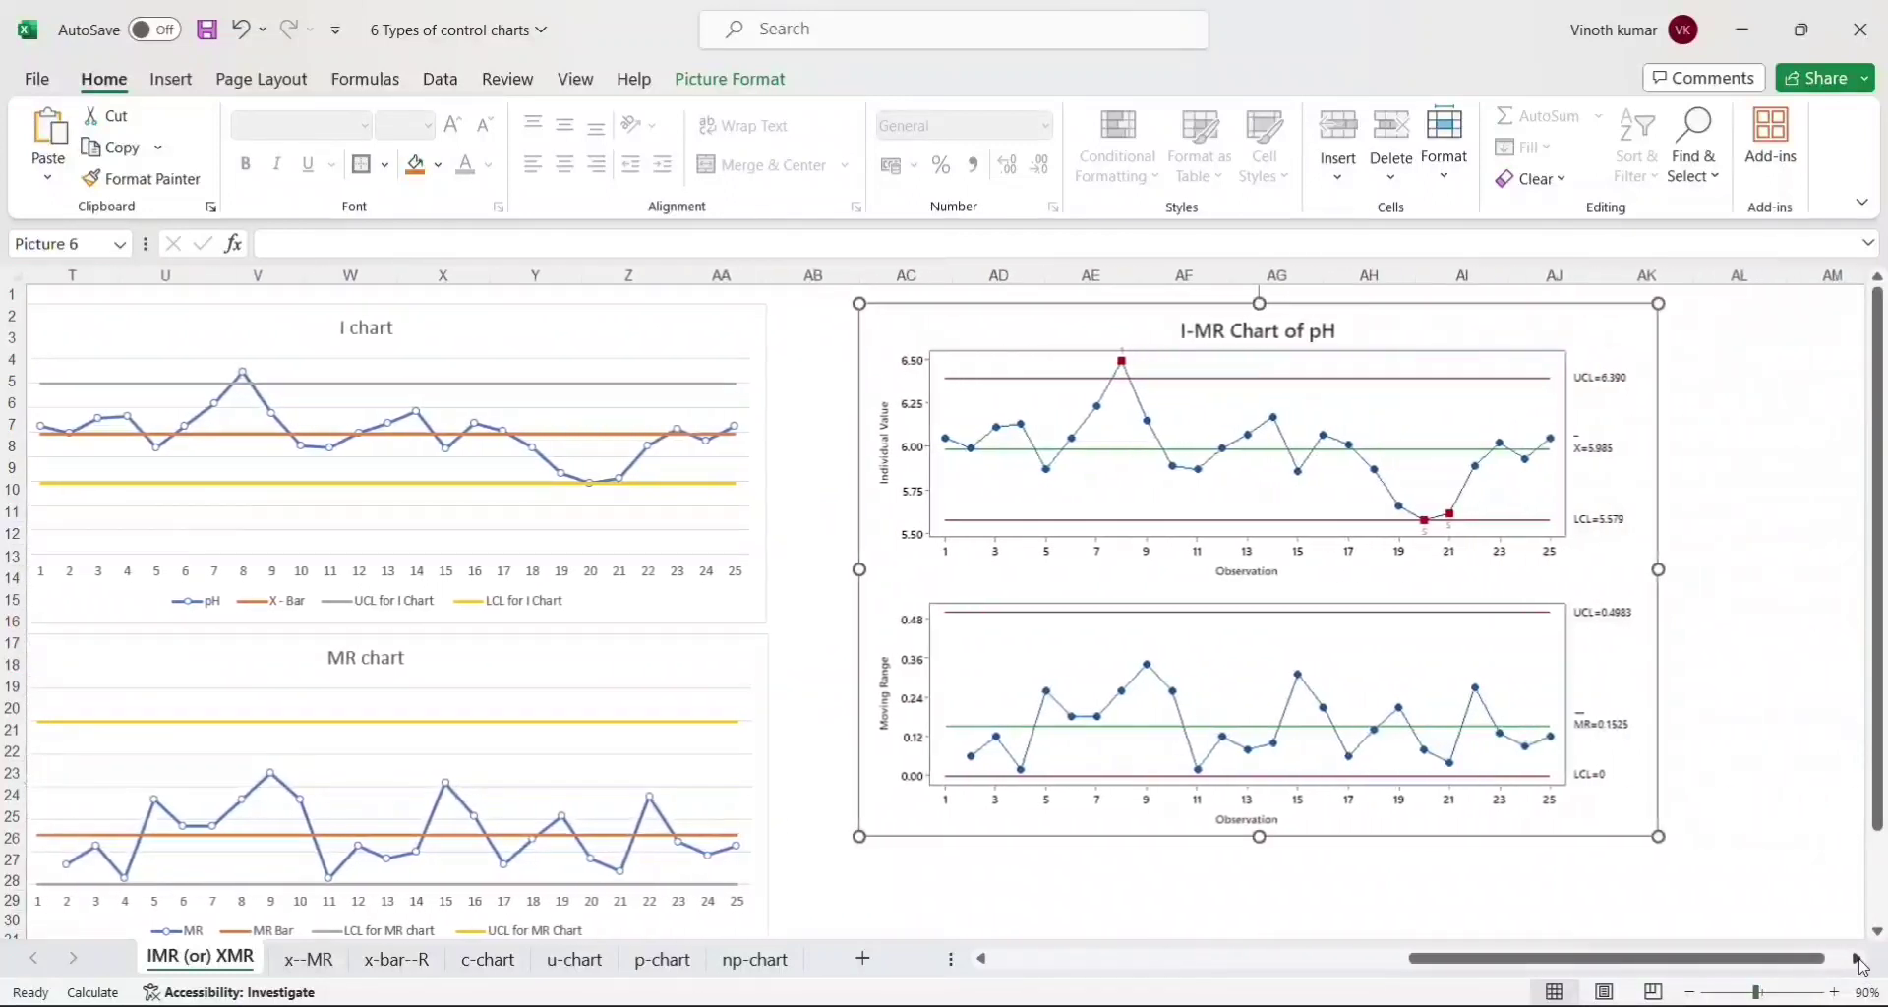
left_click_drag(1236, 364, 1166, 375)
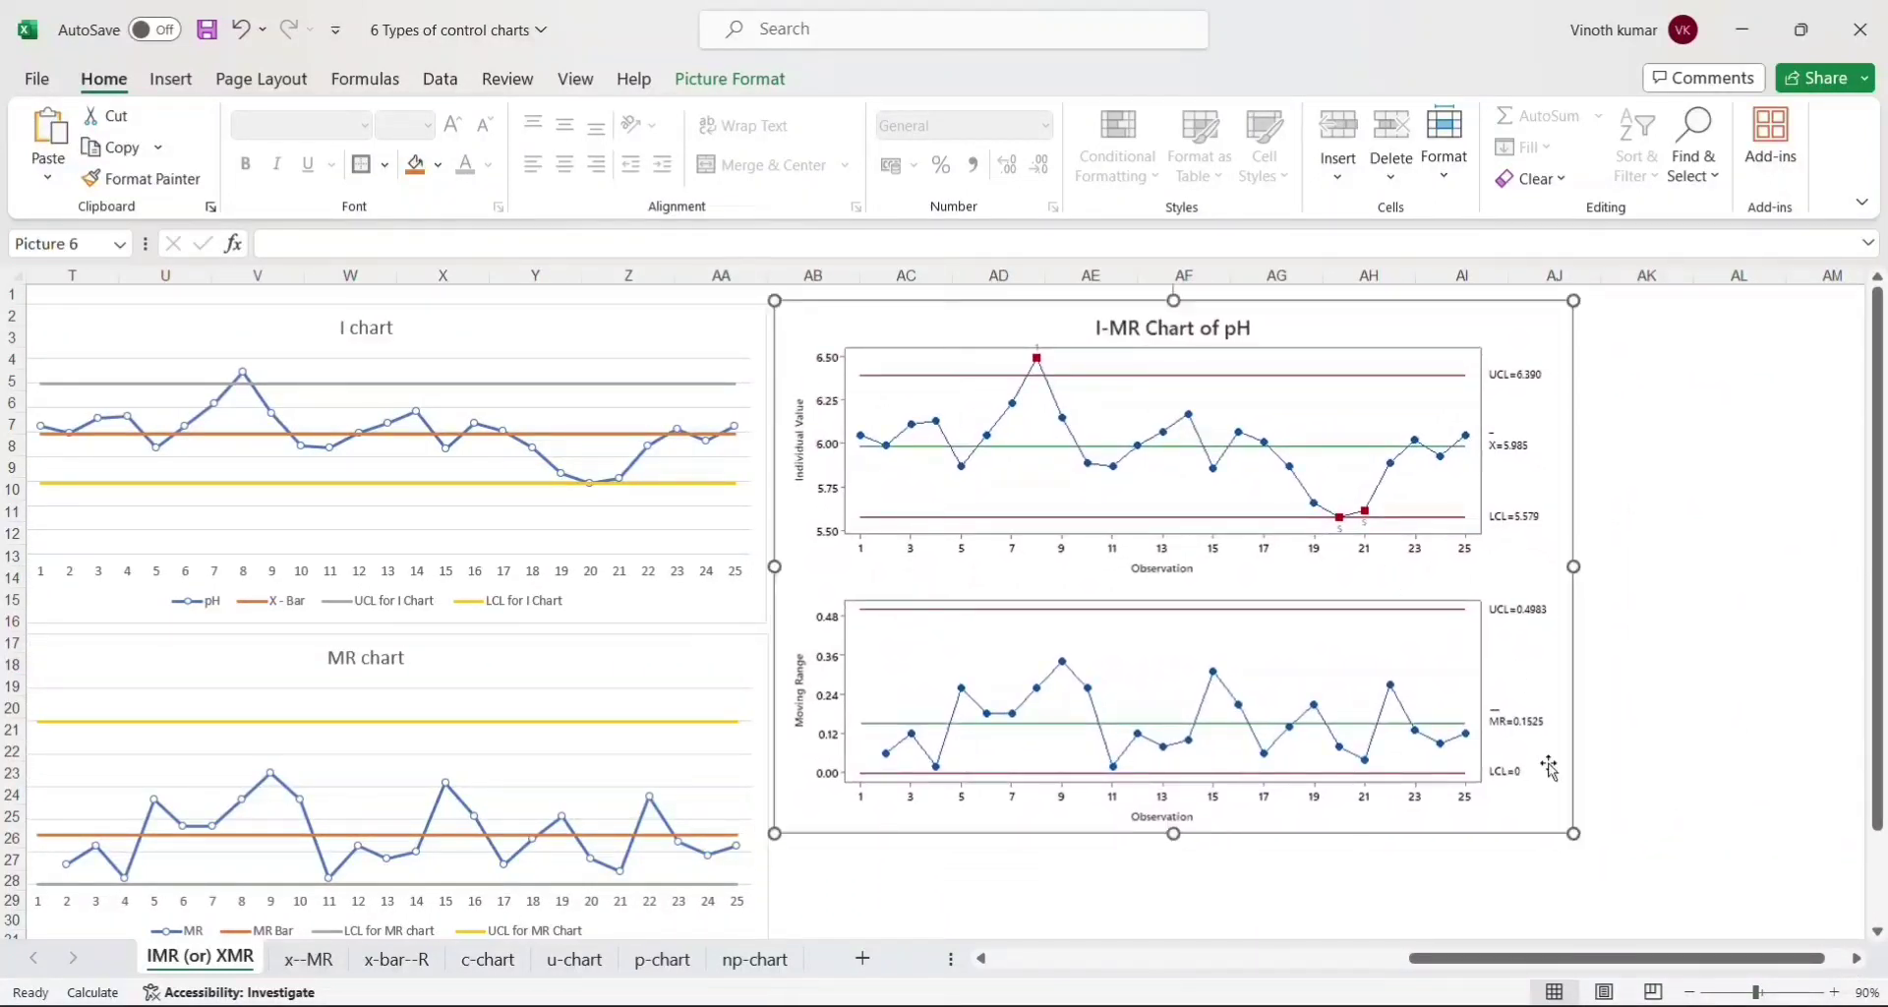
left_click_drag(1574, 834, 1708, 940)
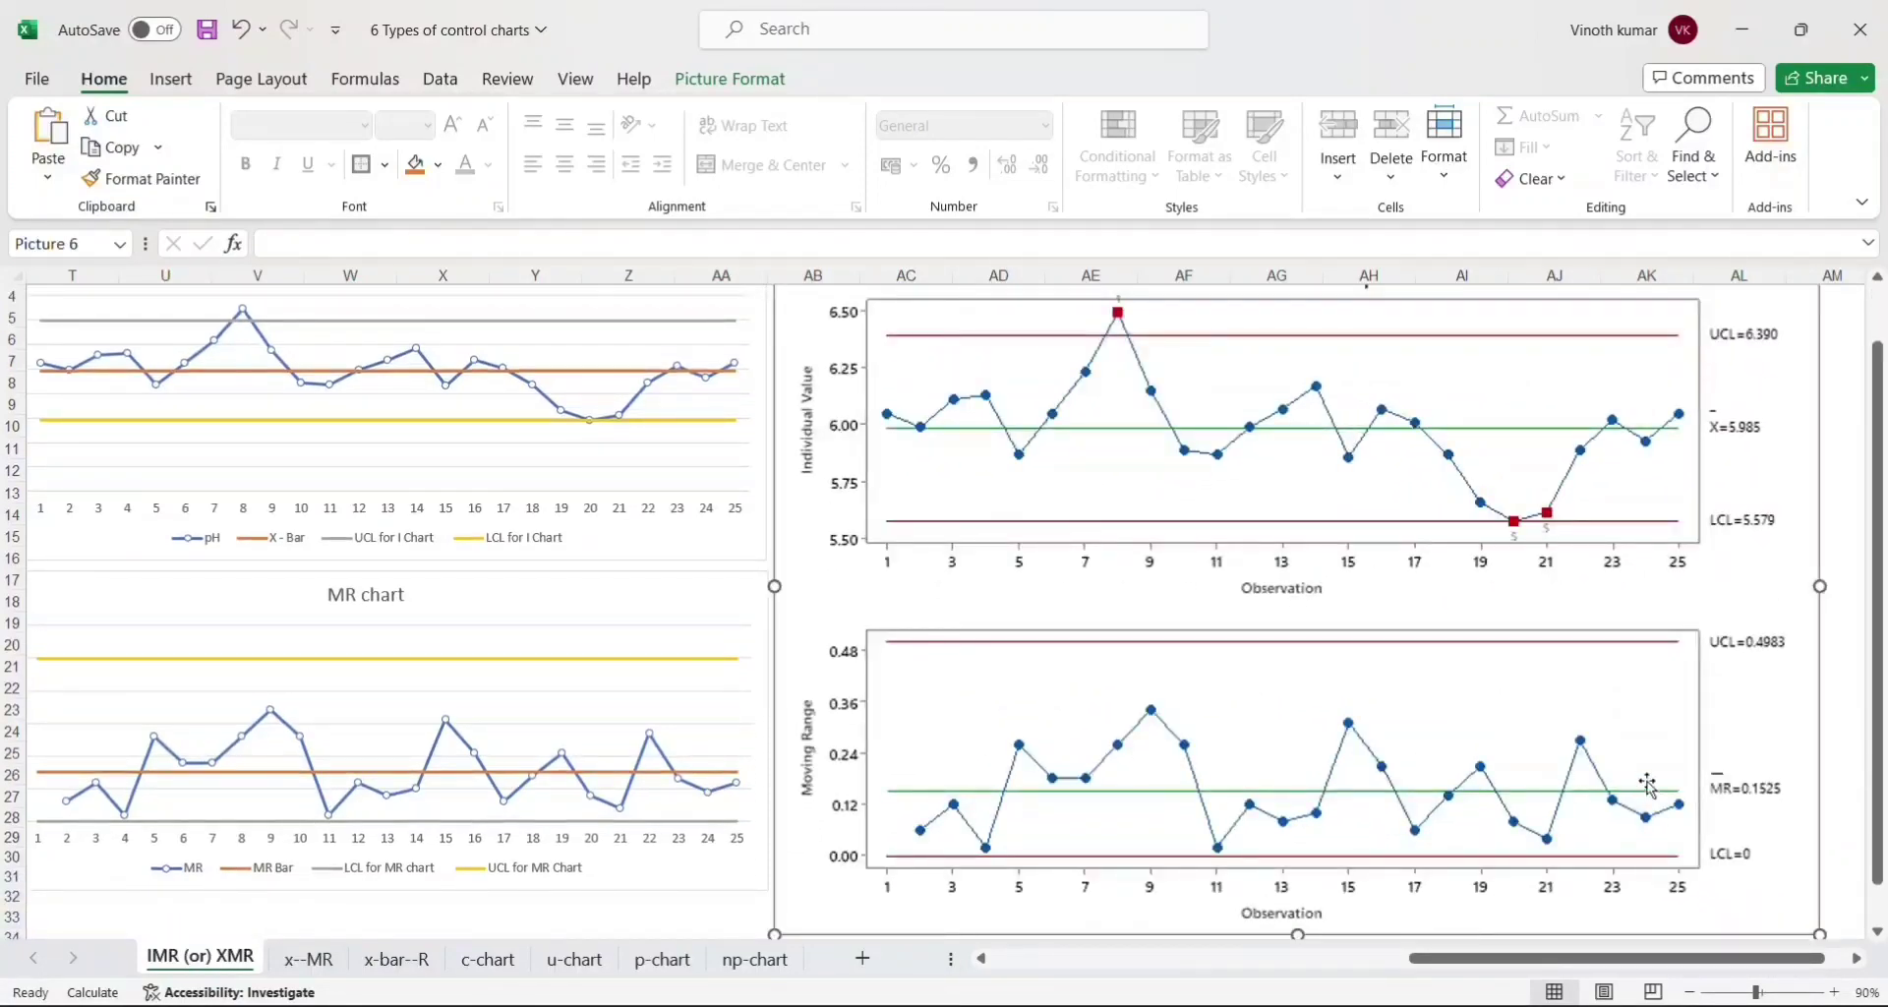
- Shrink the pasted I-MR picture so it ends in column AL and its lower edge aligns with the Excel MR chart, and deselect it
scroll(1645, 781, "up", 1)
scroll(1647, 787, "down", 5)
scroll(1648, 784, "down", 1)
scroll(1649, 784, "right", 1)
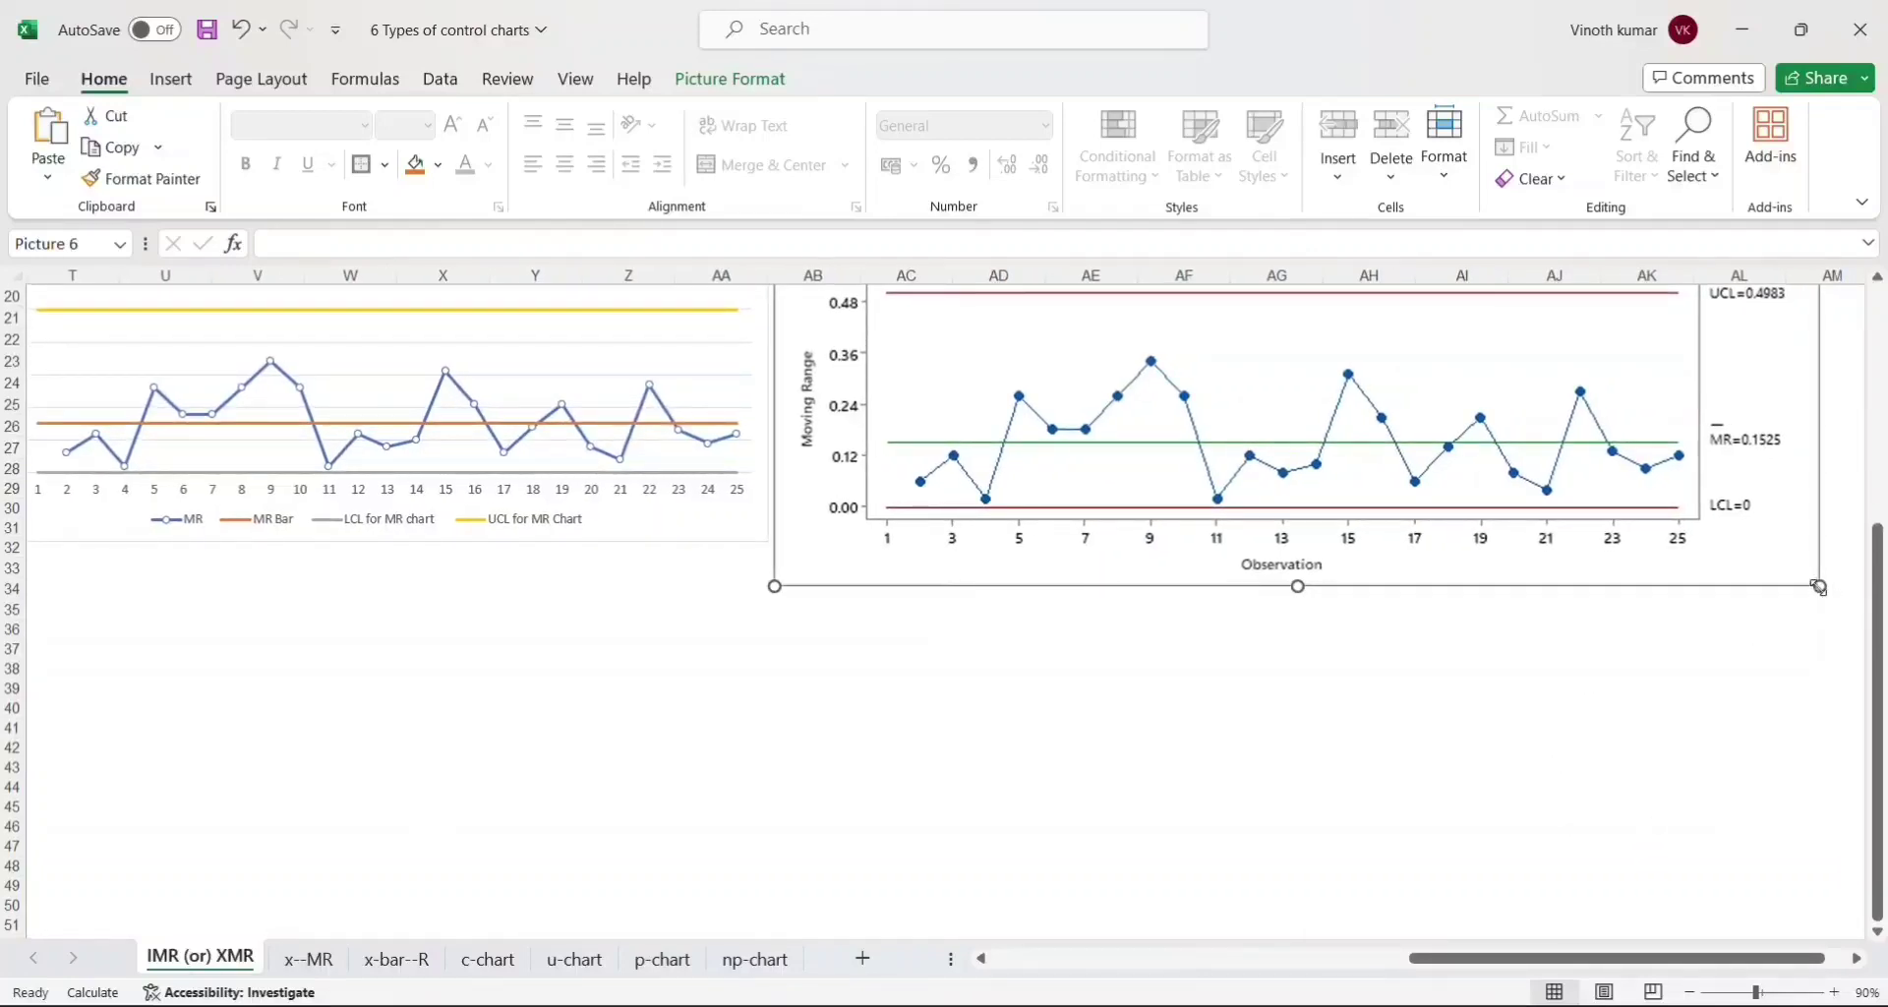
left_click_drag(1819, 584, 1762, 534)
left_click(1820, 636)
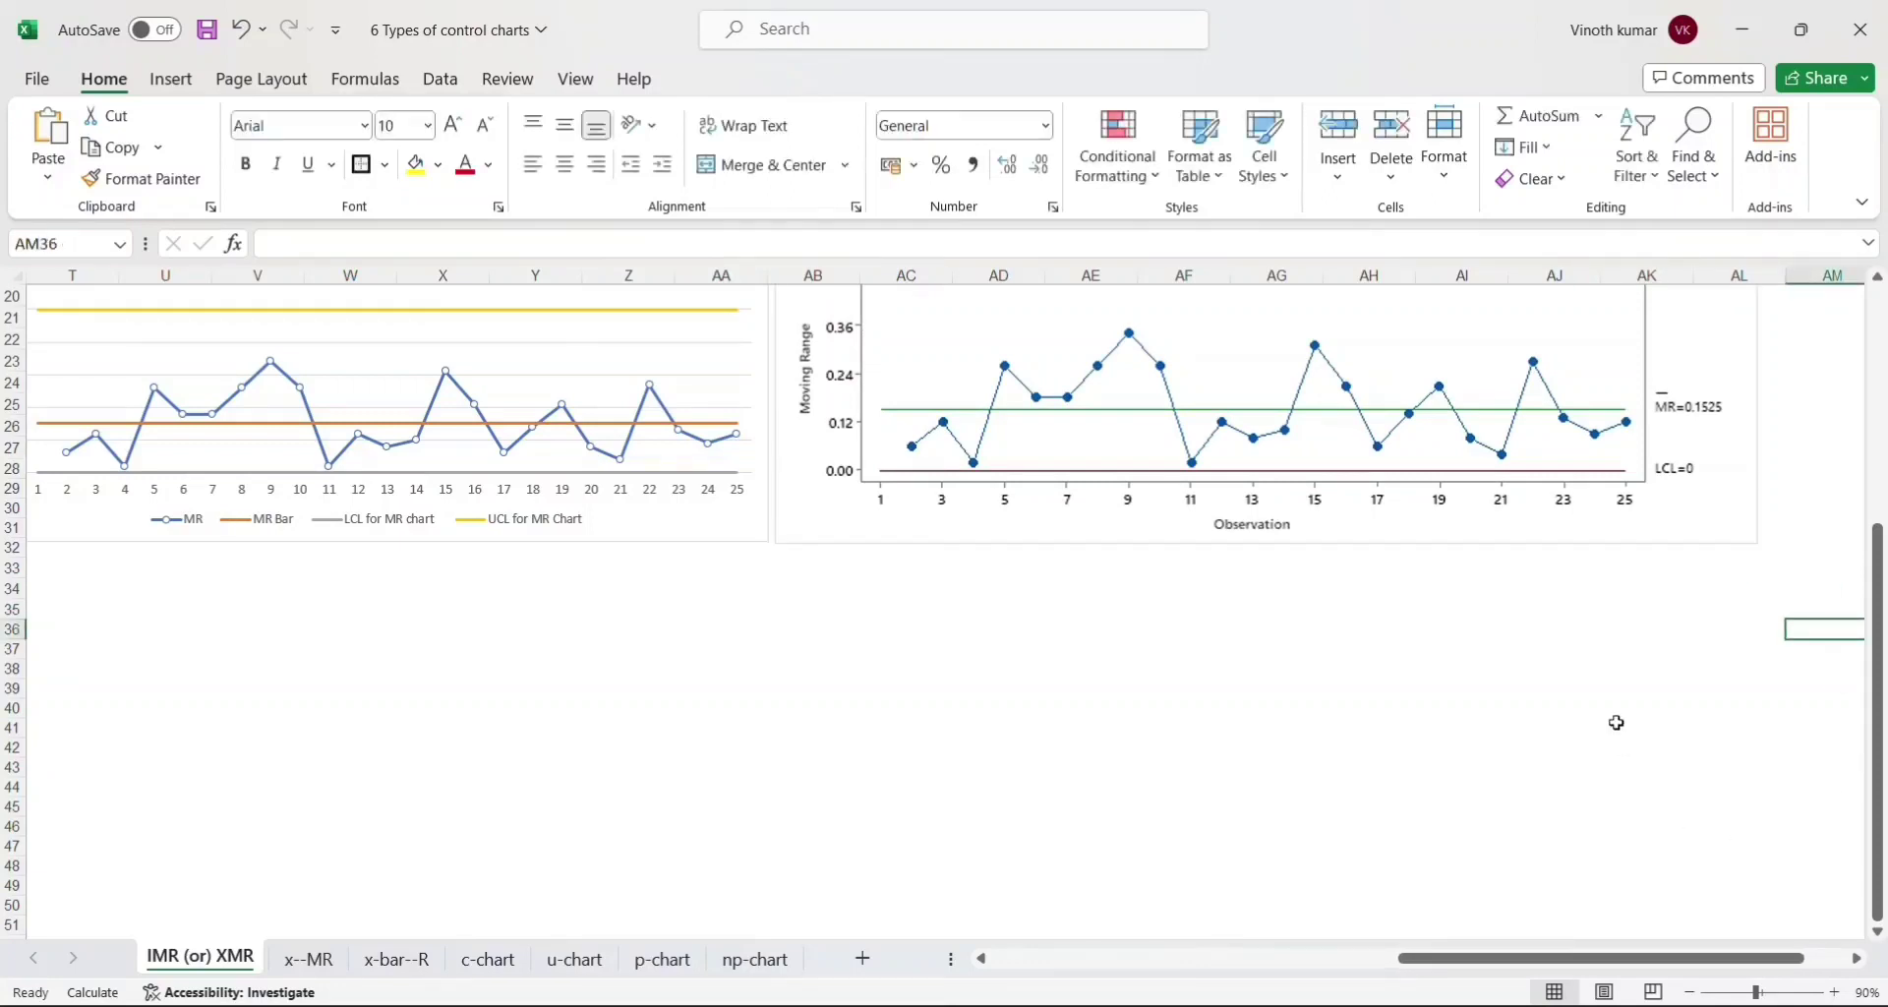
- Compare the Excel I and MR charts with the I-MR picture and review the calculation columns back to the constants table in column A
scroll(1617, 723, "up", 3)
scroll(1617, 723, "up", 3)
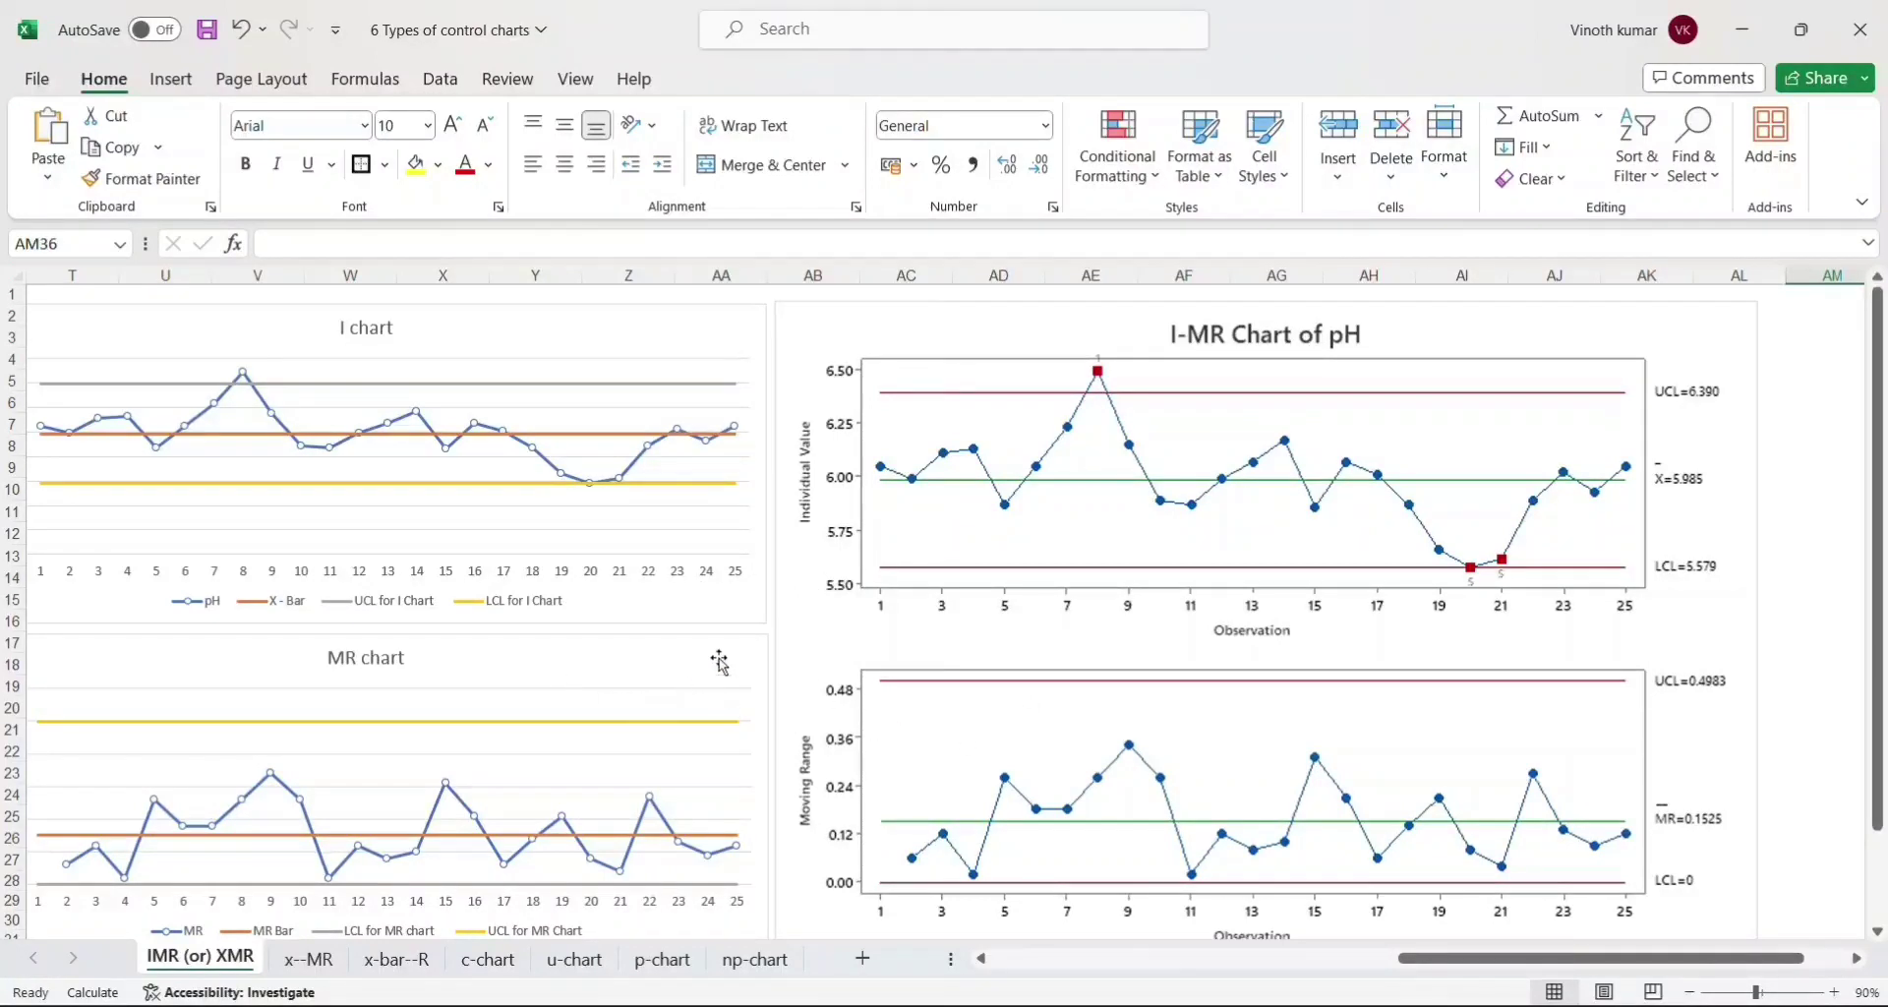
scroll(712, 693, "left", 3)
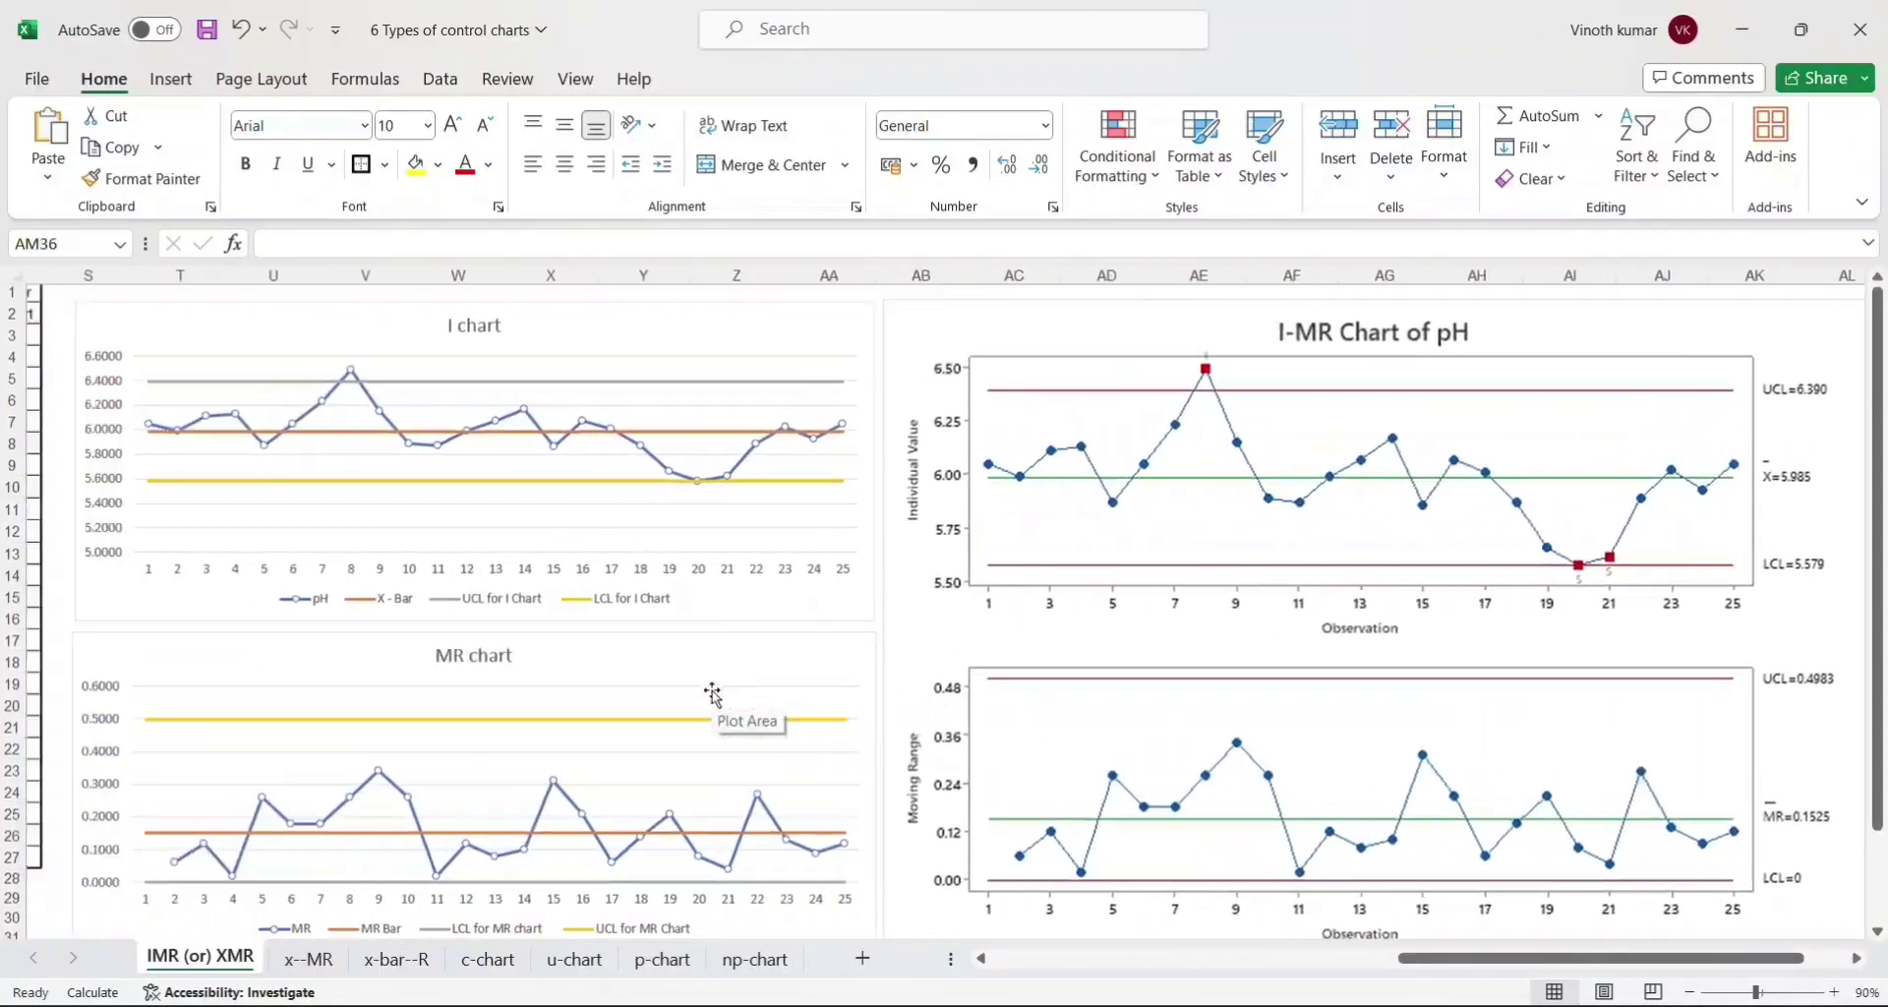
scroll(712, 693, "left", 1)
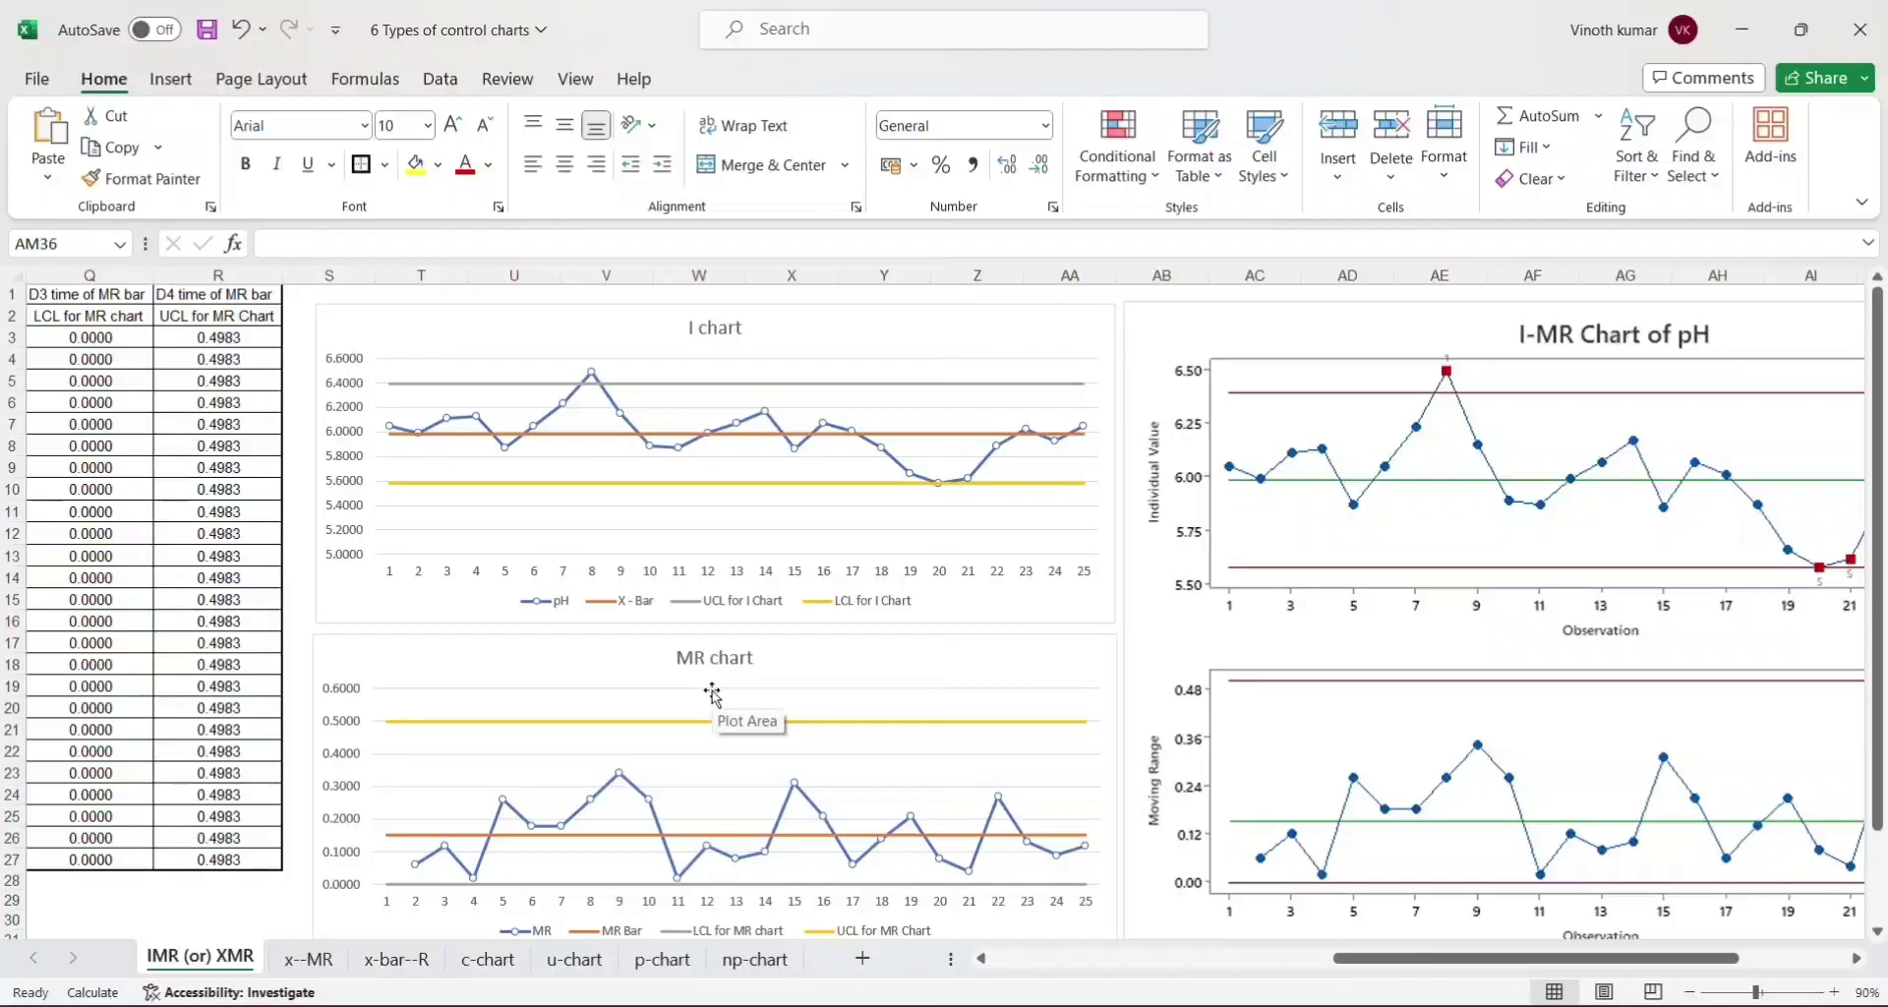
left_click(291, 295)
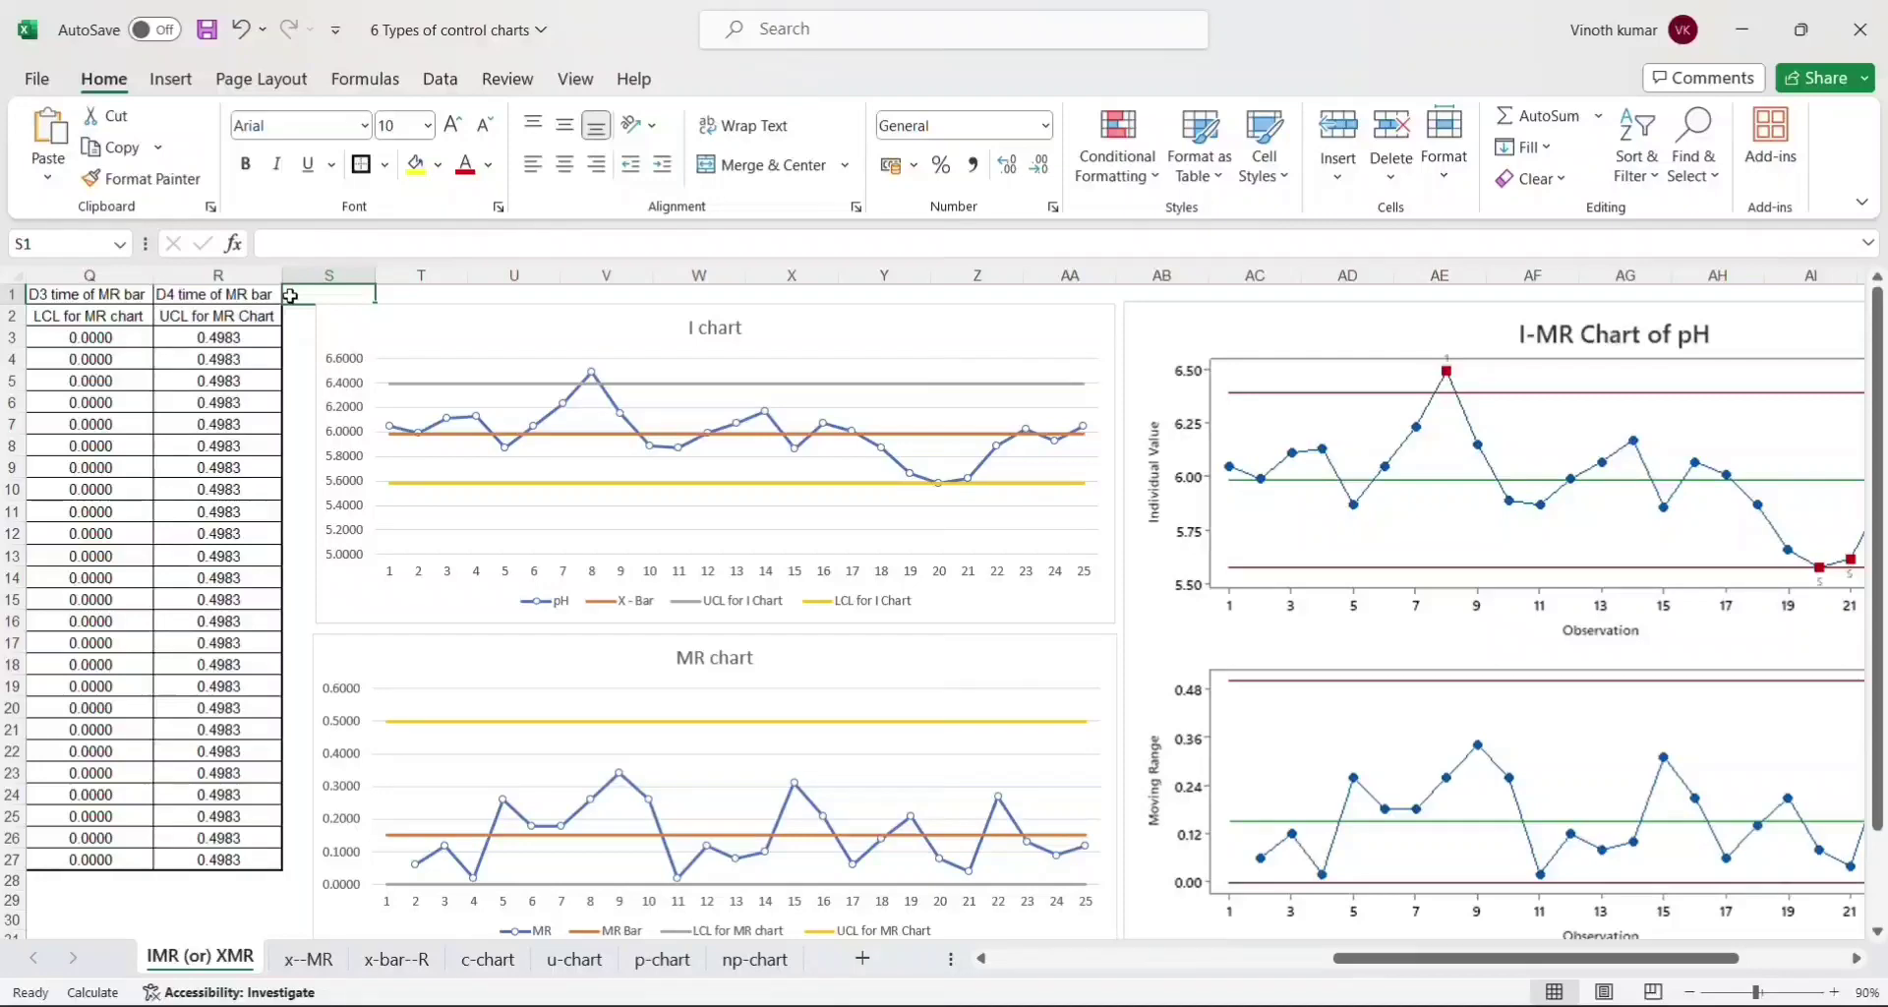
key("Left")
key("Left")
key("Left")
key("Left")
key("Left")
key("Left")
key("Left")
key("Left")
key("Left")
key("Left")
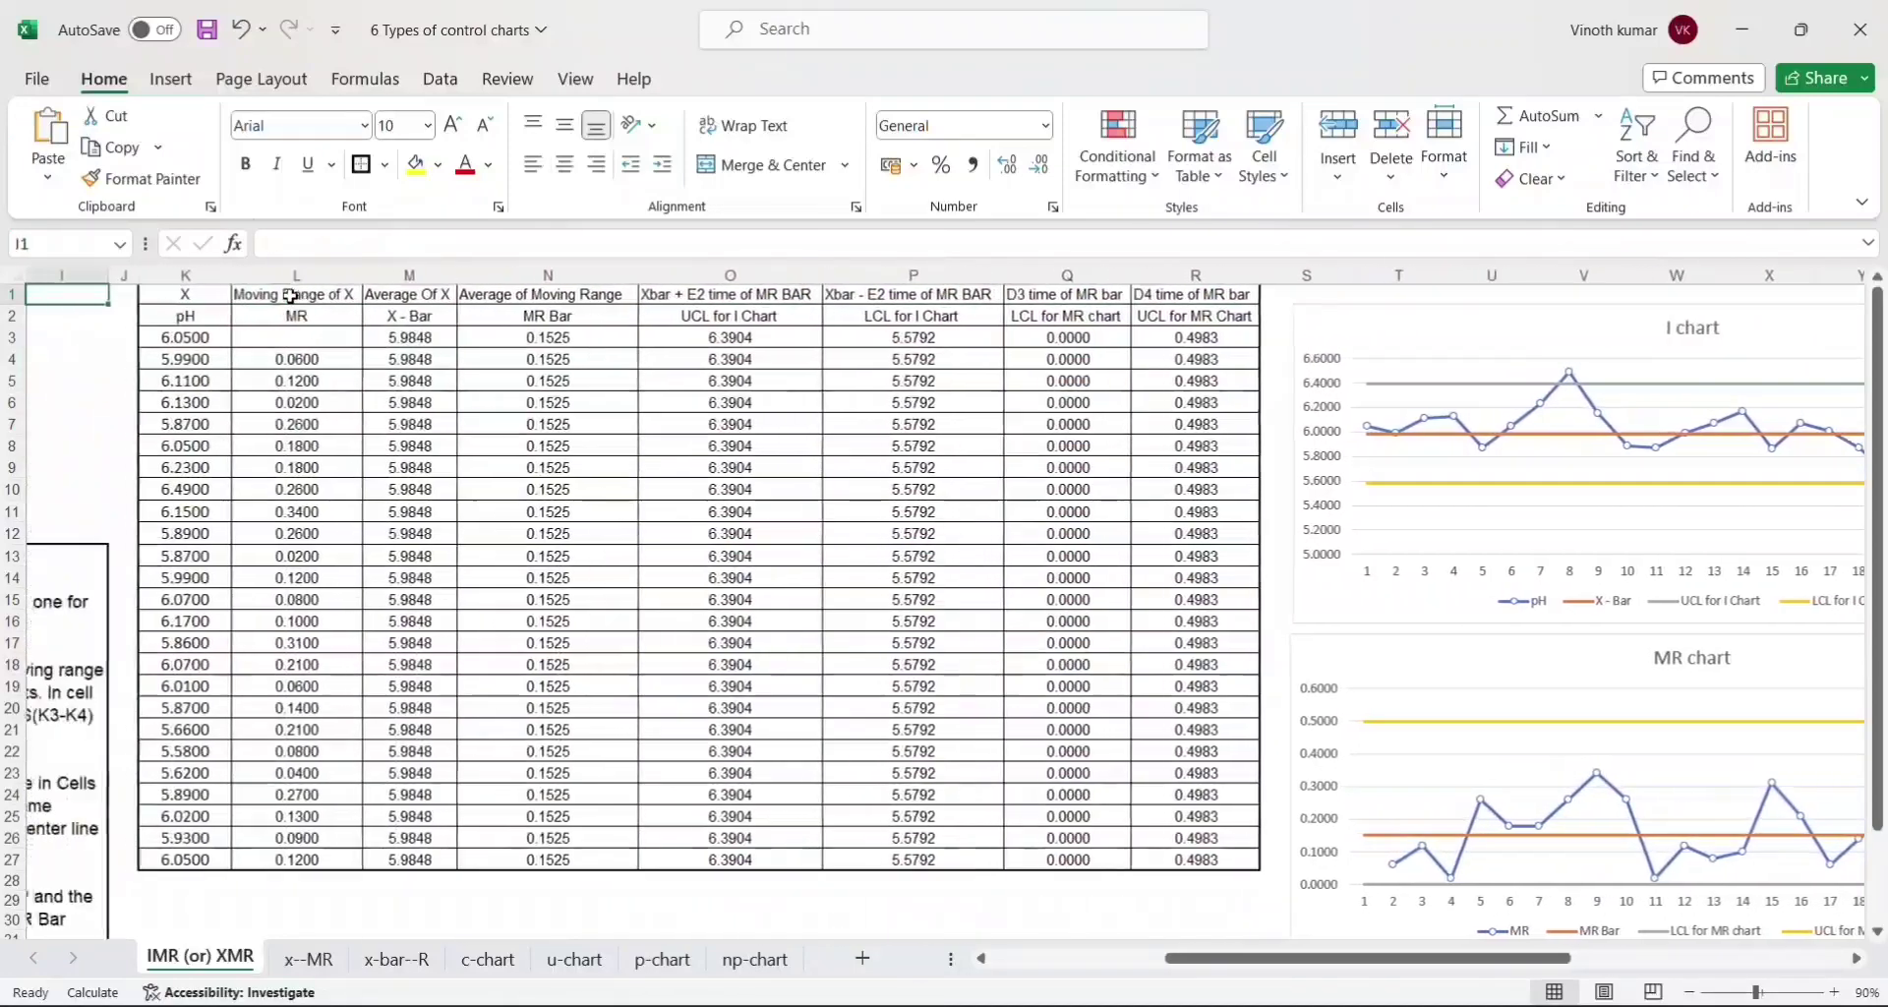
key("Left")
key("Left")
key("Left")
key("Left")
key("Left")
key("Left")
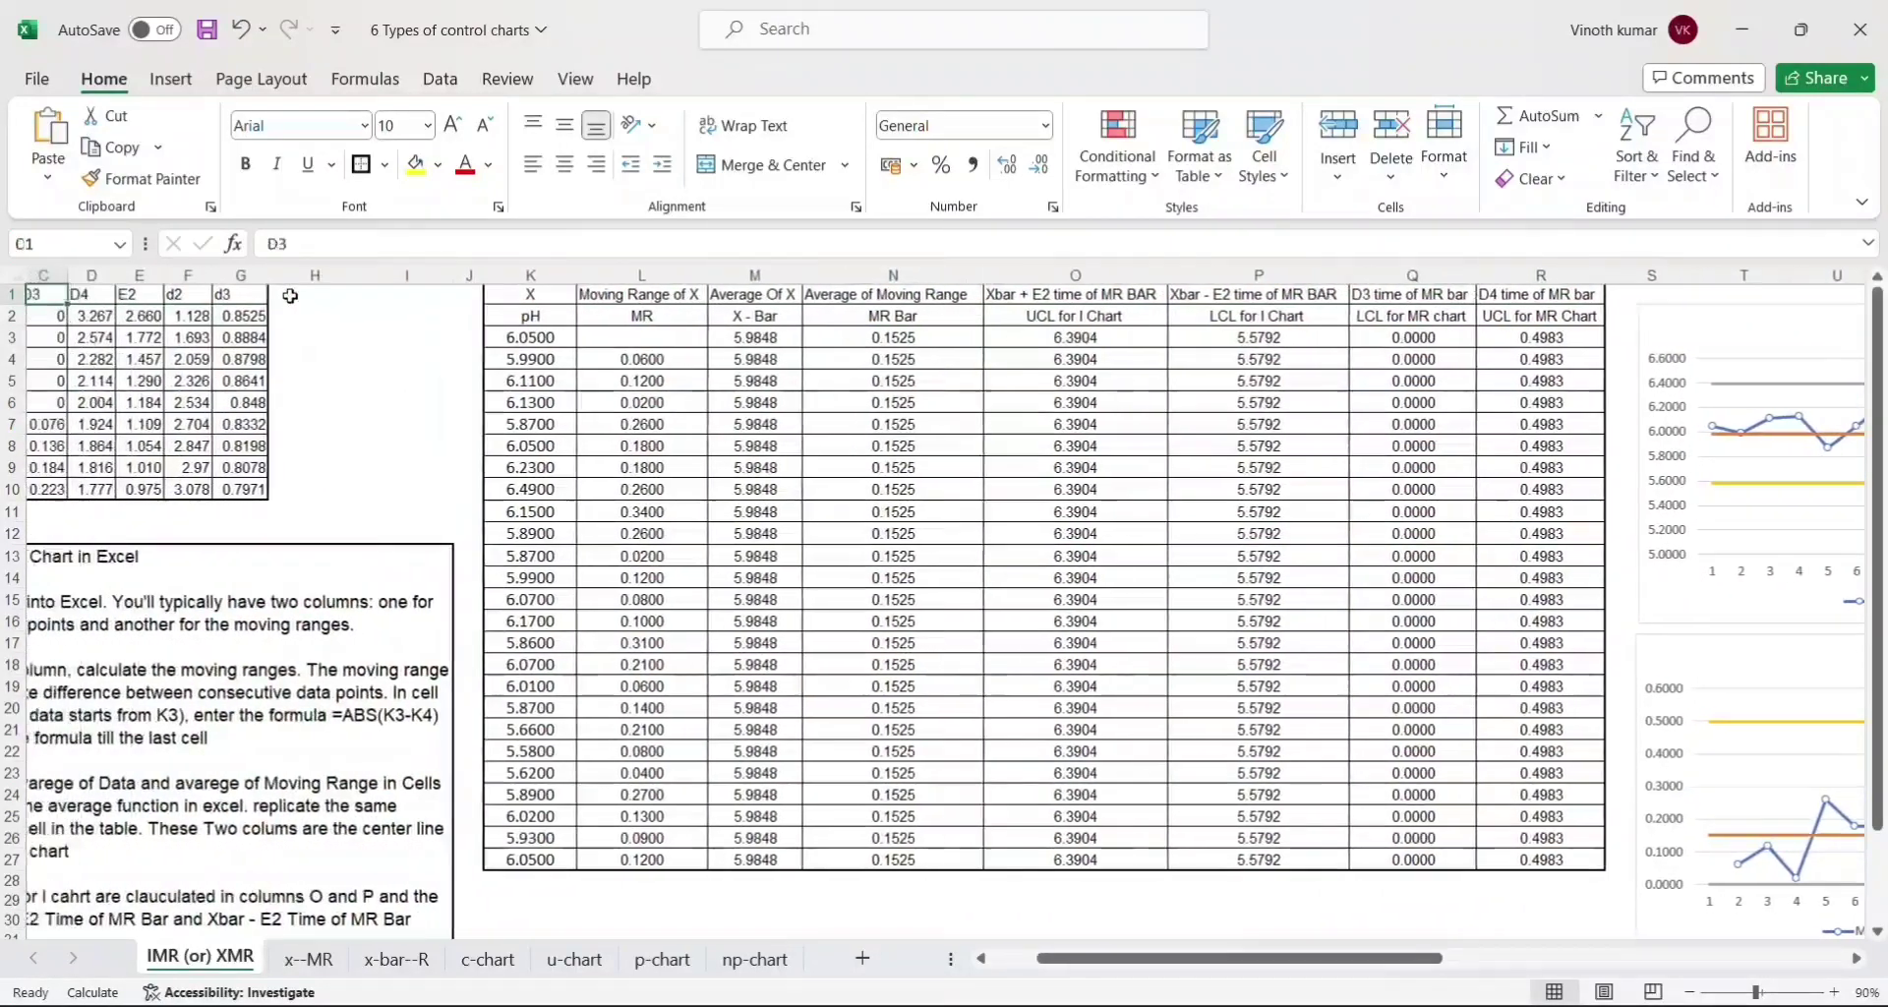
key("Left")
key("Left")
- Look across row 1 from the constants table through the calculation columns to the Excel charts and the I-MR picture
key("Right")
key("Right")
key("Right")
key("Right")
key("Right")
key("Right")
key("Right")
key("Right")
key("Right")
key("Right")
key("Right")
key("Right")
key("Right")
key("Right")
key("Right")
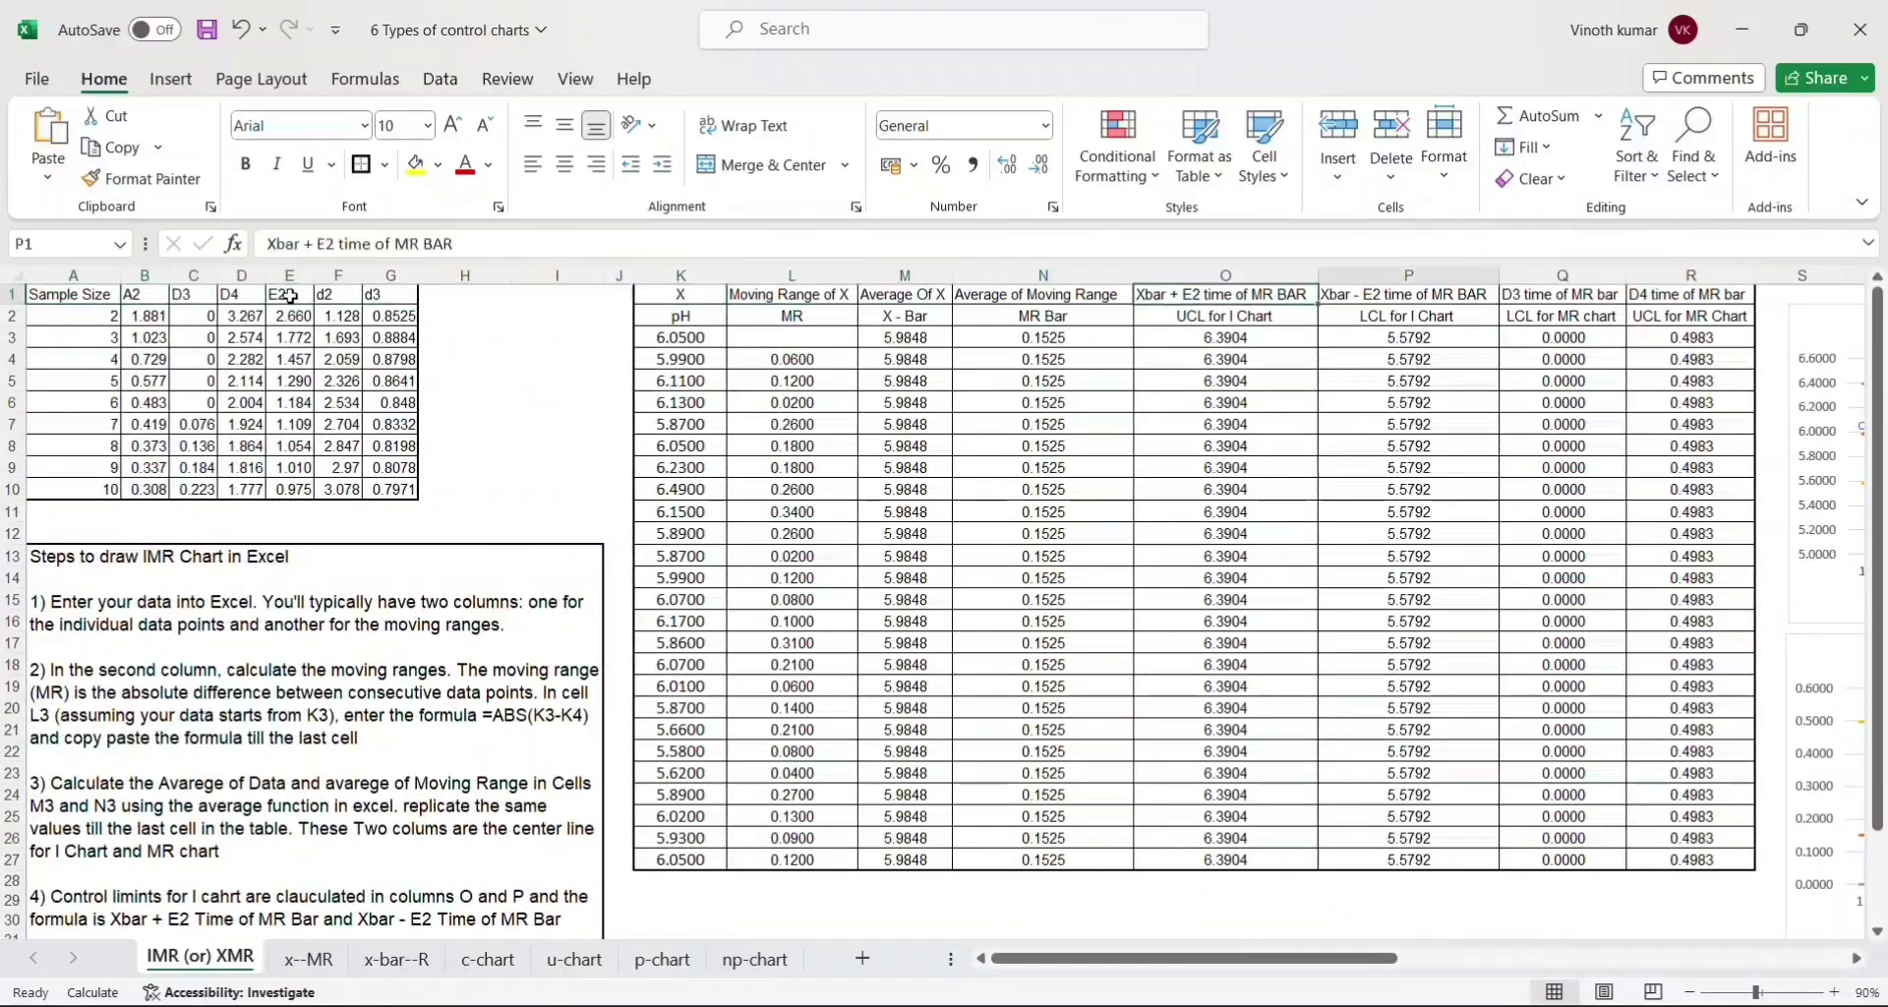
key("Right")
key("Right")
key("Right")
key("Right")
key("Right")
key("Right")
key("Right")
key("Right")
key("Right")
key("Right")
key("Right")
key("Right")
key("Right")
key("Left")
key("Left")
key("Left")
key("Left")
key("Left")
key("Left")
key("Left")
key("Left")
key("Left")
key("Left")
key("Left")
key("Left")
key("Left")
key("Left")
key("Left")
key("Left")
key("Left")
key("Left")
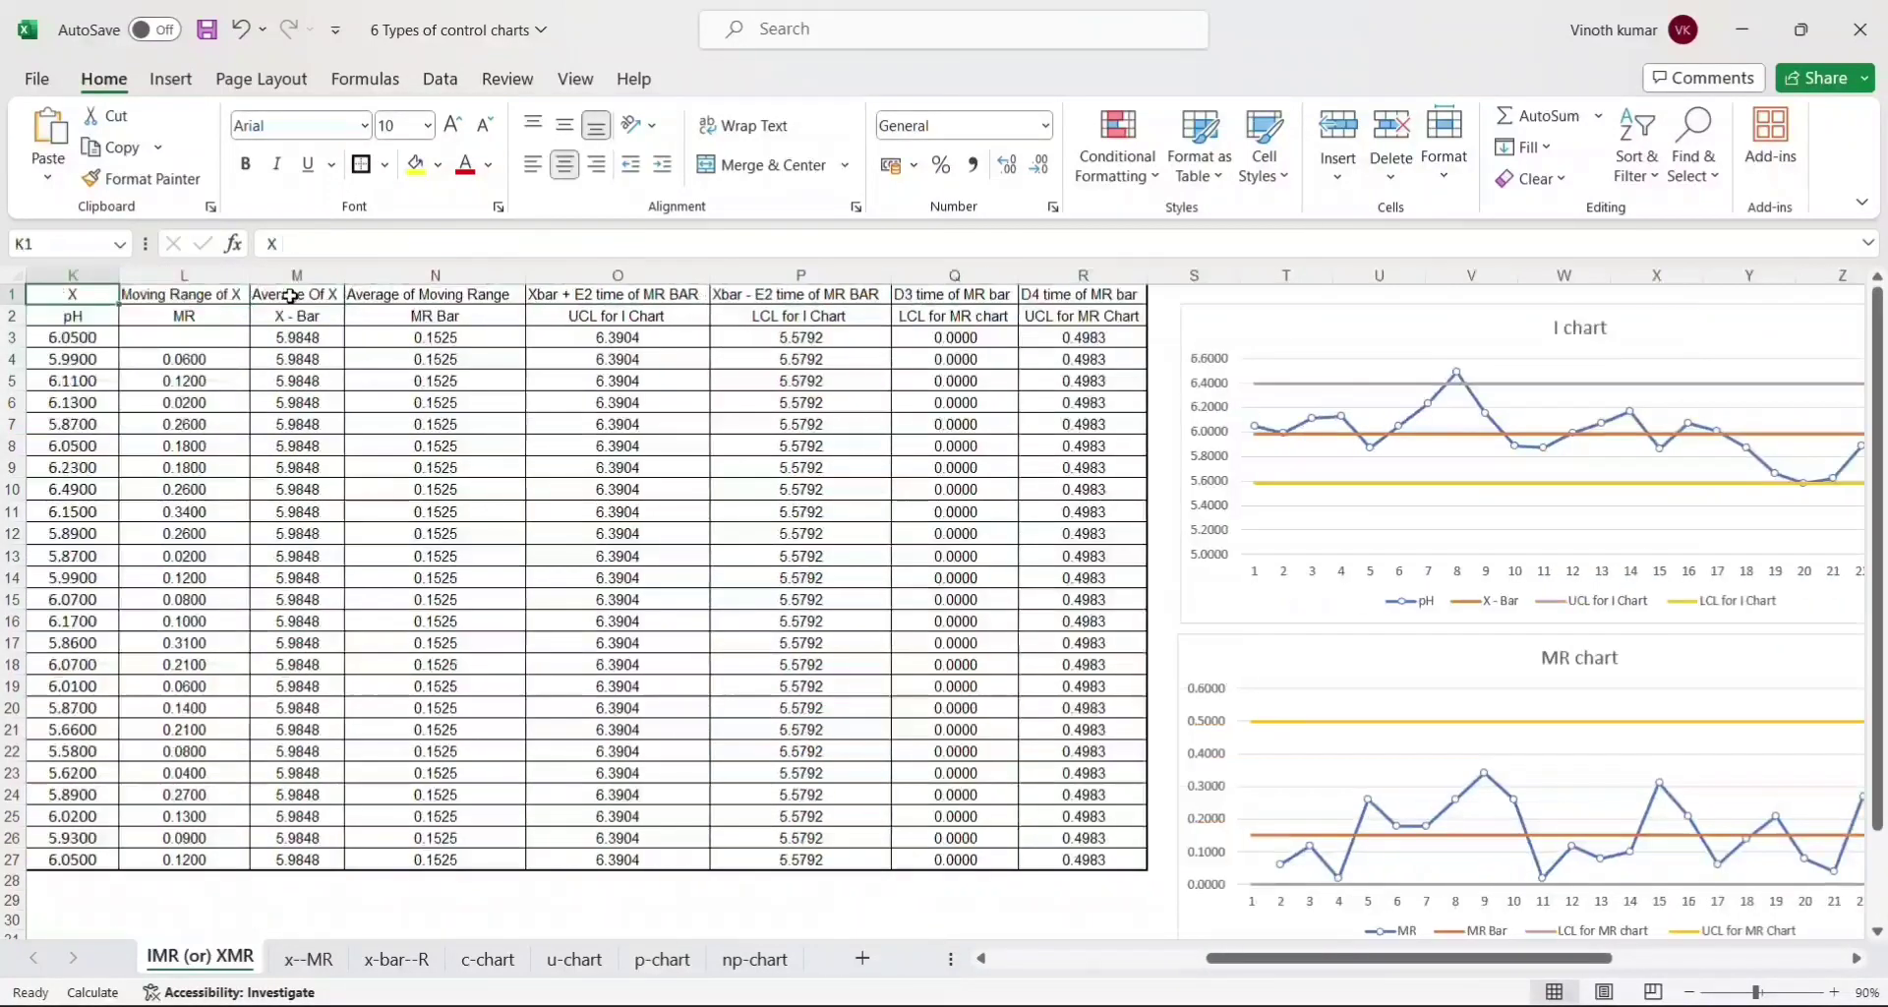
key("Left")
key("Left")
key("Left")
key("Right")
key("Right")
key("Right")
key("Right")
key("Right")
key("Right")
key("Right")
key("Right")
key("Right")
key("Right")
key("Right")
key("Right")
key("Right")
key("Right")
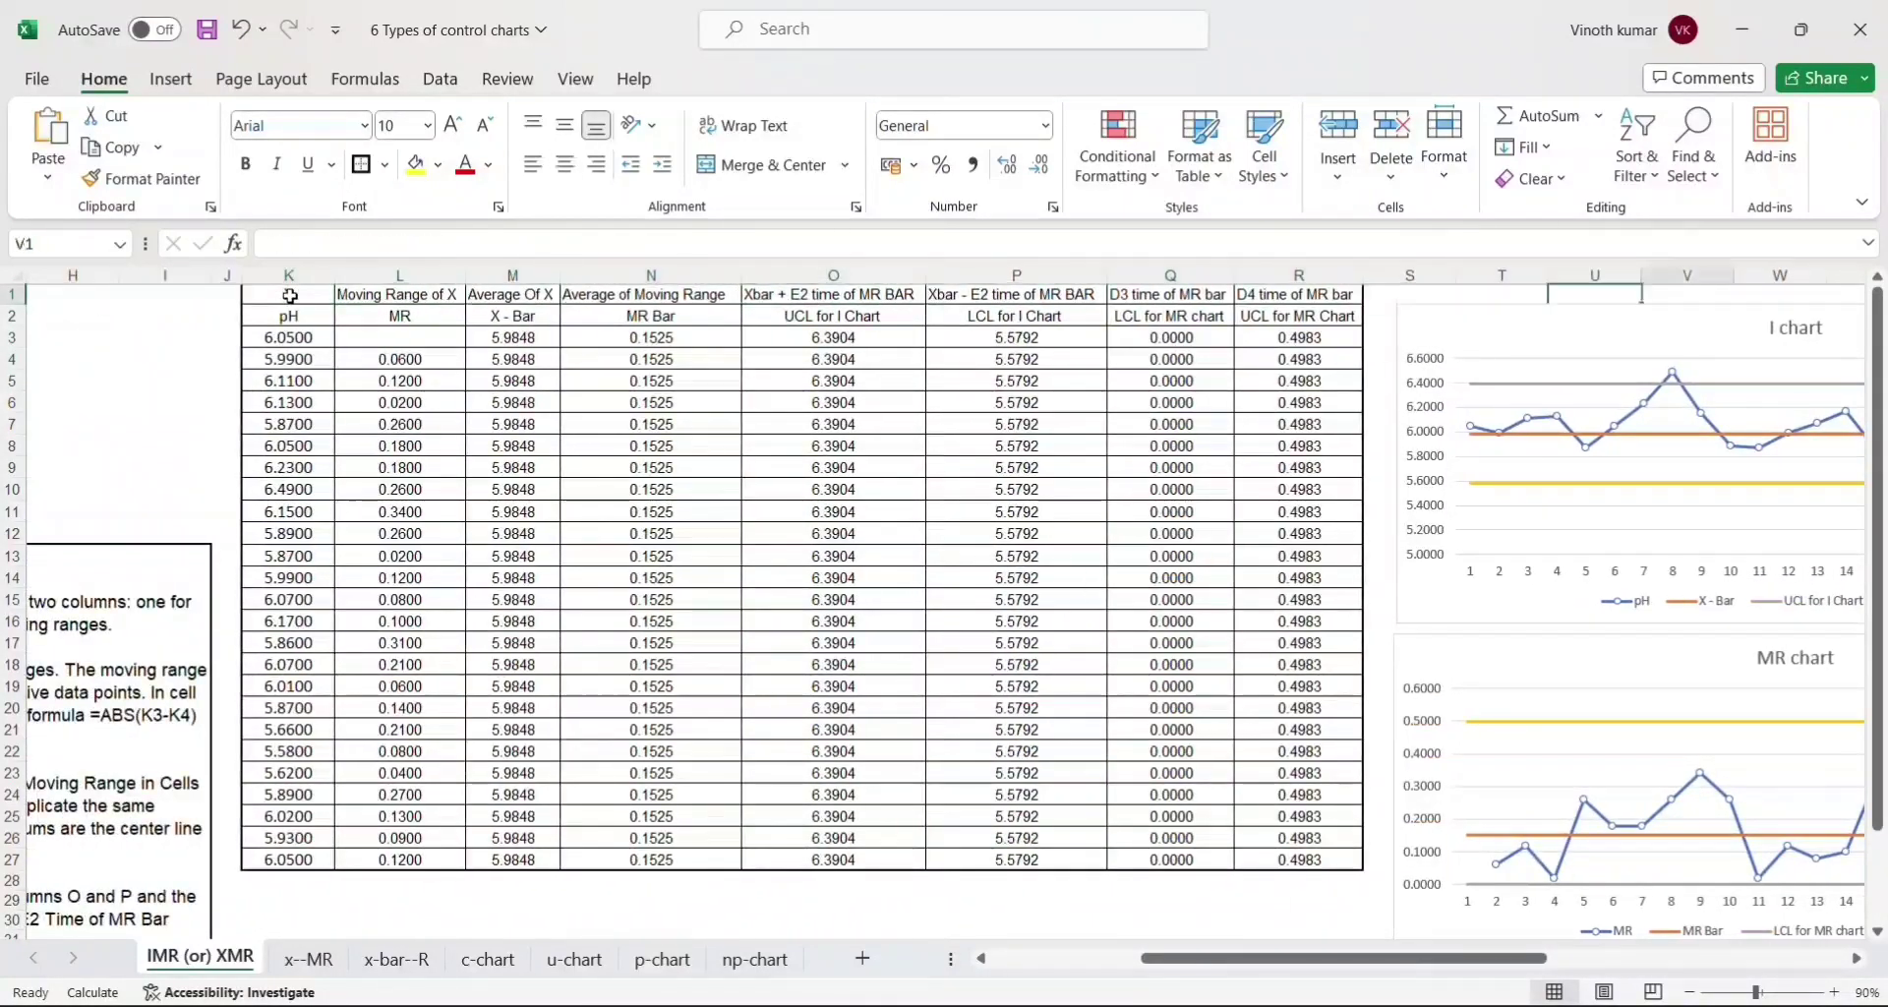
key("Right")
key("Right")
key("Right")
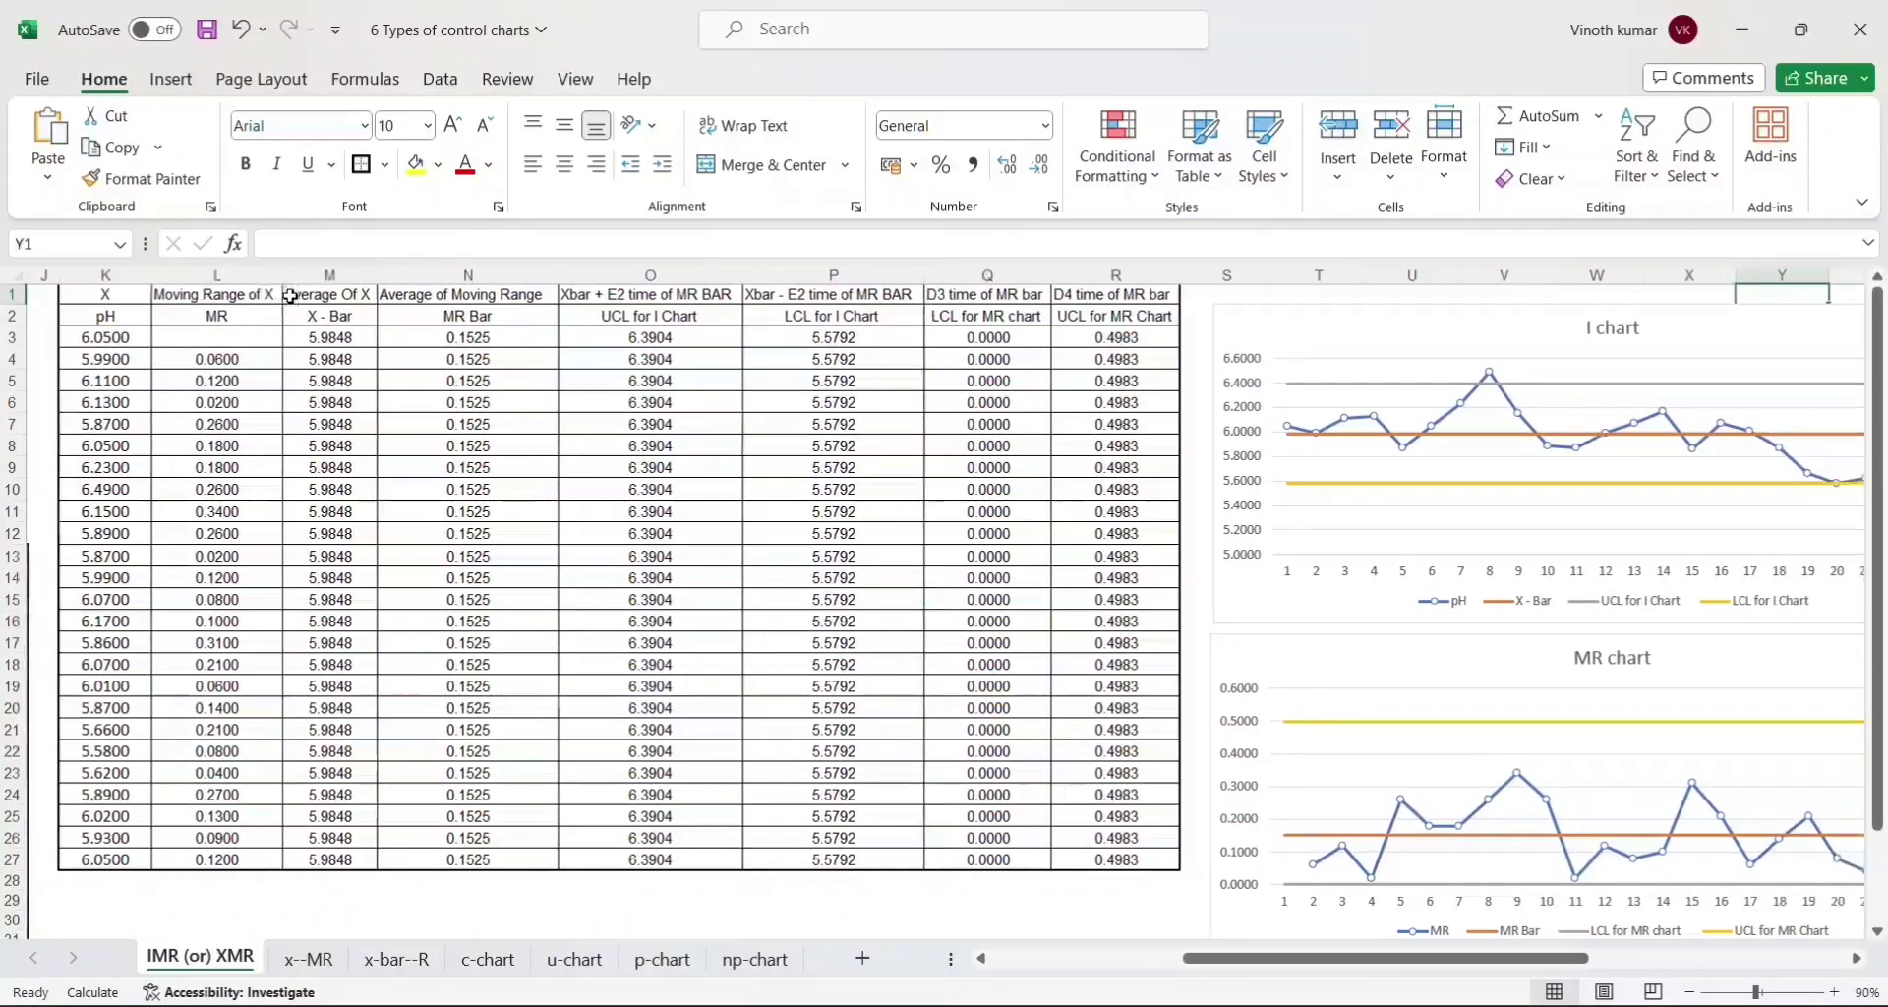
key("Right")
key("Right")
key("Right")
key("Right")
key("Right")
key("Right")
key("Right")
key("Right")
key("Right")
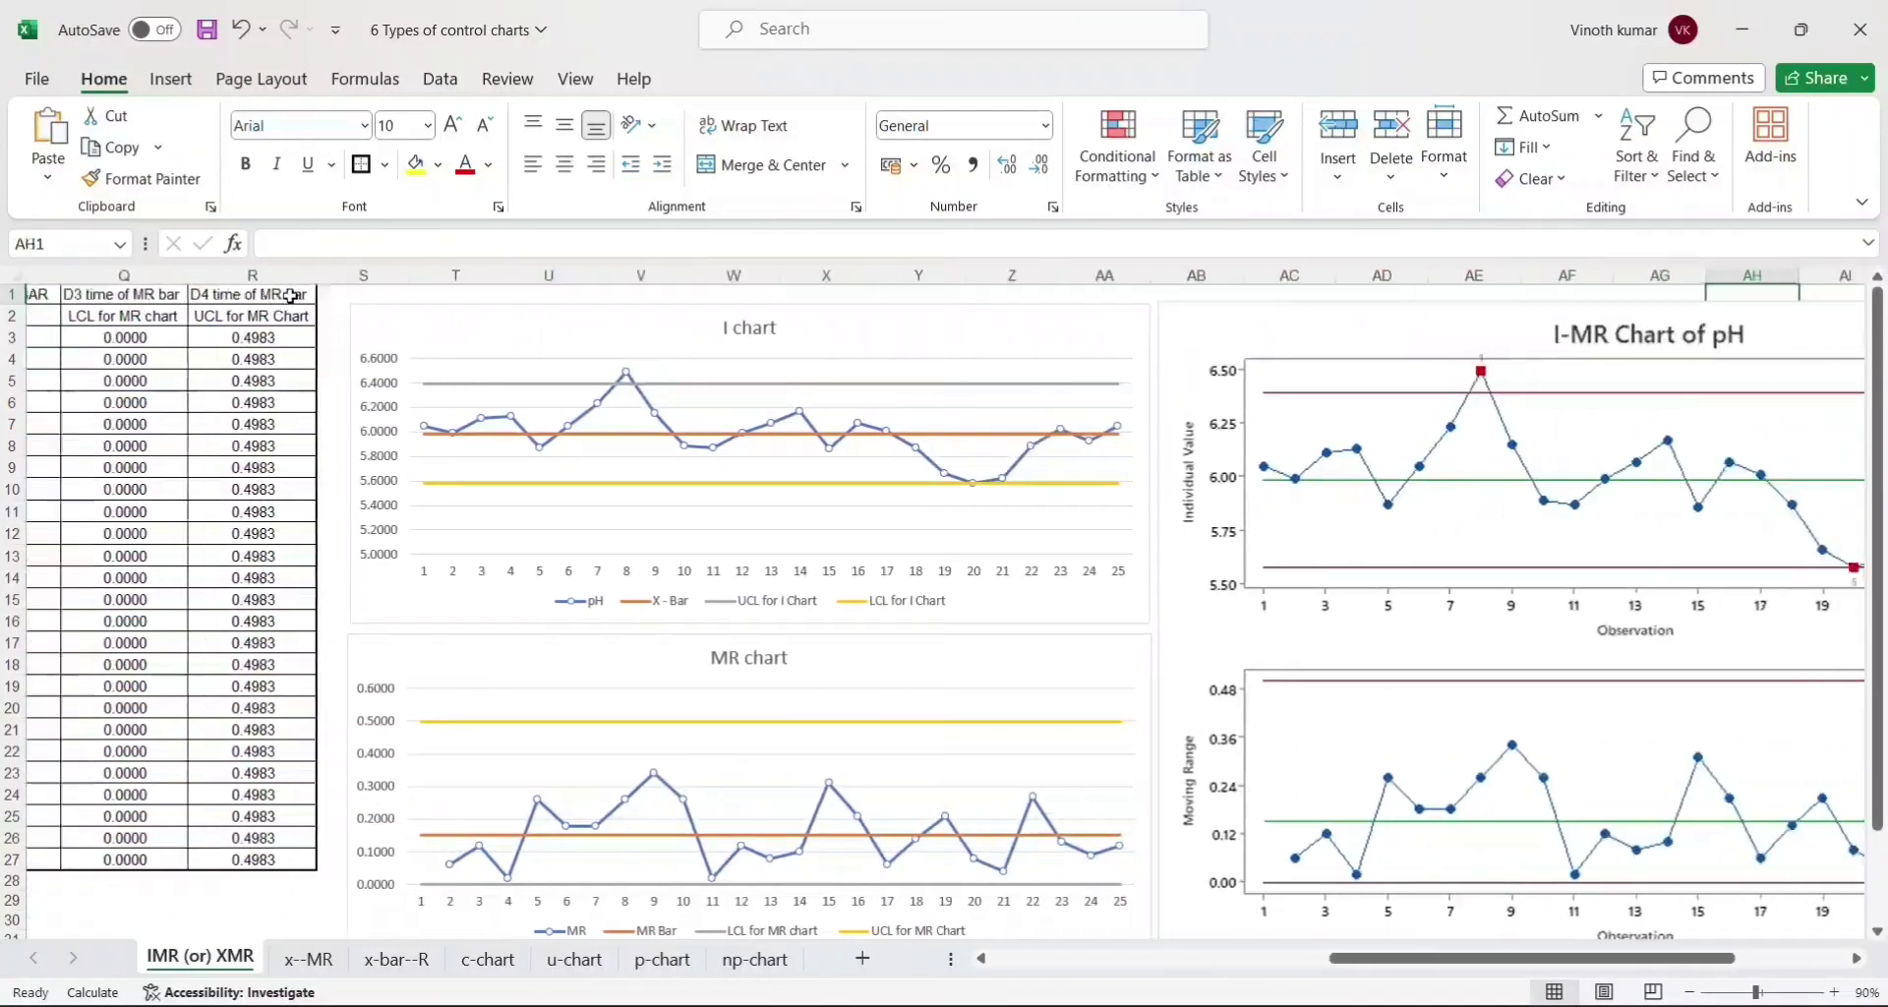
- Examine the calculated control limits in columns K to R against the Excel charts and the limits on the I-MR picture
key("Left")
key("Left")
key("Left")
key("Left")
key("Left")
key("Left")
key("Left")
key("Left")
key("Left")
key("Left")
key("Left")
key("Left")
key("Left")
key("Left")
key("Left")
key("Left")
key("Left")
key("Left")
key("Left")
key("Left")
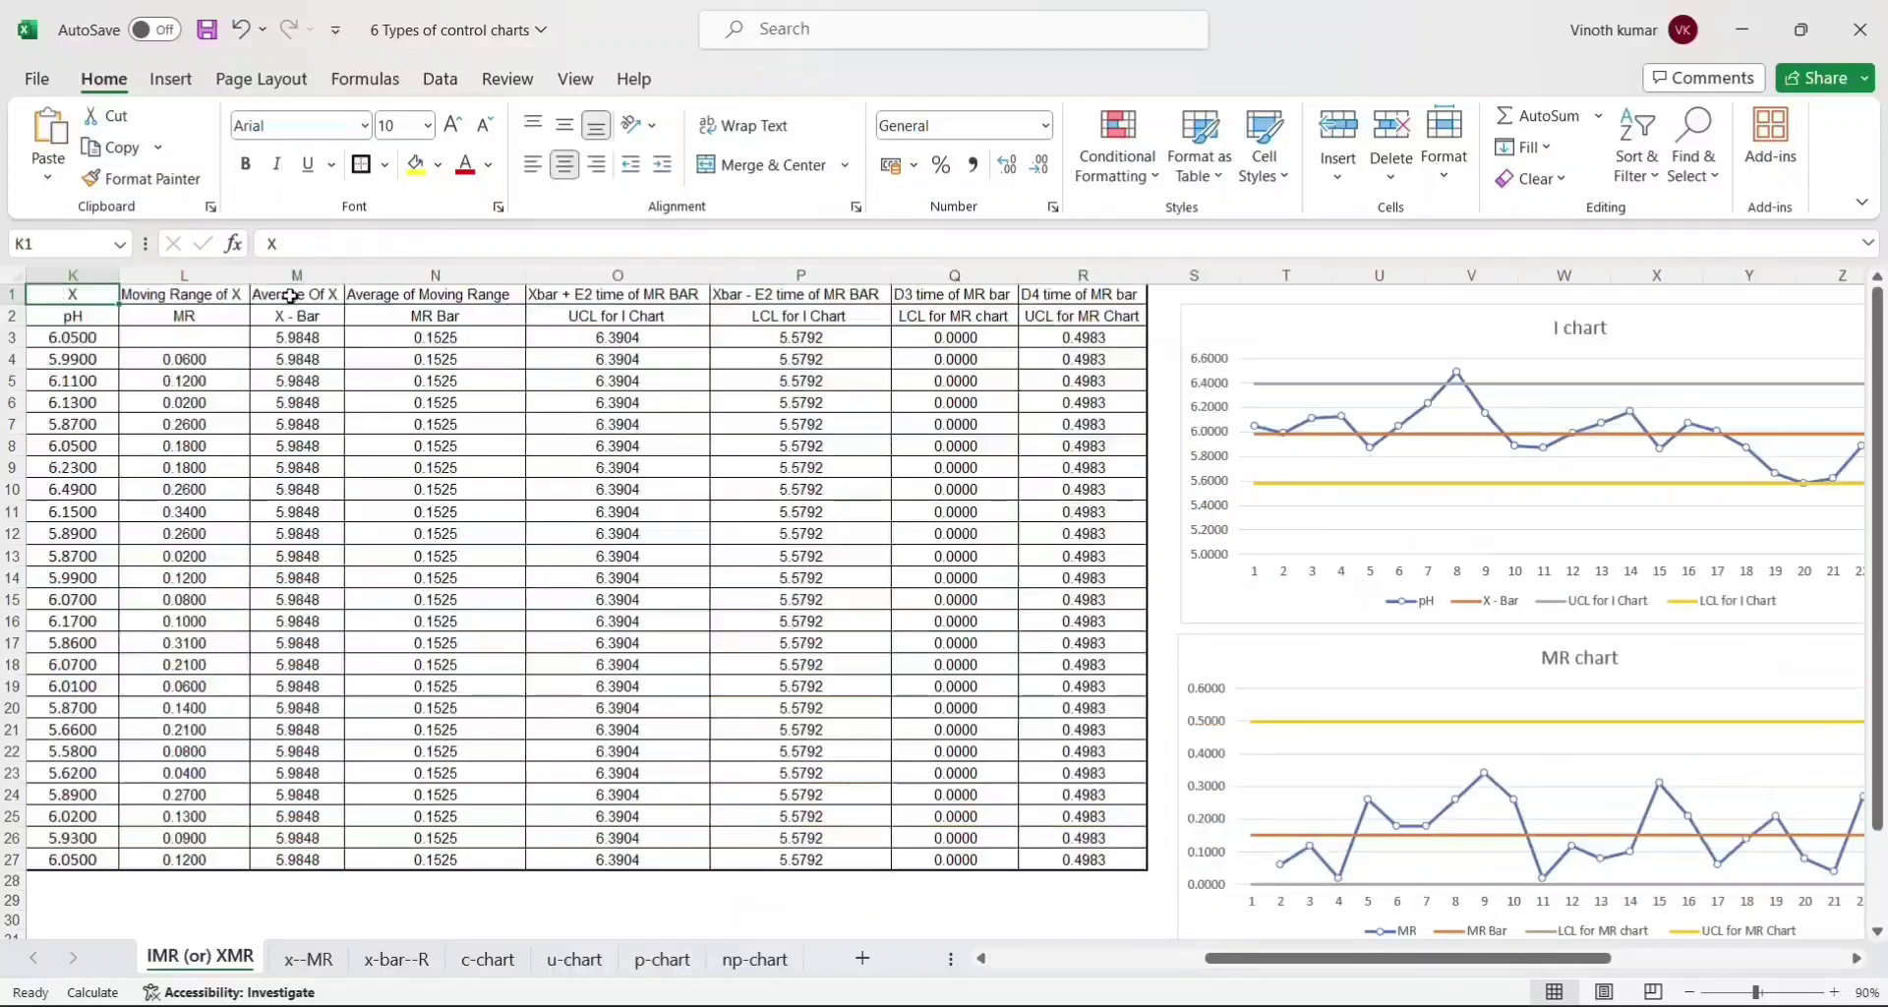
key("Right")
key("Right")
key("Right")
key("Right")
key("Right")
key("Right")
key("Right")
key("Right")
key("Right")
key("Right")
key("Right")
key("Right")
key("Right")
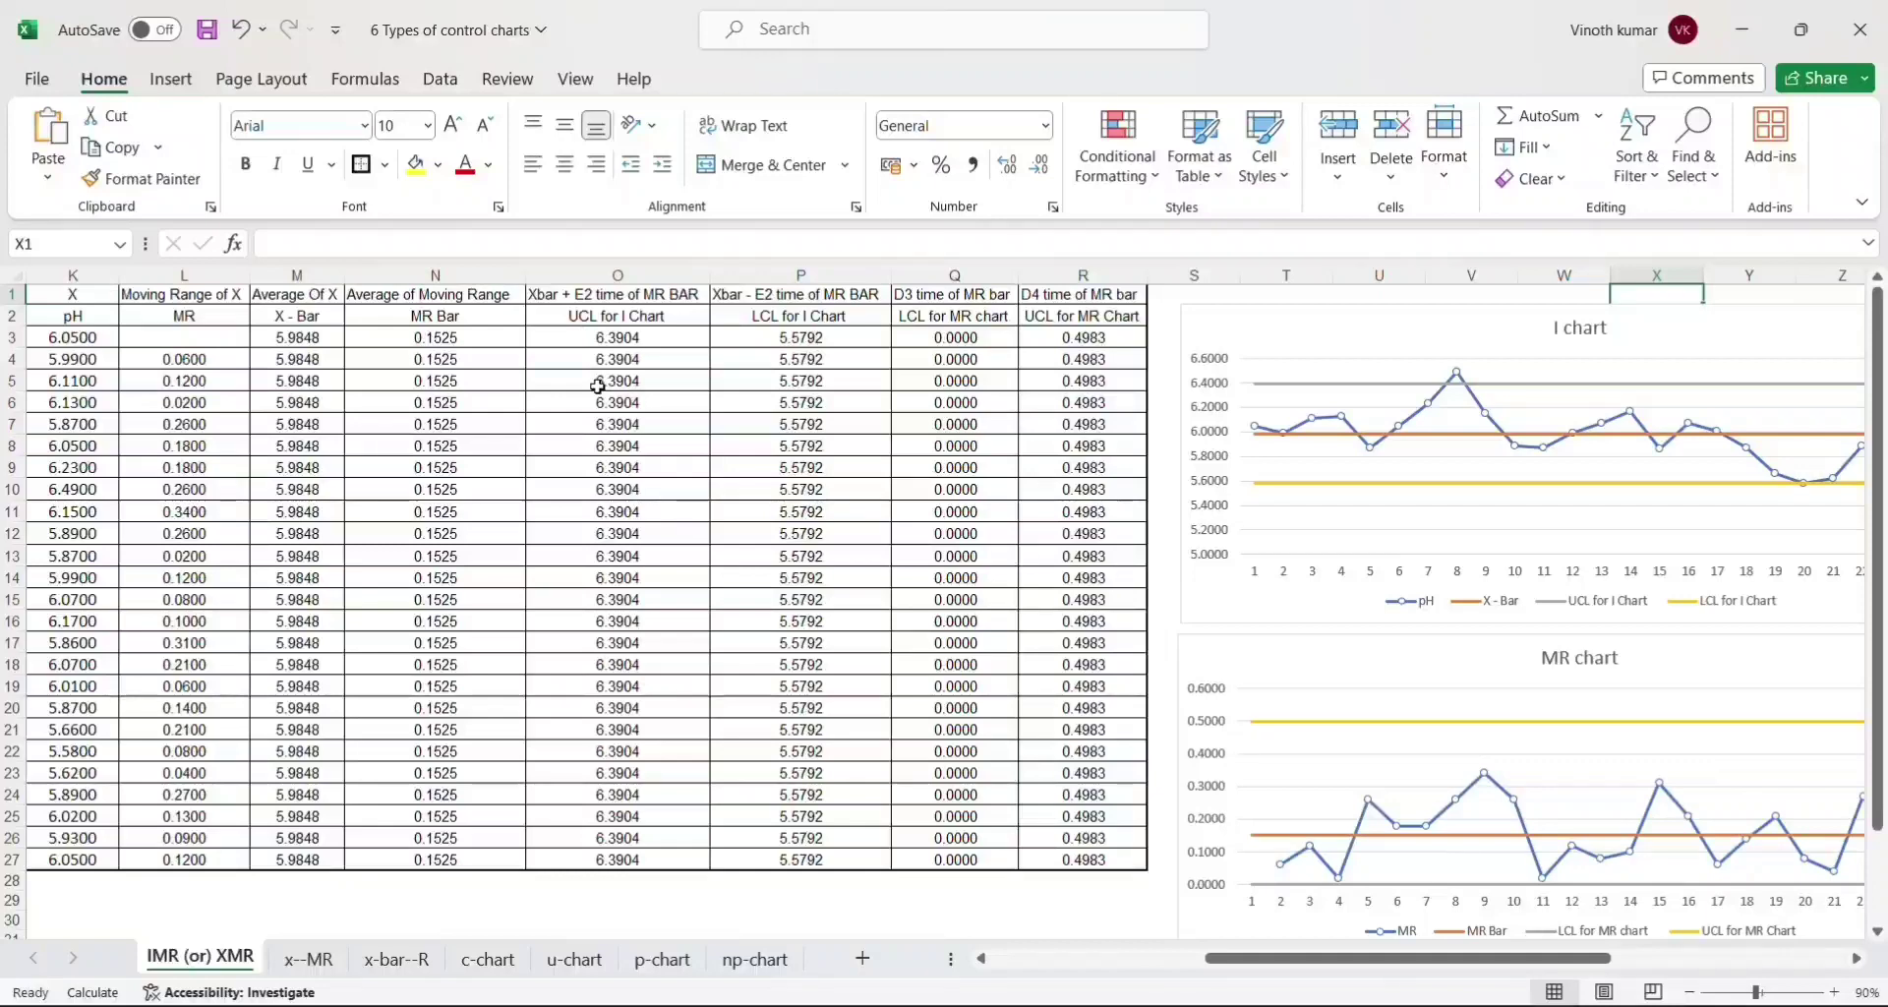
key("Right")
key("Right")
key("Right")
key("Right")
key("Right")
key("Right")
key("Right")
key("Right")
key("Right")
key("Right")
key("Right")
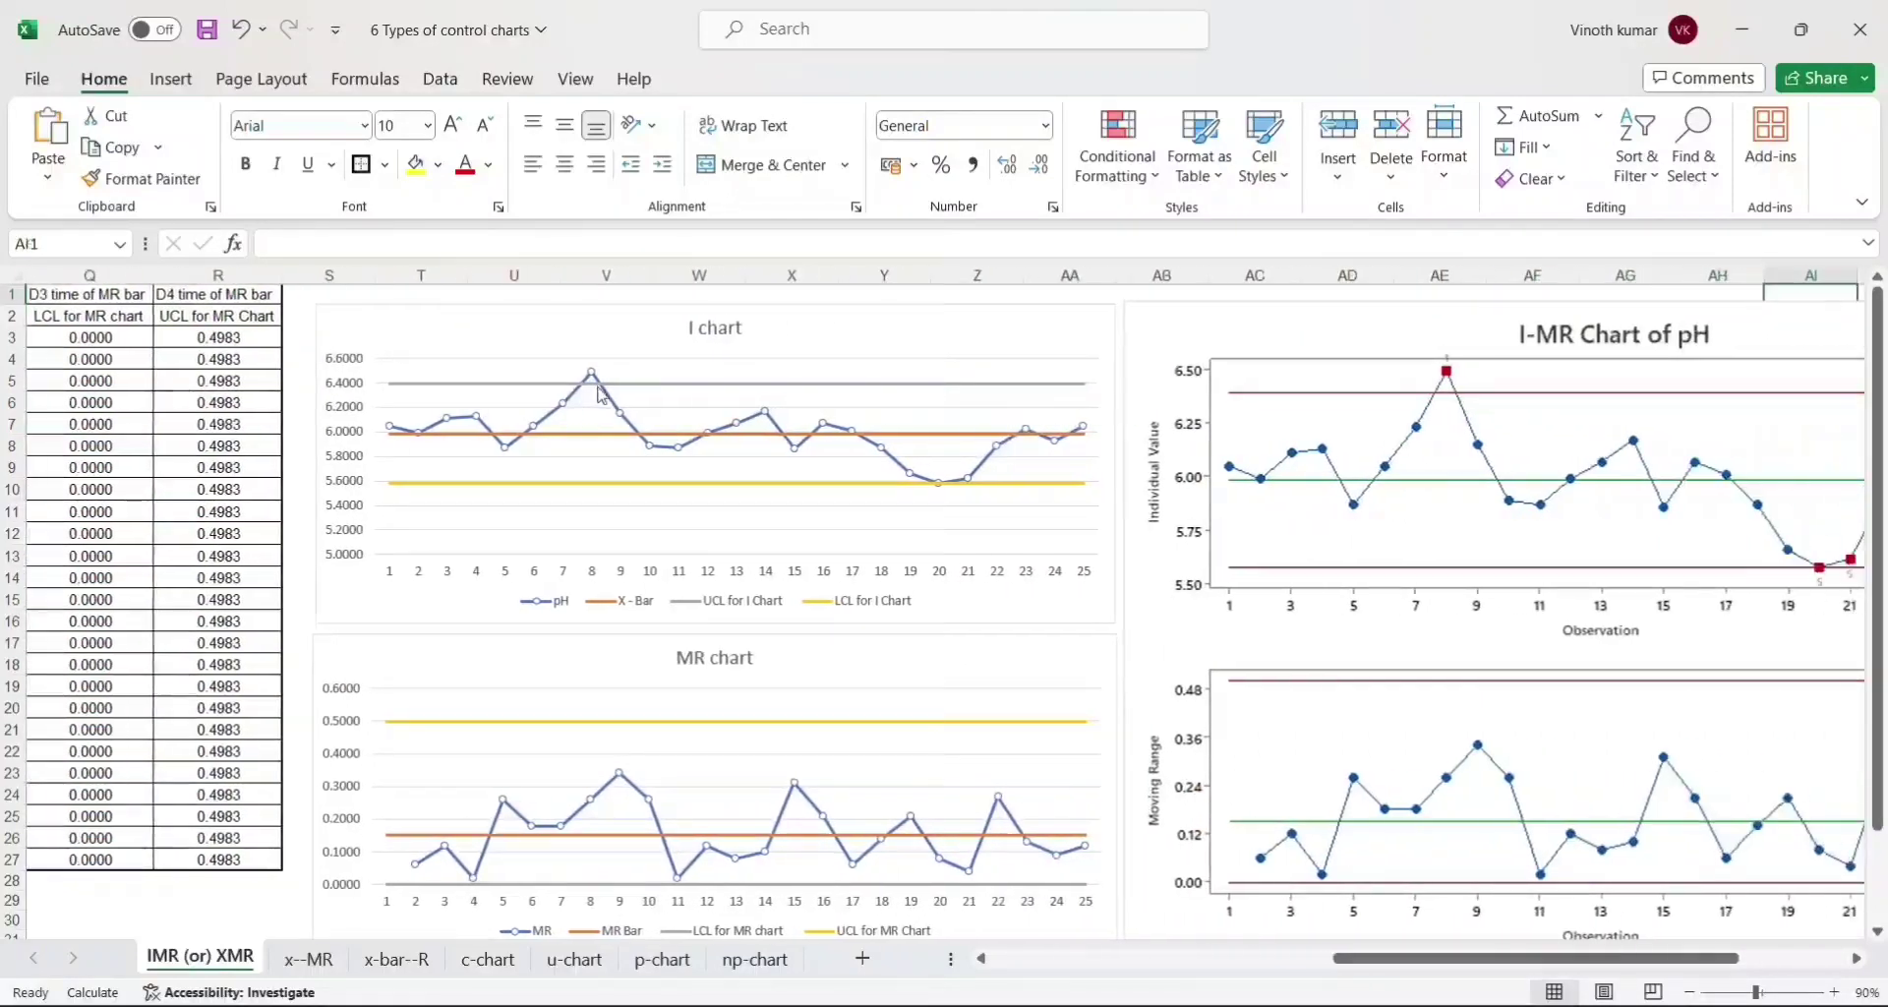
key("Right")
key("Right")
key("Right")
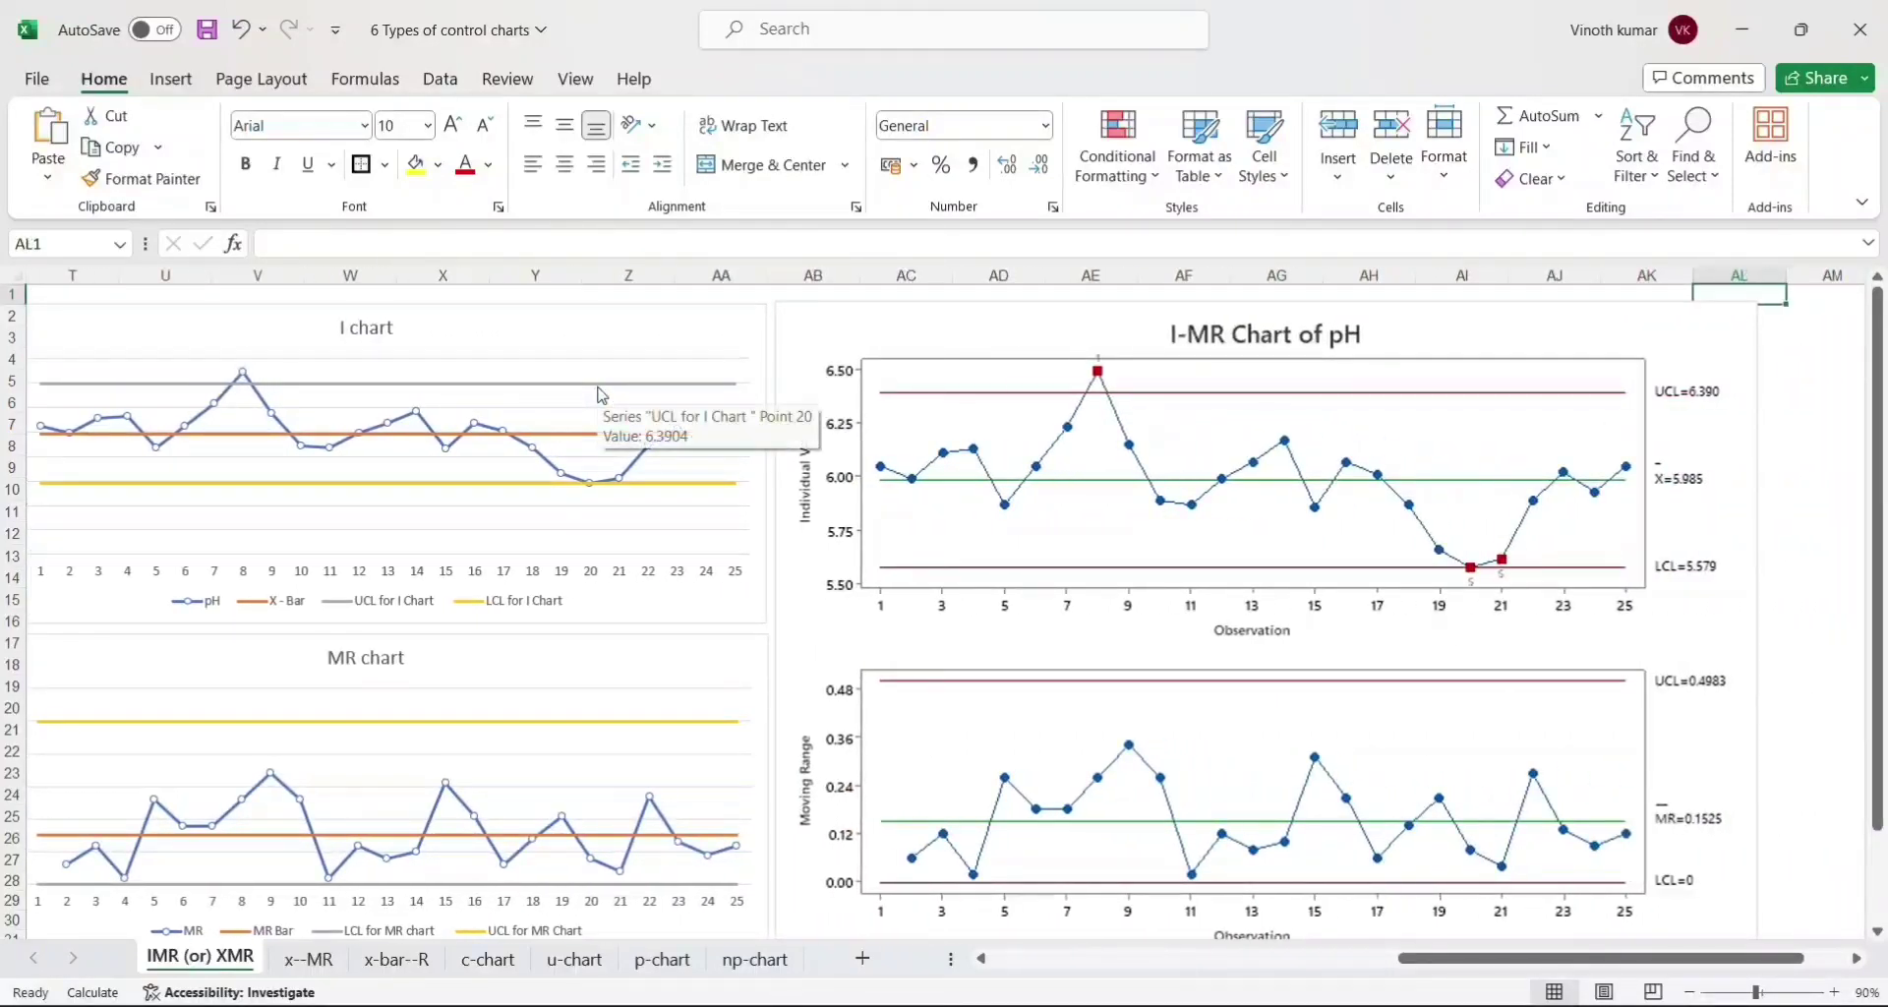